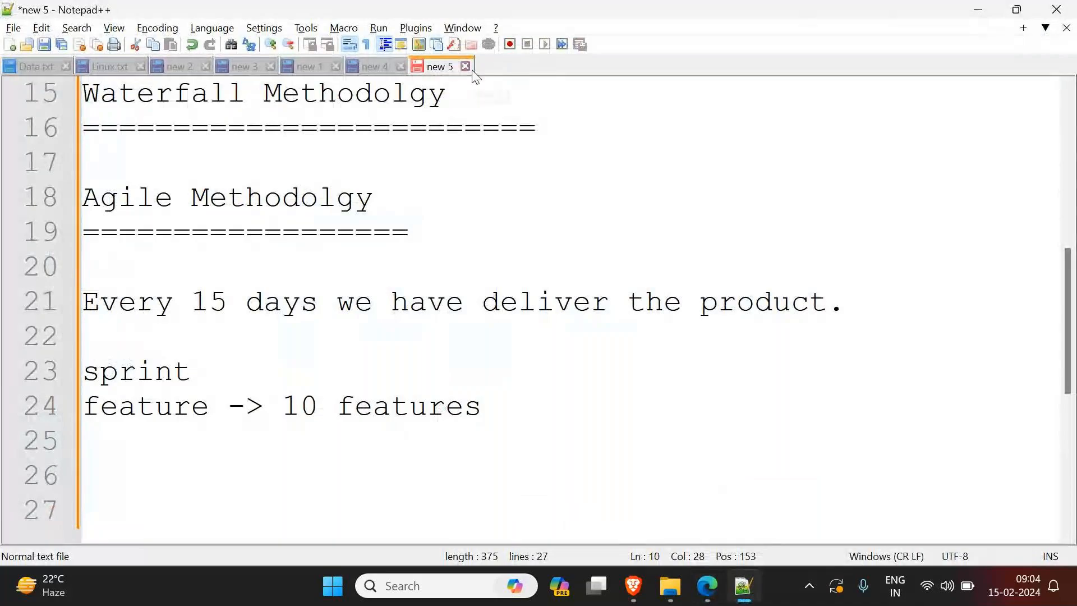
Step: Close the "new 5" document and minimize the text editor
left_click(465, 66)
left_click(547, 353)
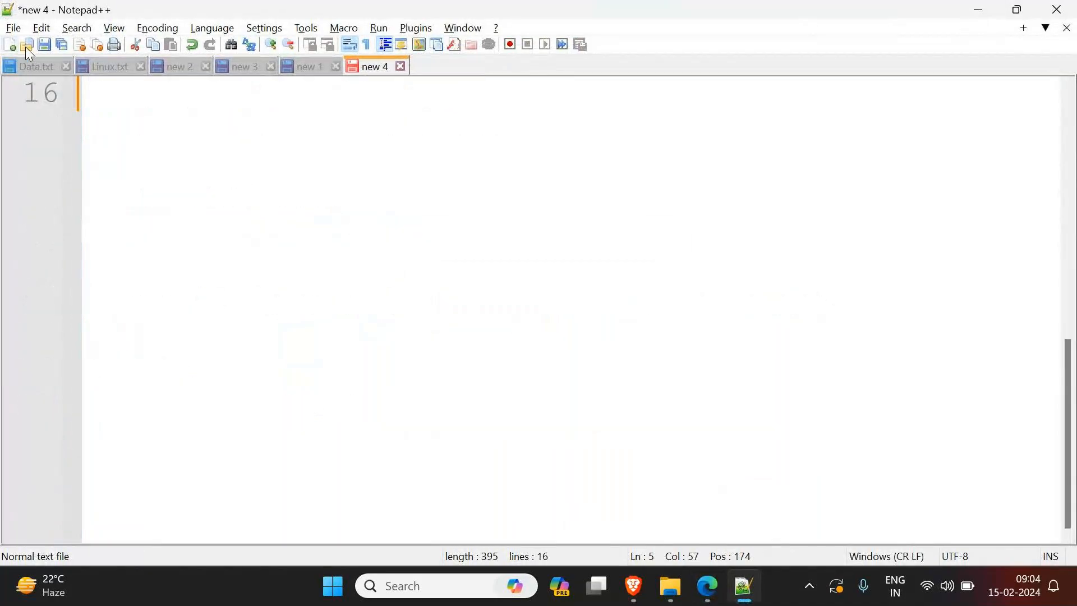
left_click(979, 13)
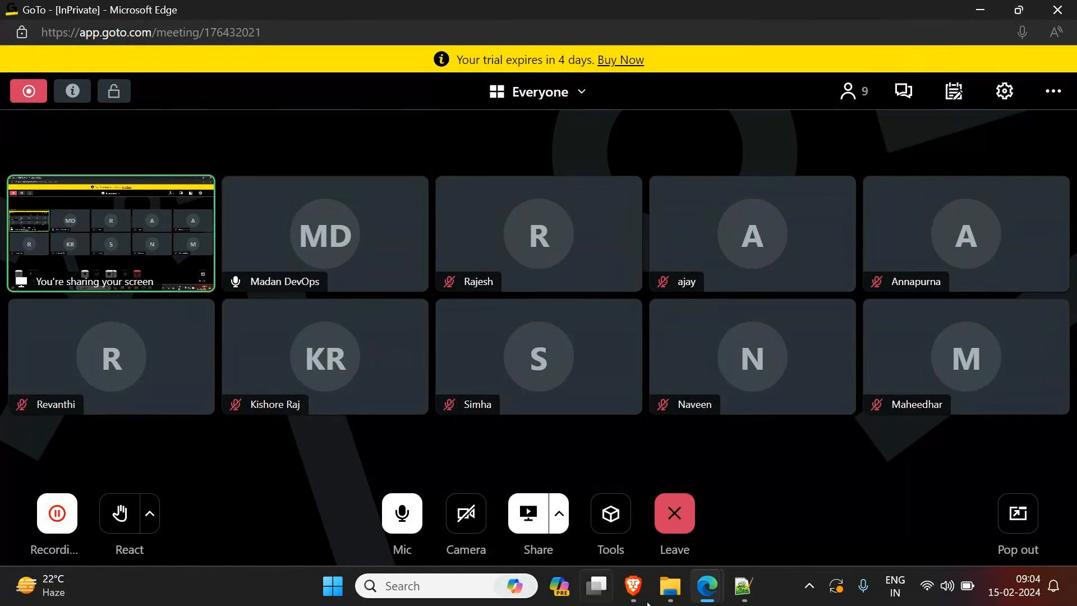
Step: Switch to the InPrivate Microsoft Edge window, load aws.amazon.com in a new tab and open the console sign-in page
mouse_move(708, 586)
left_click(524, 502)
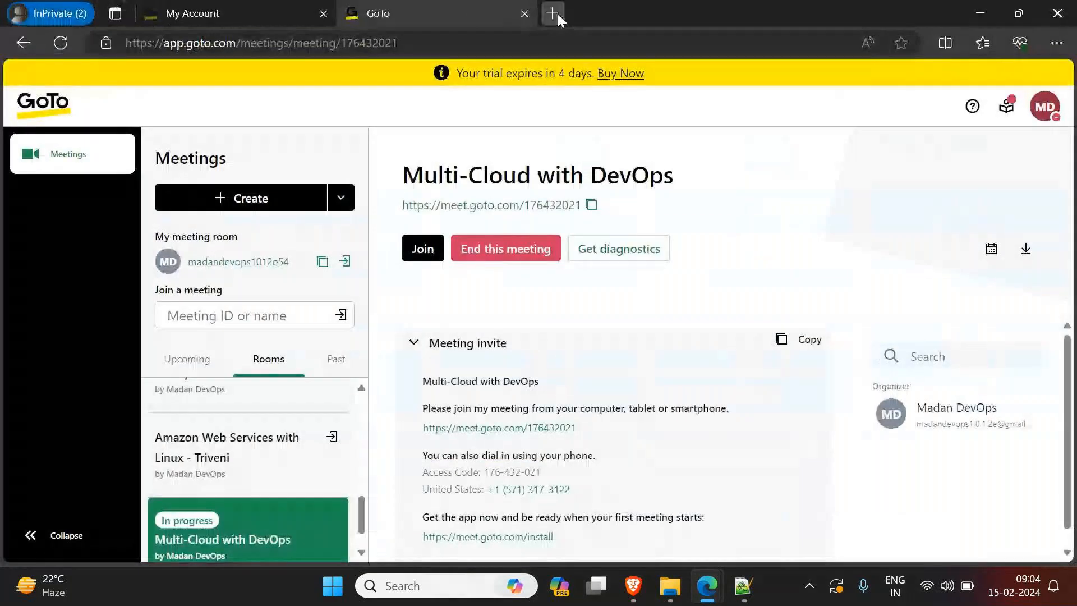
left_click(552, 12)
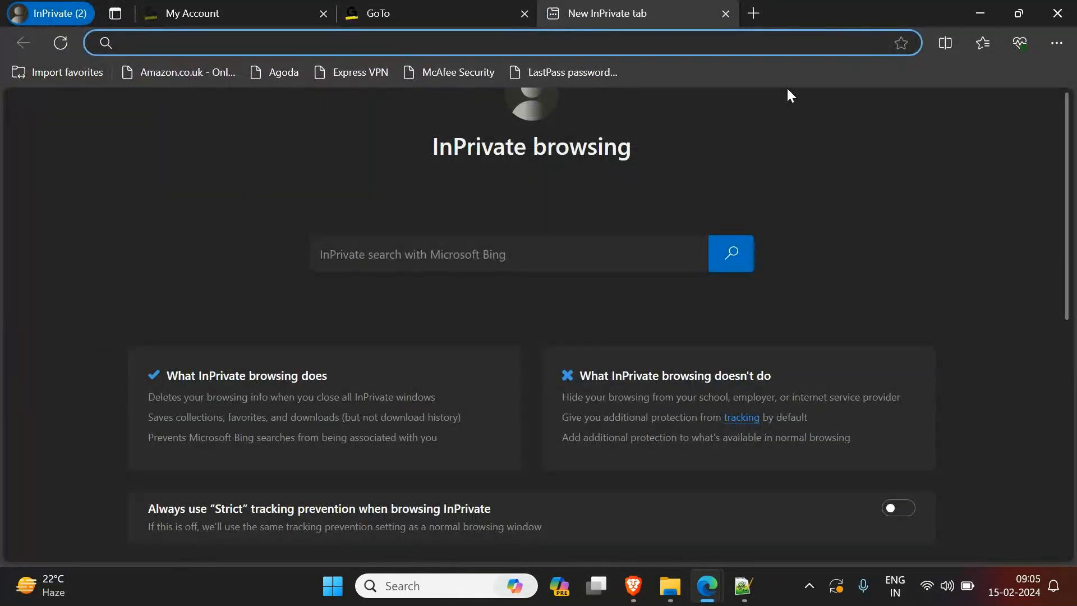
type("a")
key("Return")
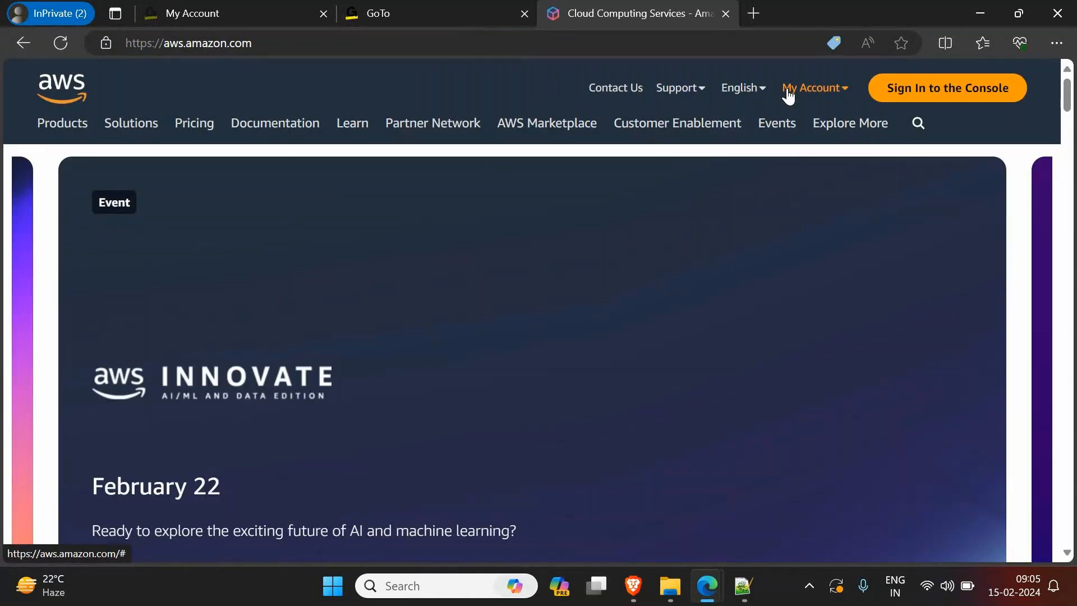
left_click(882, 89)
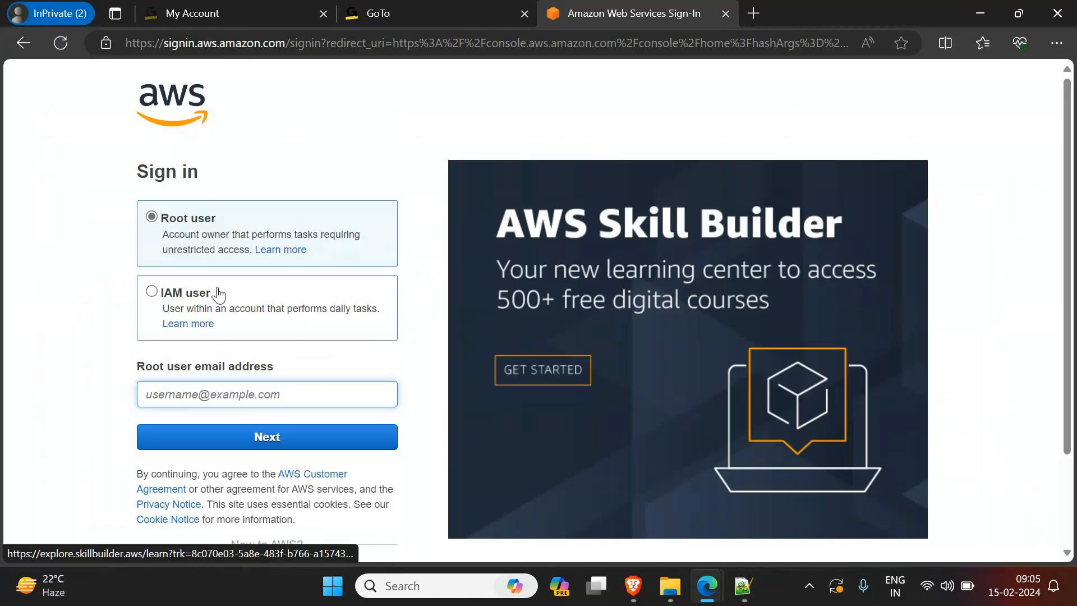
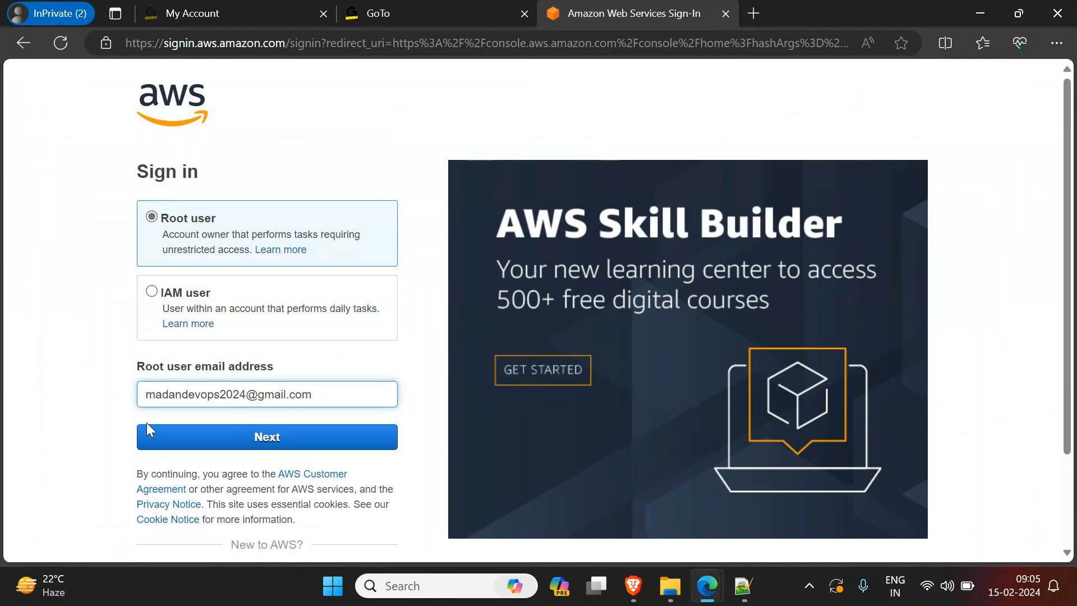
Step: Sign in to AWS as root user with the account's email address and password
left_click(272, 439)
type("•••••••••")
key("Return")
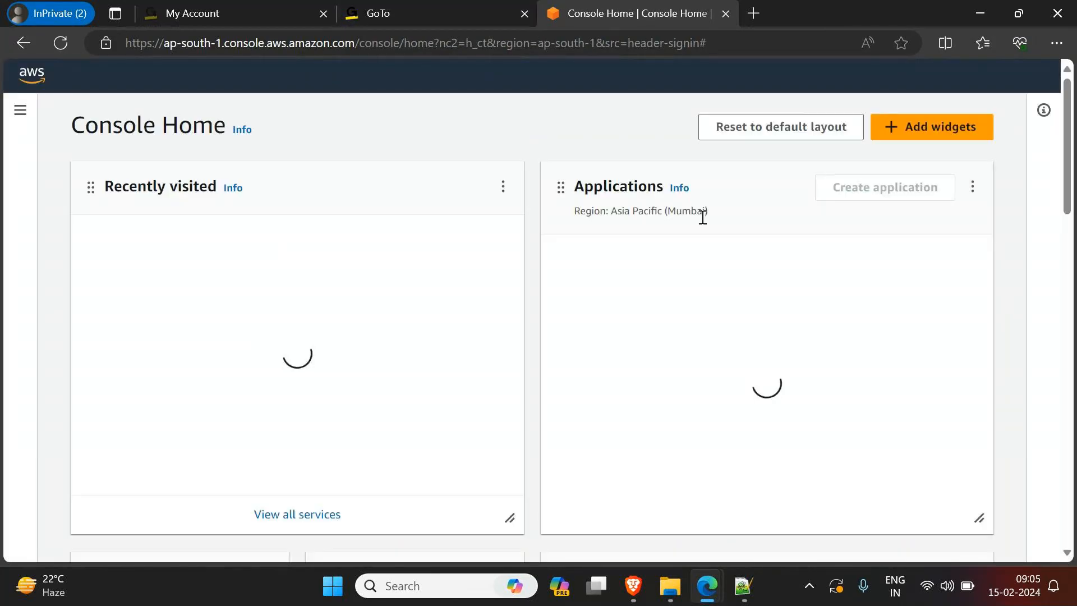
Step: Go to the EC2 instances list and begin launching a new instance
left_click(129, 282)
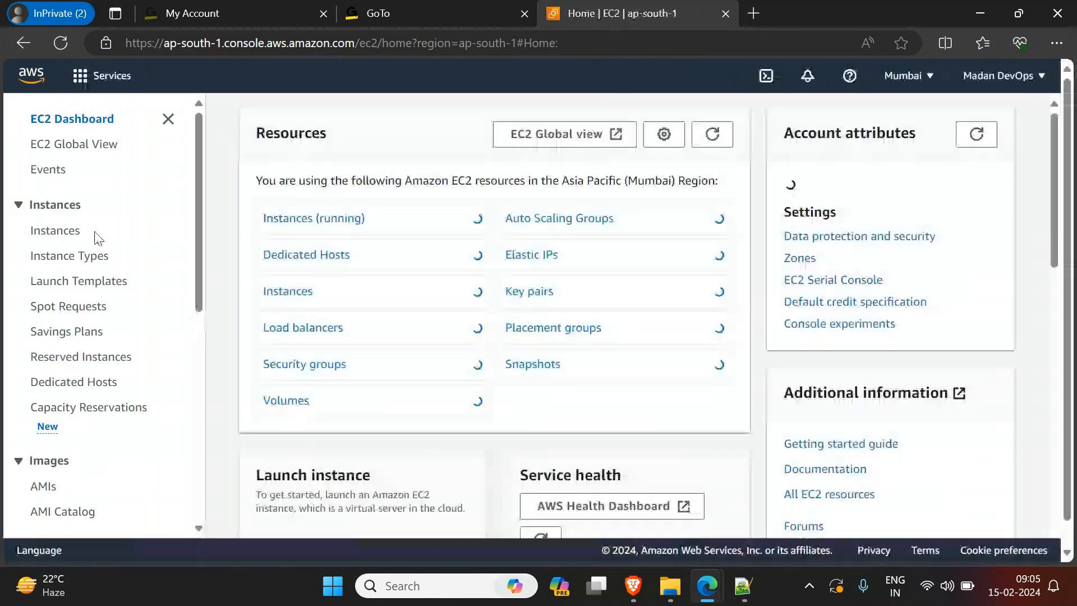
left_click(55, 231)
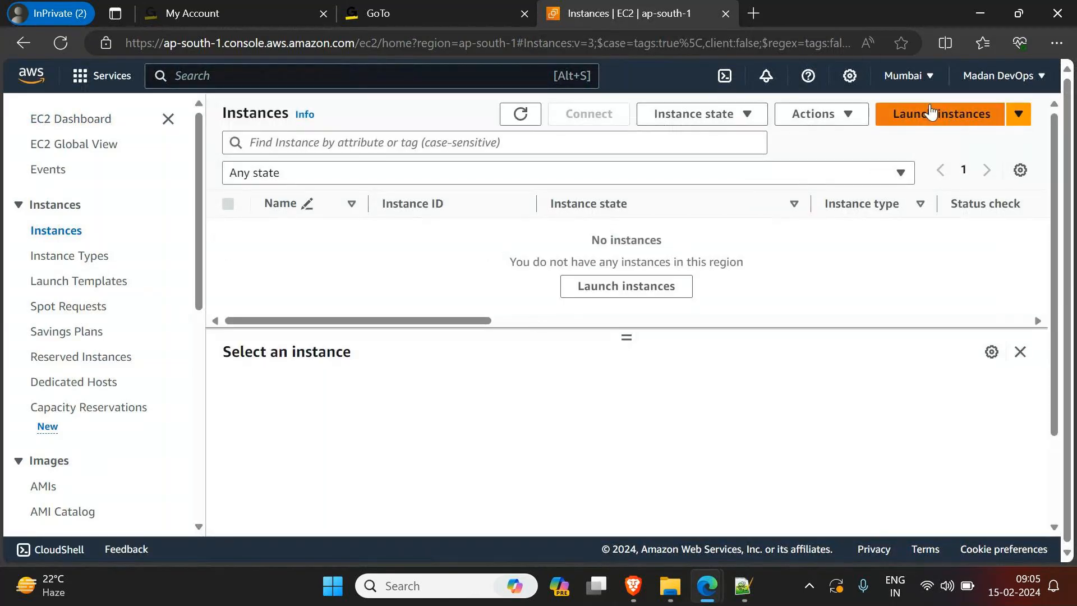
left_click(996, 113)
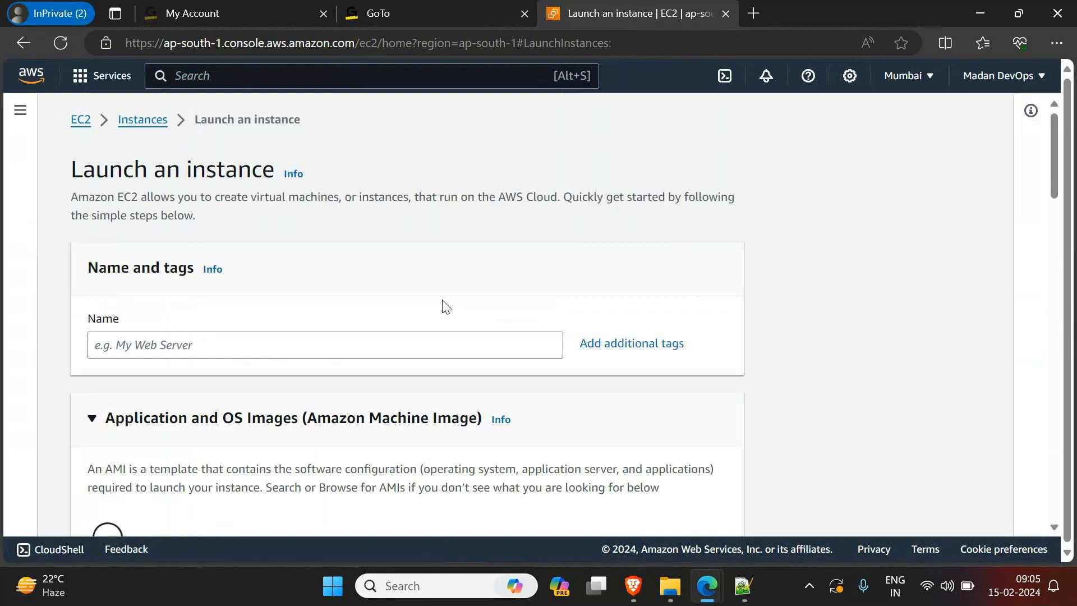
Step: Name the new instance WebServer
left_click(240, 349)
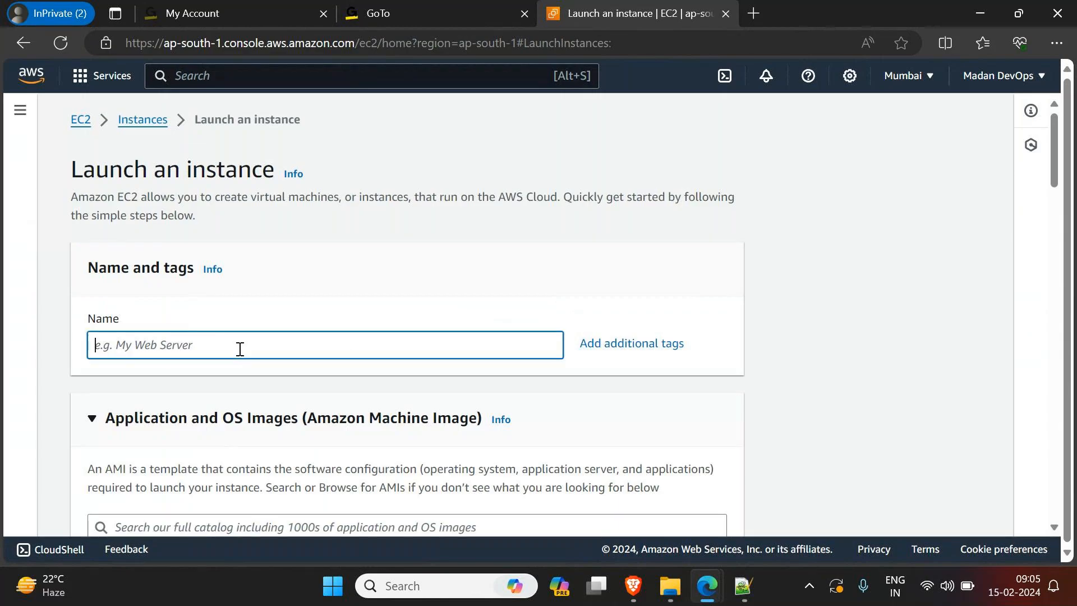
type("WEbServer")
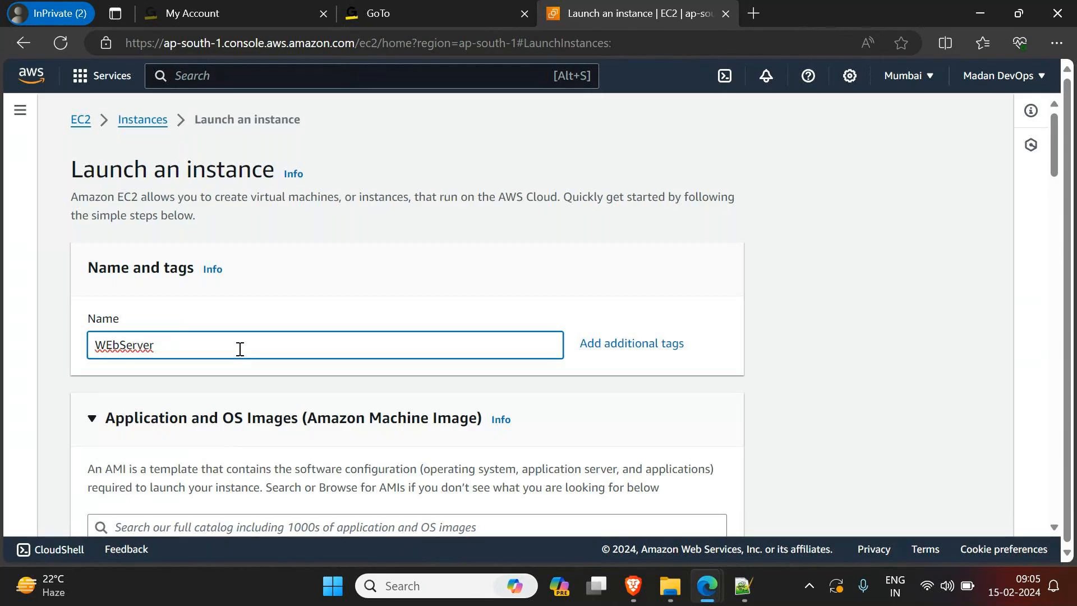
key("Delete")
type("e")
Step: Choose the Ubuntu quick-start image, Ubuntu Server 22.04 LTS (HVM), SSD Volume Type, for the instance
scroll(269, 388, "down", 2)
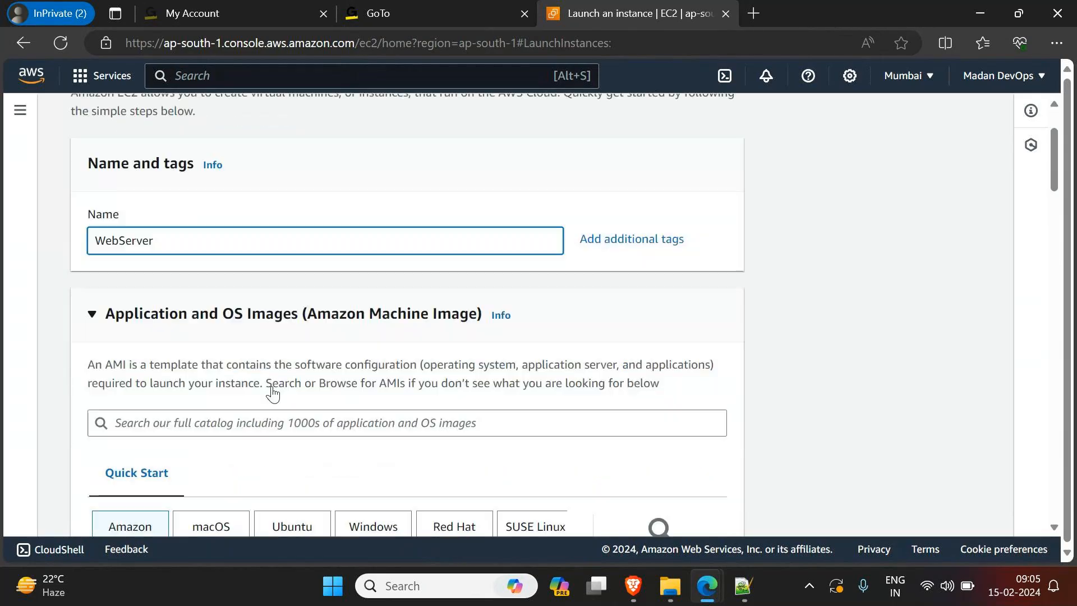
scroll(274, 393, "down", 3)
left_click(275, 394)
scroll(314, 409, "down", 3)
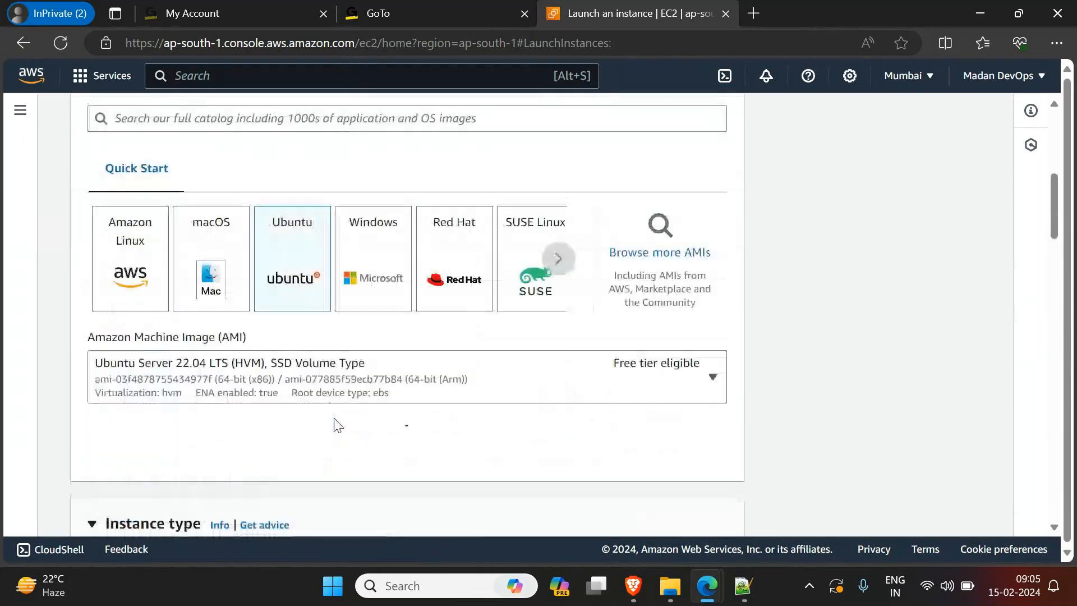
Step: Assign the existing key pair KeyPair3 to the instance for login
scroll(337, 425, "down", 8)
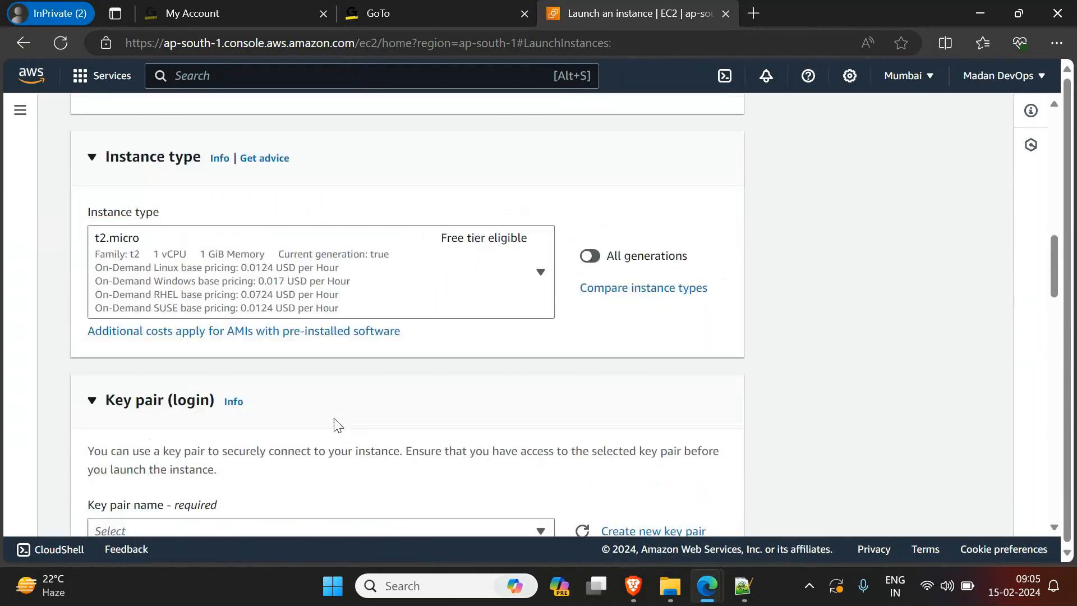
scroll(334, 425, "down", 1)
left_click(335, 341)
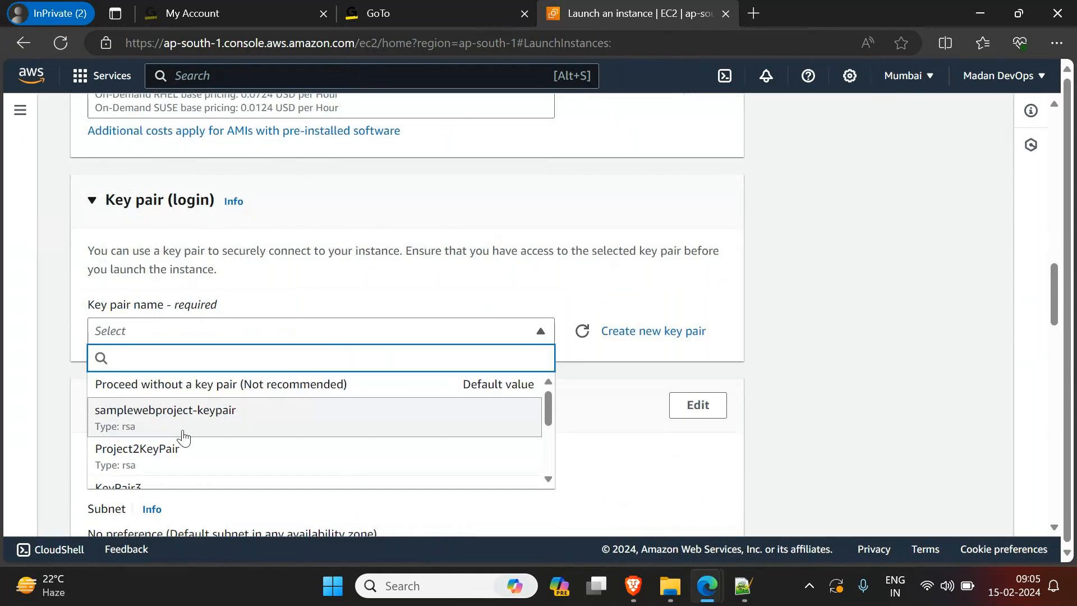
scroll(150, 448, "down", 1)
left_click(147, 451)
Step: Make the network settings editable and name the new security group webapp-sg
scroll(312, 433, "down", 1)
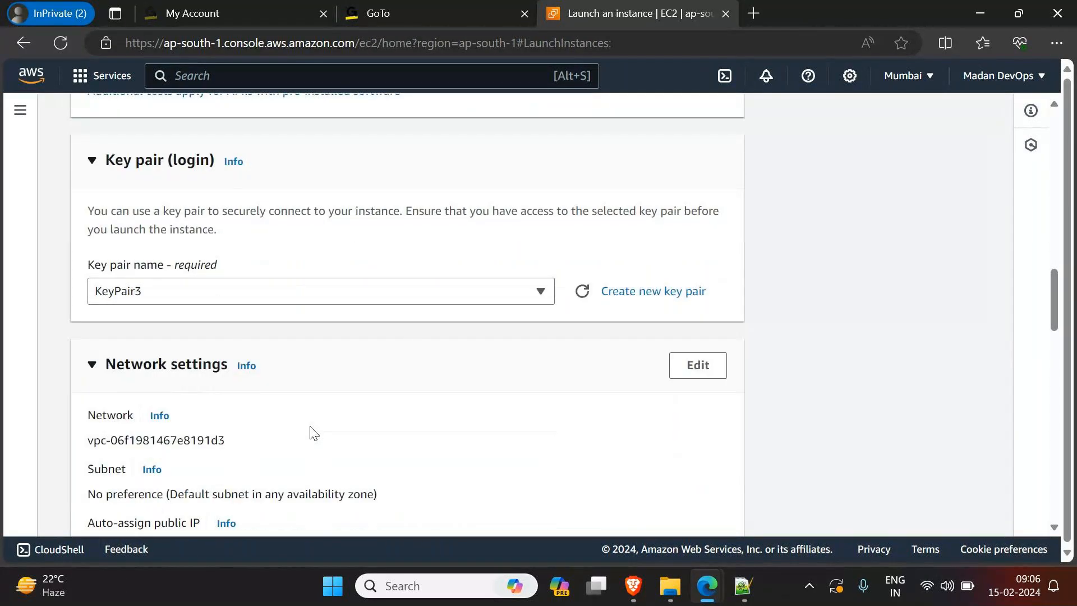
scroll(314, 433, "down", 7)
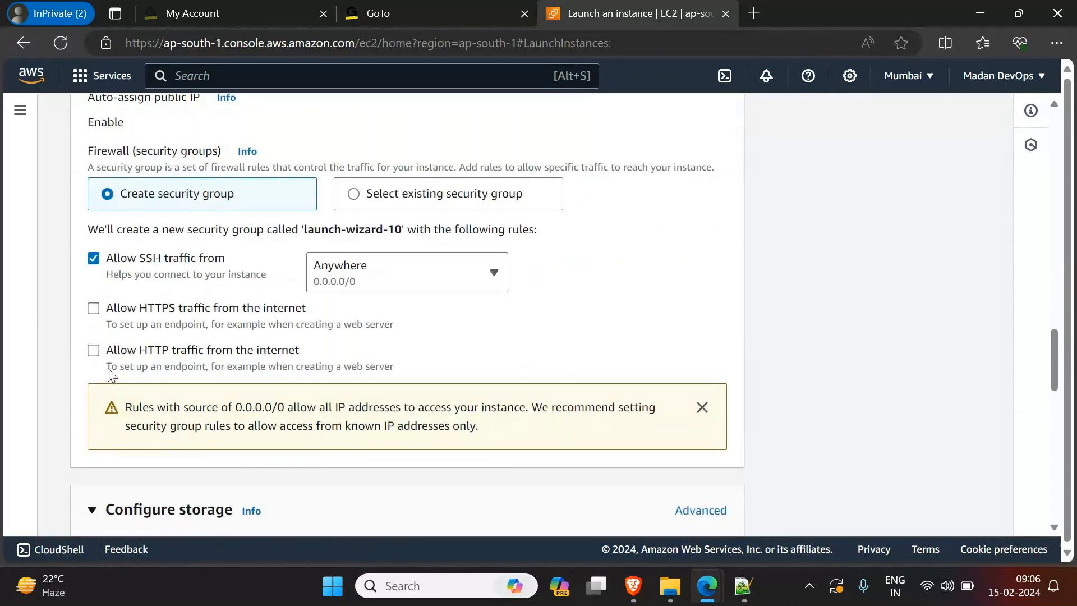
scroll(558, 243, "up", 6)
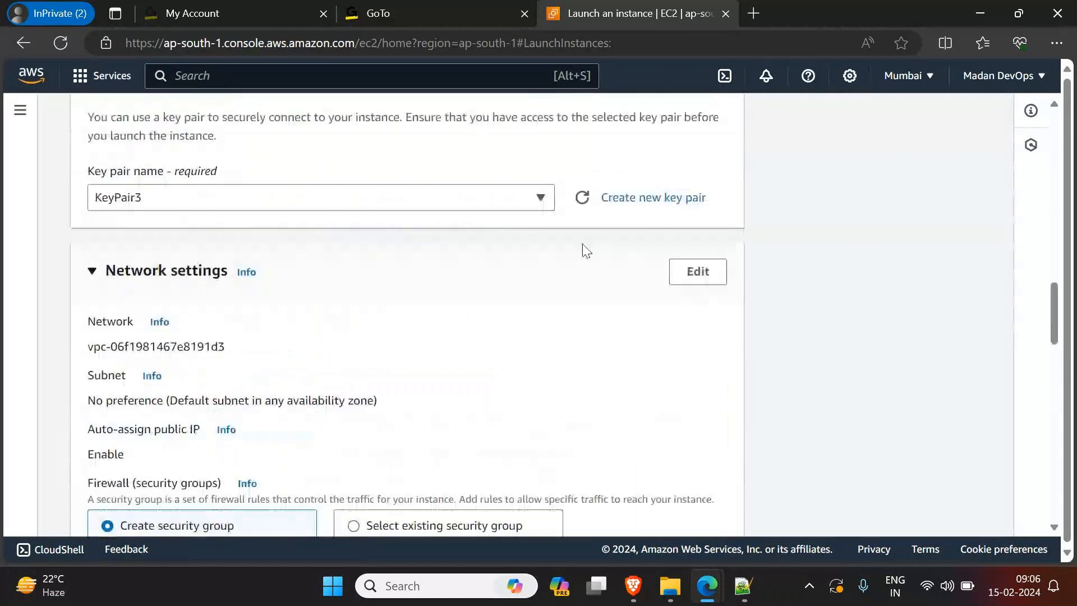
scroll(469, 353, "down", 1)
scroll(469, 354, "down", 3)
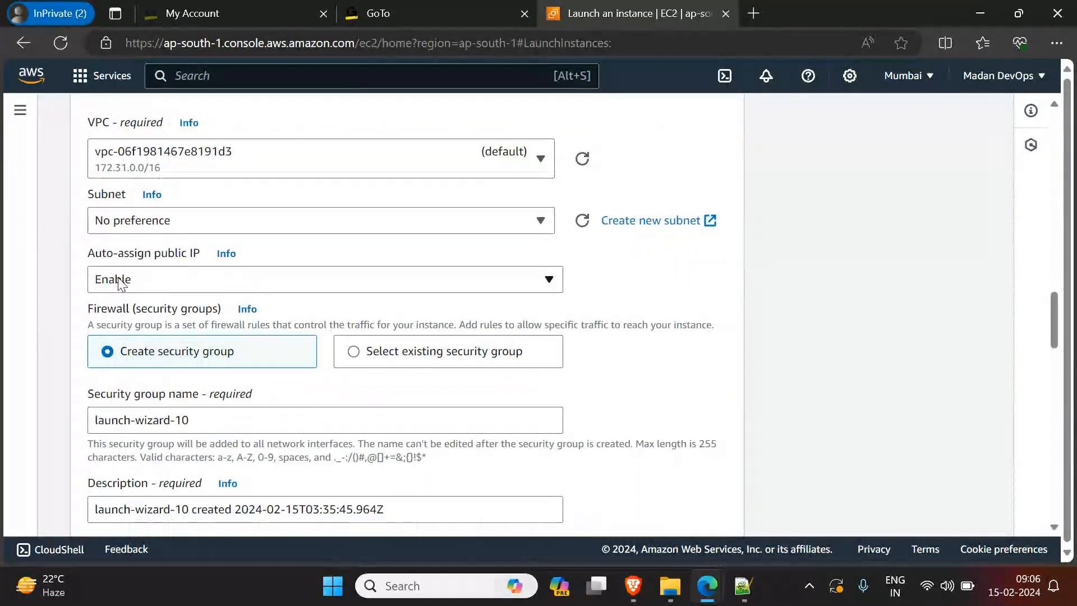
scroll(208, 388, "down", 4)
left_click_drag(216, 224, 3, 231)
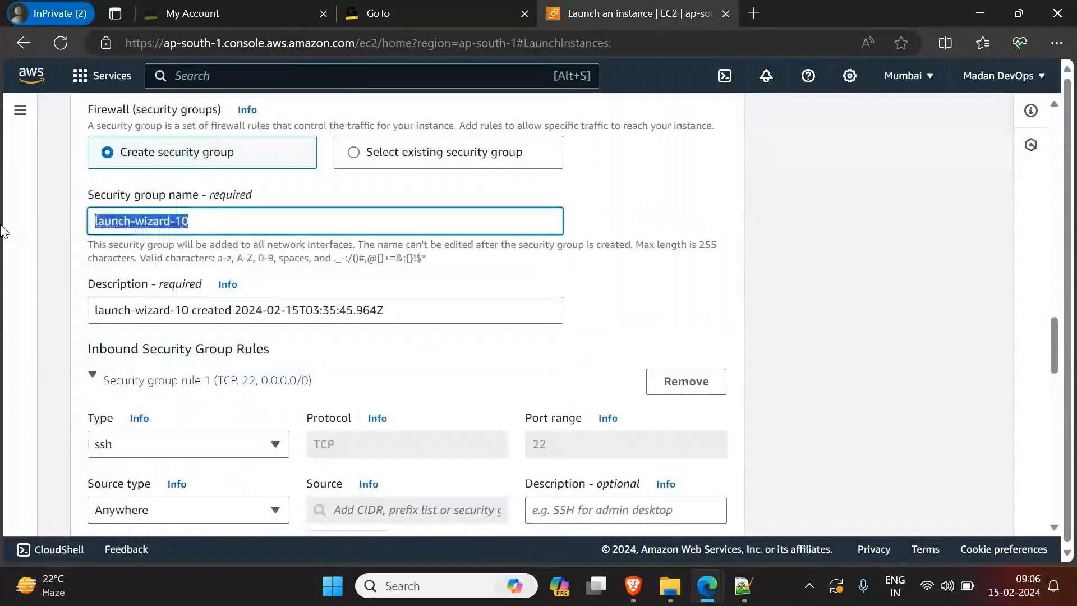
type("webapp-sg")
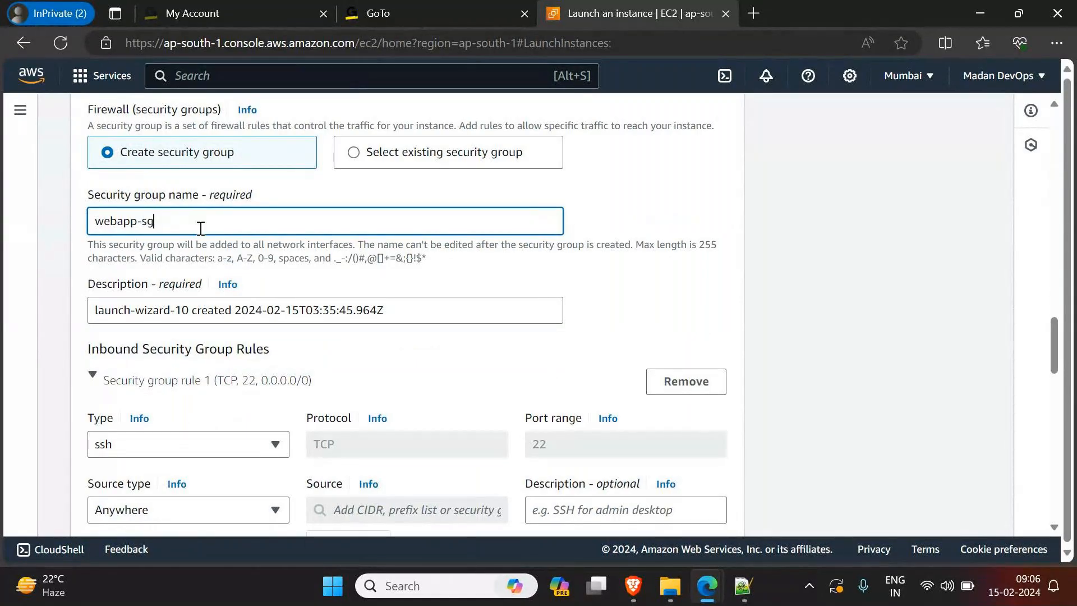
Step: Copy the security group's name webapp-sg into its description, replacing the default text
key("ctrl+a")
key("ctrl+c")
triple_click(394, 310)
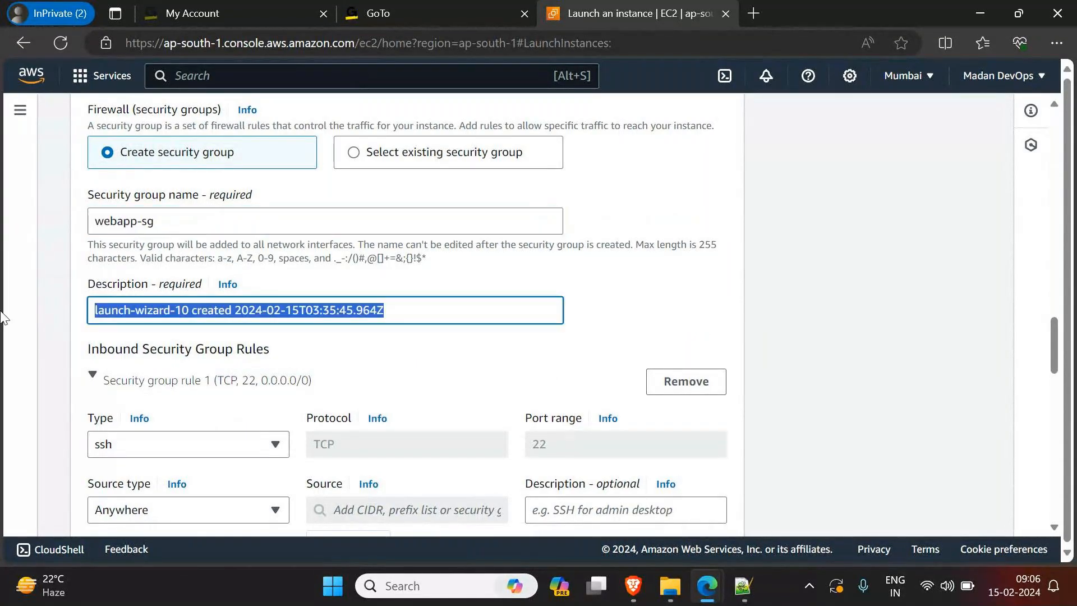
key("ctrl+v")
Step: Add a second inbound security group rule of type HTTP with the source type Anywhere
scroll(395, 242, "down", 1)
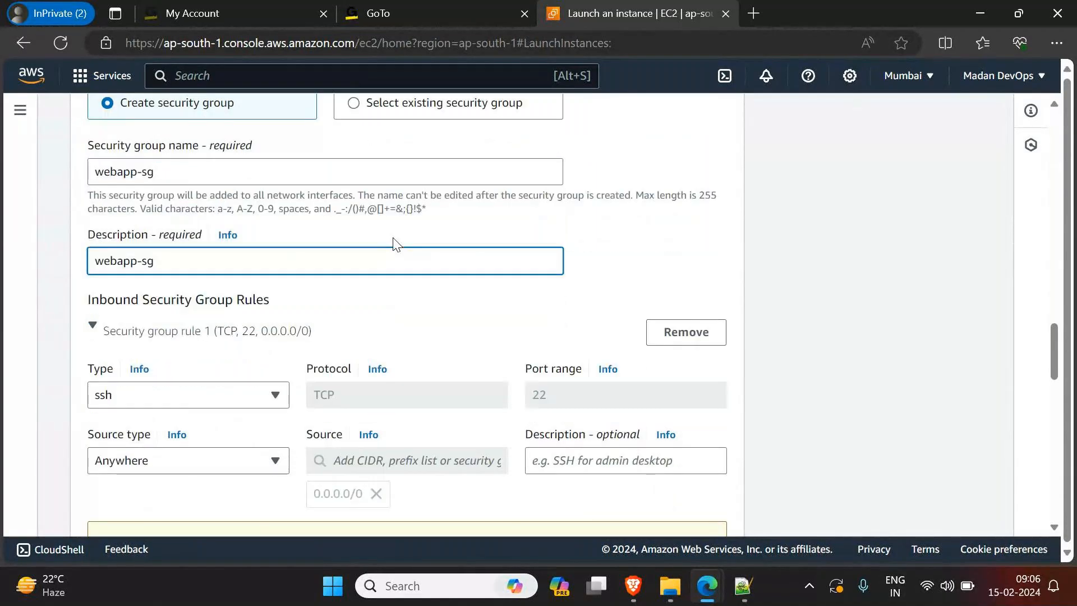
scroll(395, 243, "down", 2)
scroll(366, 398, "down", 2)
scroll(369, 394, "up", 3)
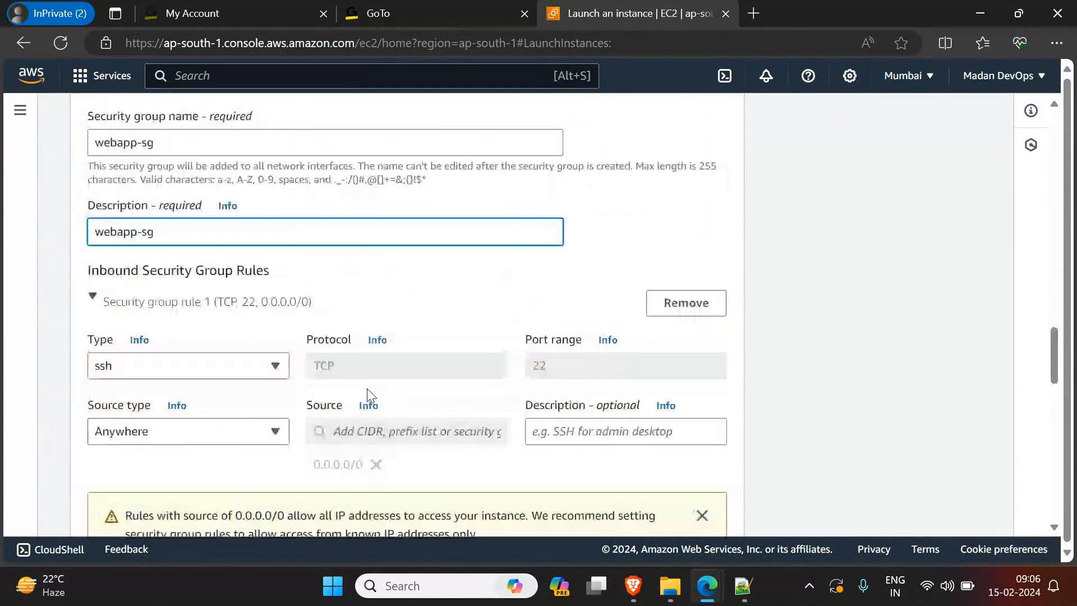
scroll(367, 394, "down", 5)
left_click(173, 325)
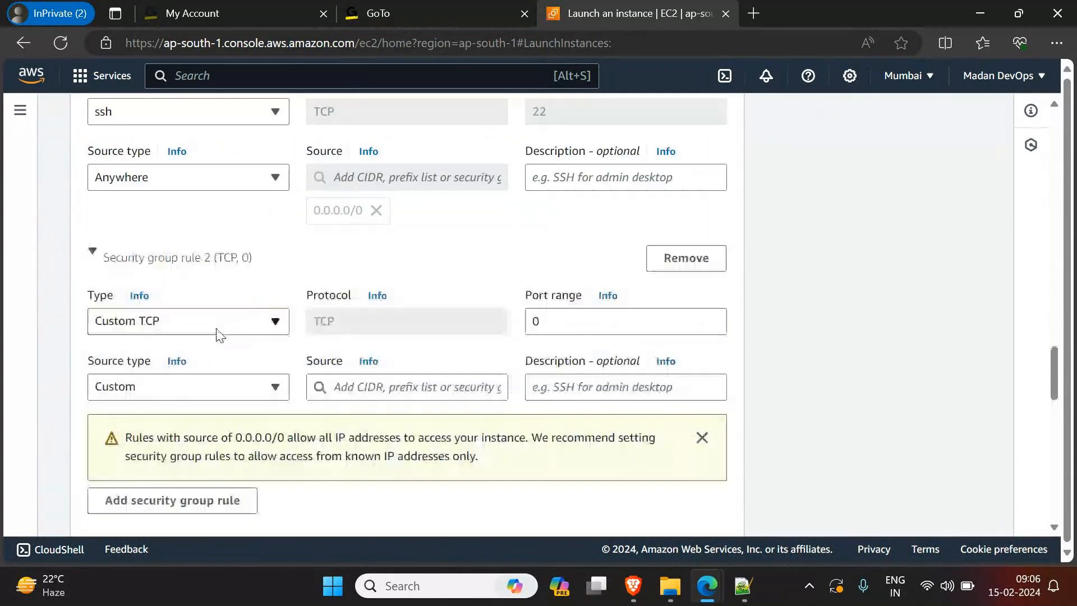
left_click(219, 335)
scroll(212, 258, "down", 3)
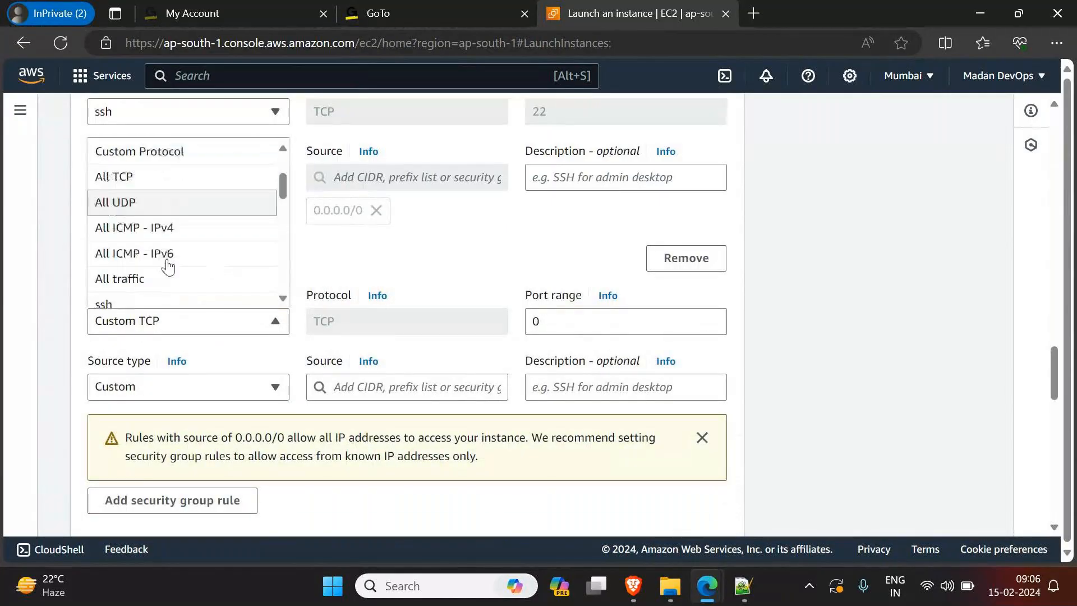
scroll(155, 288, "down", 3)
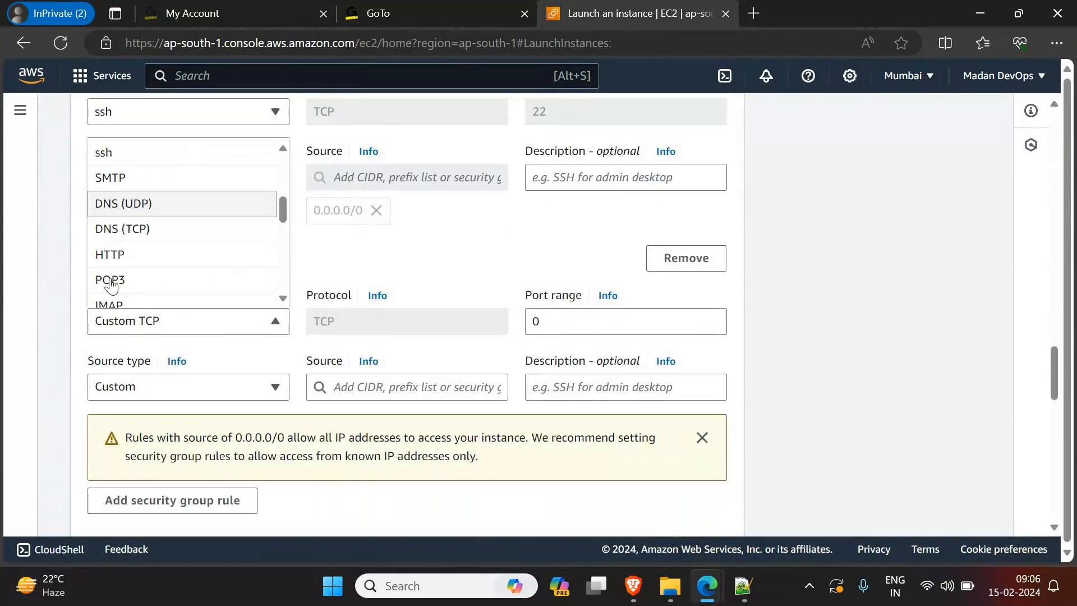
left_click(132, 251)
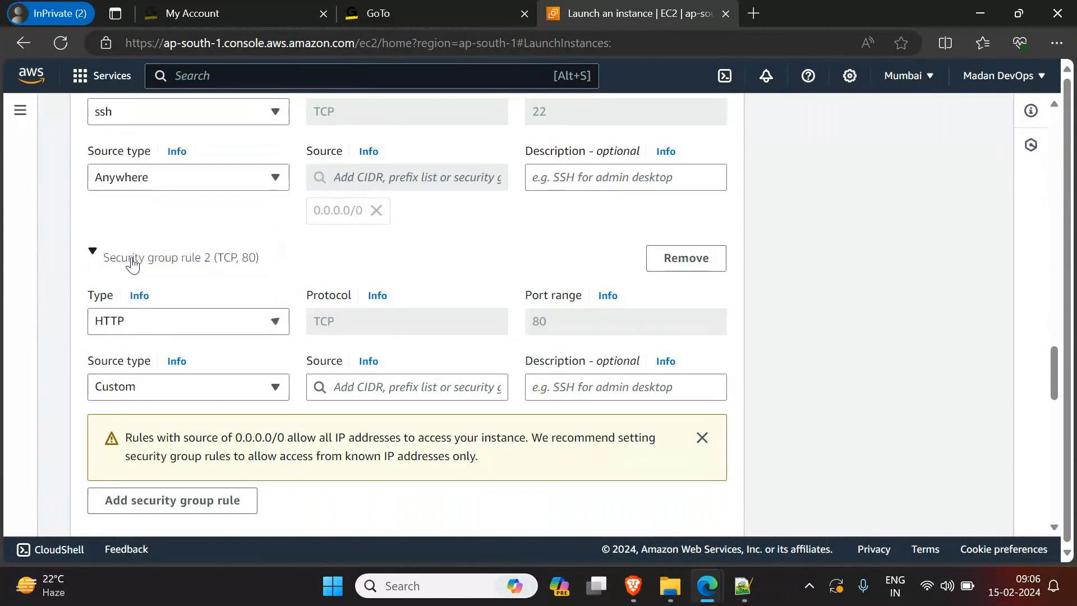
left_click(169, 395)
left_click(124, 415)
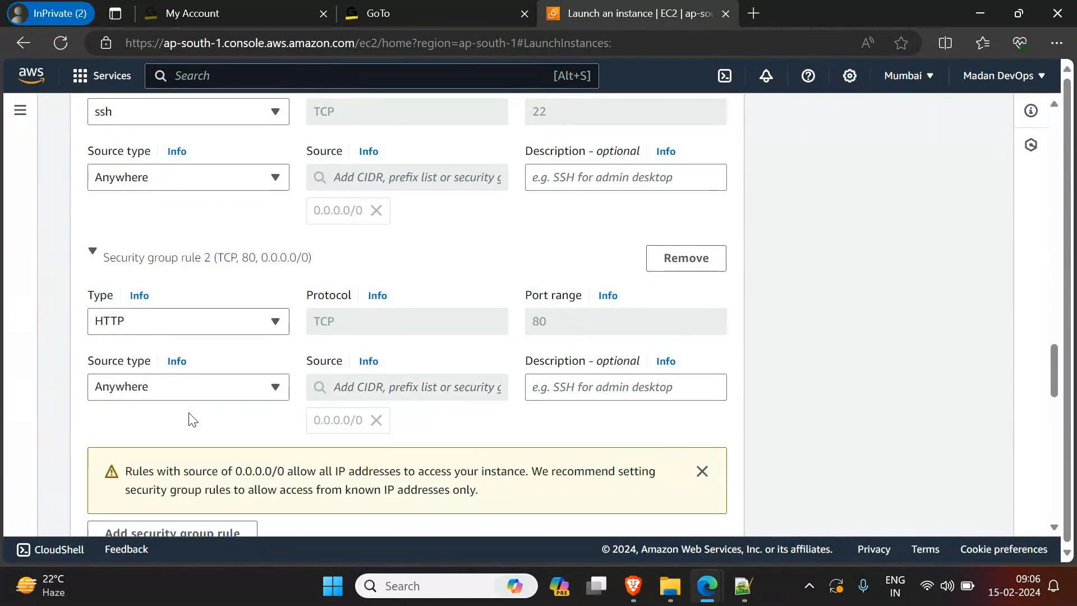
Step: Try to launch the instance with the configured settings, keeping the default storage
scroll(163, 399, "down", 3)
scroll(169, 427, "down", 10)
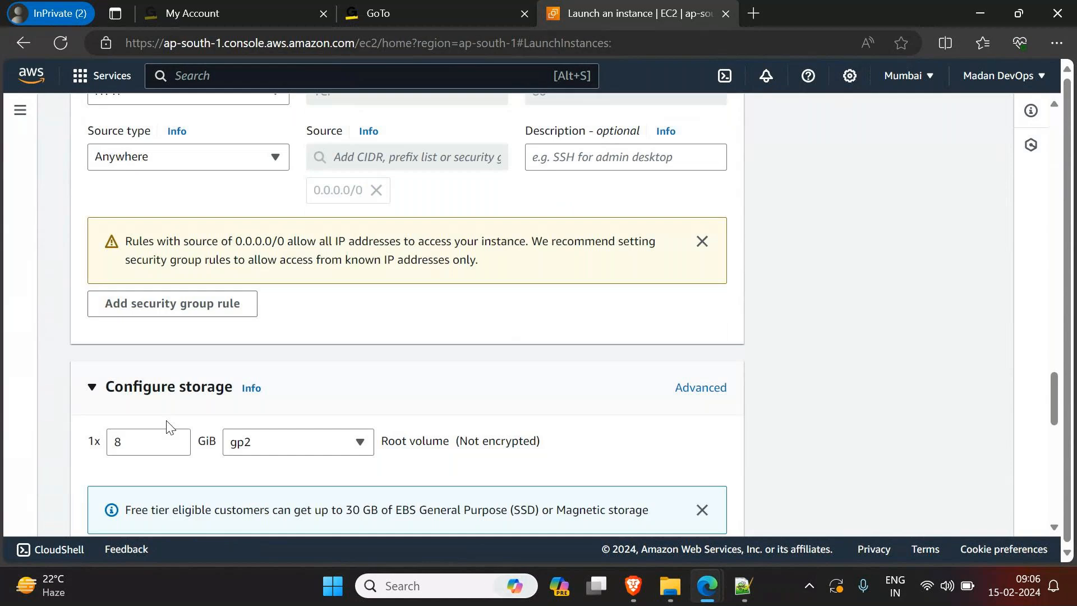
scroll(169, 420, "down", 3)
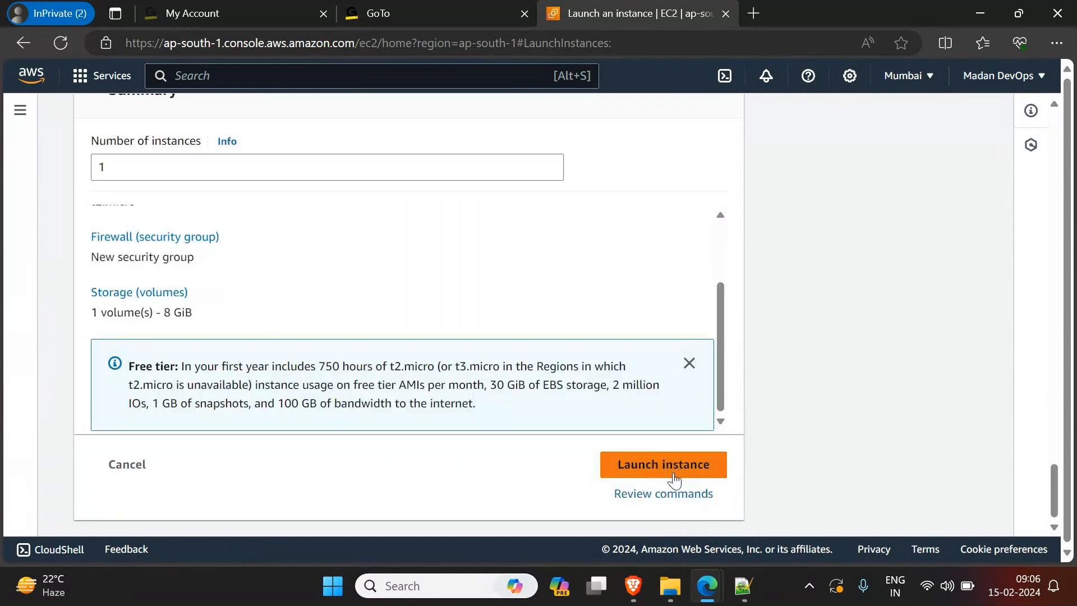
left_click(694, 459)
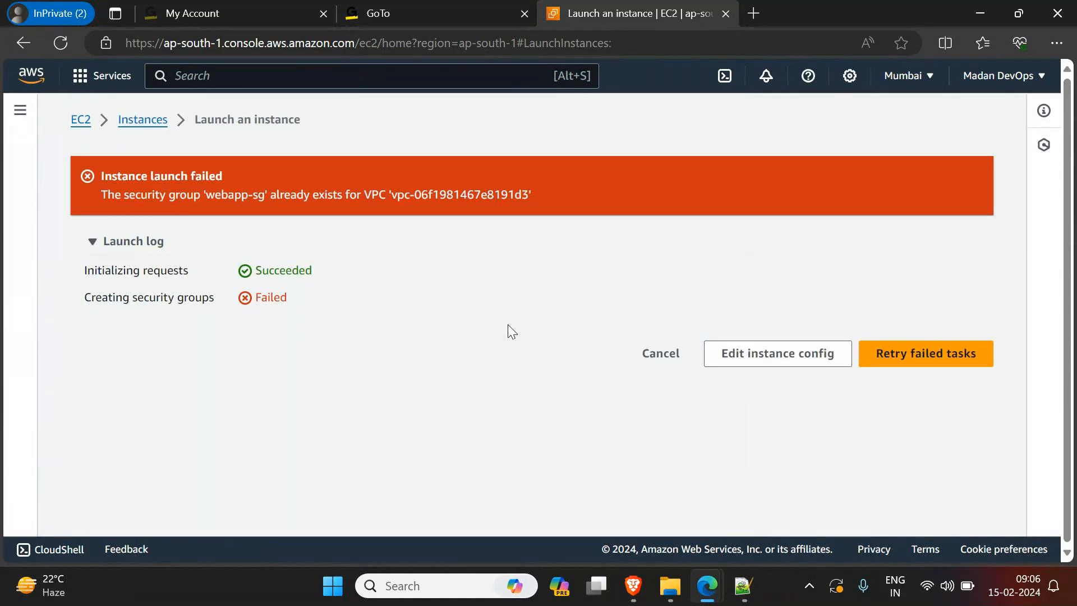
Step: Cancel the failed launch and start a new instance launch with the name WebServer
left_click(661, 354)
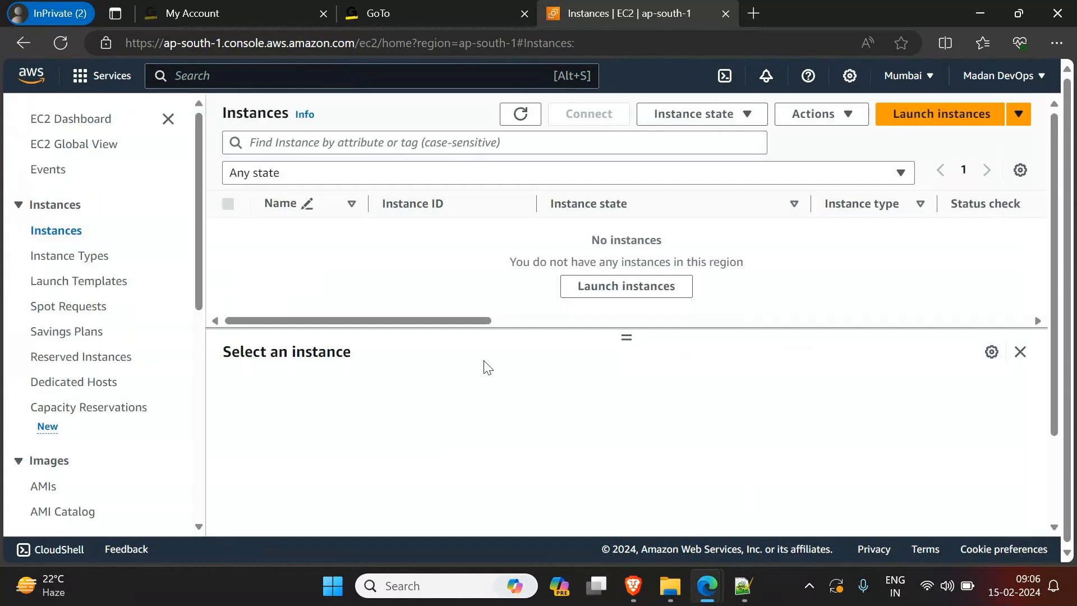
left_click(658, 288)
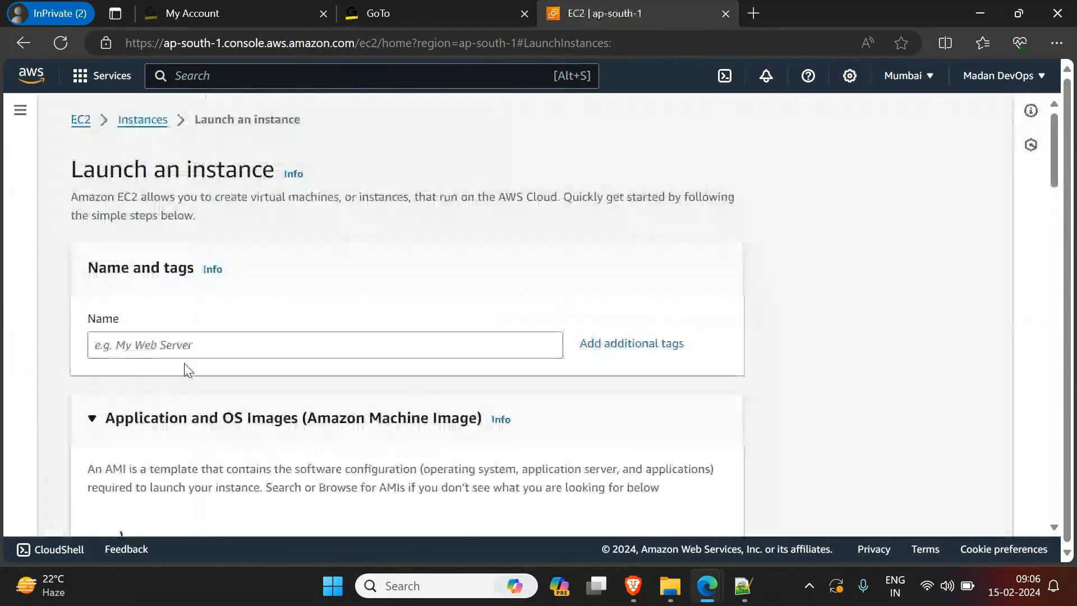
left_click(222, 348)
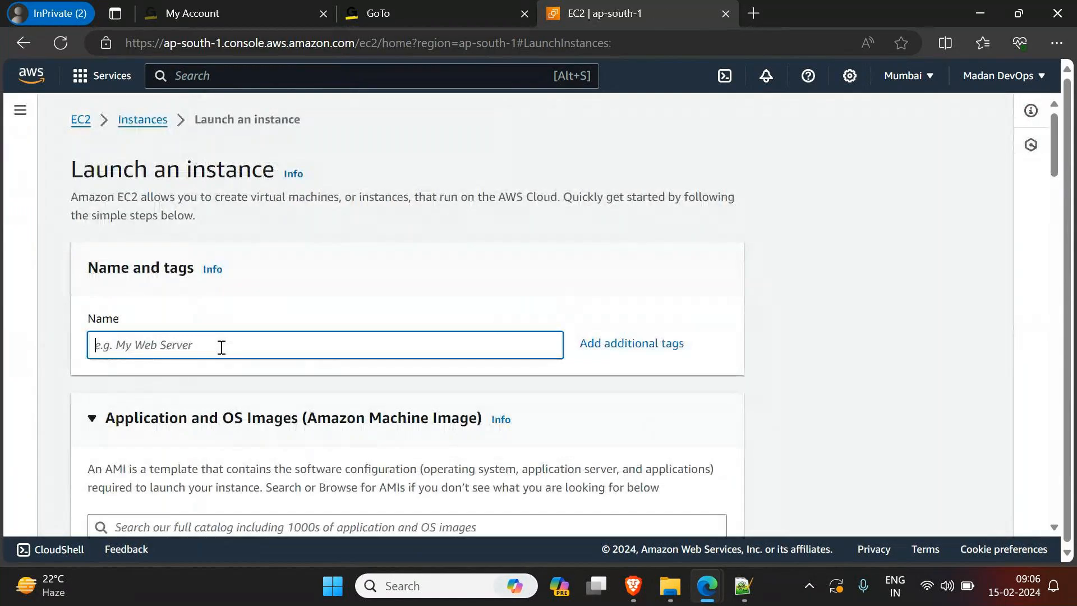
type("we")
key("BackSpace")
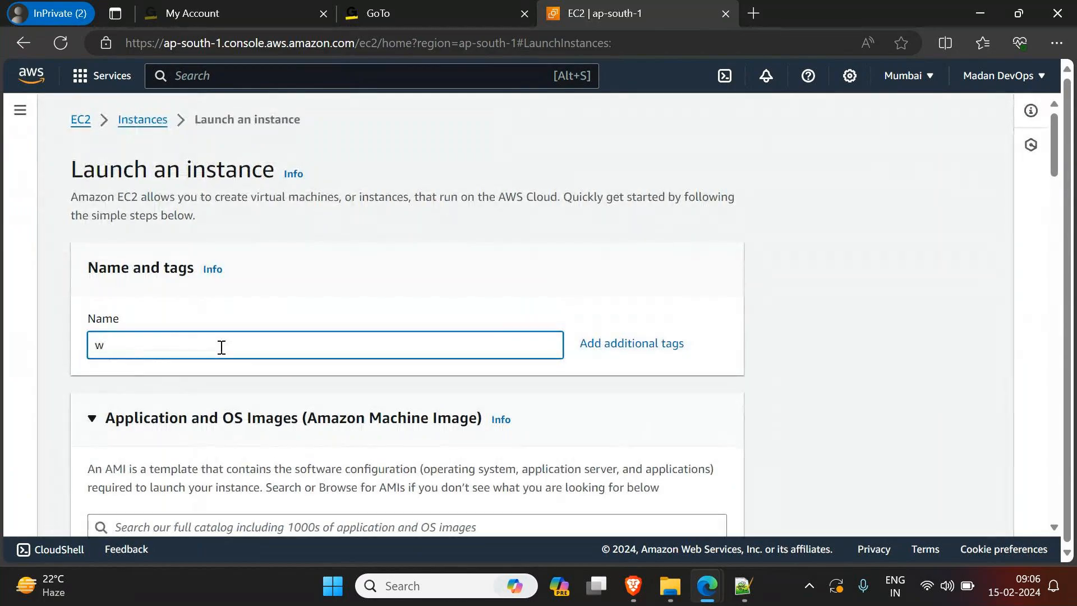
key("BackSpace")
type("Webg")
key("BackSpace")
type("Server")
Step: Choose the Ubuntu machine image and select KeyPair3 as the key pair for login
scroll(236, 342, "down", 7)
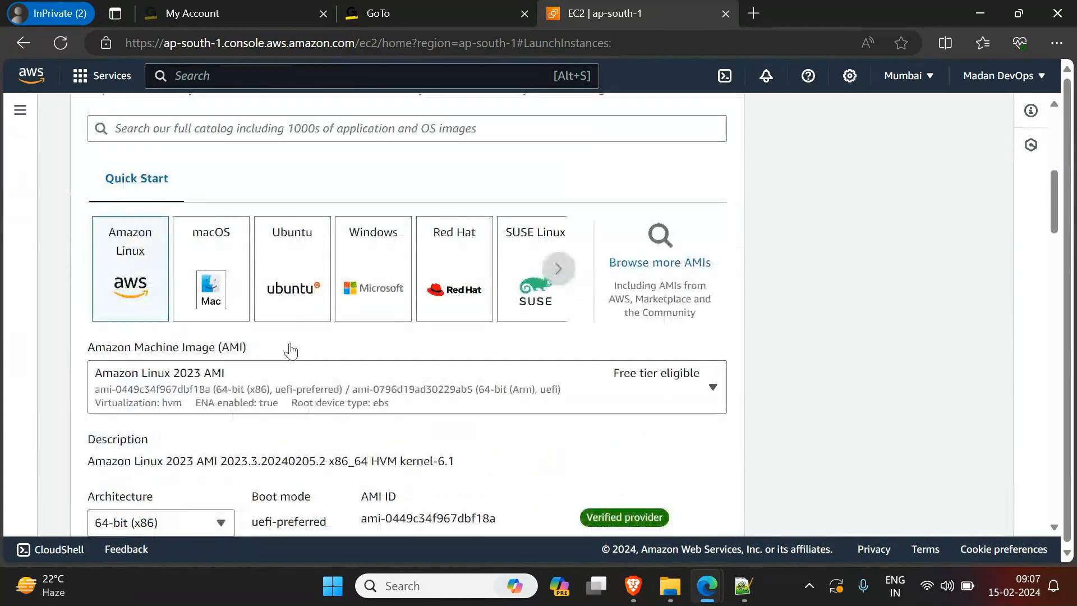
left_click(303, 298)
scroll(302, 300, "down", 12)
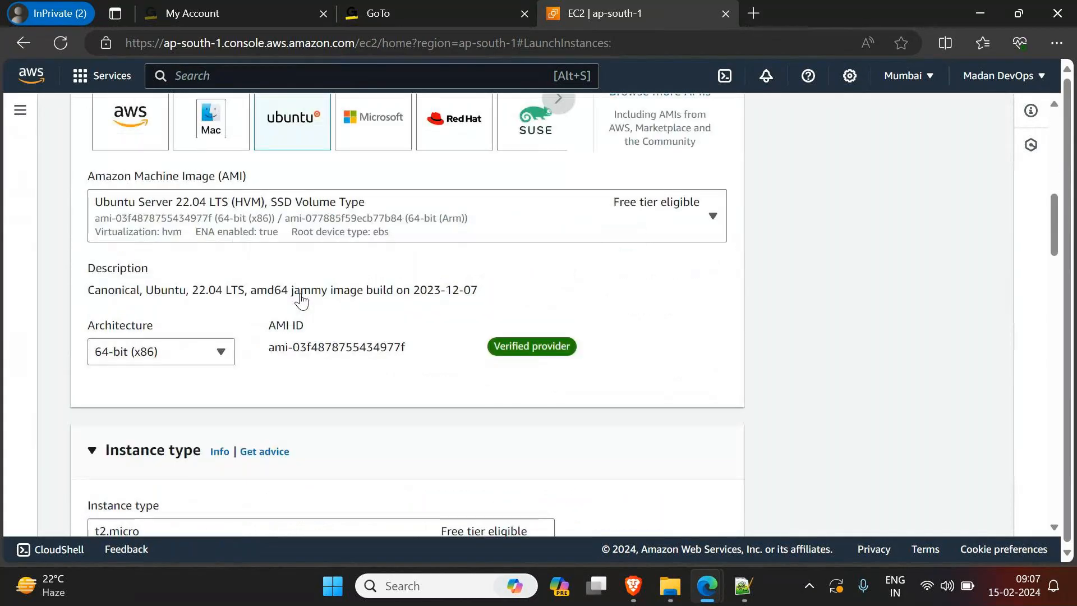
scroll(304, 300, "up", 3)
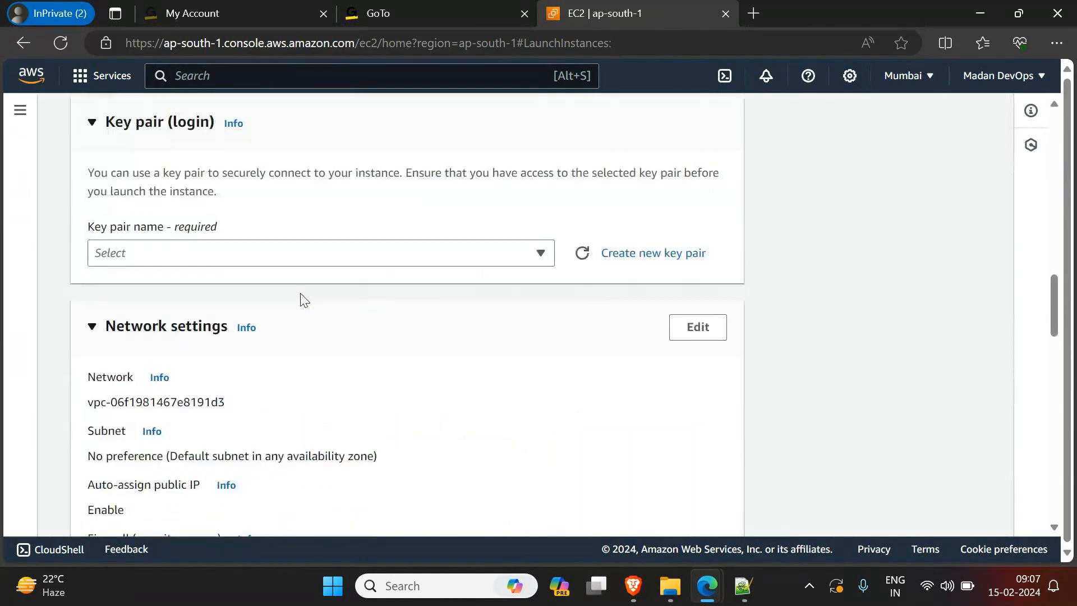
left_click(305, 262)
left_click(197, 444)
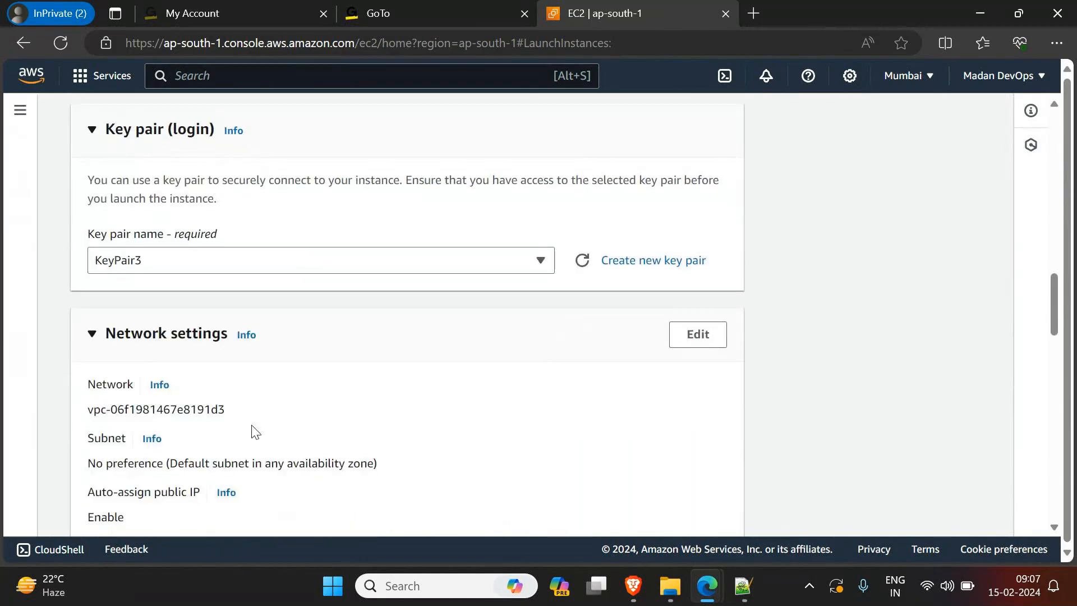
Step: Make the network settings editable and name the new security group FedExApp2-SG
scroll(256, 432, "down", 7)
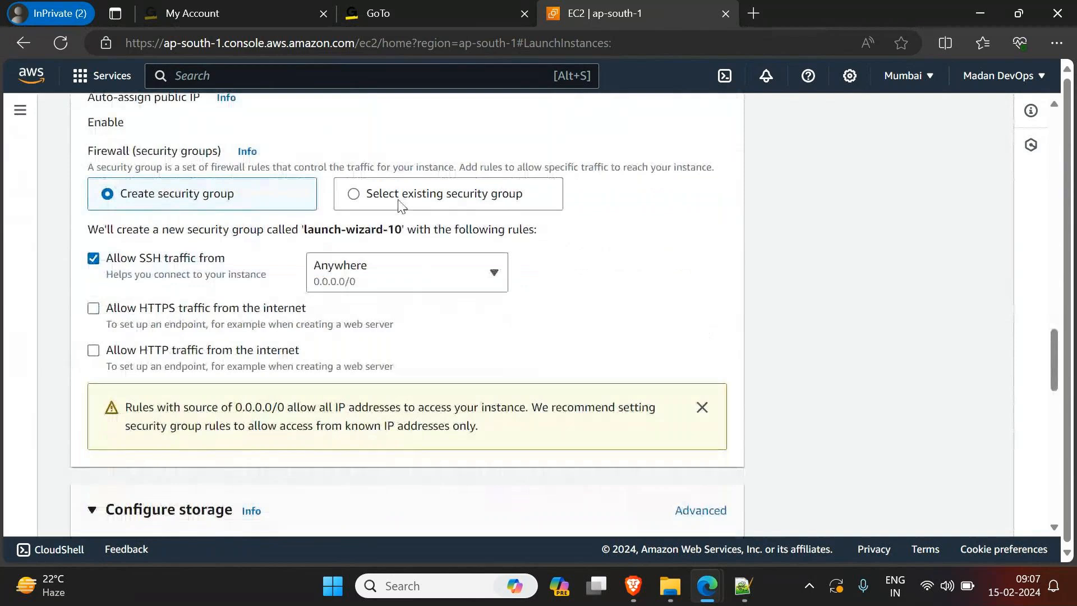
scroll(337, 281, "up", 5)
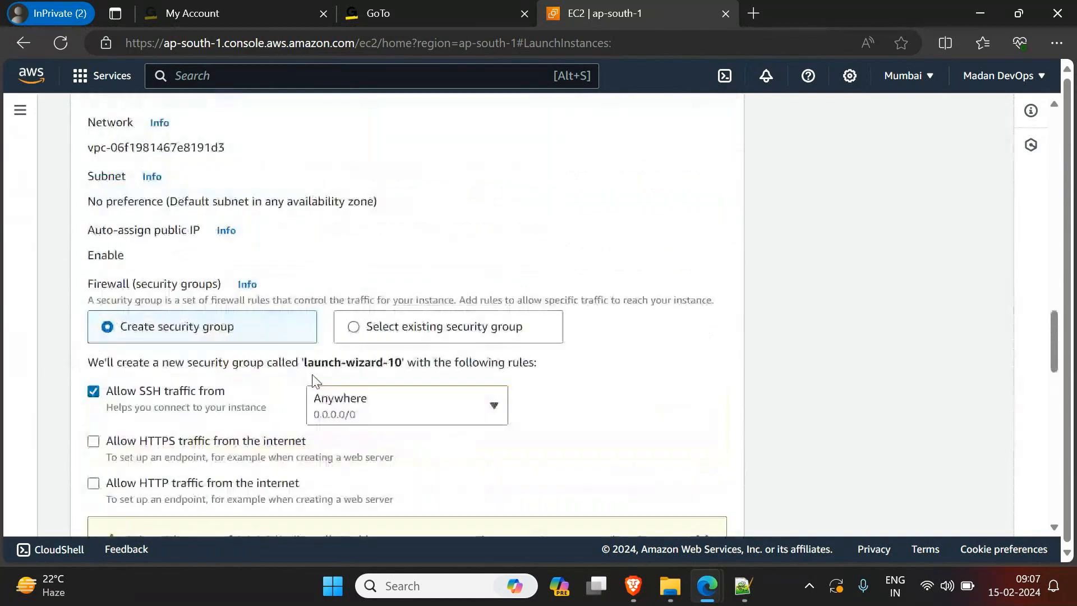
scroll(651, 268, "up", 1)
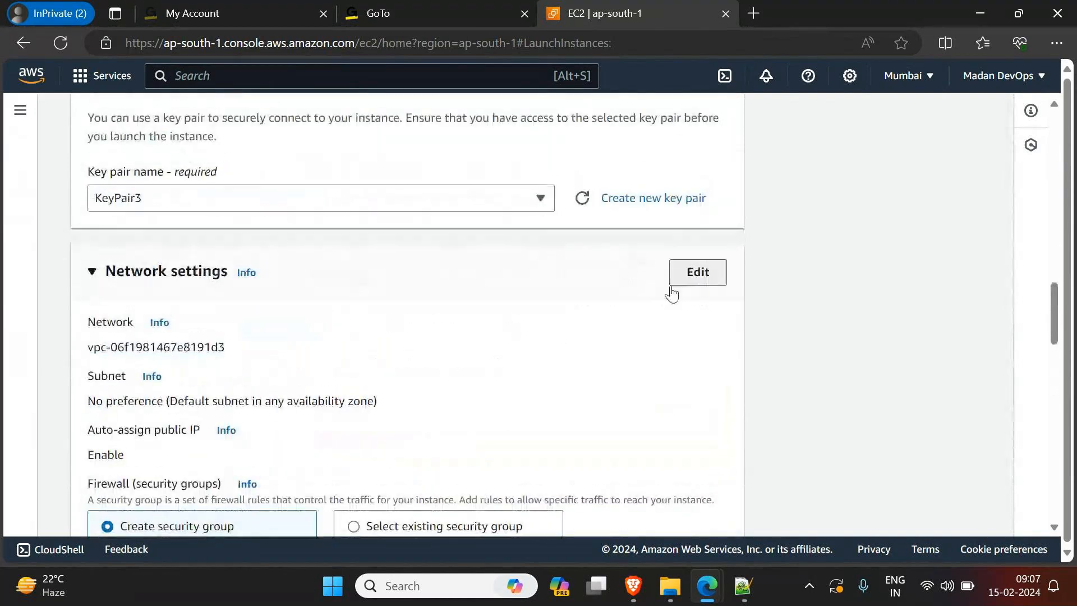
left_click(698, 272)
scroll(201, 299, "down", 5)
left_click(204, 288)
key("ctrl+a")
type("FedE")
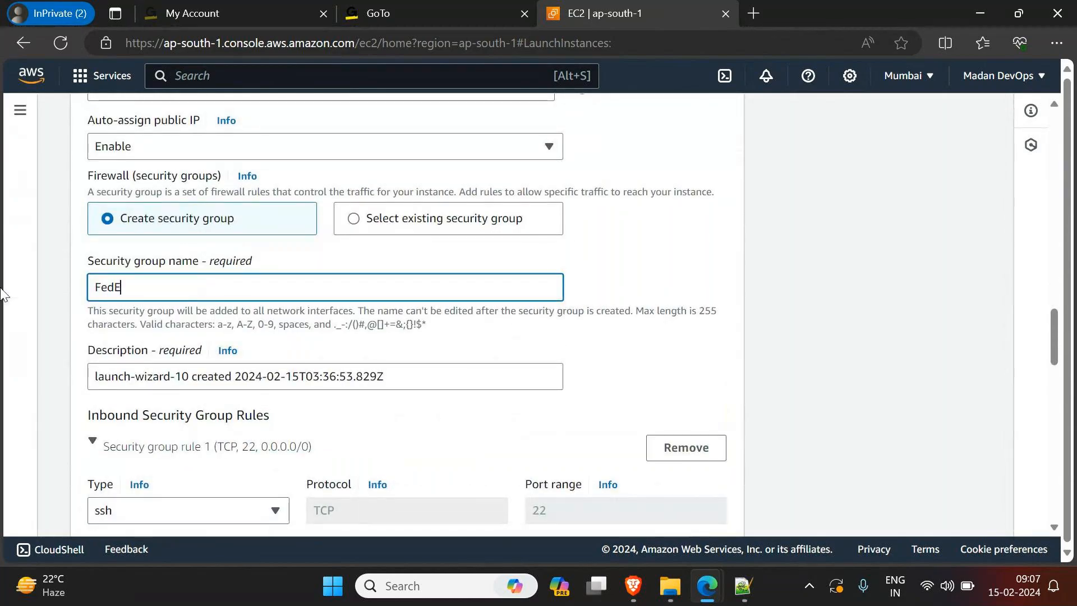
type("xApp")
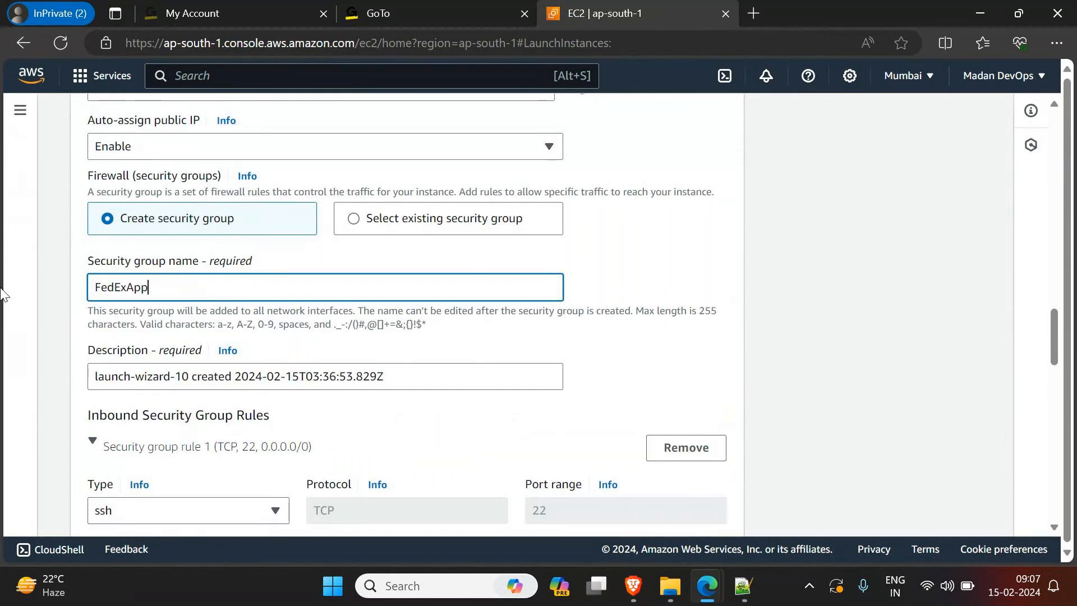
type("-SG")
left_click(144, 288)
type("2")
Step: Copy the security group's name FedExApp2-SG into its description, replacing the default text
key("ctrl+a")
key("ctrl+c")
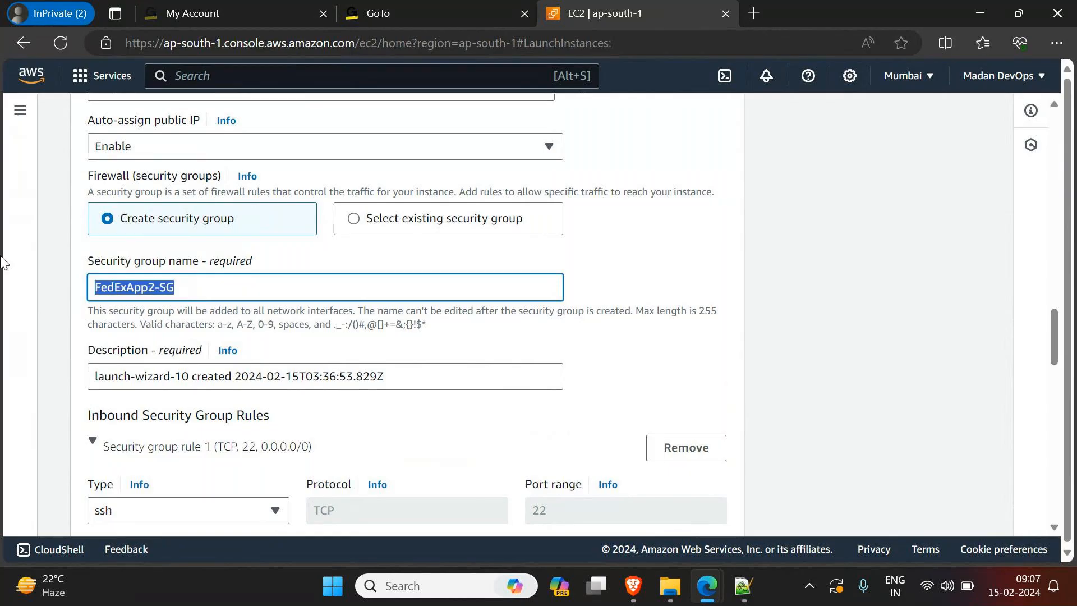
left_click_drag(389, 386, 3, 375)
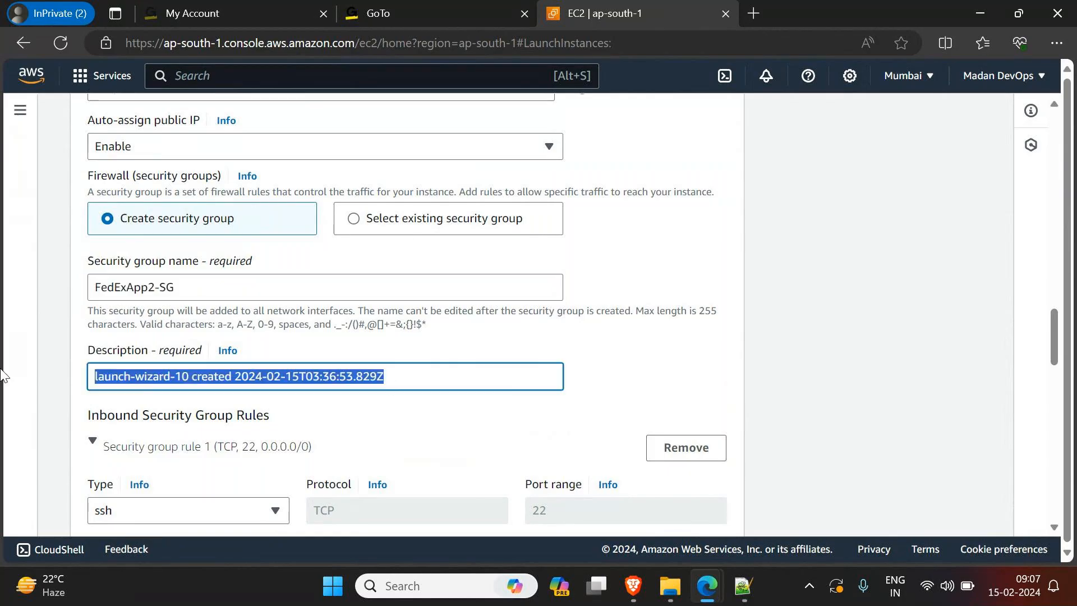
key("ctrl+v")
Step: Add a second inbound security group rule of type HTTP with the source type Anywhere
scroll(332, 436, "down", 5)
scroll(332, 435, "up", 2)
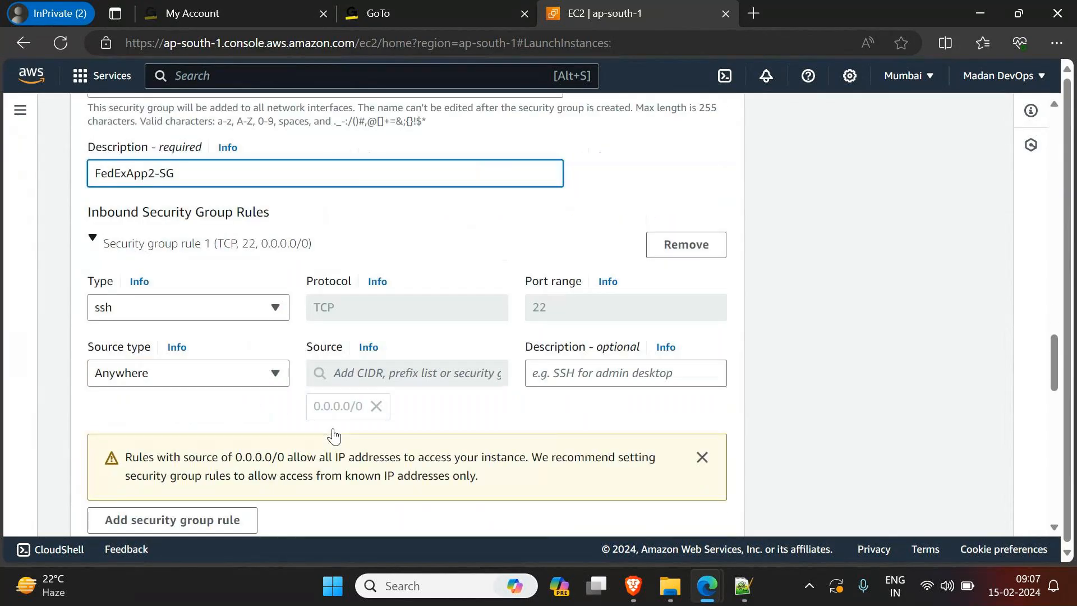
scroll(333, 435, "down", 3)
left_click(195, 328)
left_click(193, 331)
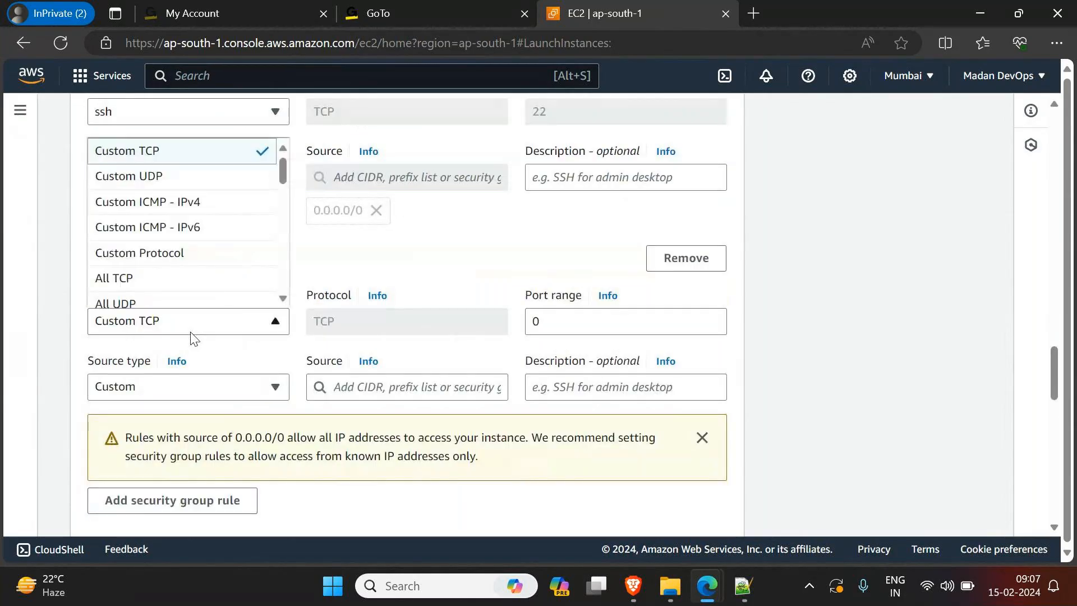
scroll(180, 269, "down", 5)
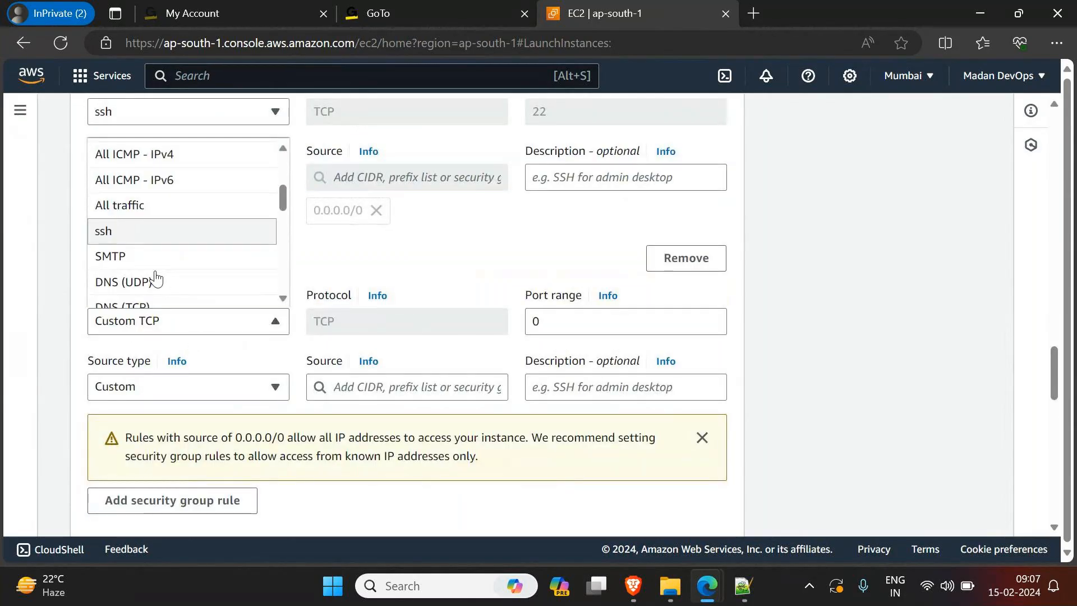
left_click(135, 257)
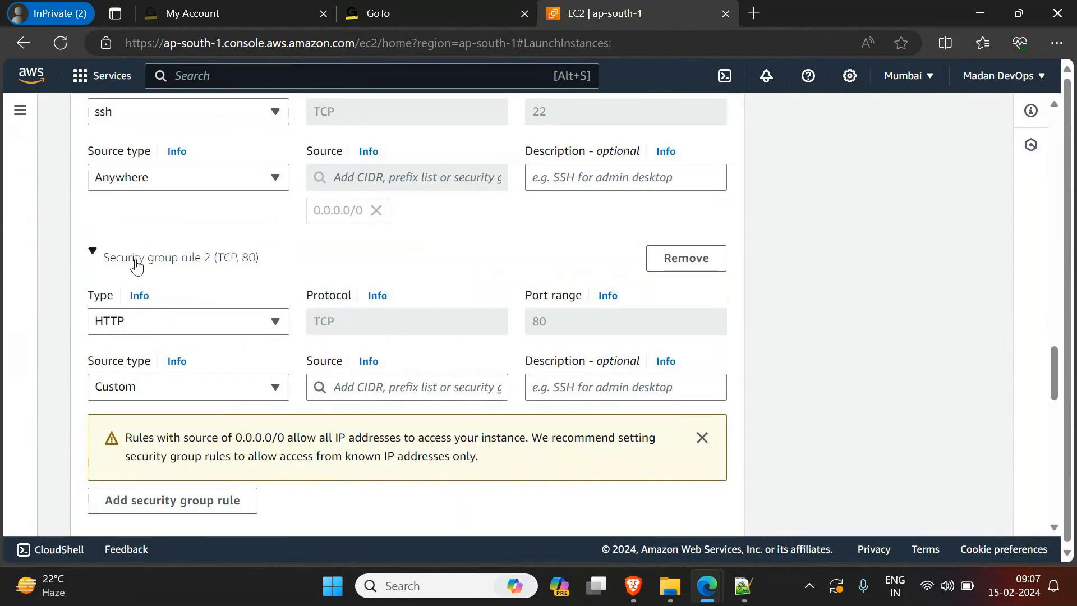
left_click(194, 397)
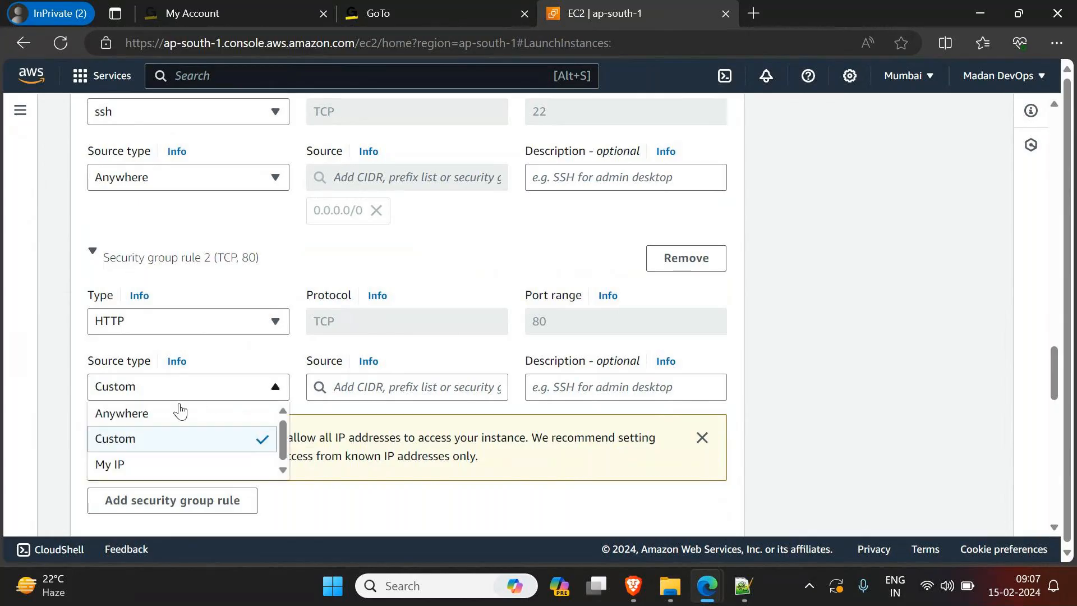
left_click(172, 415)
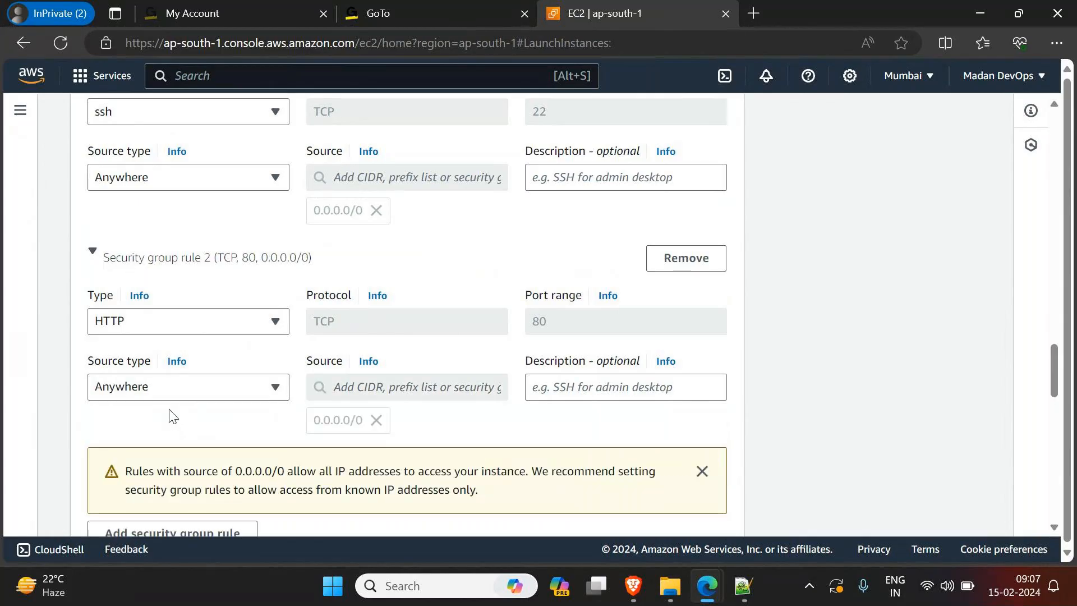
Step: Review the inbound rules and launch the instance, keeping the default storage and instance count
scroll(173, 416, "down", 2)
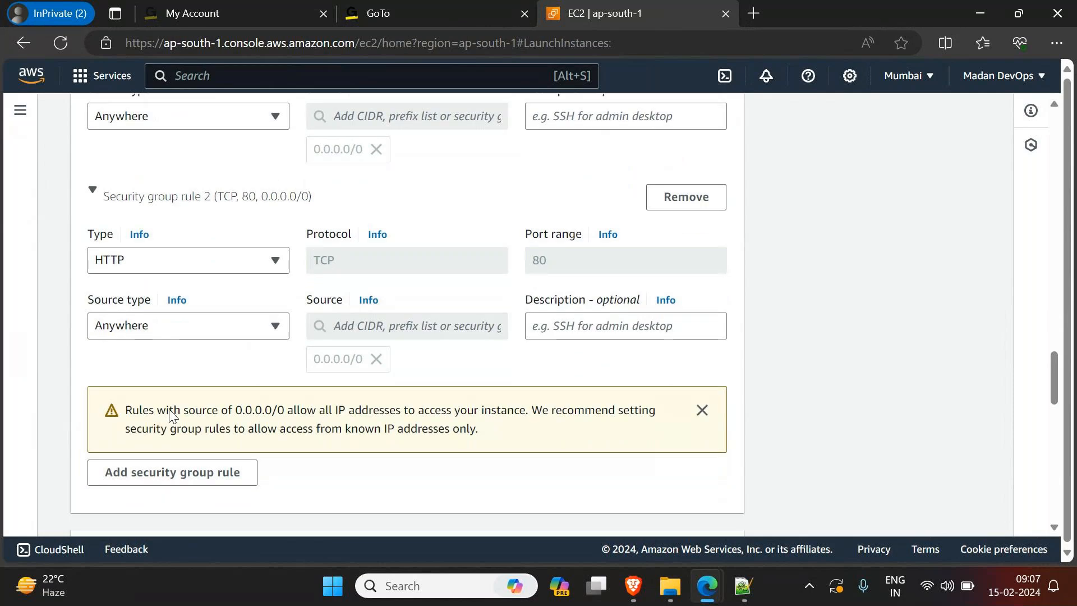
scroll(171, 411, "down", 2)
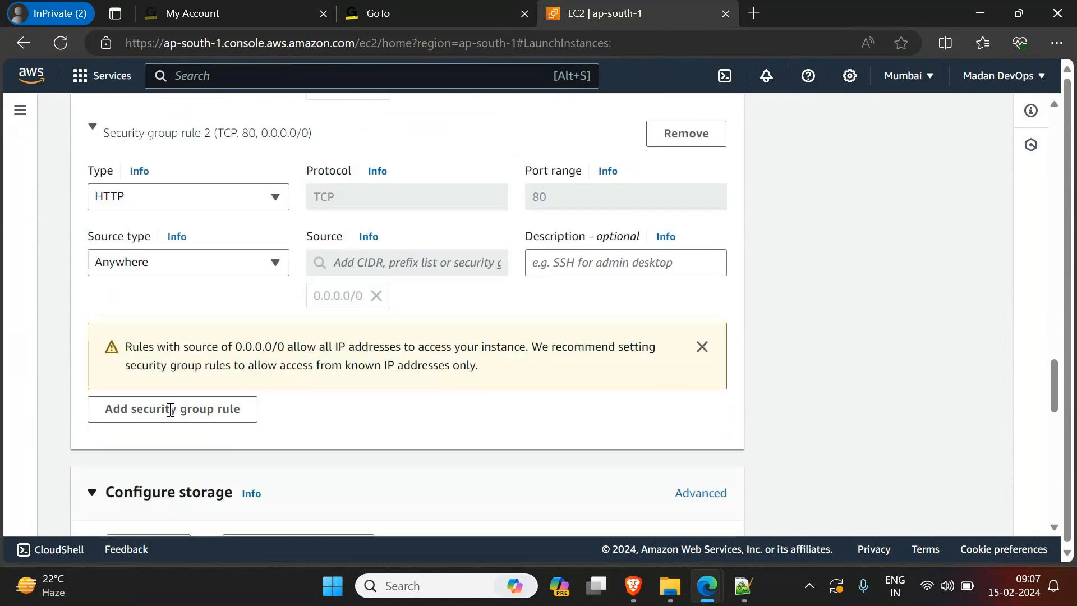
scroll(171, 410, "down", 2)
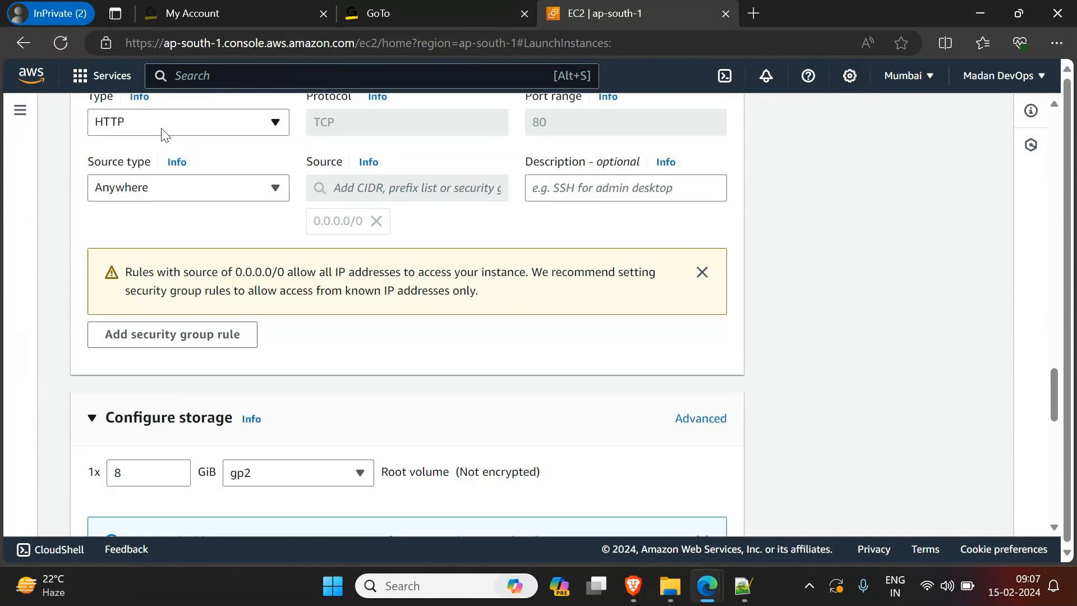
scroll(150, 155, "up", 3)
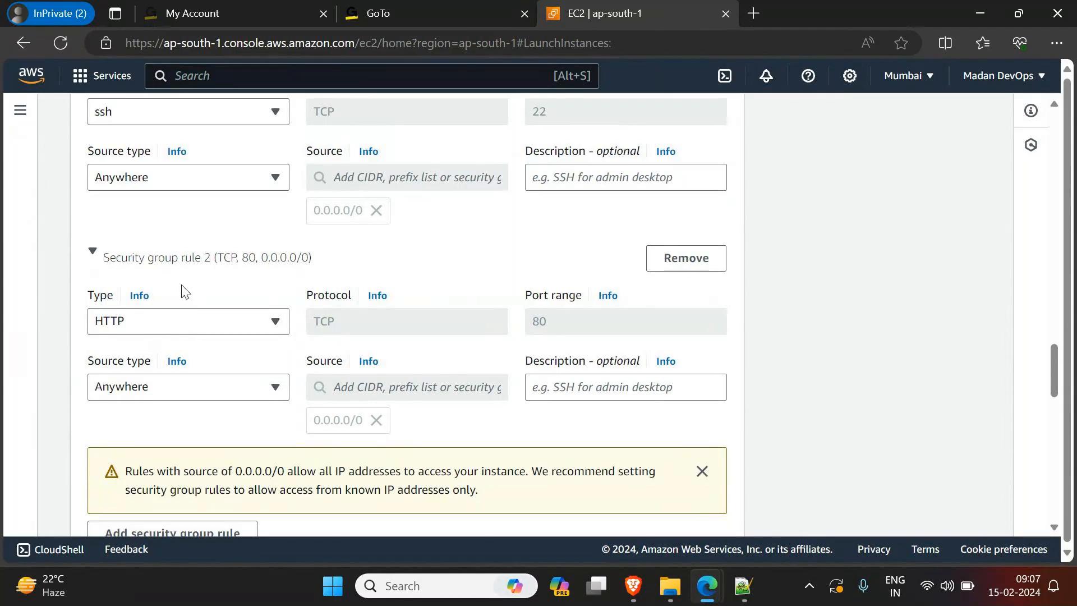
scroll(173, 341, "down", 2)
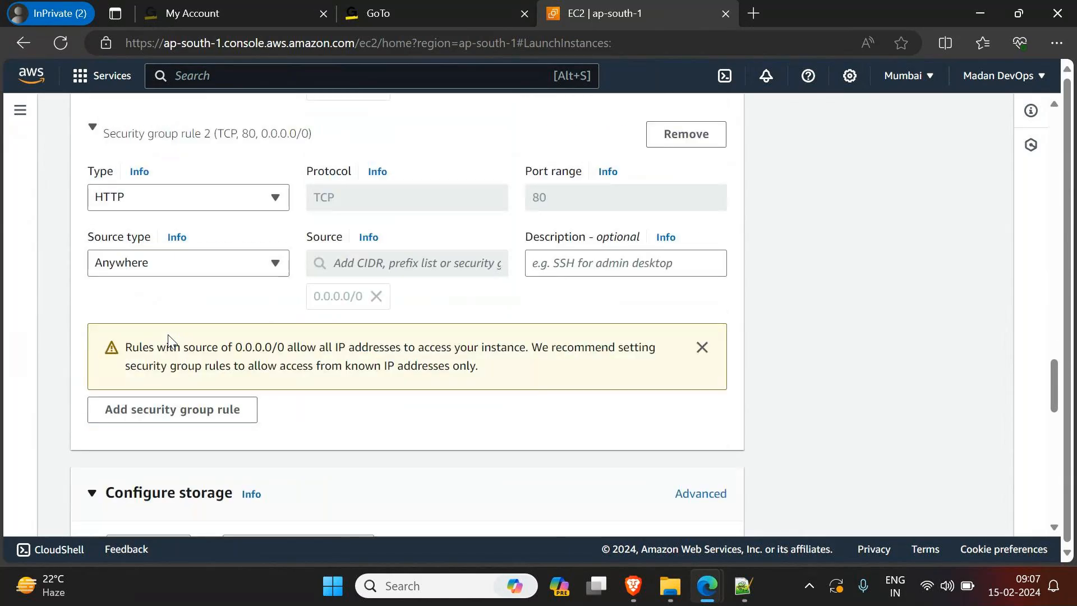
scroll(168, 336, "down", 5)
scroll(171, 341, "down", 5)
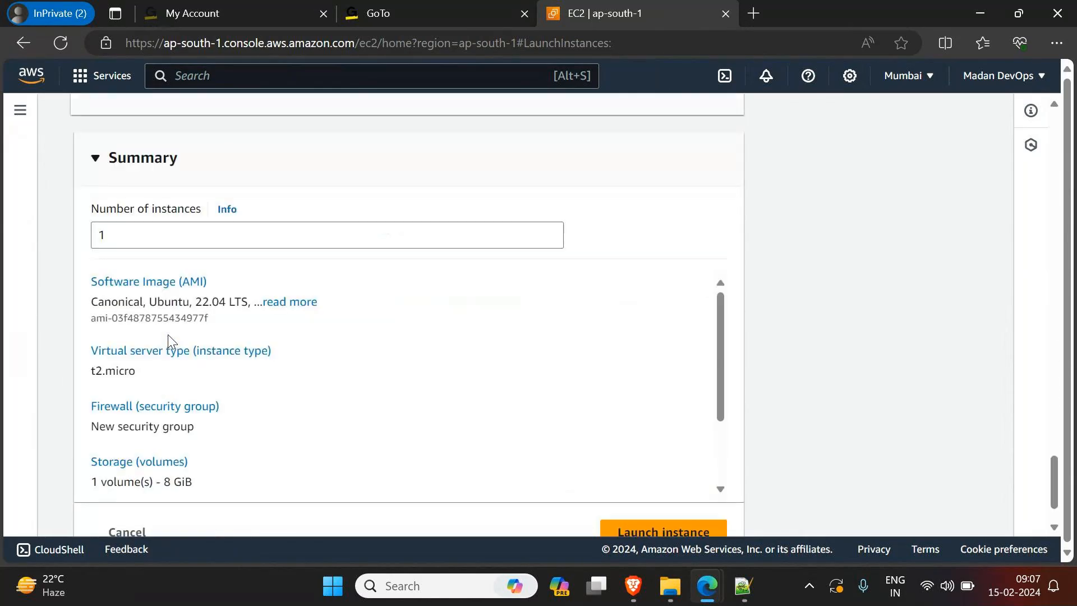
scroll(662, 373, "down", 3)
left_click(670, 531)
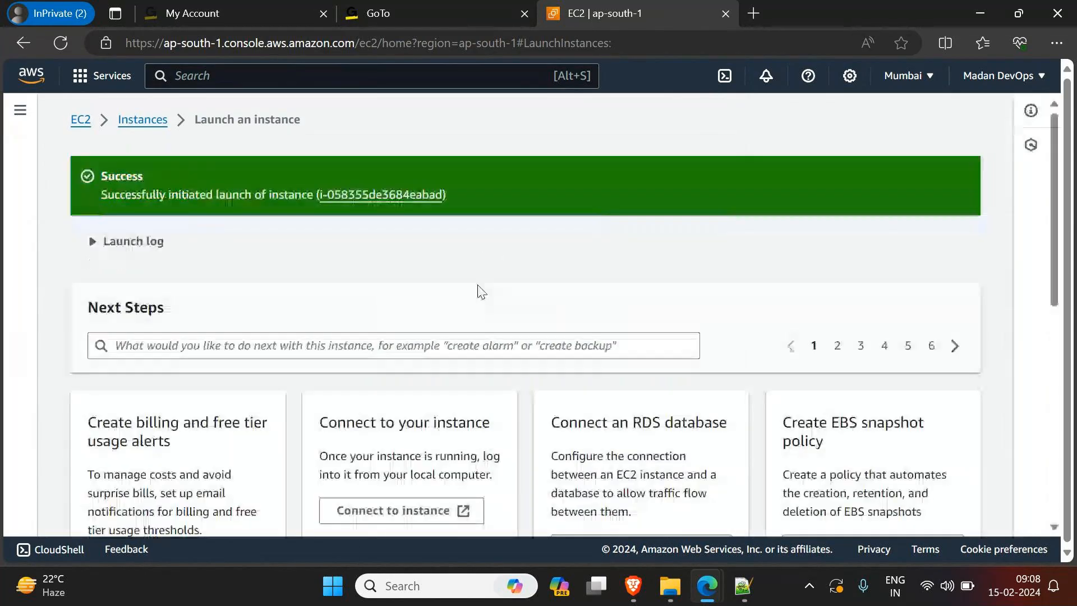
Step: Open the launched instance in the instances list, remove the instance ID filter and refresh the list
left_click(382, 195)
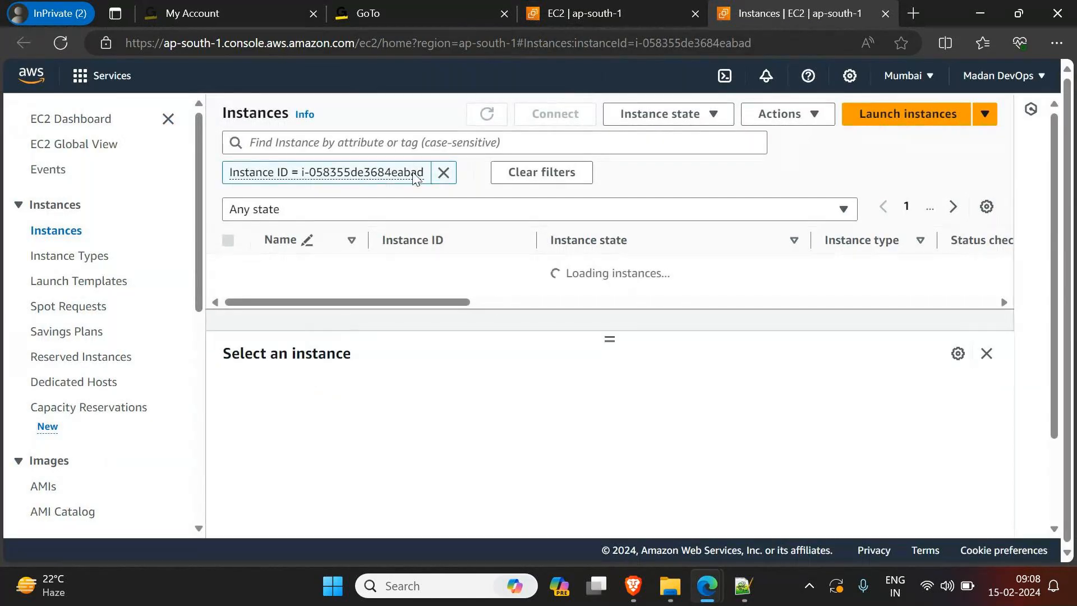
left_click(444, 172)
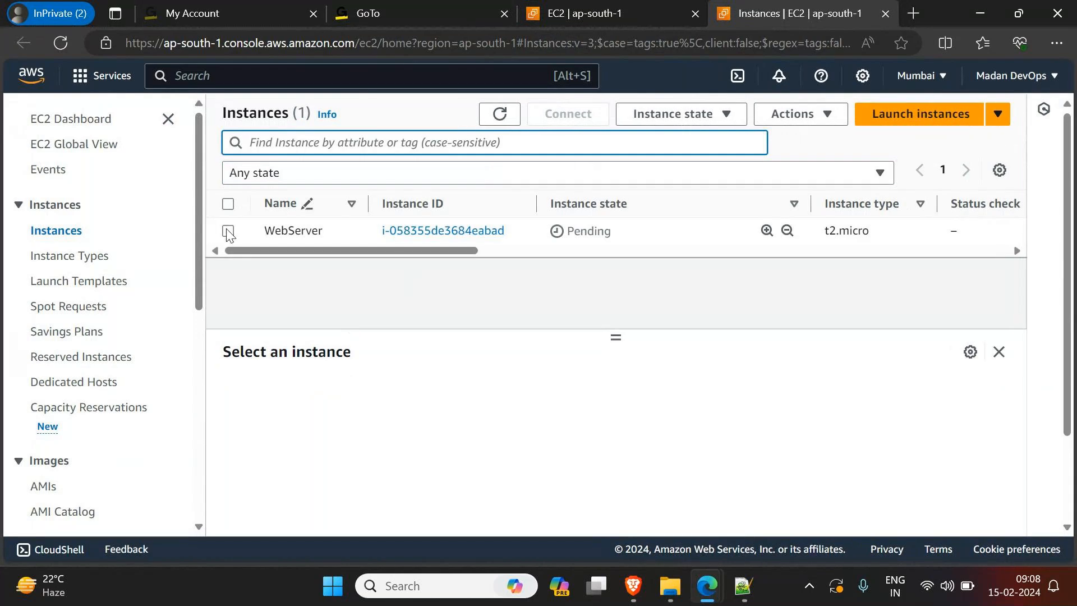
left_click(499, 115)
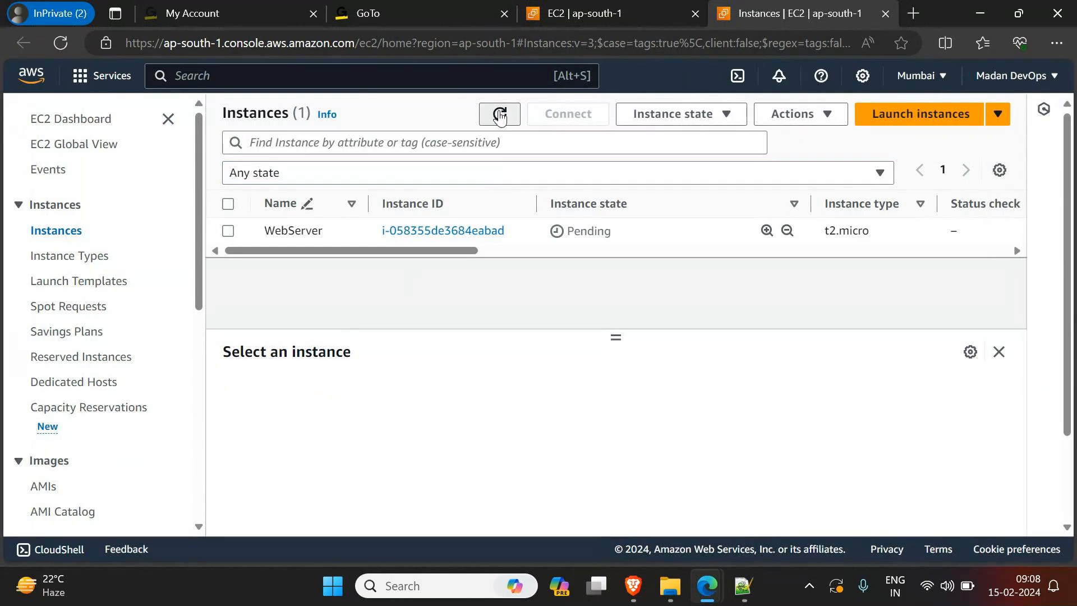
Step: Switch to the GoTo meeting window, set its participant layout to Hidden and minimize it to return to the EC2 instances
mouse_move(718, 572)
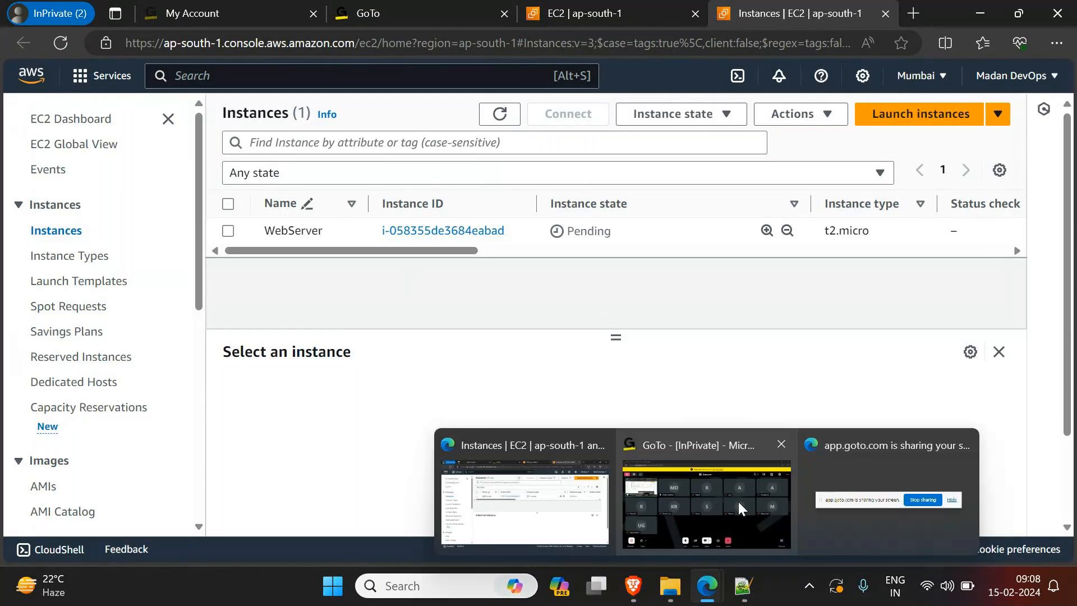
left_click(738, 502)
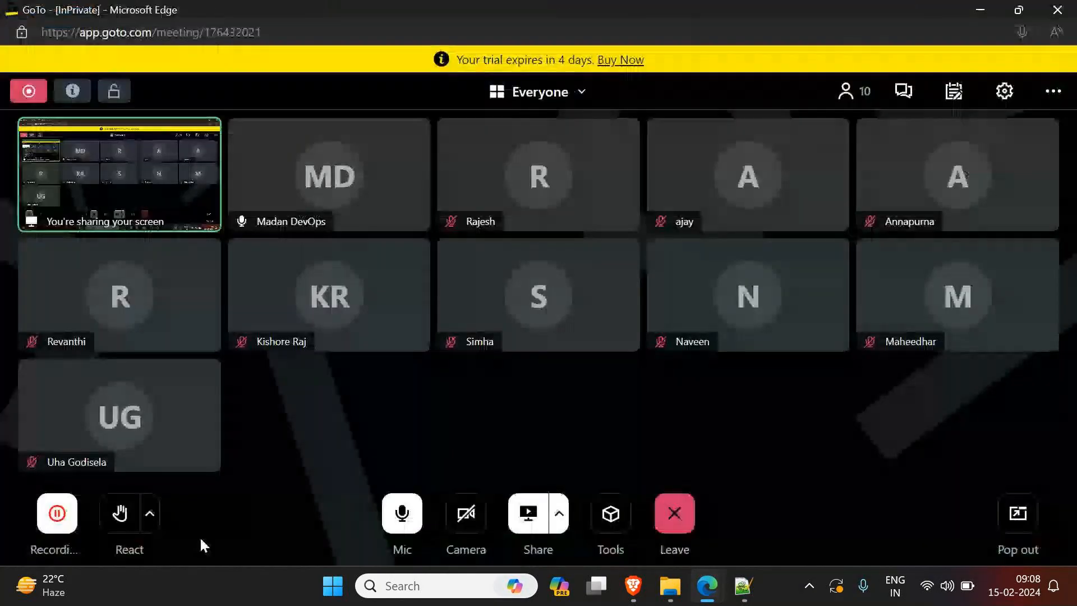
left_click(579, 95)
left_click(615, 240)
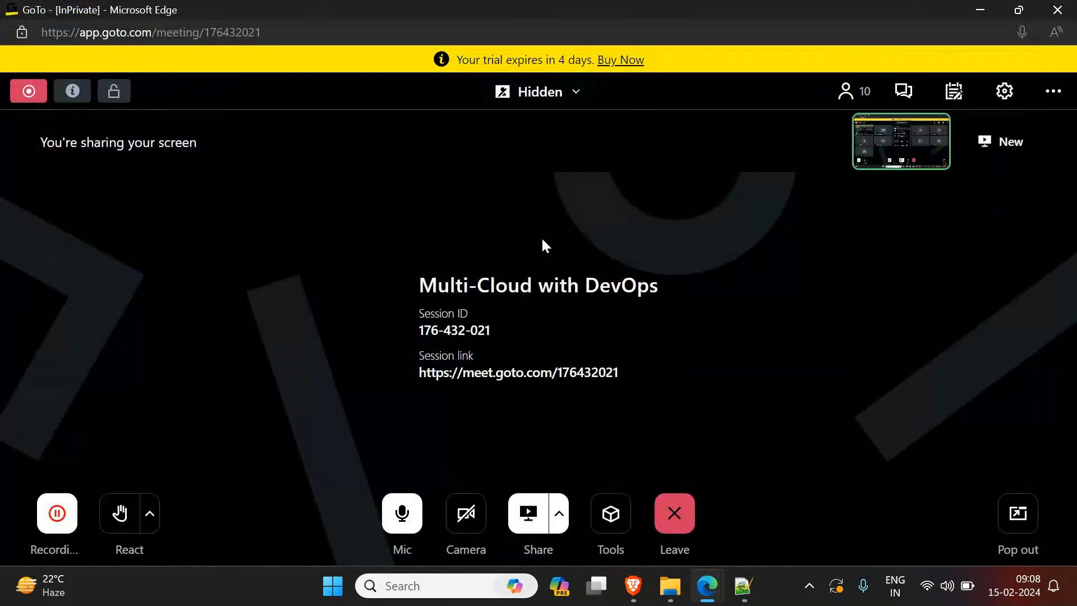
left_click(981, 8)
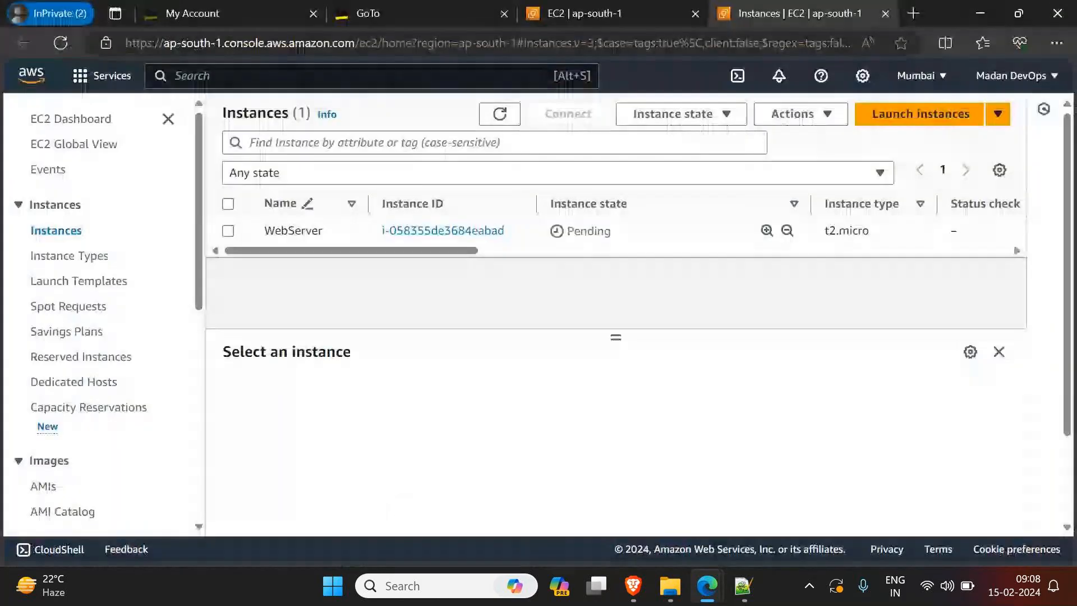
Step: Refresh the instances list and select the WebServer instance
left_click(496, 107)
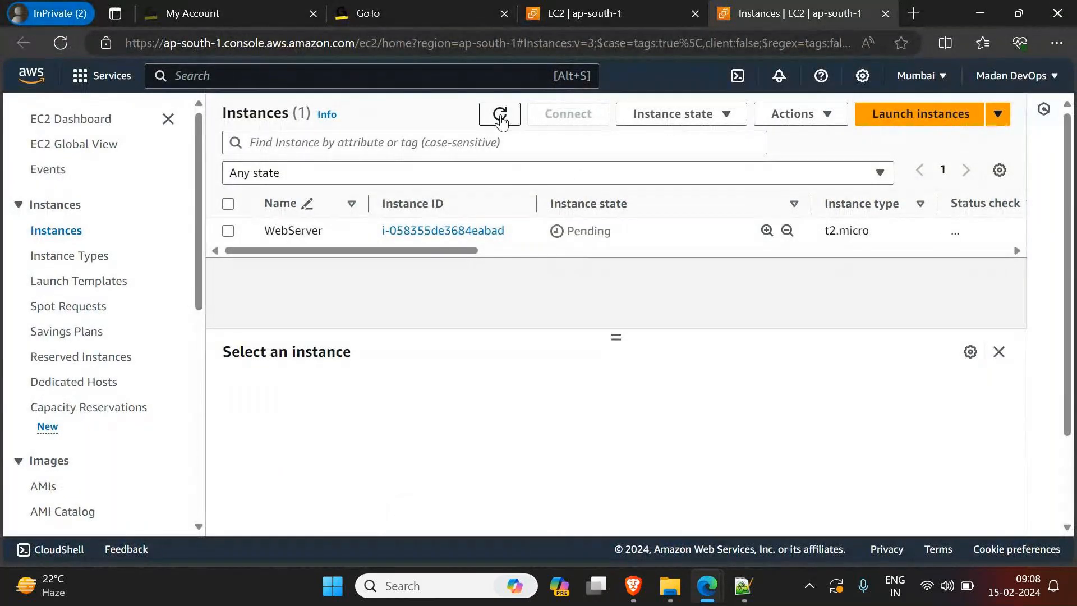
left_click(502, 113)
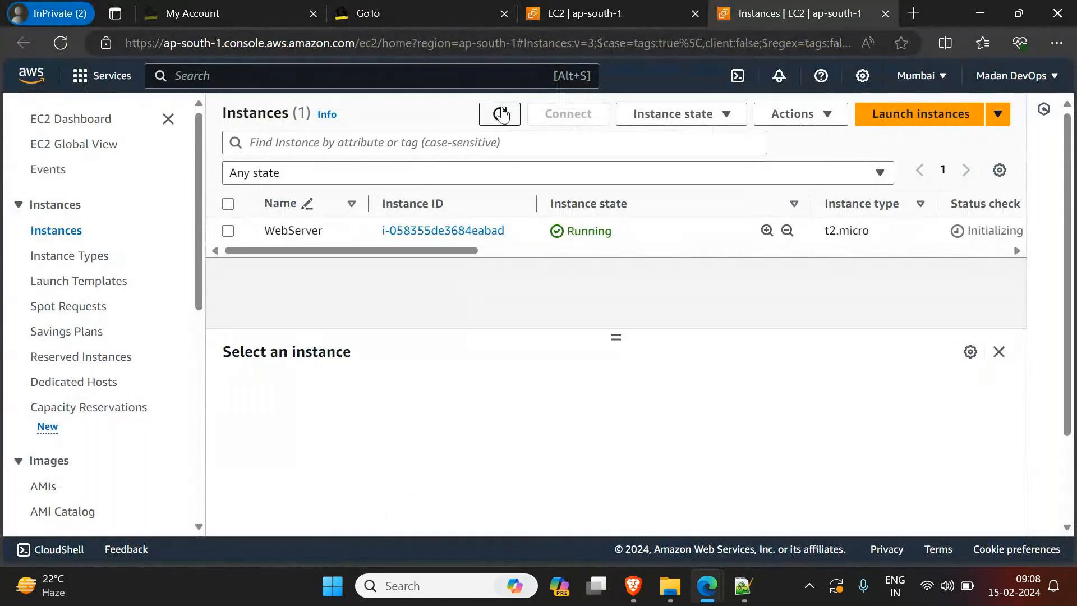
left_click(228, 232)
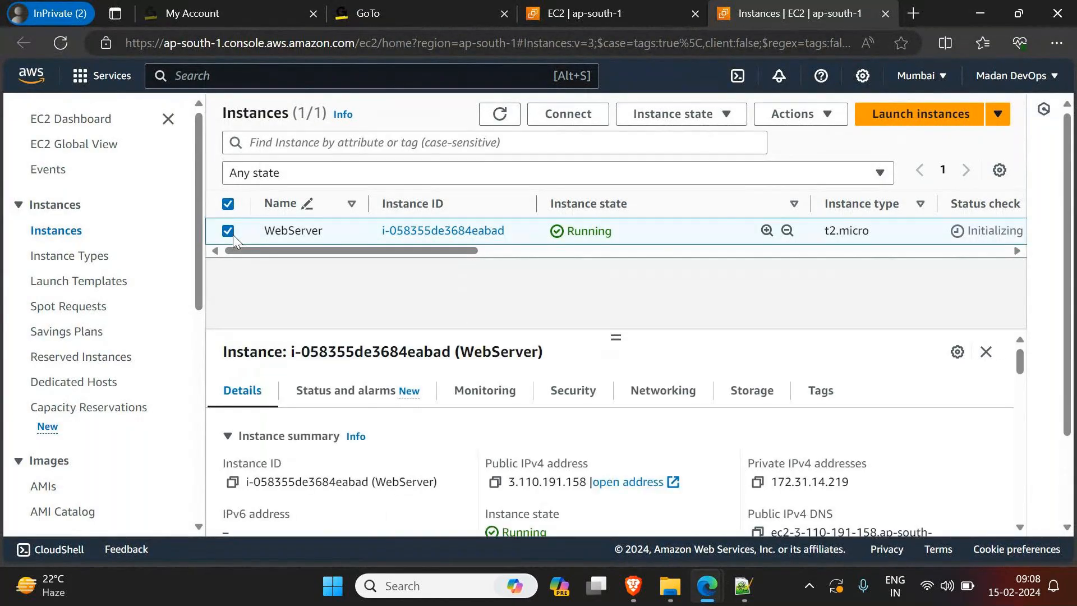
Step: Open the SSH client connection instructions for the WebServer instance and copy the example ssh command
left_click(568, 114)
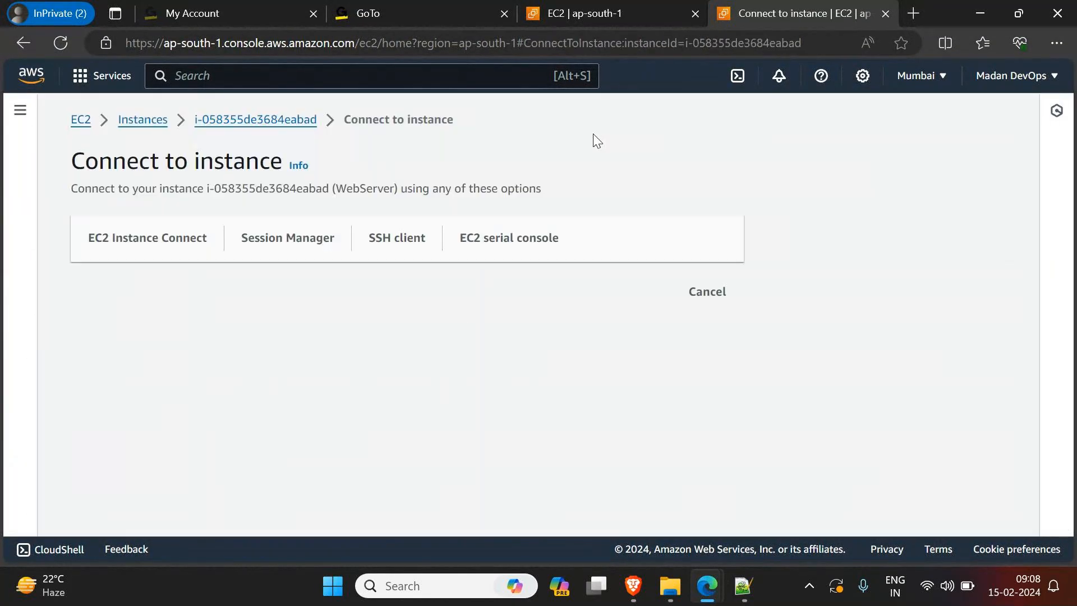
left_click(397, 241)
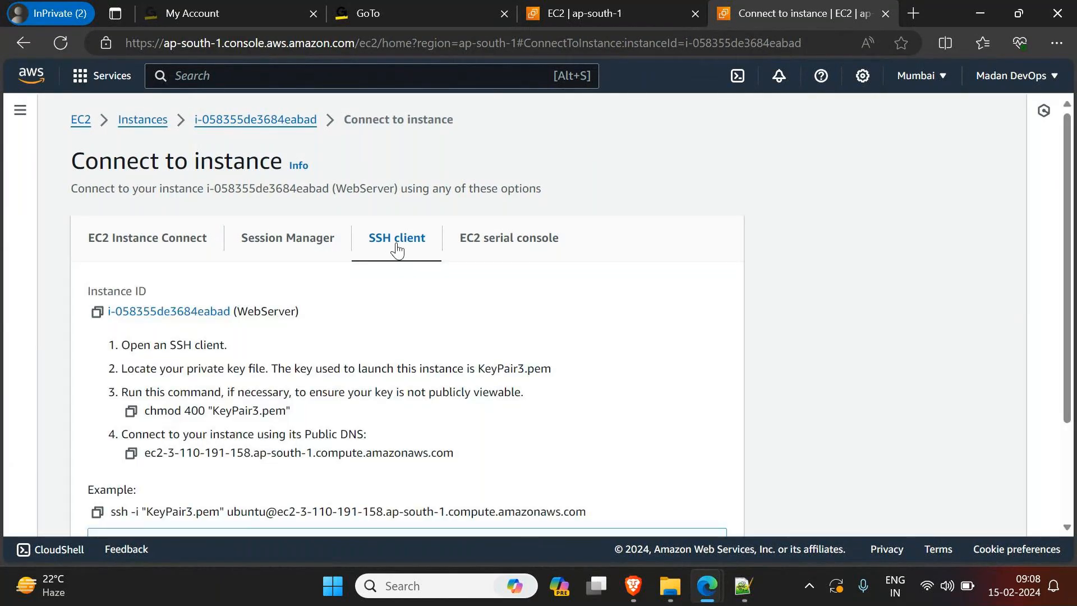
scroll(90, 387, "down", 3)
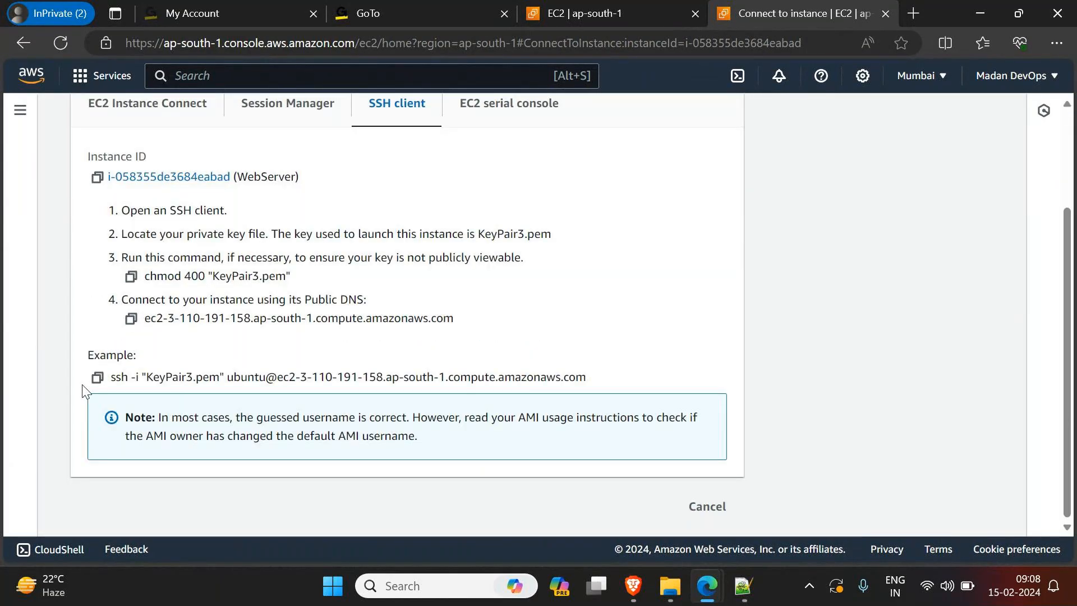
left_click(97, 377)
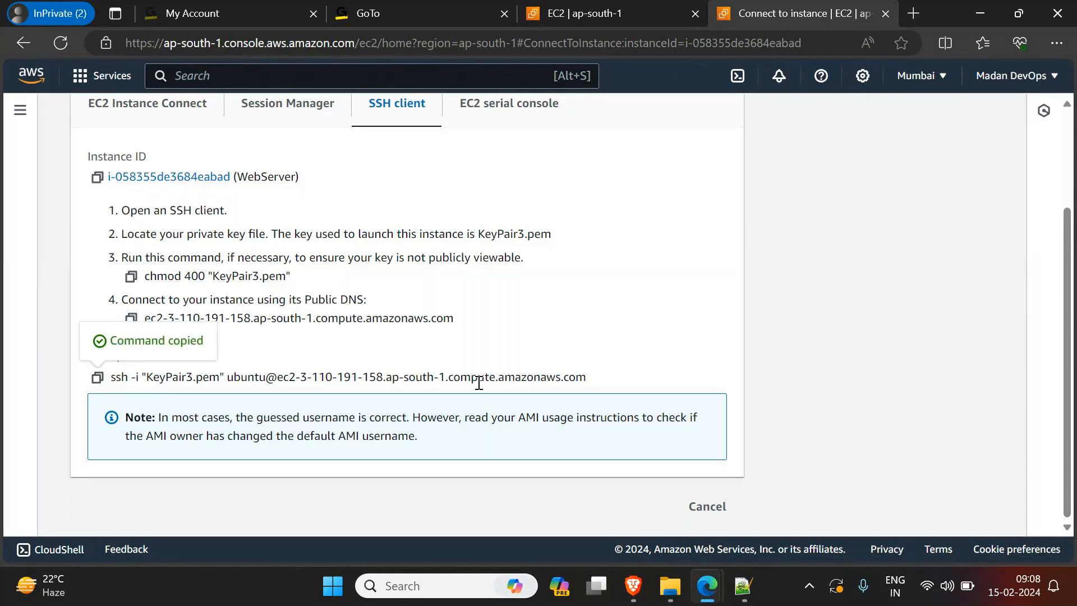
Step: Switch to File Explorer, go to the Downloads folder holding KeyPair3.pem and open Git Bash there
mouse_move(702, 601)
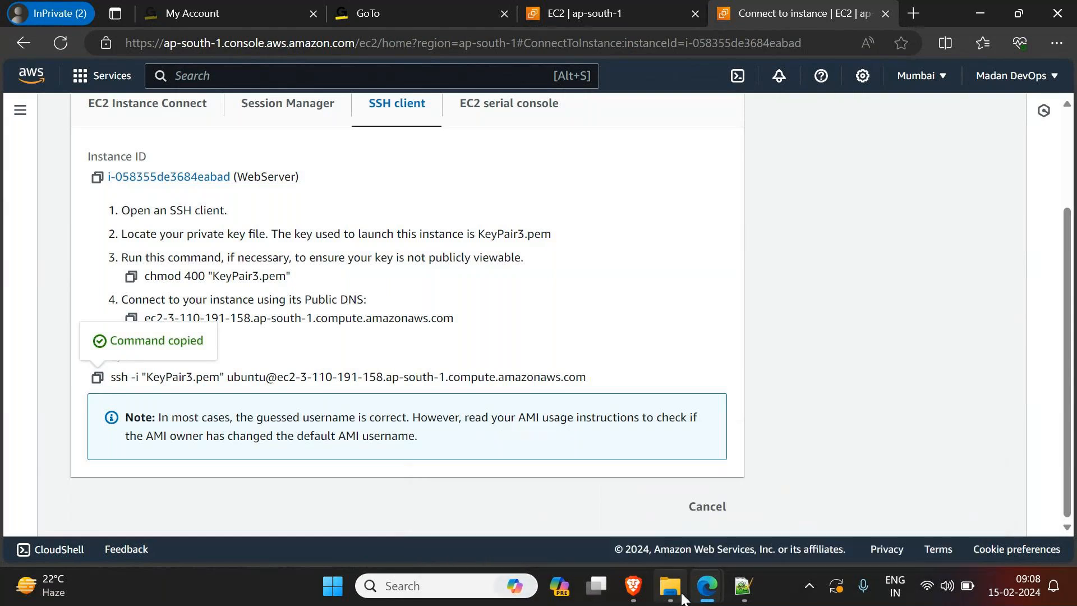
left_click(683, 598)
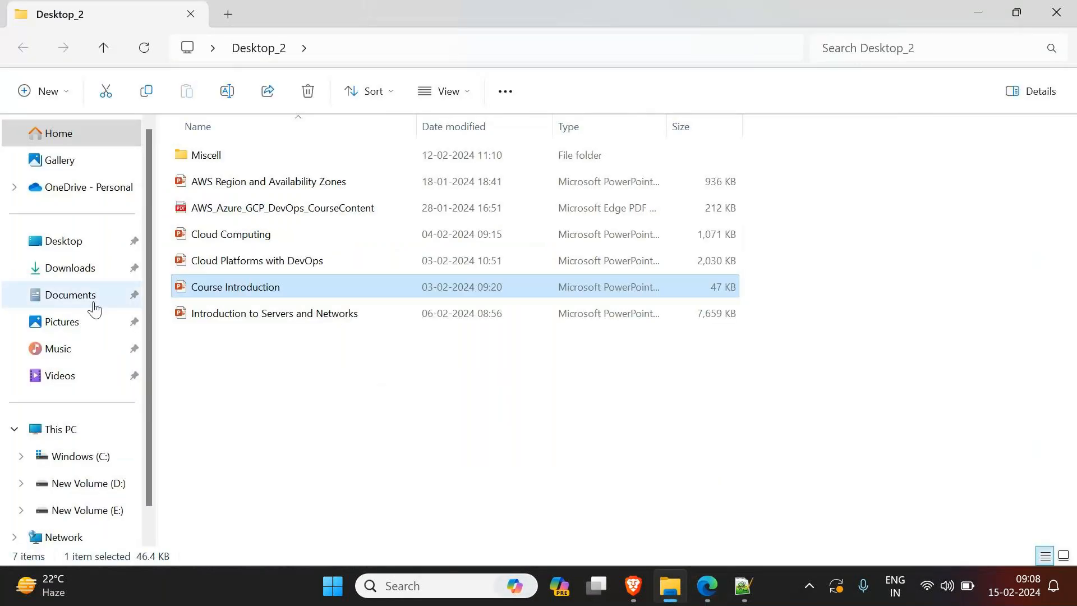
left_click(91, 272)
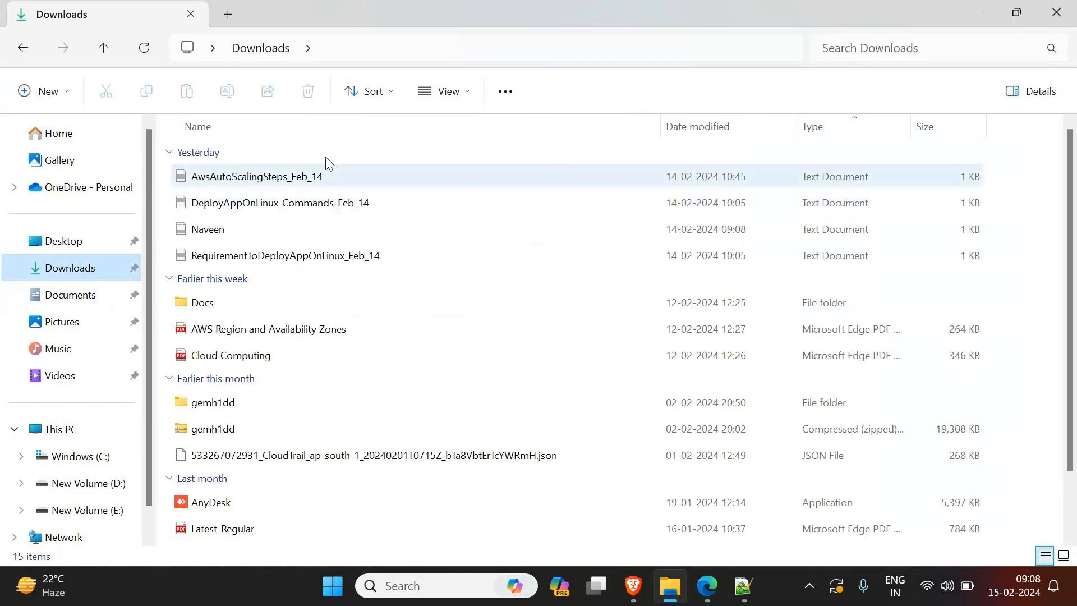
scroll(386, 388, "down", 1)
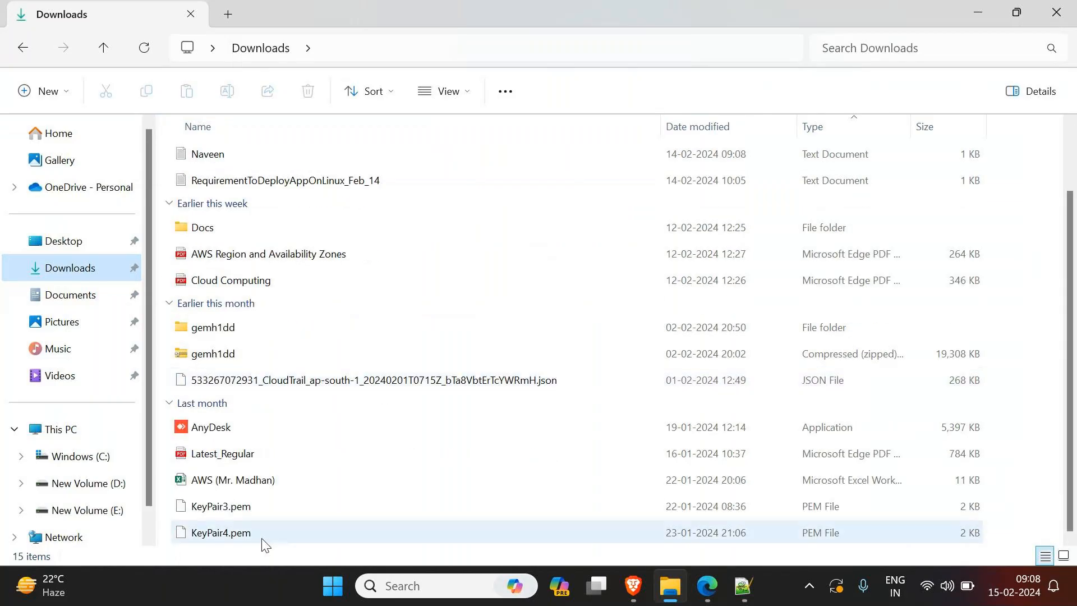
right_click(1052, 525)
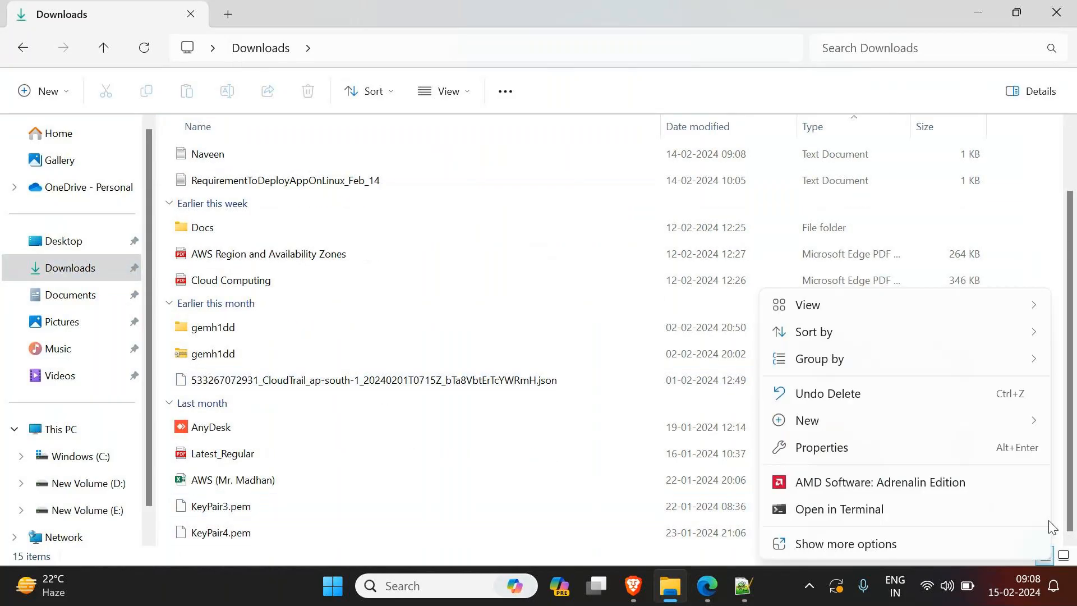
left_click(878, 545)
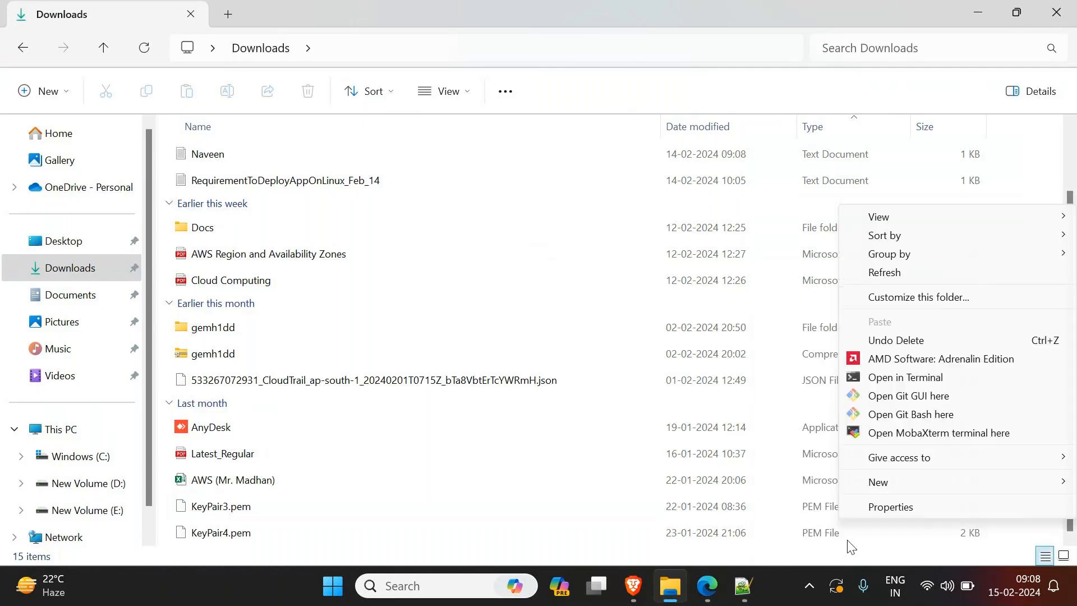
left_click(915, 418)
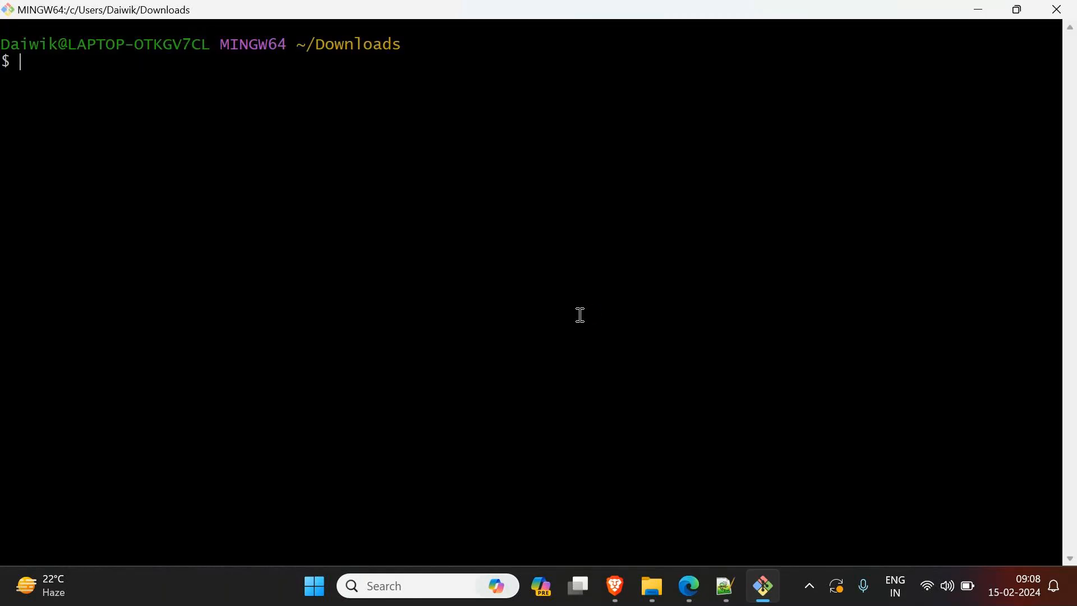
Step: Run the copied ssh command with KeyPair3.pem, accept the host fingerprint with yes and clear the terminal
right_click(579, 315)
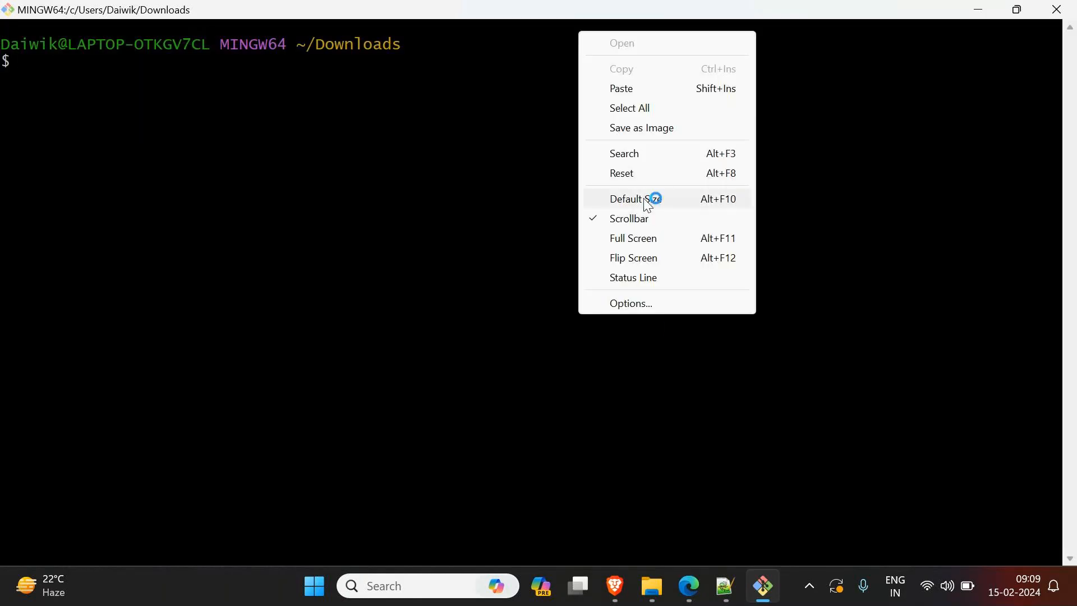
left_click(644, 87)
key("Return")
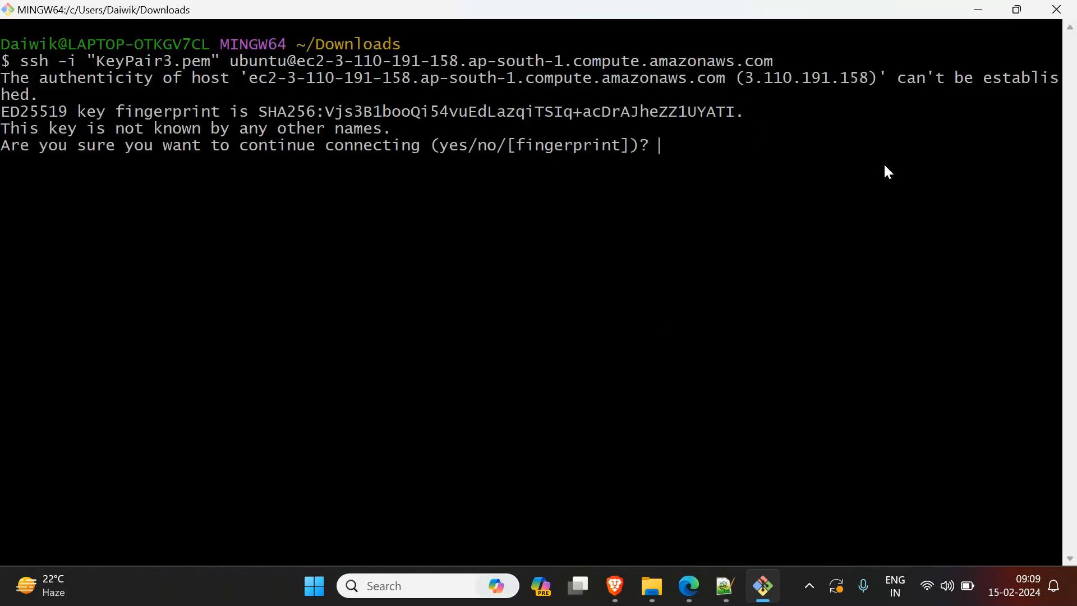
type("yes")
key("Return")
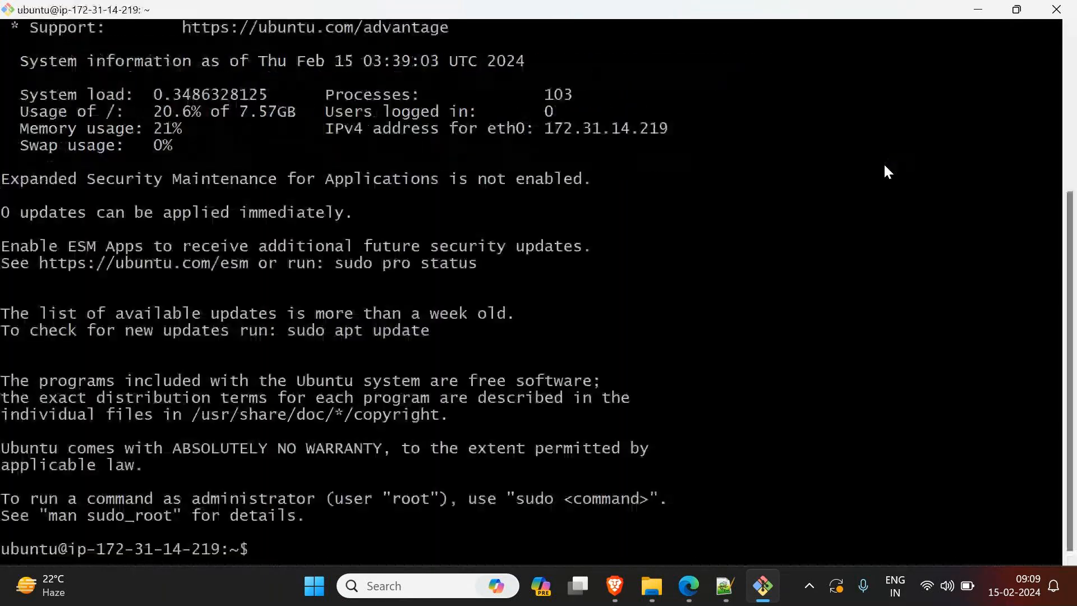
key("ctrl+l")
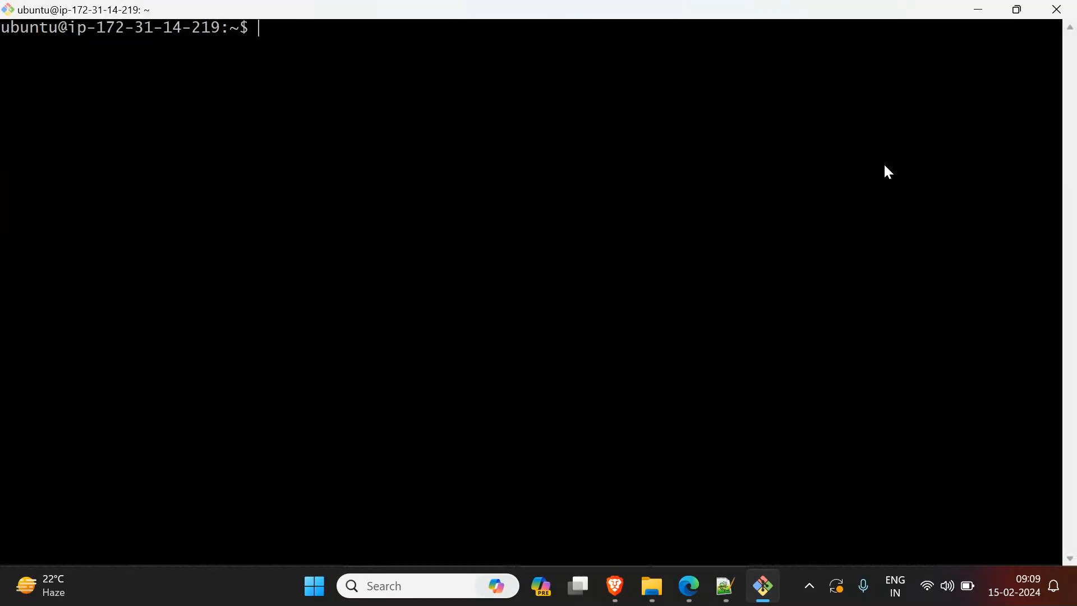
Step: Switch to the root user on the Ubuntu server with sudo -i
type("su")
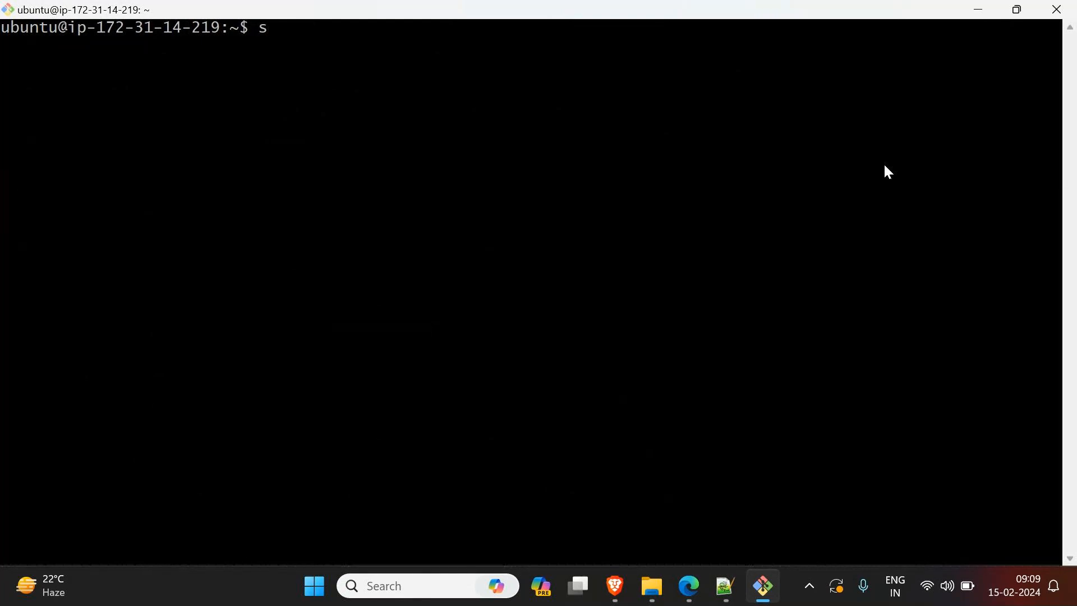
type("do -i")
key("Return")
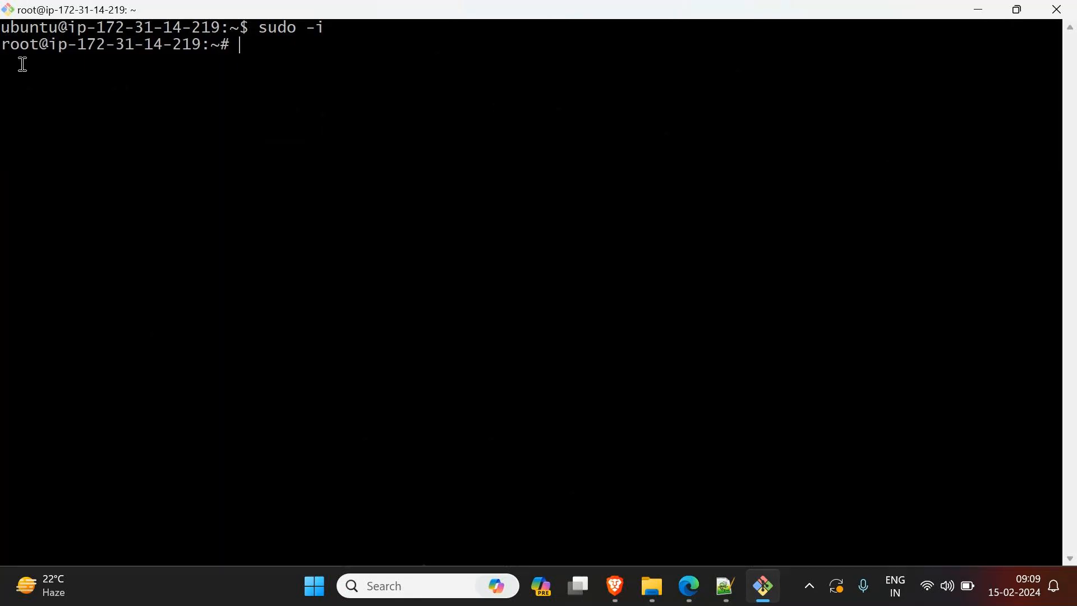
left_click_drag(49, 45, 2, 45)
left_click(368, 90)
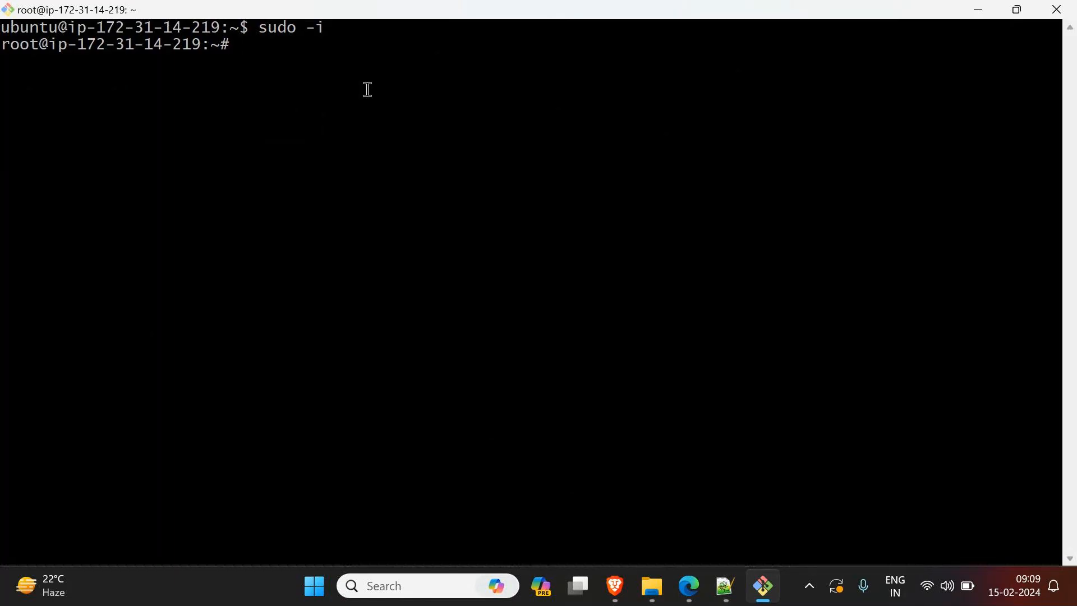
Step: Update the server's package lists with apt update -y
type("apt update -y")
key("Return")
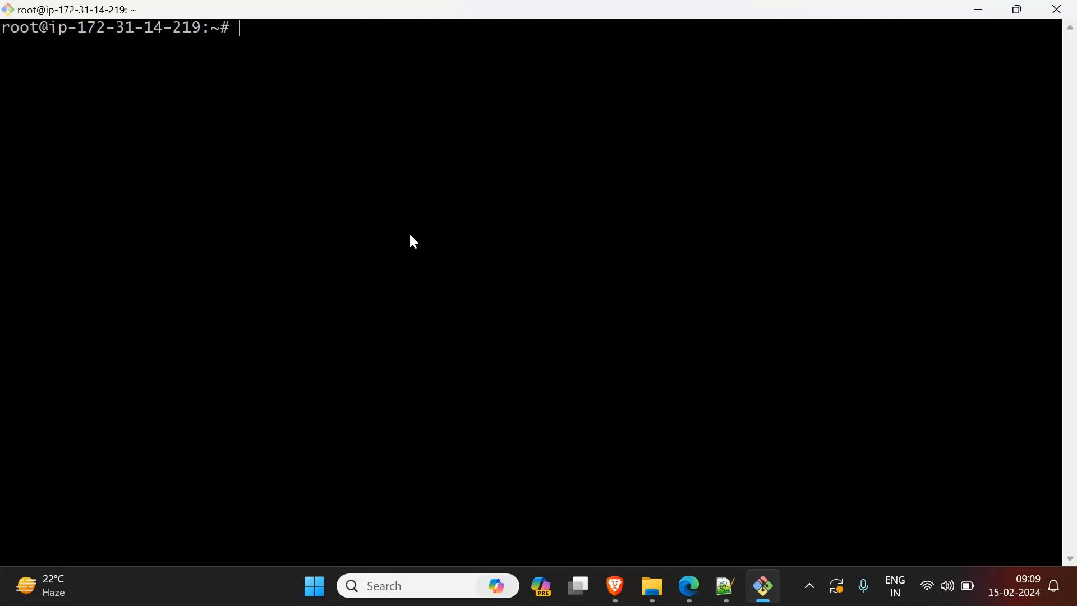
Step: Install the Apache web server with apt install apache2 -y and clear the terminal
type("apt install apache2 -y")
key("Return")
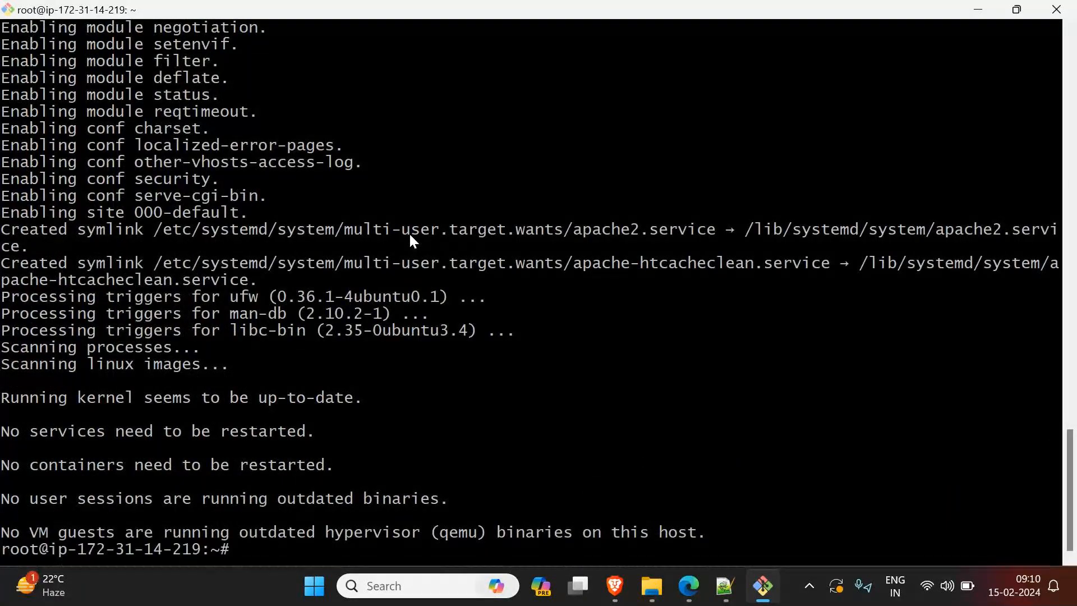
type("clear")
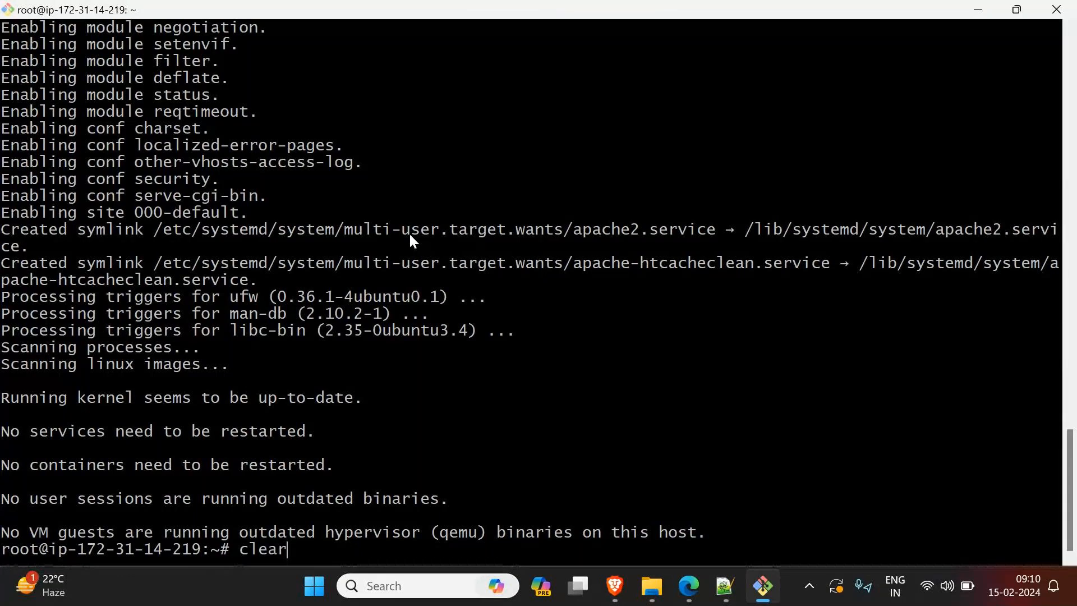
key("Return")
Step: Install the unzip package with apt and clear the terminal
type("apt install ")
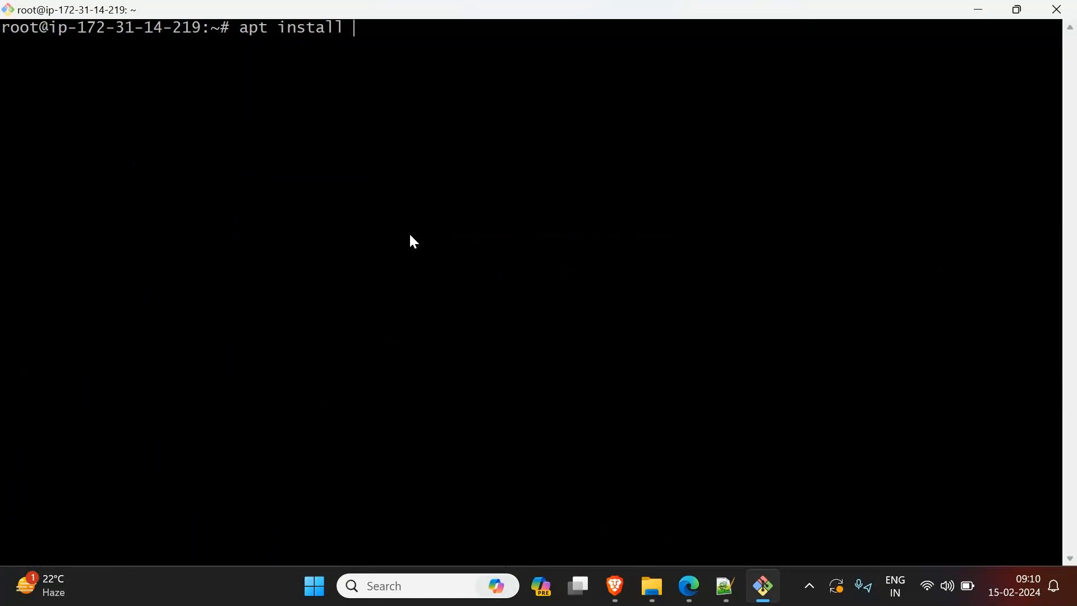
type("unzip")
key("Return")
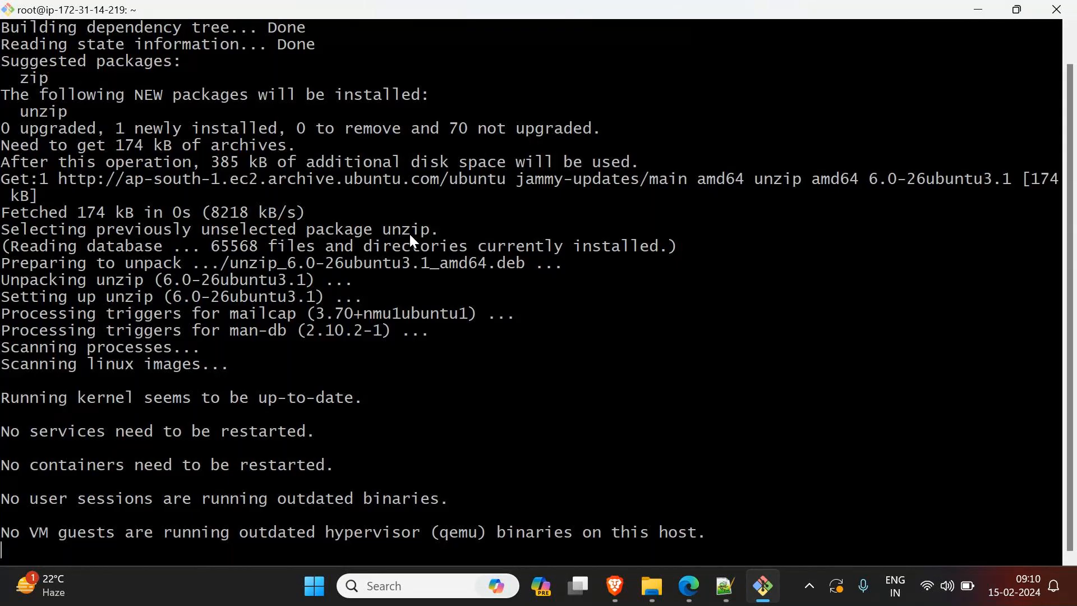
type("clear")
key("Return")
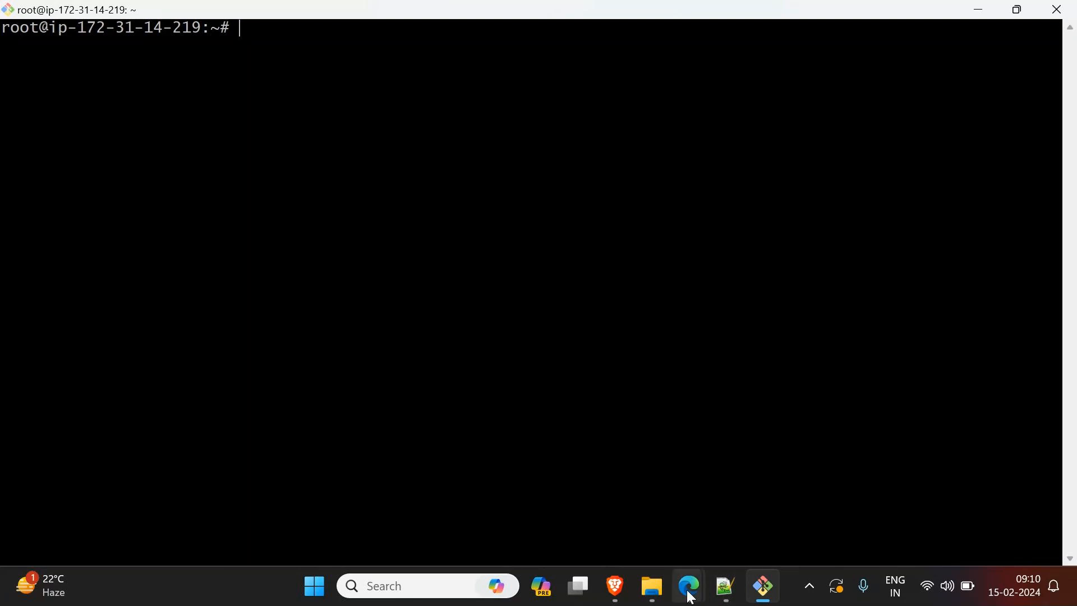
mouse_move(689, 590)
left_click(506, 519)
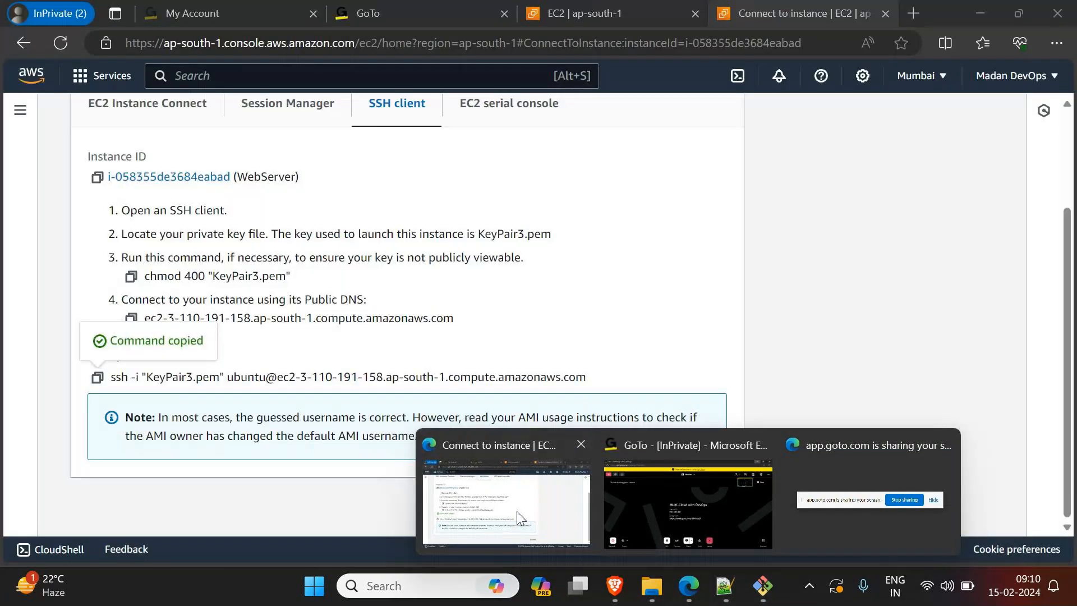
left_click(914, 13)
type("f")
key("Return")
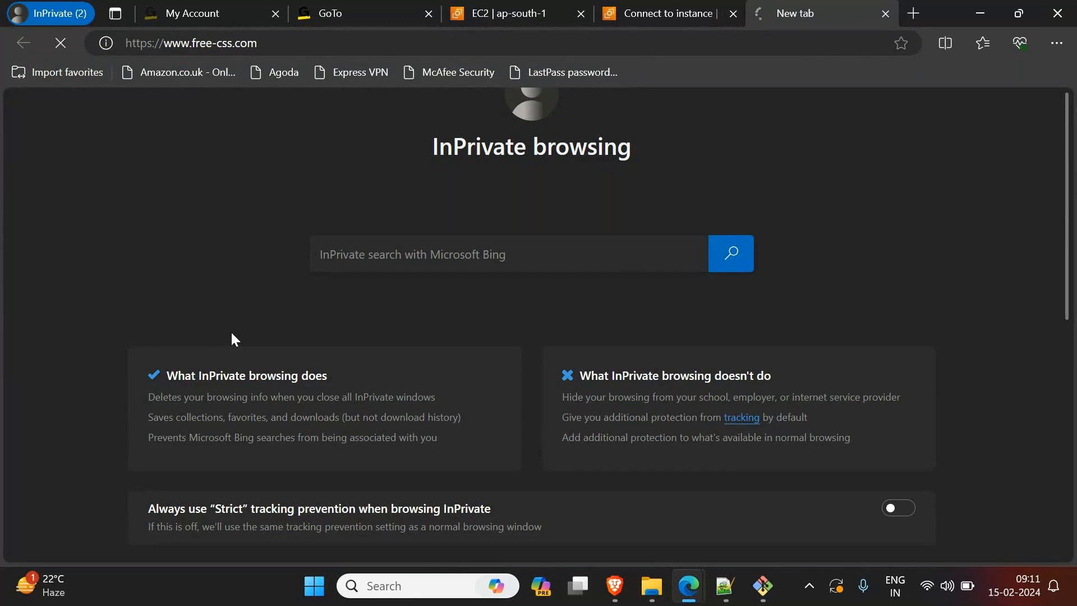
Step: Browse the Free CSS Templates listing and open the Browny template's page at its download options
scroll(231, 332, "down", 6)
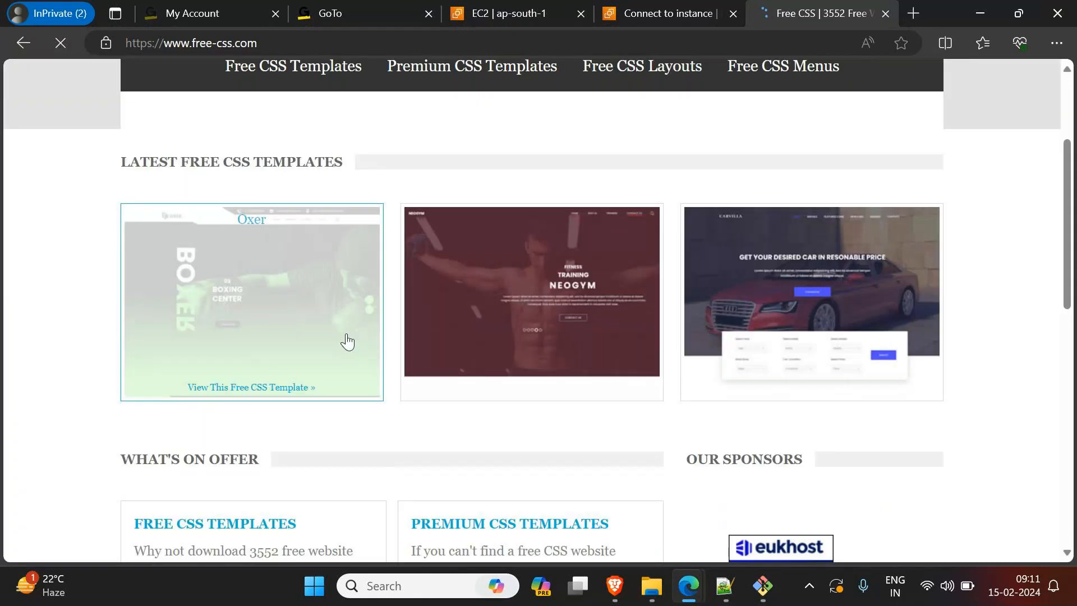
left_click(196, 337)
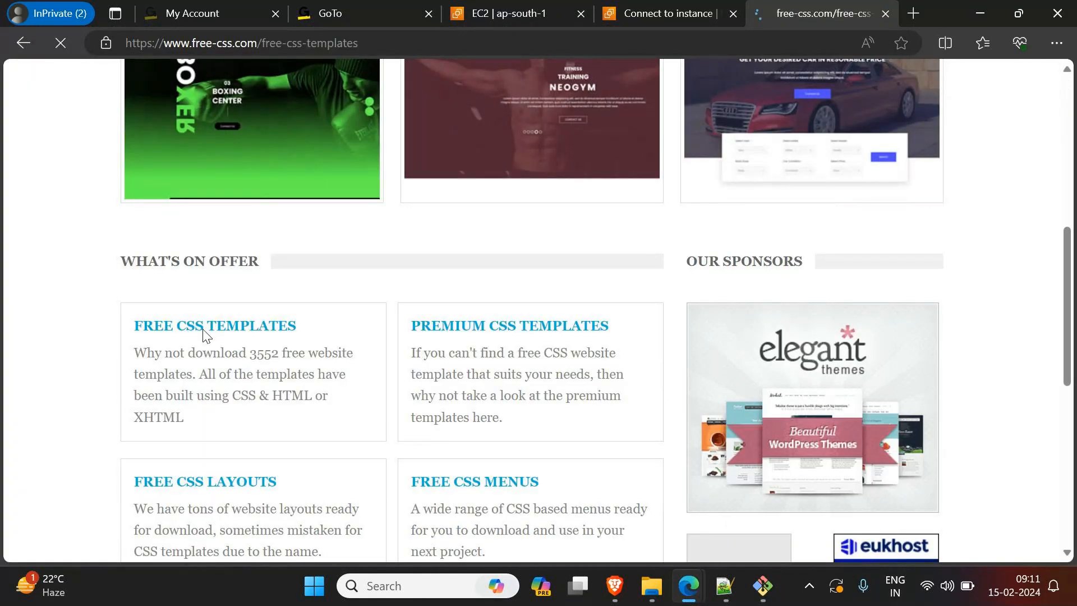
scroll(256, 331, "down", 5)
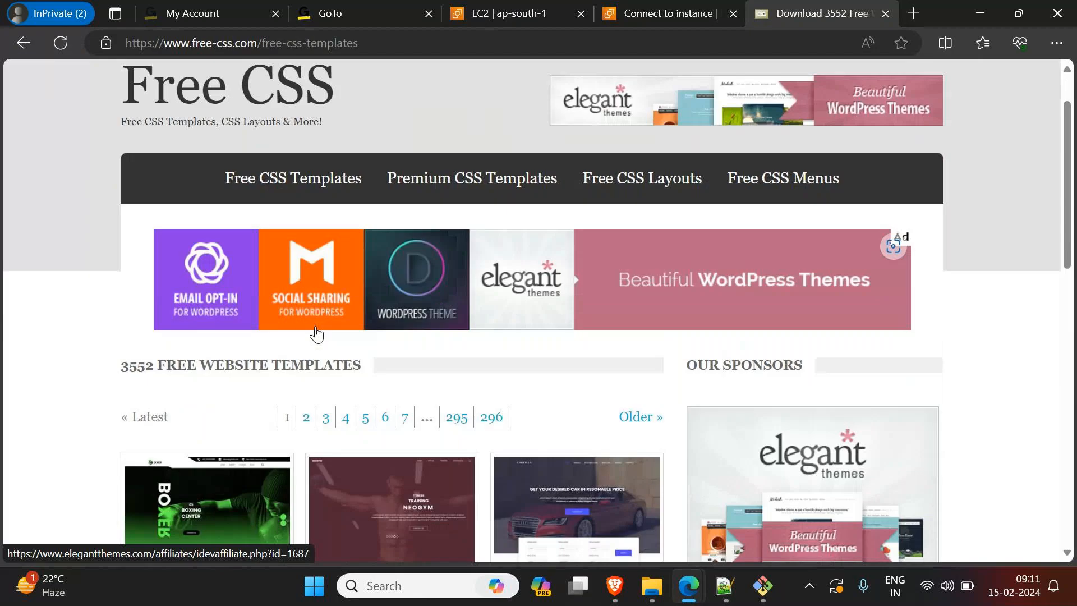
scroll(320, 333, "down", 6)
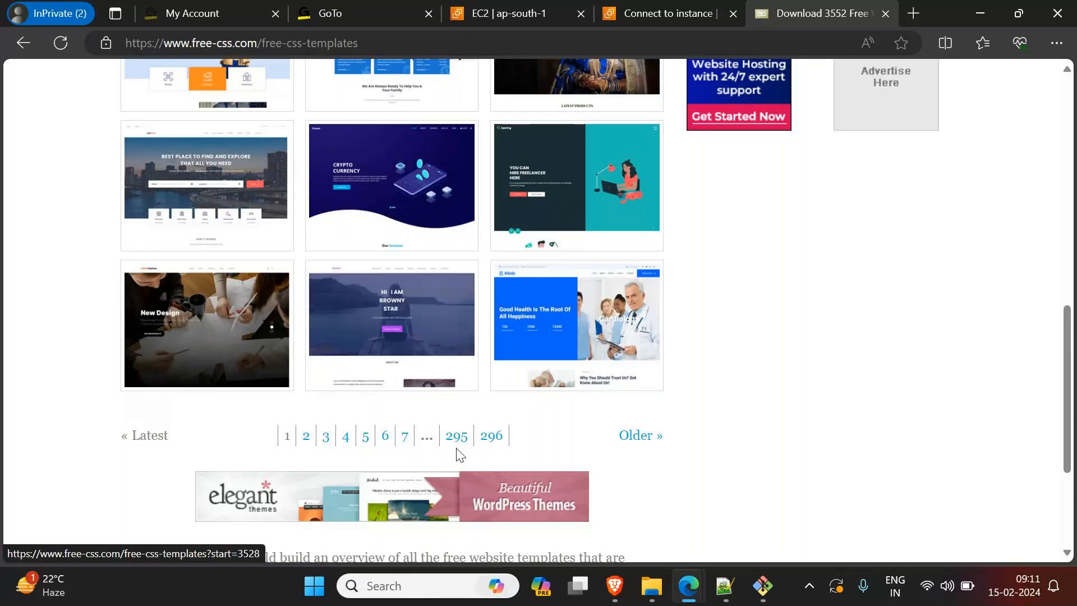
left_click(416, 327)
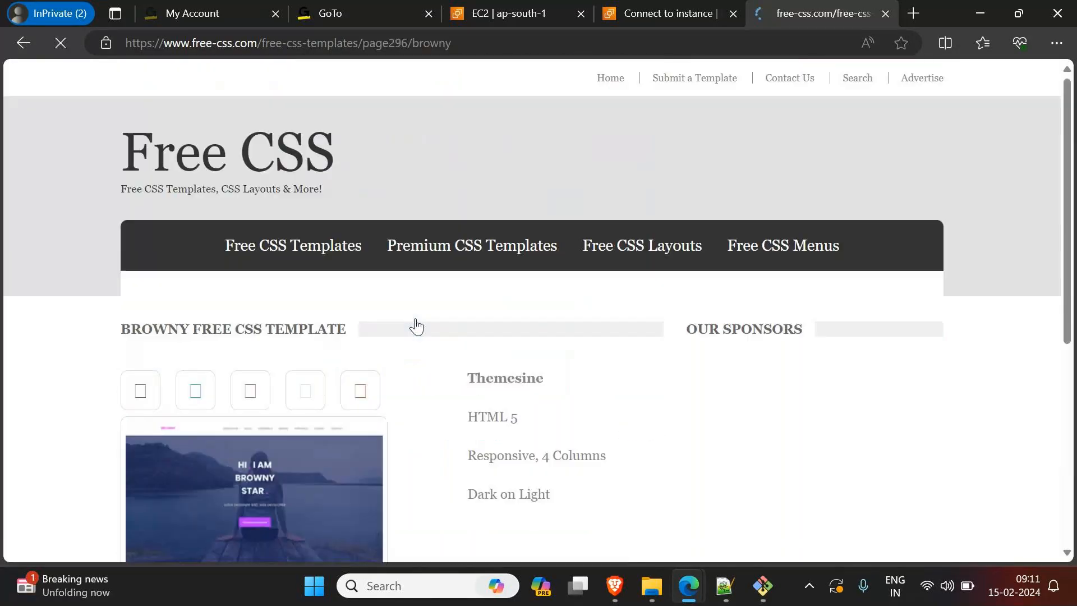
scroll(416, 326, "down", 6)
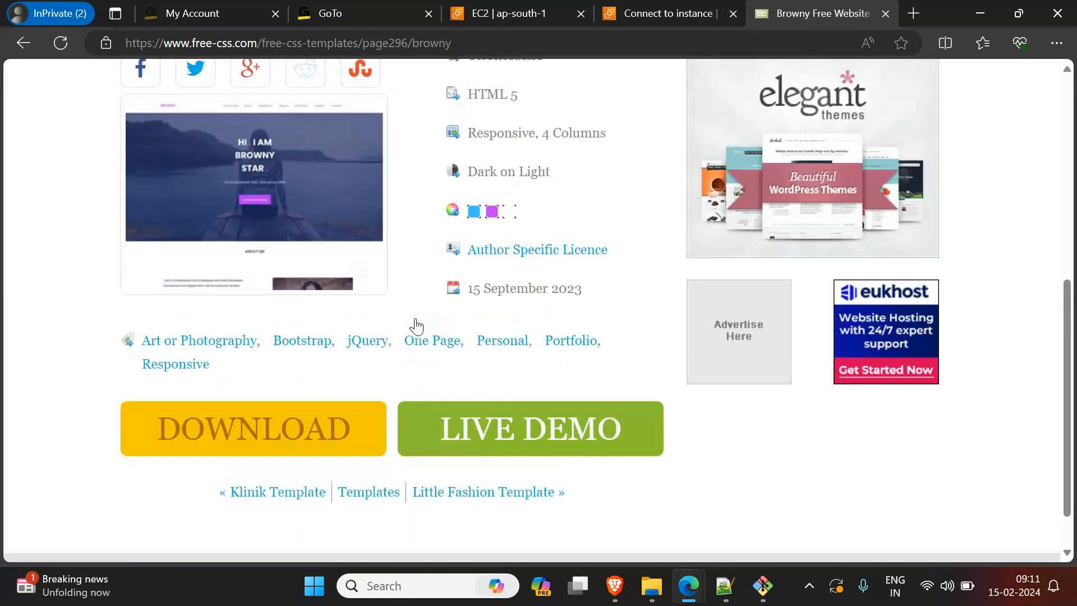
Step: Copy the link address of the Browny template's download
left_click(292, 373)
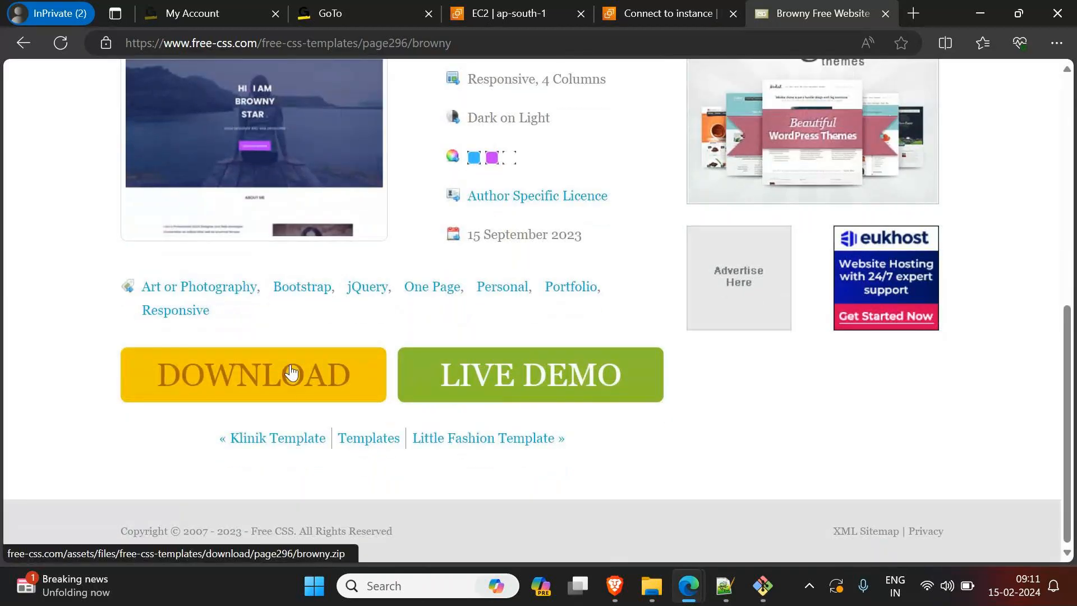
right_click(291, 373)
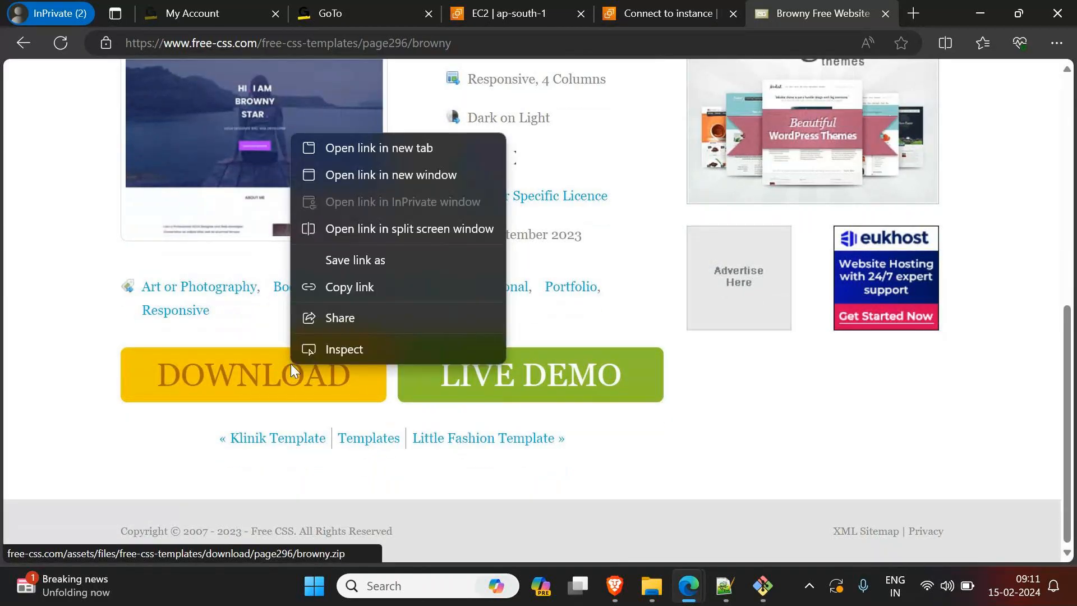
left_click(358, 294)
Step: Switch to the SSH terminal and download browny.zip with wget using the copied link
key("alt+Tab")
type("wget")
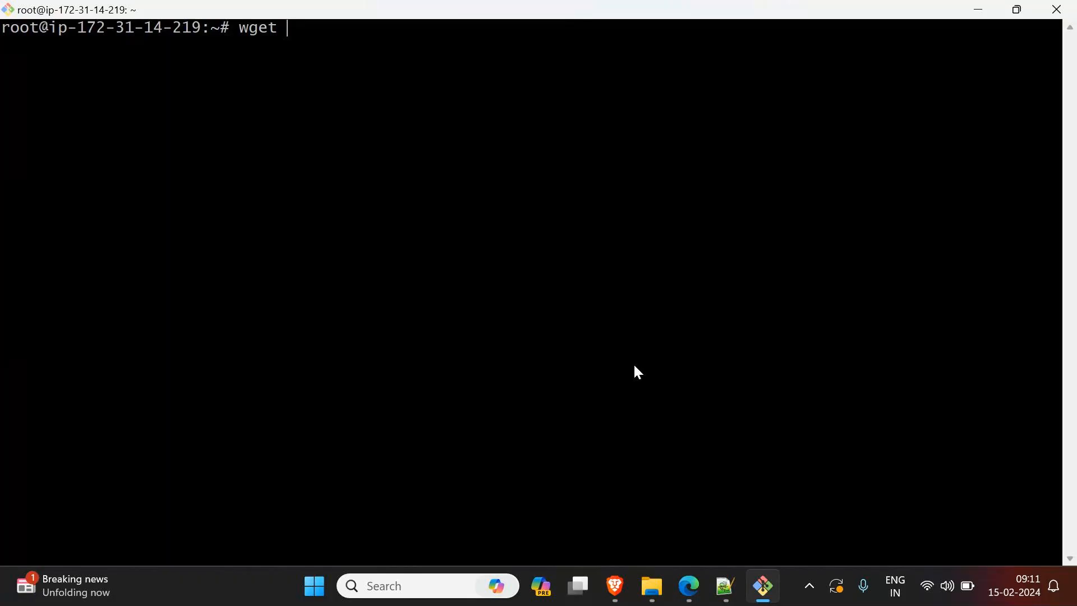
right_click(609, 275)
left_click(661, 331)
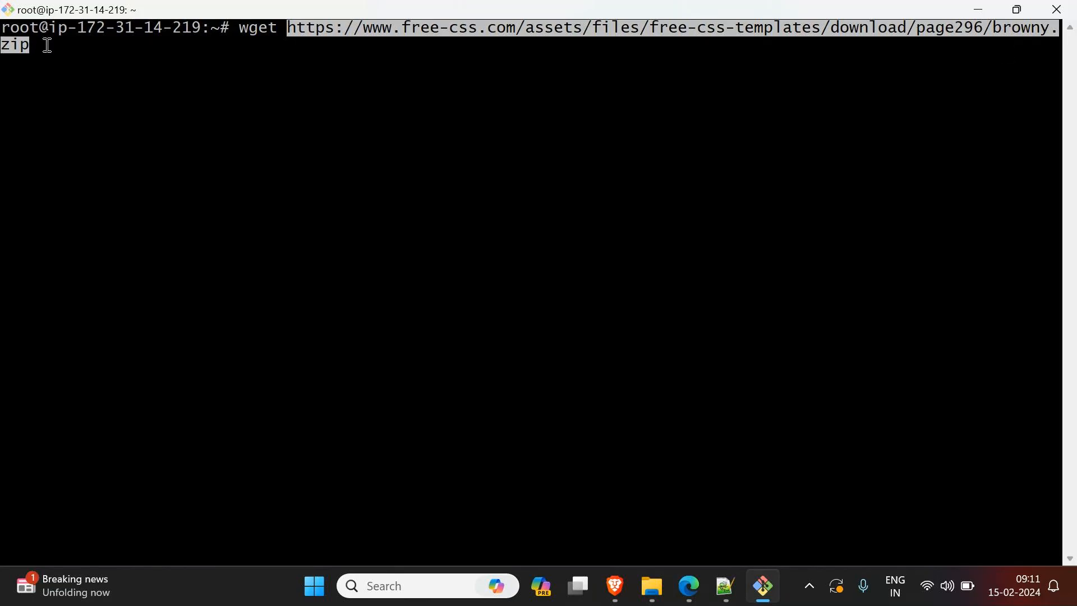
left_click_drag(3, 46, 39, 77)
left_click(59, 109)
key("Return")
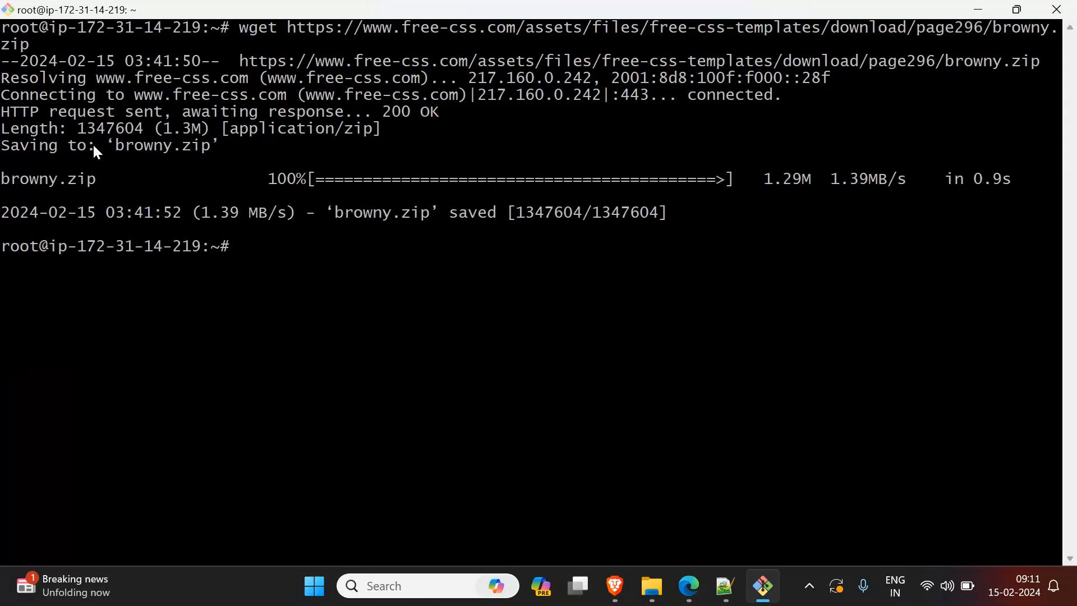
Step: Switch to File Explorer, show the actions available for the gemh1dd zip file in Downloads, and return to the terminal
left_click(652, 586)
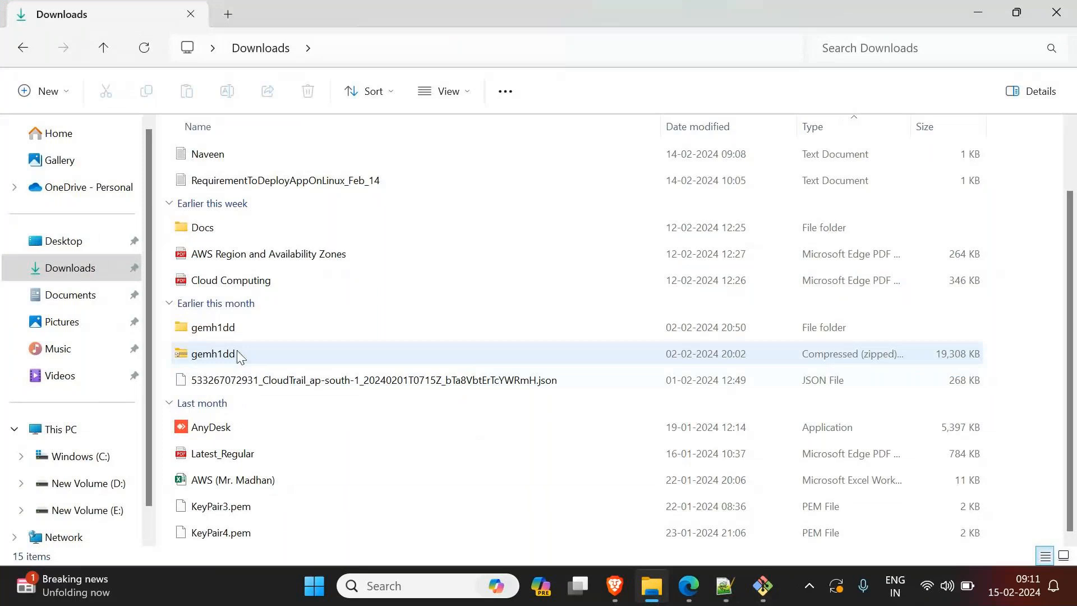
right_click(218, 353)
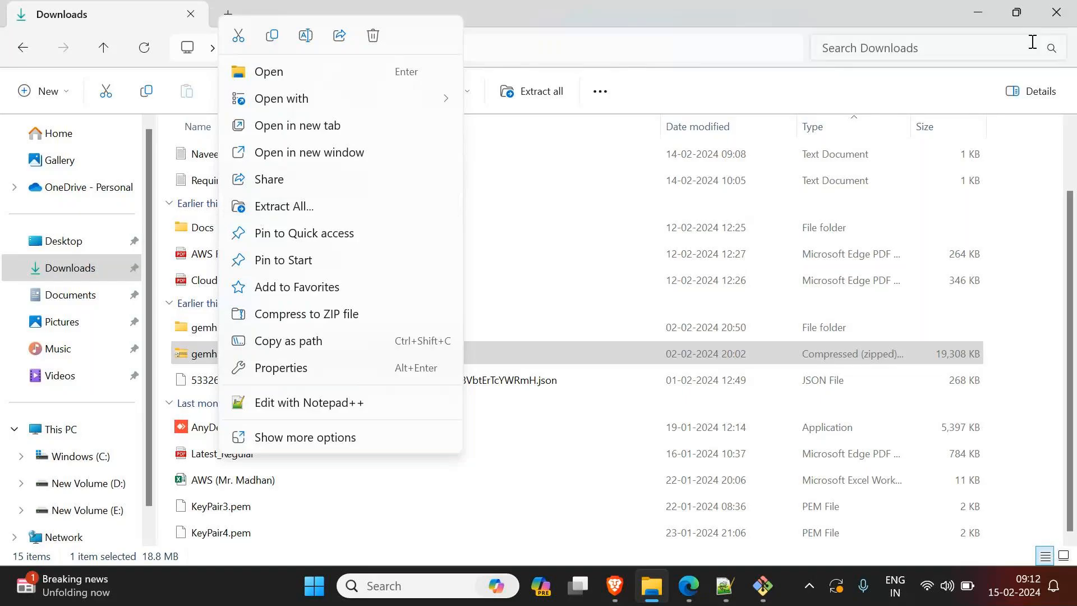
left_click(979, 12)
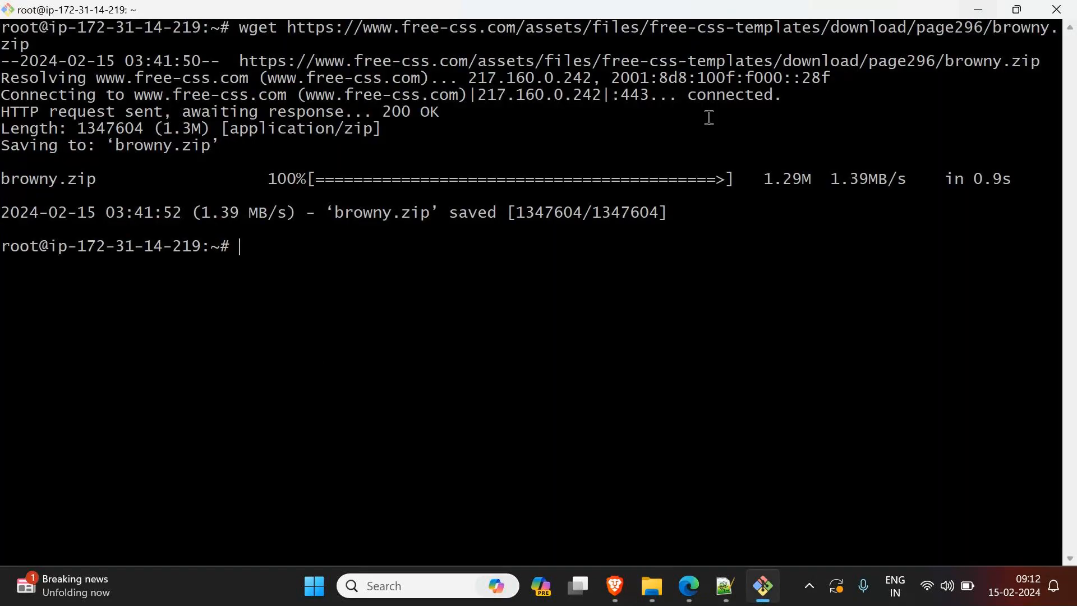
Step: List the home directory with ls to check for the downloaded browny.zip
type("ls")
key("Return")
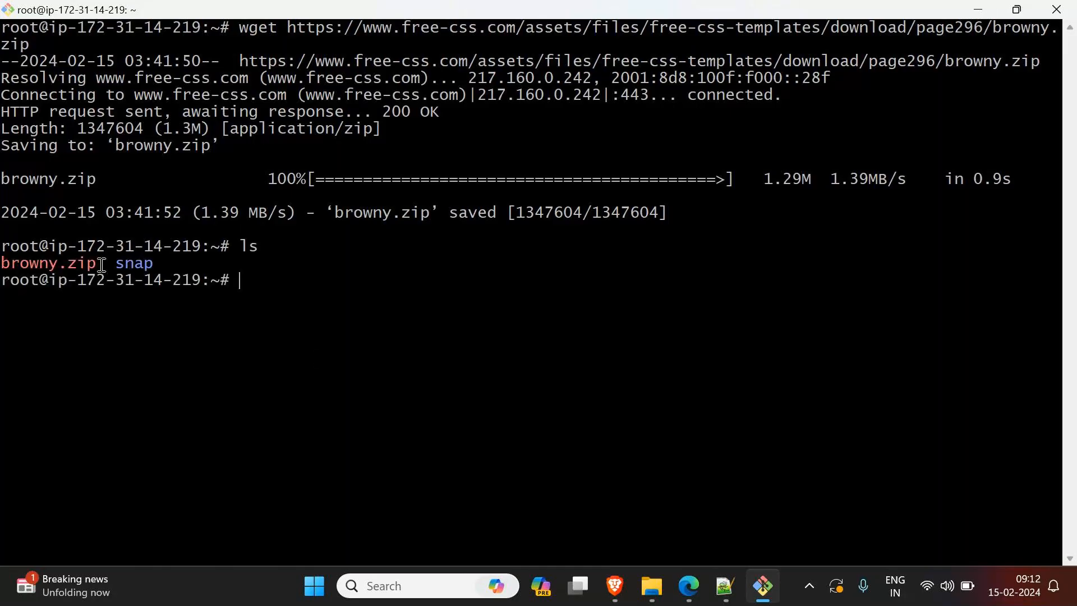
left_click_drag(102, 265, 3, 265)
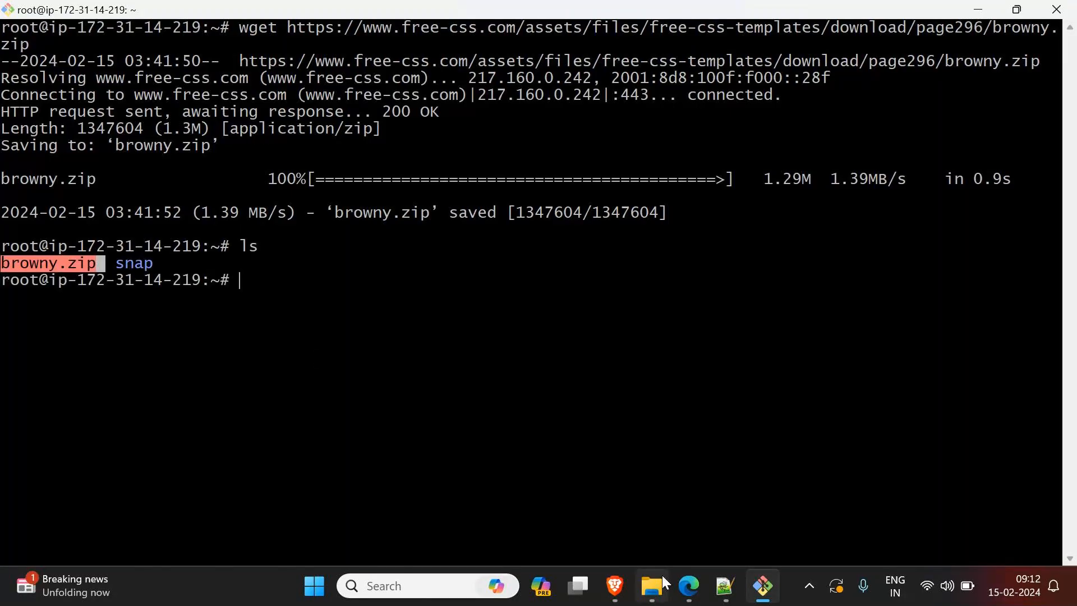
Step: Switch to Edge to review the Browny template page and return to the terminal
mouse_move(689, 585)
left_click(508, 505)
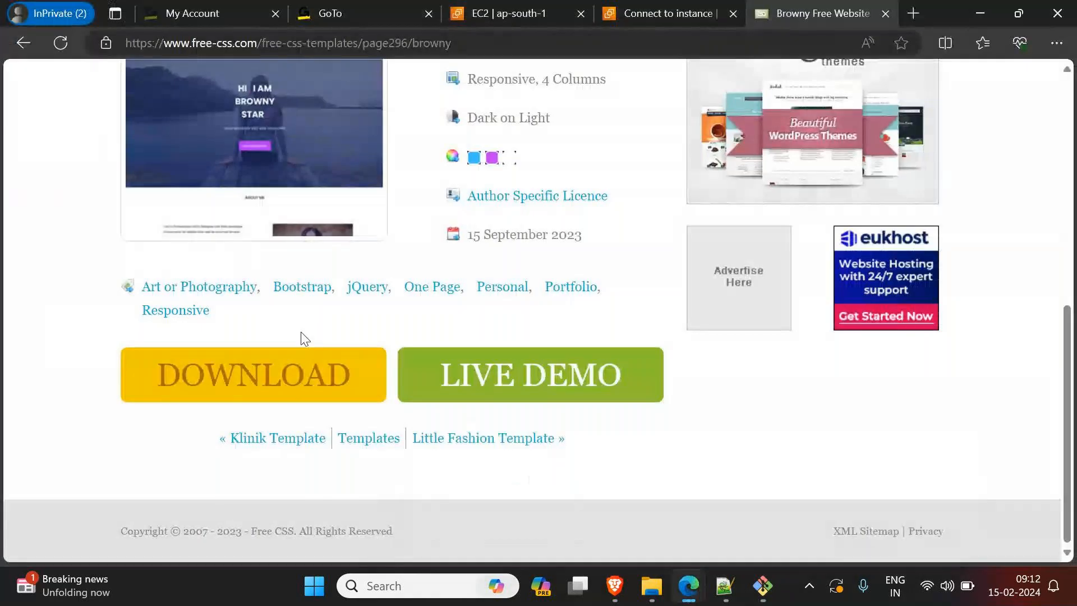
scroll(308, 323, "up", 2)
scroll(313, 306, "up", 3)
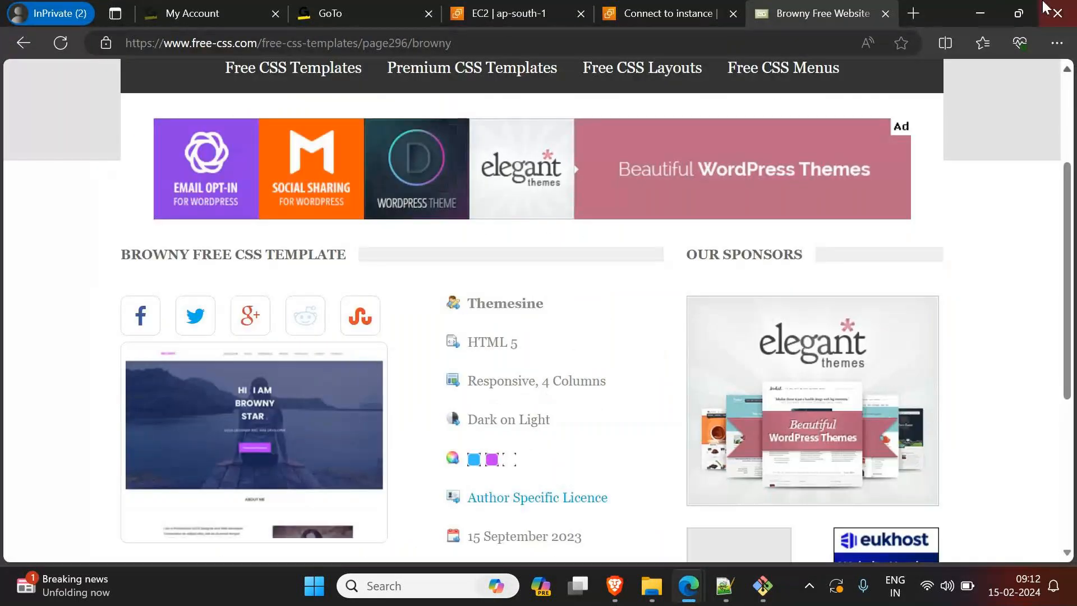
left_click(981, 13)
Step: Extract browny.zip with unzip and clear the terminal
left_click(62, 269)
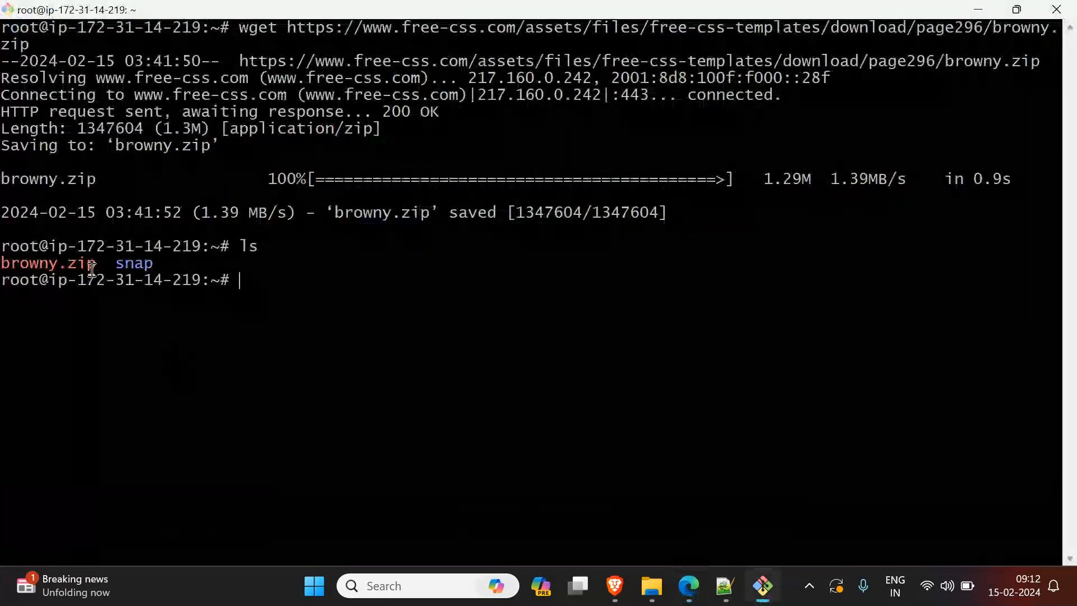
type("unzip browny.zip")
key("Return")
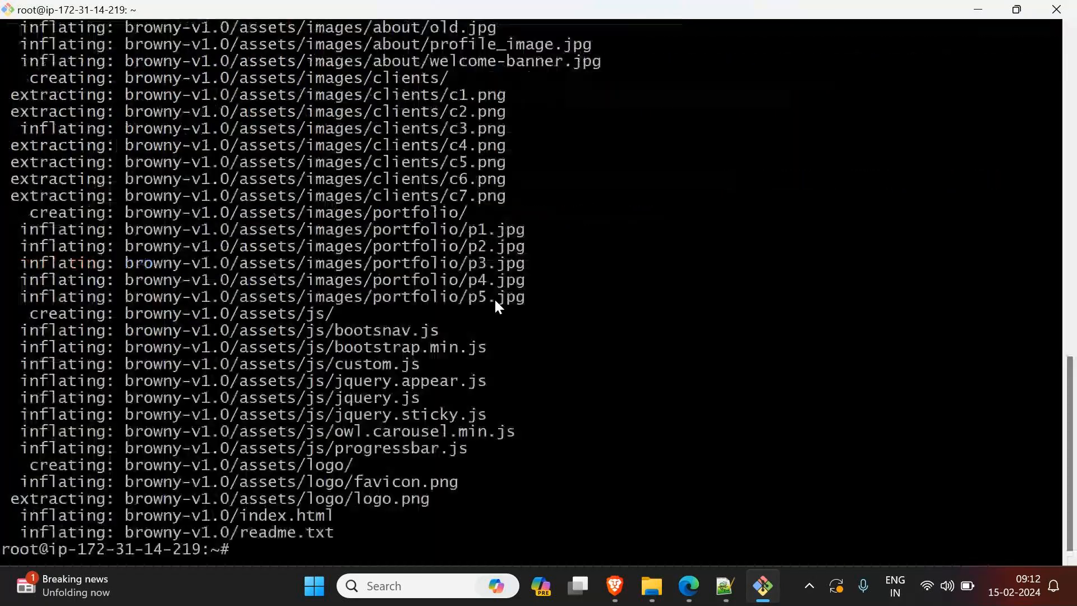
key("ctrl+l")
Step: List the home directory with ls to examine the extracted template folder
type("ls")
key("Return")
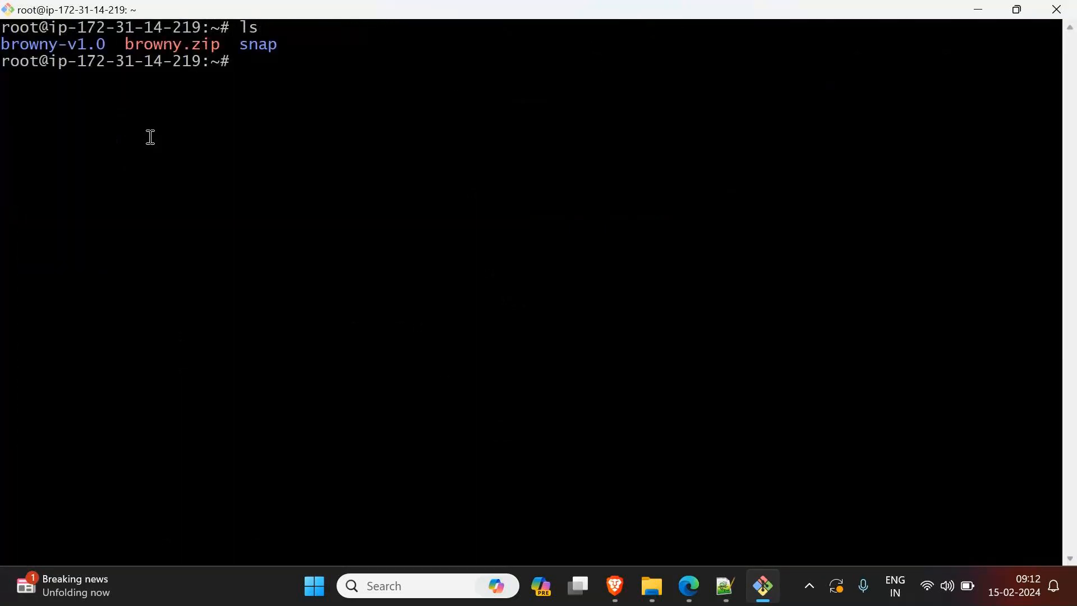
left_click_drag(115, 45, 3, 46)
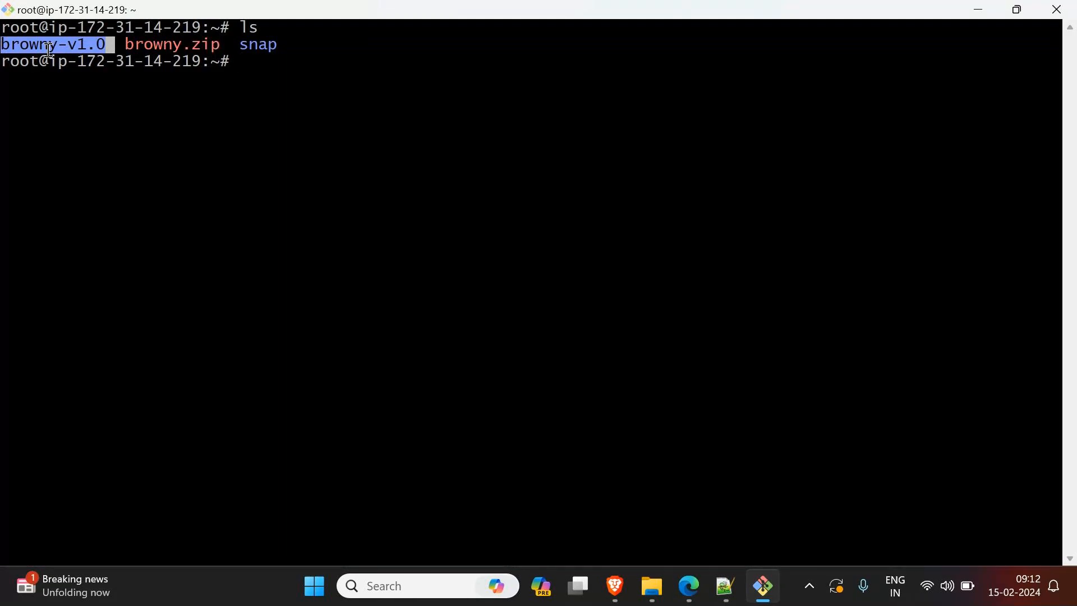
left_click(424, 175)
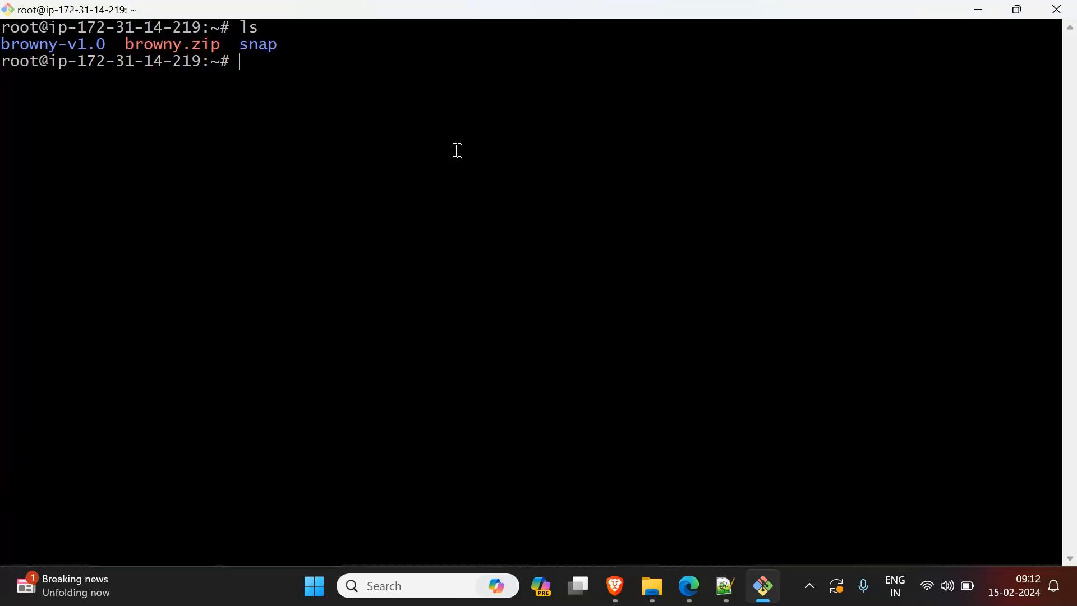
Step: Change into the browny-v1.0 directory with cd
type("cd")
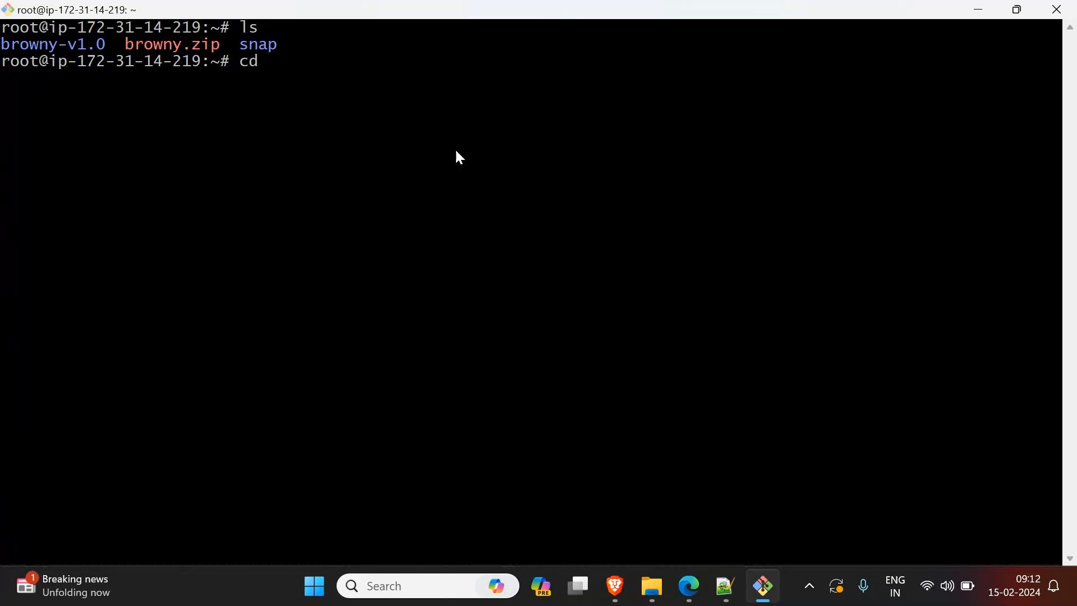
type(" b")
key("Tab")
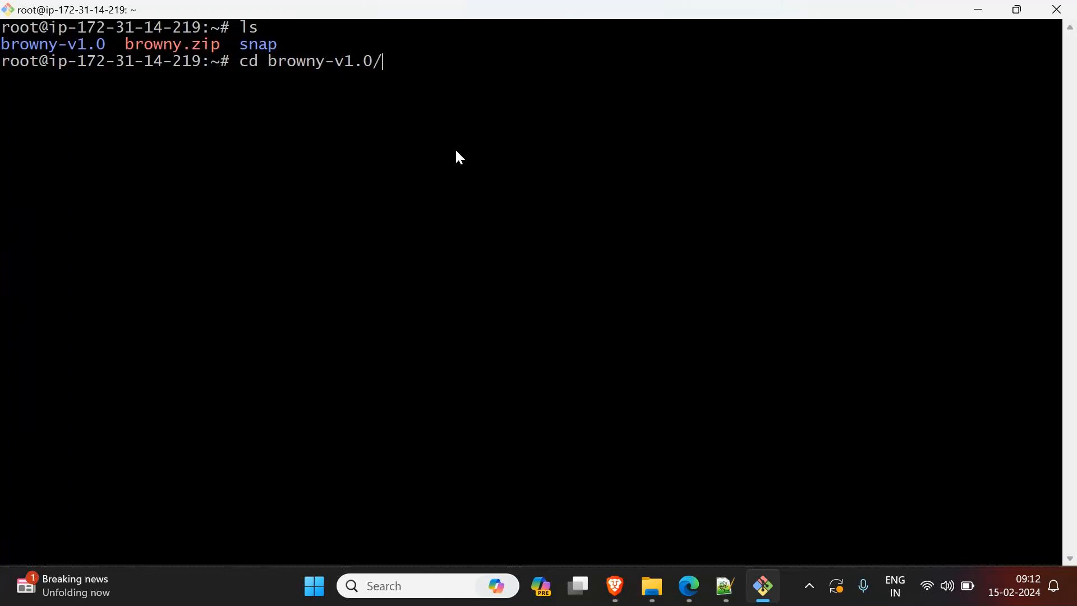
key("Return")
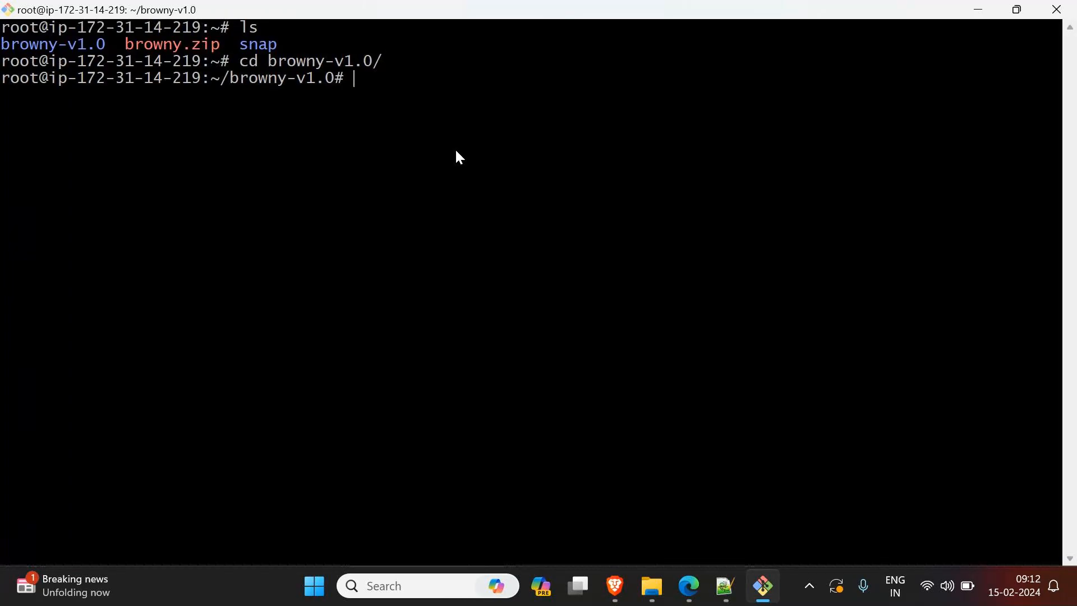
Step: List the template folder's files with ls and ls -l, and examine their types and names
type("ls")
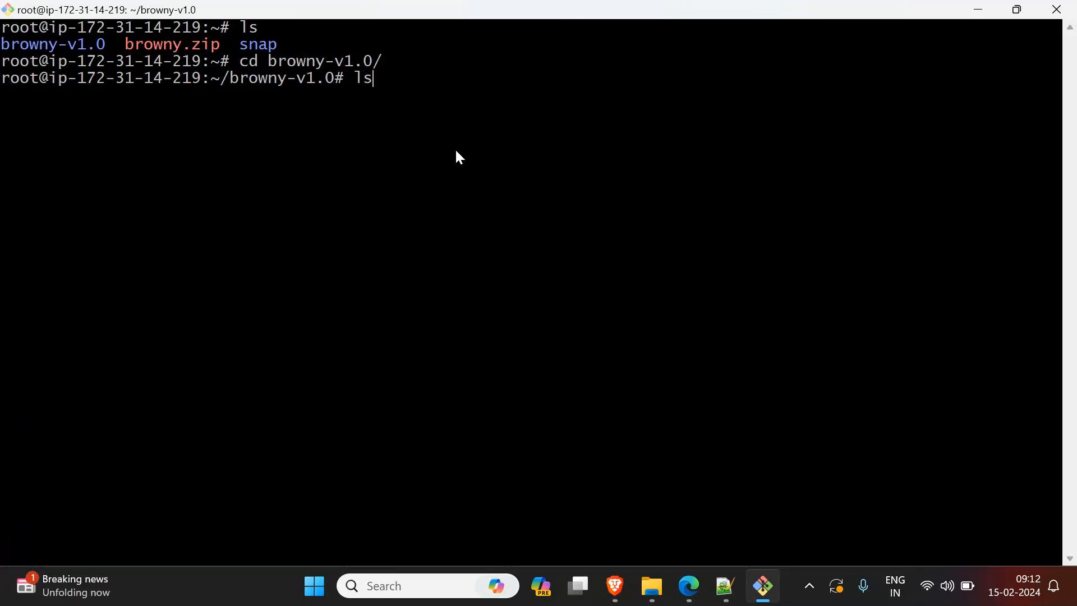
key("Return")
type("ls -l")
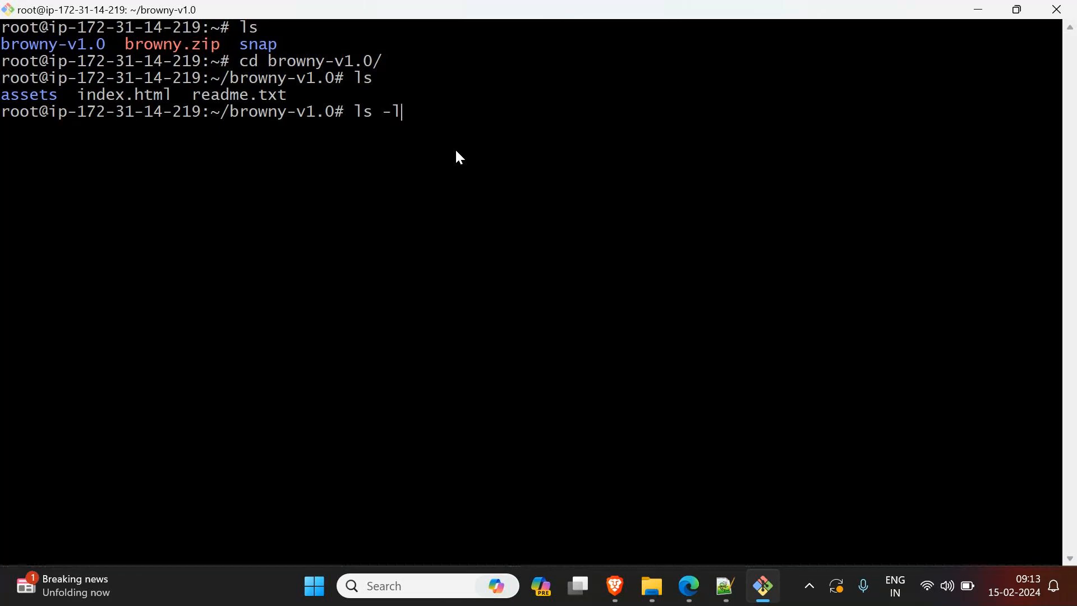
key("Return")
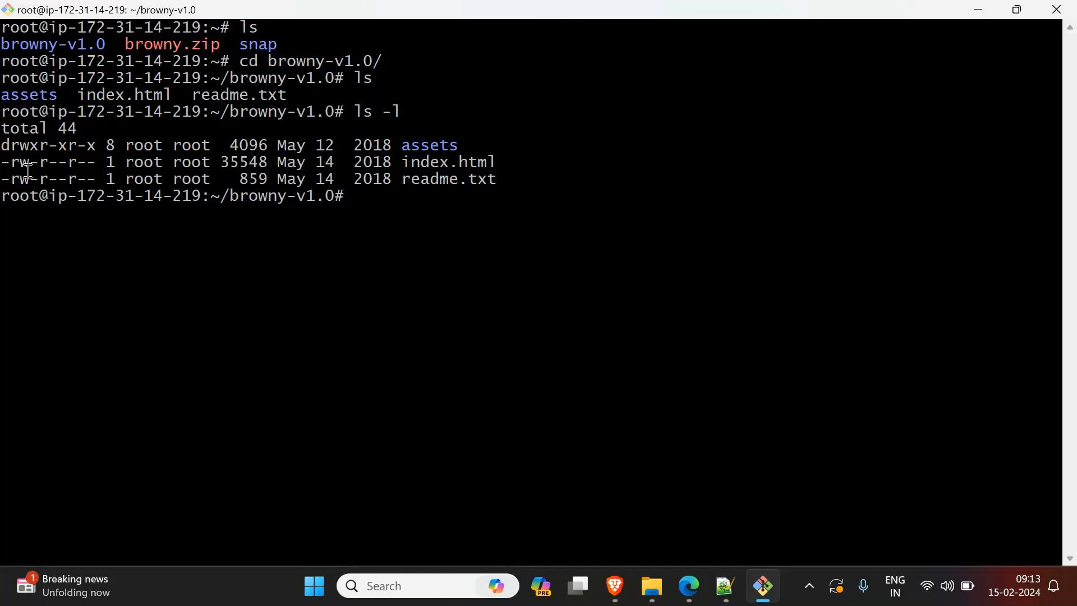
left_click_drag(12, 165, 88, 163)
left_click(561, 177)
left_click_drag(517, 185, 404, 147)
left_click(448, 223)
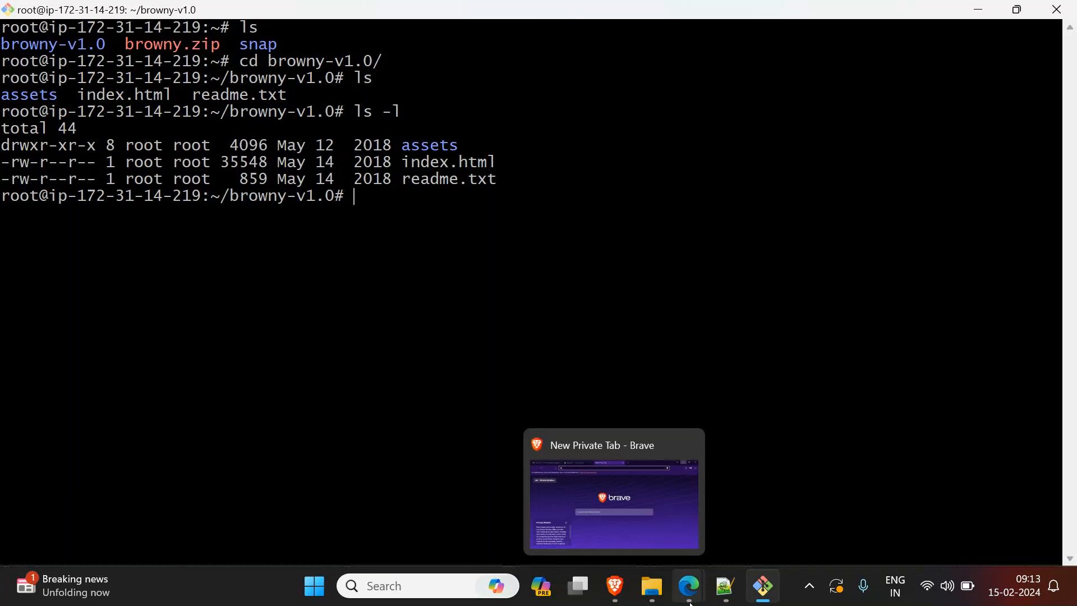
Step: Switch to Notepad++, note the path var/www/html/ in a new document, and return to the terminal
left_click(726, 586)
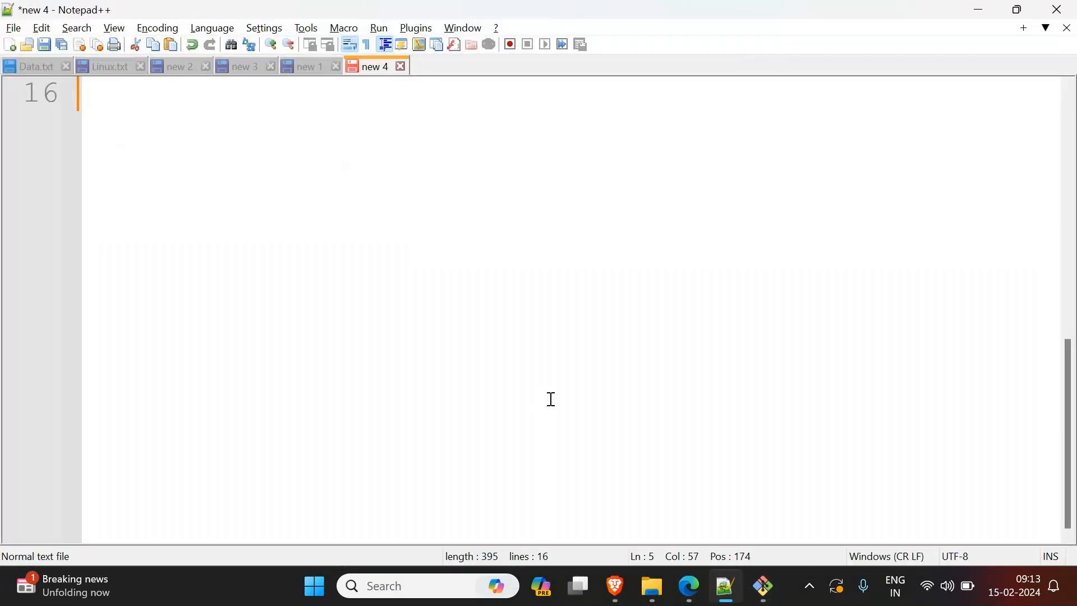
scroll(548, 399, "up", 4)
key("BackSpace")
key("BackSpace")
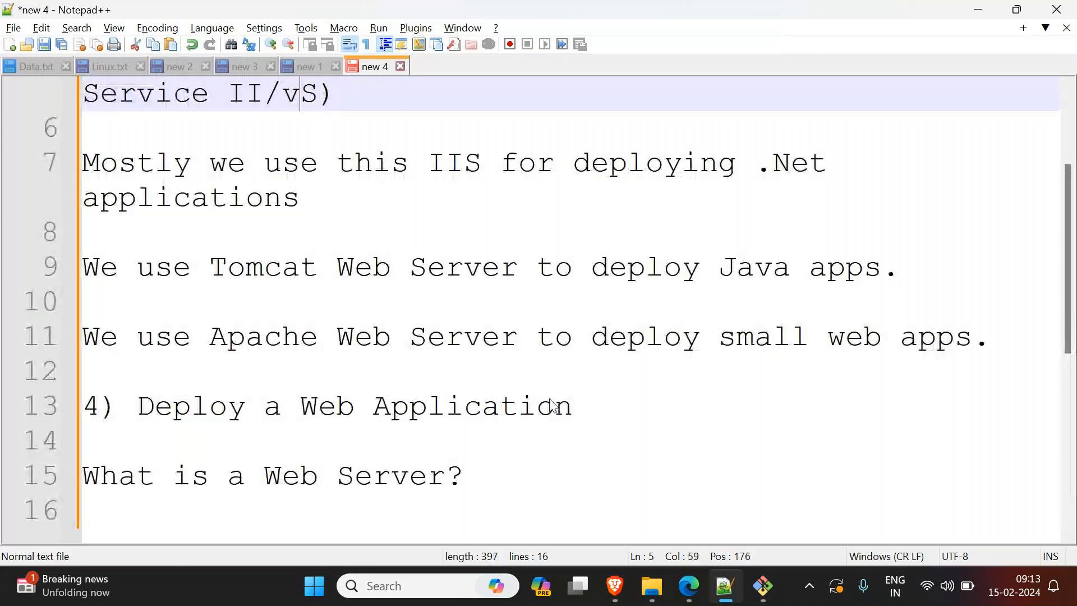
key("ctrl+n")
type("var/")
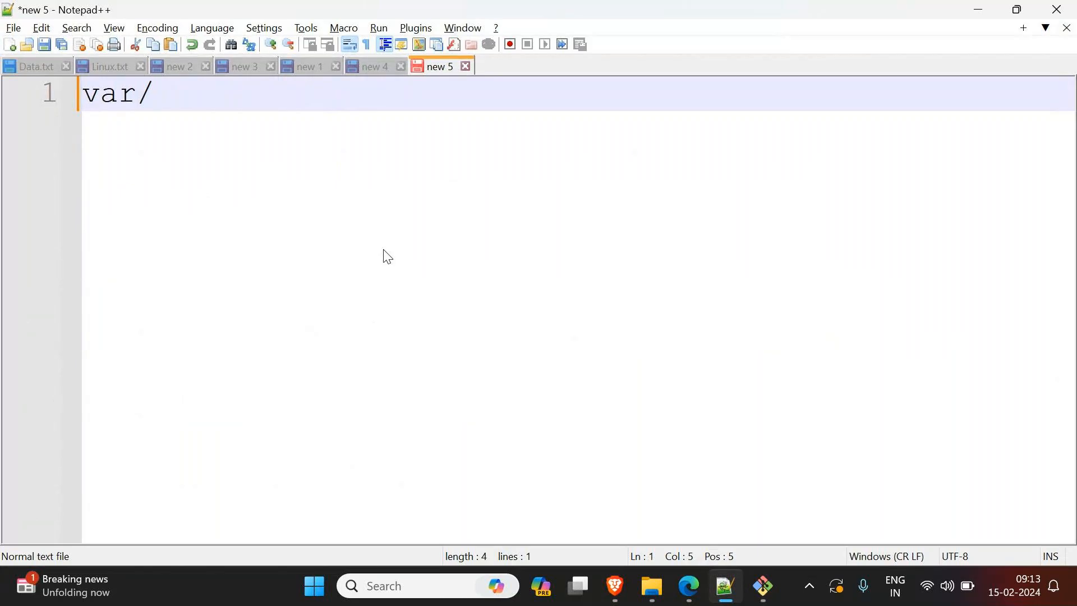
type("www/html/")
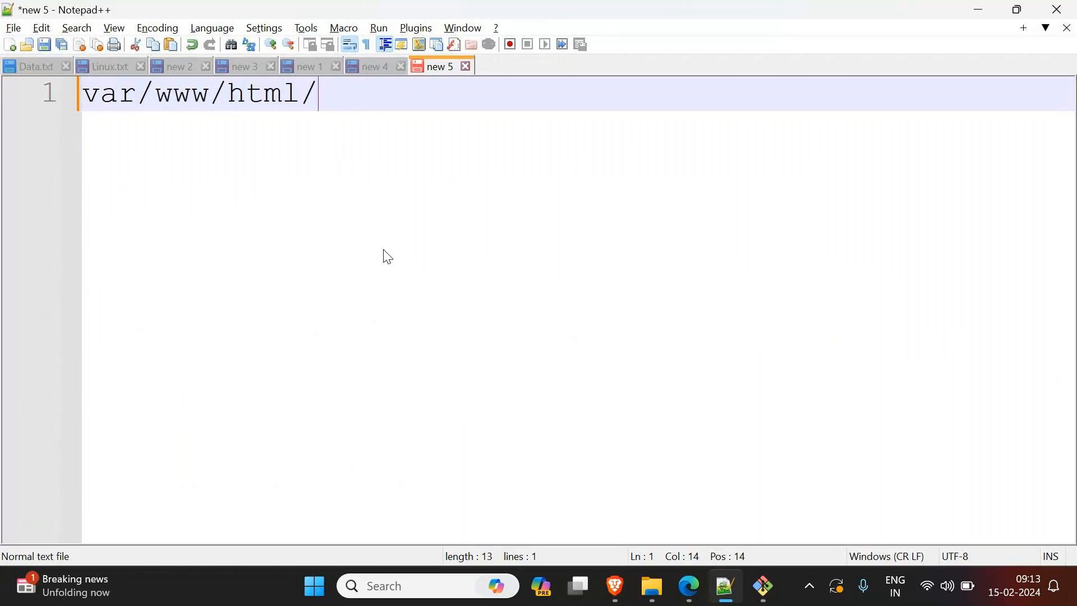
left_click(983, 8)
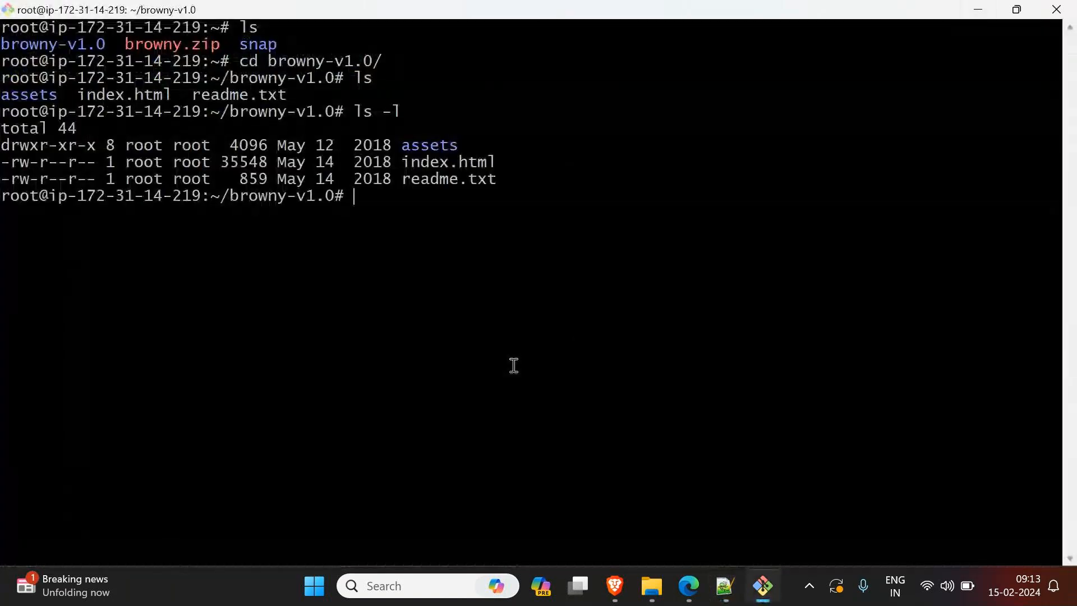
Step: Go back to the home directory with cd .. and list its contents with ls
type("cd ..")
key("Return")
type("ls")
key("Return")
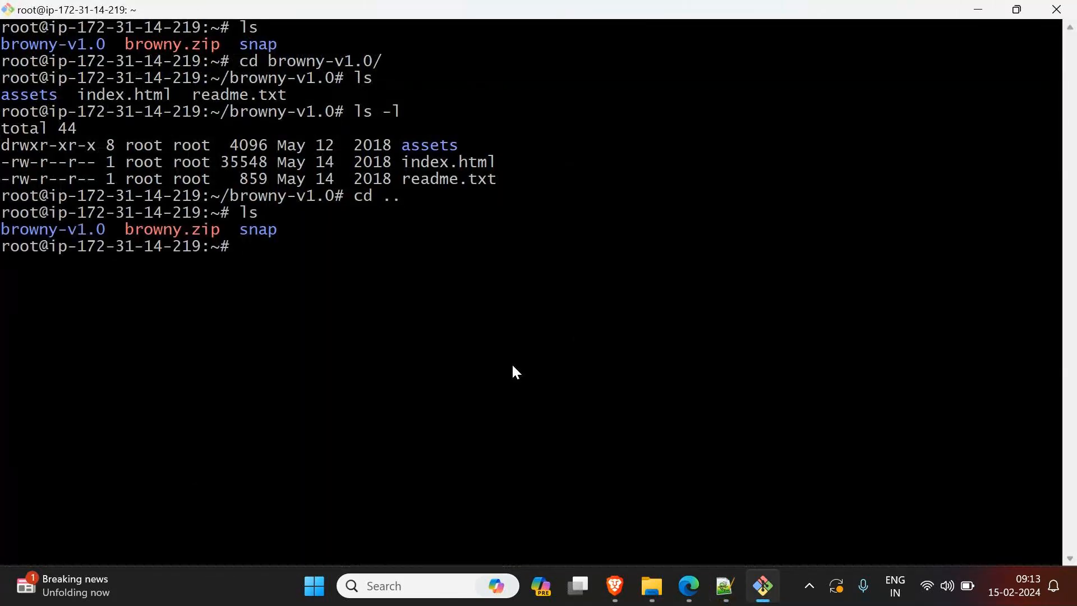
left_click_drag(211, 196, 313, 208)
left_click_drag(206, 252, 234, 255)
left_click(281, 260)
left_click_drag(118, 230, 2, 230)
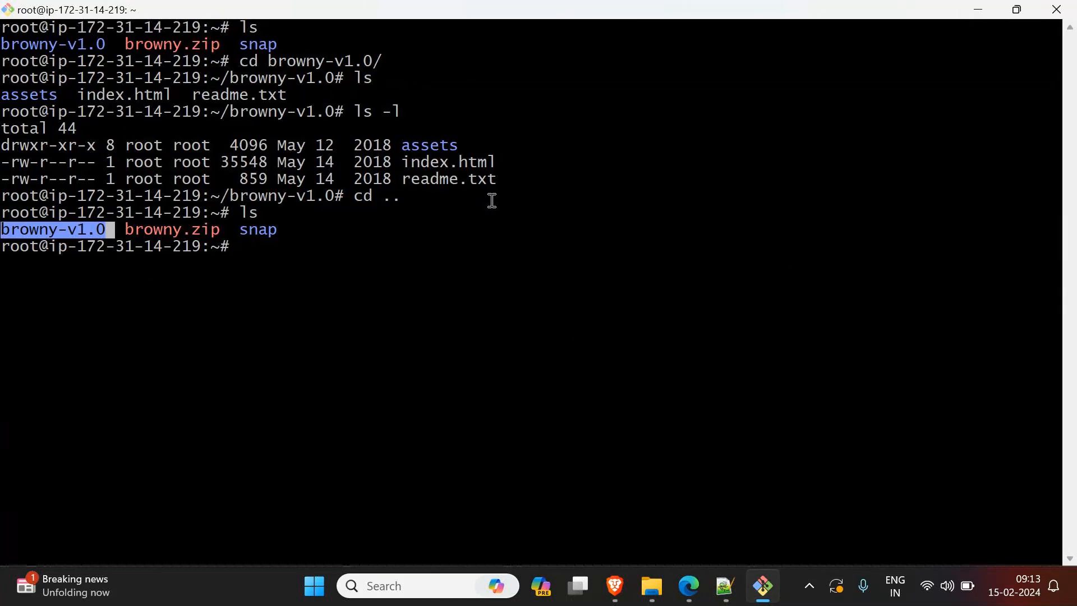
left_click_drag(499, 184, 398, 152)
left_click(422, 254)
Step: Copy everything inside browny-v1.0 recursively to Apache's html folder with cp browny-v1.0/* -r /var/www//html/
type("cp ")
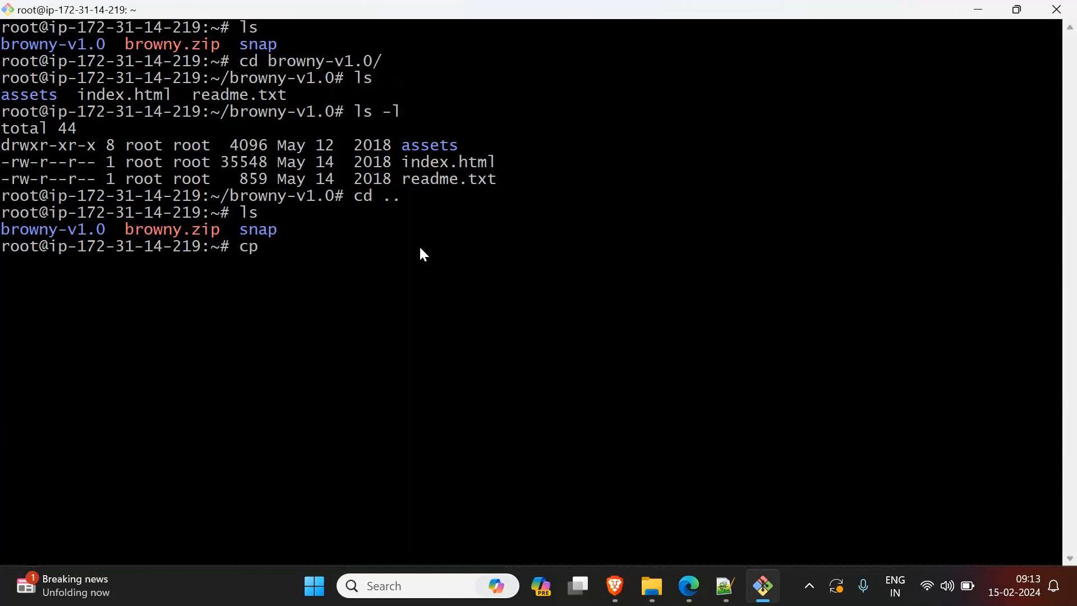
type("b")
key("Tab")
type("-")
key("Tab")
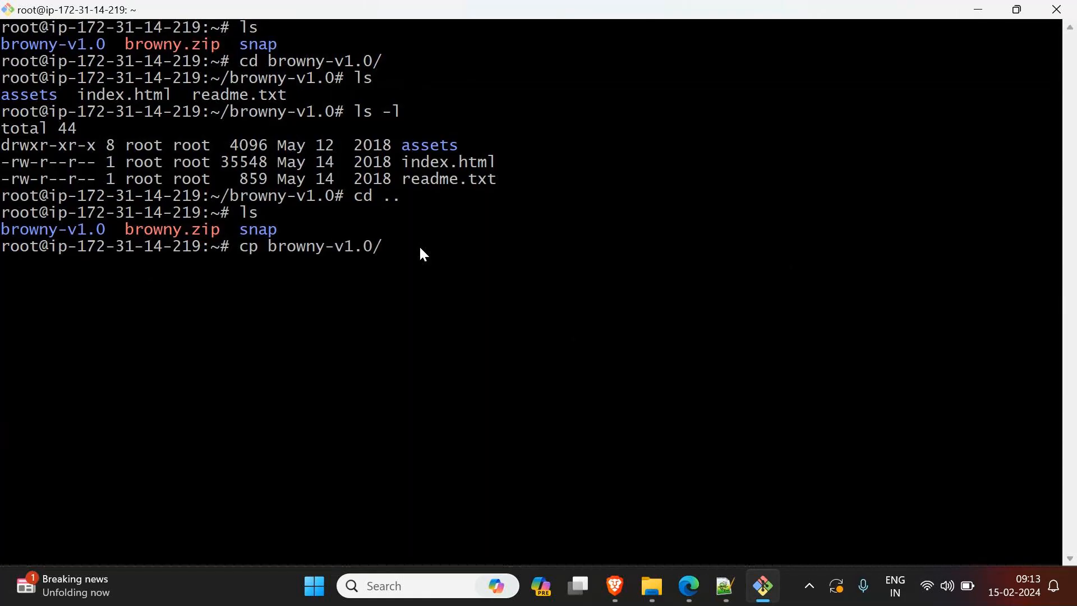
type("*")
type("-r")
type("/var/www//h")
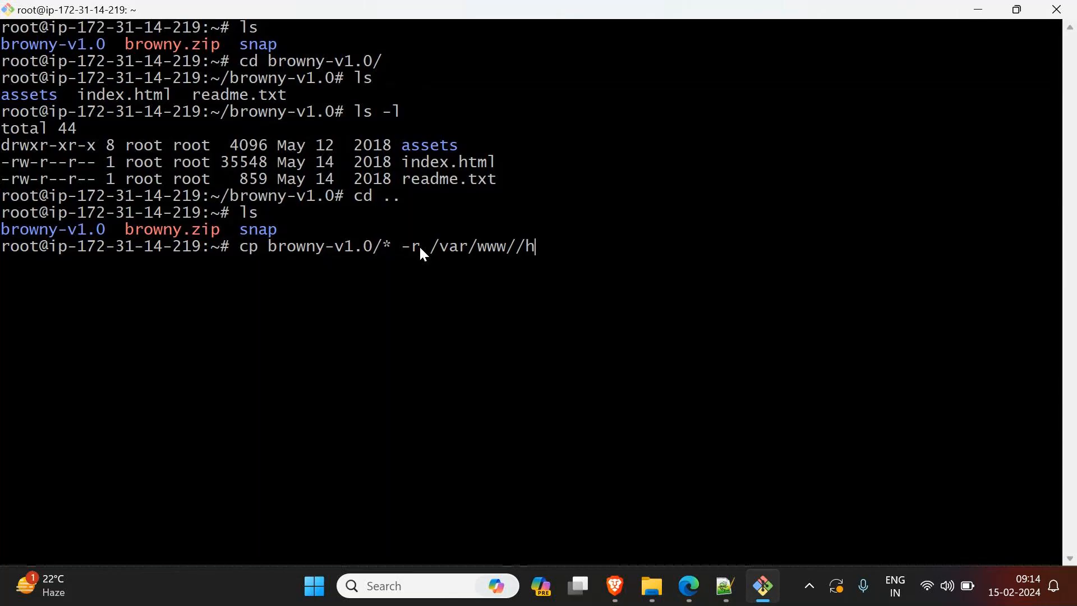
key("Tab")
key("Return")
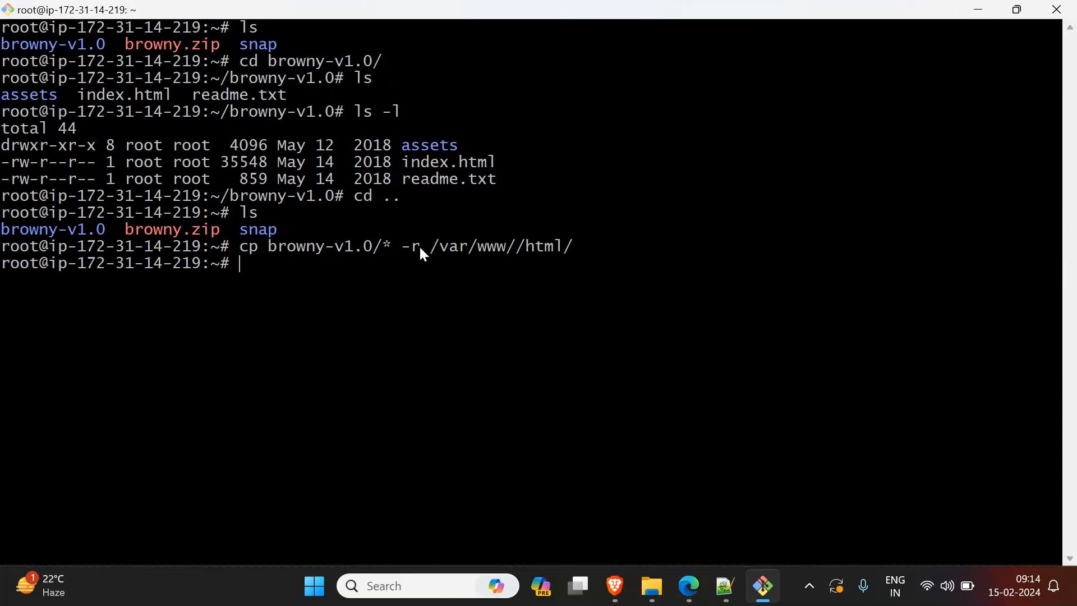
Step: Switch to Edge, close the Browny template page, and copy the WebServer instance's public IPv4 address from the EC2 instances list
left_click(977, 8)
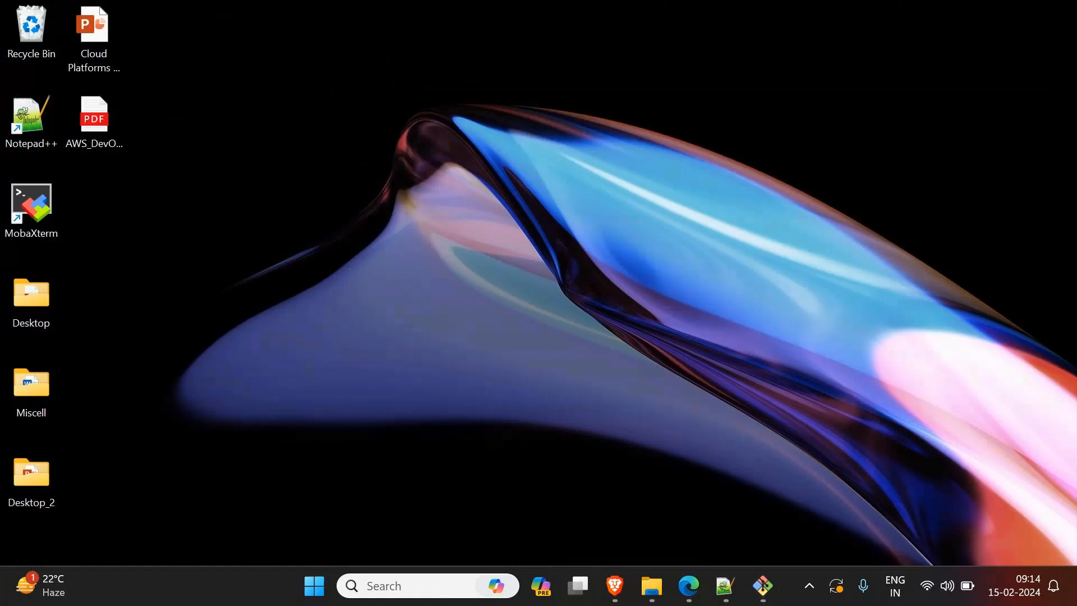
mouse_move(689, 587)
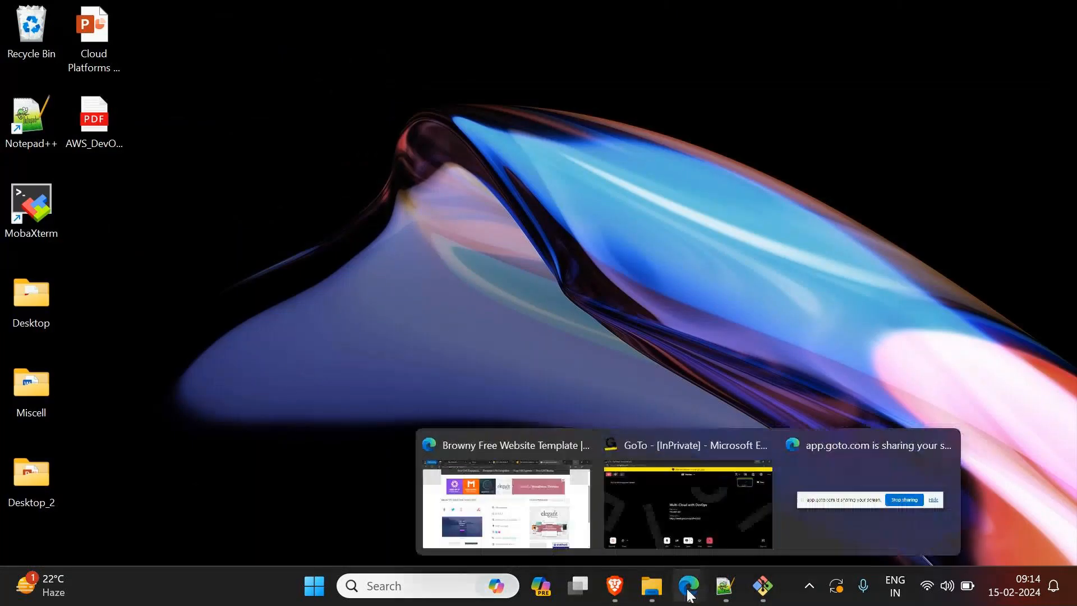
left_click(511, 505)
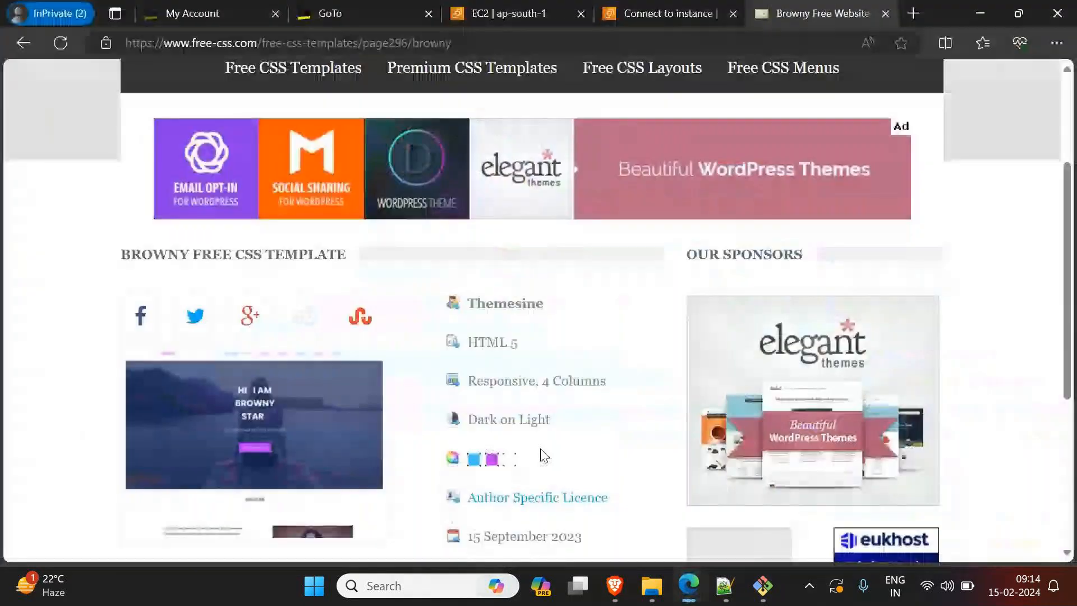
left_click(885, 13)
left_click(142, 121)
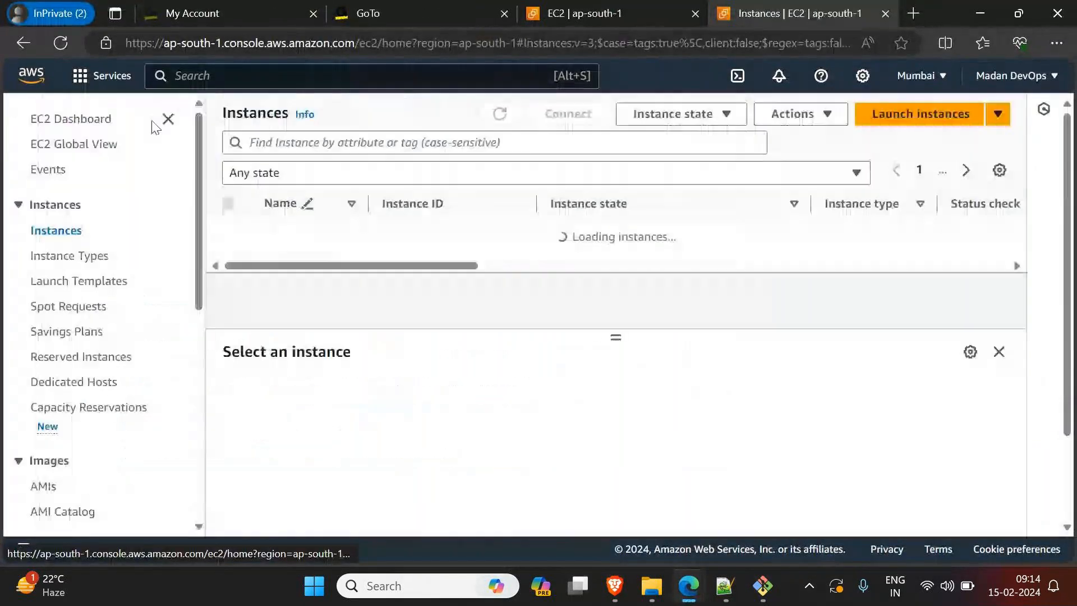
left_click(282, 232)
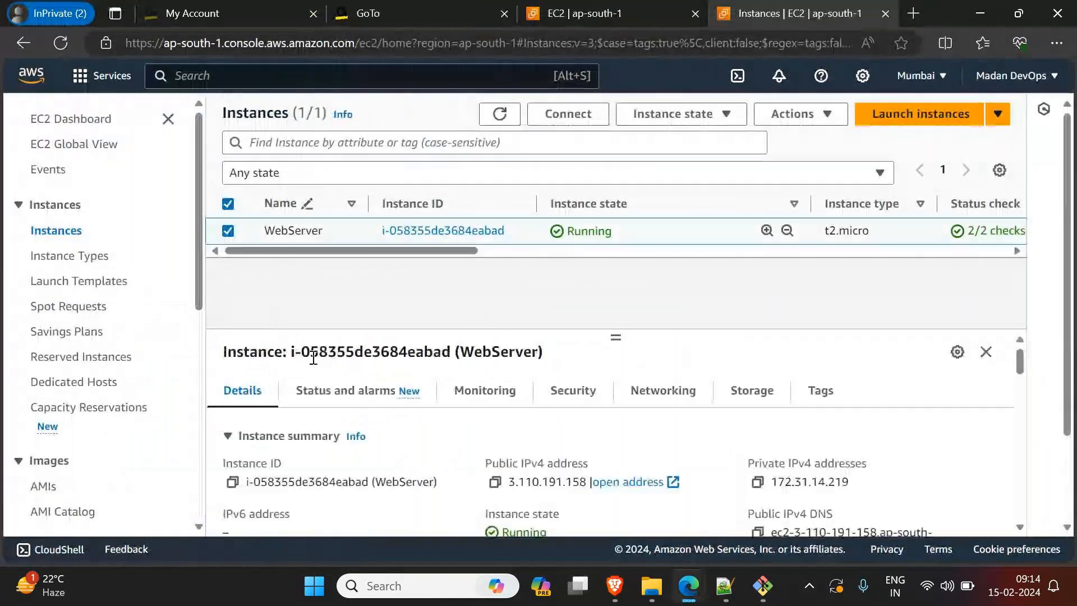
left_click(496, 483)
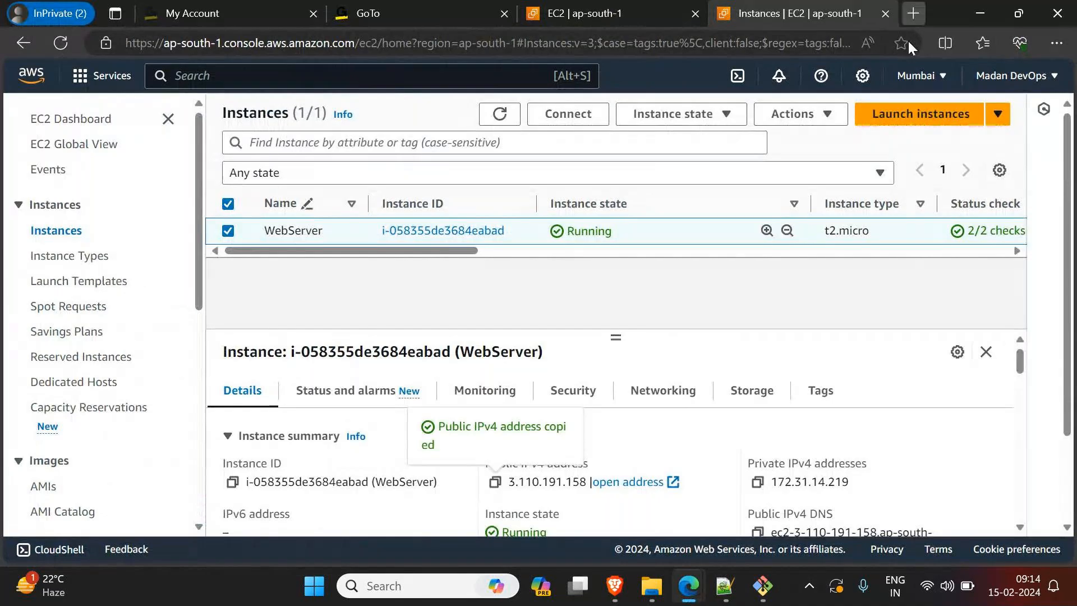
Step: Open the copied public IPv4 address in a new browser tab, look through the deployed Browny website, and close it
left_click(913, 13)
key("ctrl+v")
key("Return")
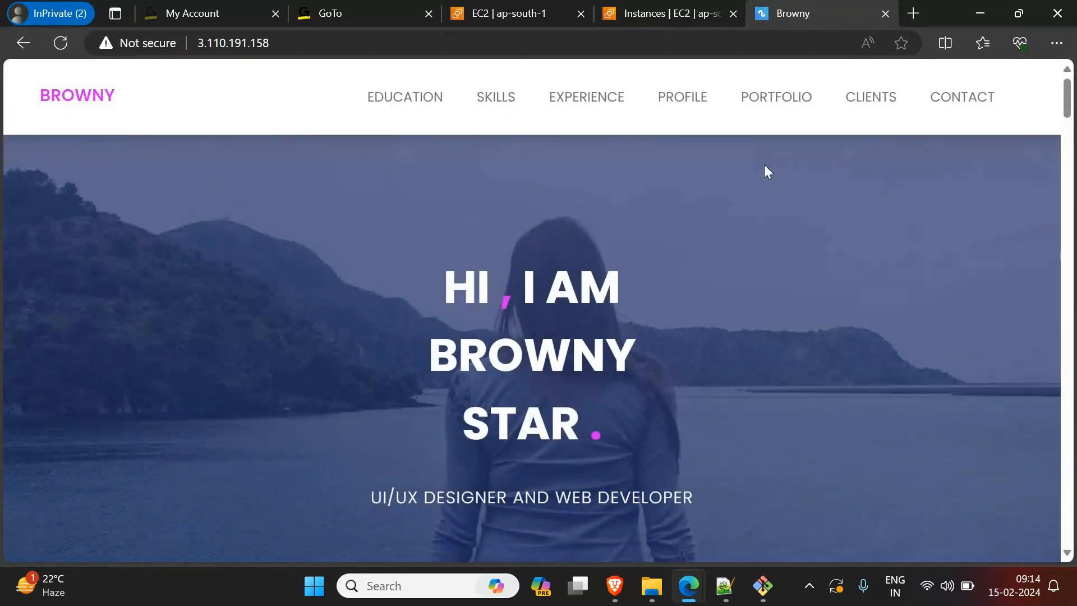
scroll(763, 202, "down", 3)
scroll(765, 231, "down", 2)
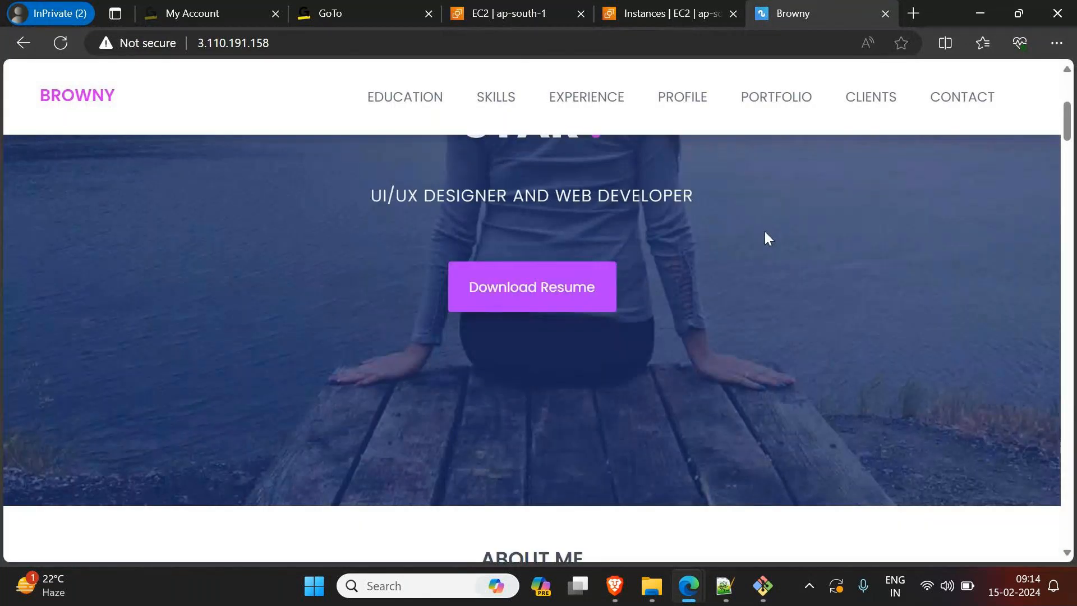
scroll(772, 243, "down", 6)
scroll(786, 247, "down", 14)
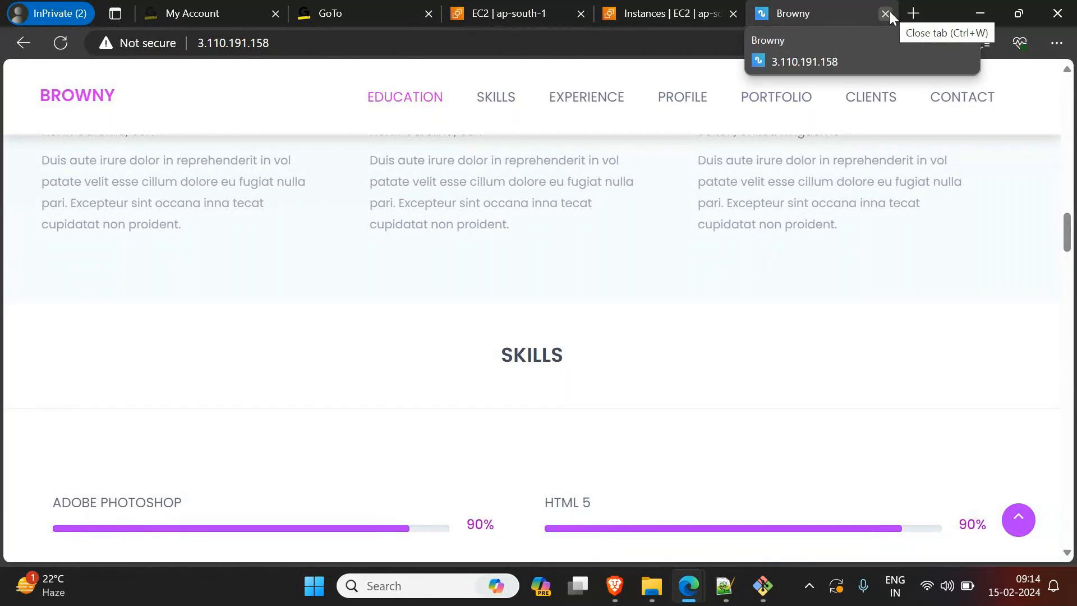
key("ctrl+w")
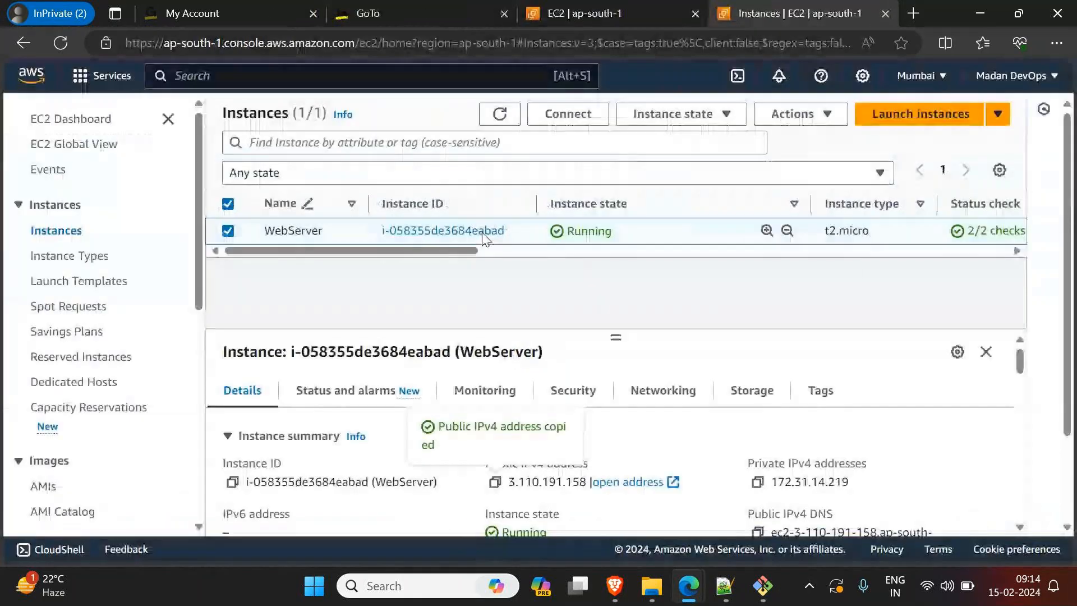
Step: Switch to Notepad++ and replace the path note with two lines: "What is Custom Image?" and "How to create a Custom Image?"
mouse_move(750, 596)
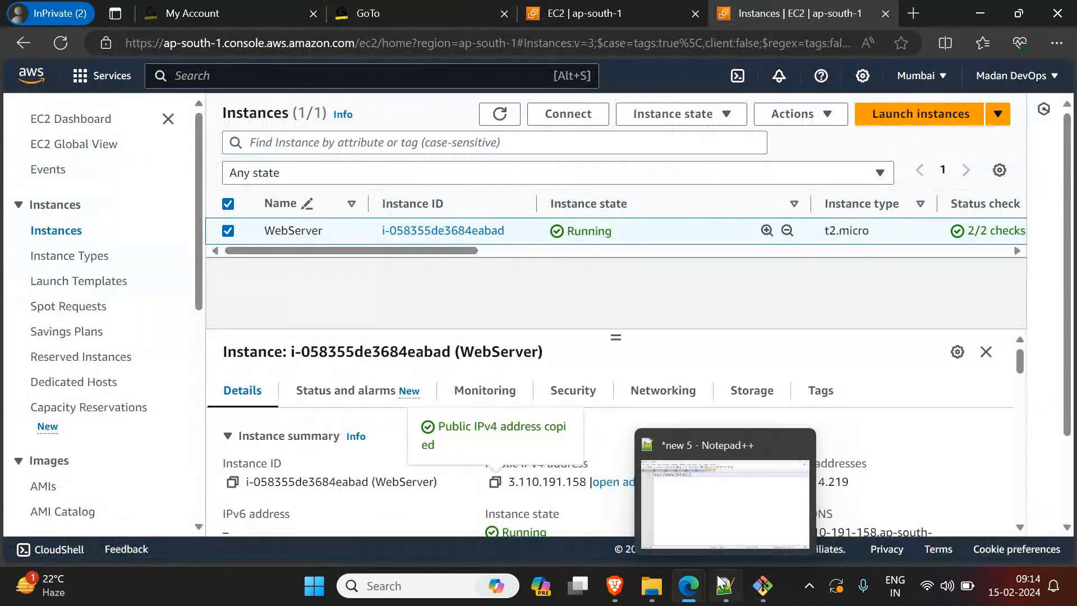
left_click(716, 429)
key("Return")
key("Return")
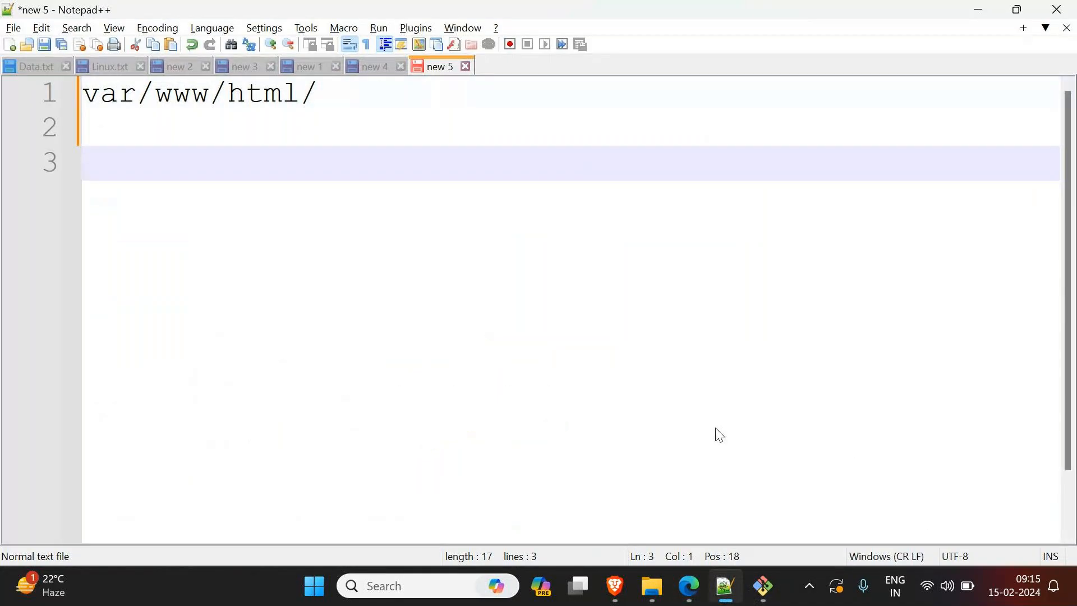
key("ctrl+shift+Home")
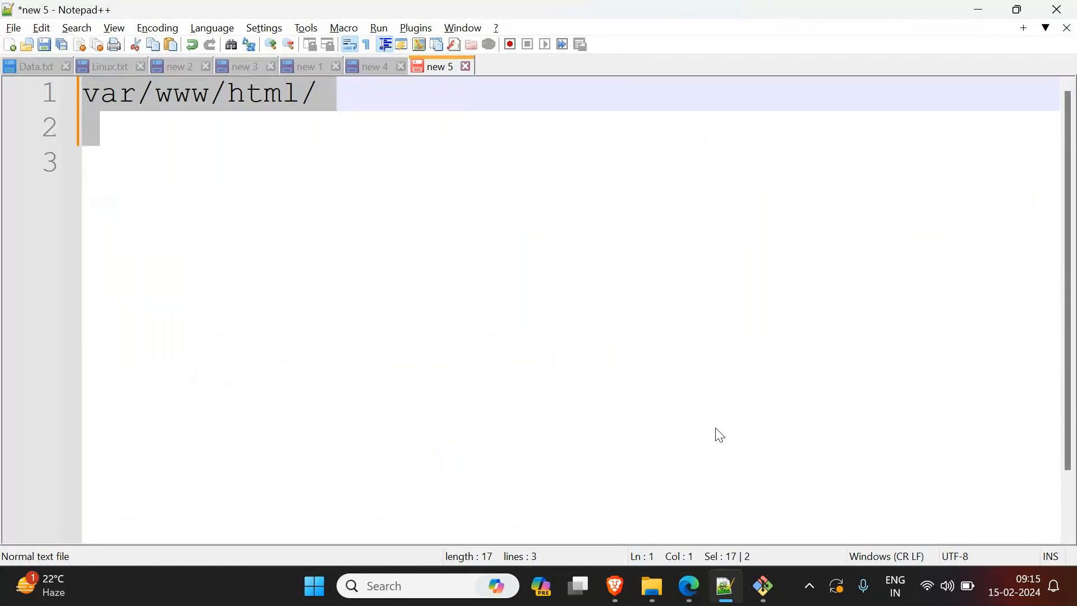
type("What is Custom ")
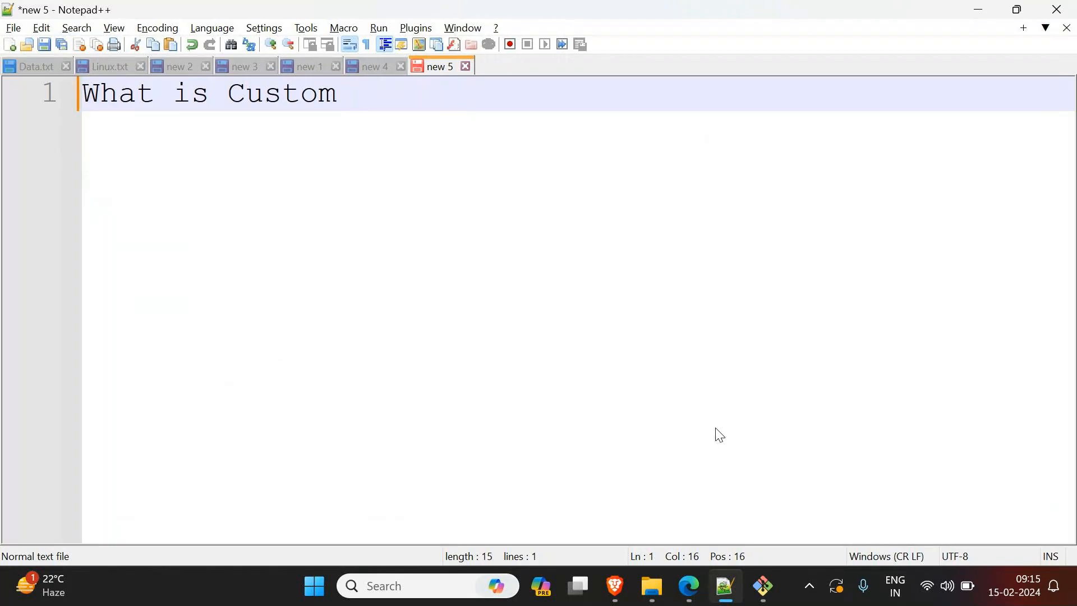
type("Image?")
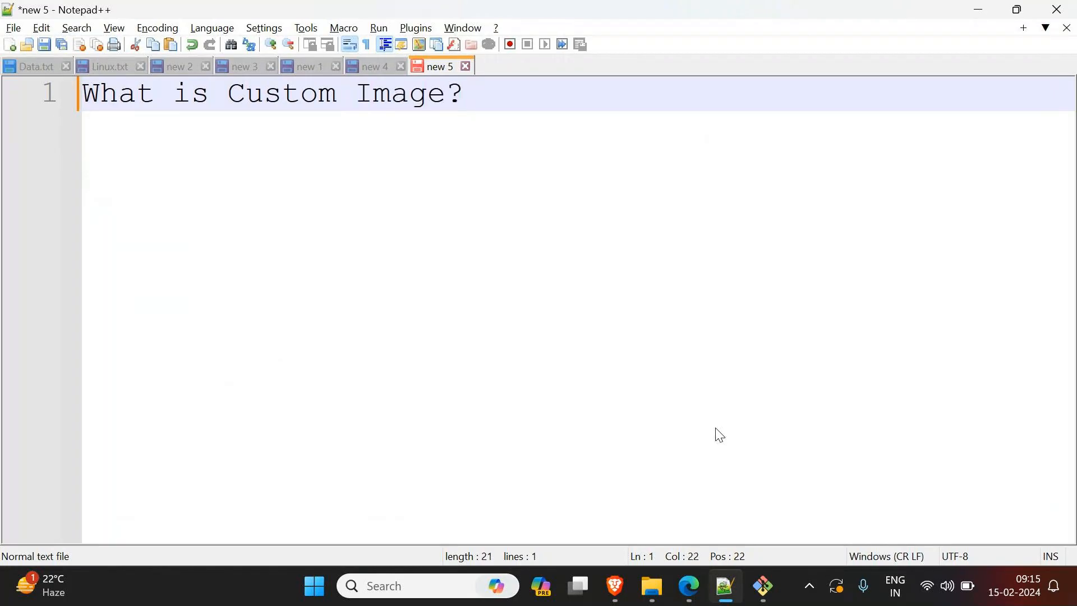
key("Return")
type("How to")
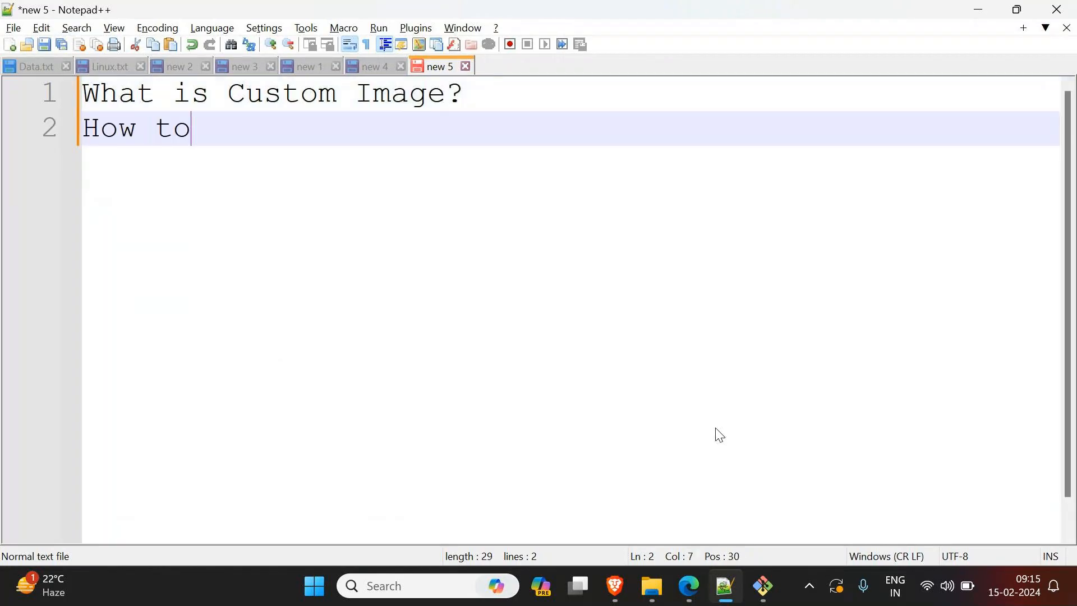
type(" create a Cus")
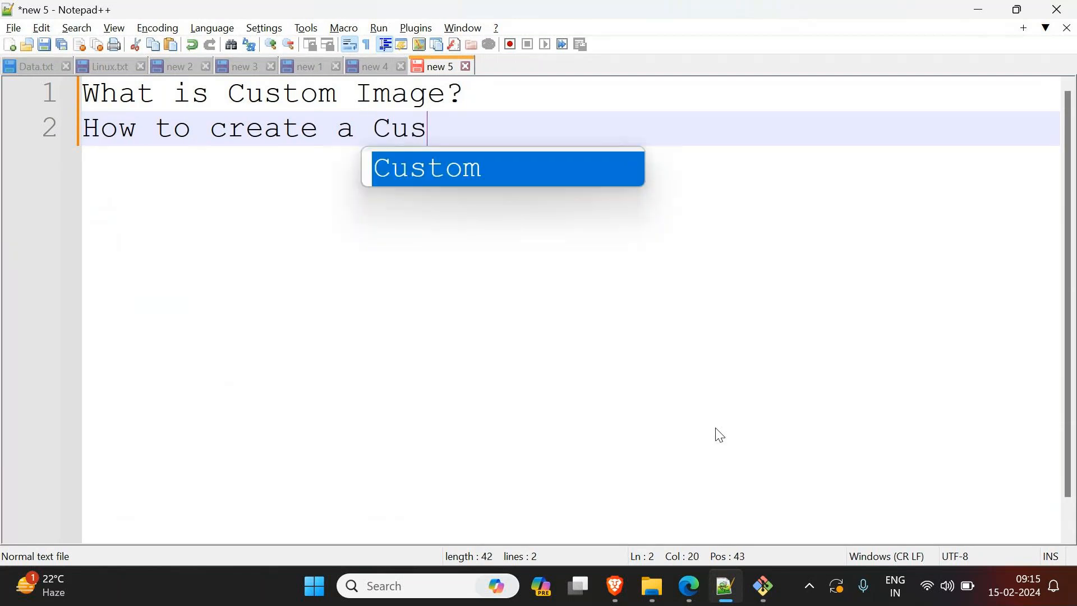
type("tom Image?")
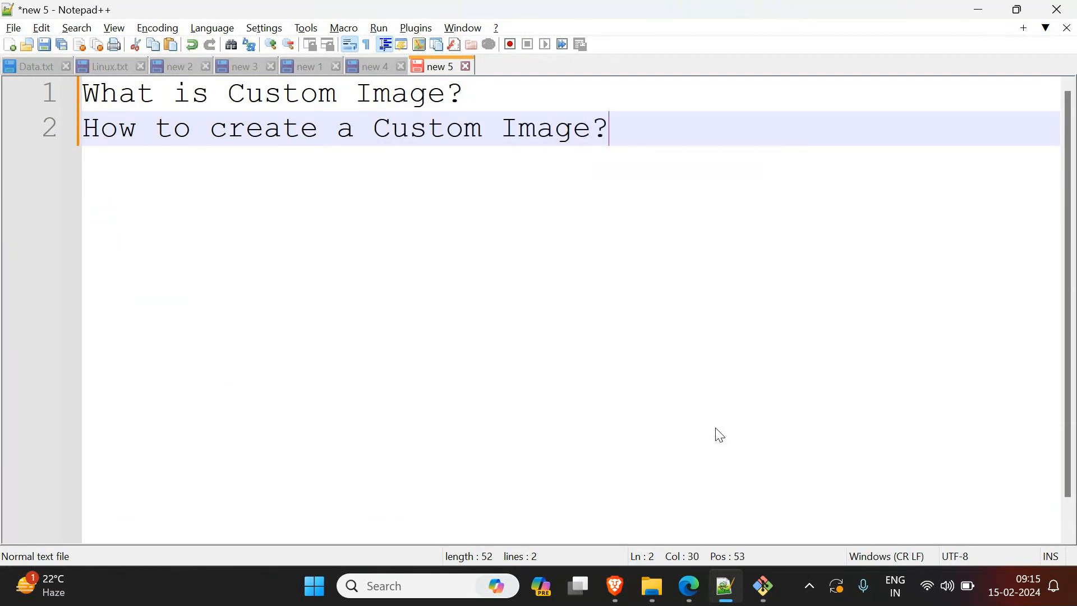
Step: Add the line "AMI -> Amazon Machine Image" below the two questions, separated by a blank line
key("Return")
key("Return")
type("A")
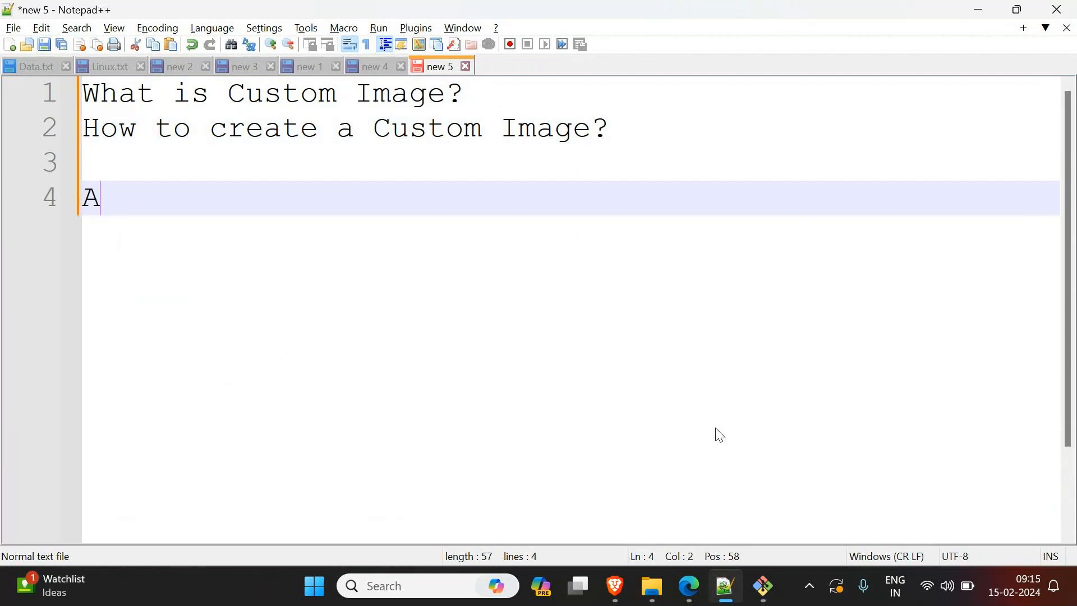
type("MI -> Am")
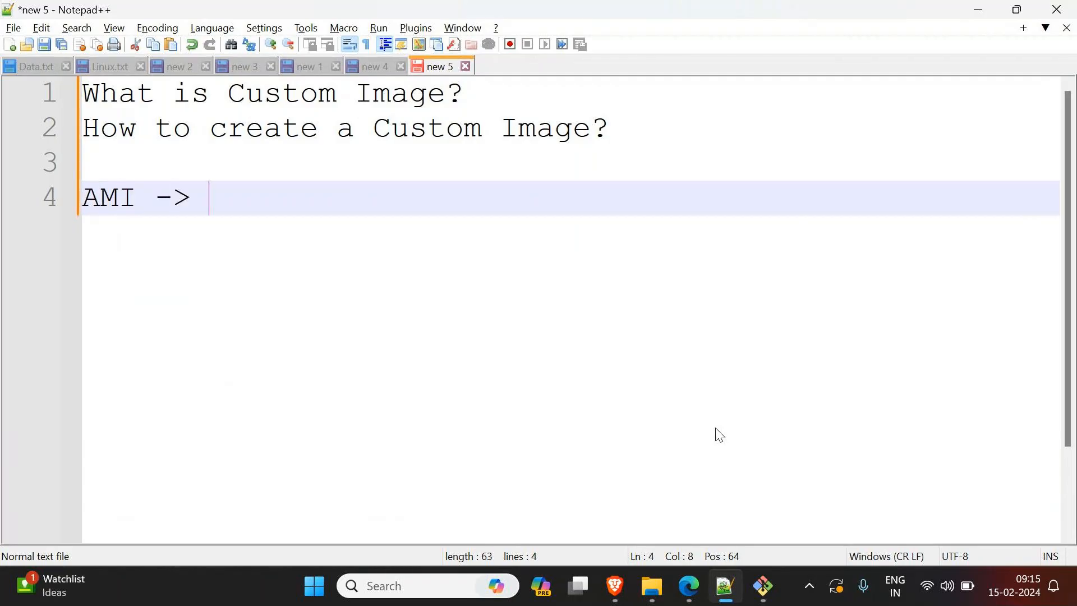
type("azon M")
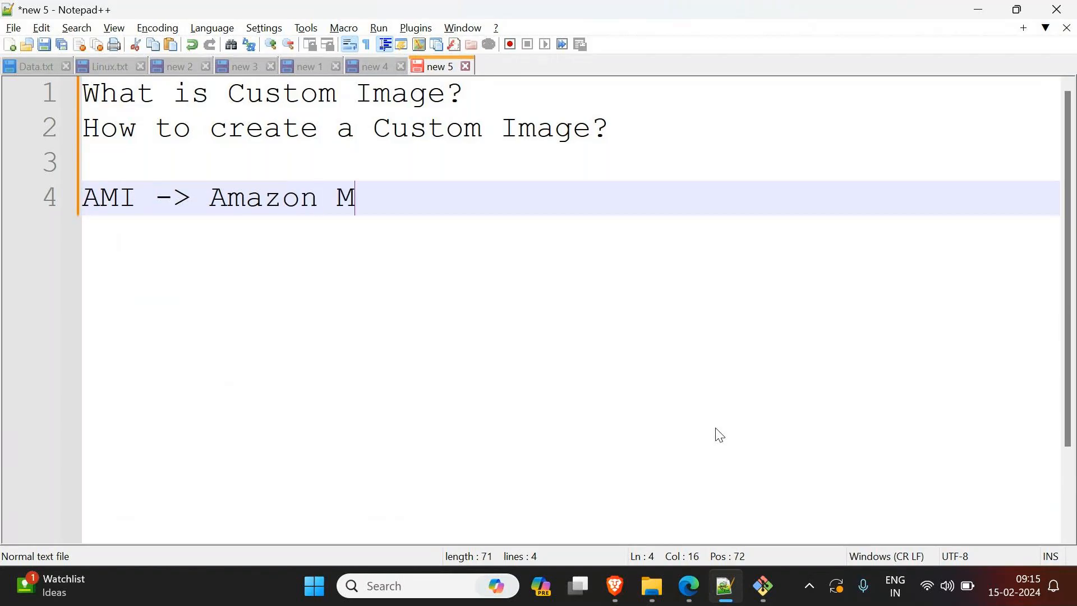
type("achine Image")
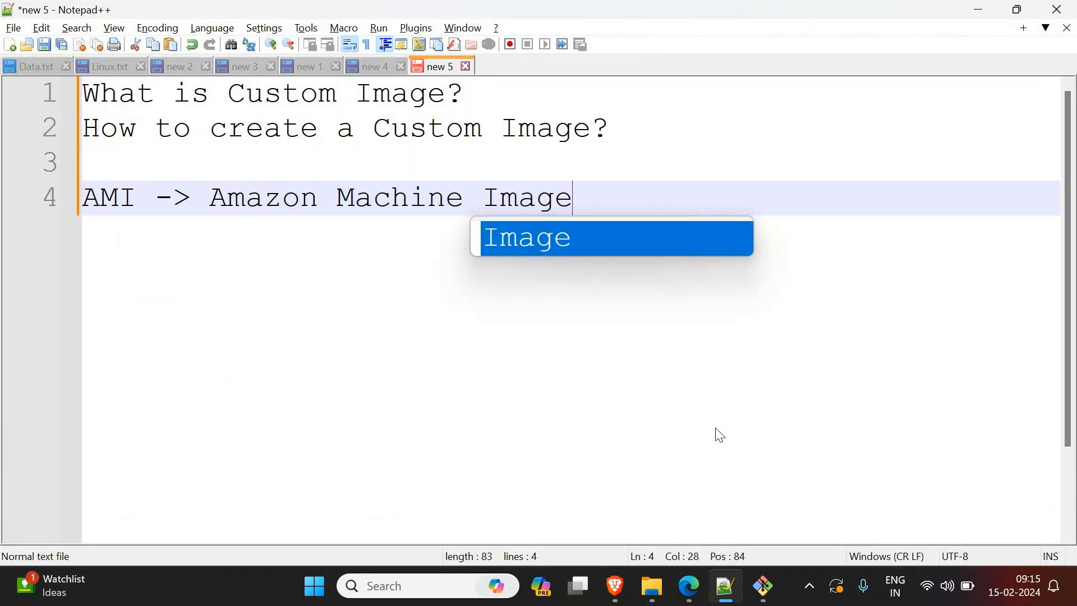
key("Escape")
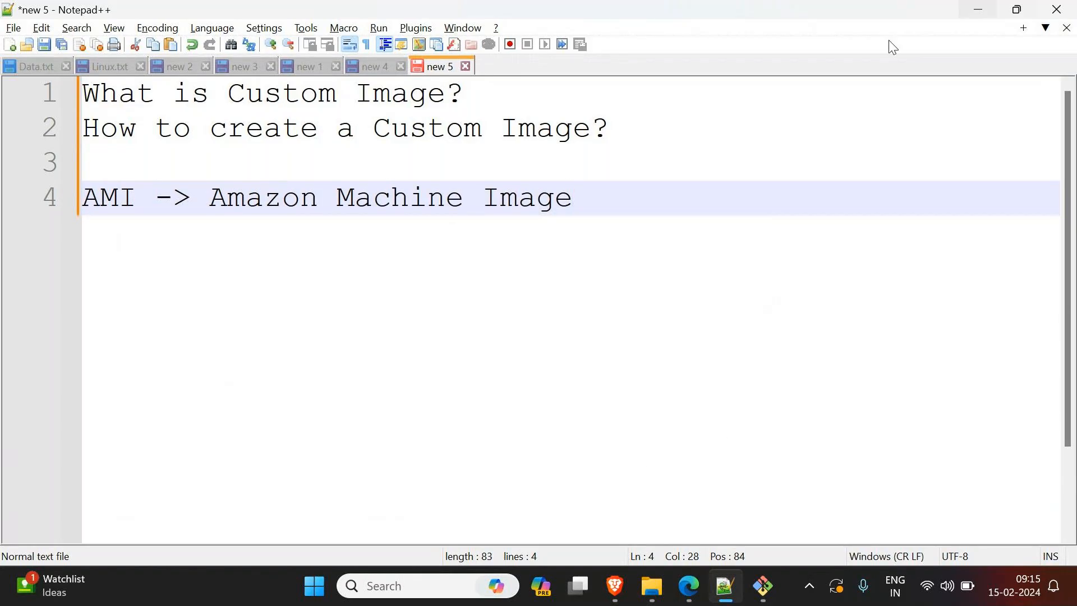
Step: Return to Edge, open the EC2 instance launch form, and look through the Quick Start operating system images
left_click(986, 11)
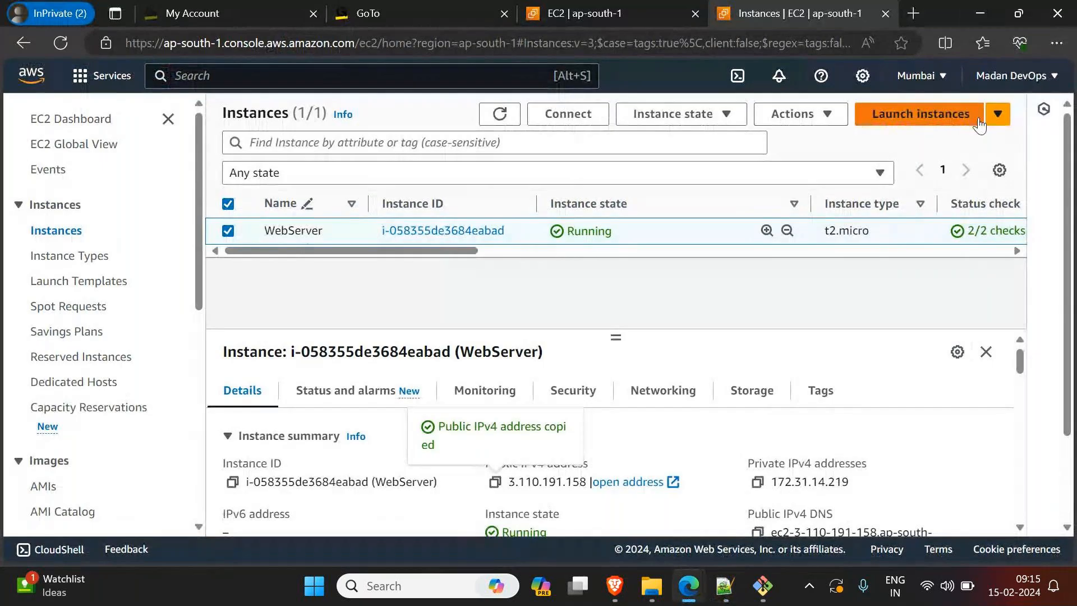
left_click(936, 117)
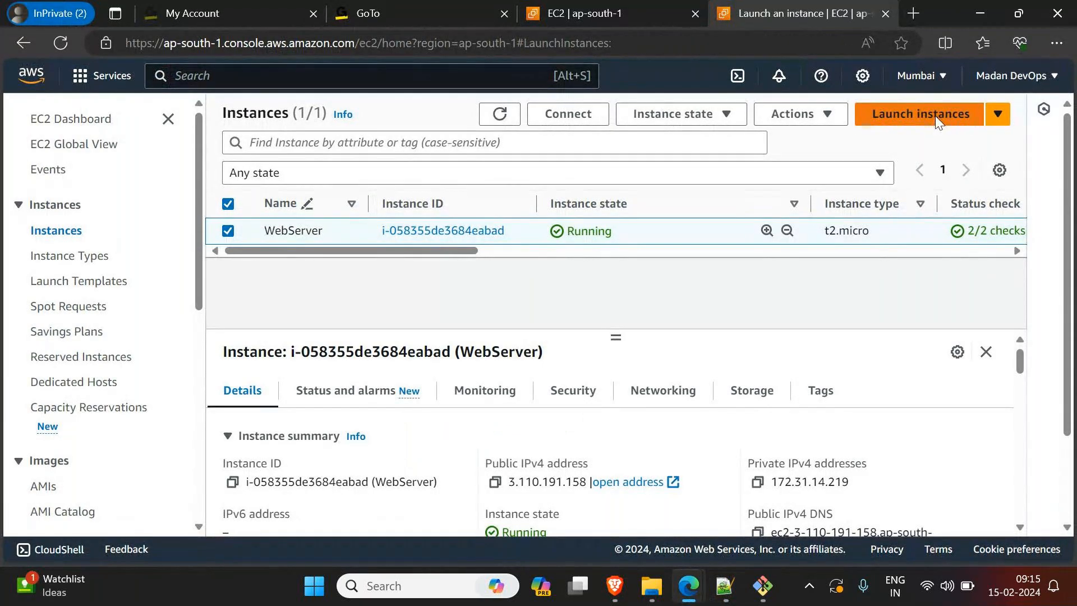
scroll(248, 340, "down", 3)
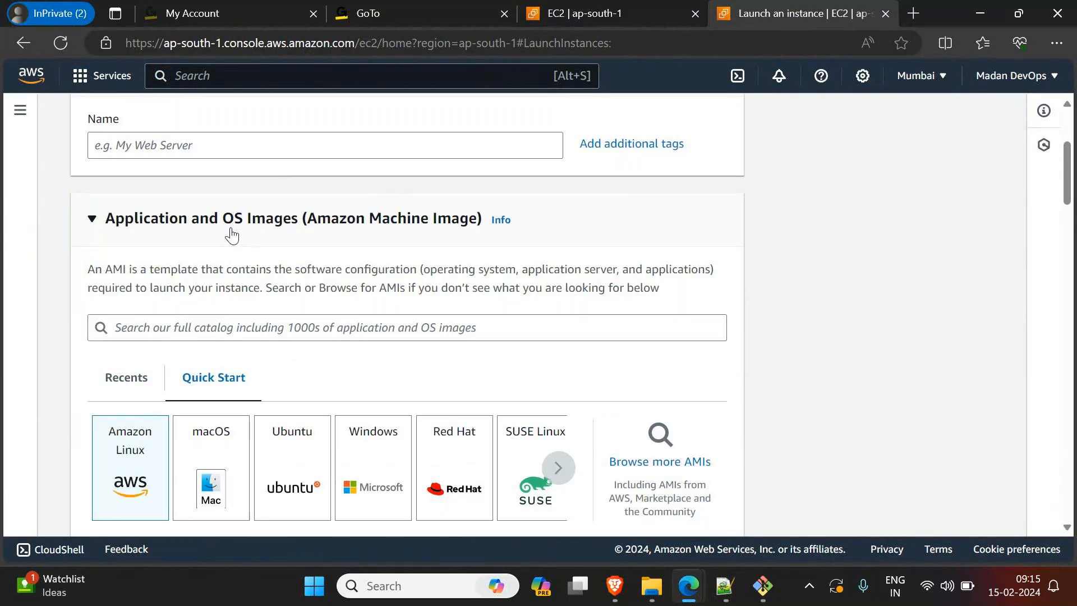
scroll(275, 236, "down", 1)
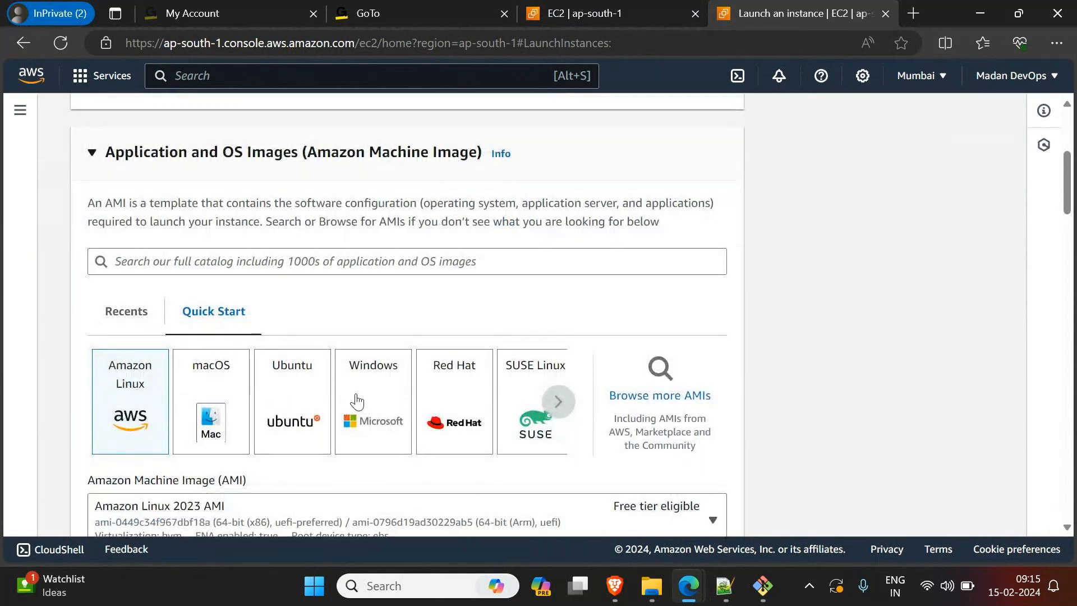
left_click(562, 410)
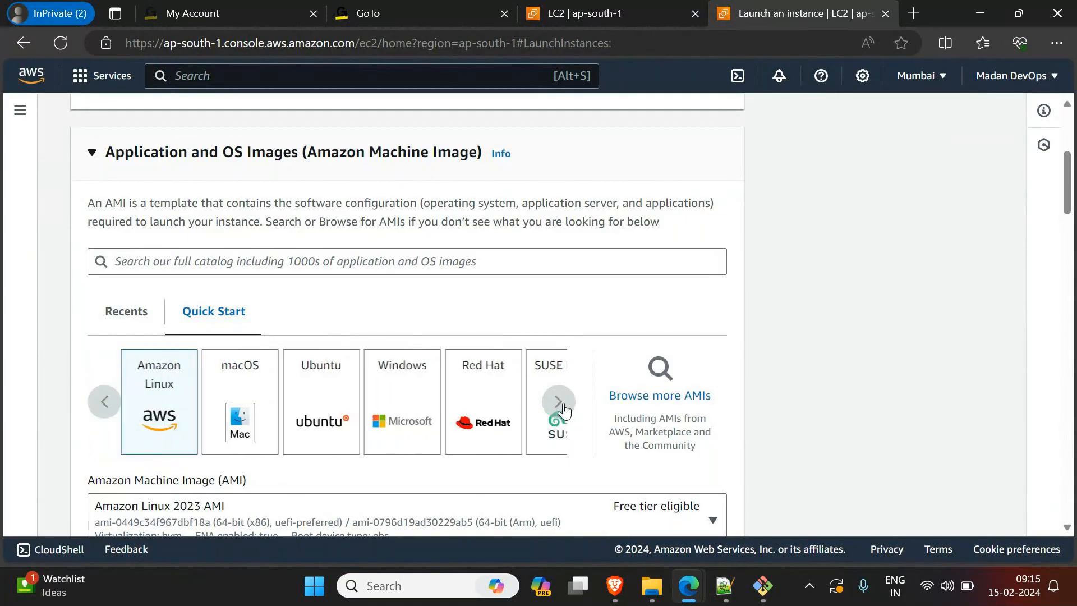
left_click(563, 410)
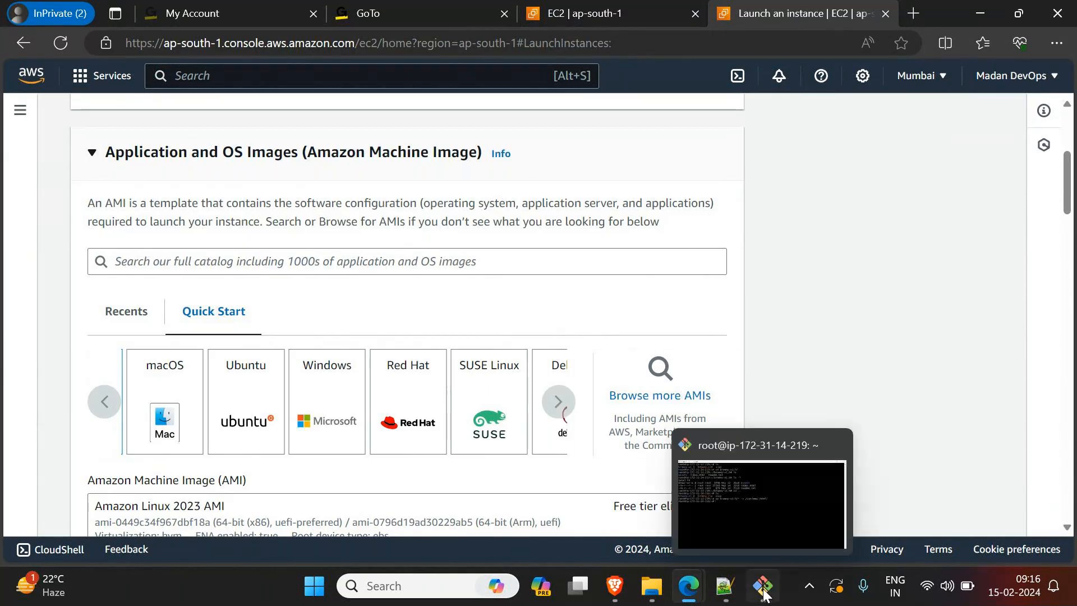
Step: Switch to Notepad++ and add the line "Image or Software , both are same." below the AMI note, after a blank line
left_click(727, 594)
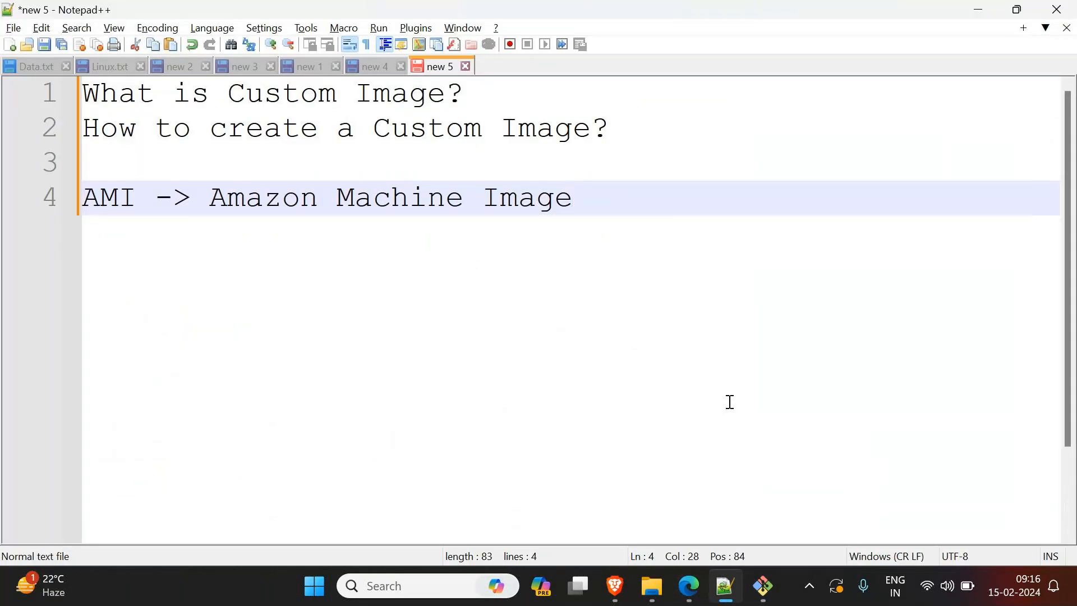
key("Return")
key("Return")
type("Image or ")
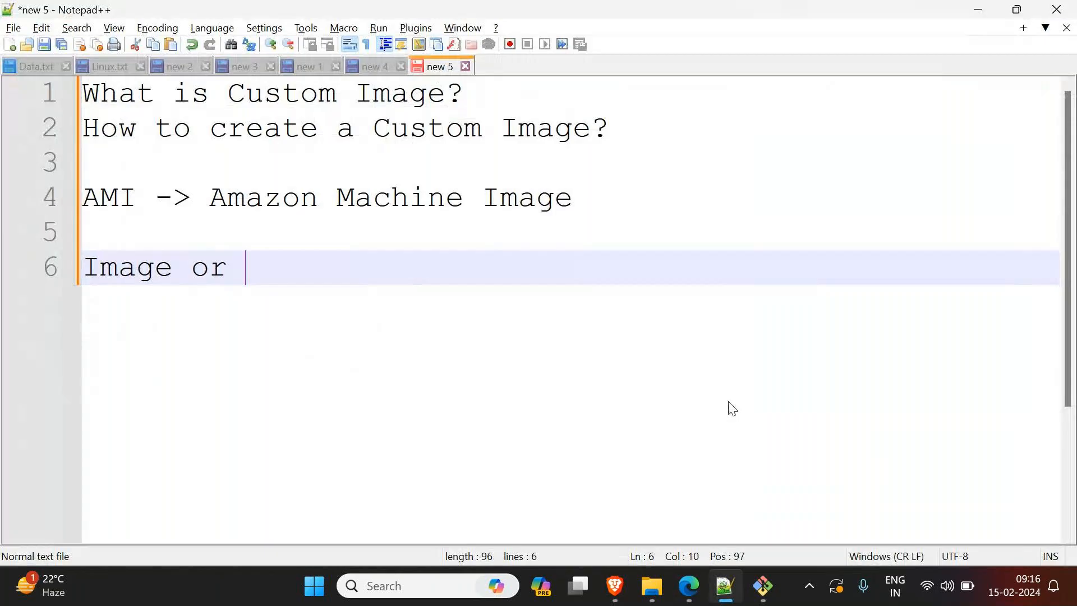
type("Softaw")
key("BackSpace")
key("BackSpace")
type("ware ,")
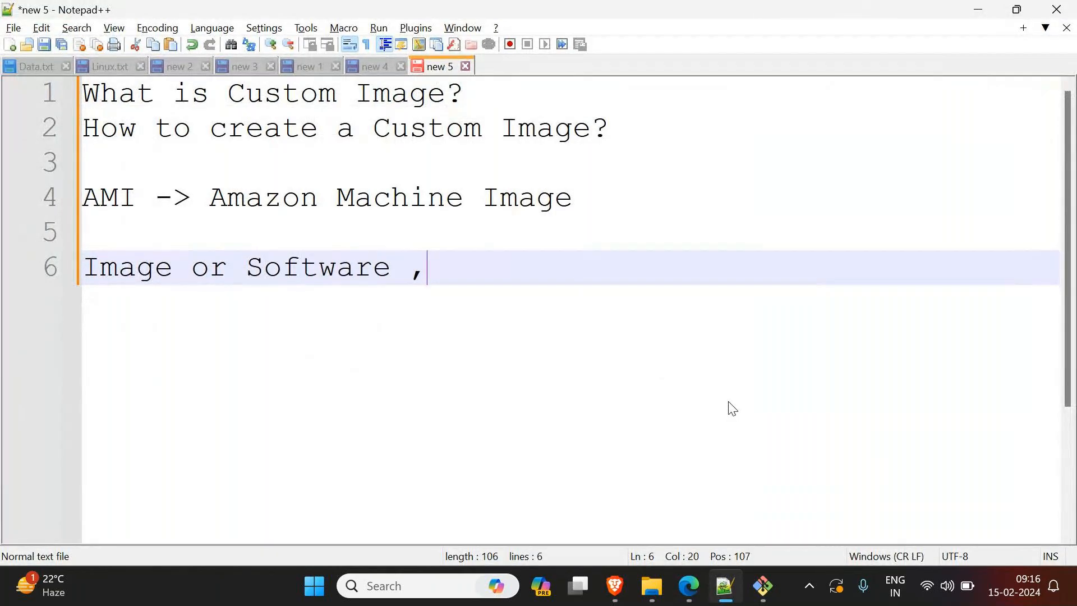
type(" both are same/")
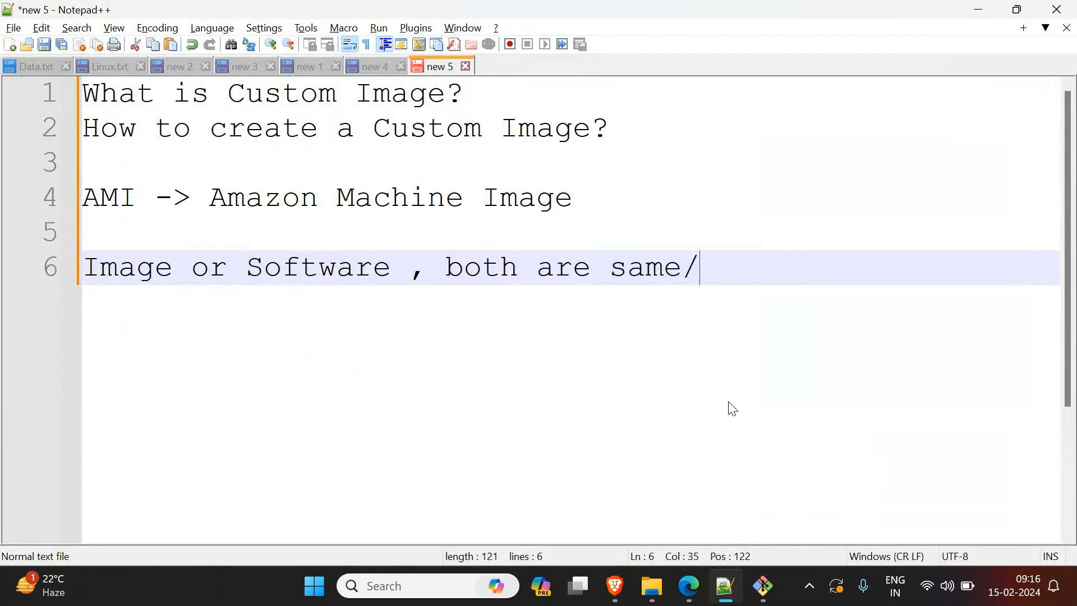
key("BackSpace")
type(".")
key("Return")
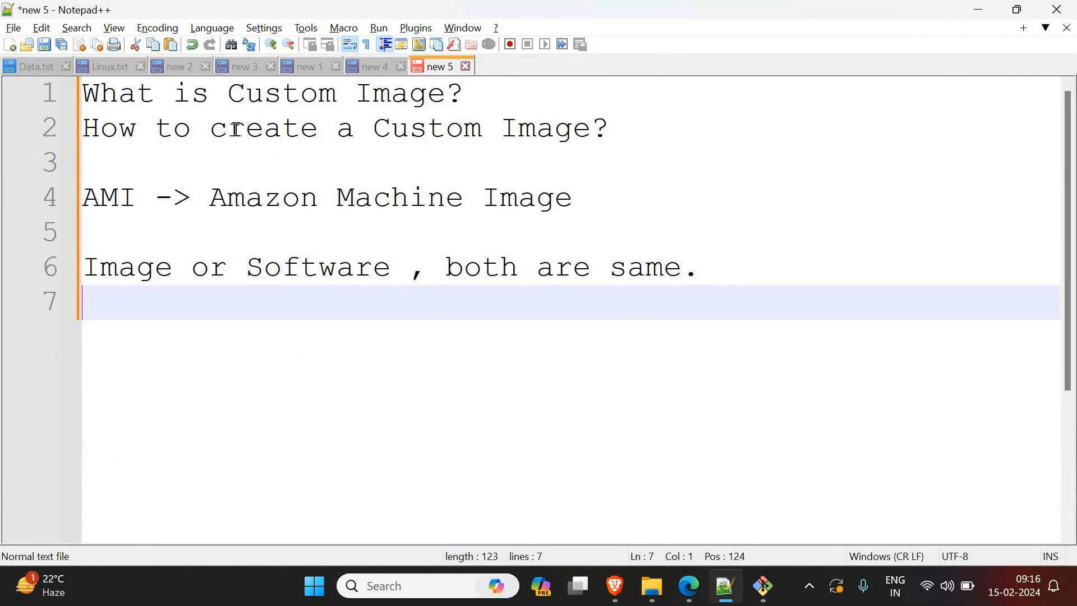
Step: Add the line "What are the advantage of having a Custom Image?" directly below the second question, followed by a blank line
left_click(651, 133)
key("Return")
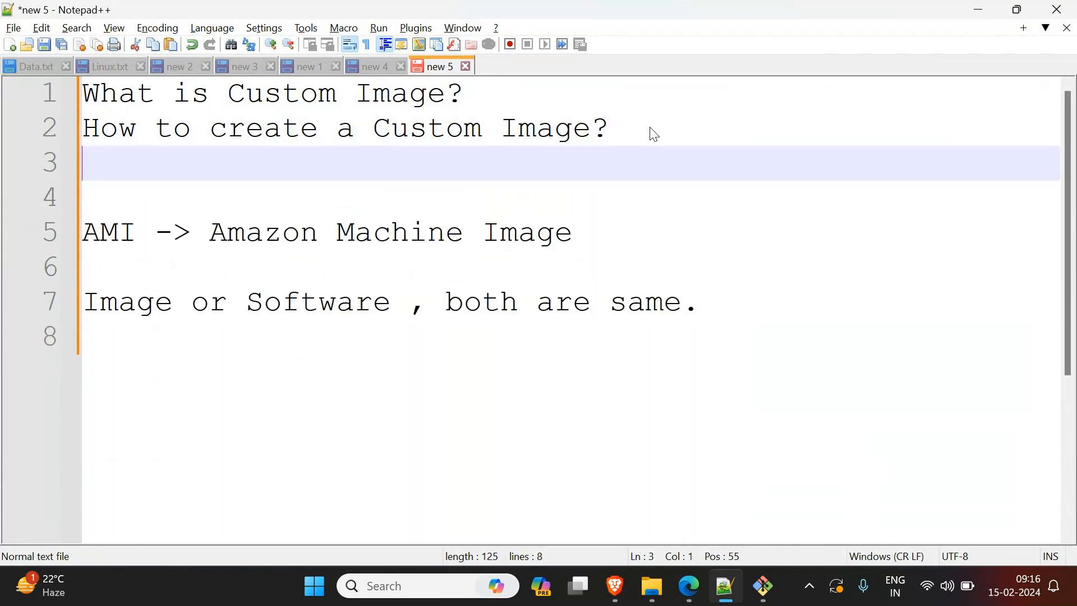
type("Wht")
key("BackSpace")
type("a")
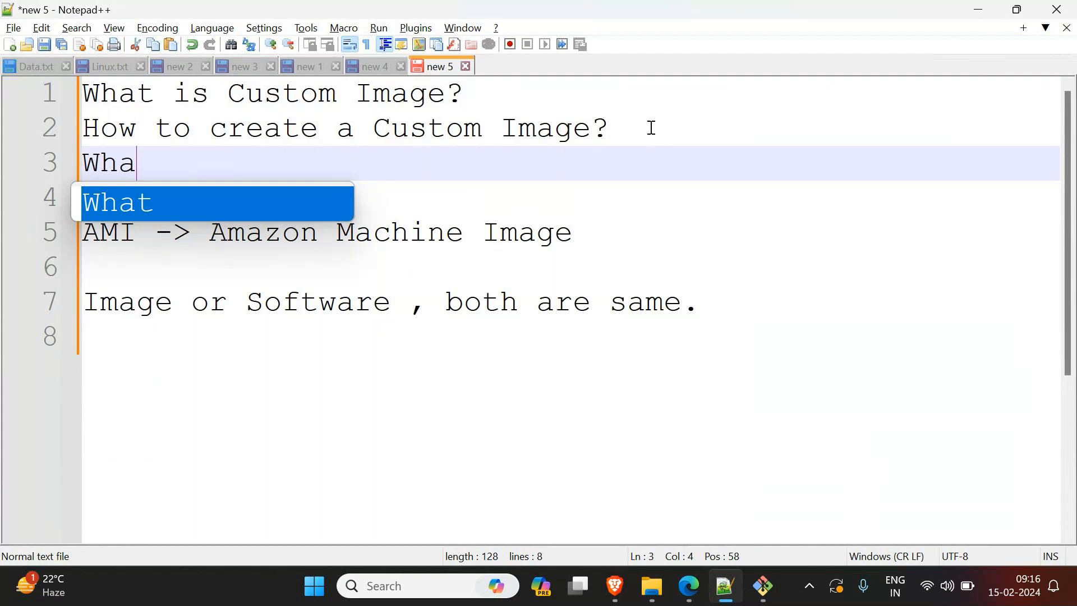
type("t are the adva")
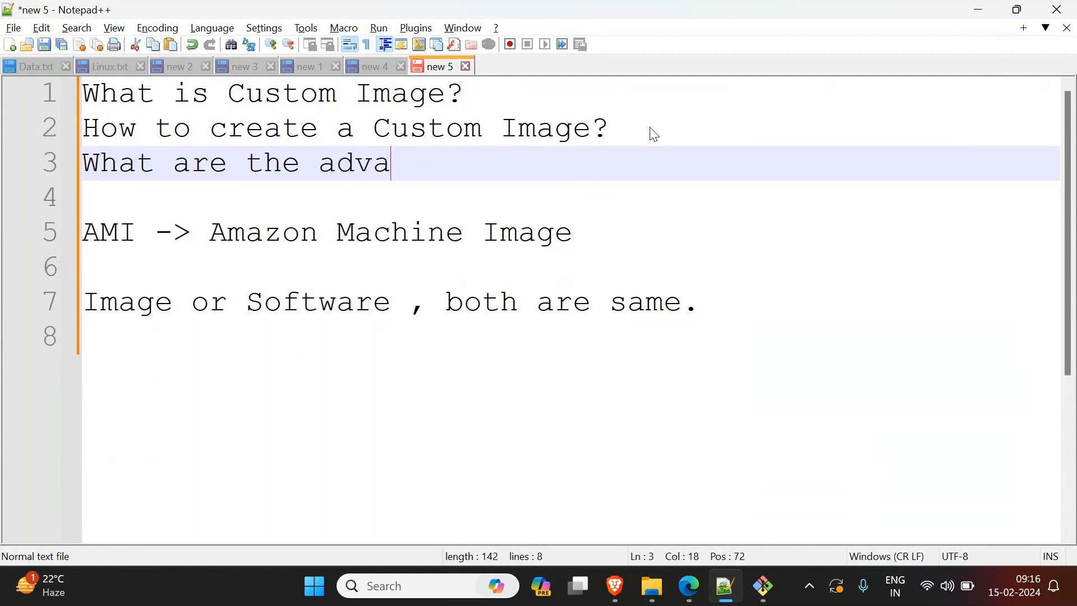
type("ntage of ")
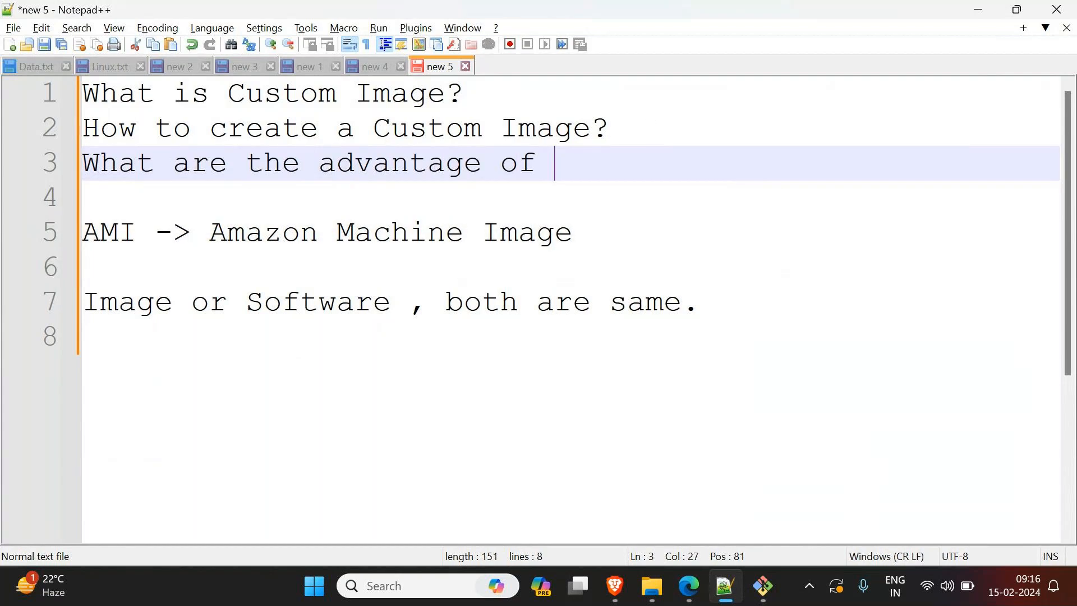
type("having a Cu")
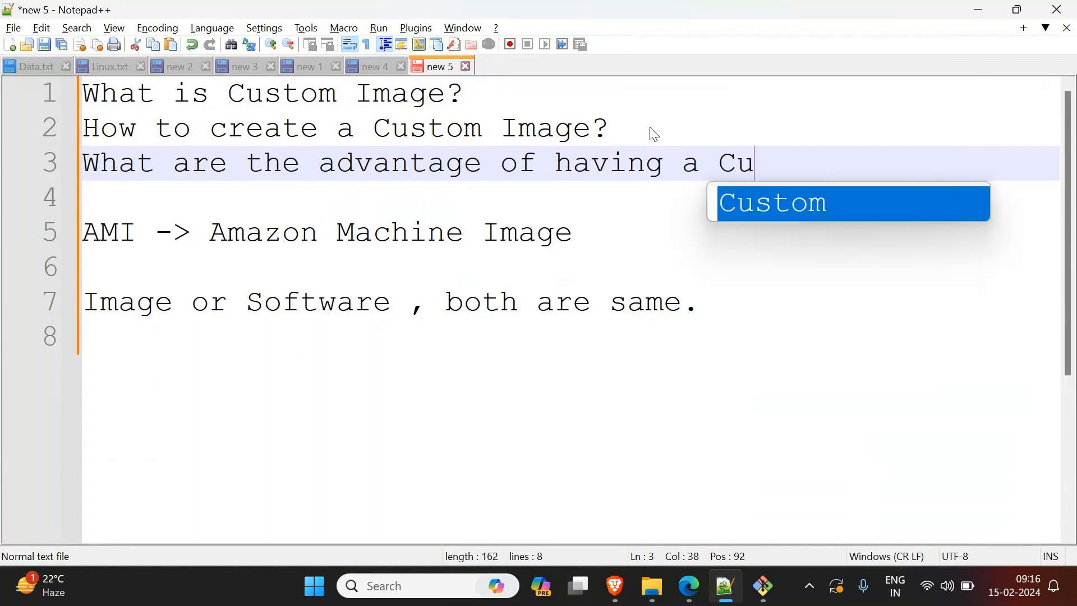
key("Return")
type("Image?")
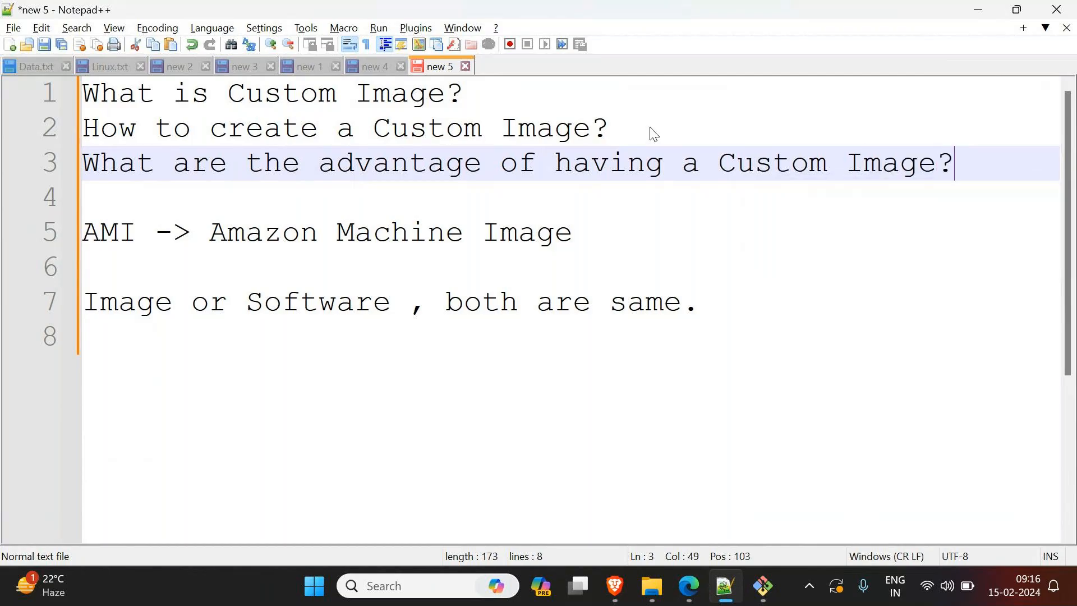
key("Return")
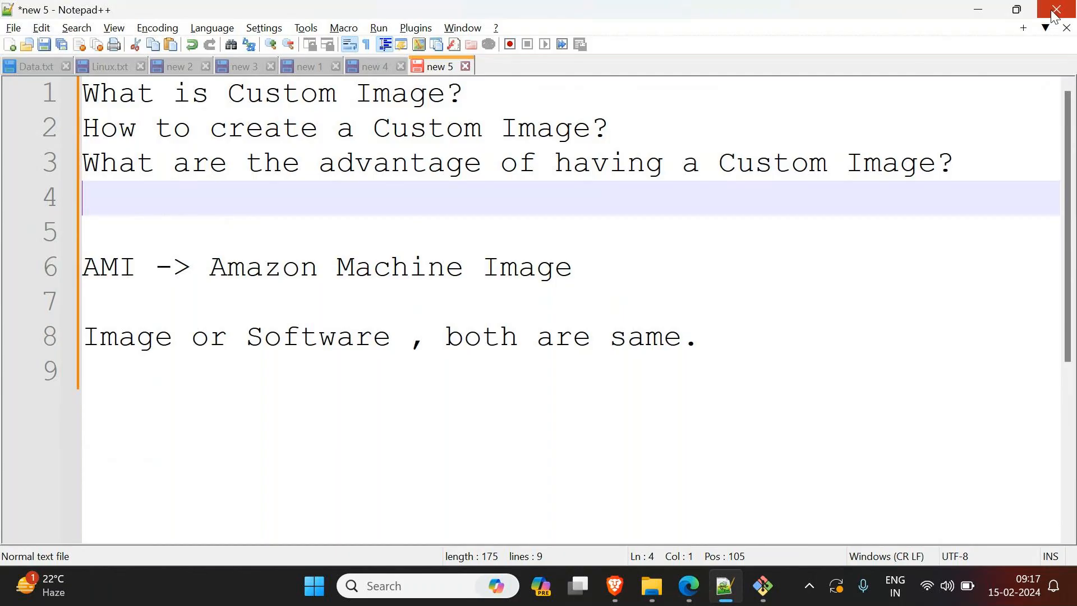
Step: Switch to Edge, select the Windows image in Quick Start, and review the launch form's description of virtual machines
left_click(979, 10)
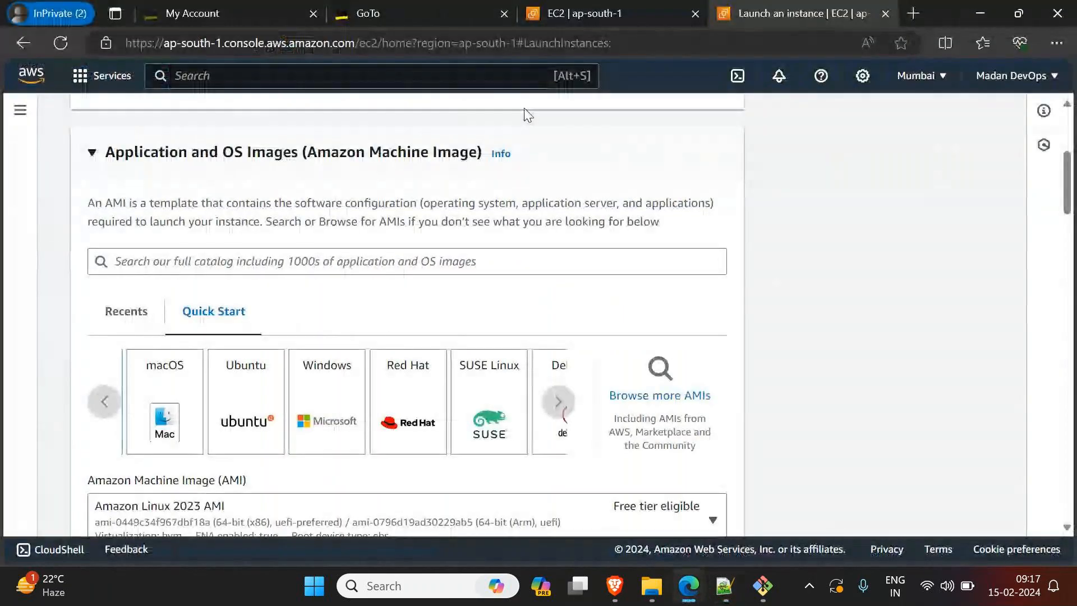
left_click(345, 425)
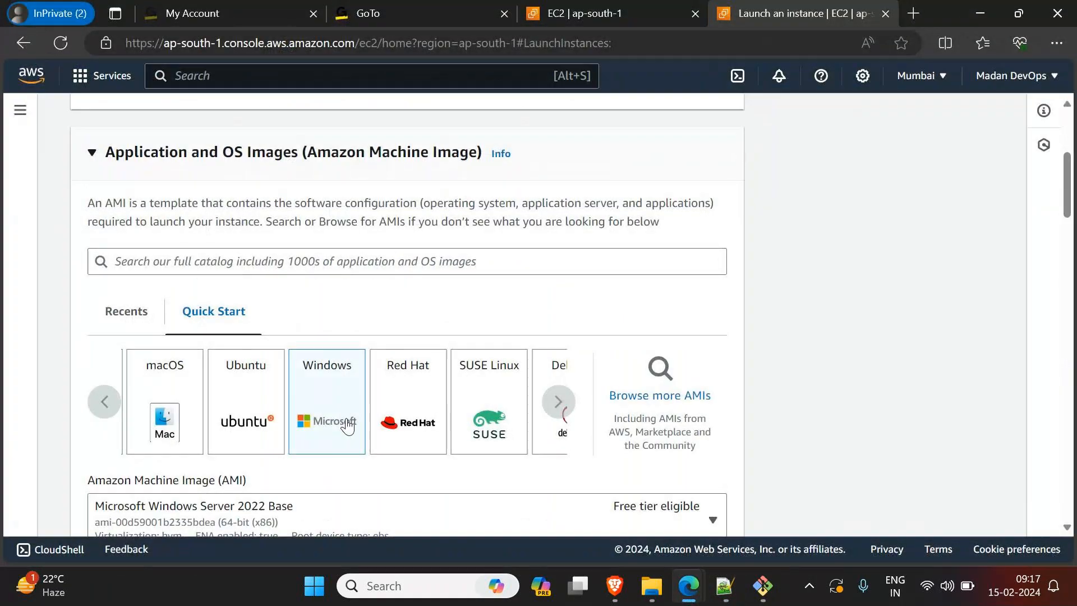
scroll(342, 415, "down", 1)
scroll(341, 405, "down", 1)
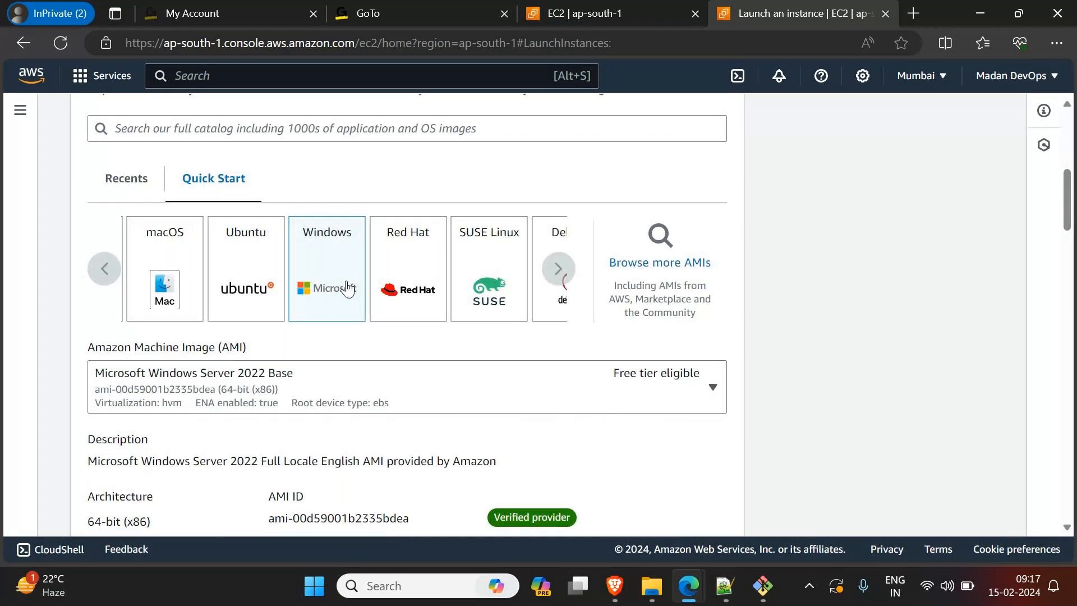
scroll(348, 287, "up", 4)
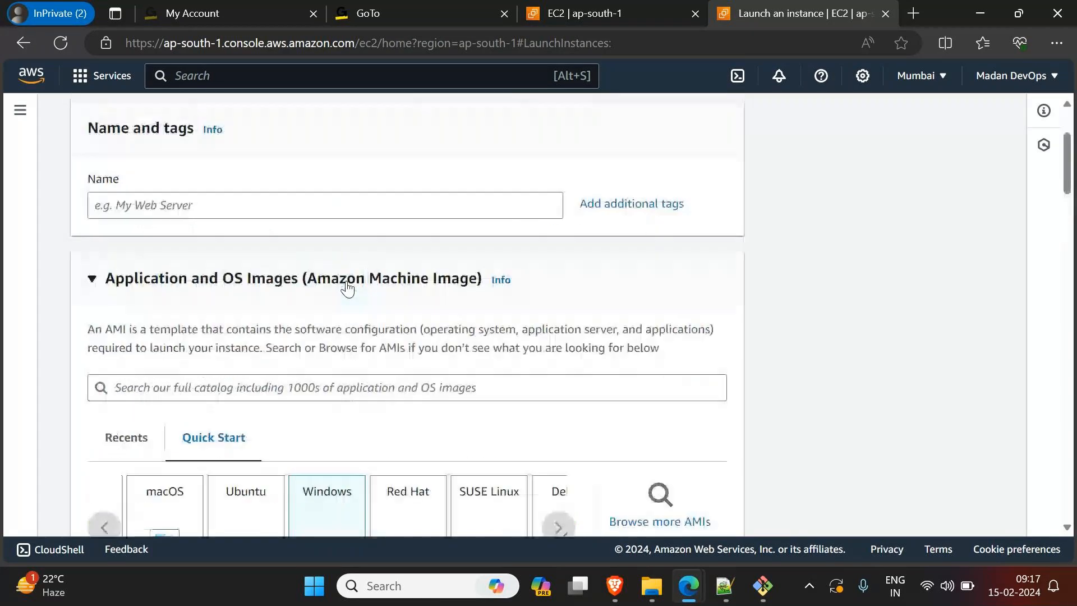
scroll(348, 287, "up", 2)
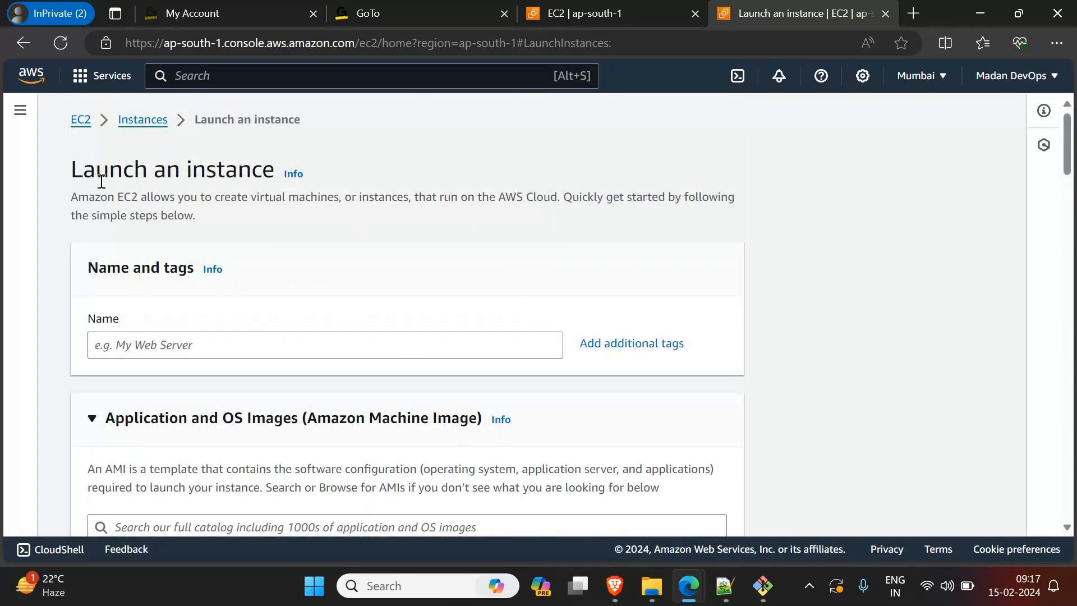
left_click_drag(248, 196, 353, 201)
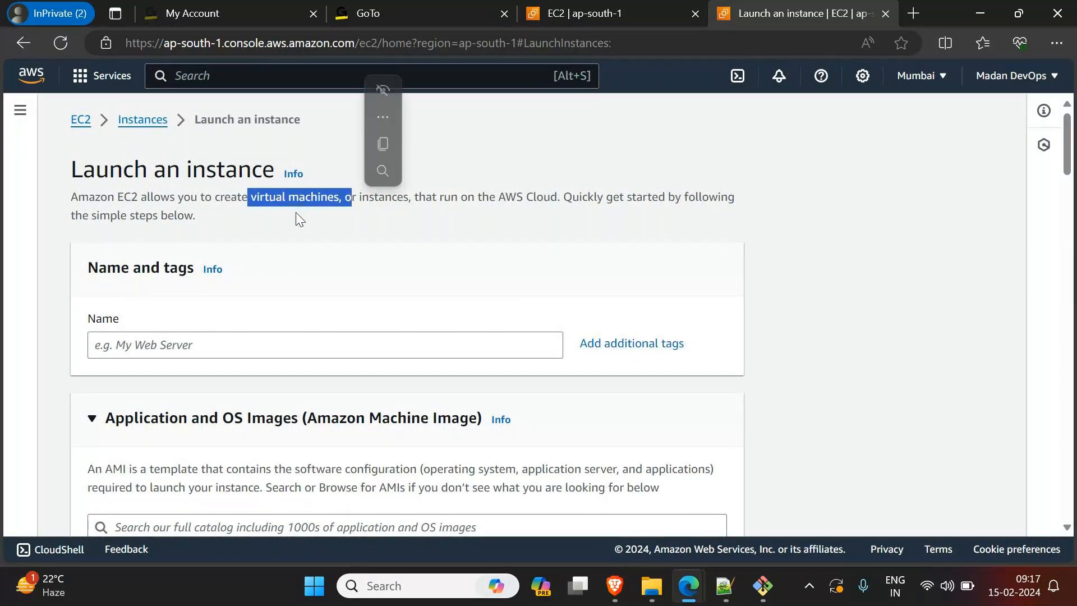
scroll(253, 219, "down", 1)
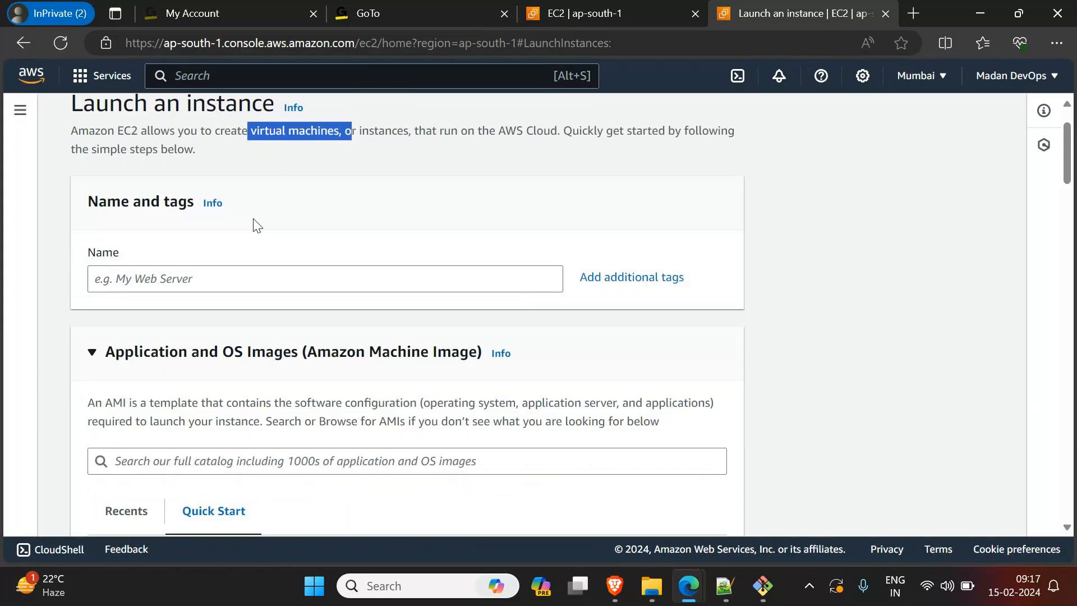
scroll(256, 224, "down", 4)
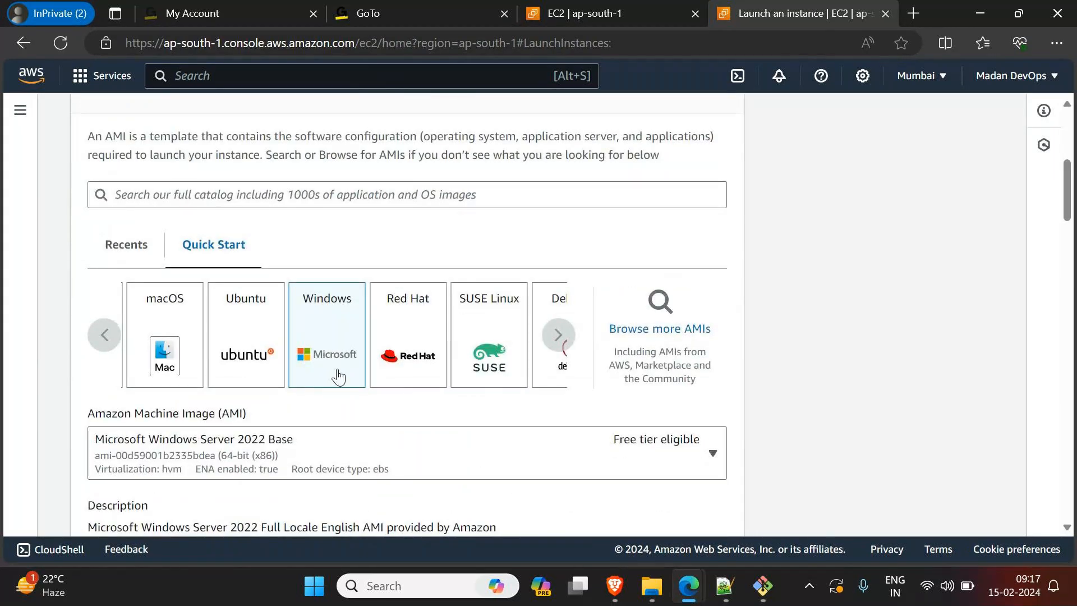
scroll(314, 292, "up", 4)
scroll(337, 365, "down", 2)
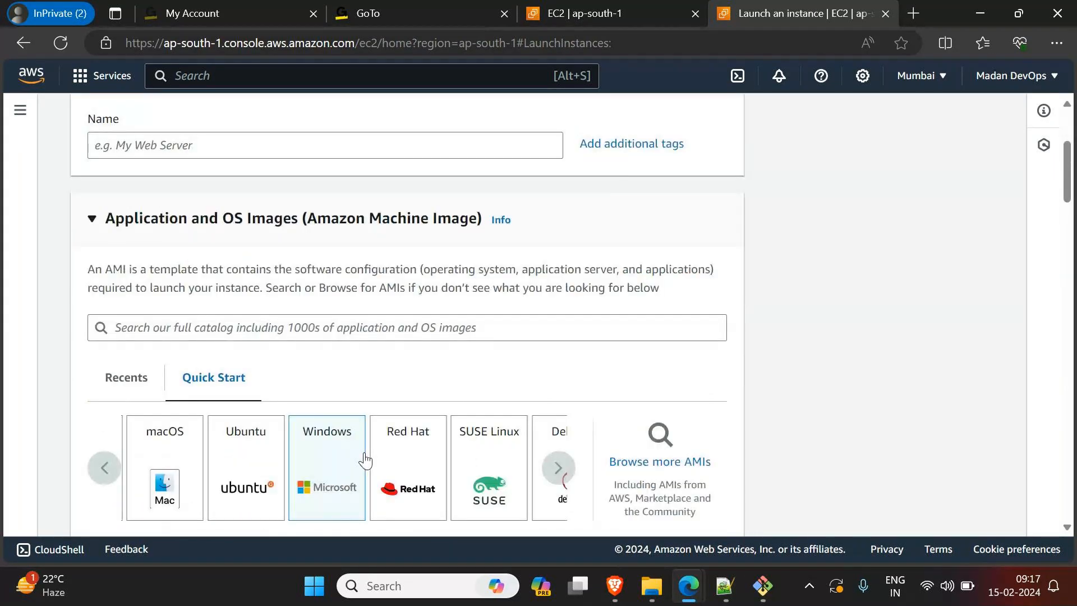
Step: Switch to Notepad++ and add "When we create a EC2 instance and Windows Image if selected , we get:" at the end, after a blank line
key("alt+Tab")
left_click(817, 363)
key("Return")
key("Return")
type("When we instal")
key("BackSpace")
key("BackSpace")
key("BackSpace")
key("BackSpace")
key("BackSpace")
key("BackSpace")
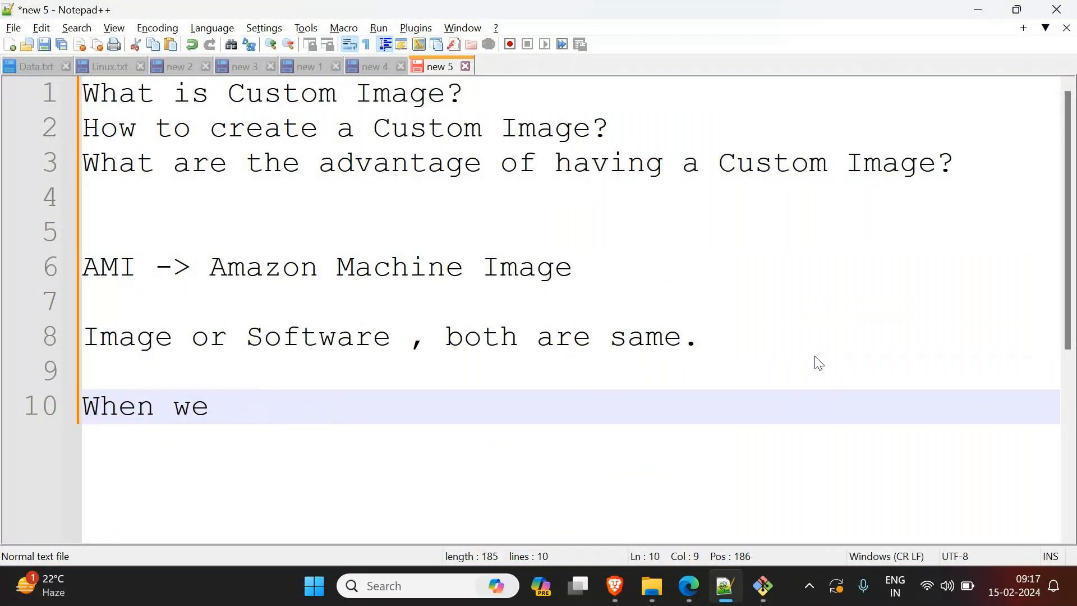
type("create a E")
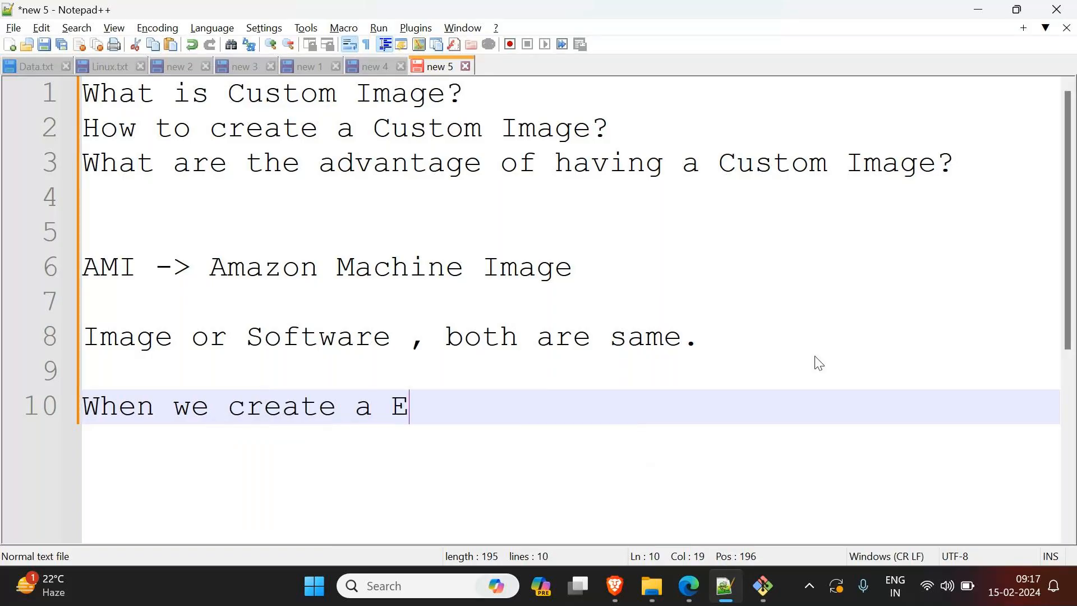
type("C2 insta")
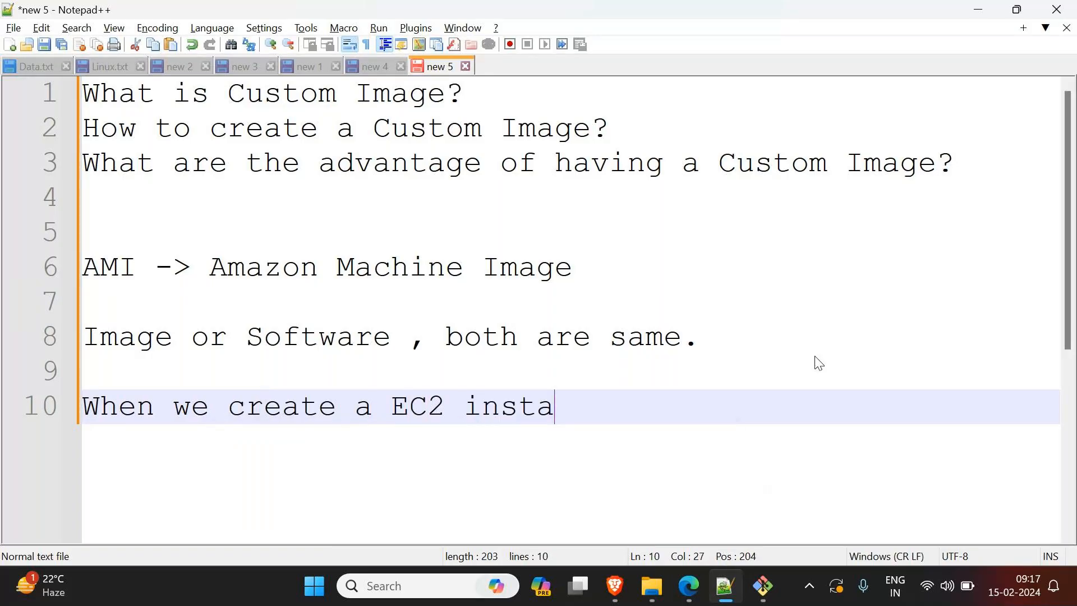
type("nce and ")
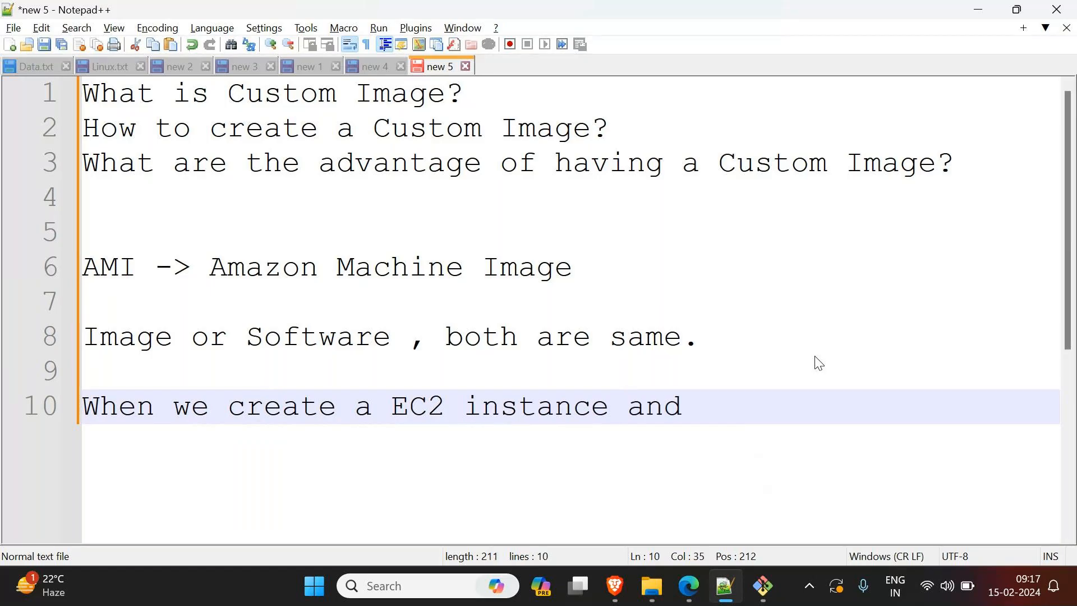
type("Wino")
key("BackSpace")
type("dows")
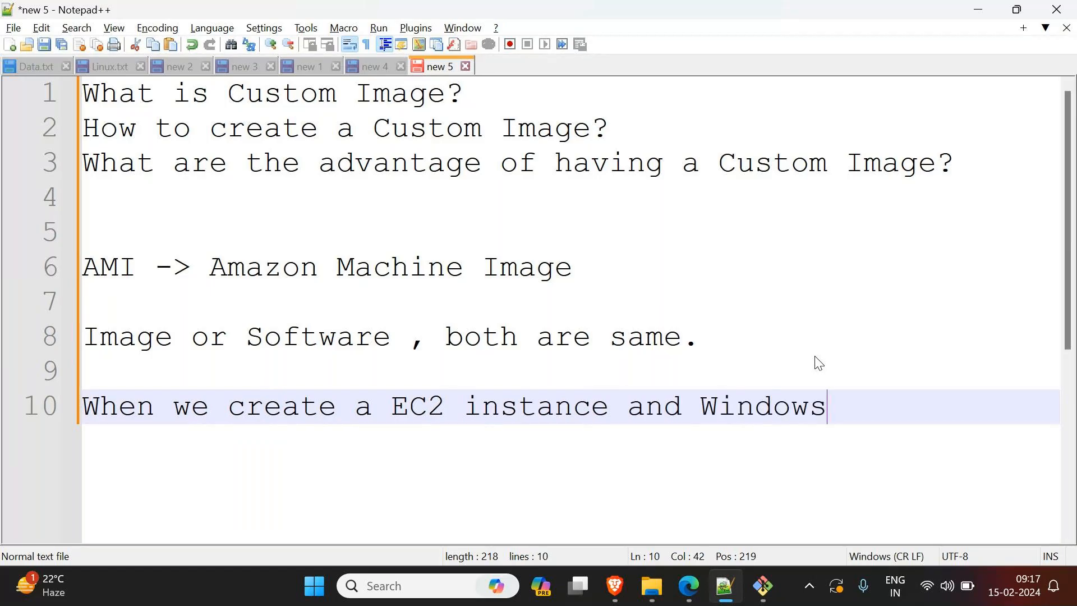
type(" Image i")
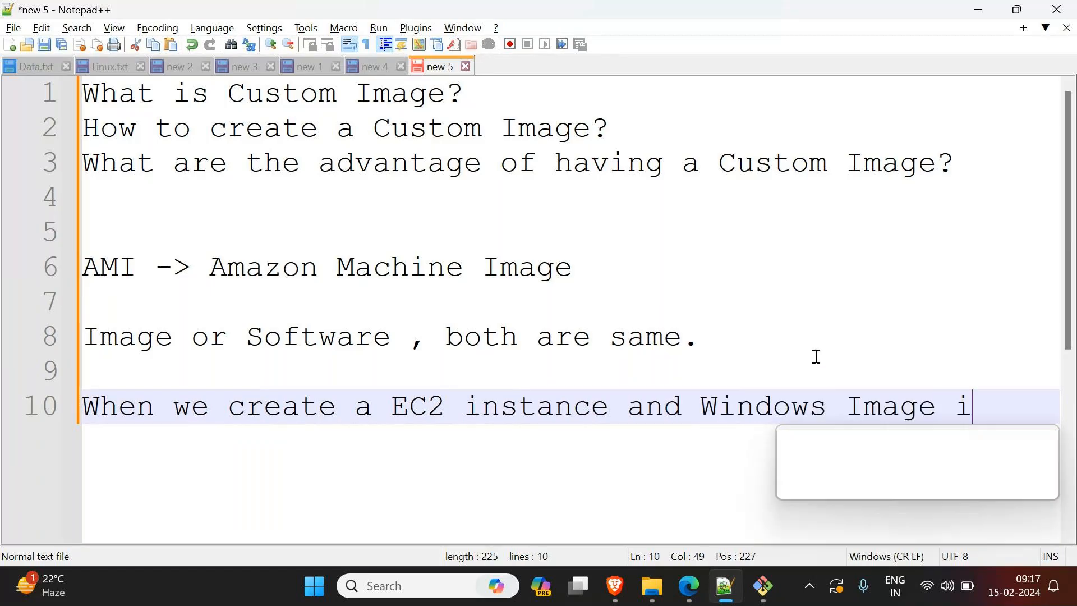
type("f  selection")
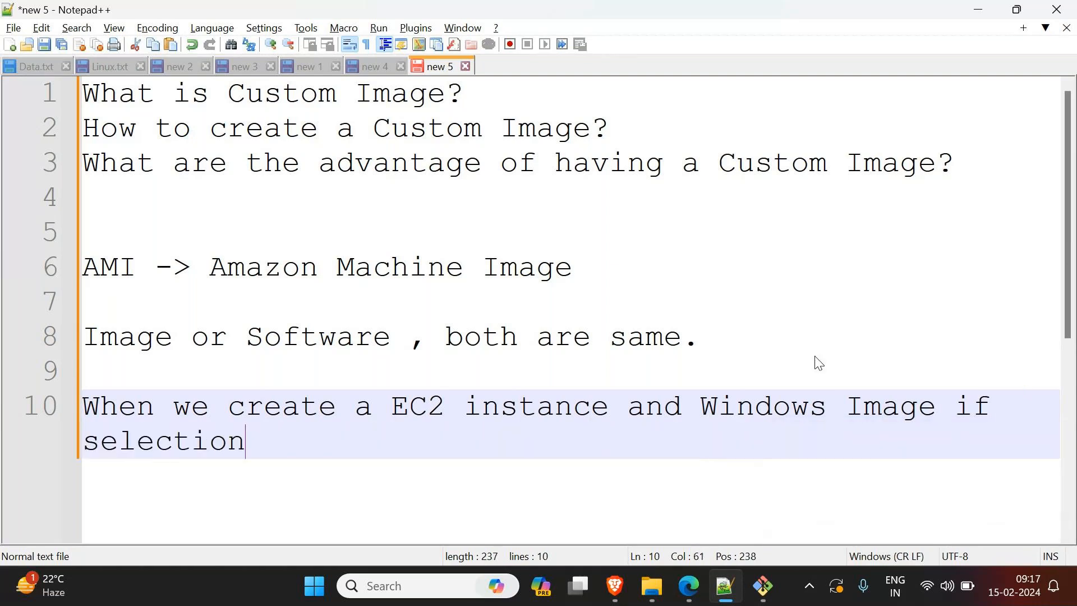
key("BackSpace")
key("BackSpace")
key("BackSpace")
type("ed")
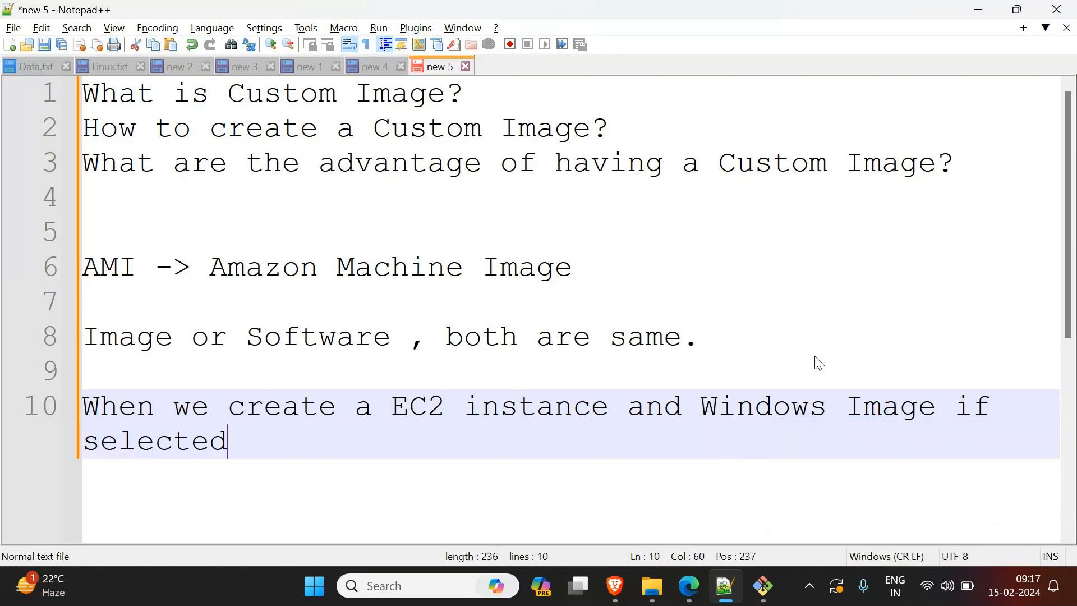
type(" , we get:")
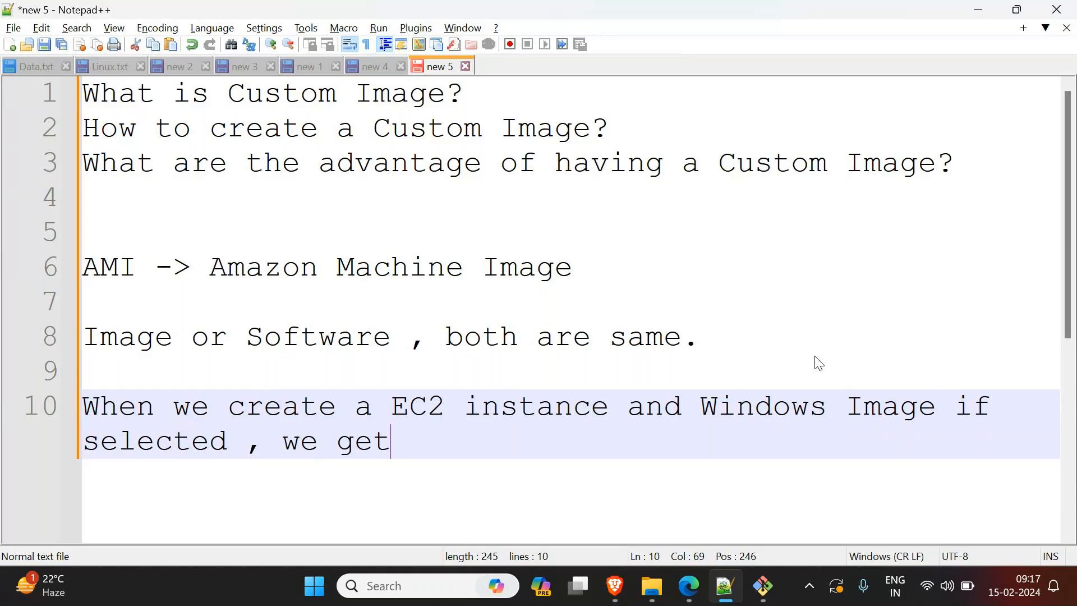
key("Return")
key("Return")
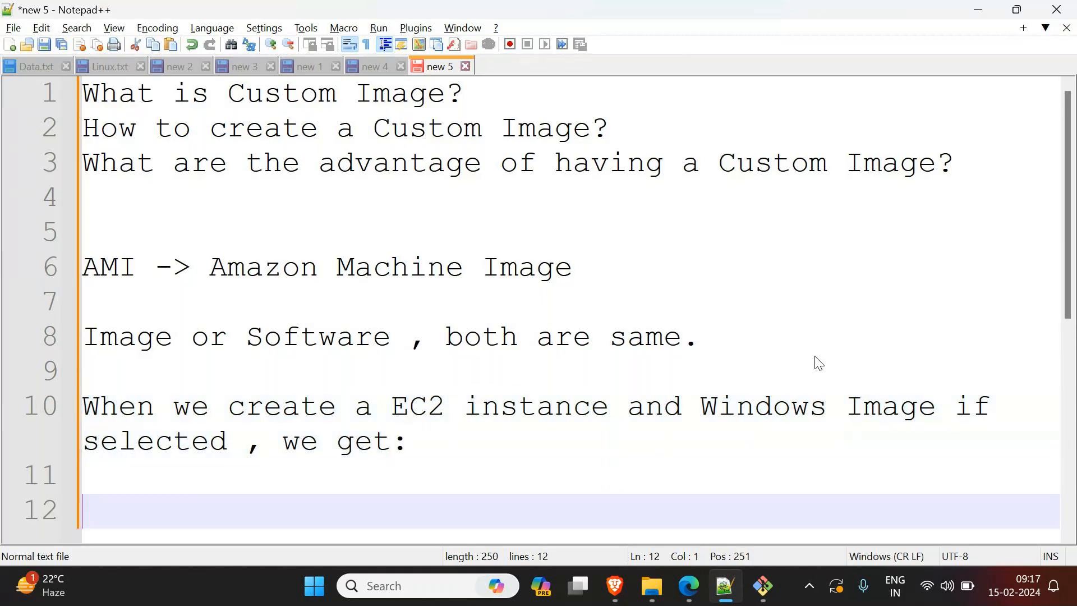
Step: Add the line "A virtual machine running with Windows OS" below it, and highlight "Windows Image" in the line above
key("Up")
type("A v")
type("tual machin")
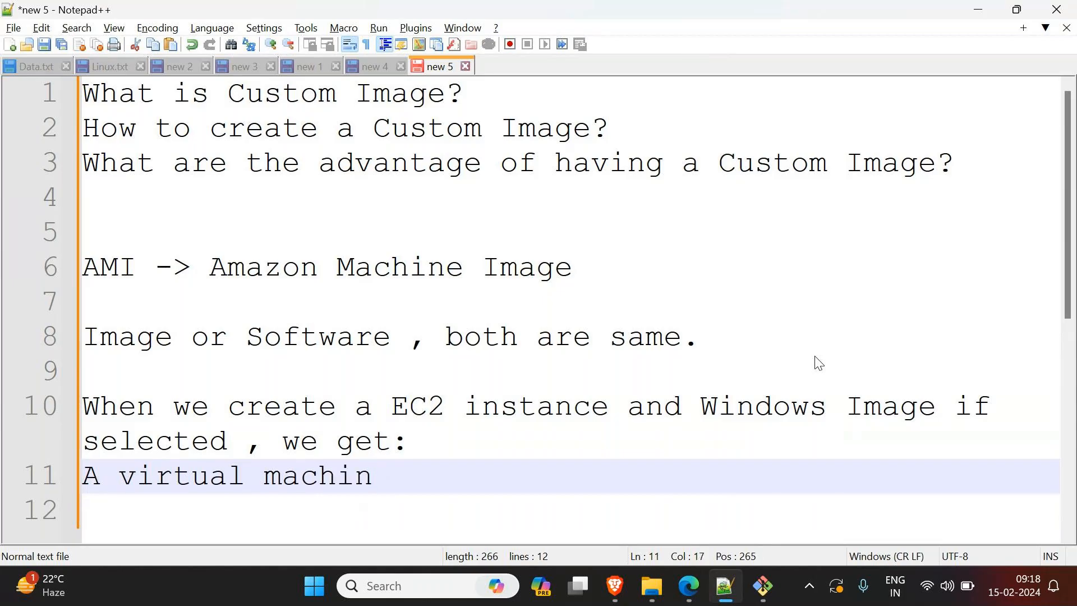
type("e runni")
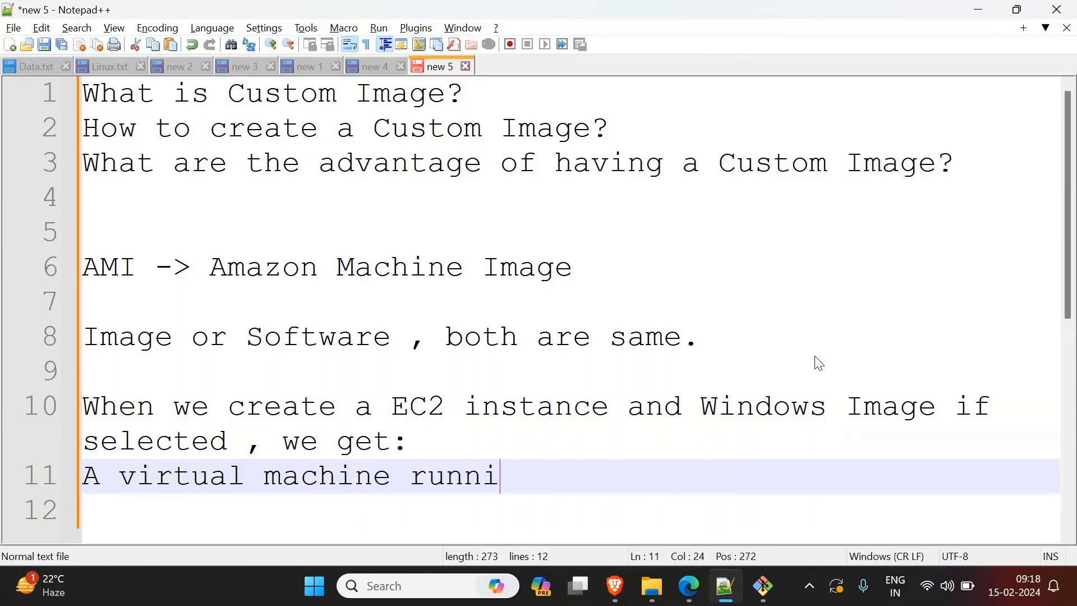
type("ng with Windows ")
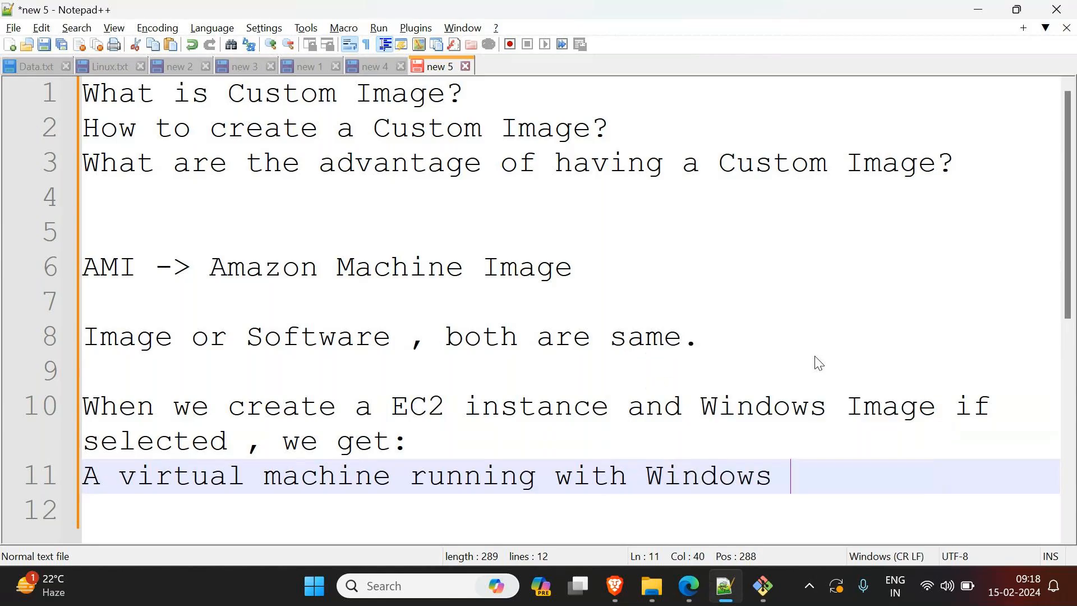
type("OS")
left_click_drag(702, 406, 937, 420)
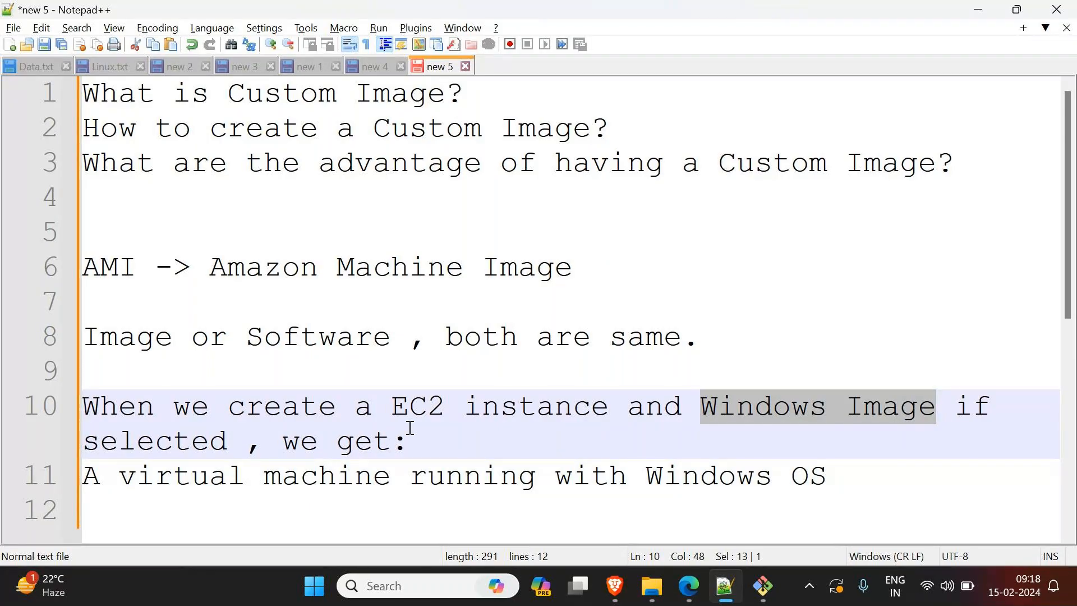
Step: Insert "In one of the Data Center, " at the start of the virtual machine line and make its "A" lowercase
left_click(91, 484)
type("In one of the D")
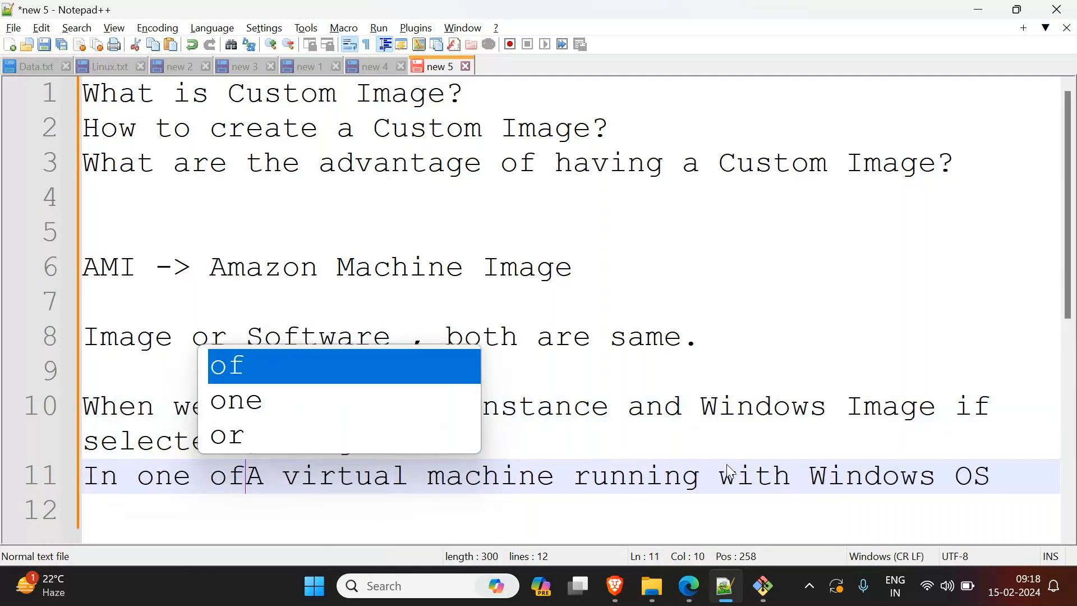
type("ata Cent")
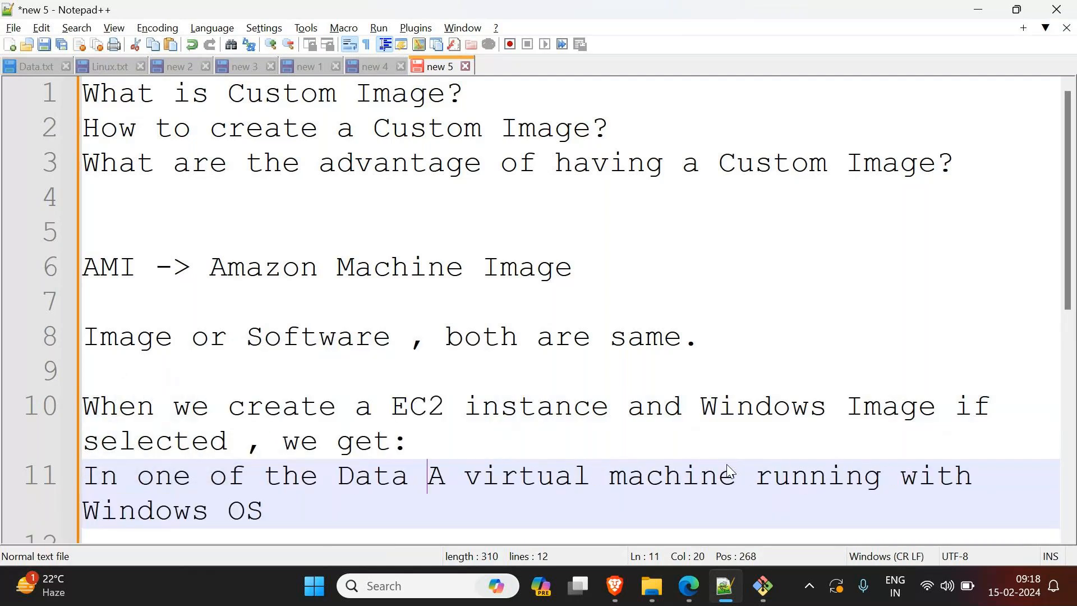
type("er,")
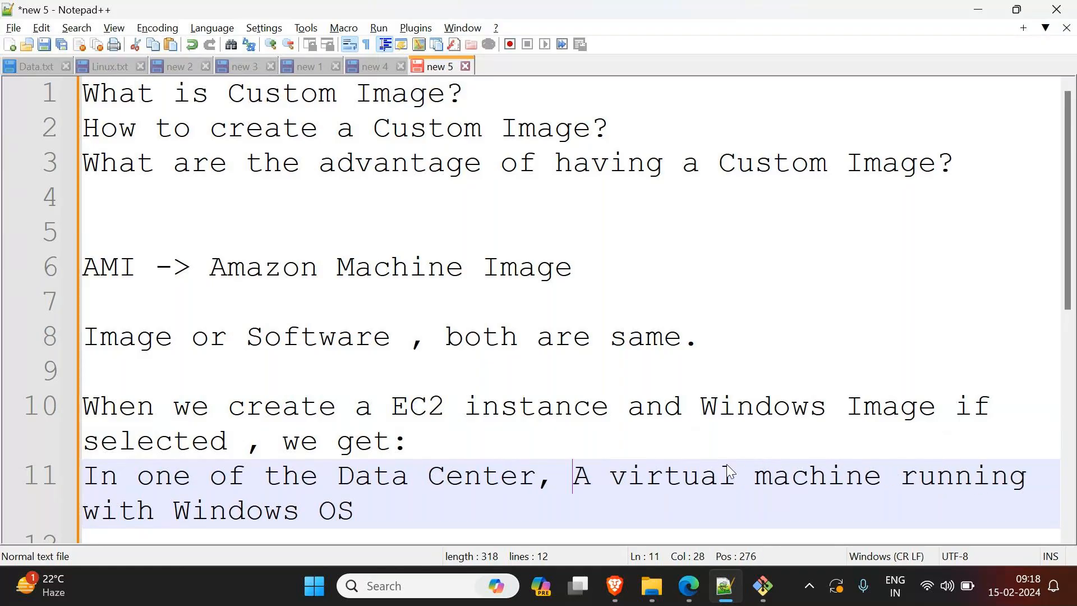
key("Delete")
type("a")
key("Escape")
Step: Insert "will be" before "running" in the virtual machine line and end the sentence with a period
left_click(905, 477)
type("will be")
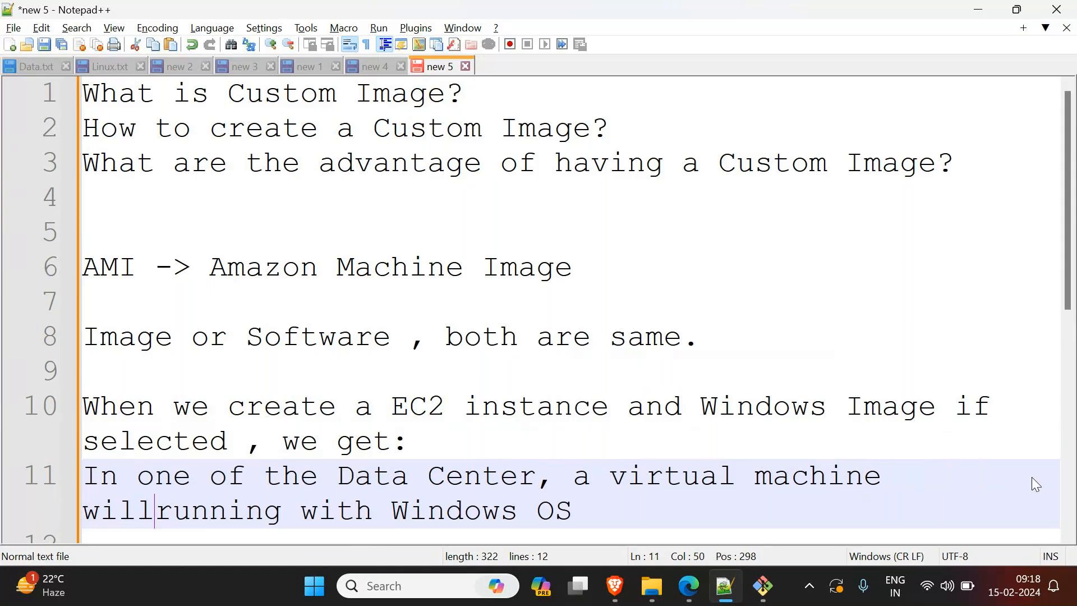
left_click(519, 512)
type(".")
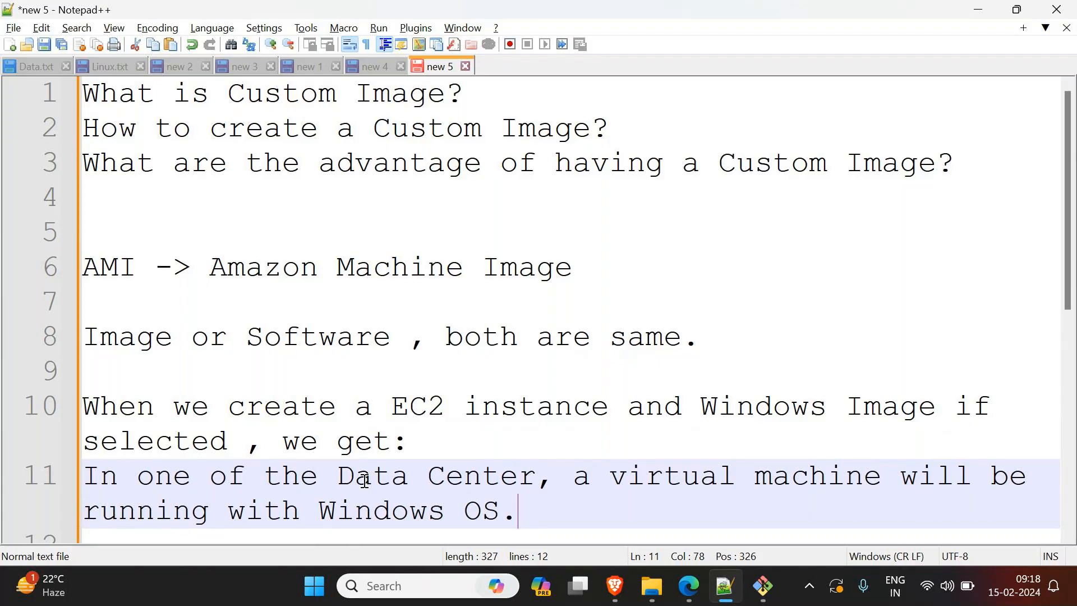
Step: Highlight the data center and virtual machine wording and "Windows Image" in the notes to point them out
left_click_drag(340, 477, 481, 490)
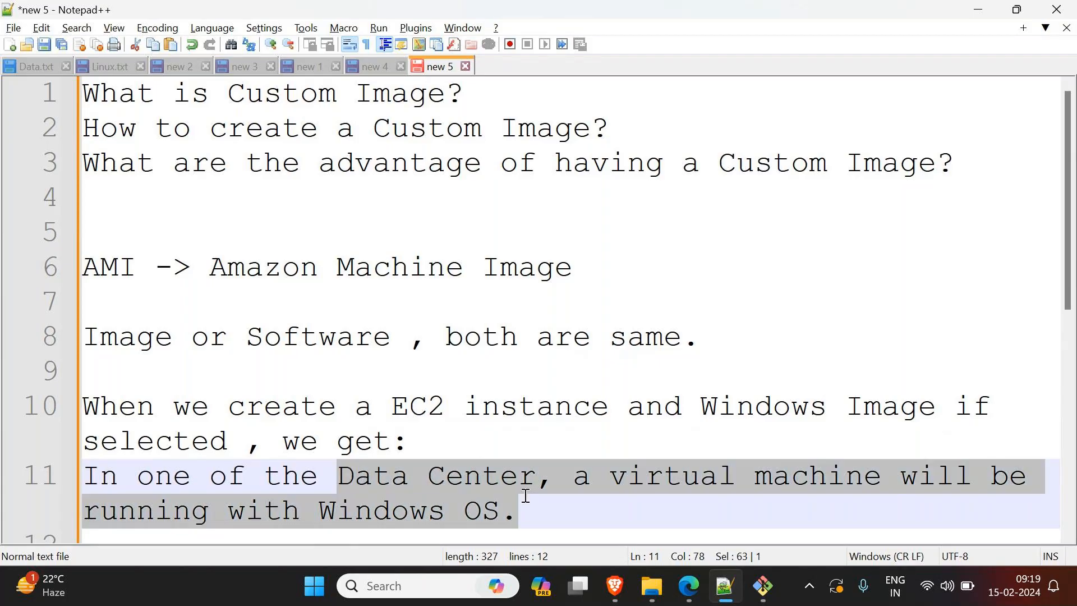
left_click(556, 478)
left_click_drag(610, 486, 875, 494)
left_click_drag(712, 408, 931, 414)
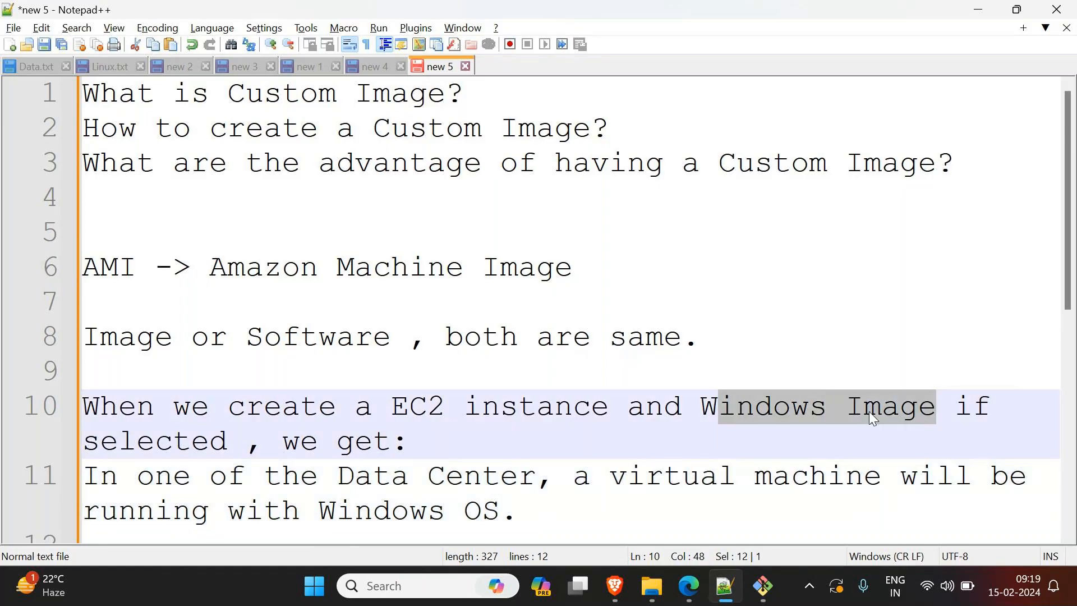
left_click(815, 409)
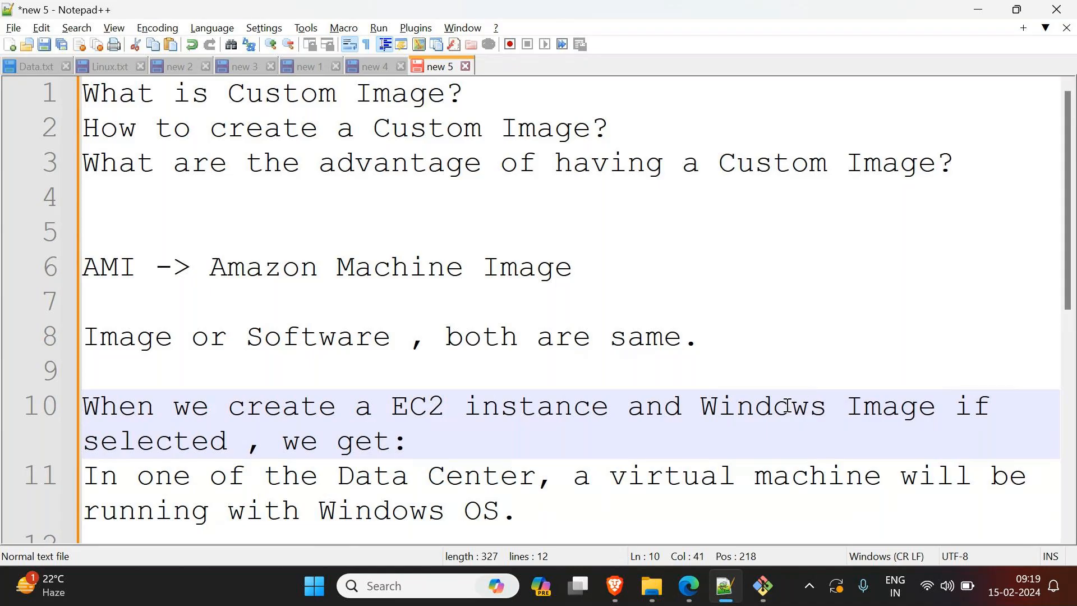
left_click_drag(699, 408, 929, 420)
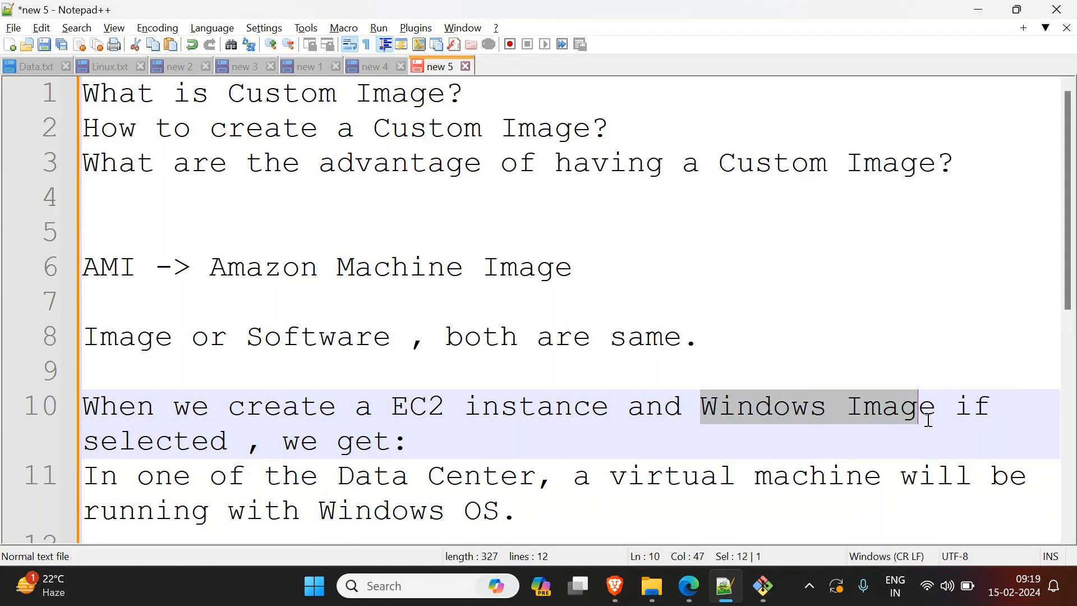
Step: Add three line breaks after the sentence about the virtual machine running with Windows OS
left_click(686, 494)
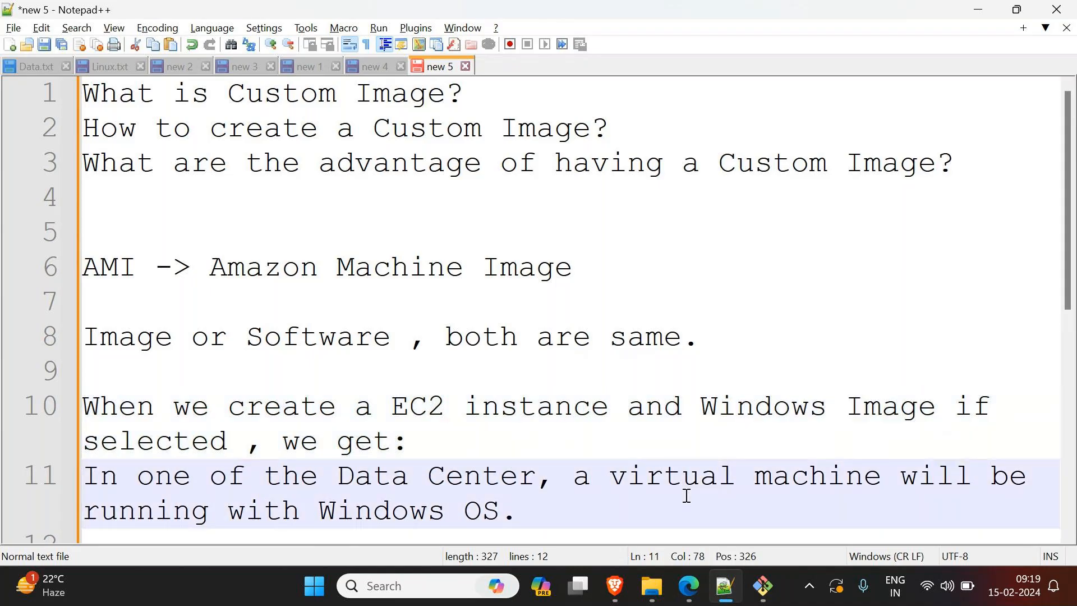
key("Return")
key("Return")
key("Return")
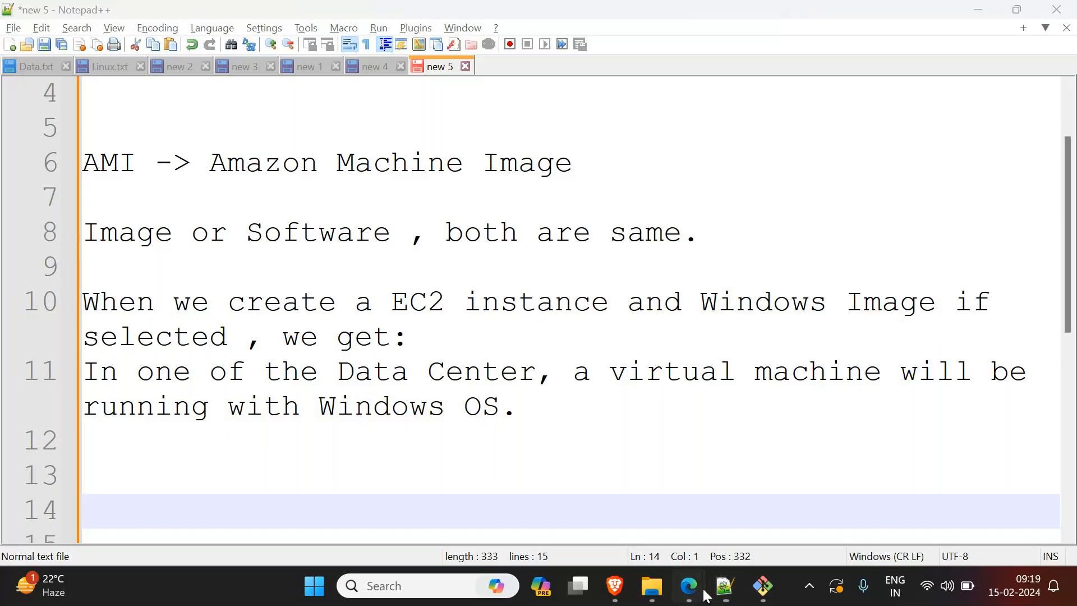
Step: Switch to the GoTo meeting window, check the meeting chat for messages, and return to the notes
mouse_move(689, 586)
left_click(682, 524)
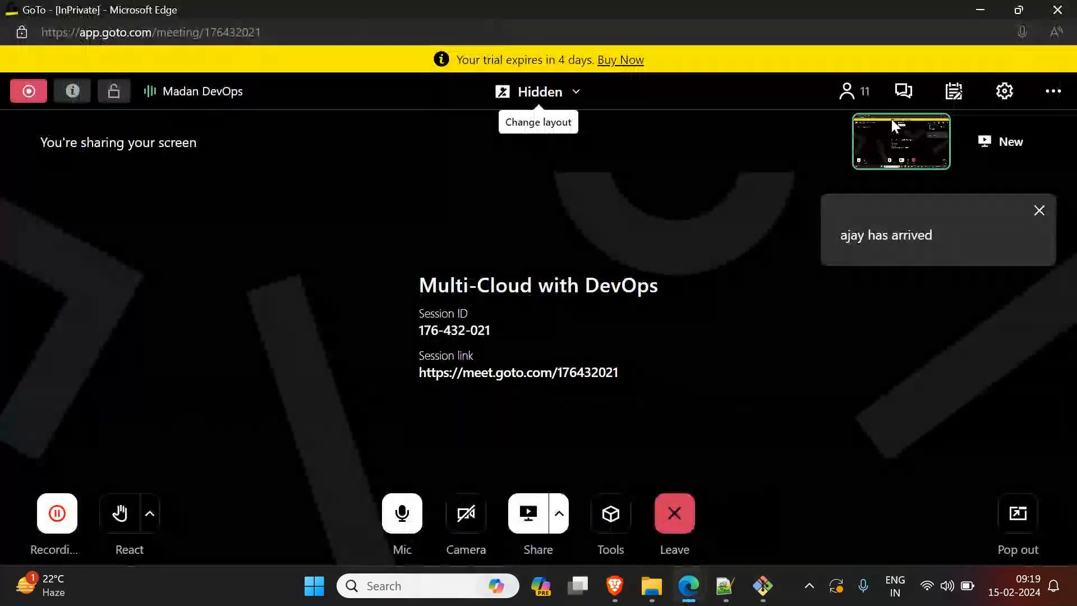
left_click(910, 95)
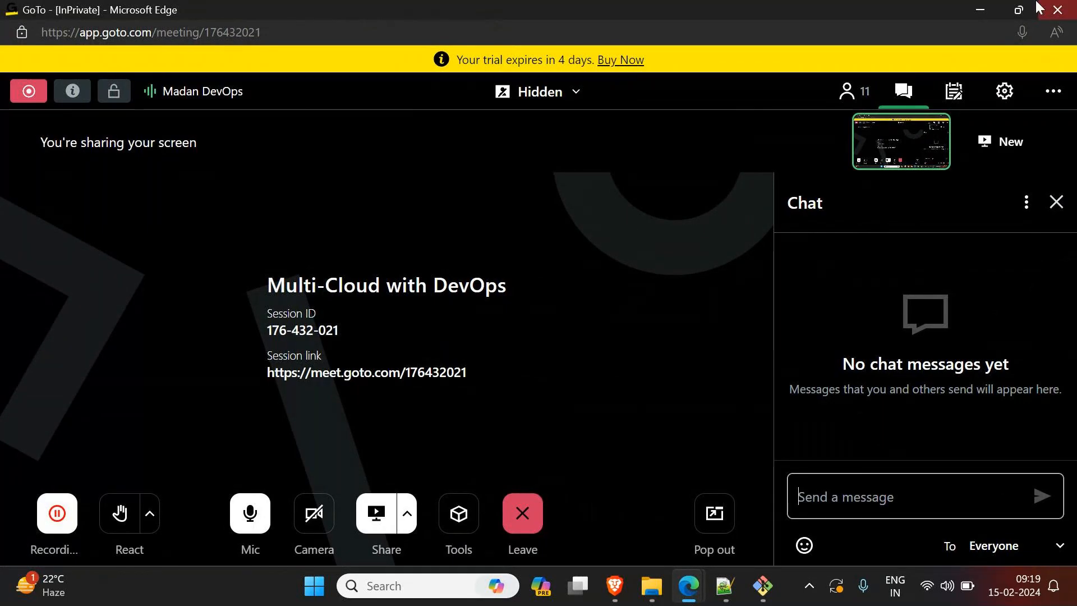
left_click(983, 7)
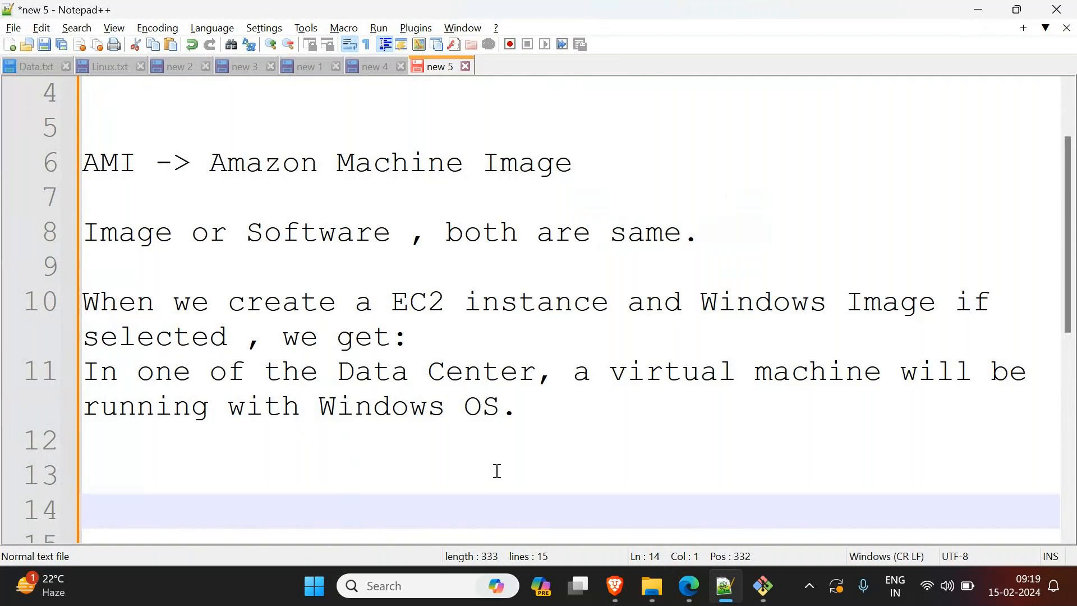
Step: Highlight "Windows Image" in the notes and add the line "Ubuntu OS" below the virtual machine sentence, after a blank line
left_click_drag(702, 303, 936, 303)
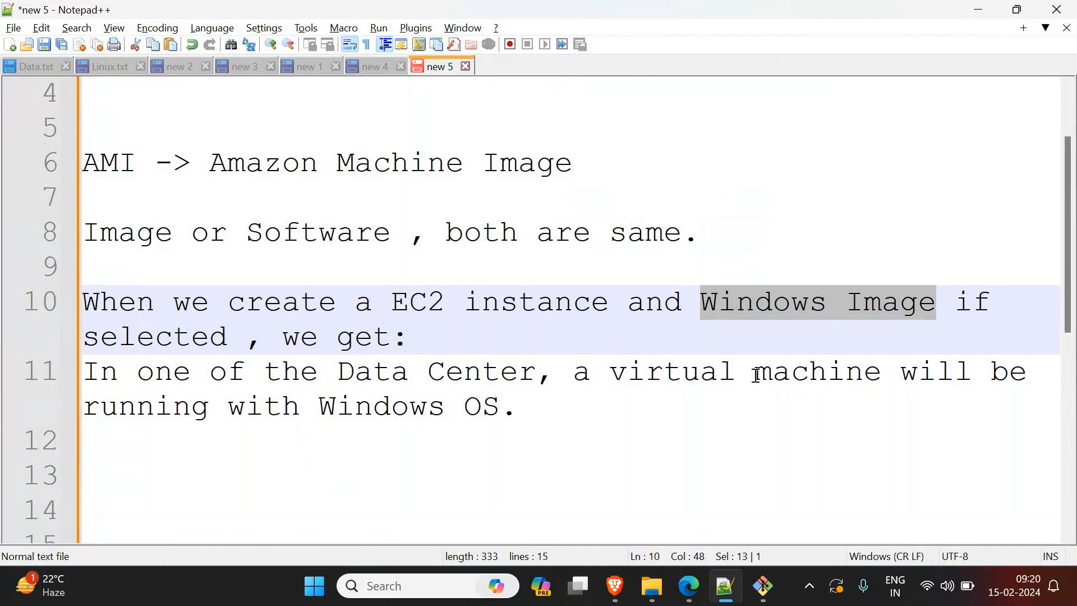
left_click(609, 443)
key("Return")
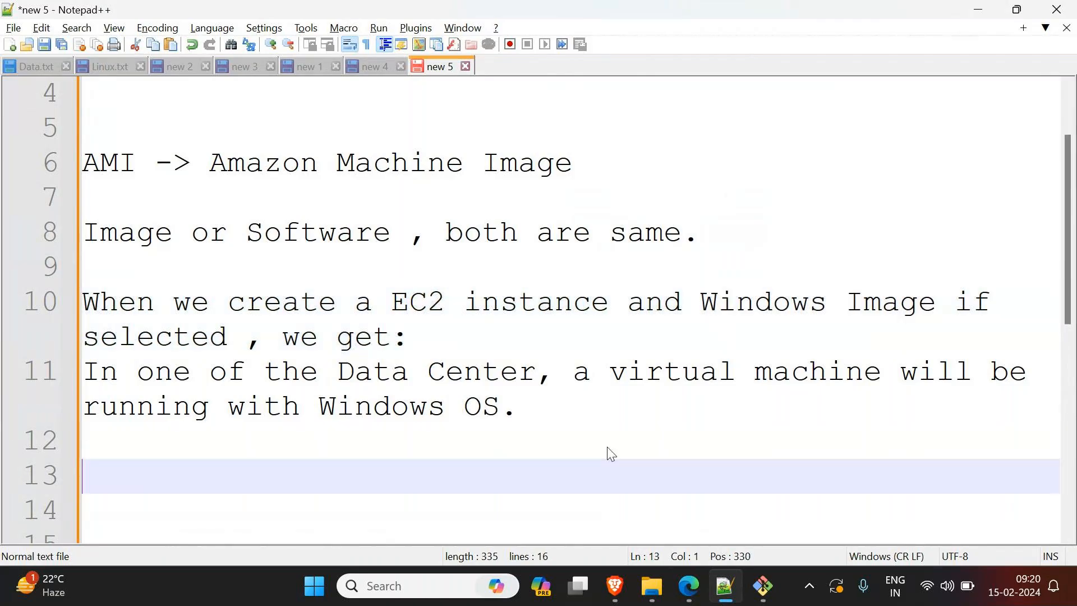
type("Ubunu")
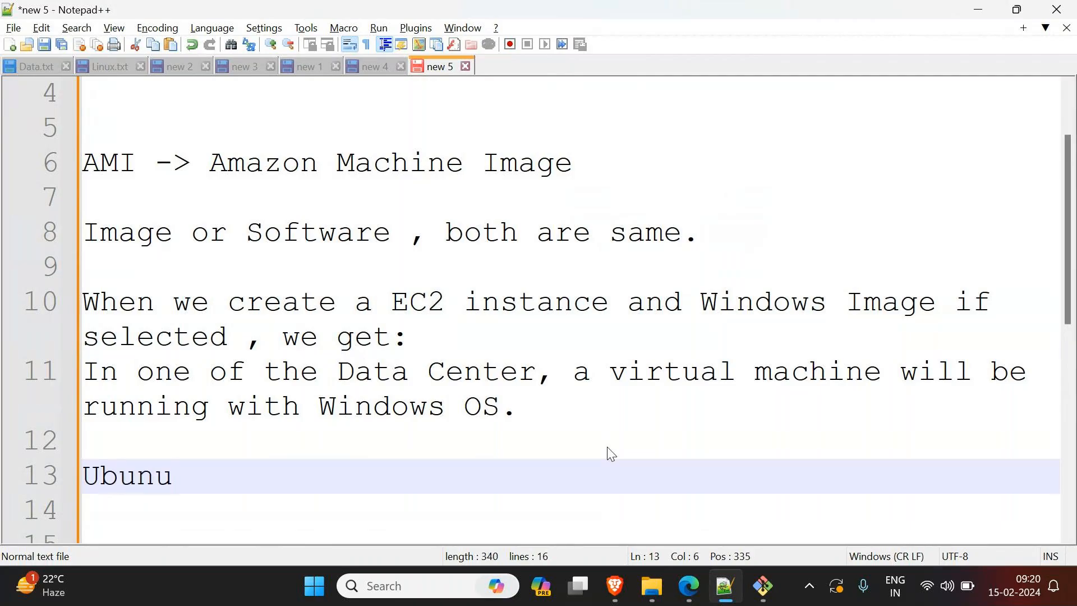
key("BackSpace")
type("tu OS")
key("Return")
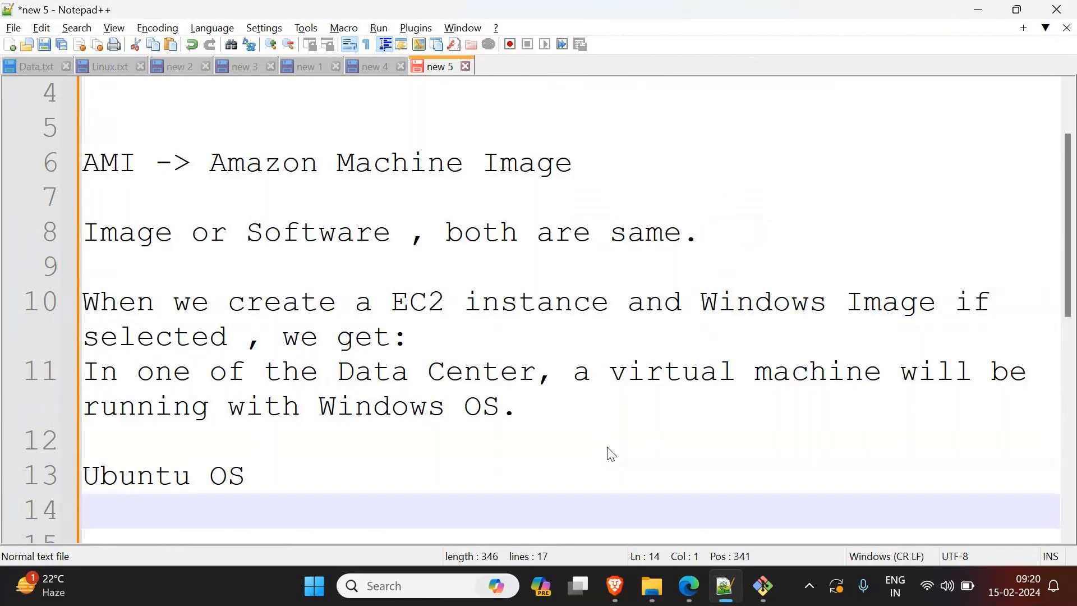
Step: Add the line "Installed Apache WebServer" below "Ubuntu OS"
type("Installed Apache WebServer")
key("Return")
type("We")
key("BackSpace")
key("BackSpace")
key("BackSpace")
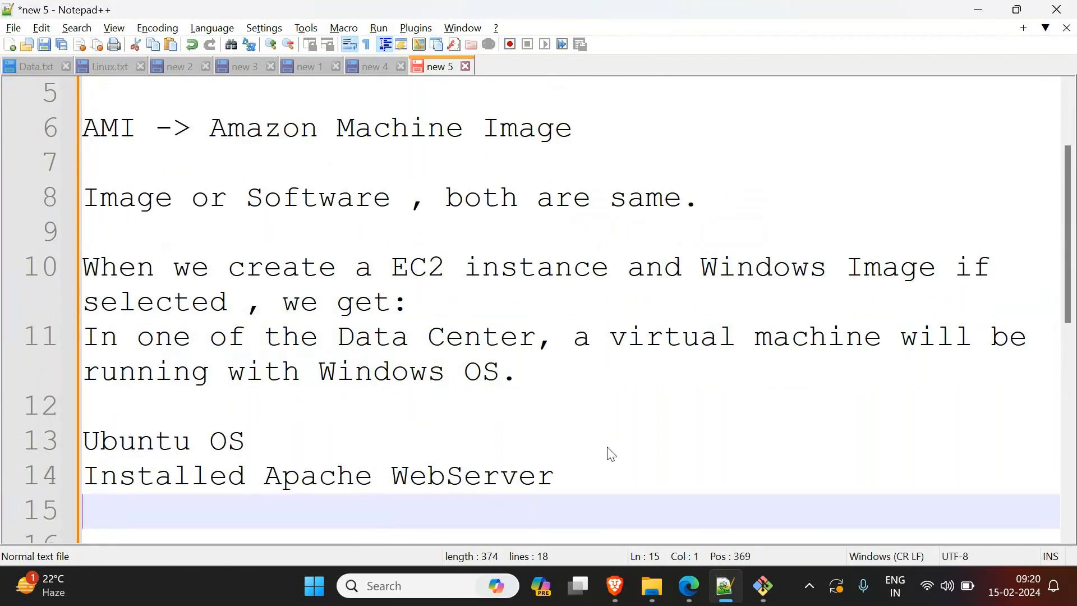
Step: Add the line "Installed Unzip software" below the Apache line
type("Install")
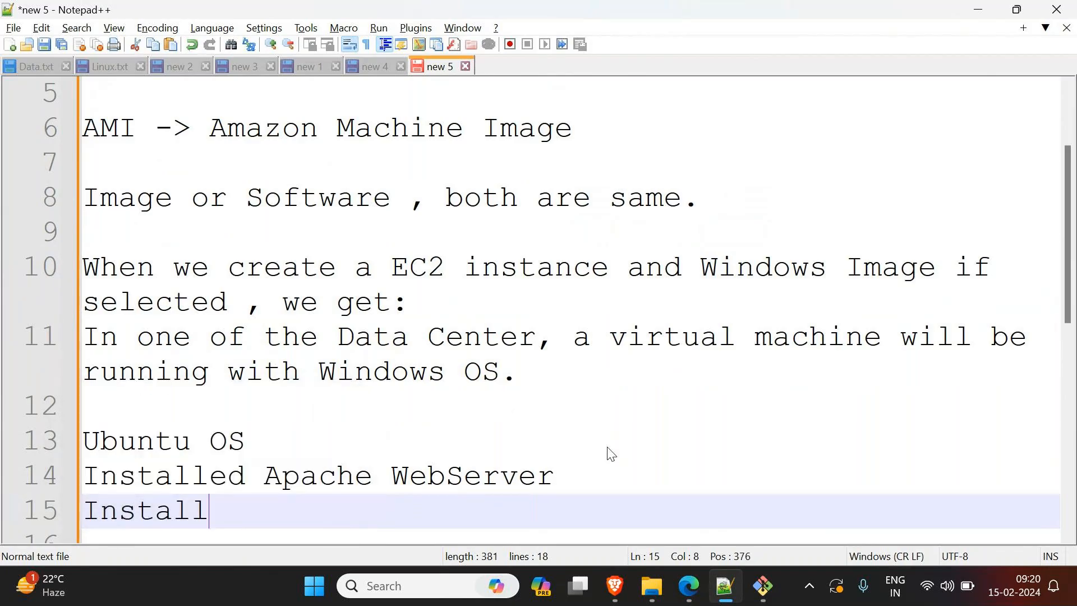
type("ed Un")
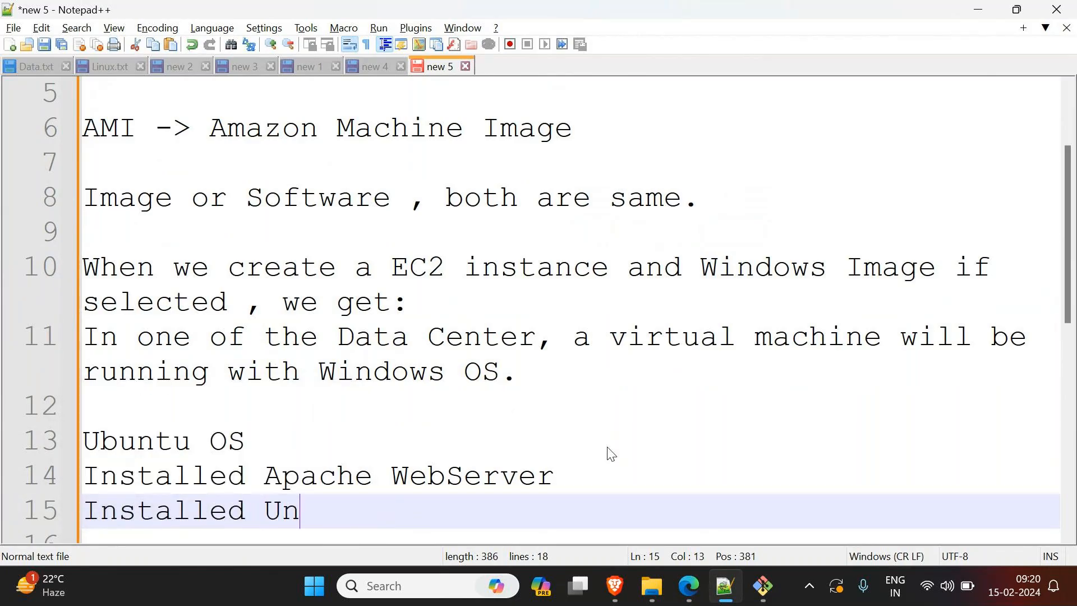
type("zip software")
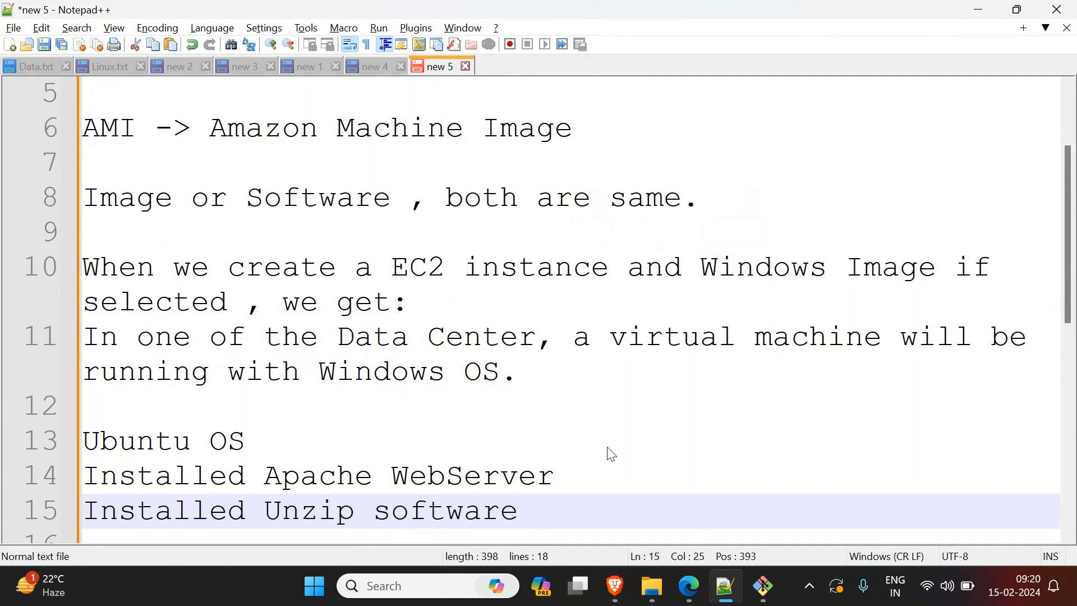
Step: Add the line "Deployed the Web application" below the Unzip line, followed by a blank line
key("Return")
type("D")
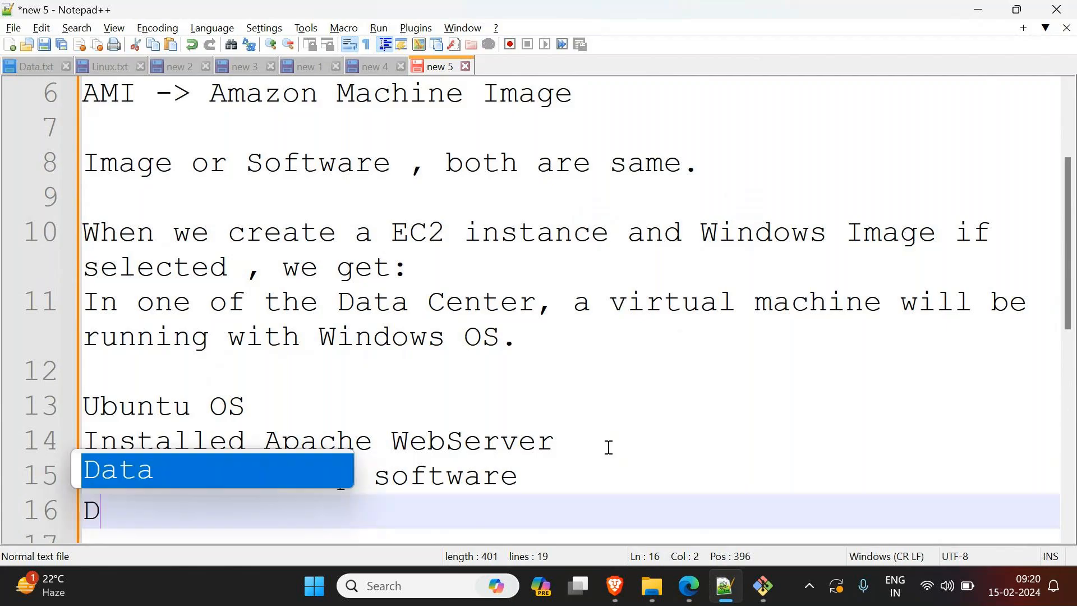
type("eployed ")
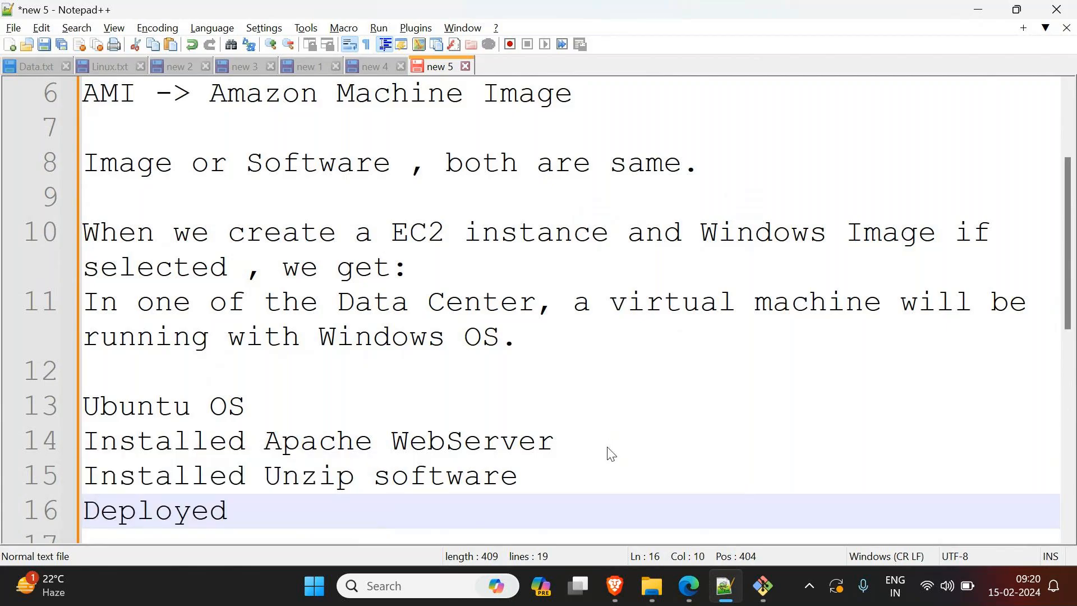
type("thhe W")
key("BackSpace")
key("BackSpace")
key("BackSpace")
key("BackSpace")
type("e Web application")
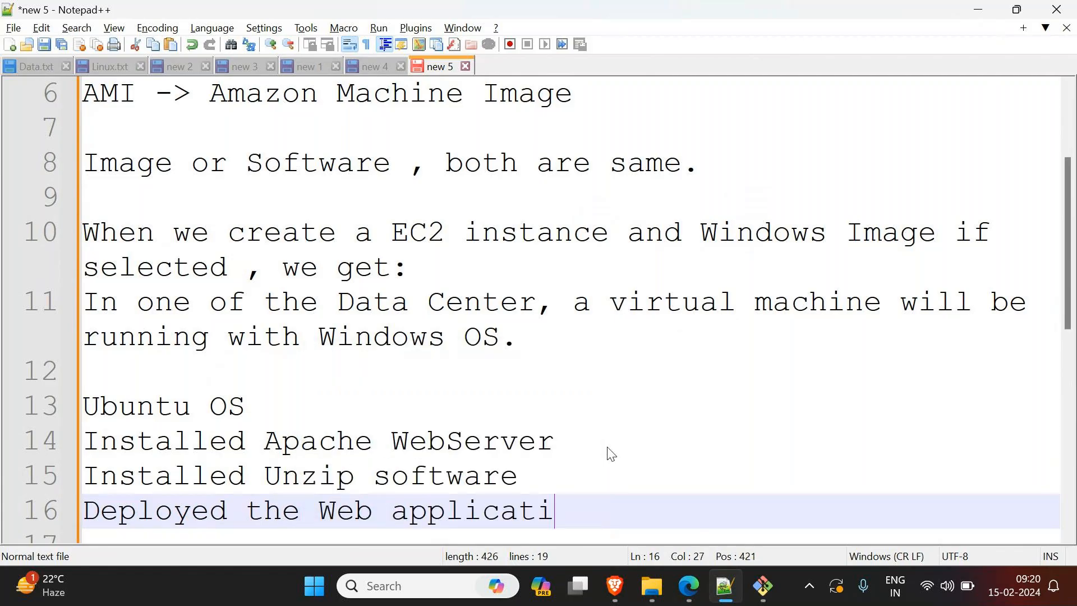
key("Return")
key("Return")
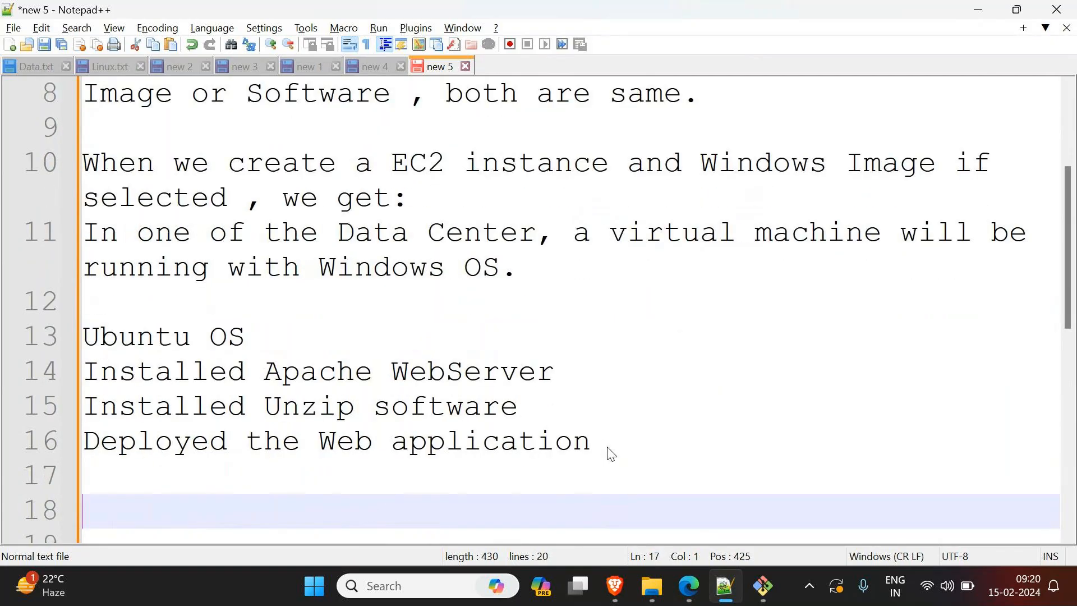
Step: Highlight "Ubuntu OS" in the notes, select the Ubuntu image on the EC2 launch page in Edge, and return to the notes
left_click_drag(246, 337, 78, 336)
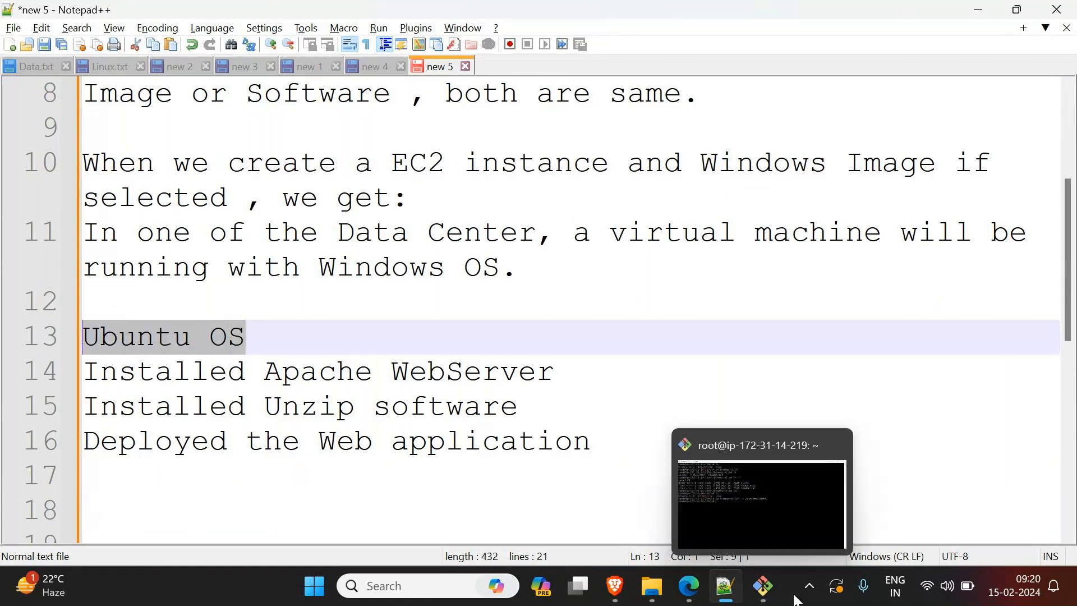
mouse_move(694, 596)
left_click(678, 547)
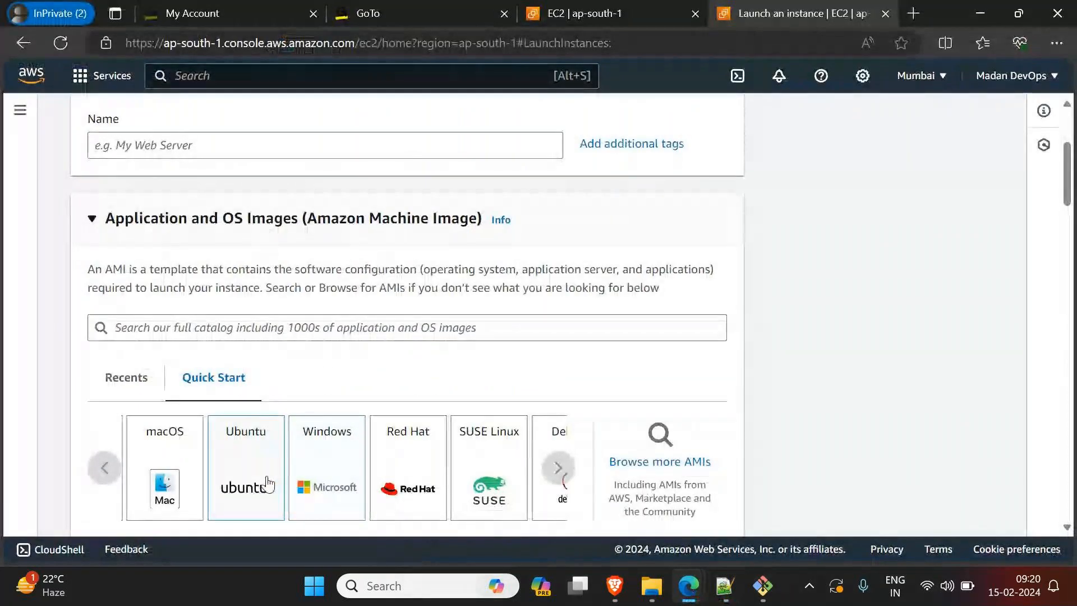
left_click(243, 475)
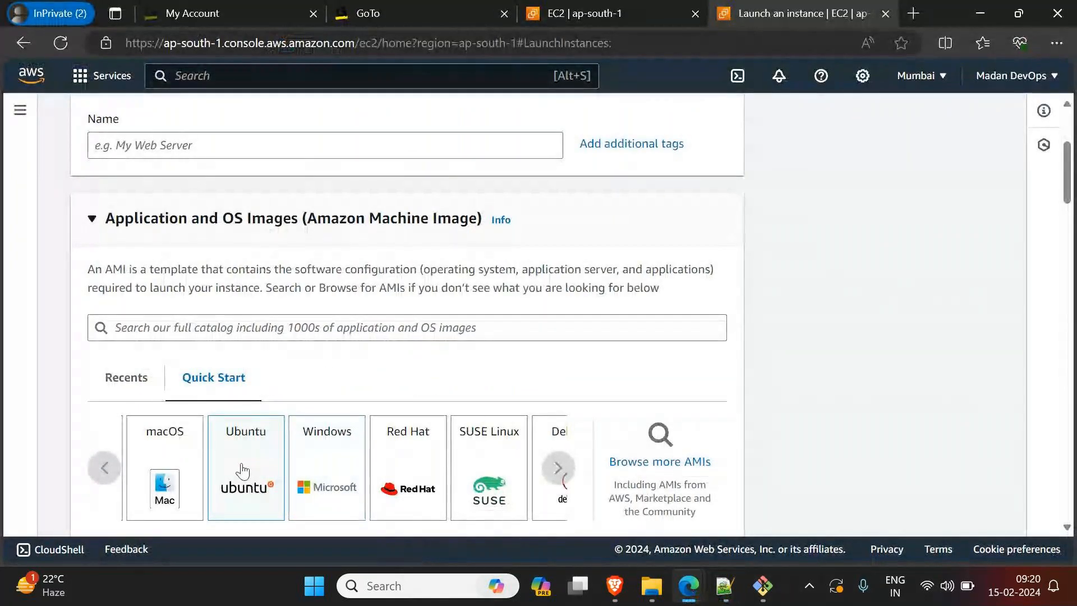
left_click(974, 16)
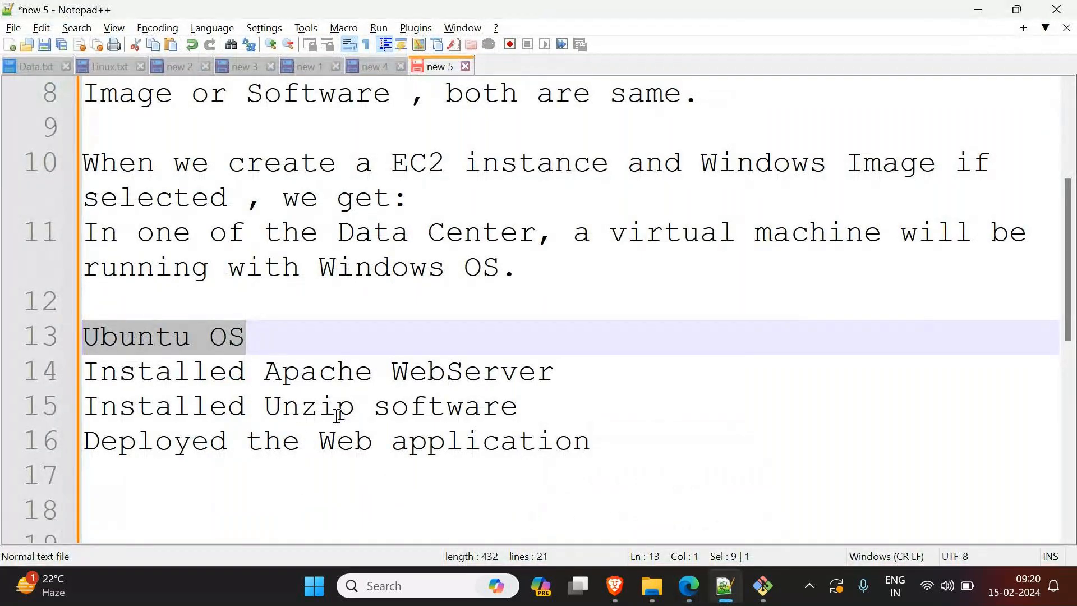
Step: Switch to the Git Bash terminal, list the home directory's contents with ls, and return to the notes
left_click(763, 586)
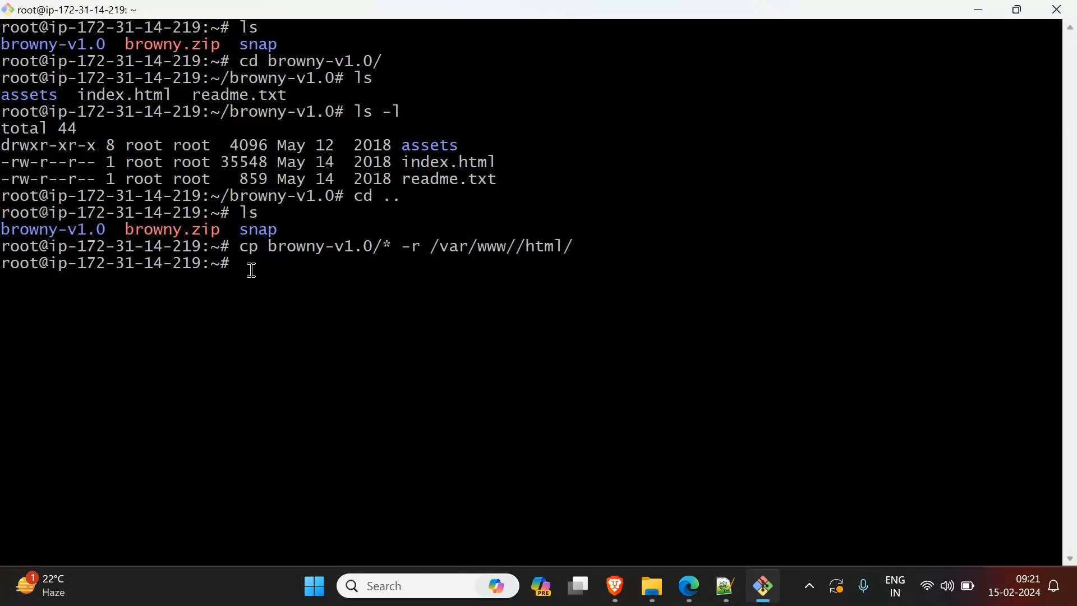
type("ls")
key("Return")
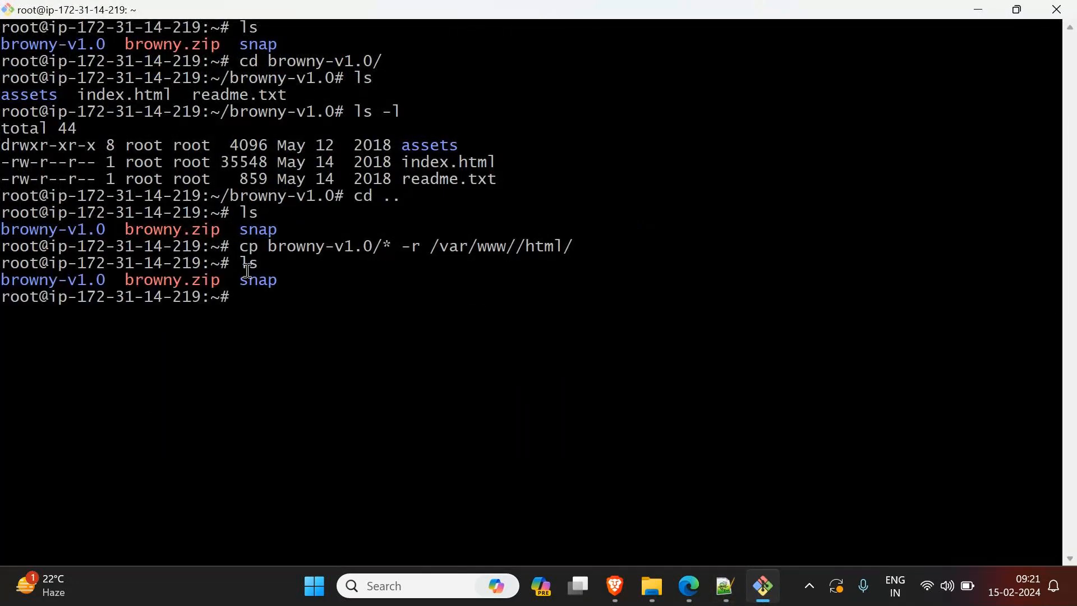
left_click(986, 12)
Step: Highlight the lines about the installed software and deployed web application, and add two line breaks after "Deployed the Web application"
left_click_drag(594, 442, 98, 441)
left_click(533, 421)
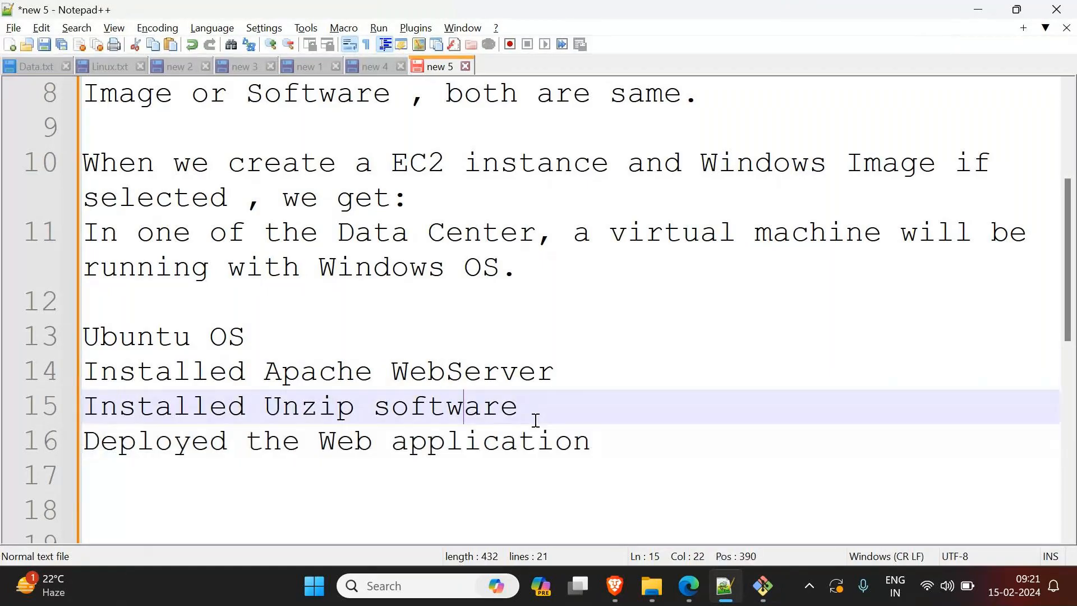
left_click_drag(591, 444, 65, 375)
left_click(160, 337)
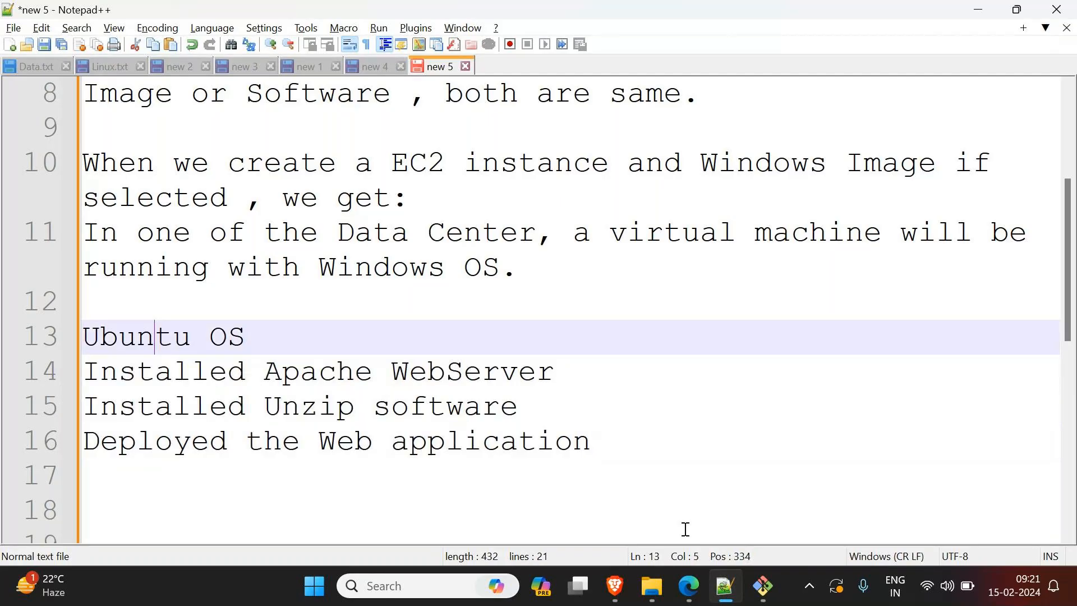
left_click(726, 452)
key("Return")
key("Return")
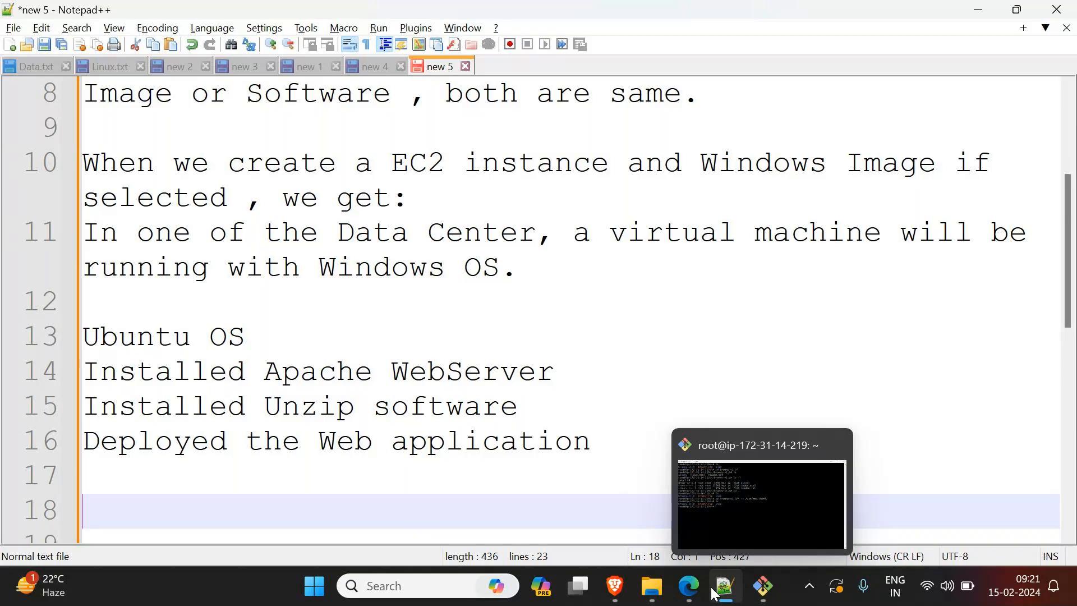
Step: Open 3.110.191.158 in a new Edge tab, look through the Browny website, and return to the notes
mouse_move(693, 592)
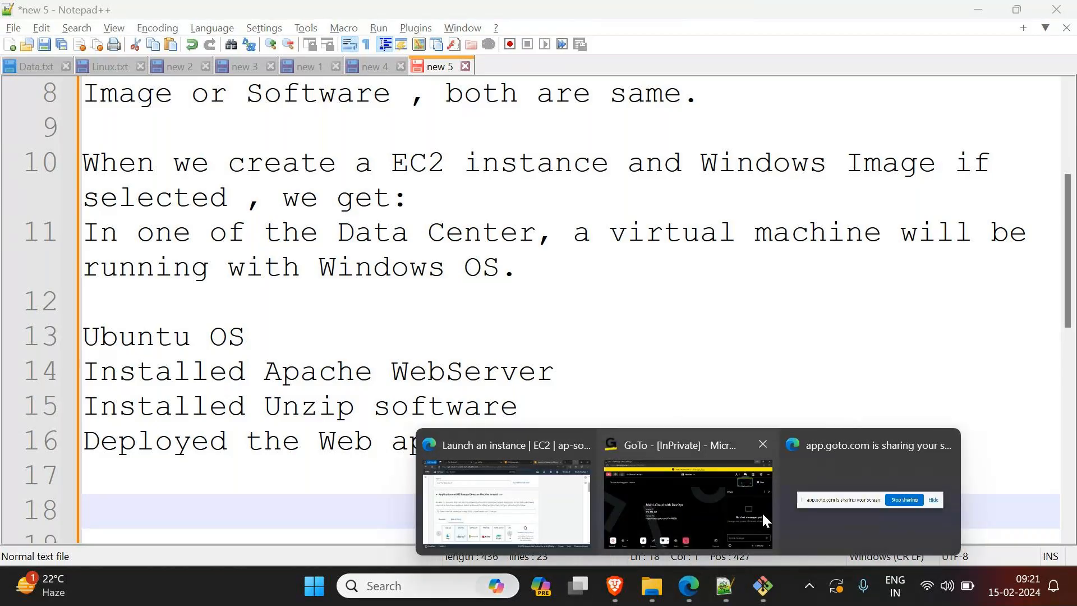
left_click(544, 495)
key("ctrl+t")
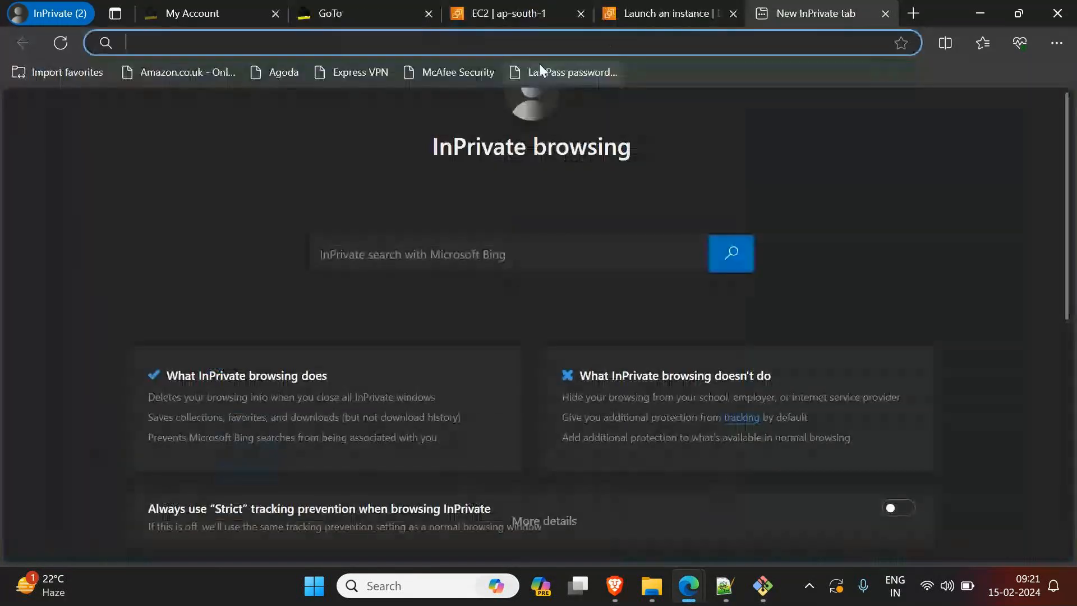
type("3.110.191.158")
key("Return")
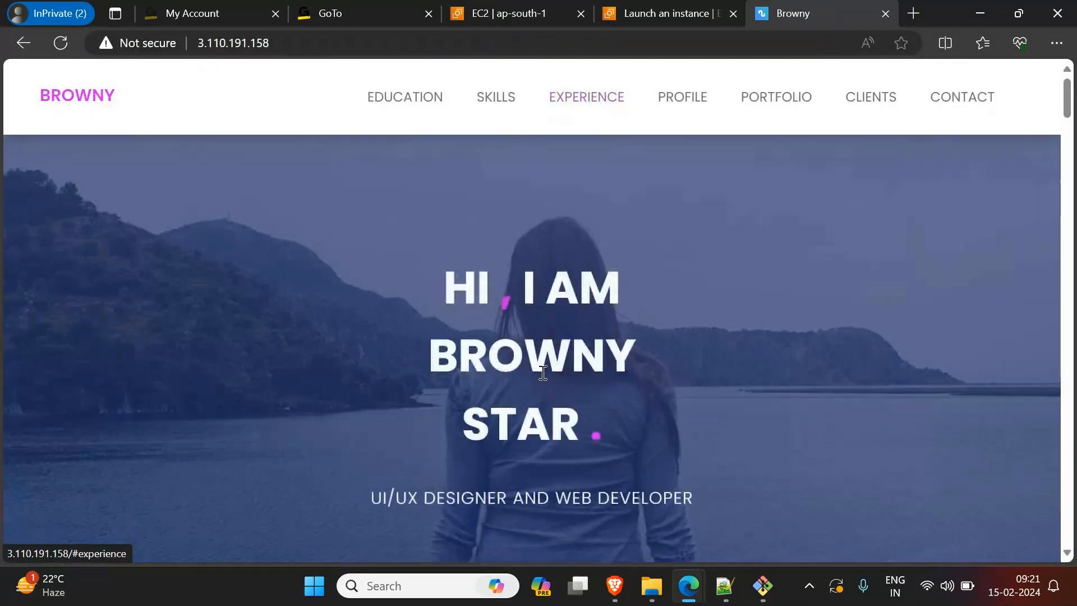
scroll(536, 373, "down", 10)
scroll(514, 386, "down", 10)
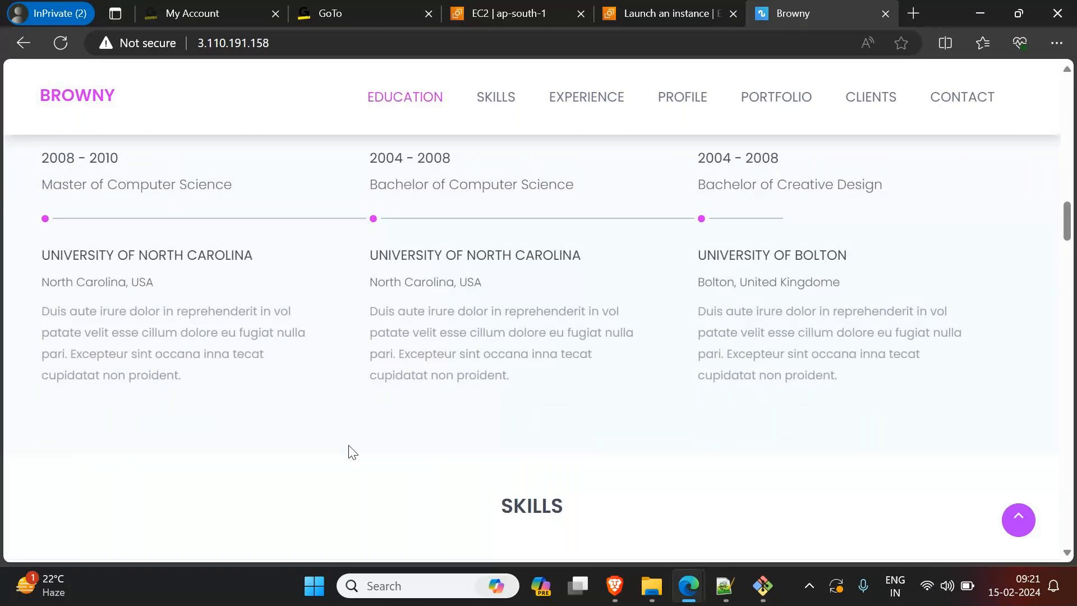
left_click(979, 14)
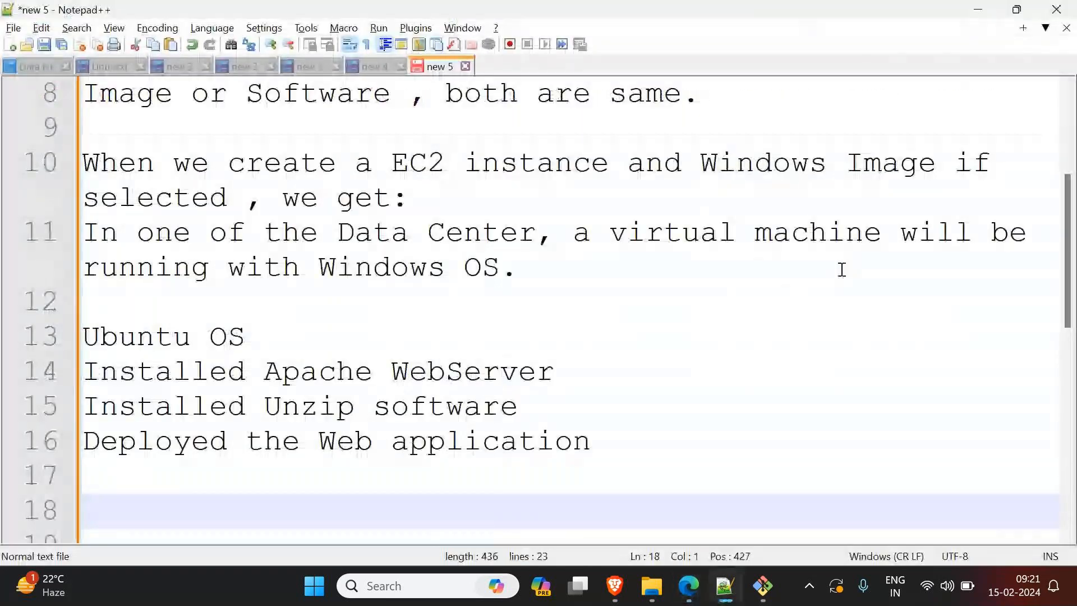
Step: Add the line "Client approves and requests to deploy this application on 100 Servers." to the notes, followed by two line breaks
type("Client ")
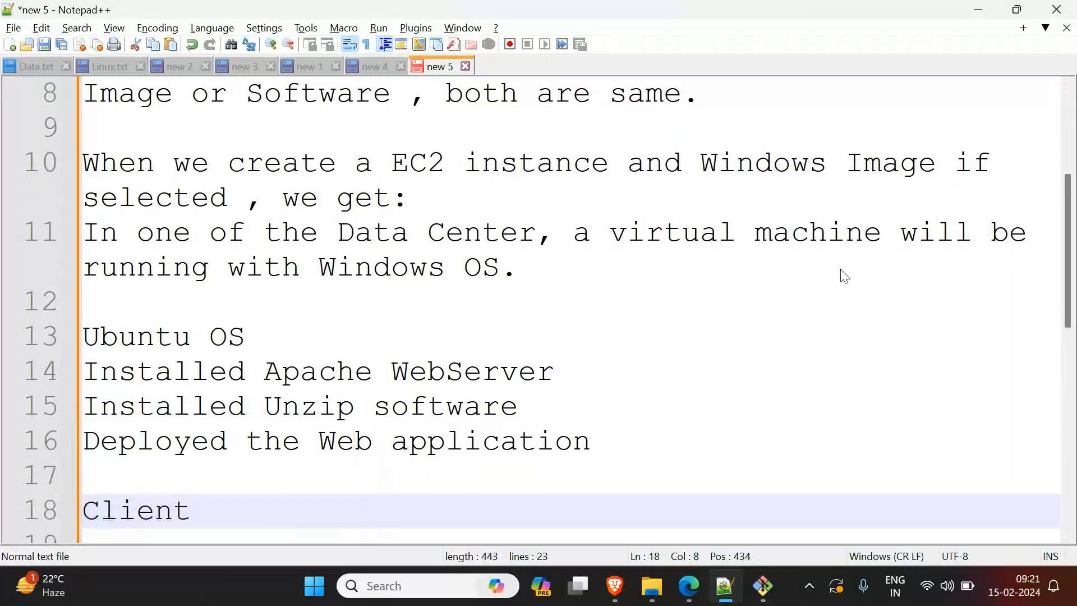
type("A")
key("BackSpace")
type("approves ")
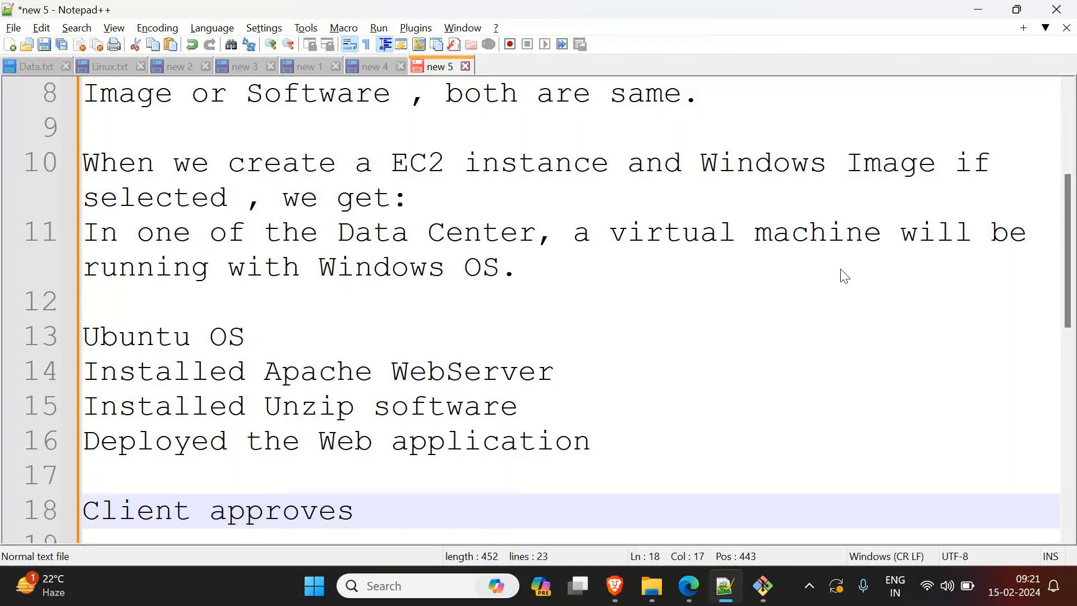
type("and requests to deploy th")
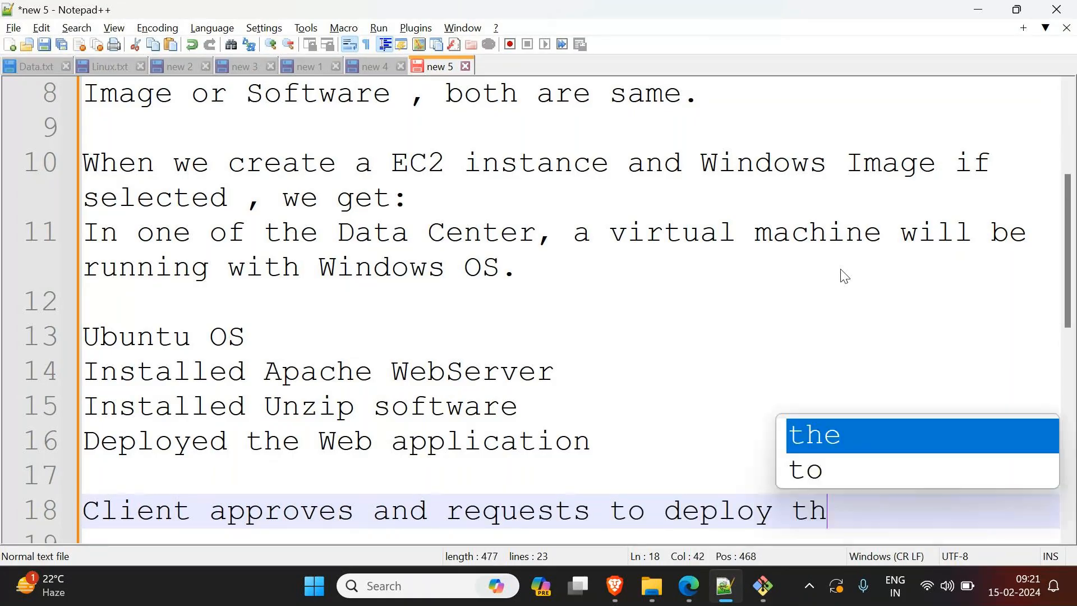
type("is applica")
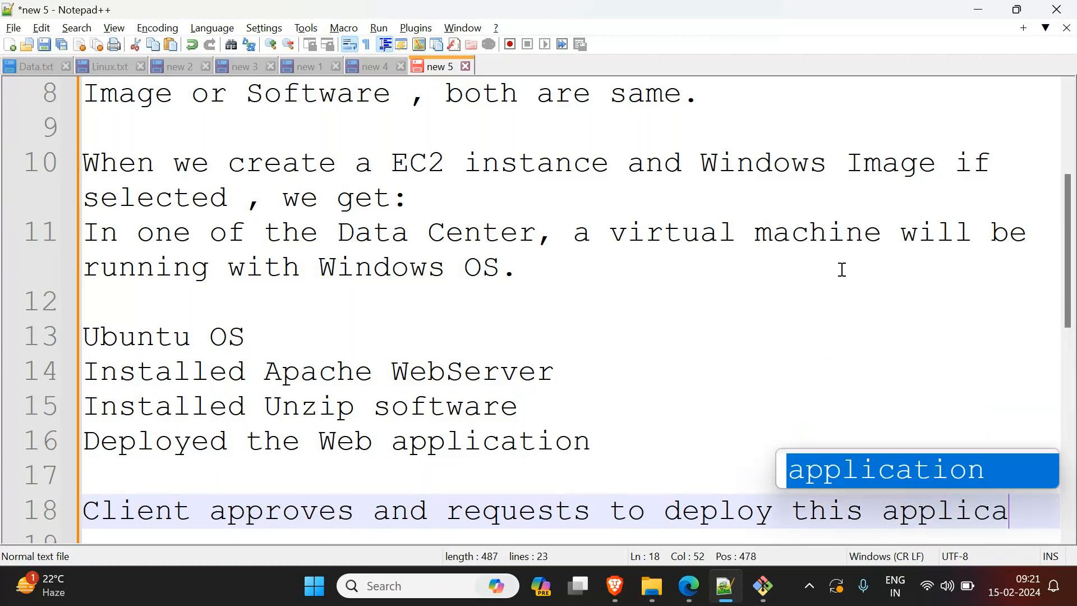
type("tion on 1")
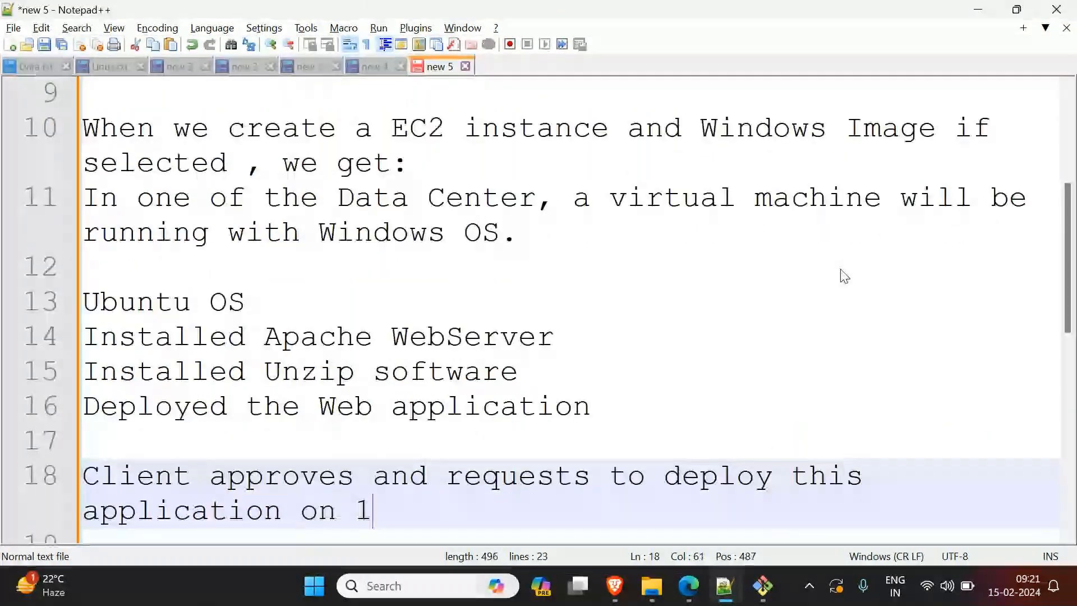
type("00 Servers.")
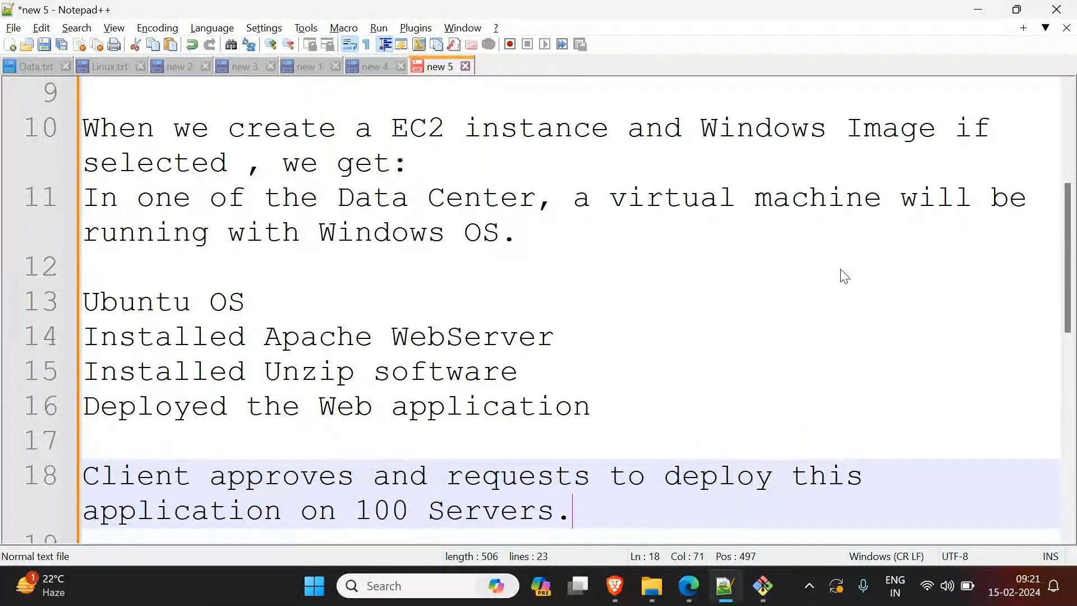
key("Return")
key("Return")
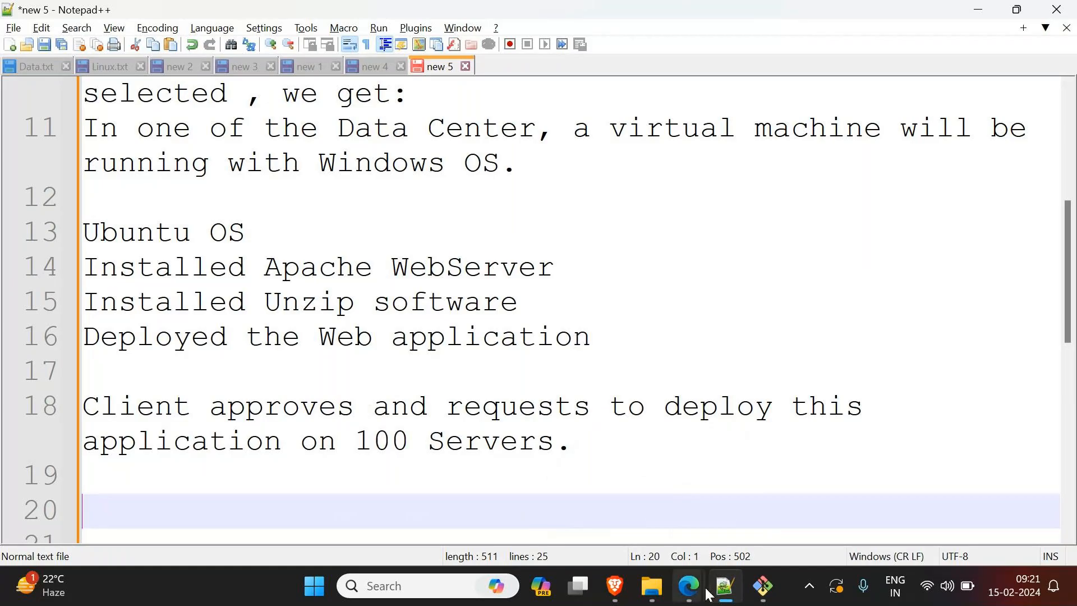
Step: View the Git Bash terminal, return to the notes, and highlight "100" and the four lines from "Ubuntu OS" to "Deployed the Web application"
left_click(765, 589)
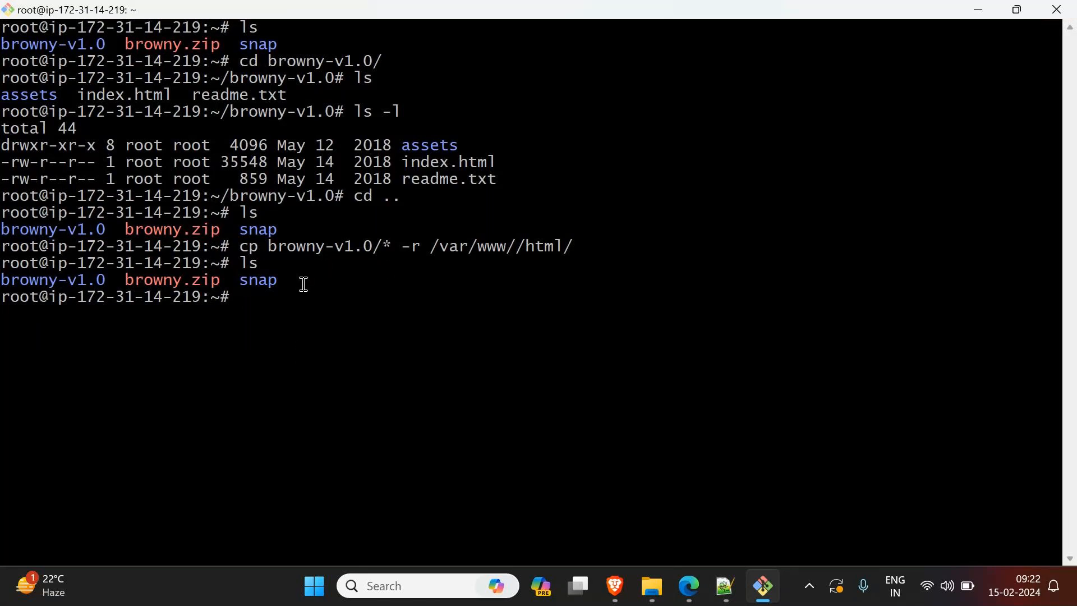
left_click(980, 11)
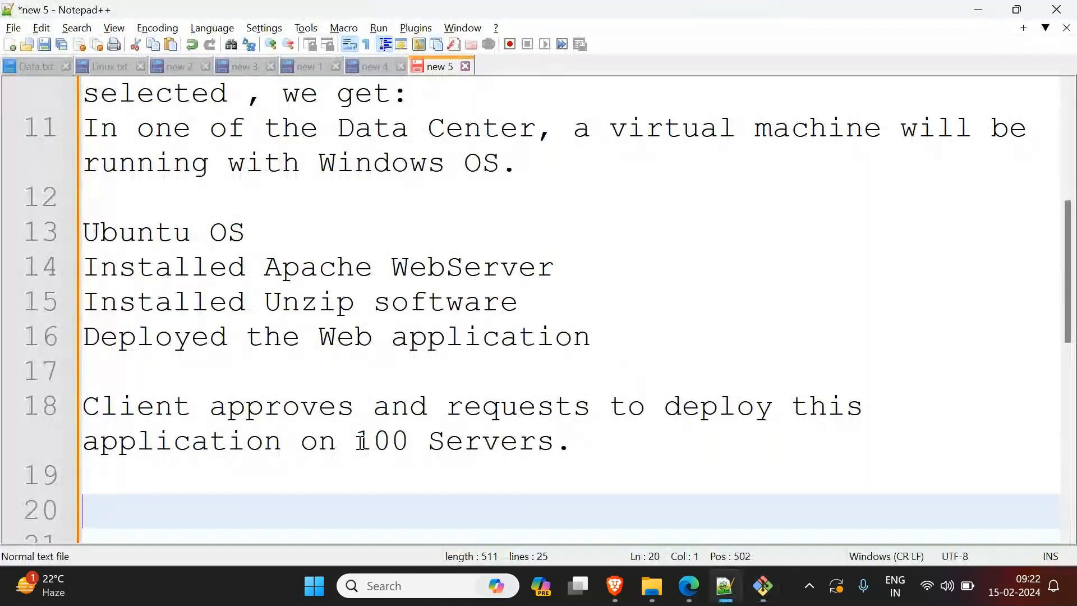
left_click_drag(356, 440, 438, 444)
left_click(571, 447)
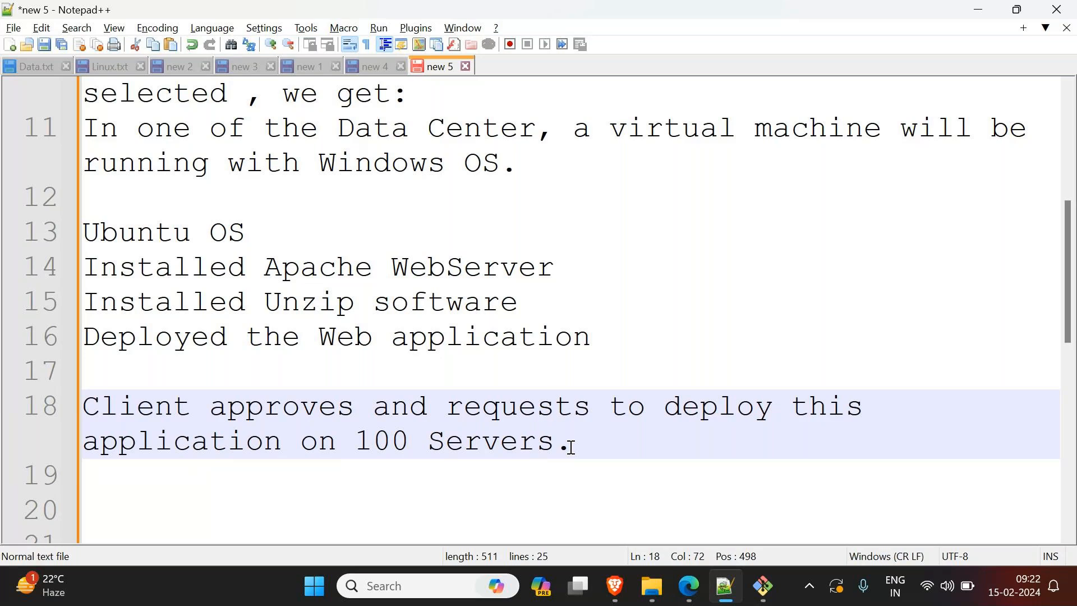
left_click_drag(591, 339, 84, 232)
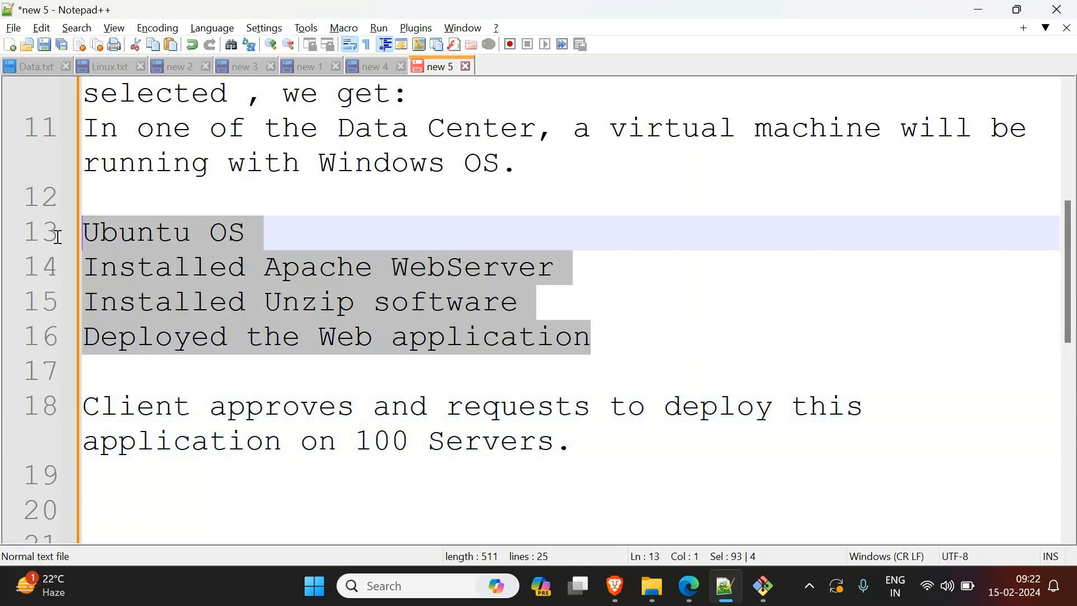
Step: Insert the line "Convert the above image to a custom image." below "Deployed the Web application", separated by a blank line
left_click(638, 346)
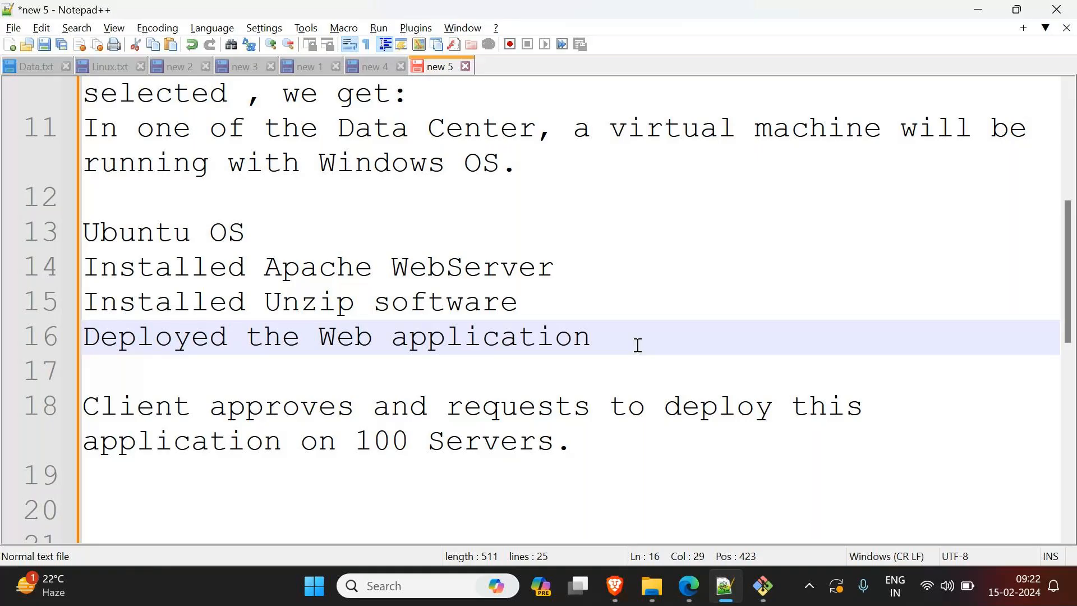
key("Return")
key("Return")
type("Convert ")
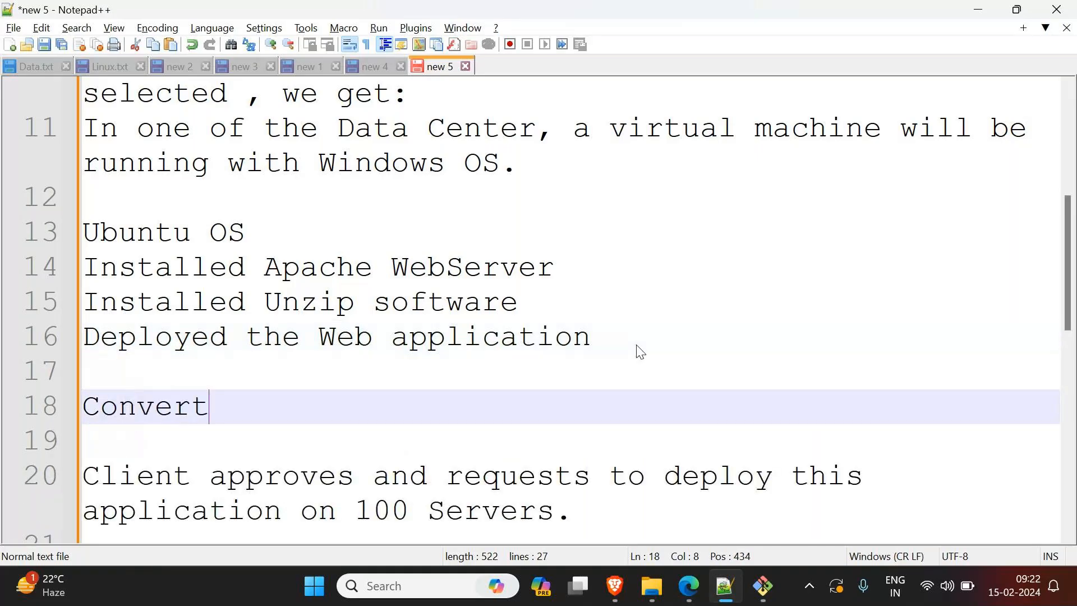
type("tha")
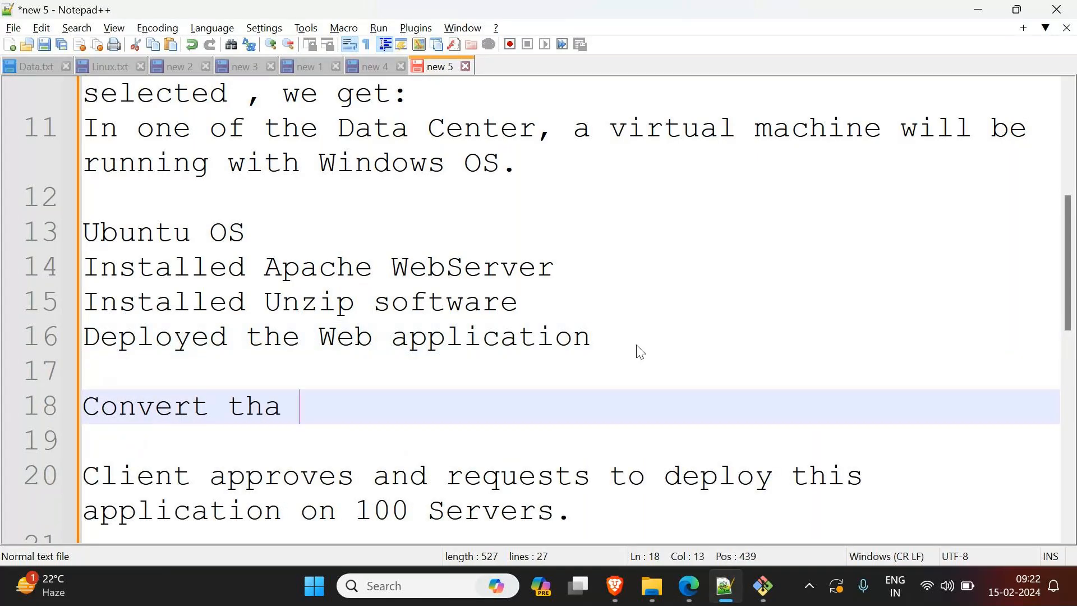
key("BackSpace")
key("BackSpace")
type("e above image to a custom image.")
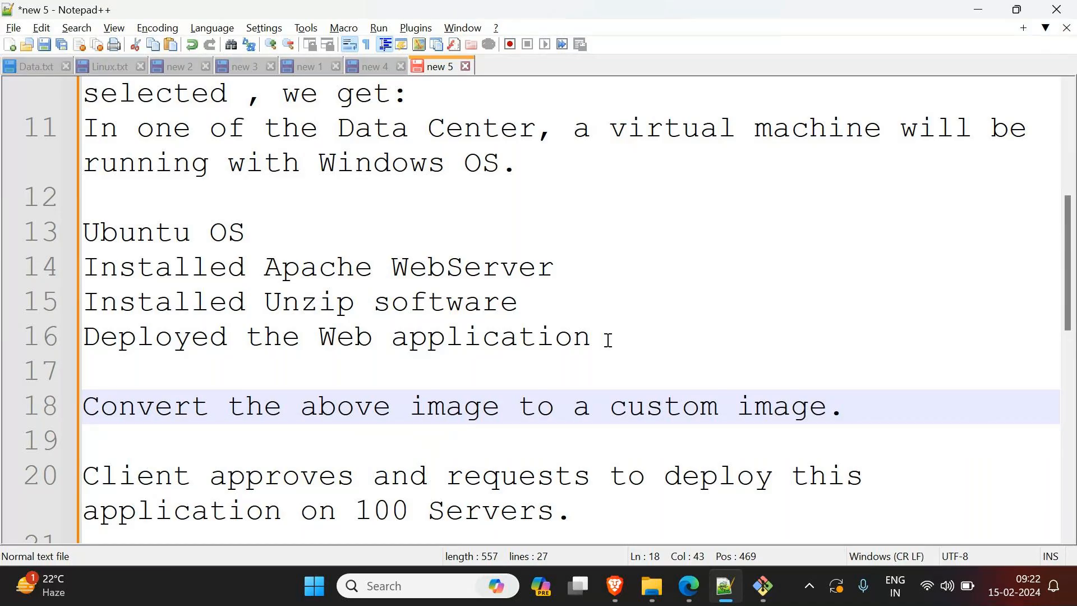
Step: Highlight the four server setup lines and the words "custom image" in the notes, and clear the selection
left_click_drag(606, 339, 95, 234)
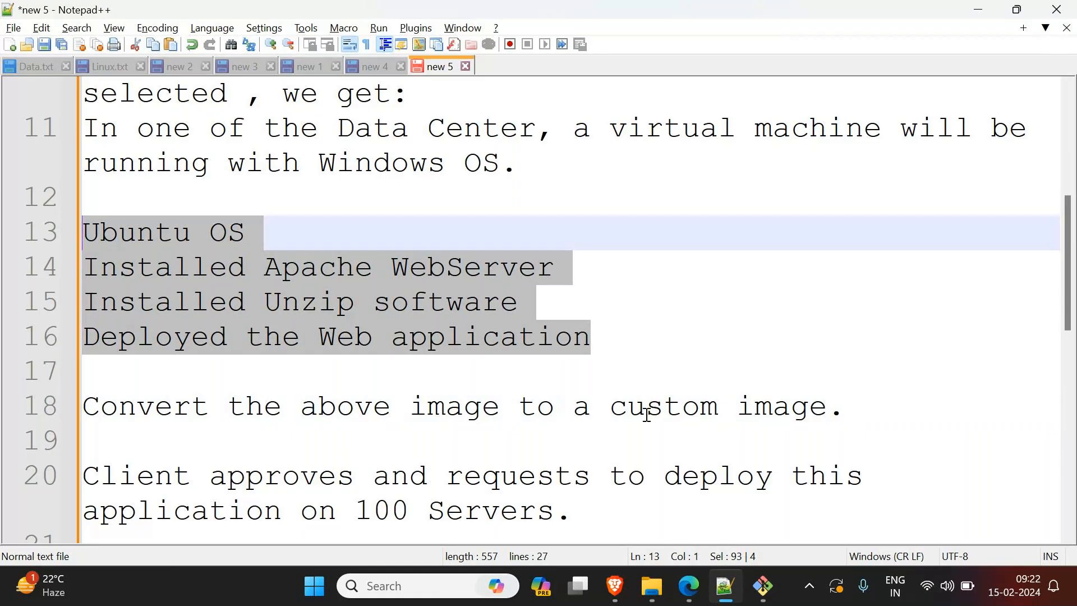
left_click_drag(611, 411, 829, 412)
left_click(865, 414)
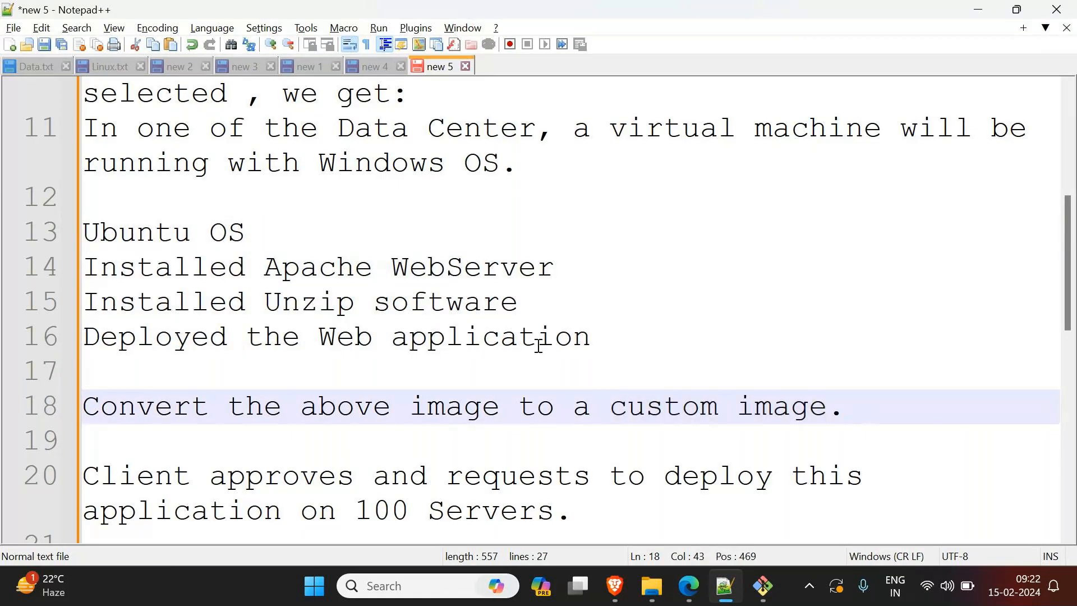
left_click(584, 337)
left_click_drag(584, 337, 62, 232)
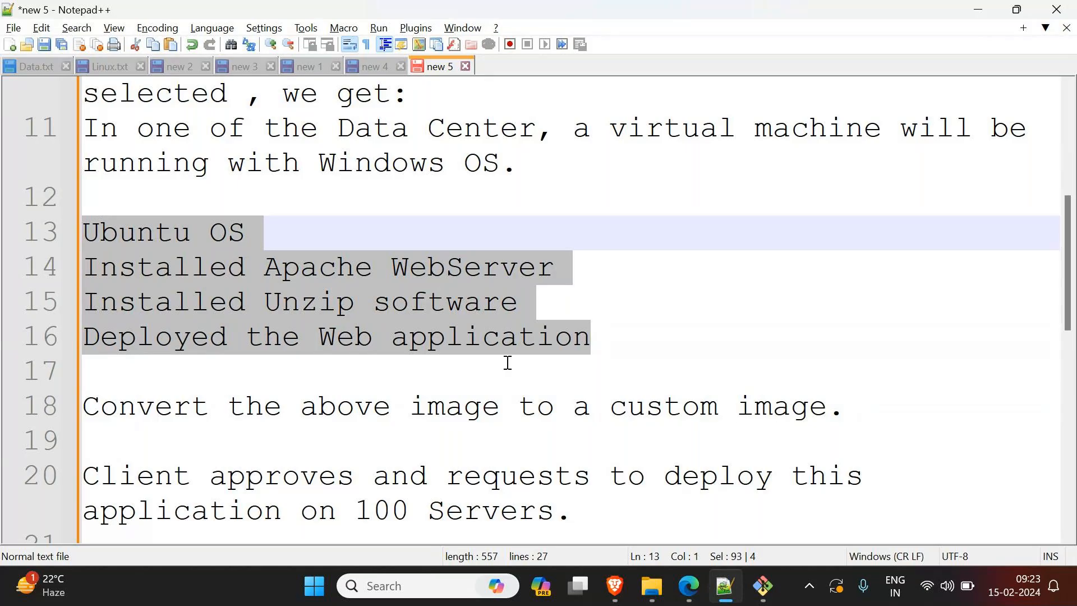
left_click(155, 233)
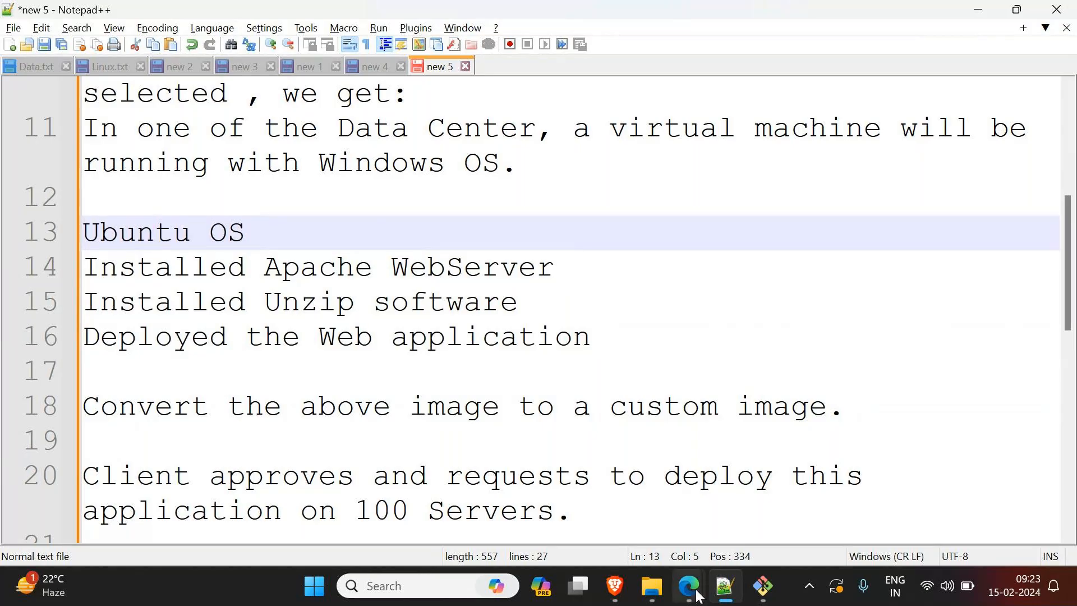
Step: Switch to Edge, go to the EC2 Instances list, select WebServer, and show its image and template actions
mouse_move(699, 597)
left_click(543, 526)
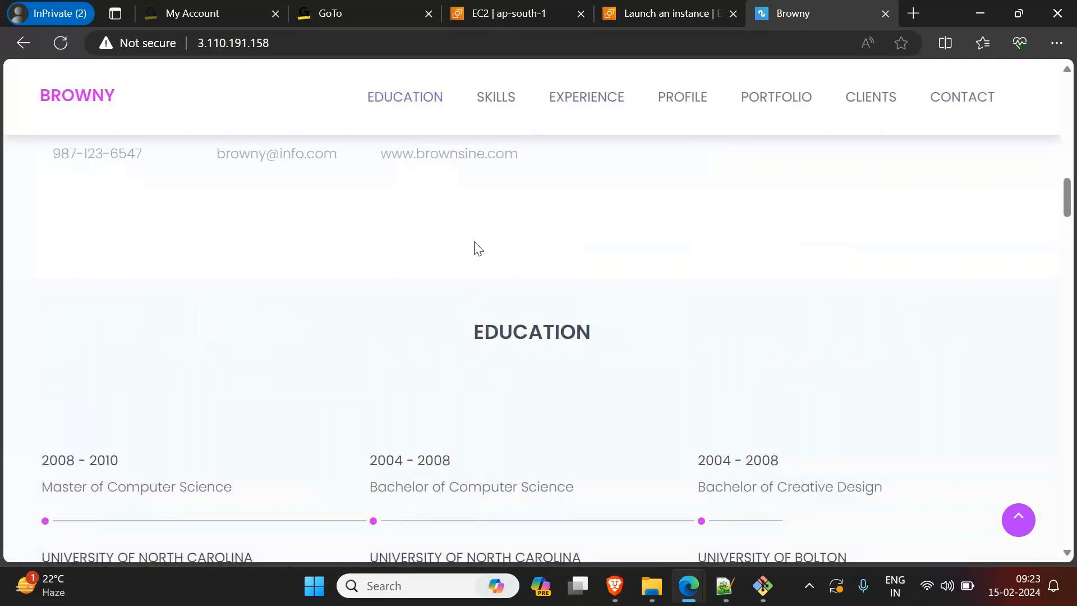
left_click(679, 16)
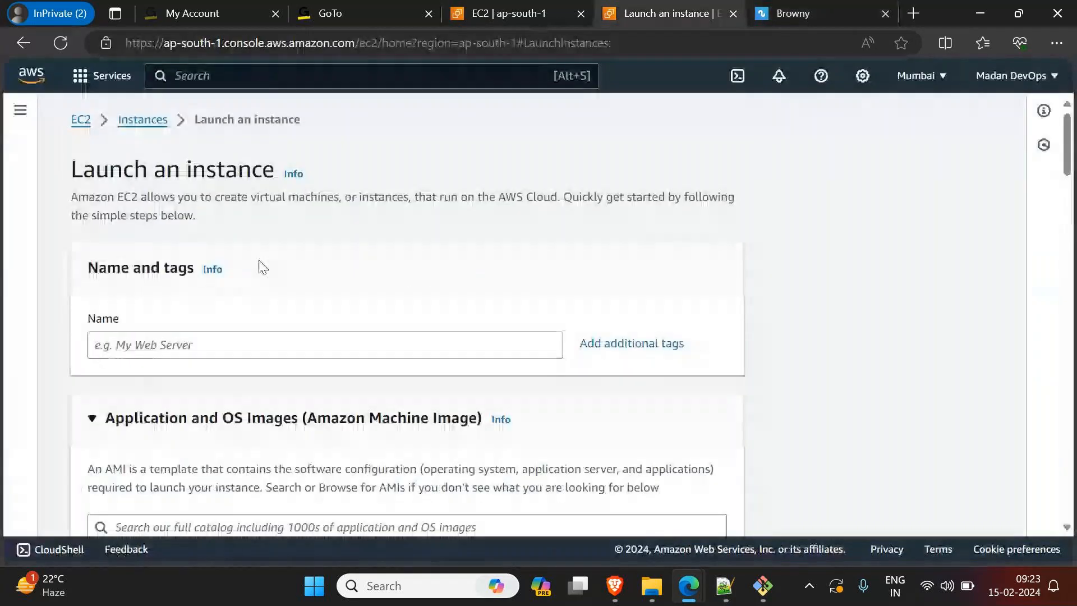
left_click(144, 120)
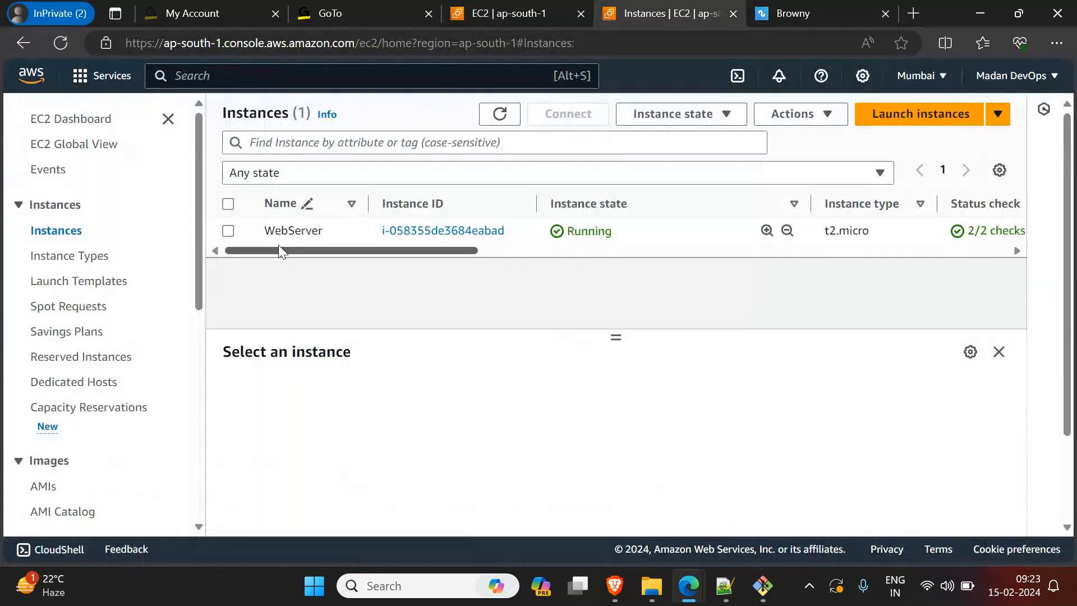
left_click(812, 124)
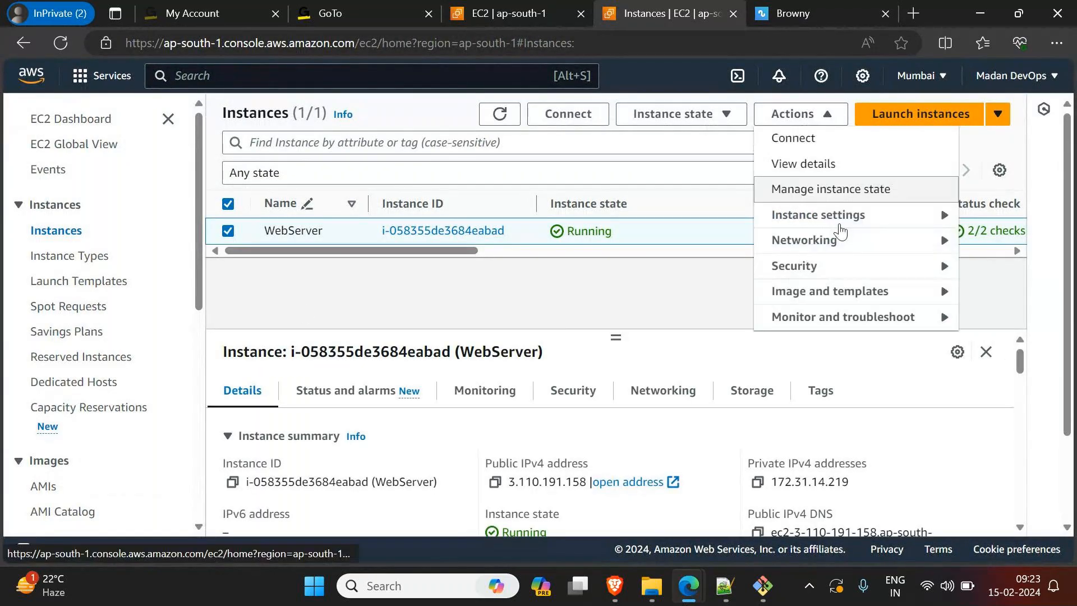
mouse_move(939, 302)
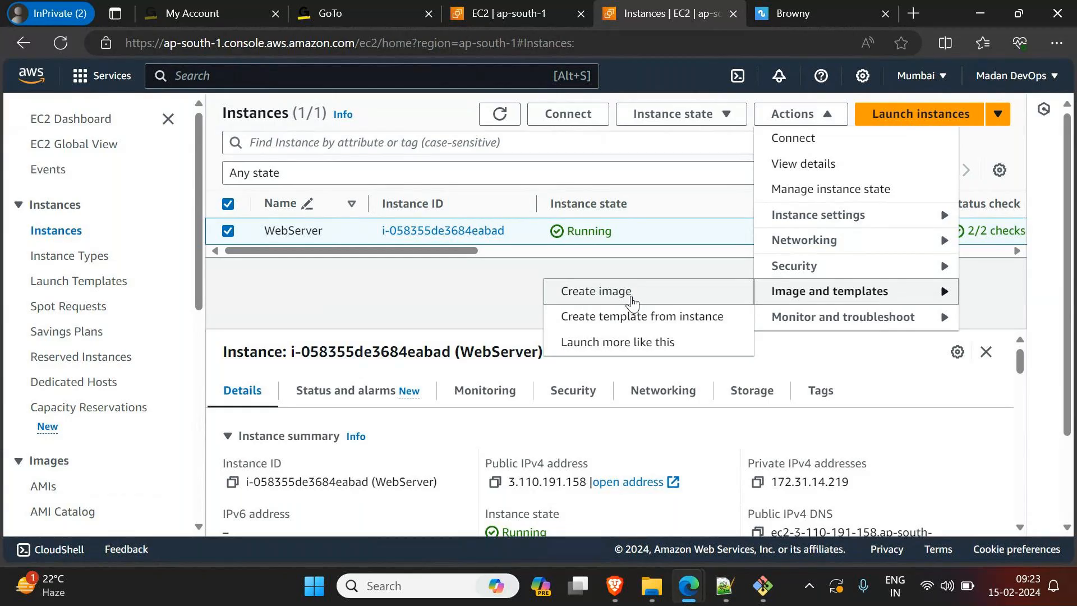
Step: View the Git Bash terminal twice, return to the EC2 Instances page, and dismiss the WebServer instance's open actions
left_click(763, 586)
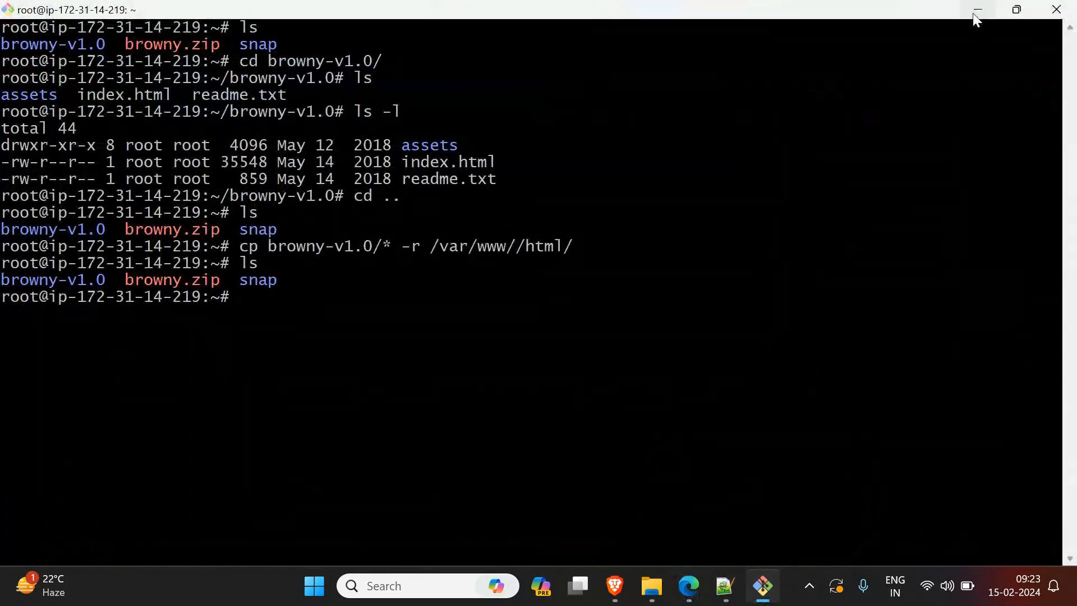
left_click(976, 12)
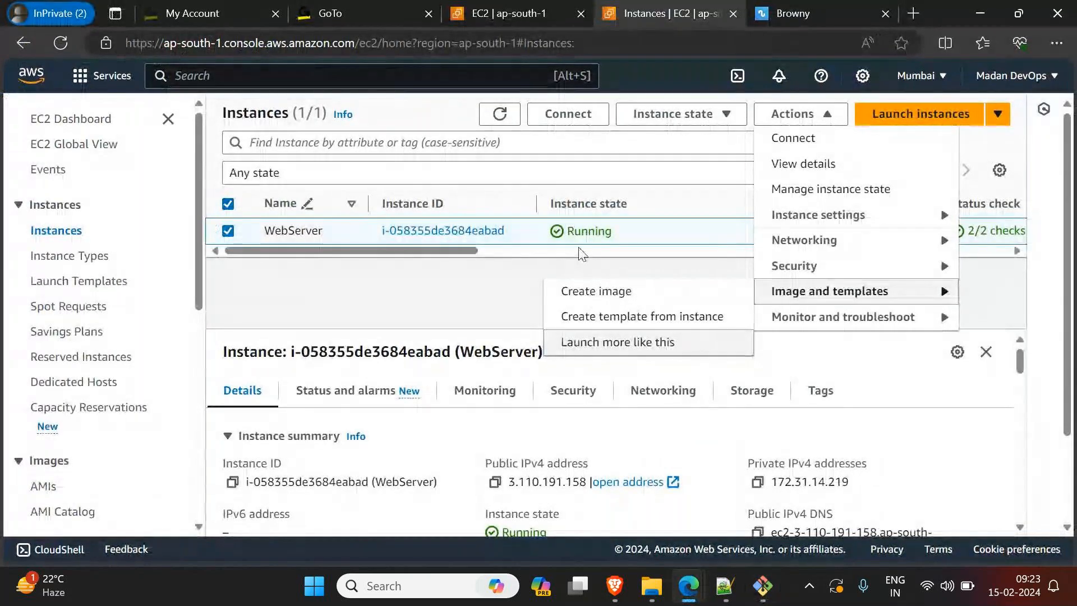
left_click(769, 589)
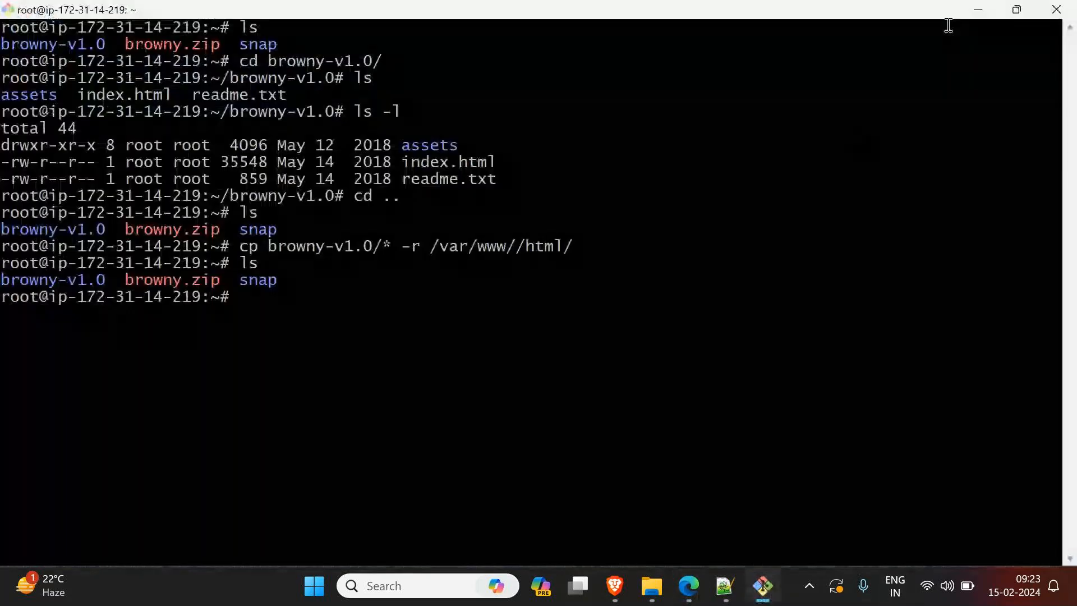
left_click(981, 8)
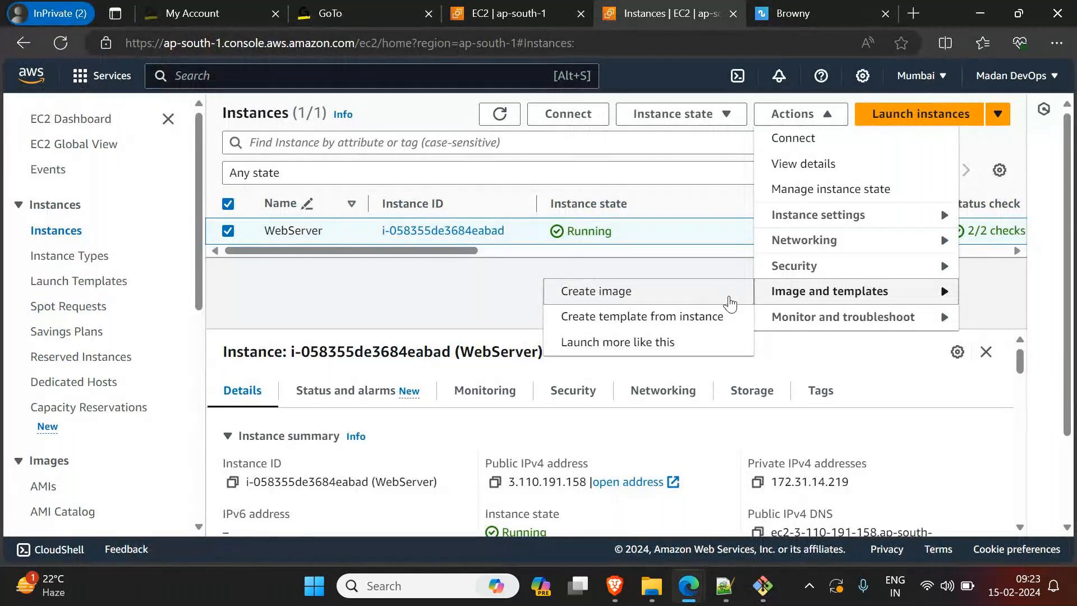
left_click(391, 302)
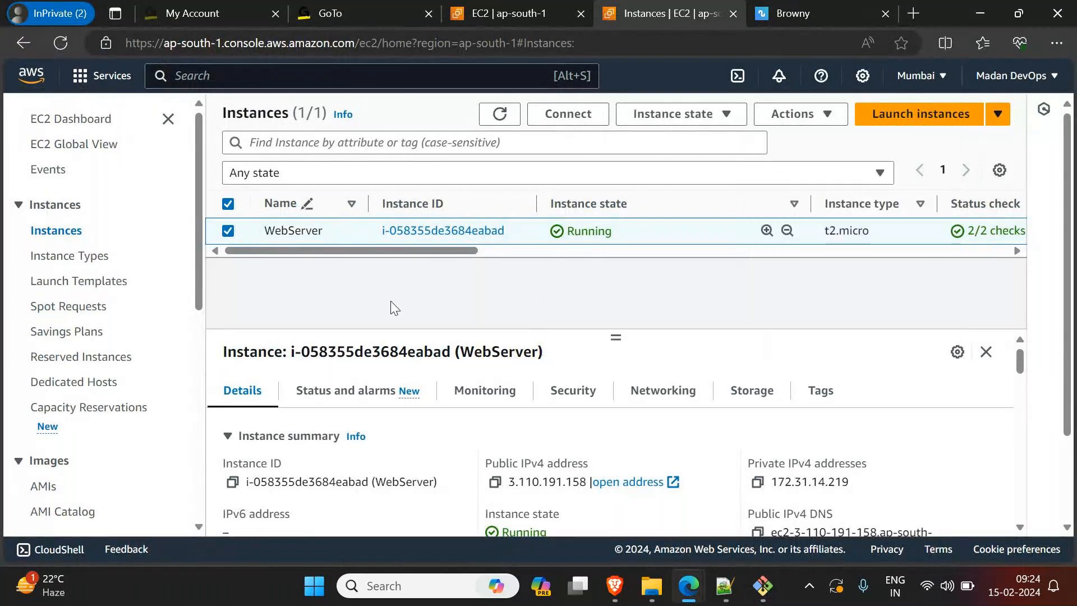
Step: Switch to the Notepad++ notes, highlight "100" in the client request line, and return to Edge
left_click(723, 592)
left_click_drag(357, 510, 428, 511)
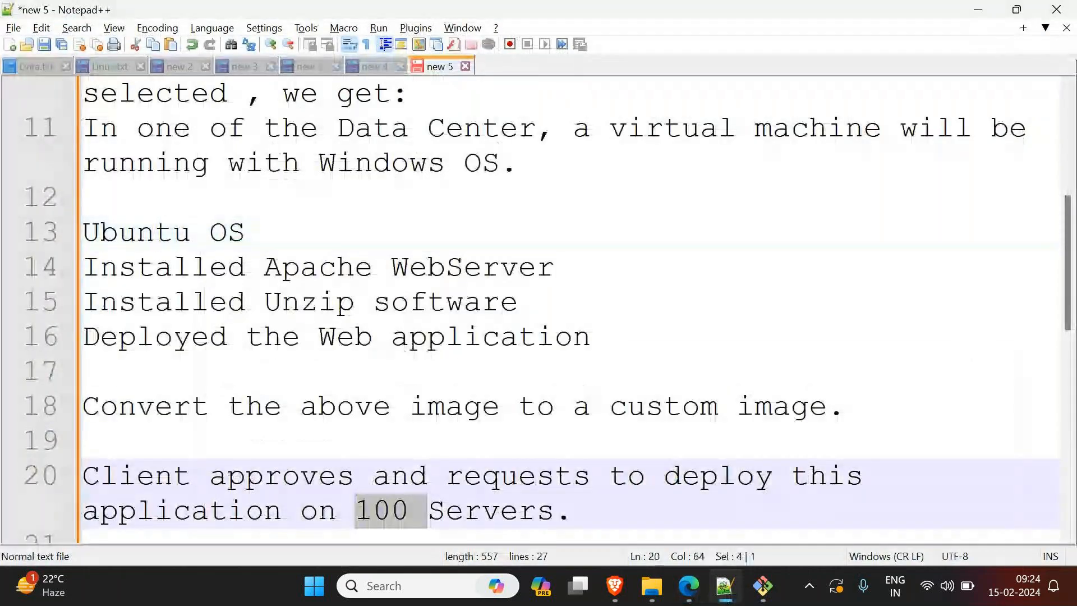
left_click(986, 10)
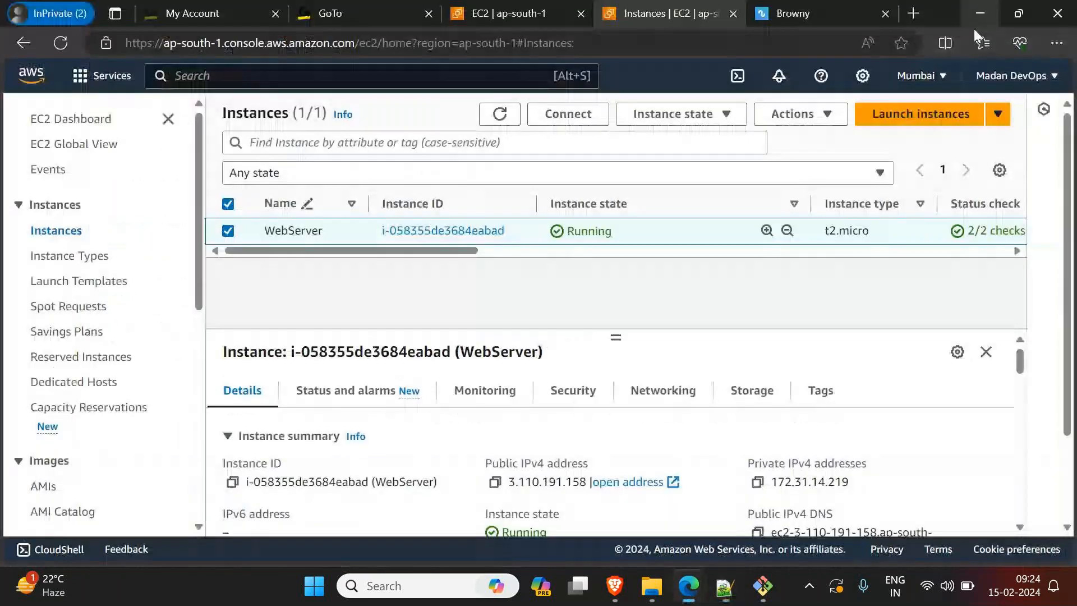
Step: Start launching a new EC2 instance and select Ubuntu as its operating system image
left_click(970, 115)
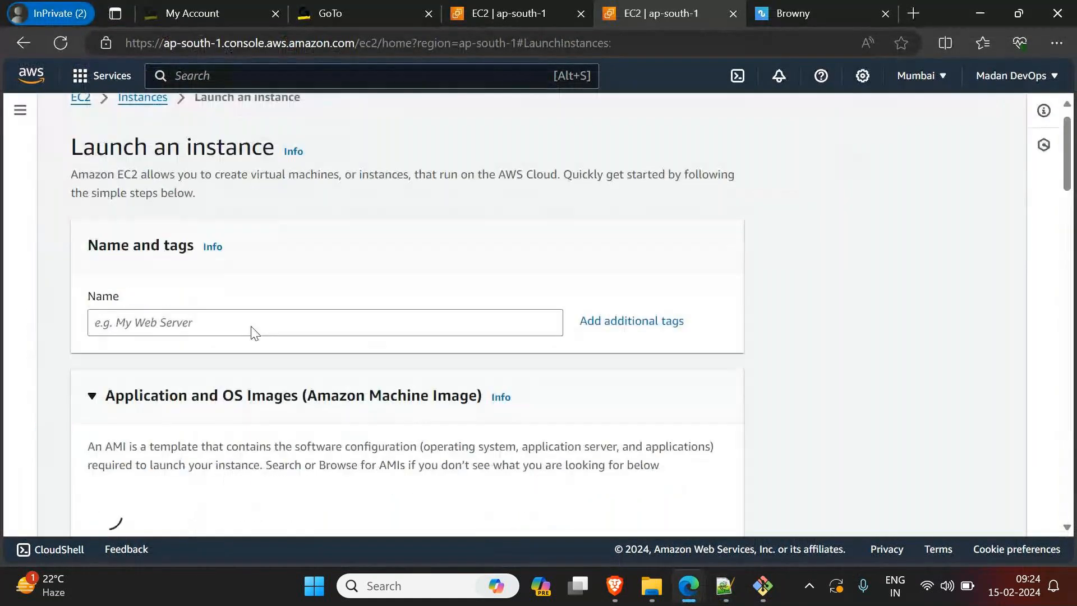
scroll(253, 331, "down", 4)
left_click(283, 404)
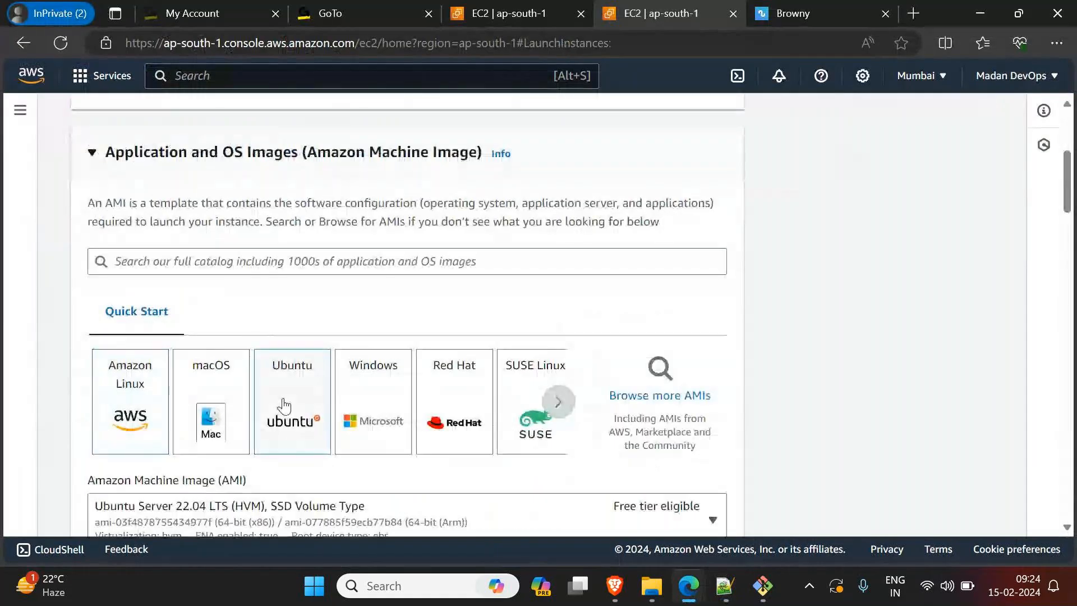
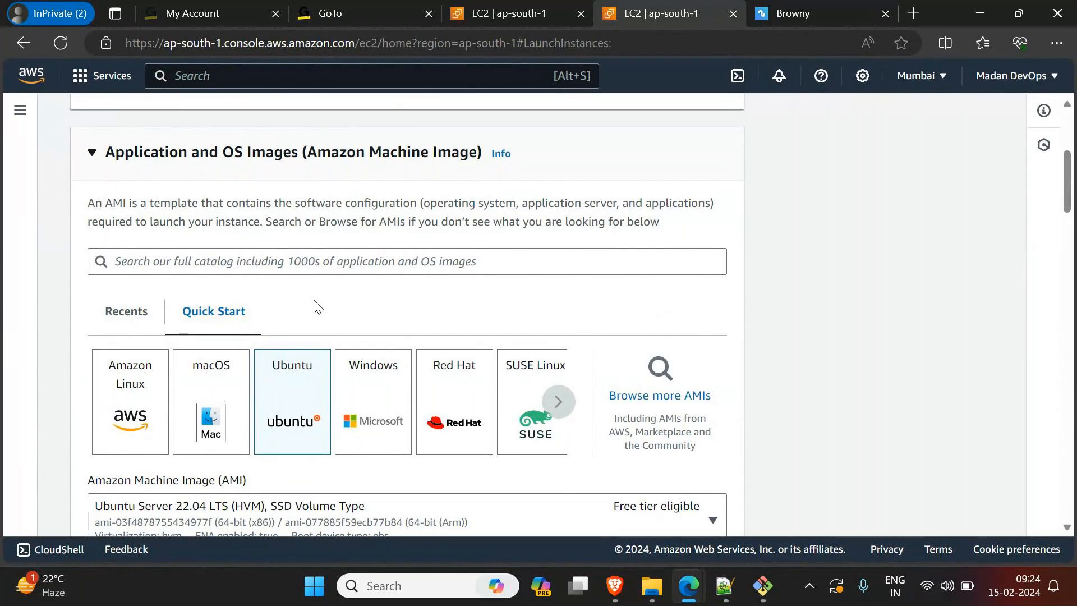
Step: Switch to the Notepad++ notes and highlight the Ubuntu OS, Apache WebServer, Unzip and web application lines, then clear the highlight
left_click(724, 589)
left_click_drag(591, 338, 29, 275)
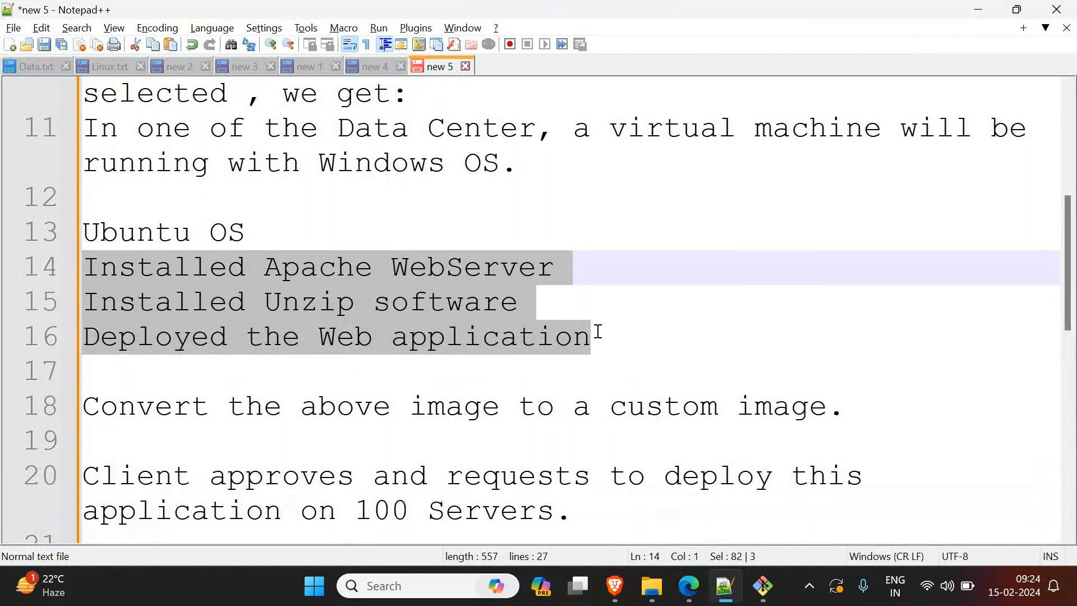
left_click_drag(594, 336, 83, 235)
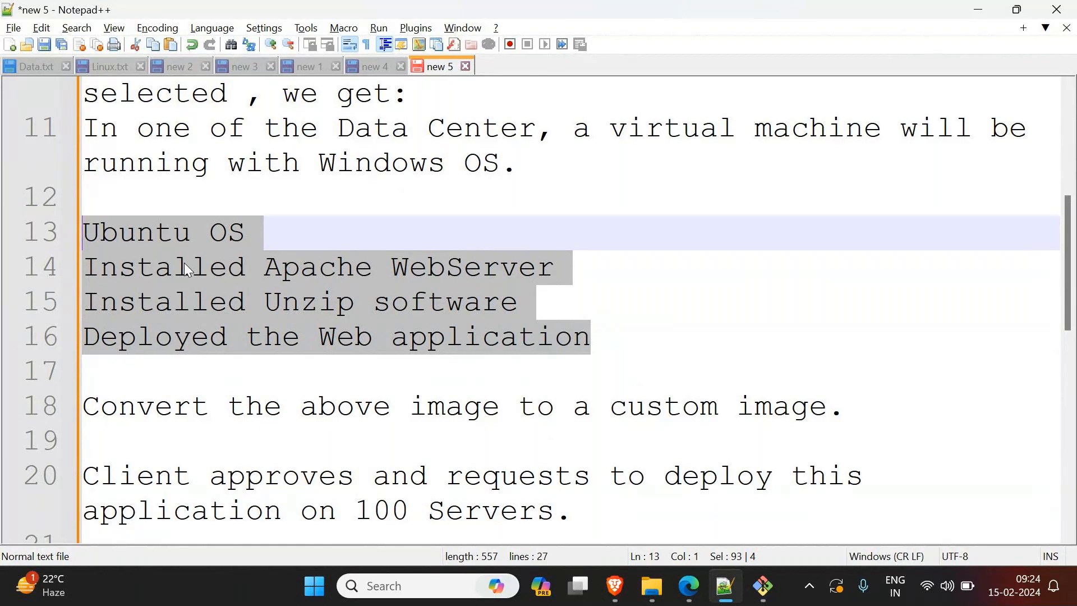
left_click(322, 286)
left_click(598, 341)
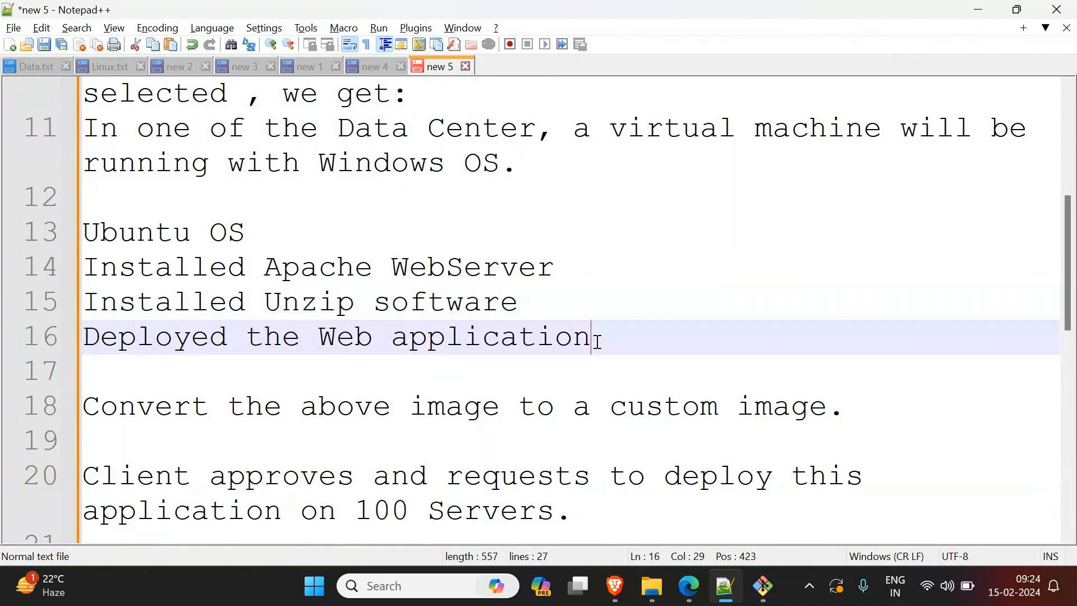
Step: Highlight "custom image", "100" and the Ubuntu server setup lines in the notes, and return to Edge
left_click_drag(611, 414, 824, 412)
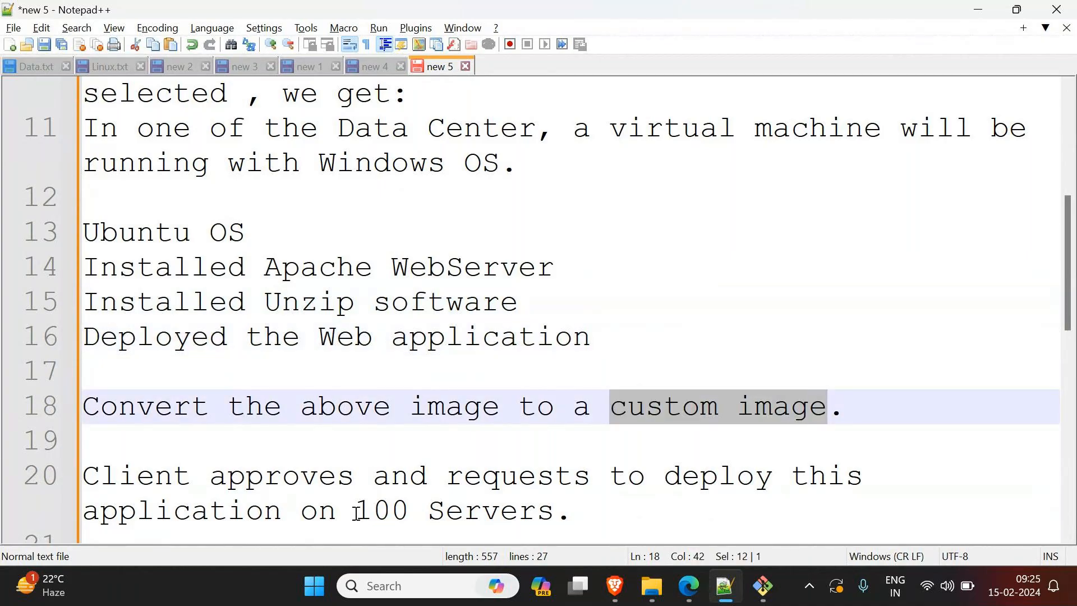
left_click_drag(356, 510, 415, 523)
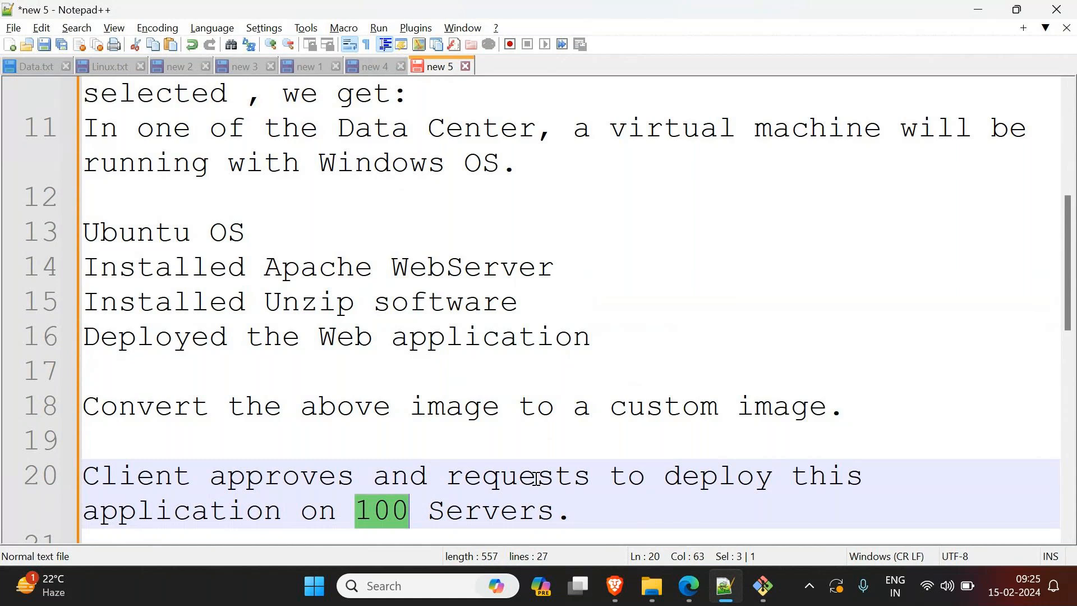
left_click_drag(611, 409, 824, 422)
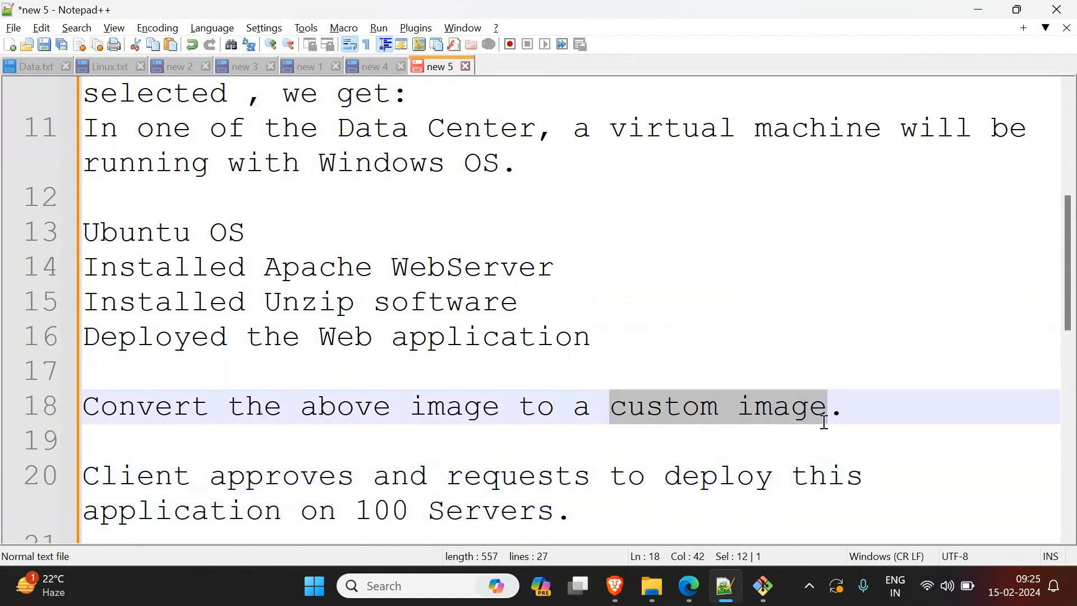
left_click_drag(596, 348, 84, 233)
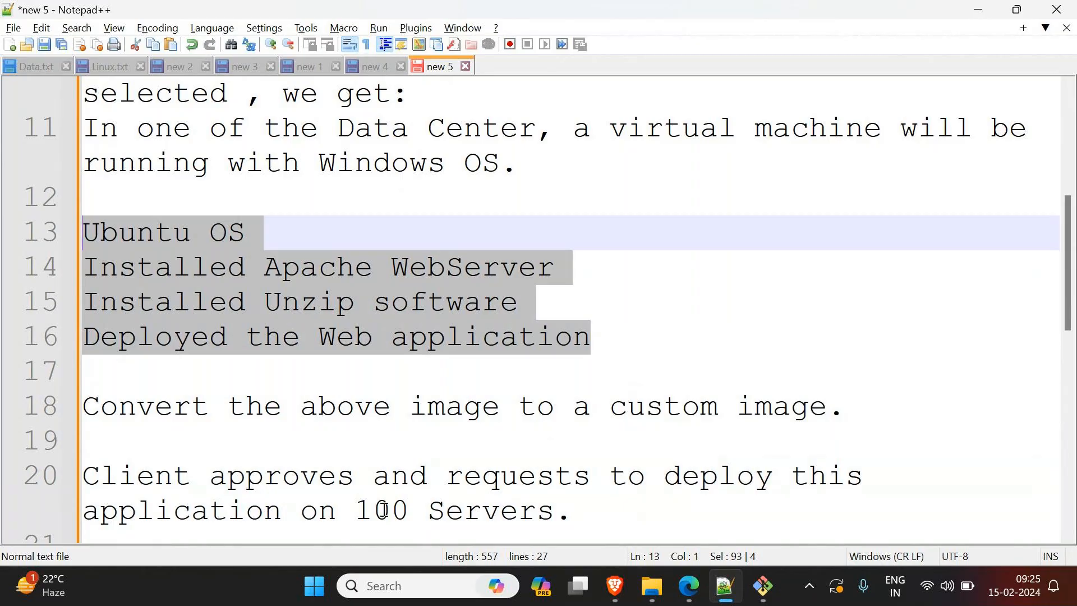
left_click(979, 9)
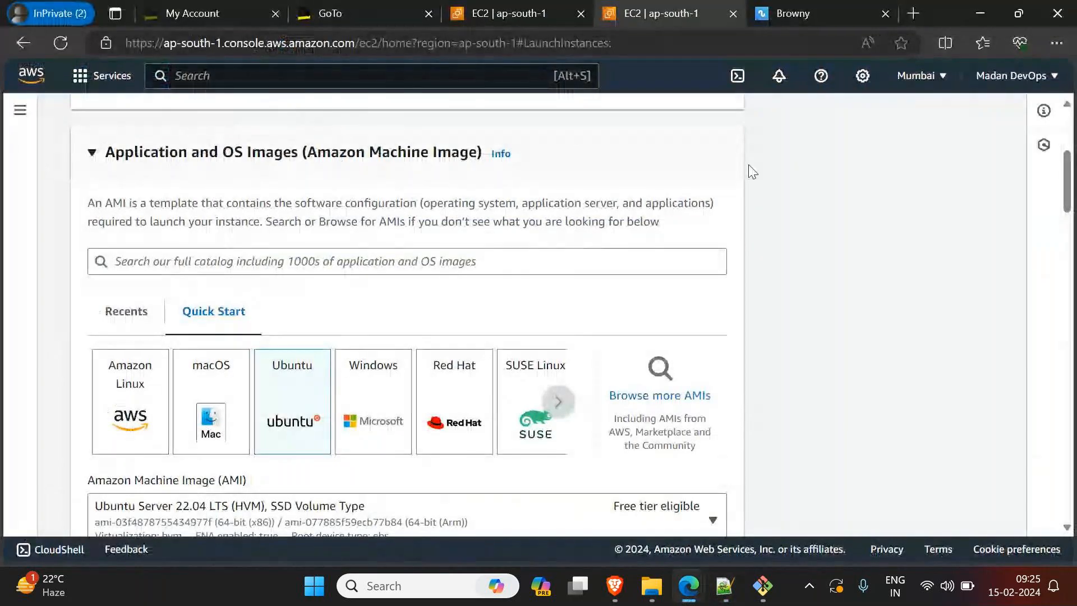
Step: Leave the launch page for the Instances list and start creating an image from the WebServer instance
scroll(462, 248, "up", 5)
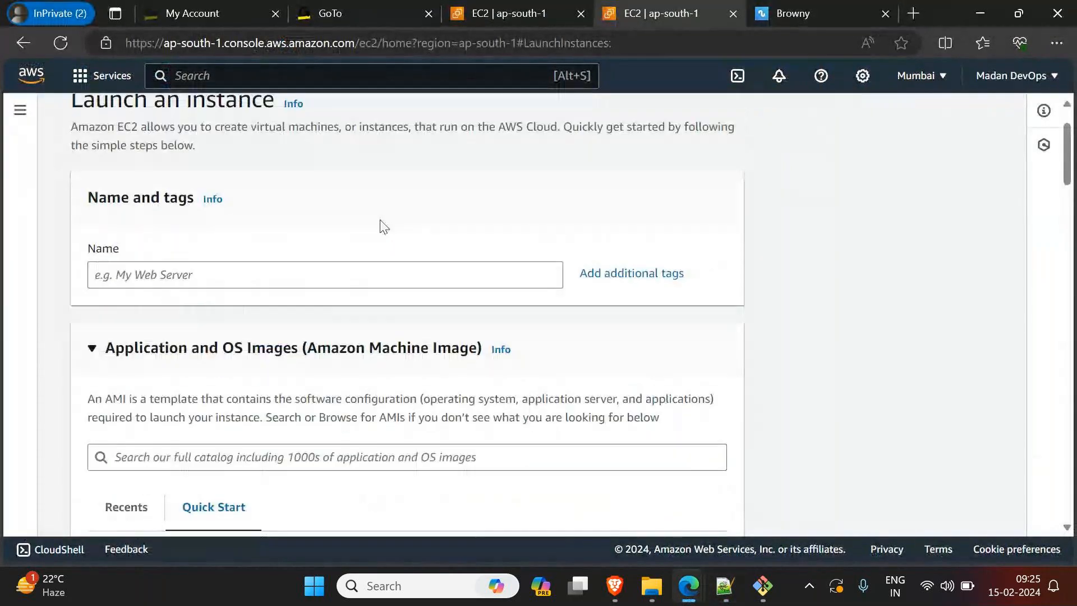
left_click(143, 119)
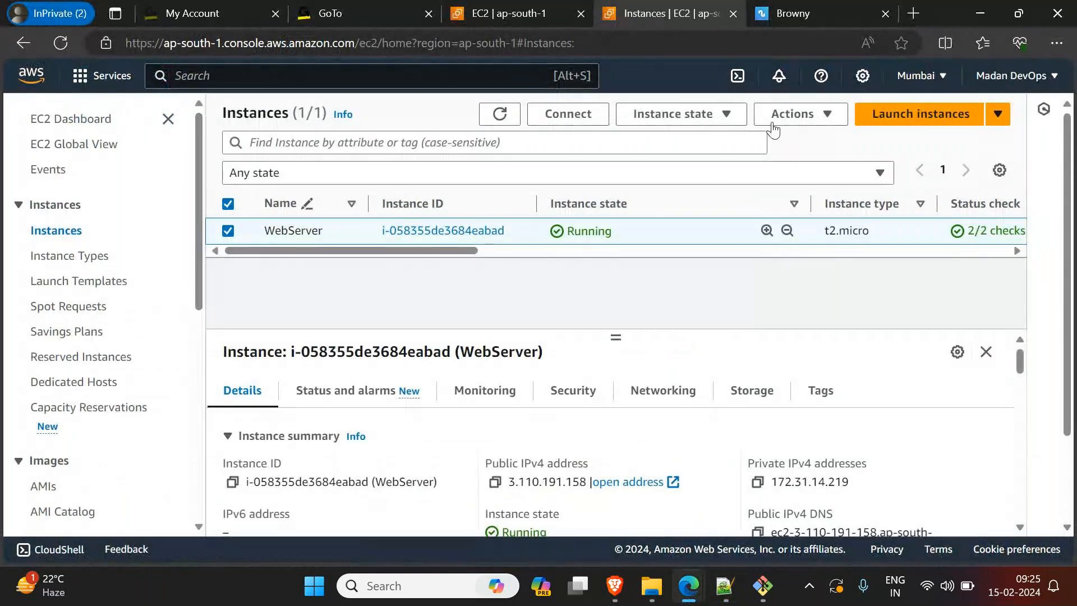
left_click(799, 119)
mouse_move(815, 306)
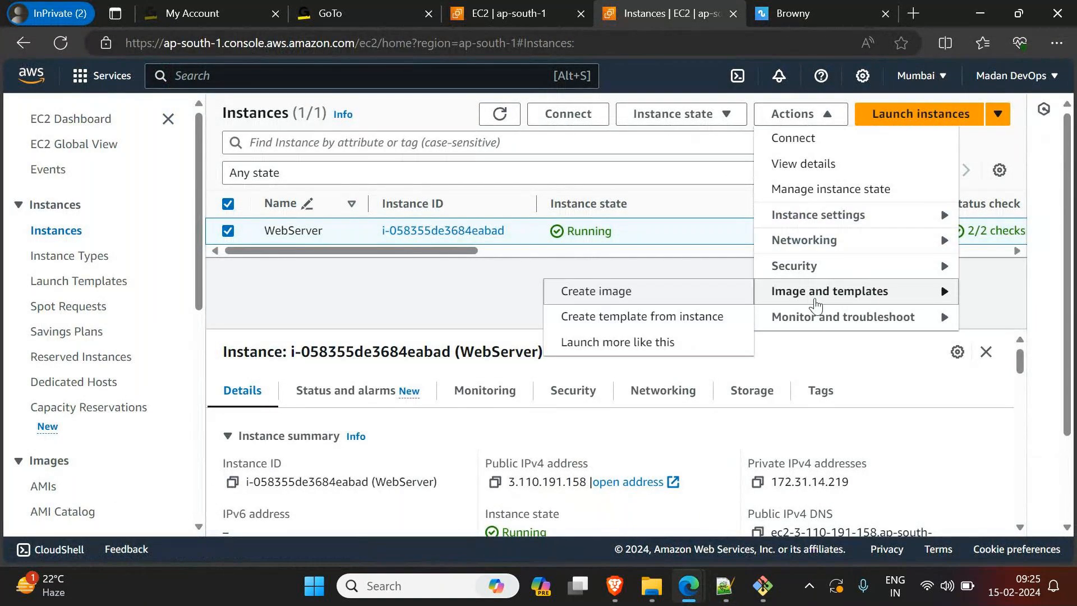
left_click(562, 292)
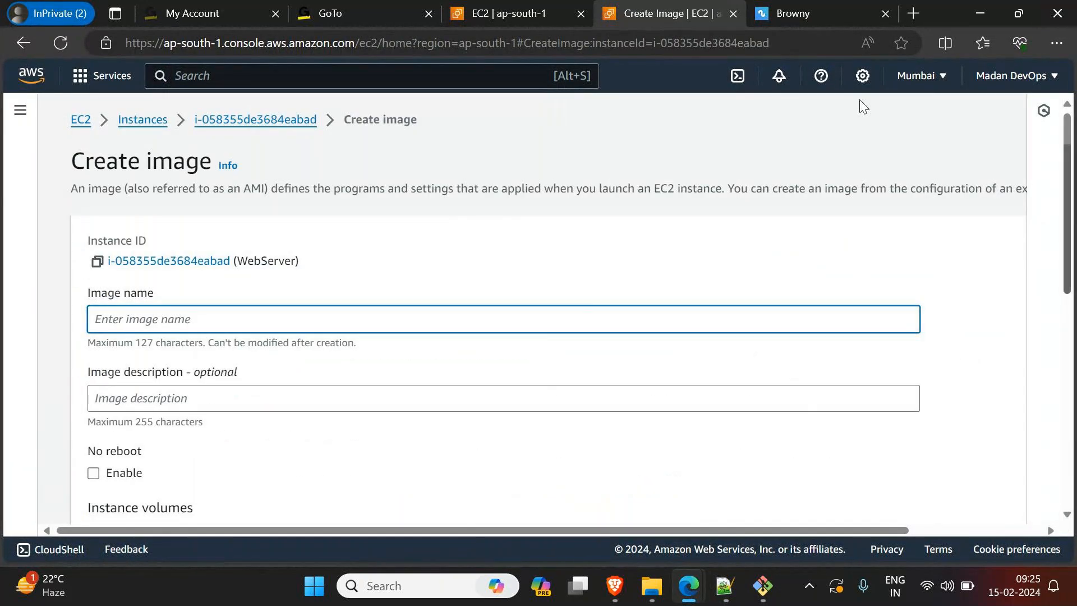
Step: Name the image BrownyWebAppImage and use the same text as its description
type("Browny")
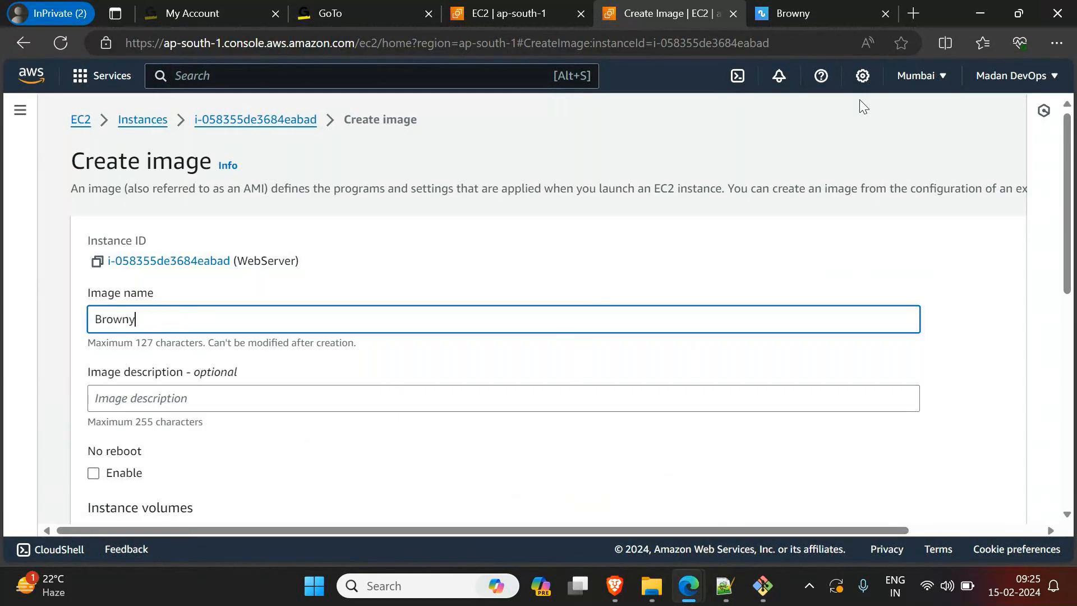
type("WebAppImage")
left_click_drag(223, 314, 100, 297)
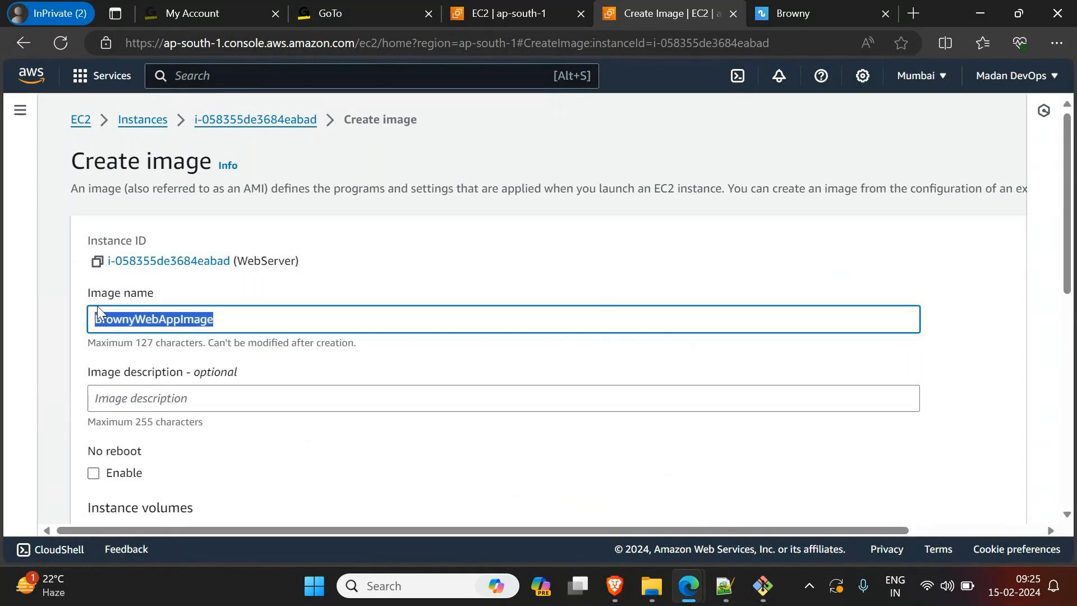
left_click(140, 399)
type("BrownyWebAppImage")
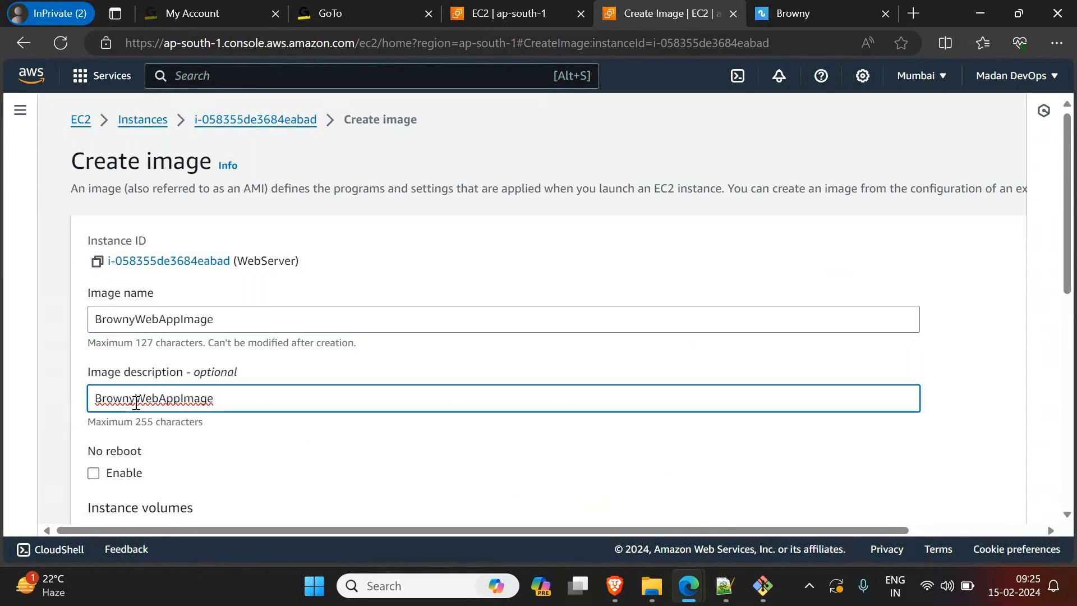
left_click(136, 401)
left_click(162, 401)
left_click(188, 402)
Step: Add a tag with key Name and value BrownyWebAppImage, and create the image
scroll(529, 404, "down", 10)
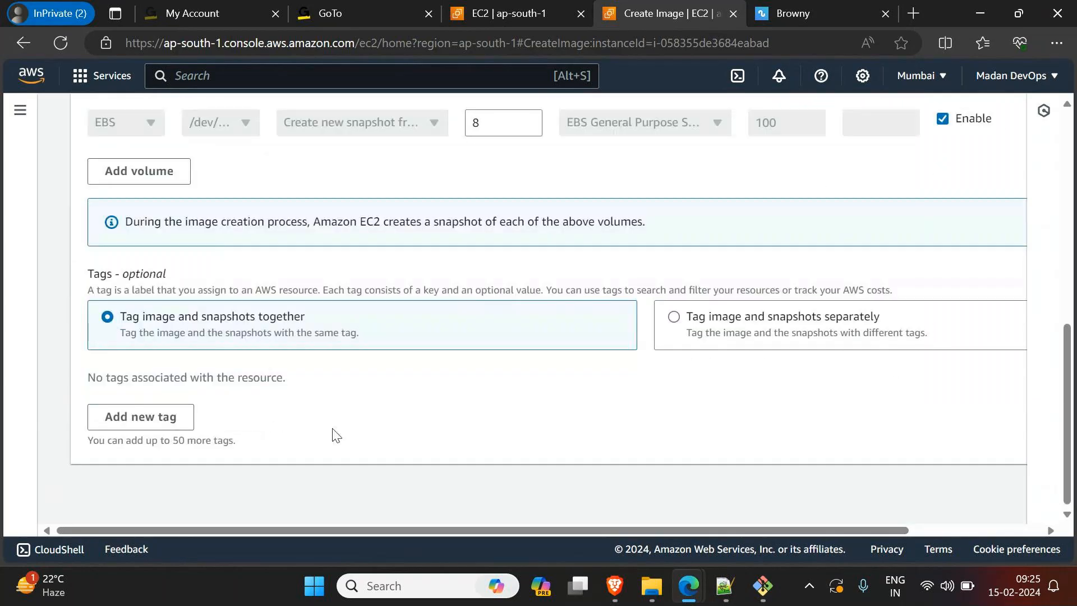
left_click(115, 418)
type("Name")
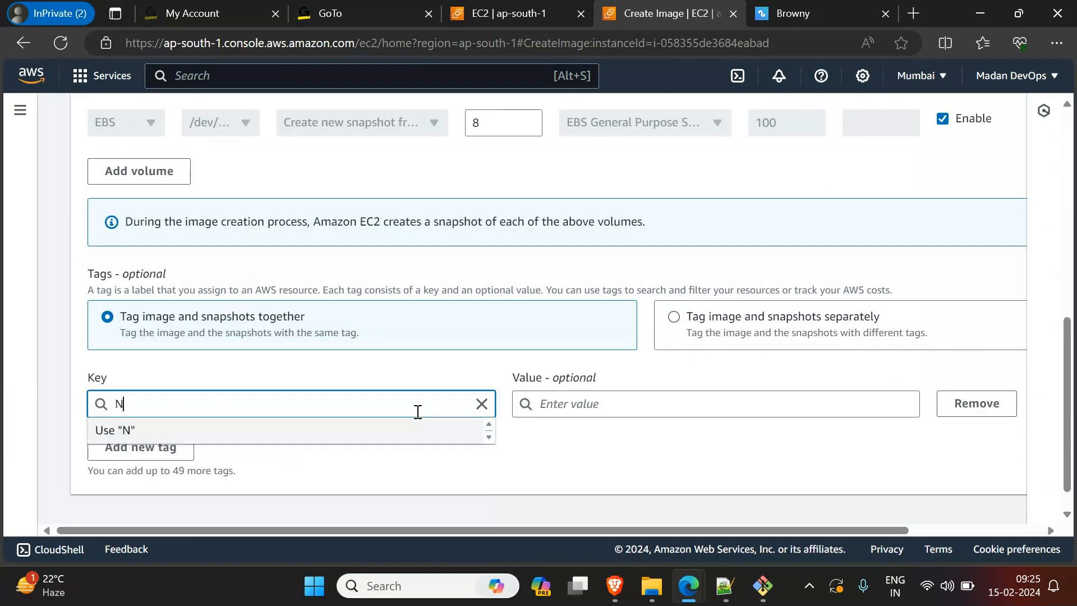
key("Tab")
type("BrownyWebAppImage")
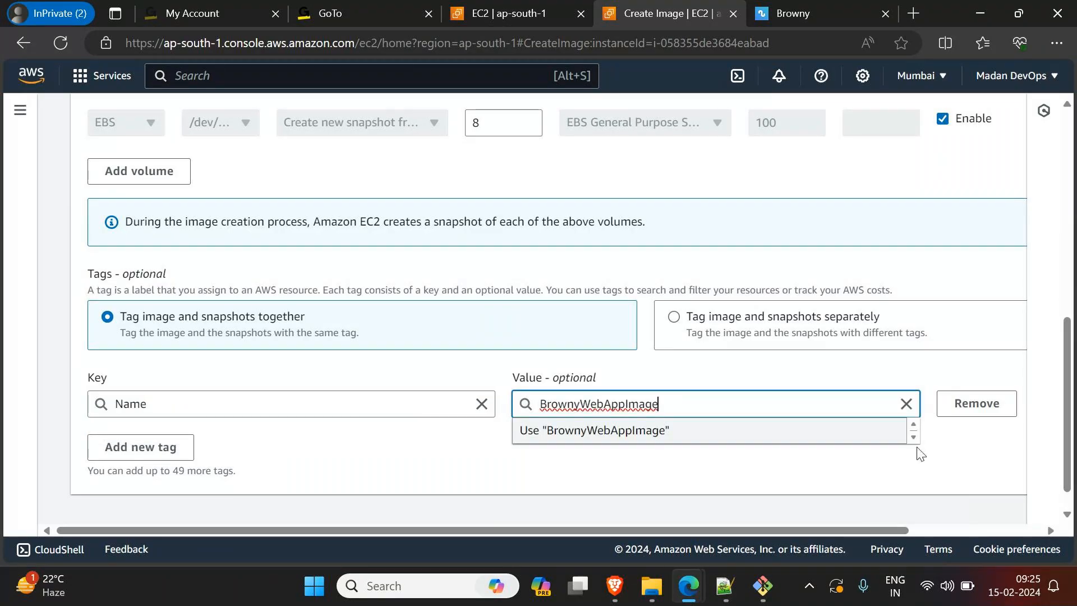
scroll(898, 457, "down", 1)
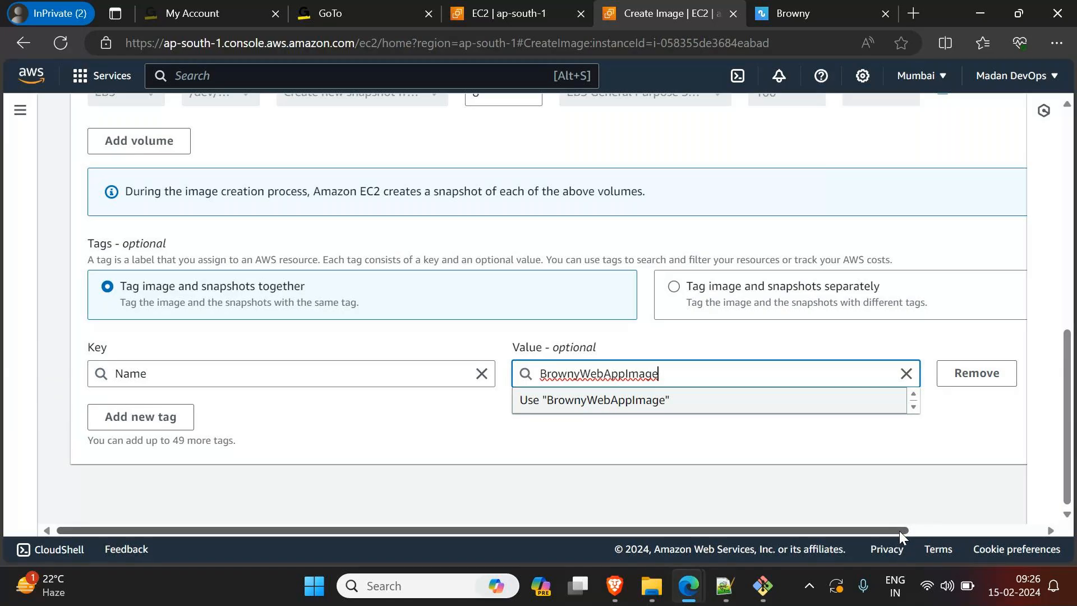
left_click_drag(900, 530, 1029, 528)
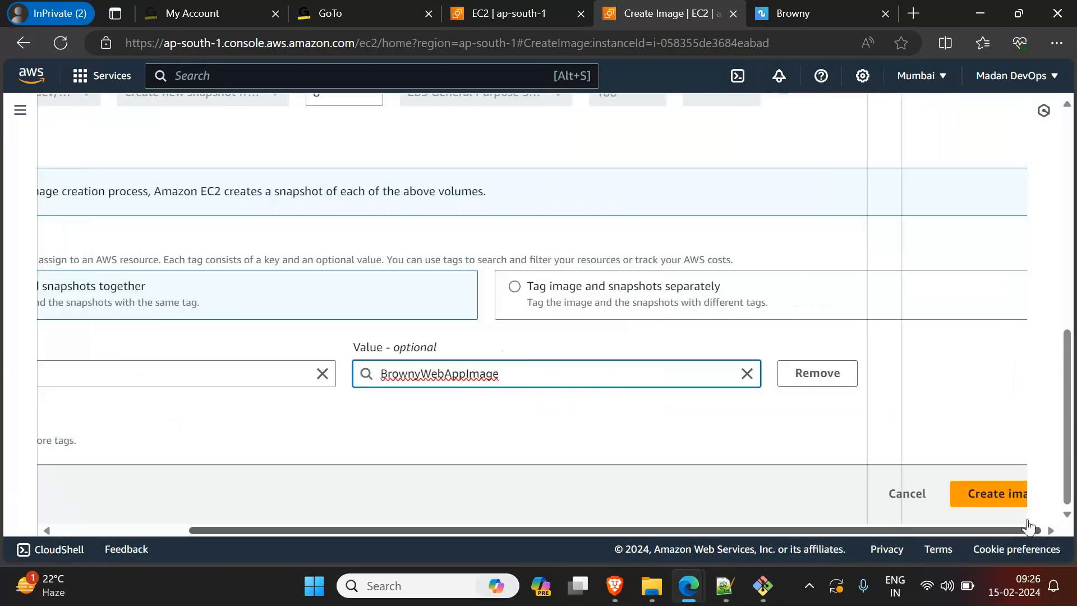
left_click(992, 506)
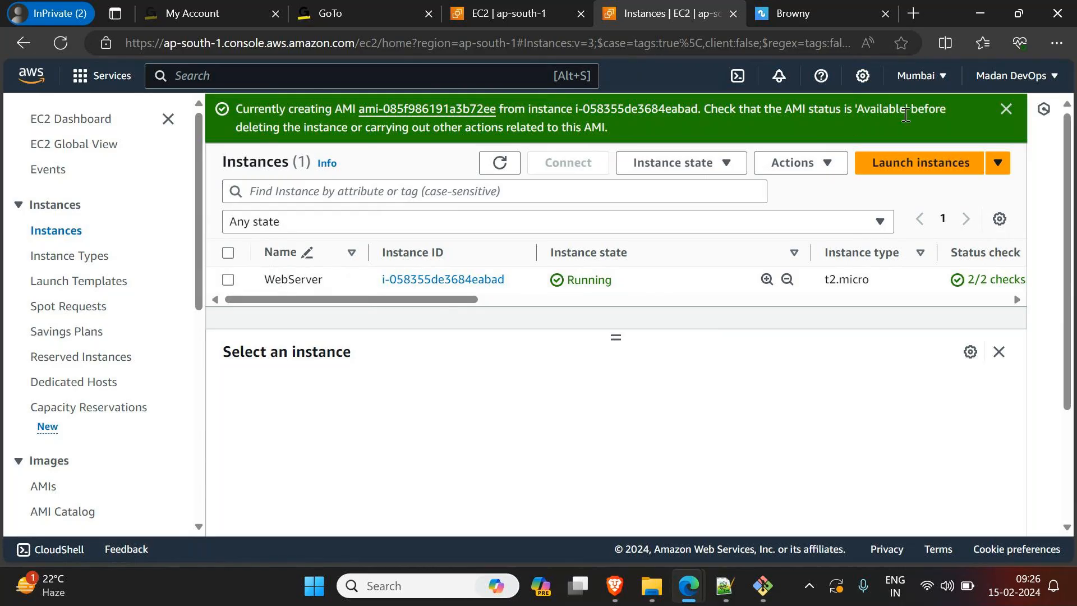
Step: Check the WebServer instance, deselect it, and open the AMIs page in a new browser tab
left_click(228, 280)
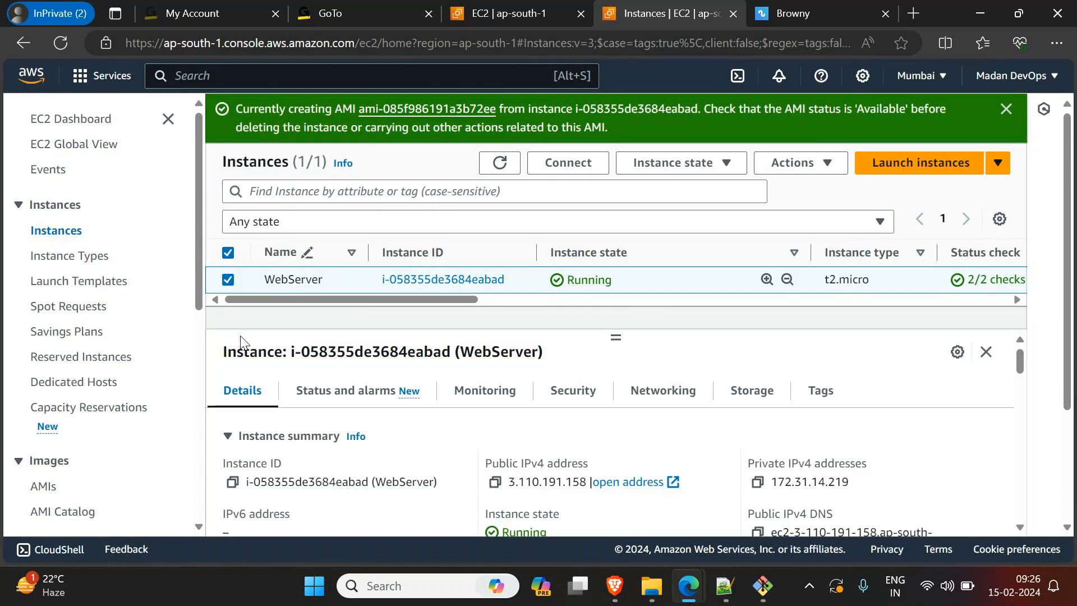
left_click(229, 280)
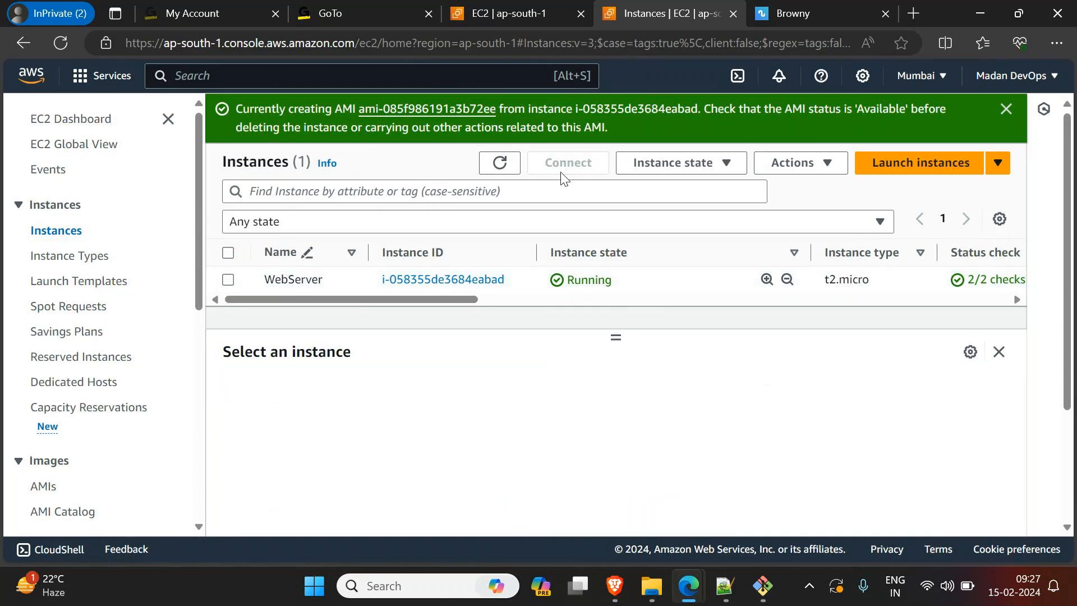
scroll(67, 332, "down", 2)
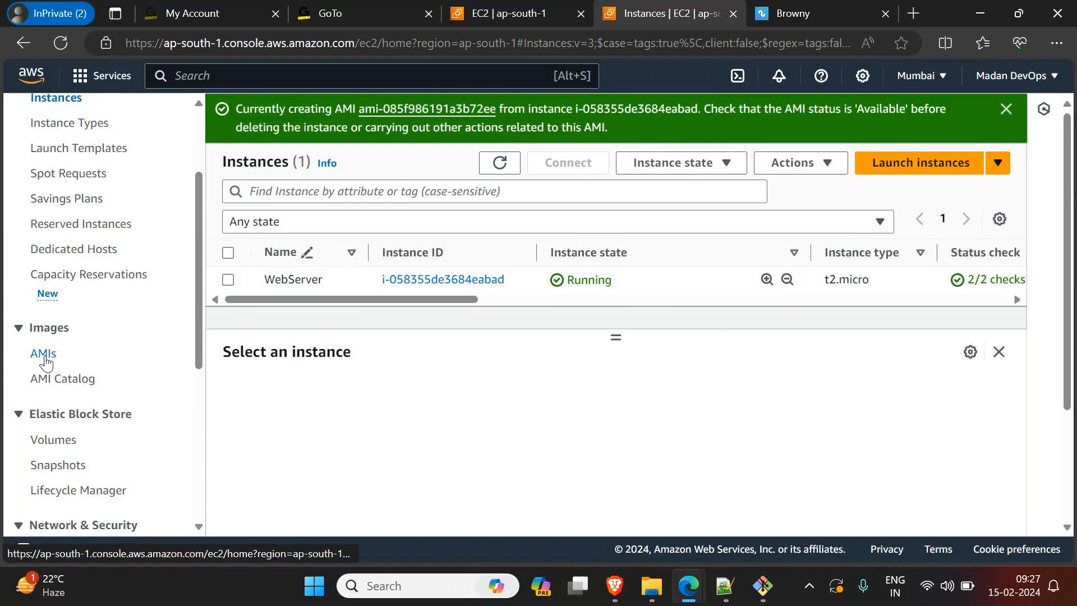
right_click(46, 362)
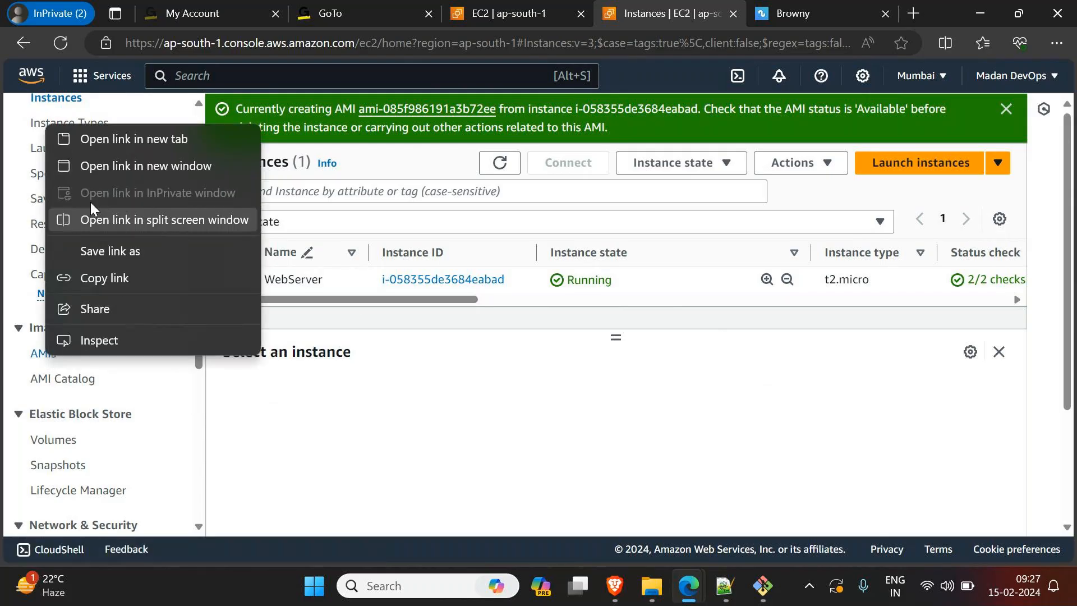
left_click(123, 144)
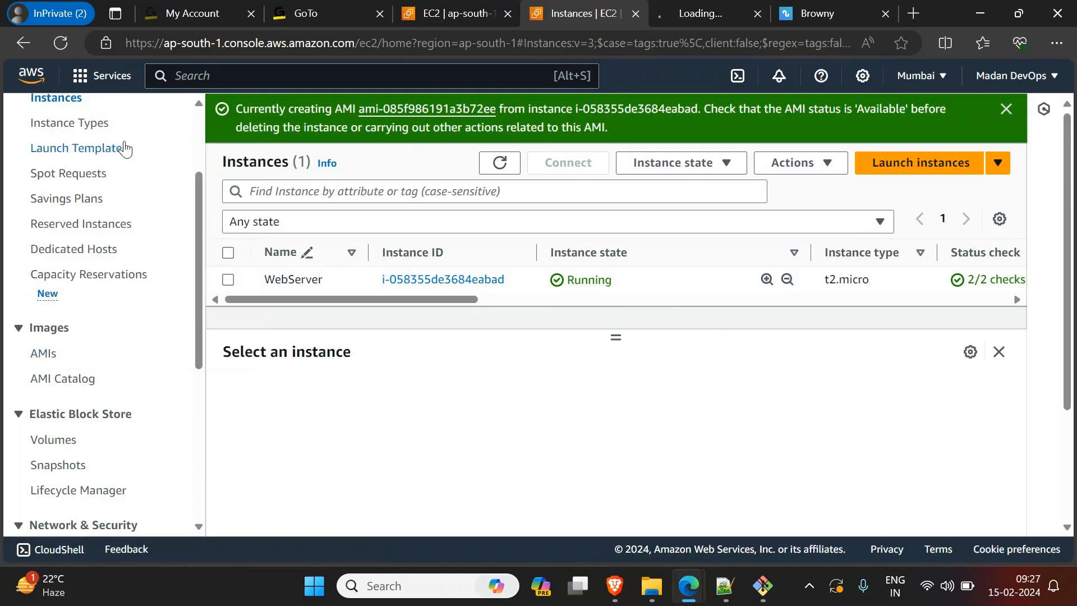
left_click(699, 9)
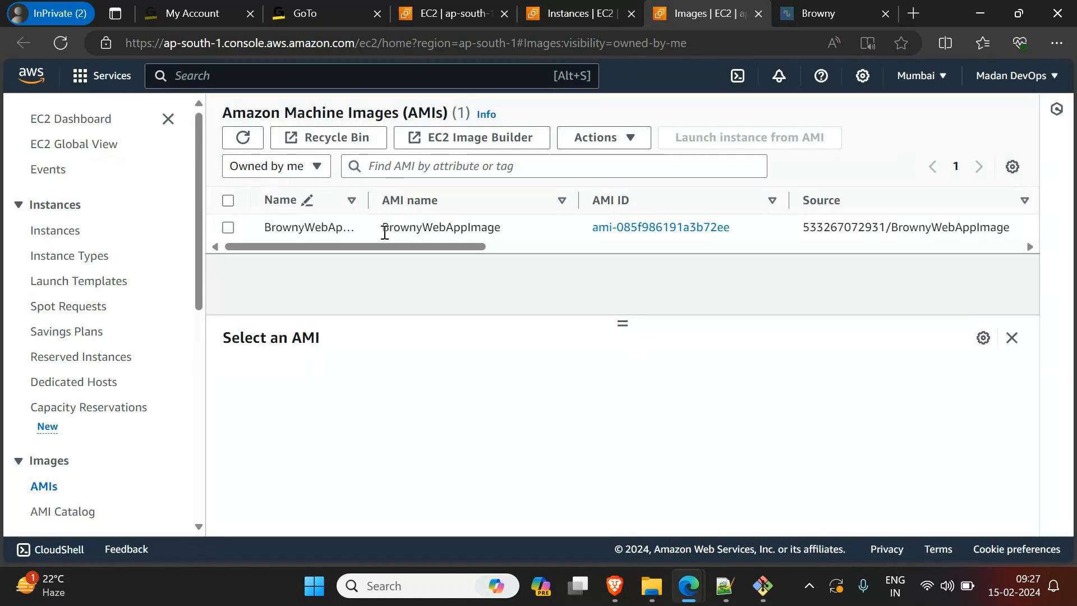
Step: Widen the AMI list's Name column, refresh the list, and check the status of BrownyWebAppImage
left_click_drag(368, 199, 408, 200)
left_click_drag(344, 247, 613, 263)
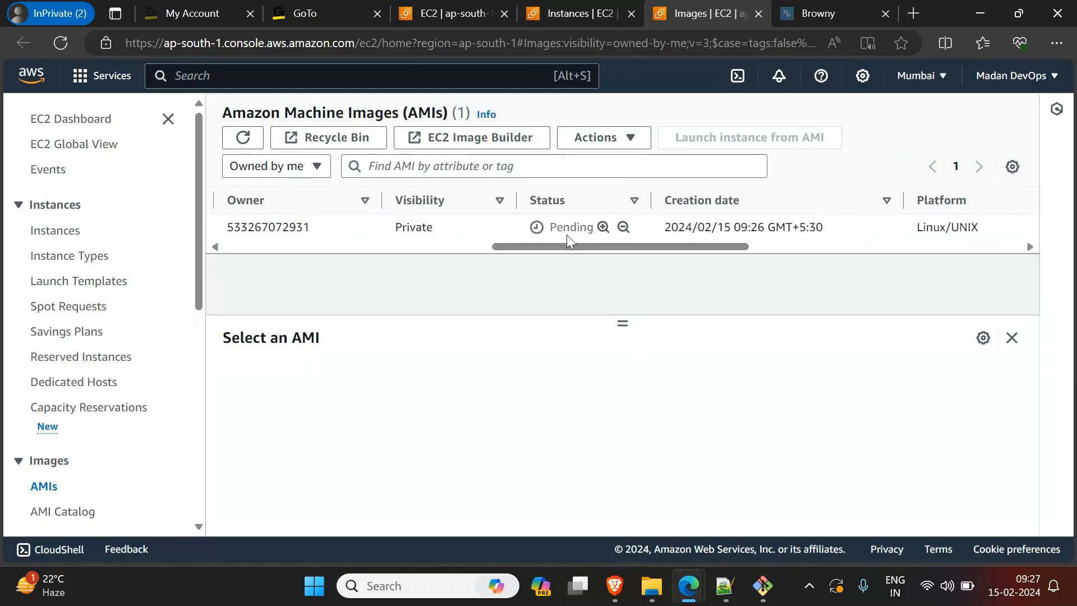
left_click(244, 140)
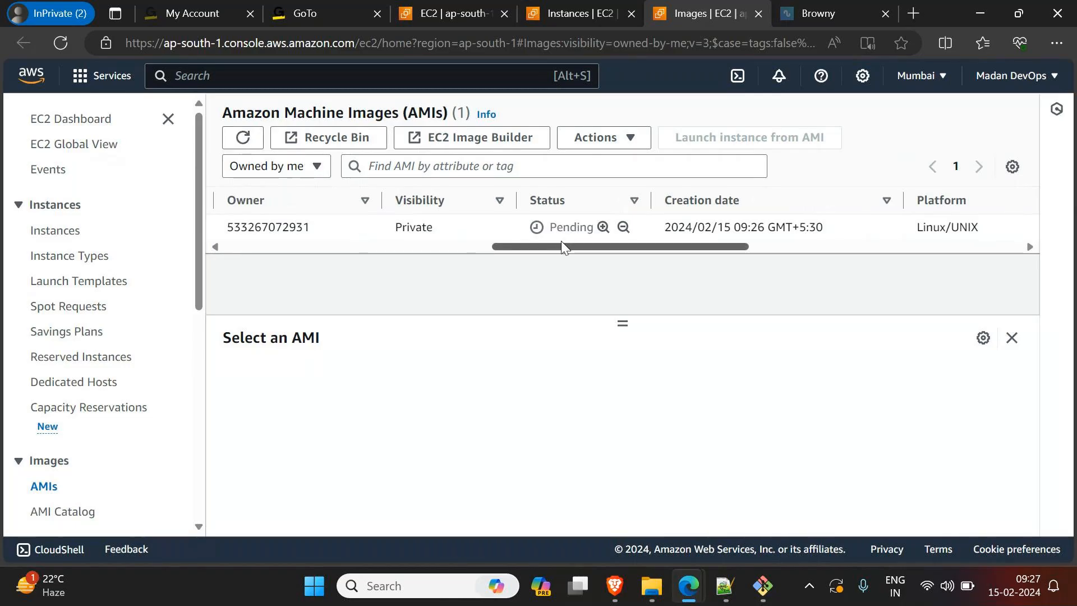
left_click_drag(566, 246, 548, 271)
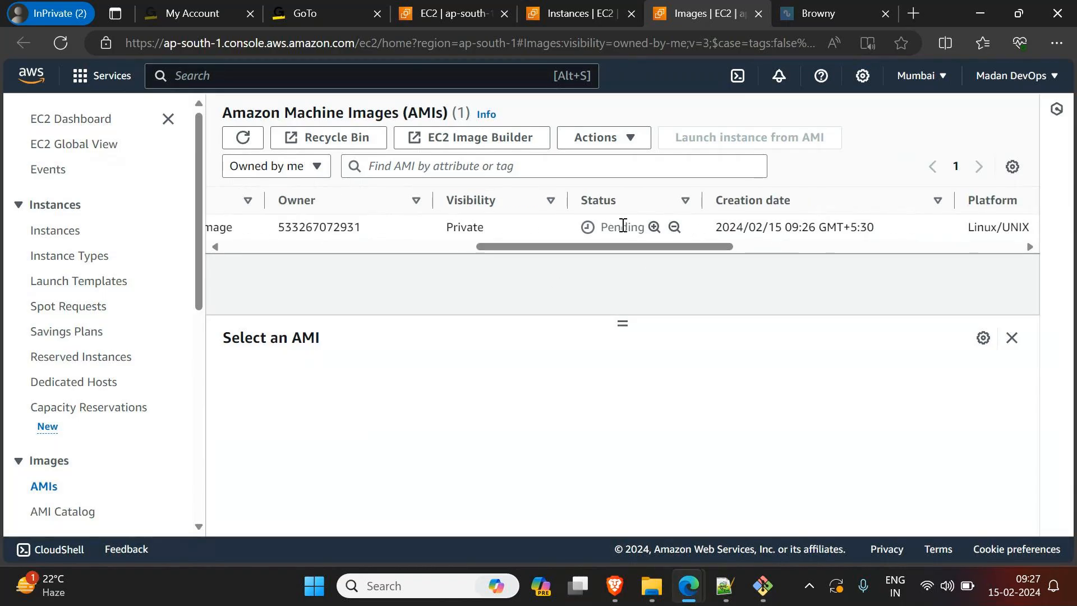
Step: Open the Elastic Block Store snapshots, widen the Name column, and check the BrownyWebAppImage snapshot's status
scroll(79, 348, "down", 5)
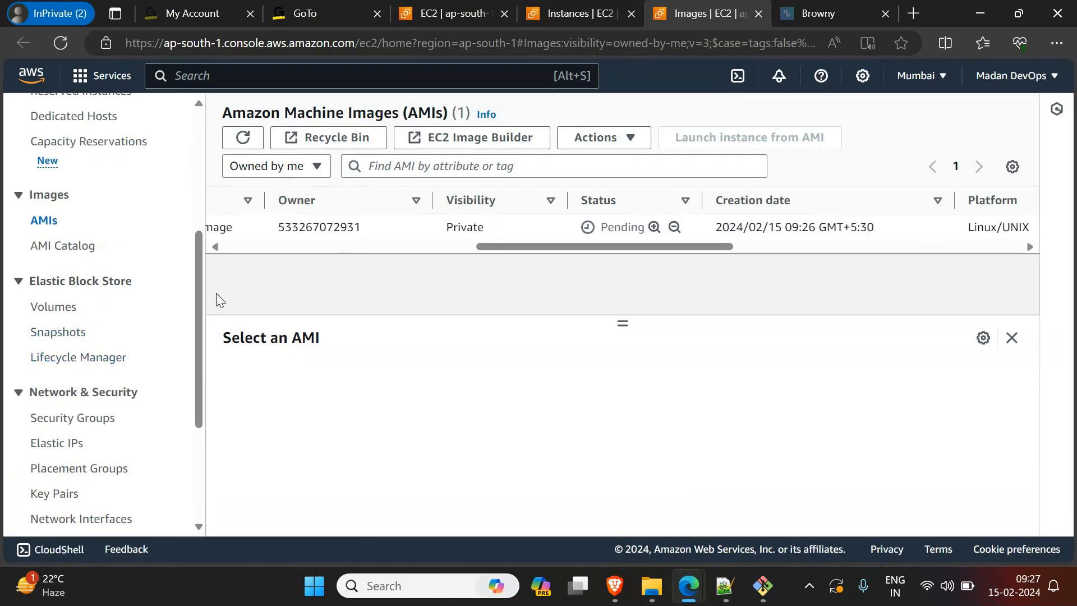
left_click(68, 340)
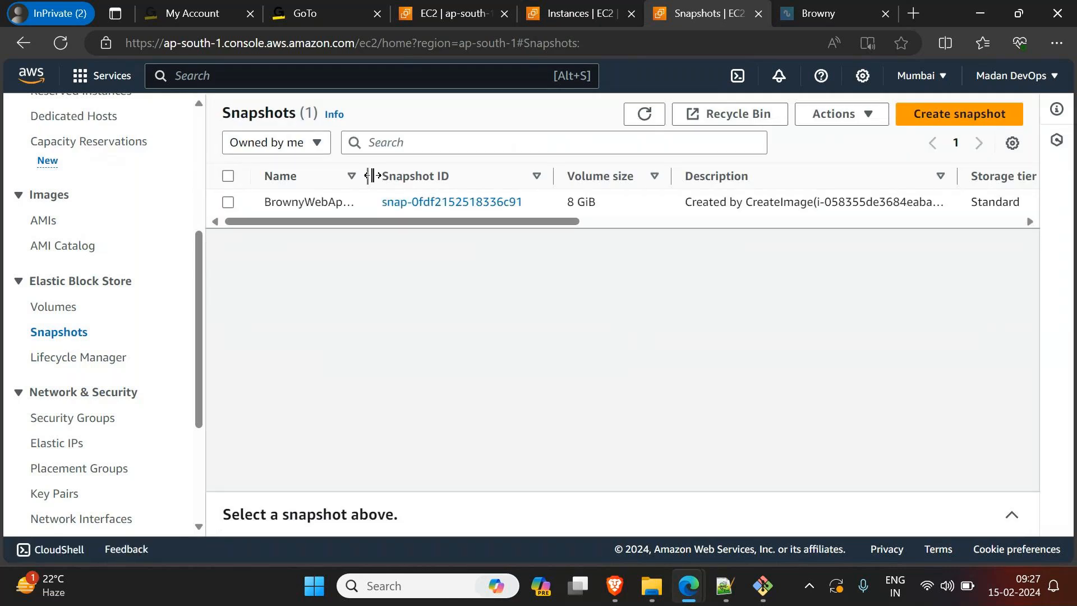
left_click_drag(373, 176, 411, 175)
left_click_drag(407, 221, 604, 234)
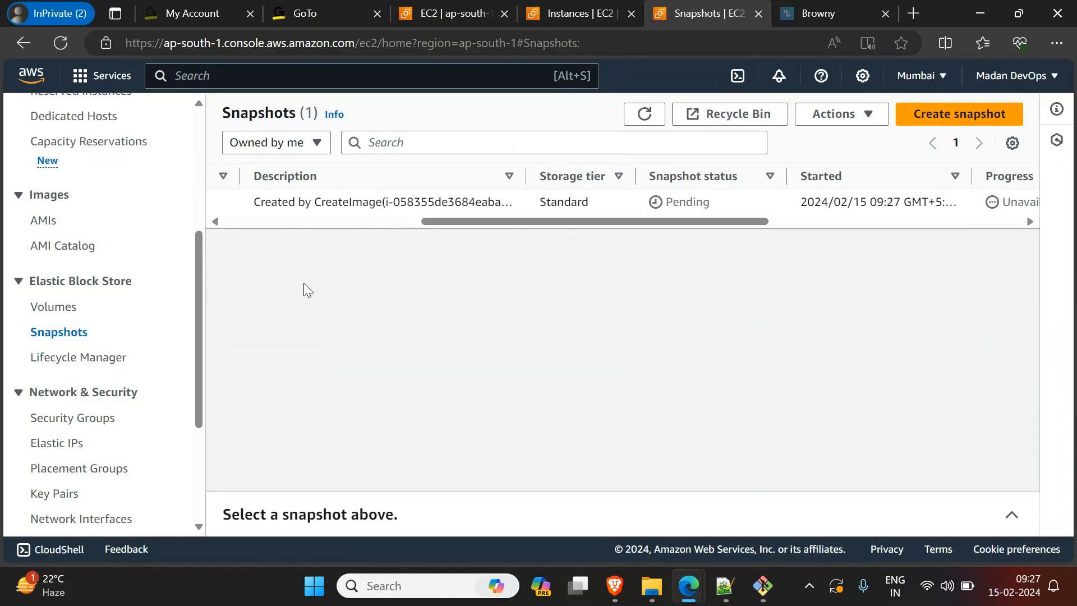
left_click_drag(528, 224, 321, 223)
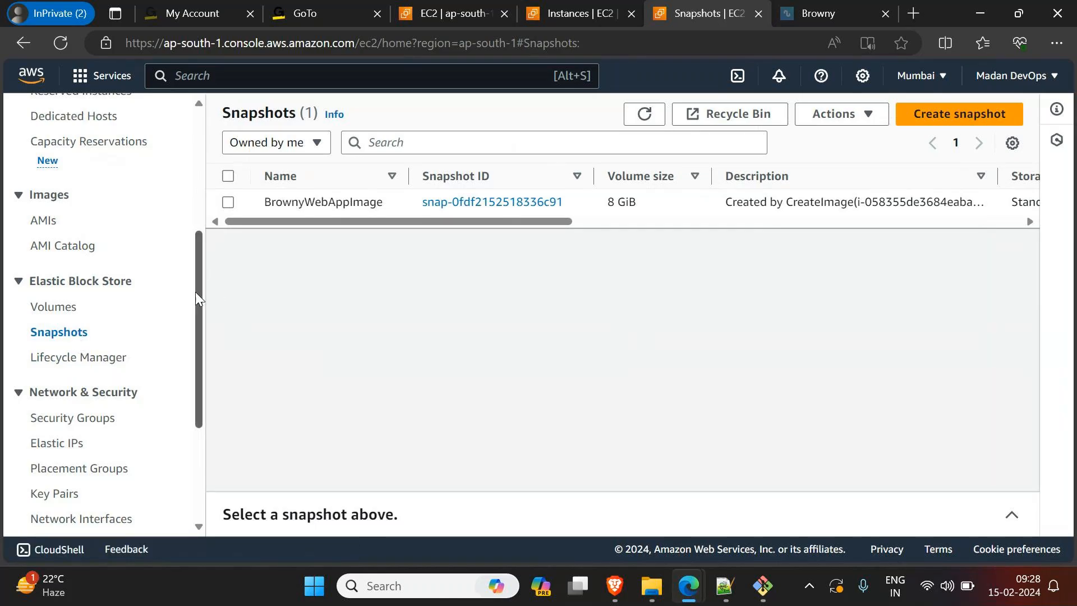
Step: Return to the AMIs list and refresh it to check the status of BrownyWebAppImage
left_click_drag(195, 292, 197, 213)
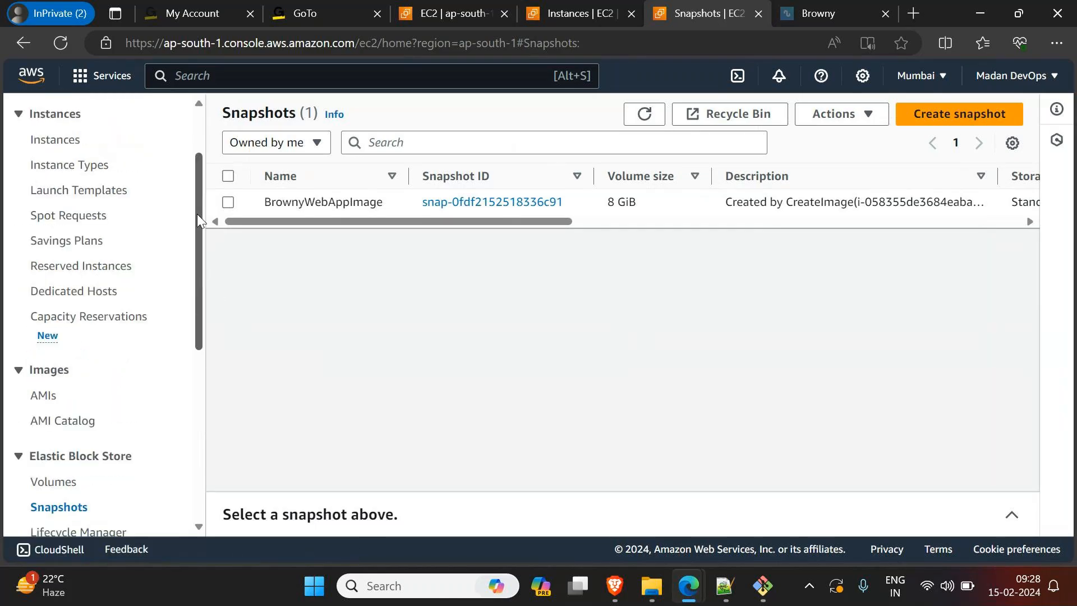
left_click(42, 395)
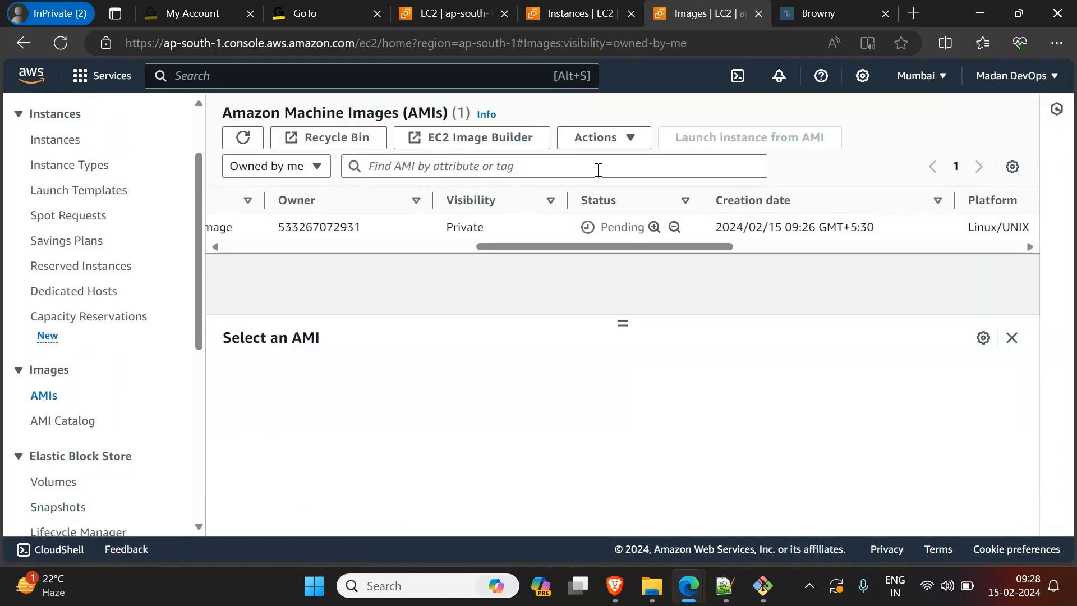
left_click(250, 136)
left_click(250, 144)
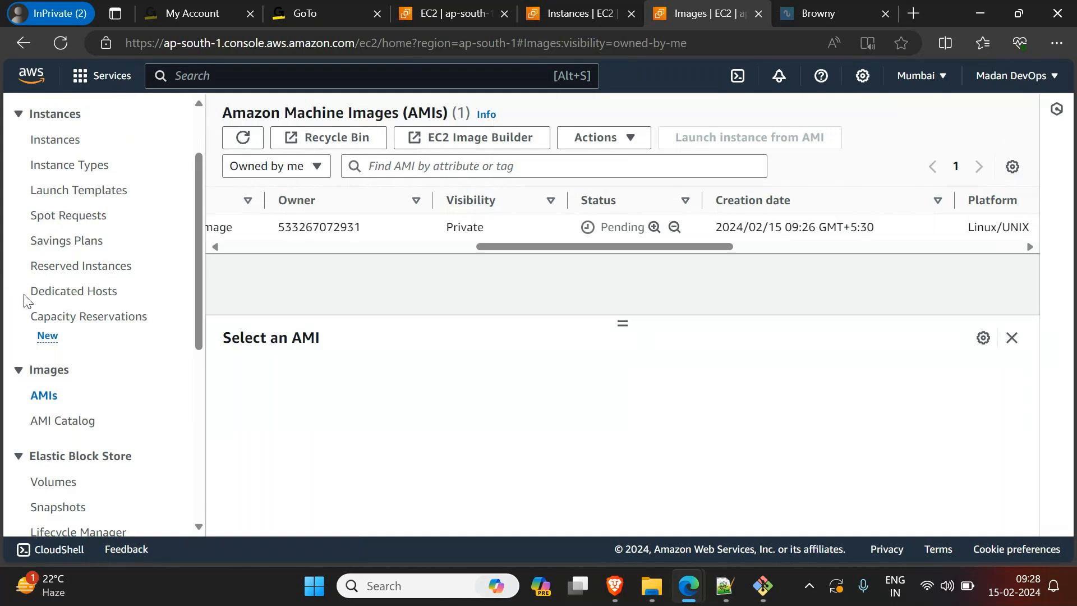
left_click(247, 141)
Step: Switch to the GoTo meeting window, set its participant view to Everyone, and minimize the window
mouse_move(699, 588)
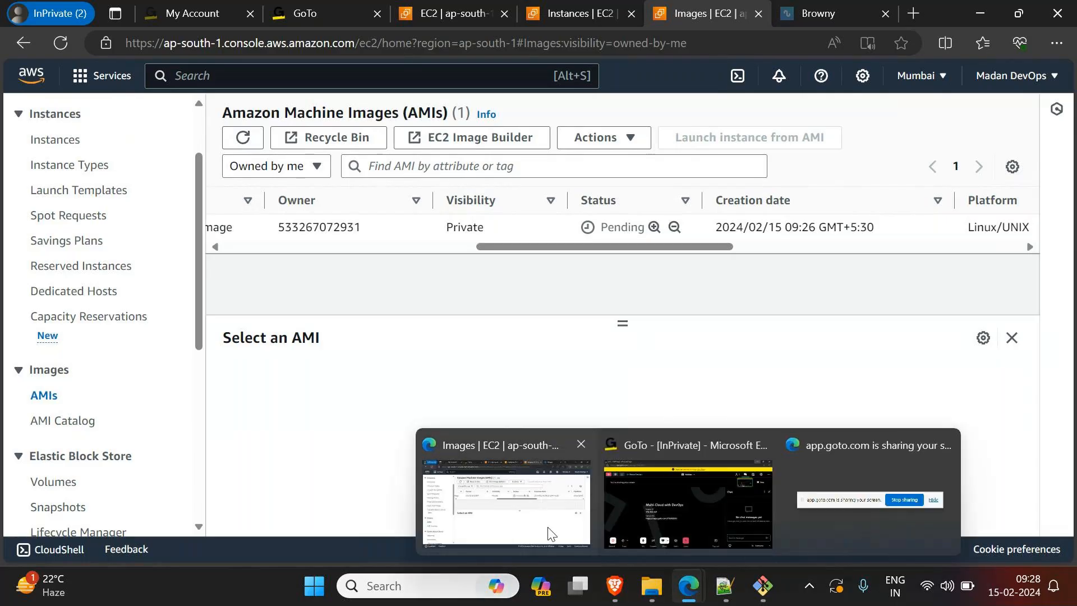
left_click(606, 531)
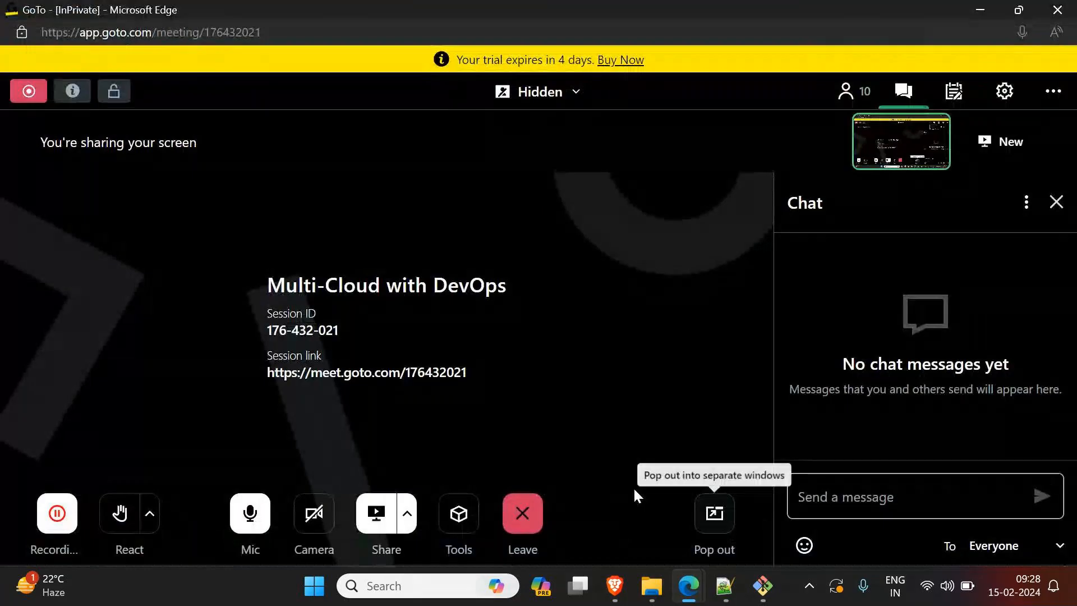
left_click(571, 91)
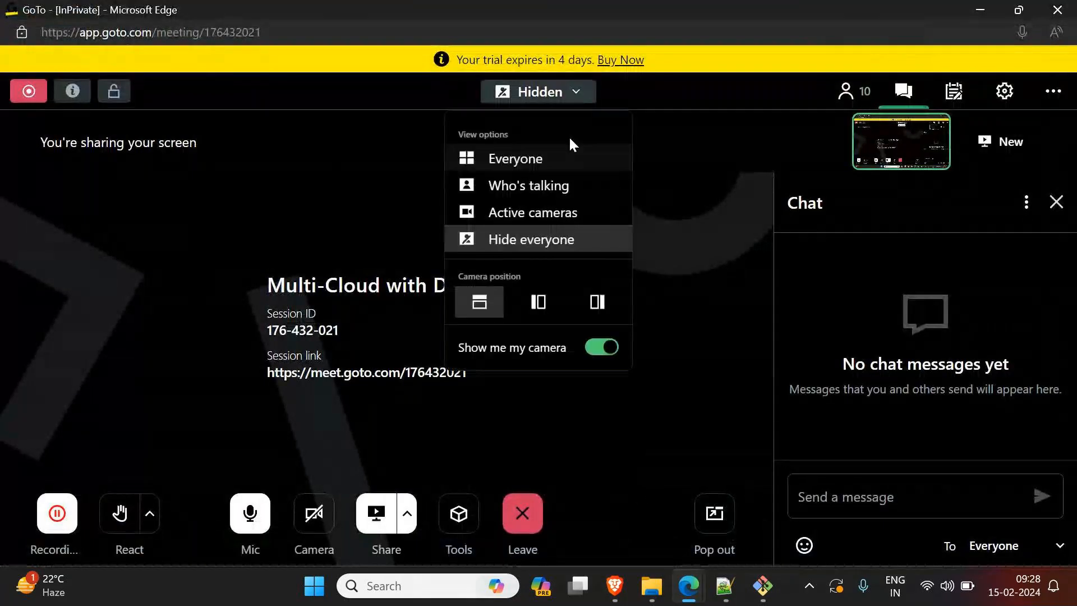
left_click(510, 159)
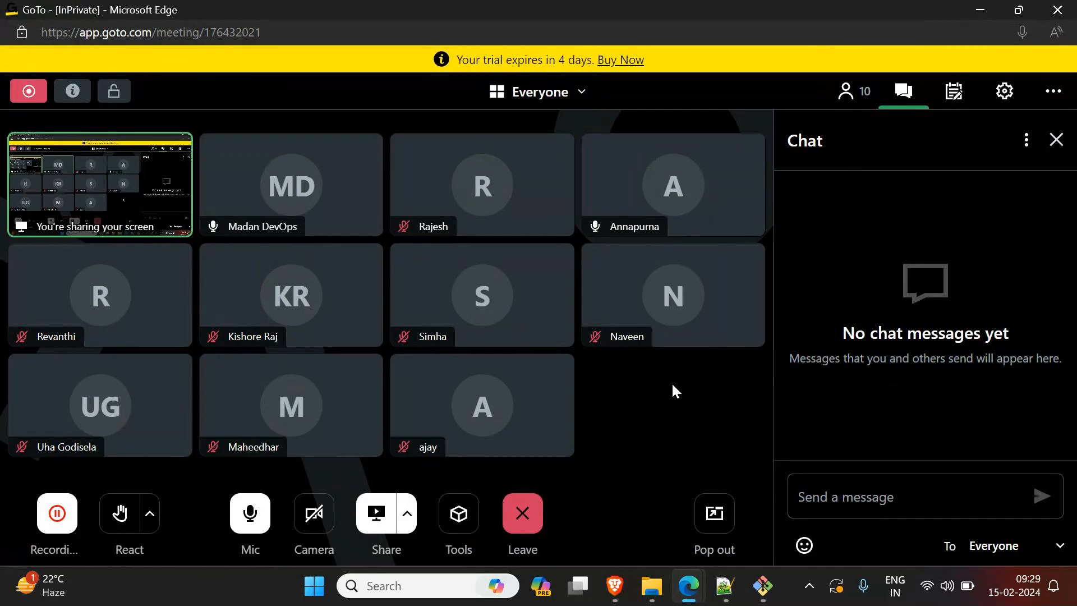
left_click(982, 9)
Step: Refresh the AMI list again and review the status and name of BrownyWebAppImage
left_click(243, 138)
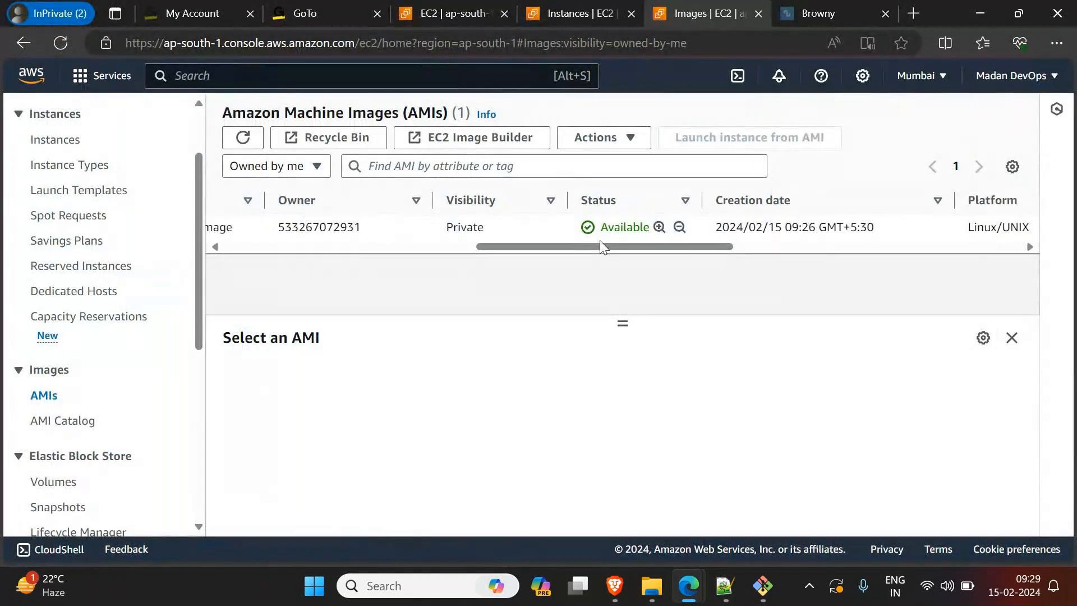
left_click_drag(597, 247, 294, 246)
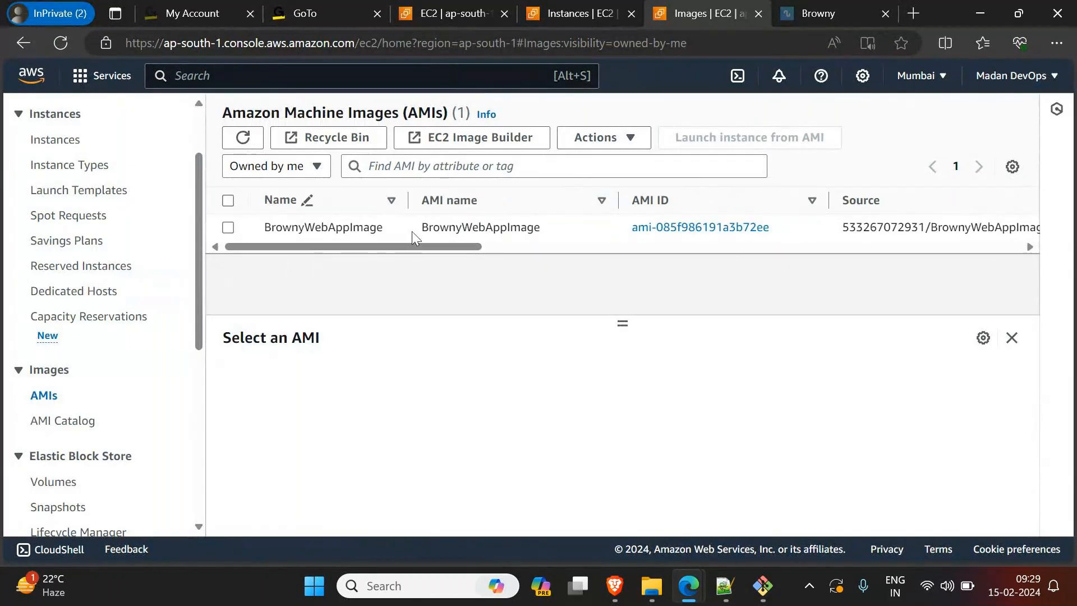
Step: Dismiss the AMI creation notice on the Instances page and close the Browny website's browser tab
left_click(587, 12)
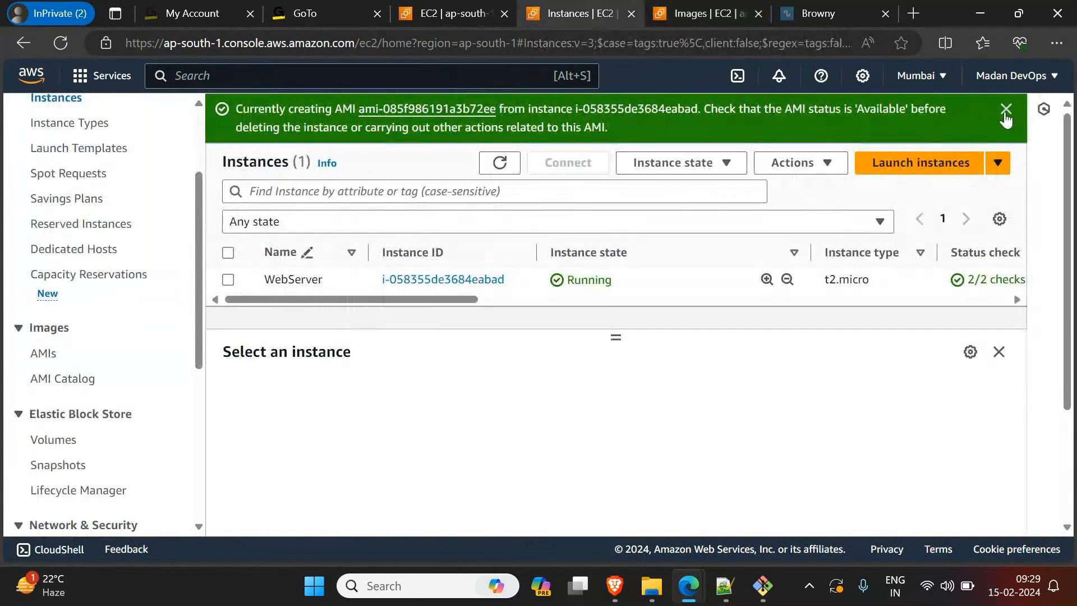
left_click(1006, 111)
left_click(884, 14)
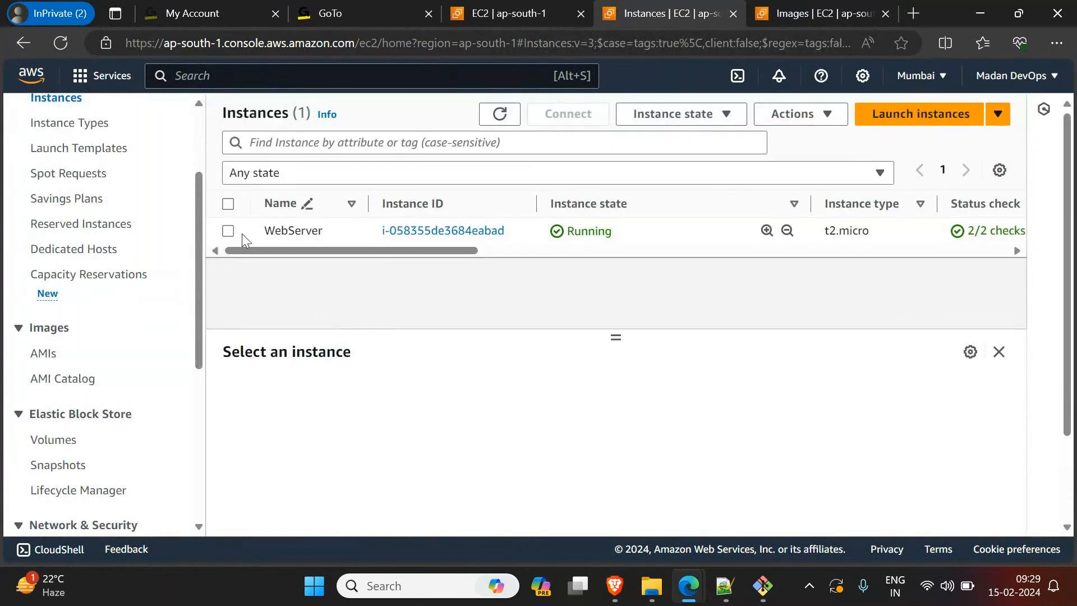
Step: Terminate the WebServer instance and refresh the instance list to check its state
left_click(519, 235)
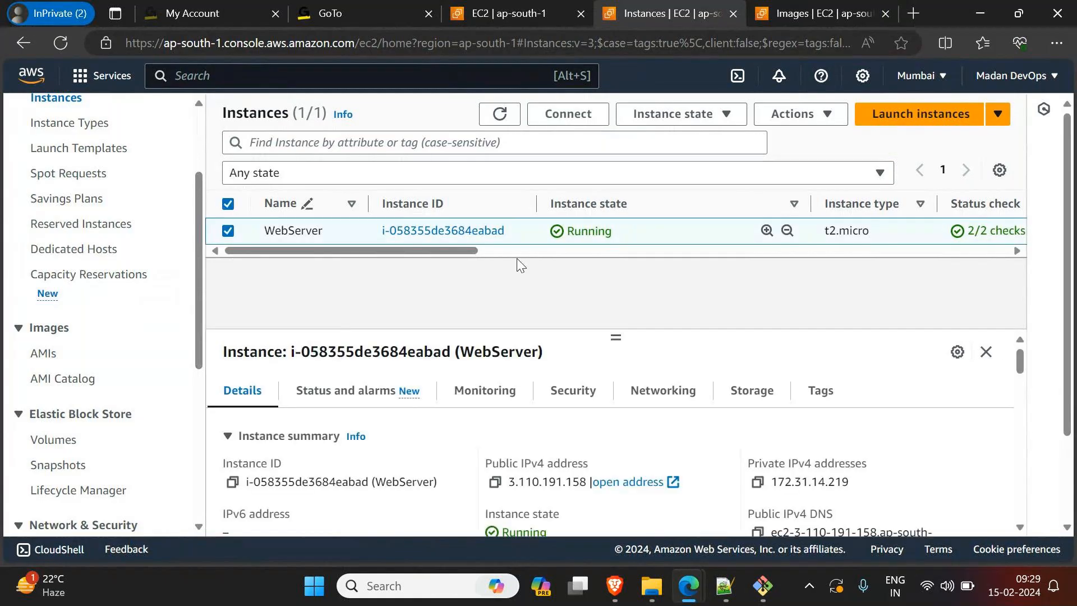
left_click(724, 114)
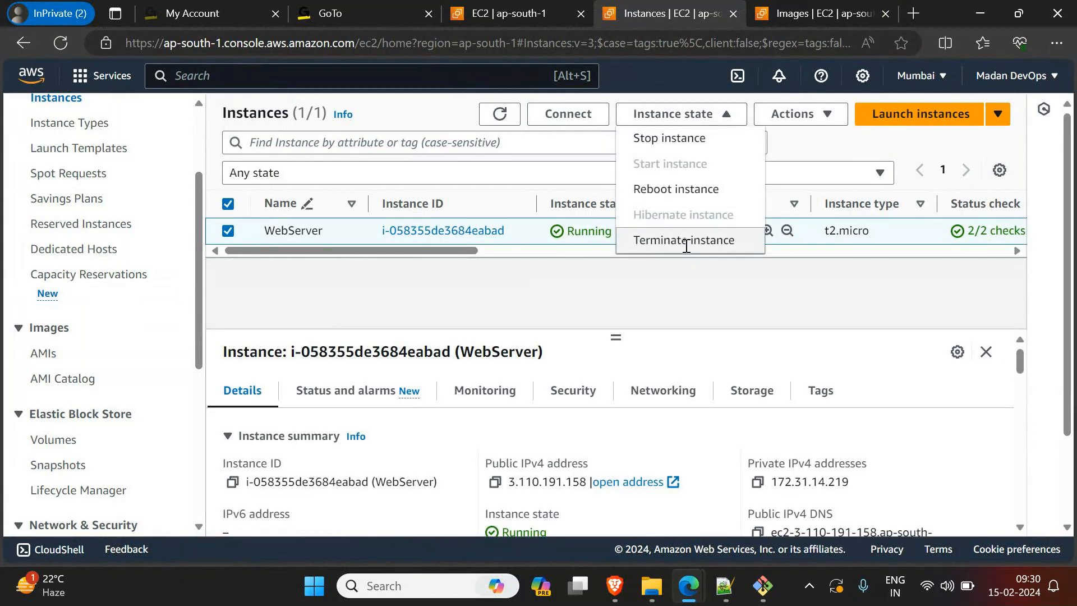
left_click(686, 243)
left_click(932, 449)
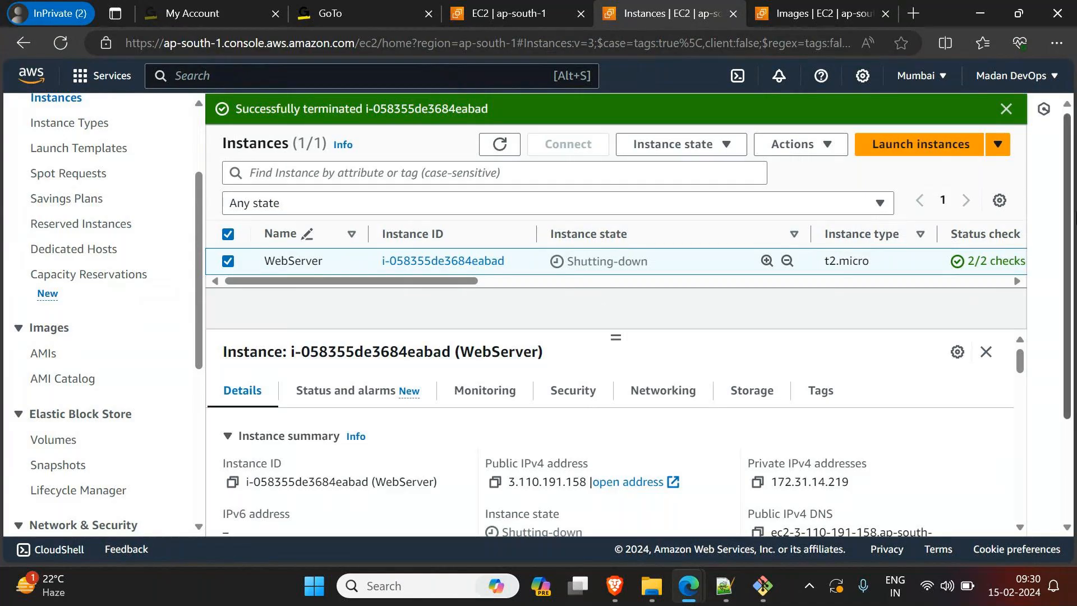
left_click(502, 146)
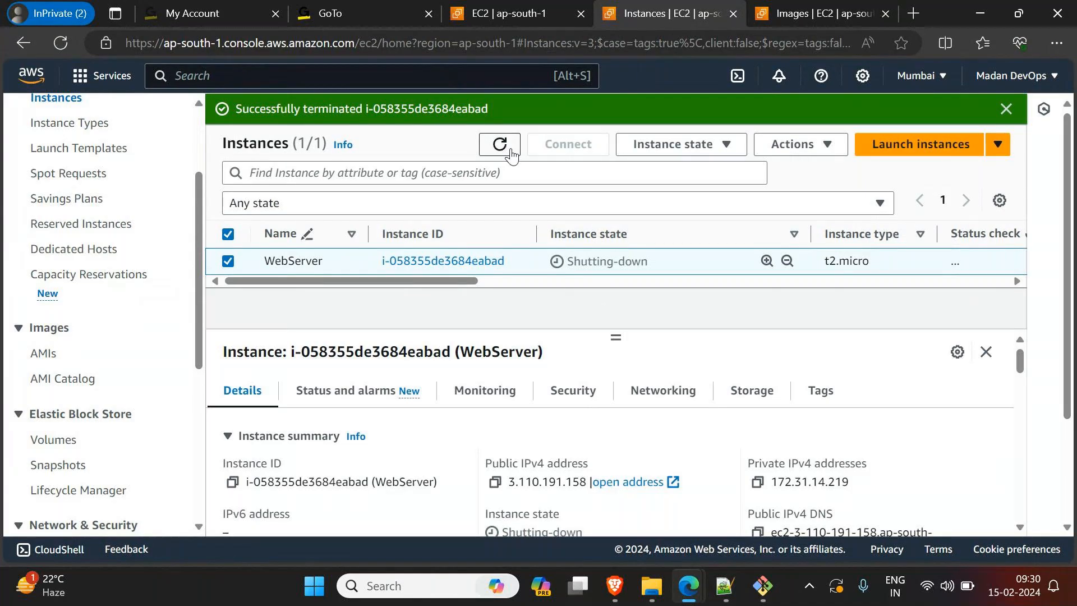
left_click(511, 152)
Step: Switch to the Notepad++ notes, set the number of servers in the client's deployment request to 2, and minimize the window
left_click(725, 586)
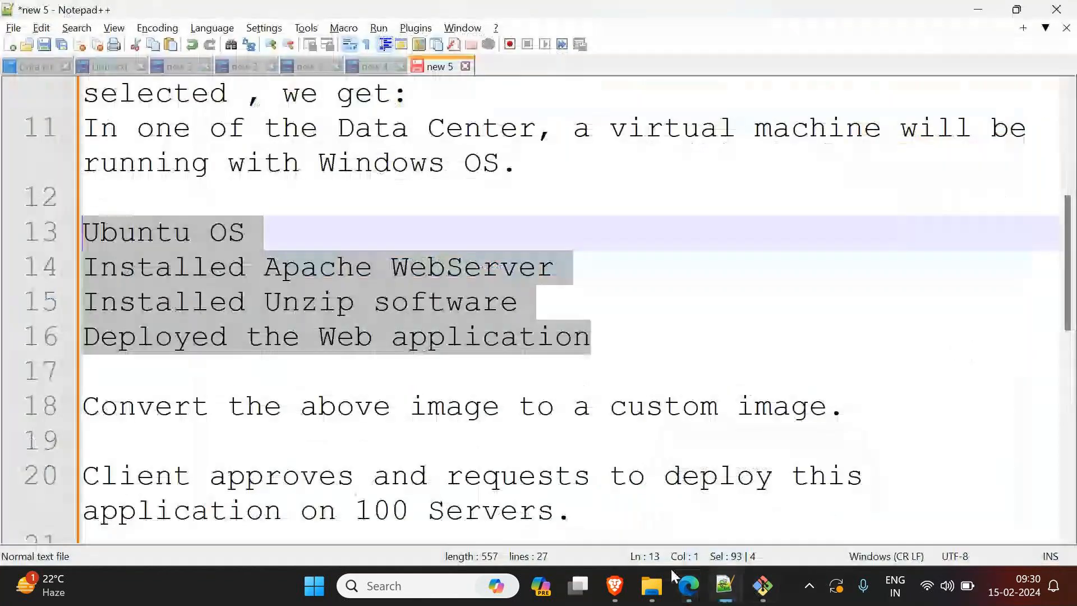
left_click(545, 389)
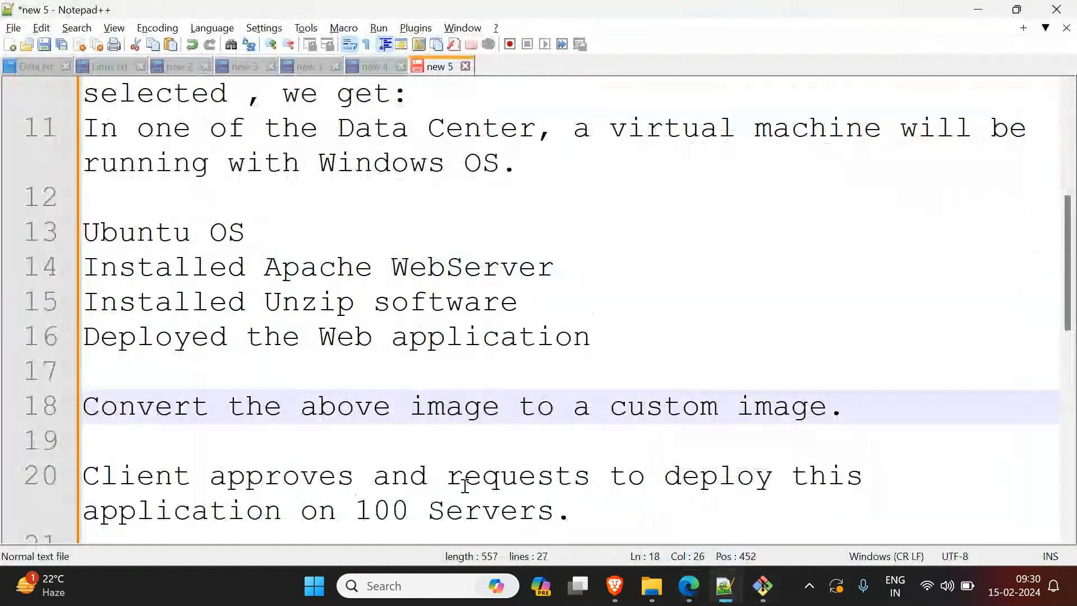
double_click(382, 511)
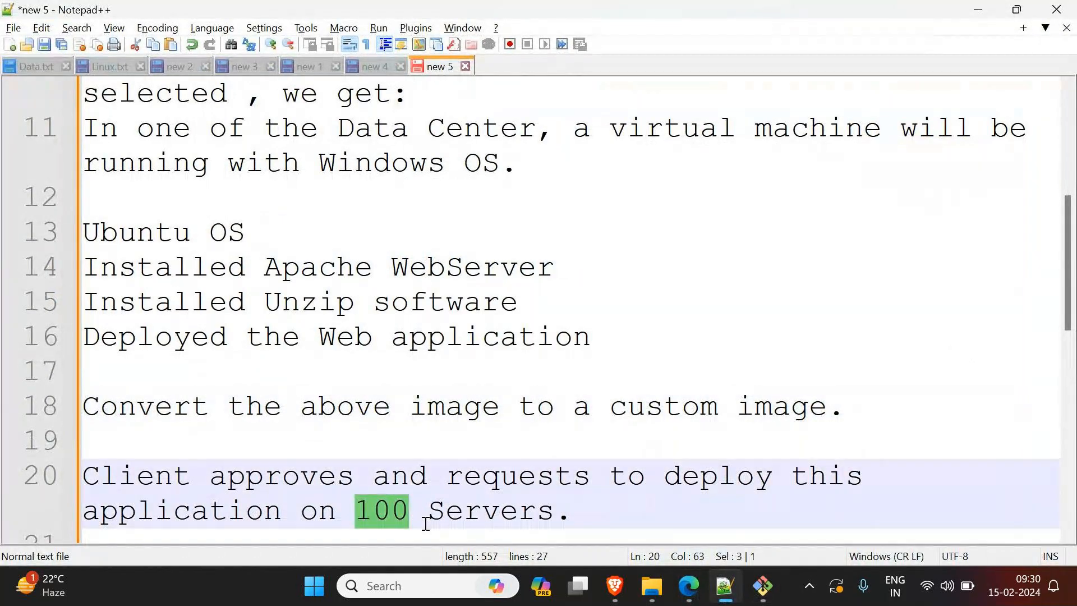
type("2")
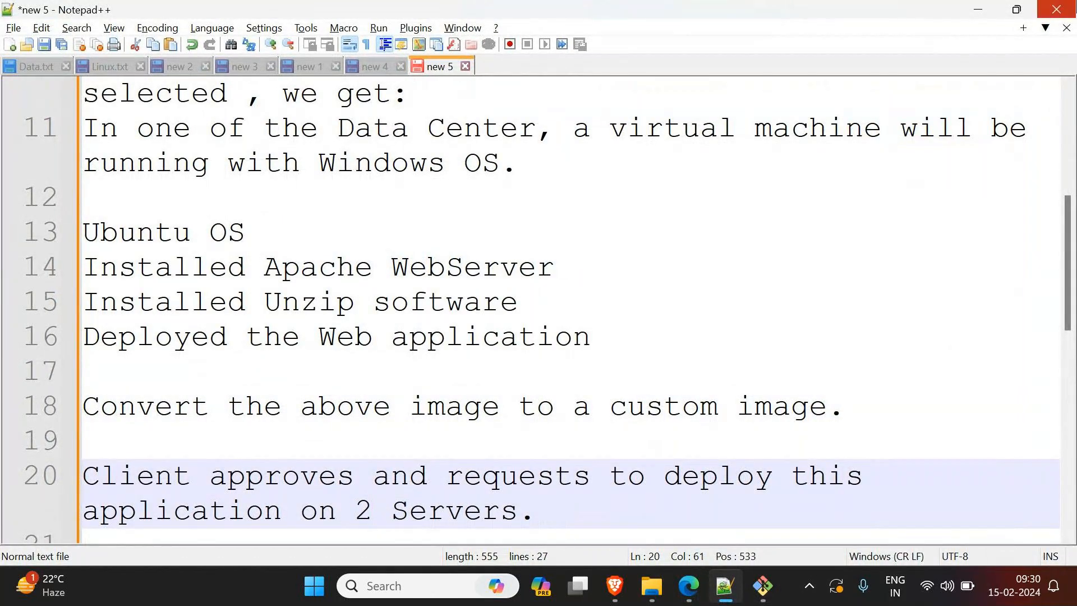
left_click(983, 15)
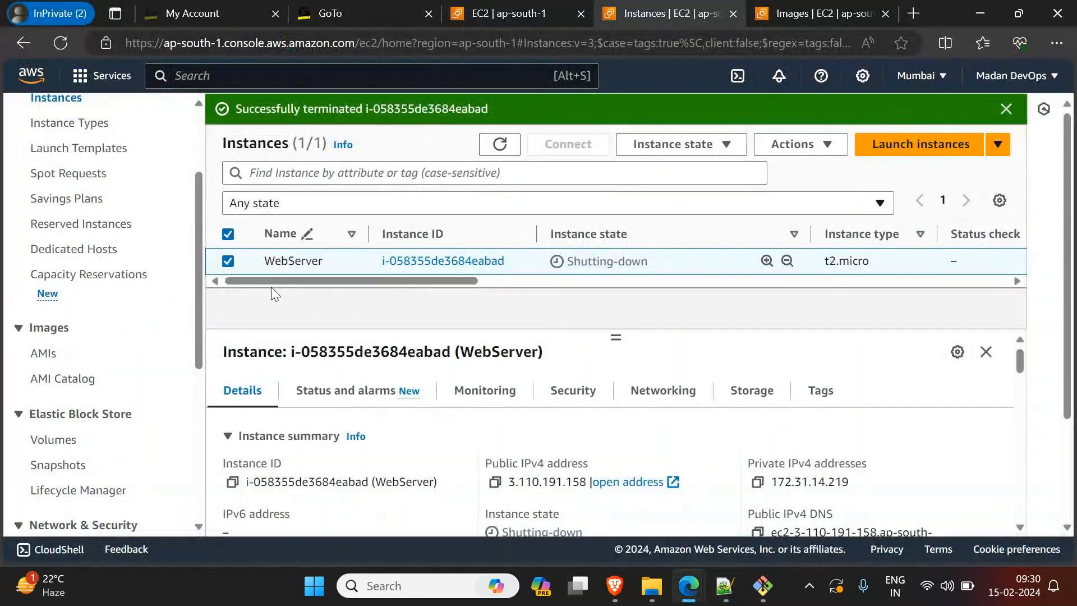
Step: Start launching a new instance and choose the self-owned BrownyWebAppImage as its machine image
left_click(927, 150)
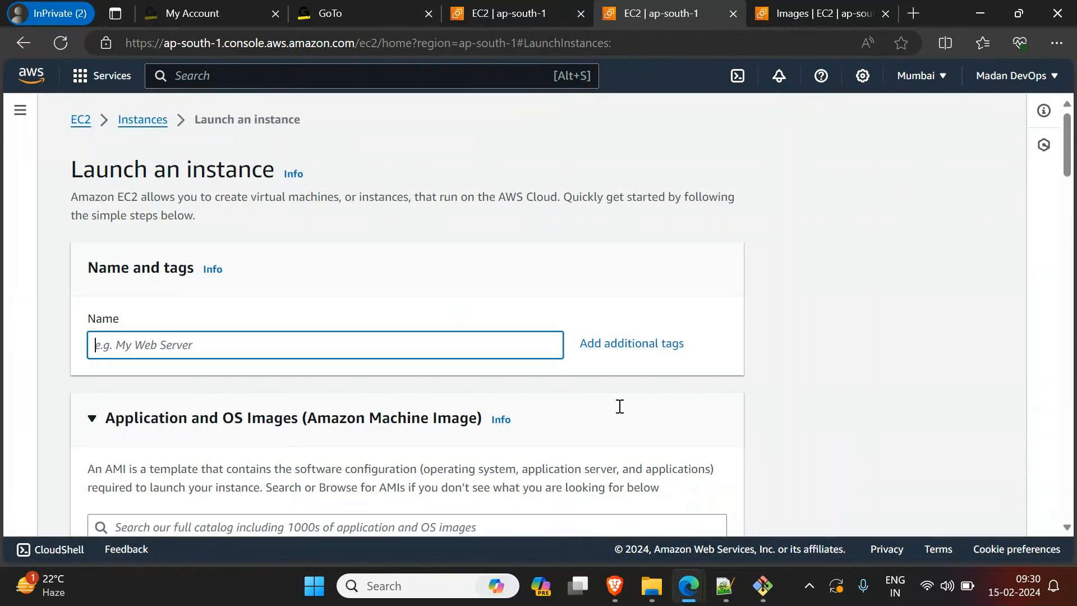
scroll(642, 415, "down", 6)
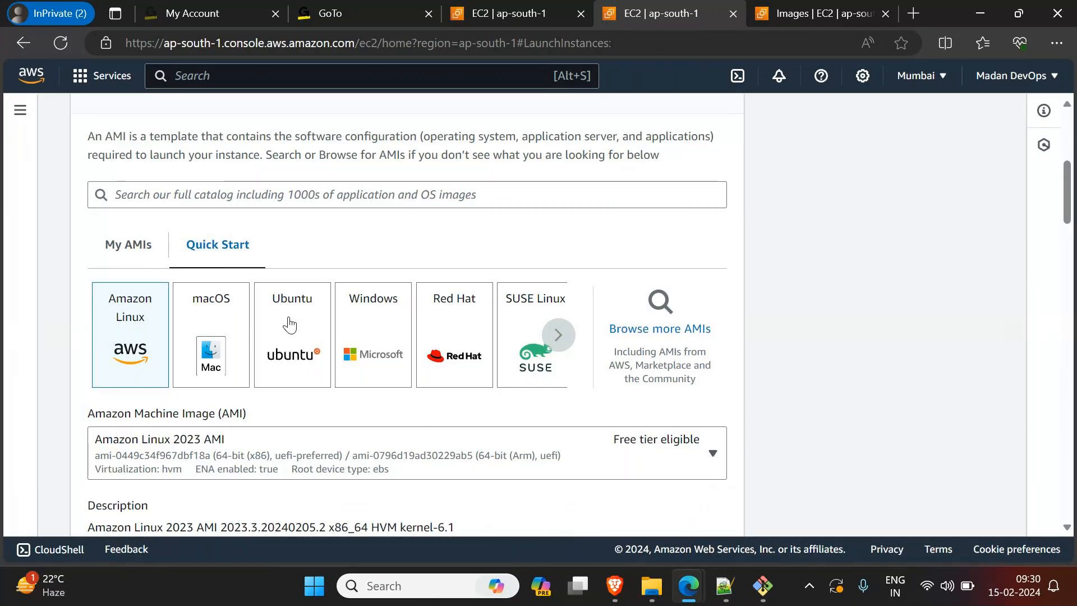
left_click(129, 244)
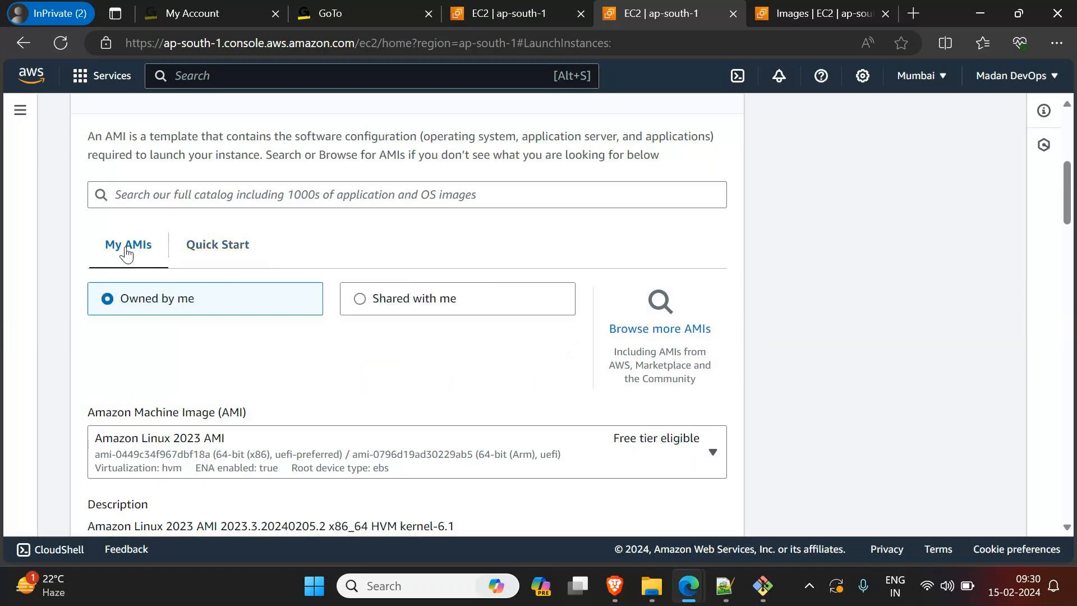
scroll(141, 467, "down", 1)
scroll(141, 467, "down", 1)
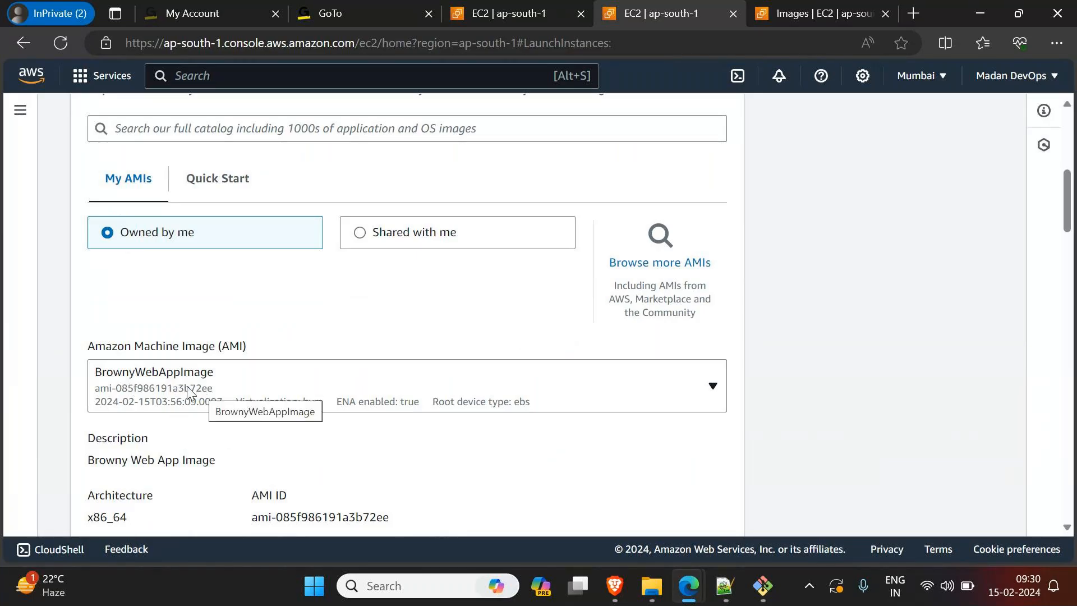
Step: Review the image details and the t2.micro instance type, and select KeyPair3 as the login key pair
scroll(187, 386, "down", 3)
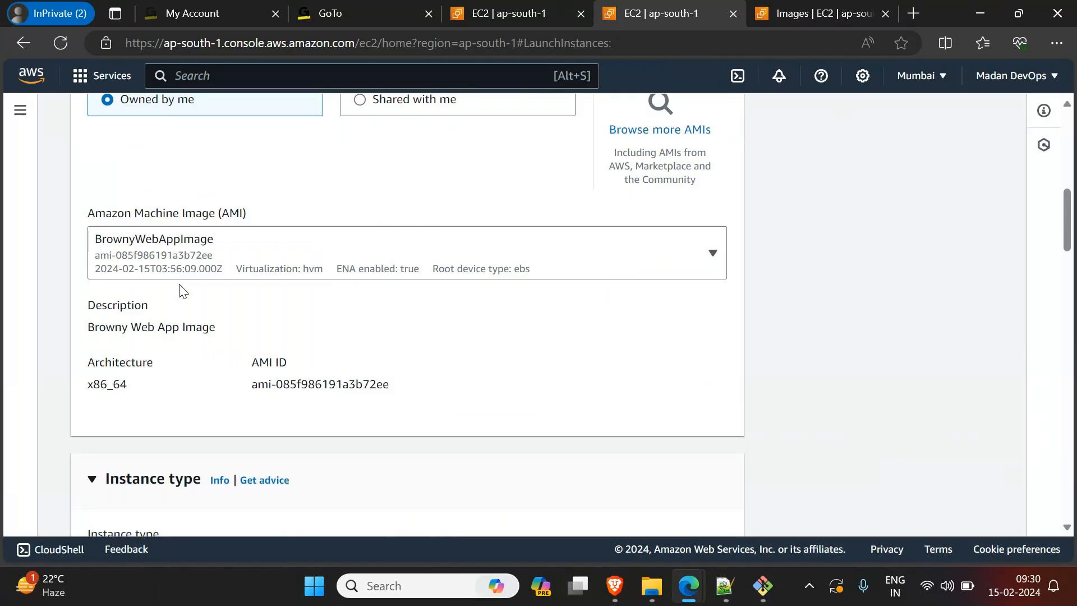
scroll(184, 290, "down", 7)
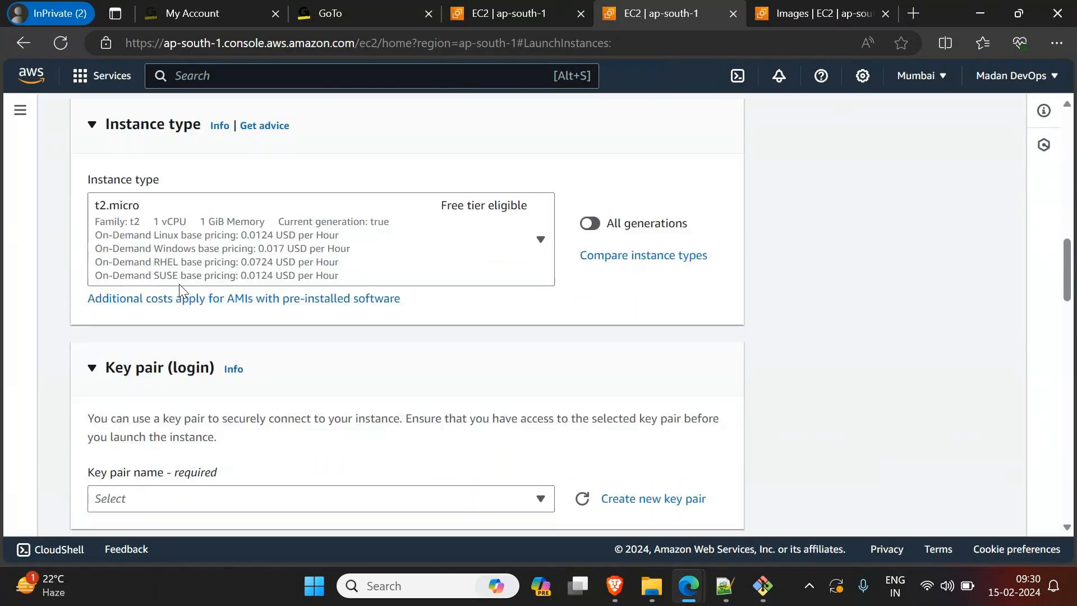
scroll(182, 291, "down", 3)
left_click(168, 342)
left_click(131, 486)
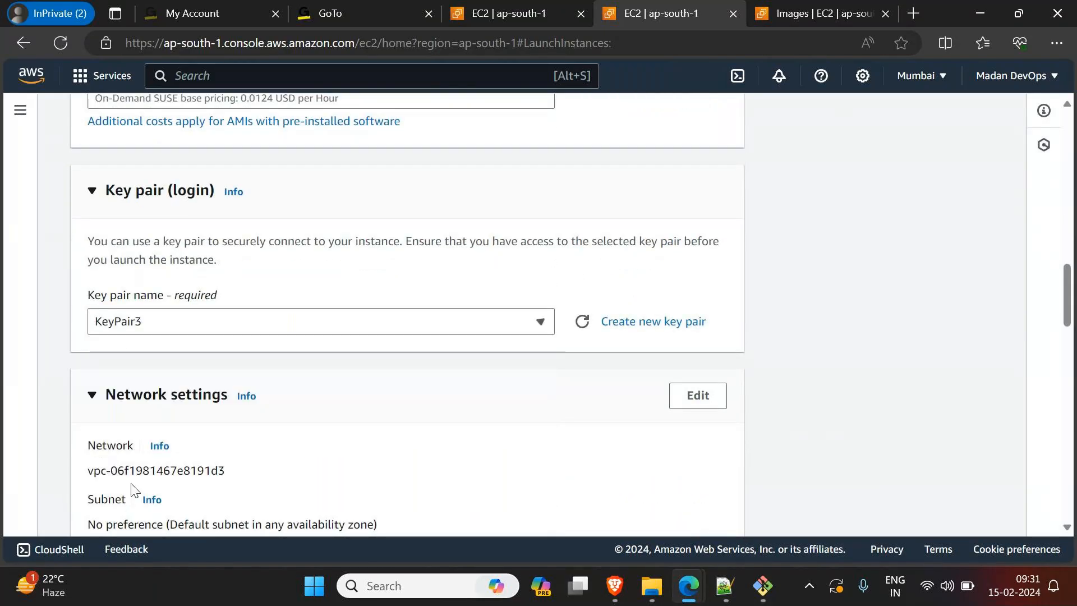
Step: Use an existing security group for the instance's firewall and select FedExApp2-SG
scroll(139, 486, "down", 4)
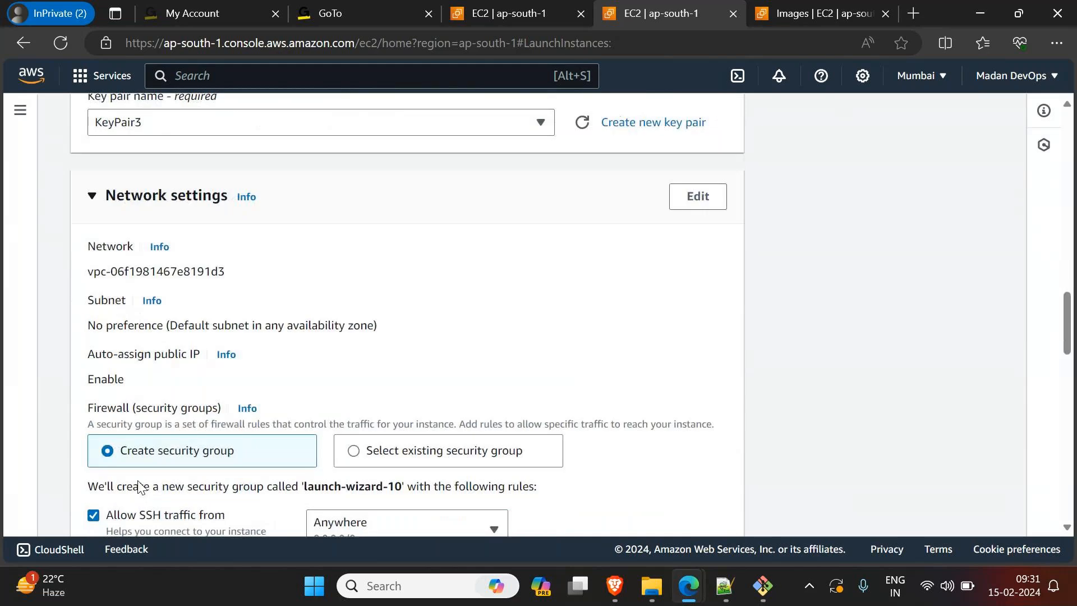
scroll(141, 486, "down", 4)
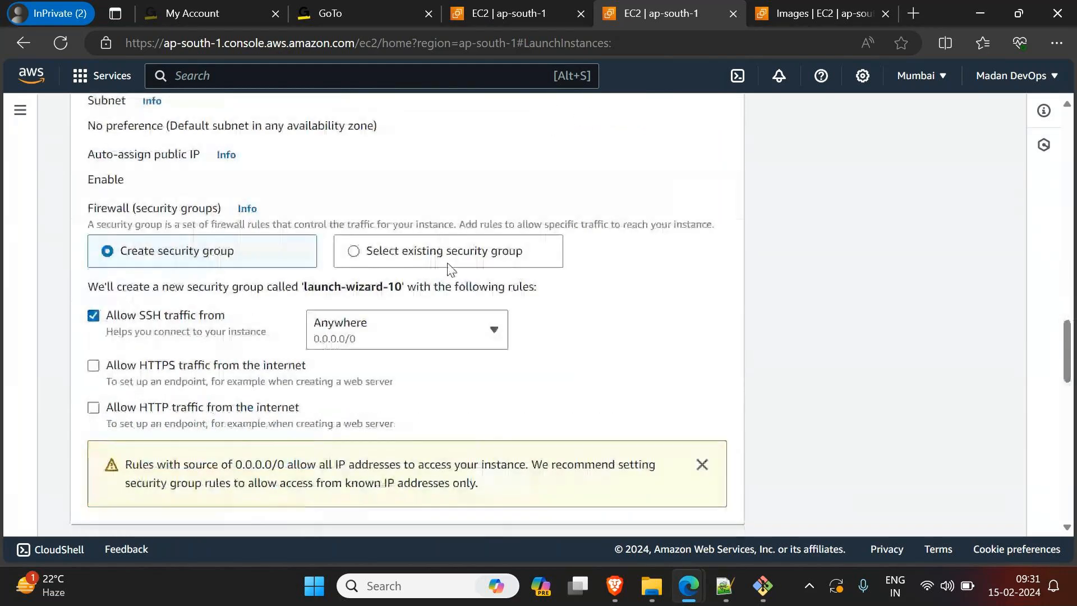
left_click(355, 250)
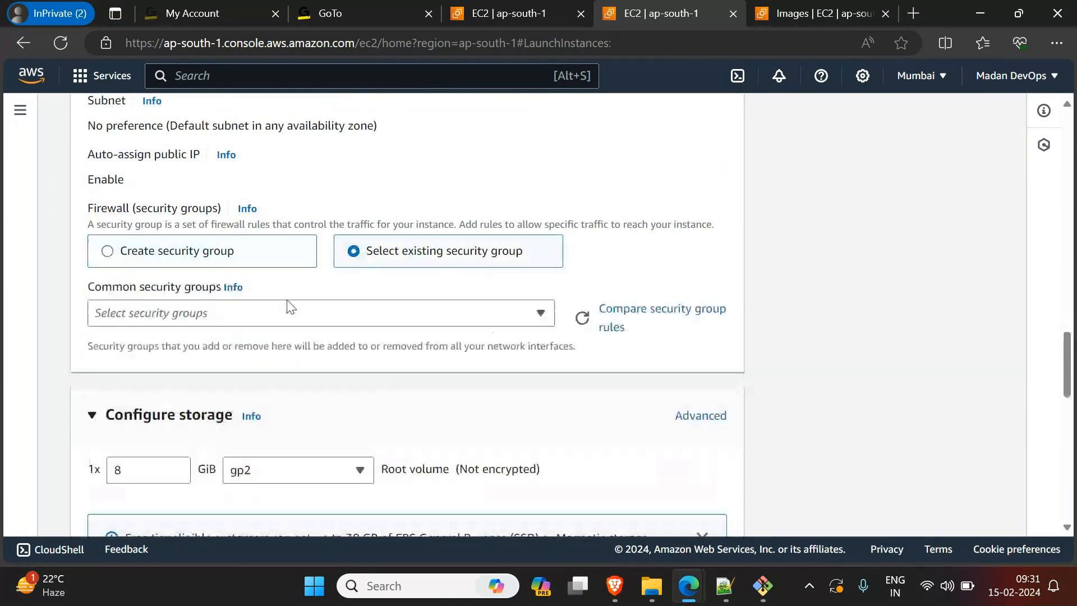
left_click(280, 316)
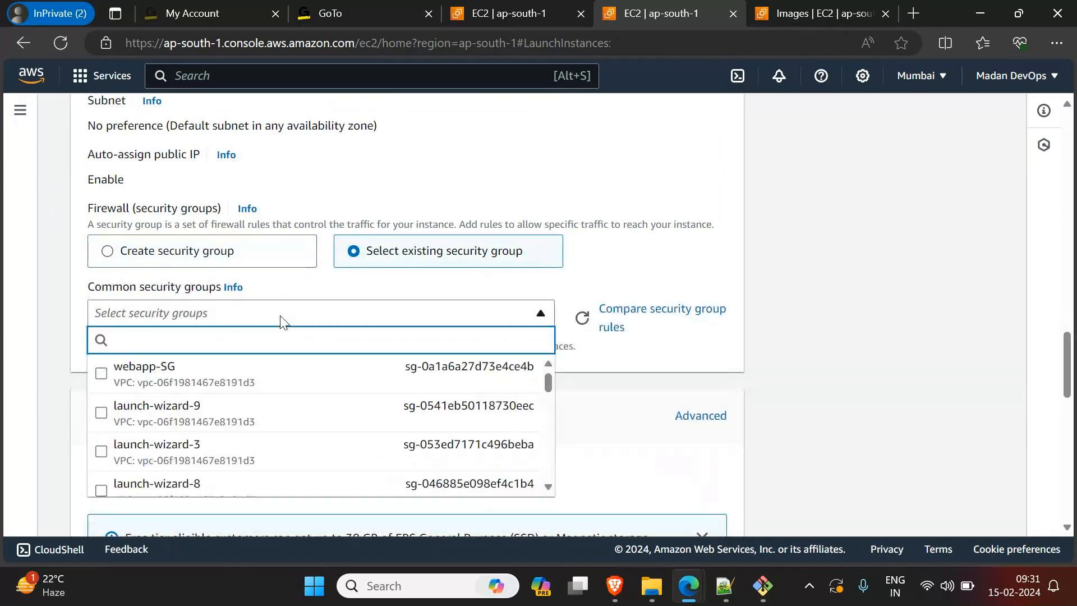
scroll(282, 321, "down", 3)
scroll(281, 314, "down", 2)
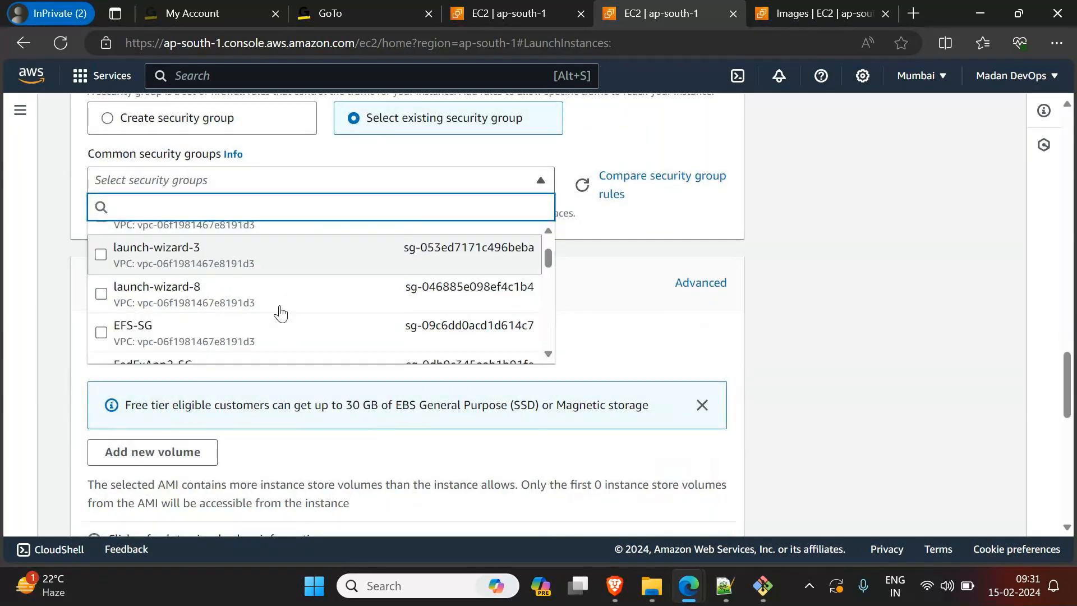
scroll(280, 314, "down", 1)
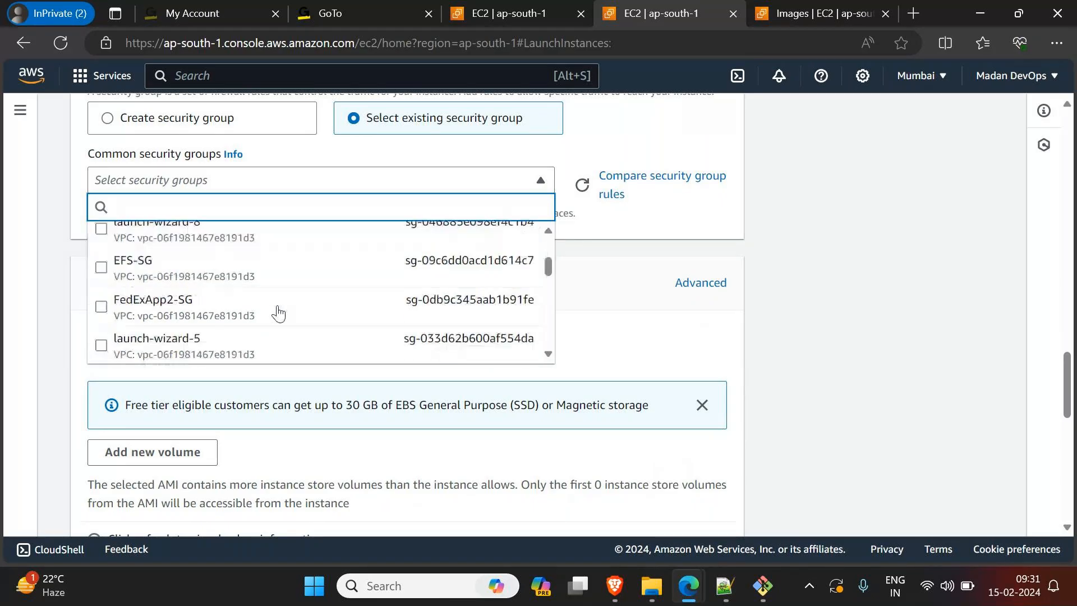
left_click(106, 318)
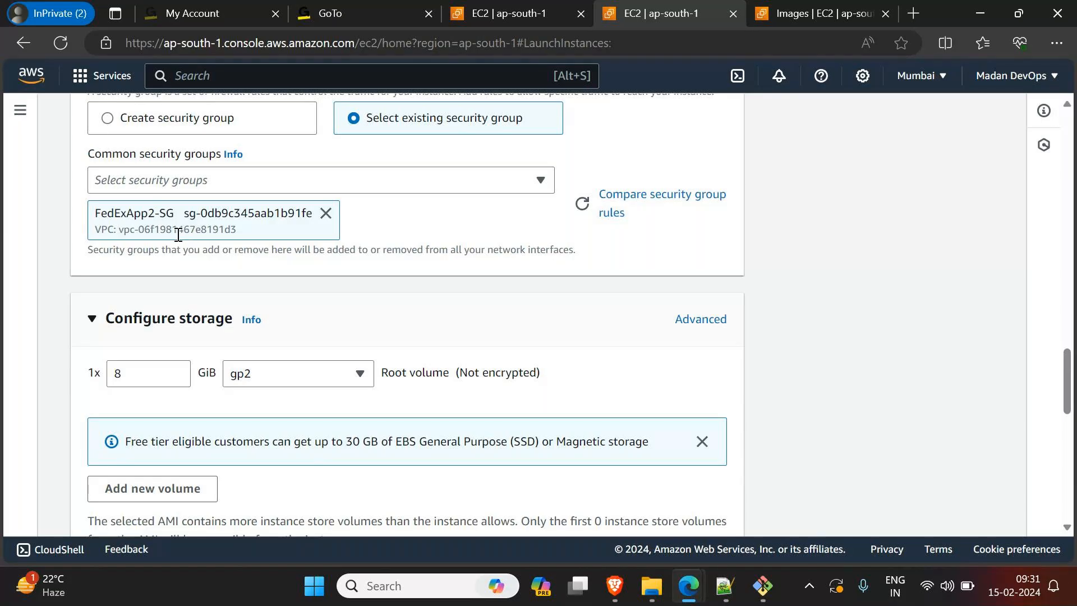
scroll(182, 234, "up", 1)
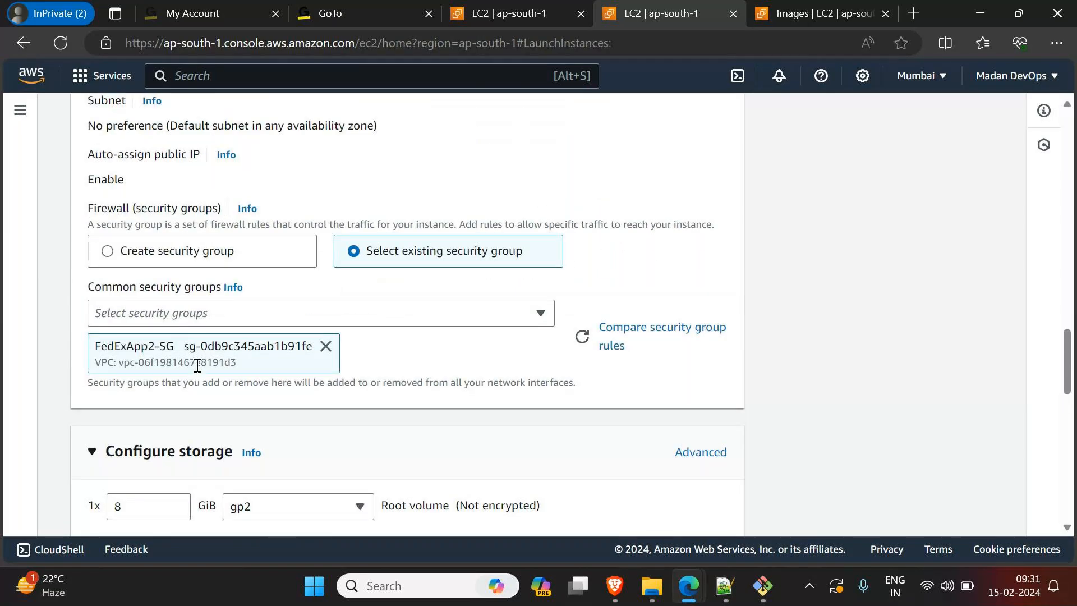
Step: Set the number of instances to 3 and highlight the Browny Web App Image entry in the launch summary
scroll(197, 366, "down", 3)
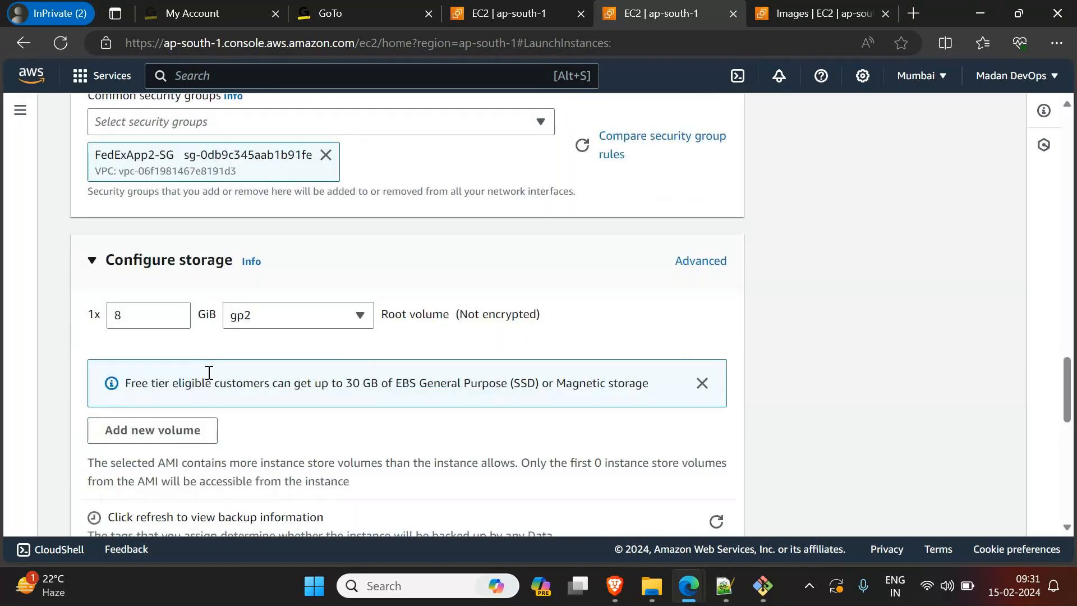
scroll(210, 373, "down", 2)
scroll(266, 289, "down", 5)
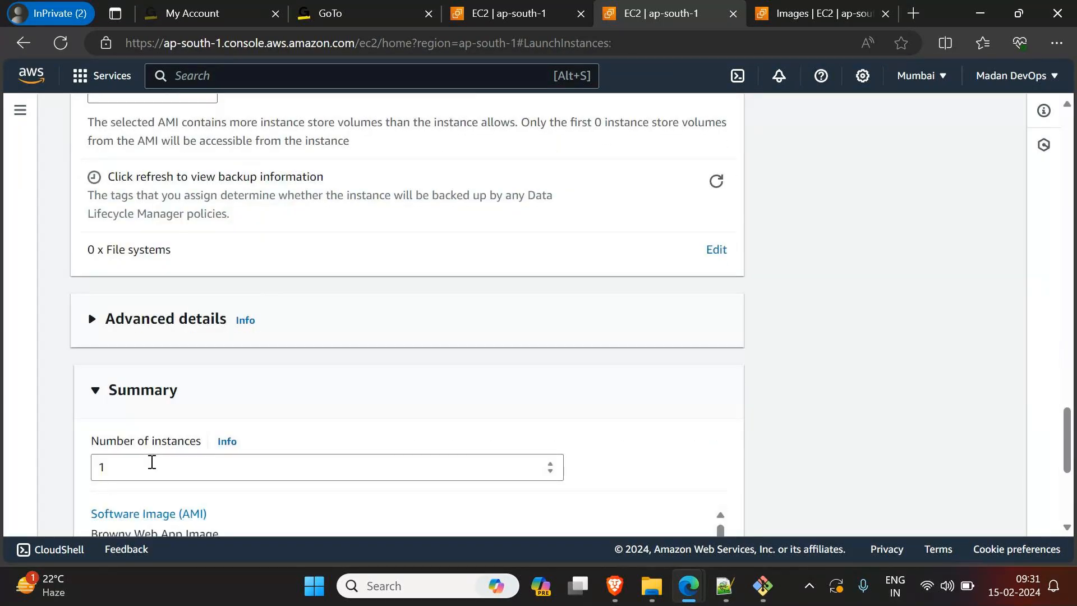
left_click(103, 334)
key("BackSpace")
type("3")
scroll(634, 336, "down", 2)
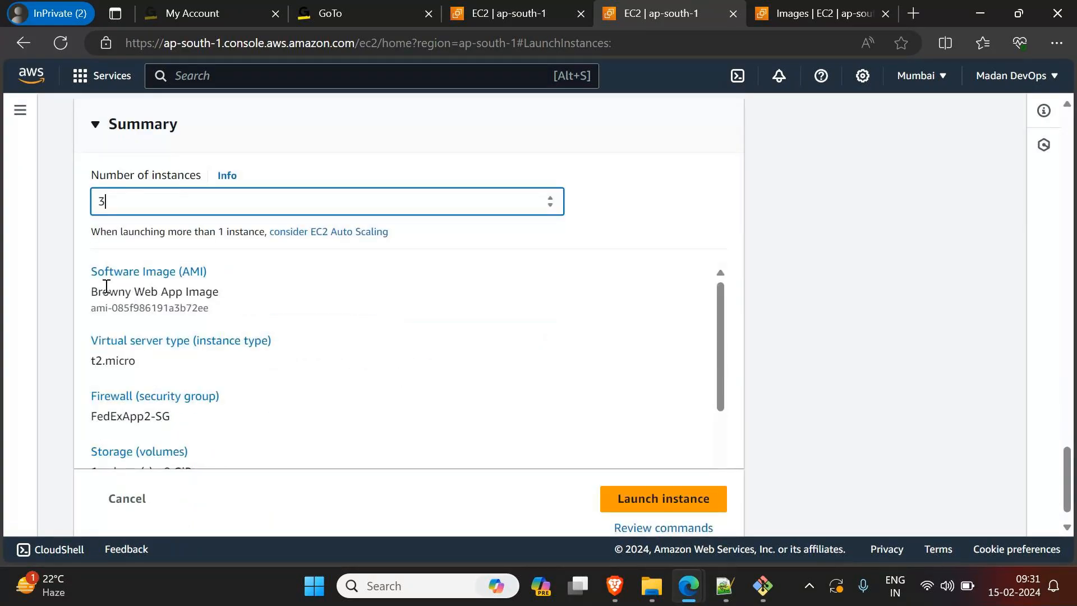
left_click_drag(90, 272, 218, 281)
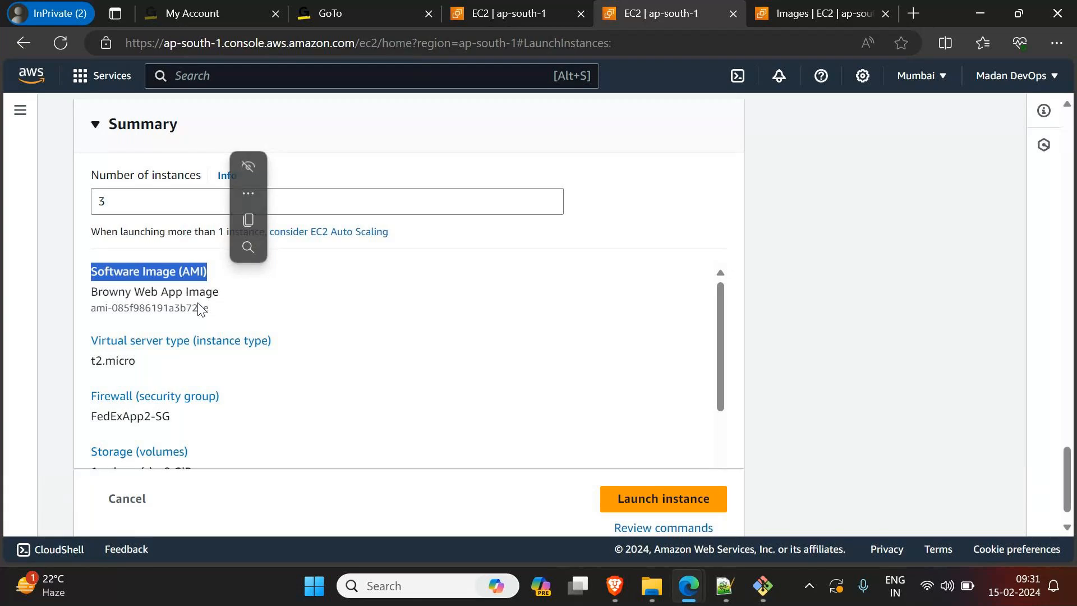
left_click(89, 293)
left_click_drag(89, 293, 223, 305)
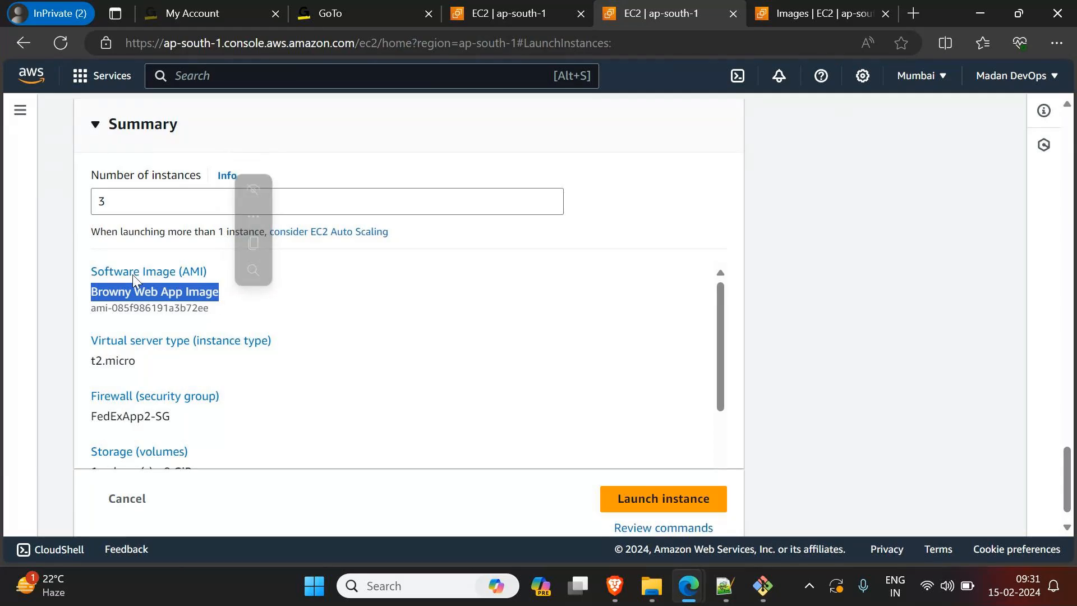
Step: Switch to the Notepad++ notes, highlight the lines from Ubuntu OS to Deployed the Web application, and minimize the window
left_click(735, 596)
left_click(263, 337)
left_click_drag(592, 337, 85, 234)
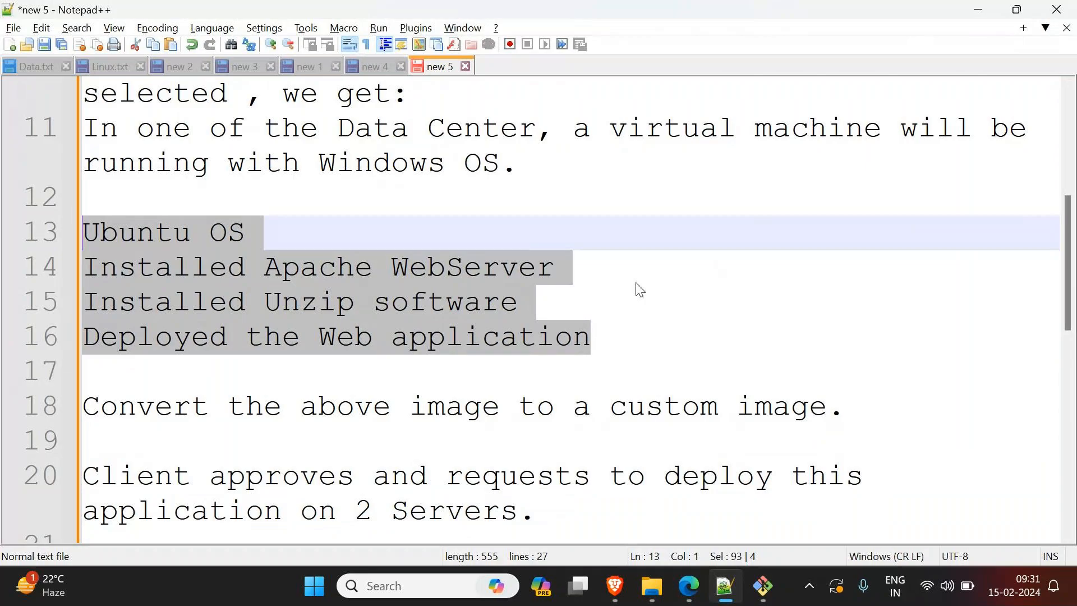
left_click(978, 10)
Step: Launch the instances, open the instances list without the instance ID filter, and refresh it
left_click(665, 497)
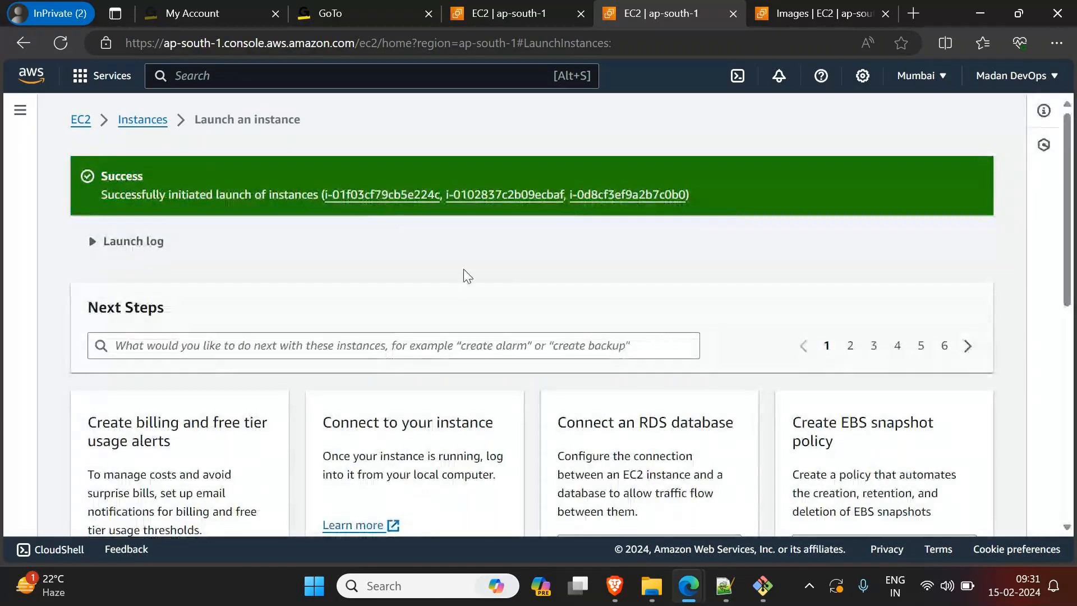
left_click(429, 194)
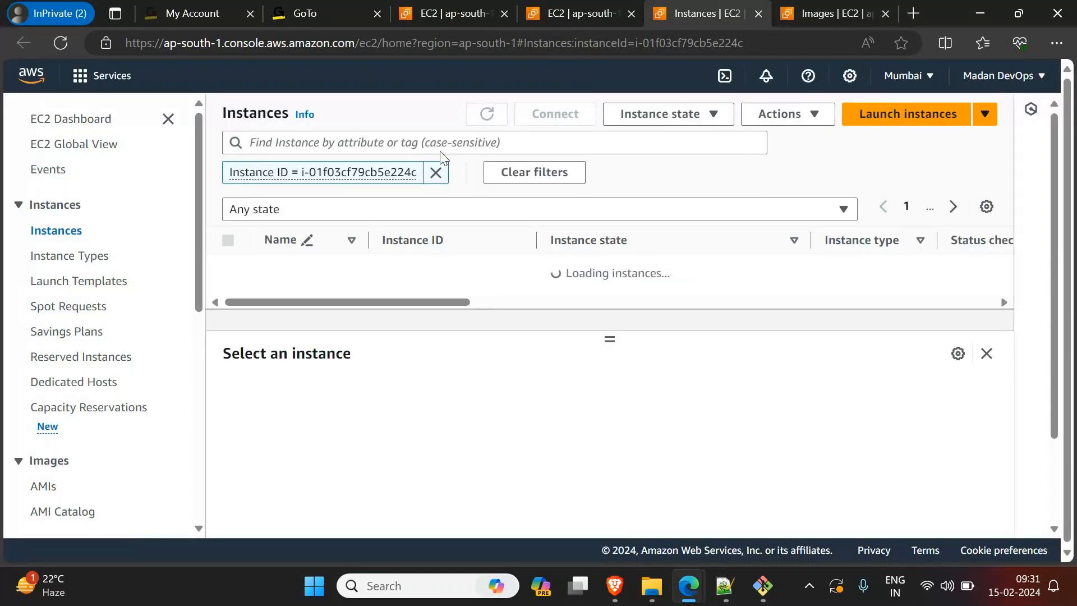
left_click(435, 172)
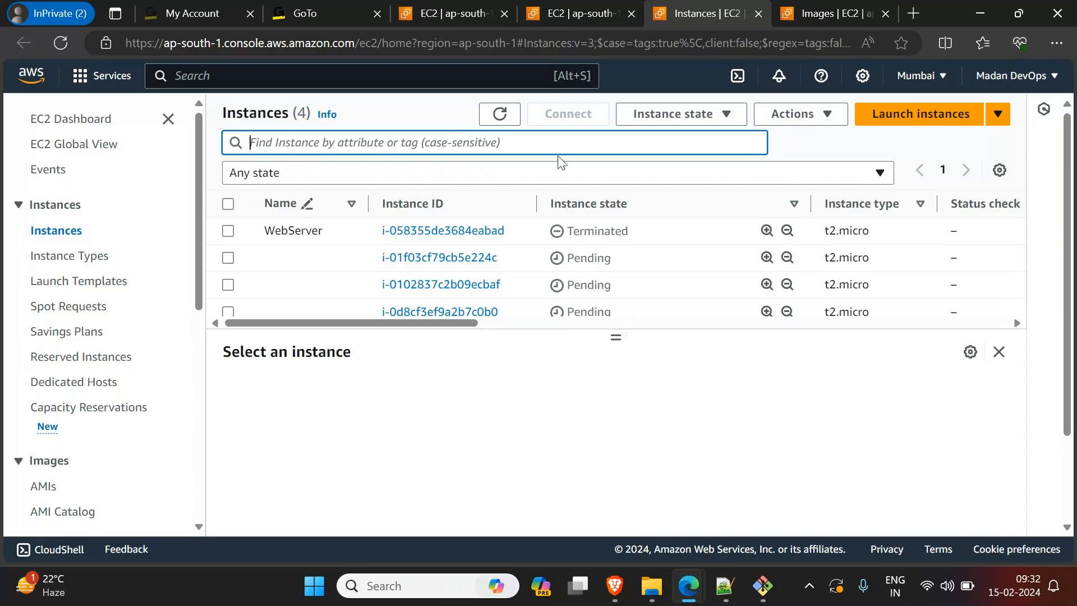
left_click(499, 114)
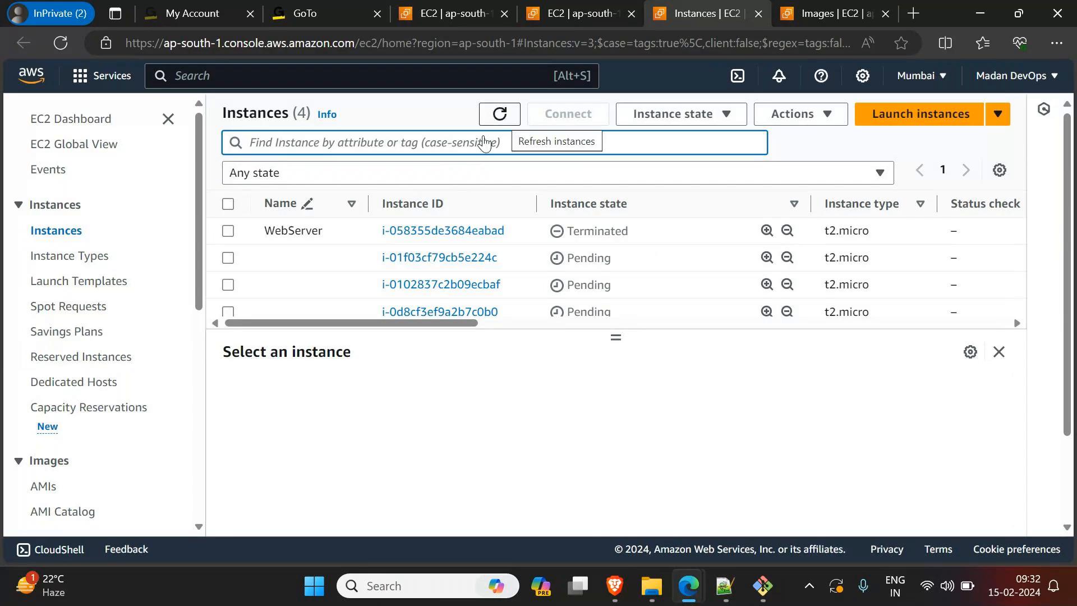
Step: Name the first newly launched instance, directly below the terminated WebServer, Server1
left_click(352, 259)
type("Ser")
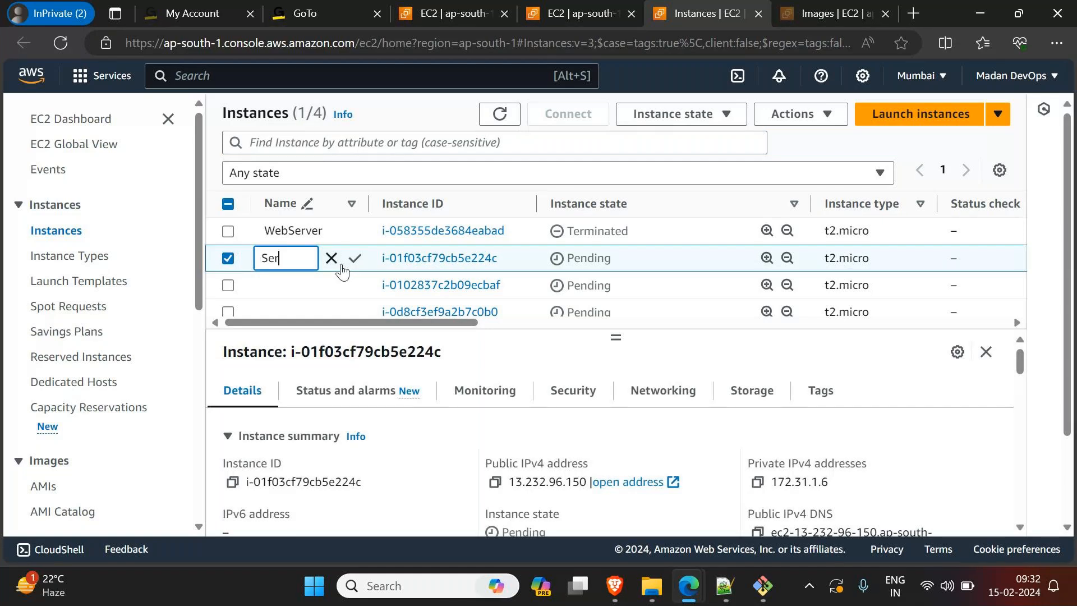
type("ver1")
key("ctrl+a")
key("ctrl+c")
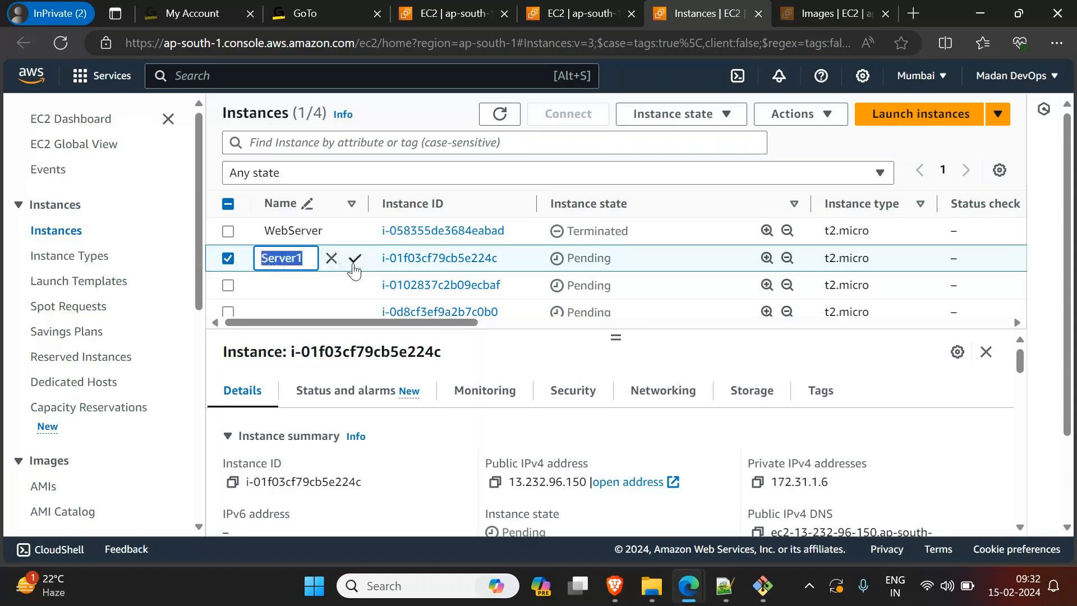
left_click(355, 262)
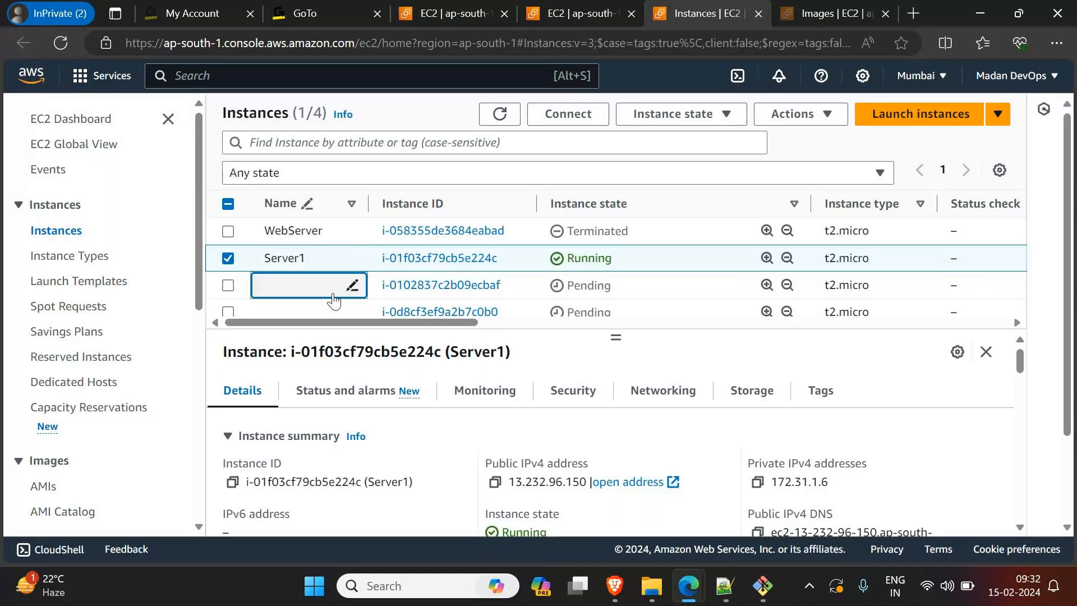
Step: Name the second newly launched instance, directly below Server1, Server2
left_click(352, 285)
type("Server2")
left_click(355, 288)
Step: Name the last newly launched instance in the list Server3
scroll(337, 310, "down", 1)
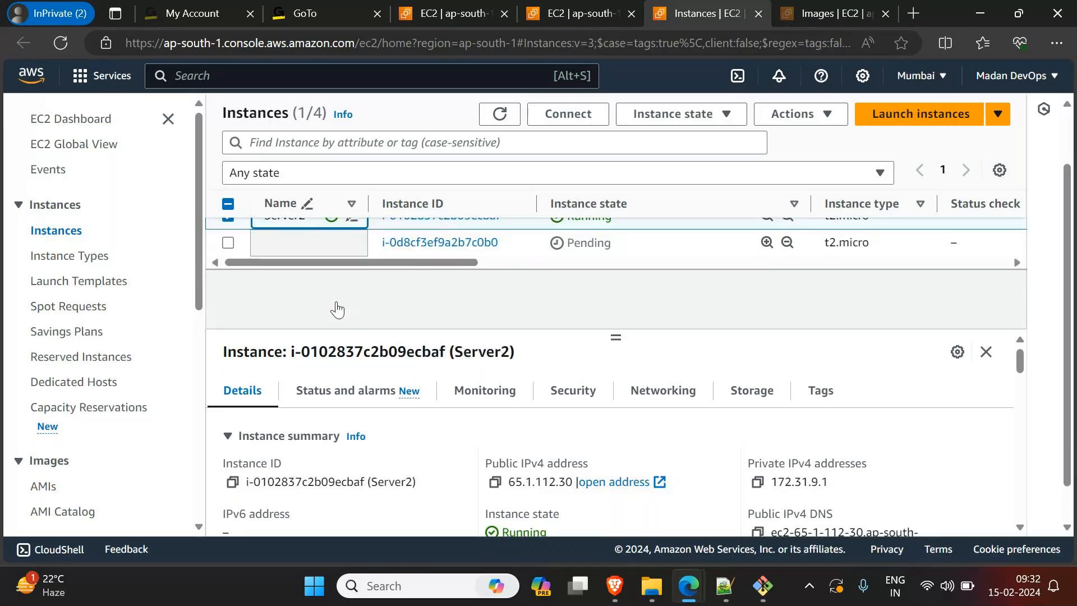
left_click(352, 267)
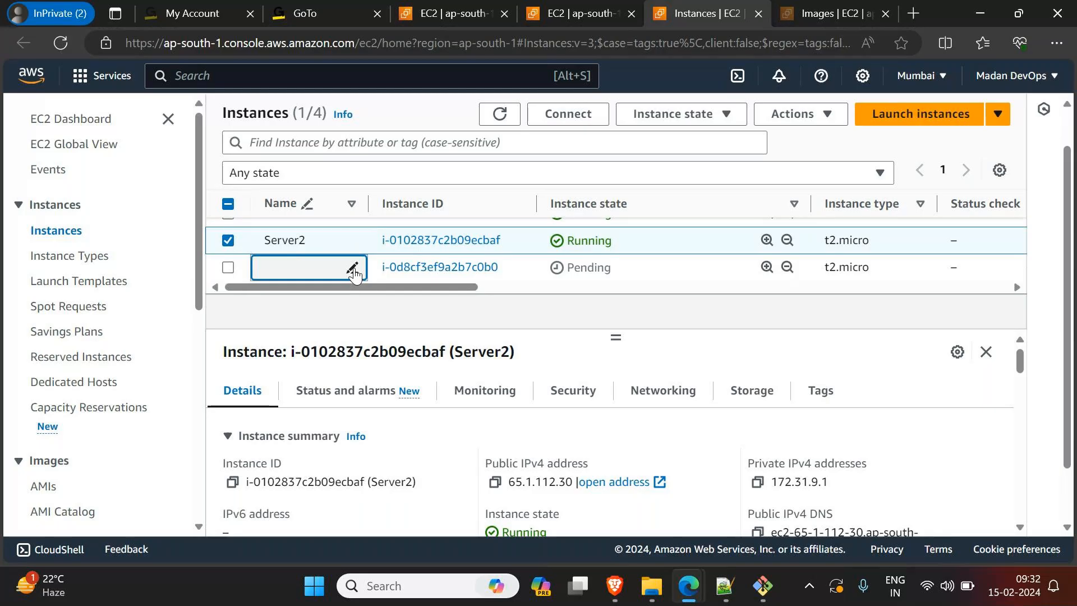
key("ctrl+v")
key("BackSpace")
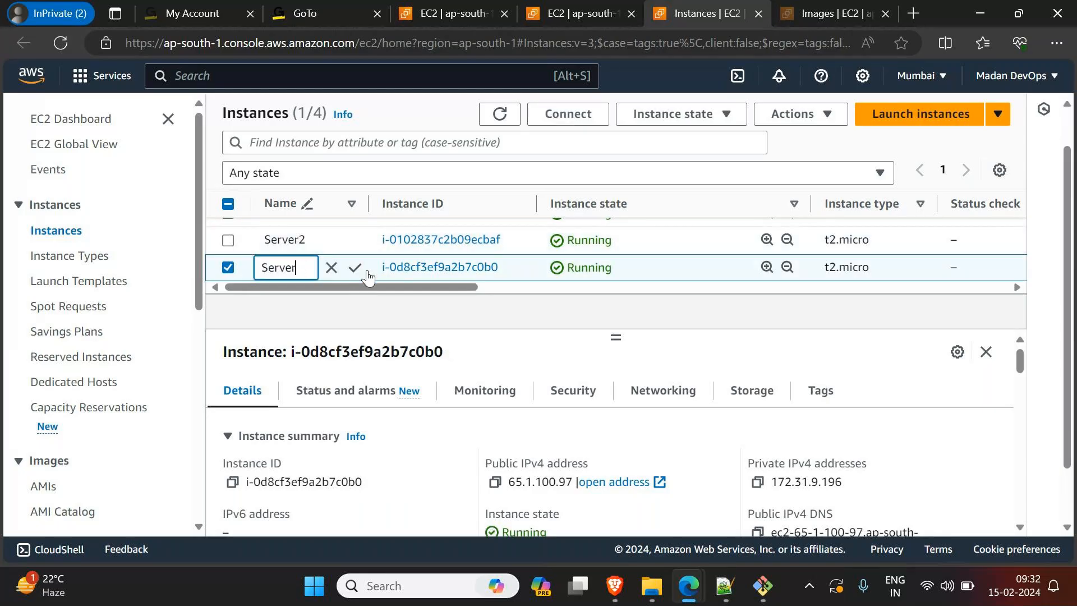
type("3")
left_click(355, 269)
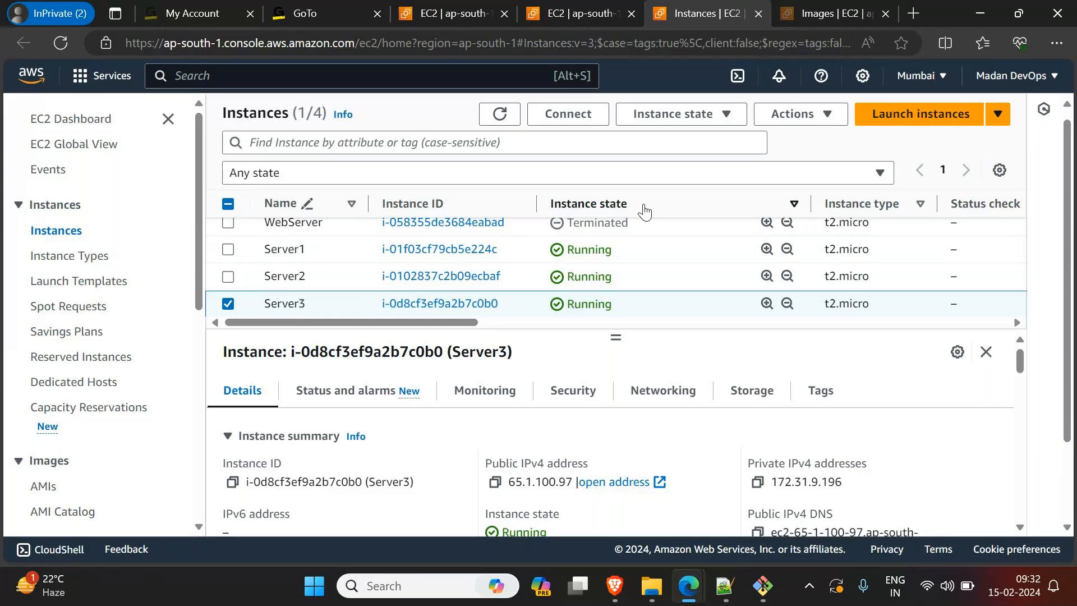
Step: Select only the Server2 instance and copy its public IPv4 address
scroll(644, 212, "up", 1)
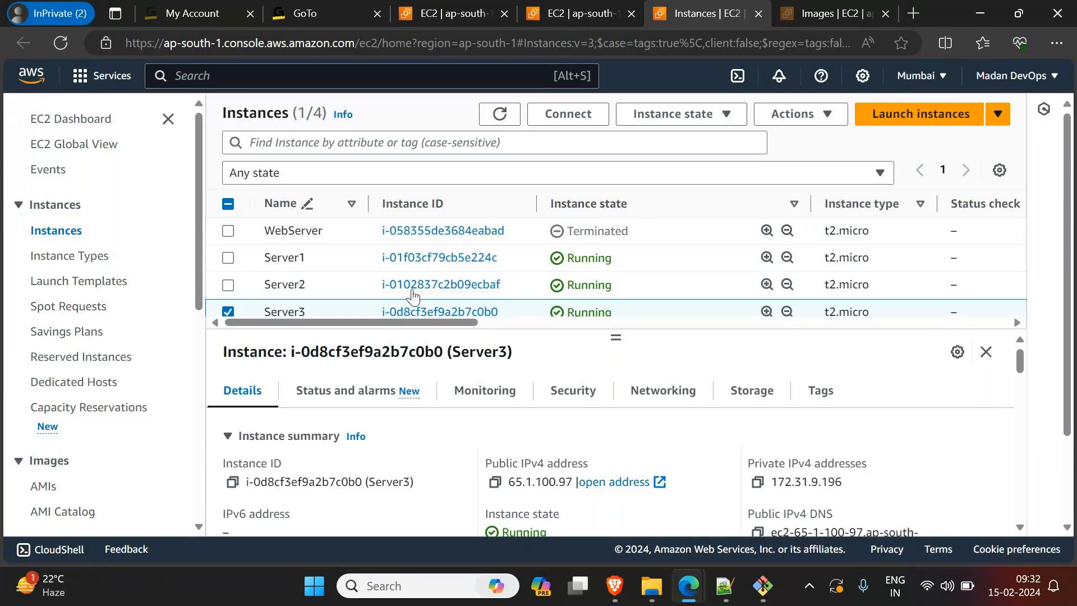
left_click(232, 313)
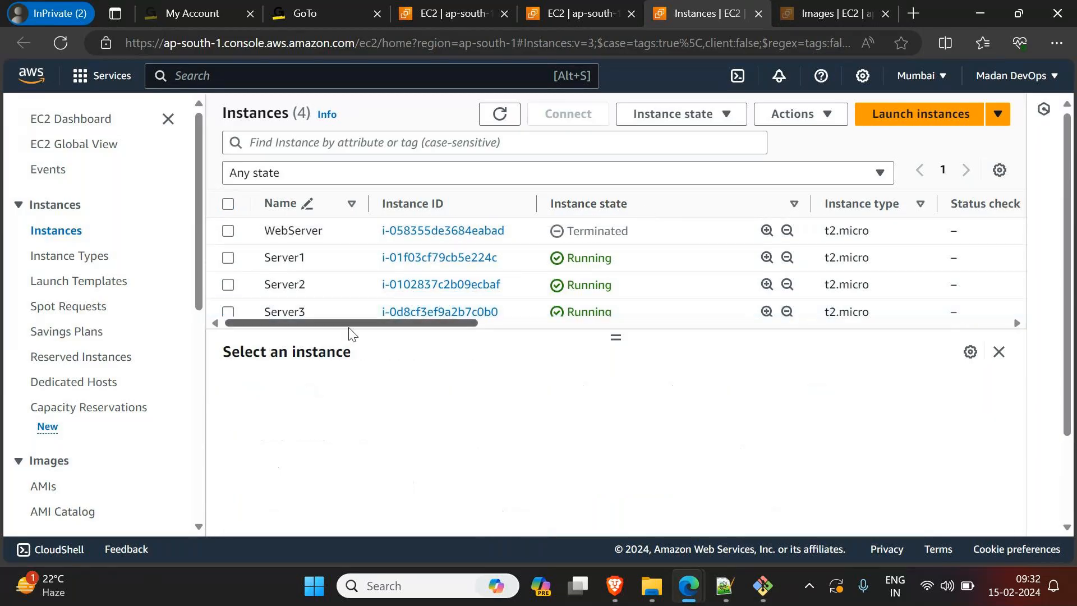
left_click(229, 289)
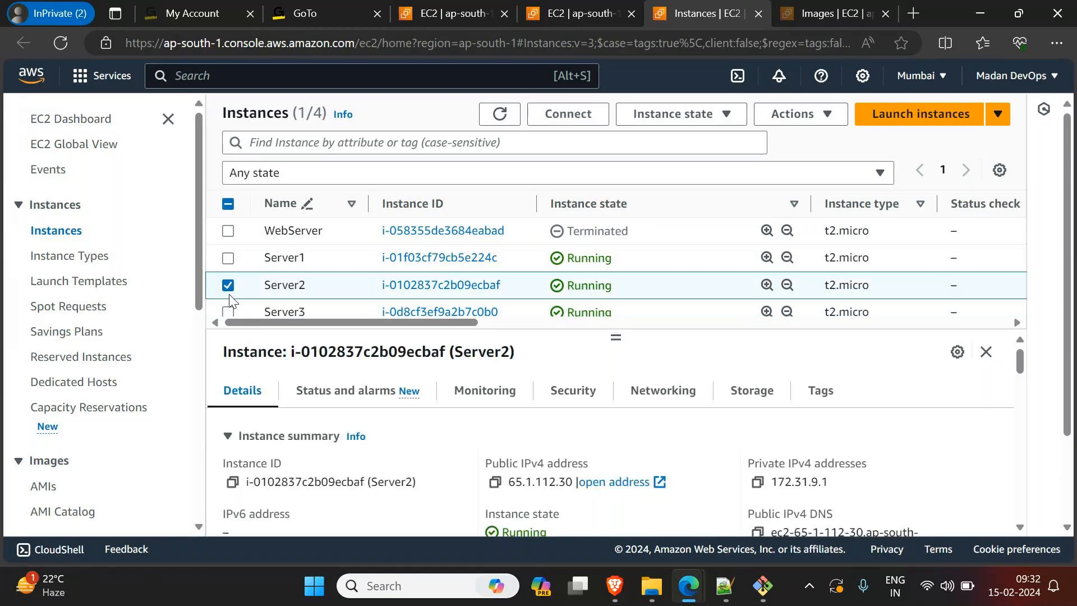
left_click(495, 482)
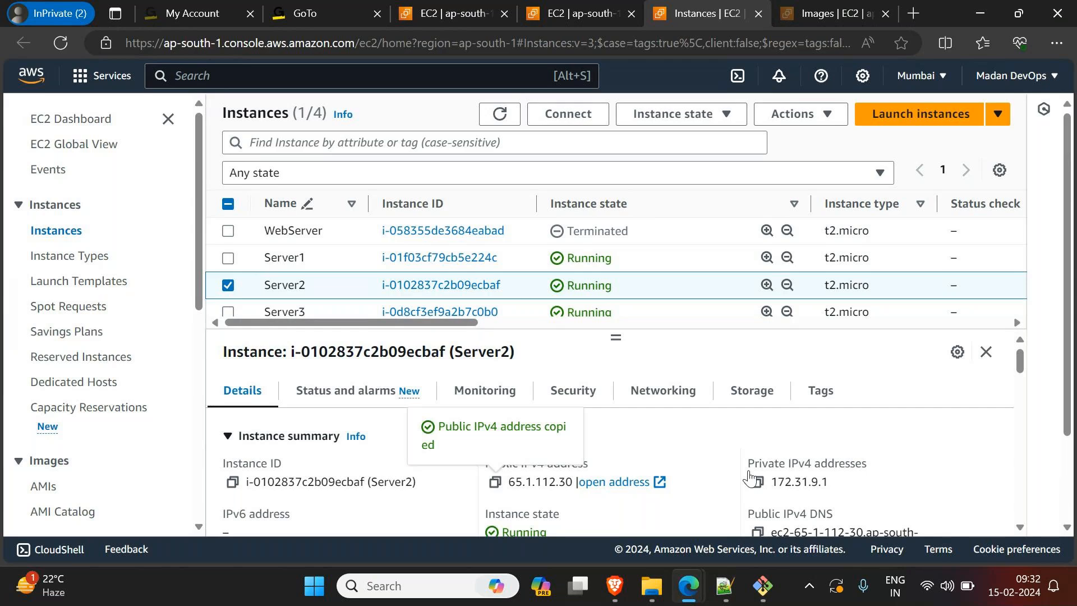
Step: Switch to the GoTo meeting window and send Server2's copied IP address to Everyone in the chat
mouse_move(695, 598)
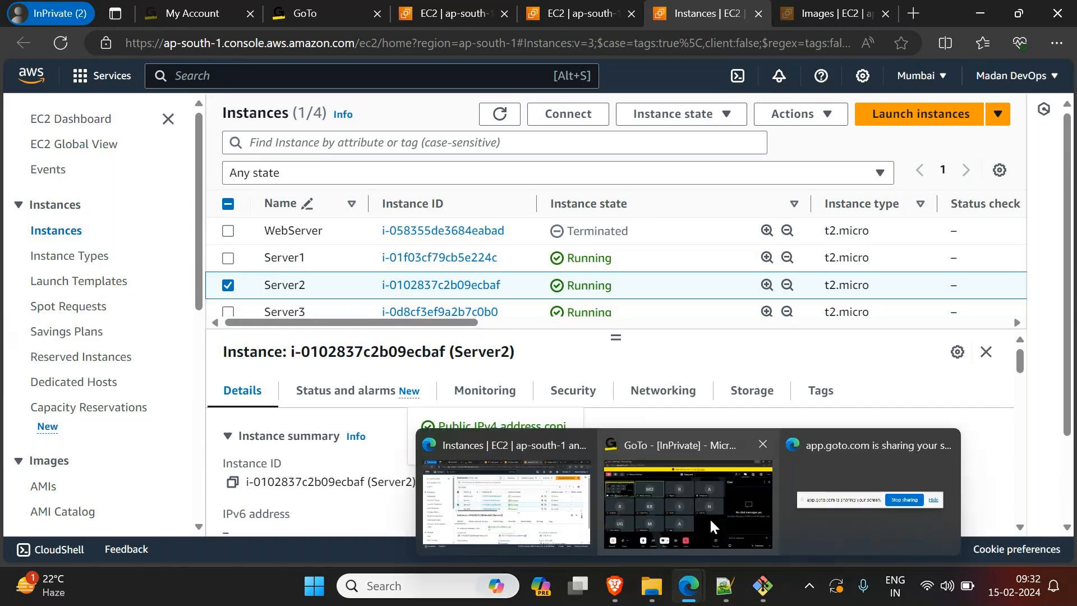
left_click(710, 517)
left_click(894, 510)
key("ctrl+v")
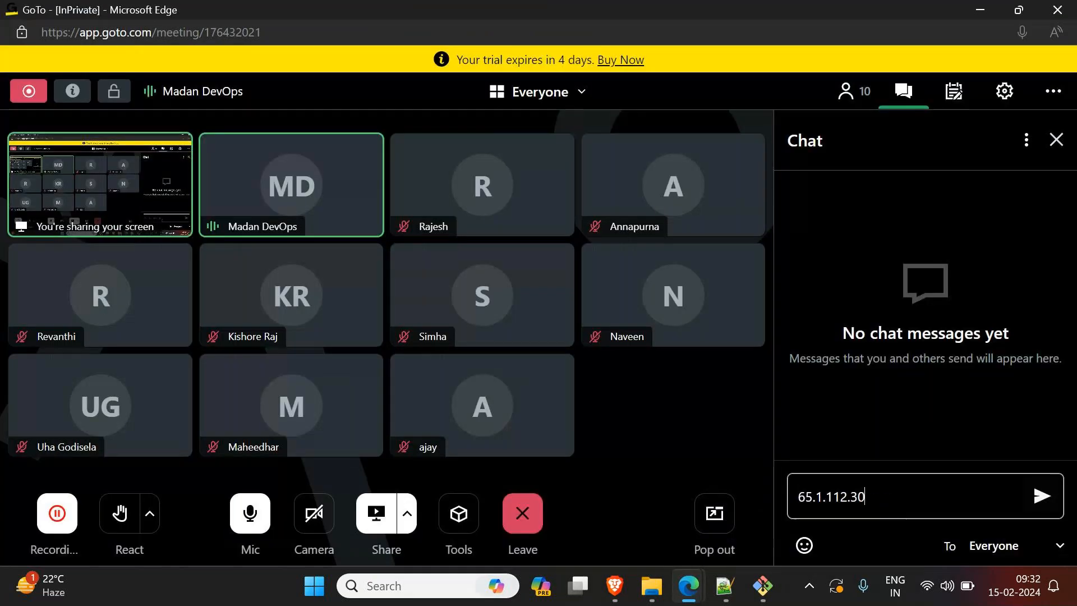
left_click(1042, 496)
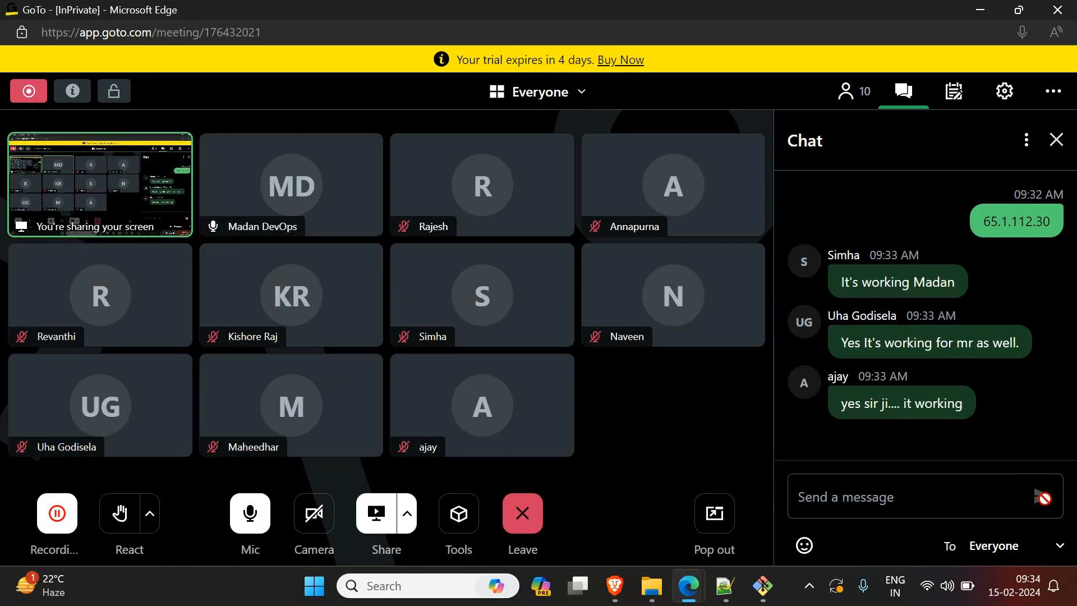
left_click(730, 589)
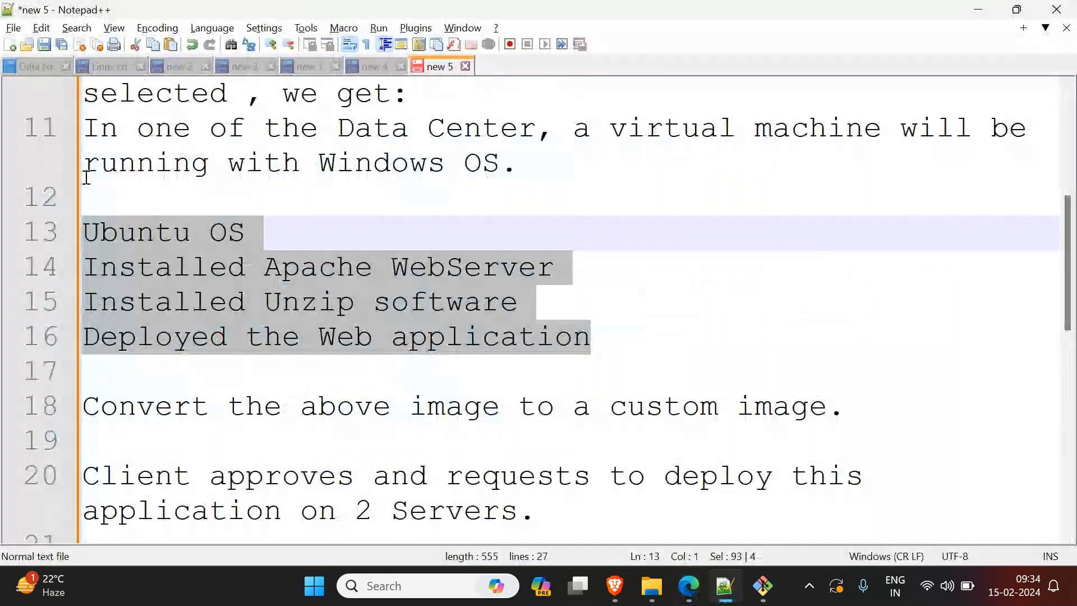
scroll(274, 300, "up", 4)
key("ctrl+n")
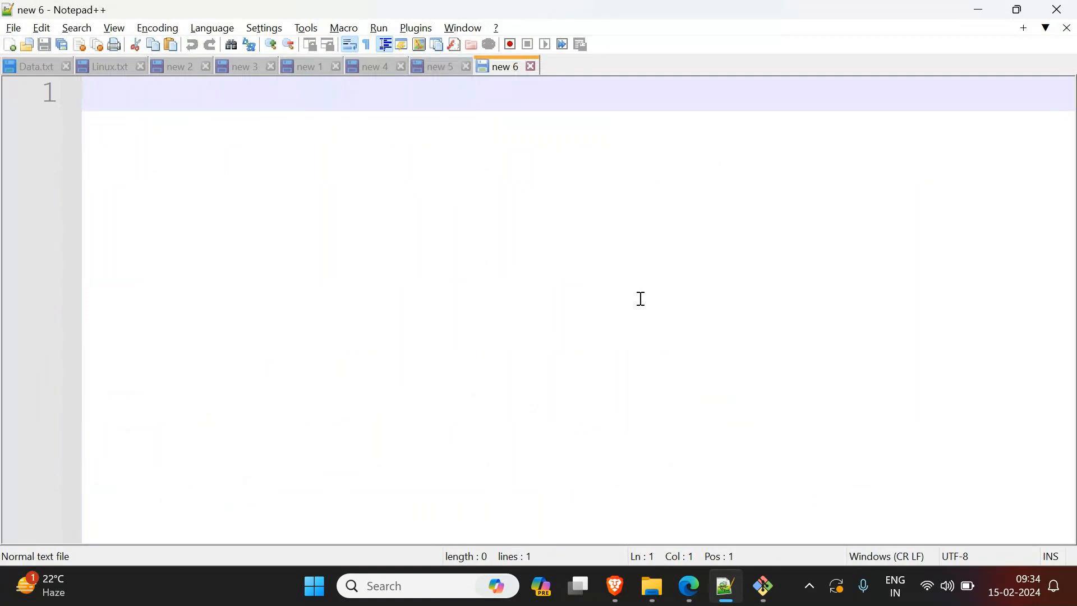
type("We crea")
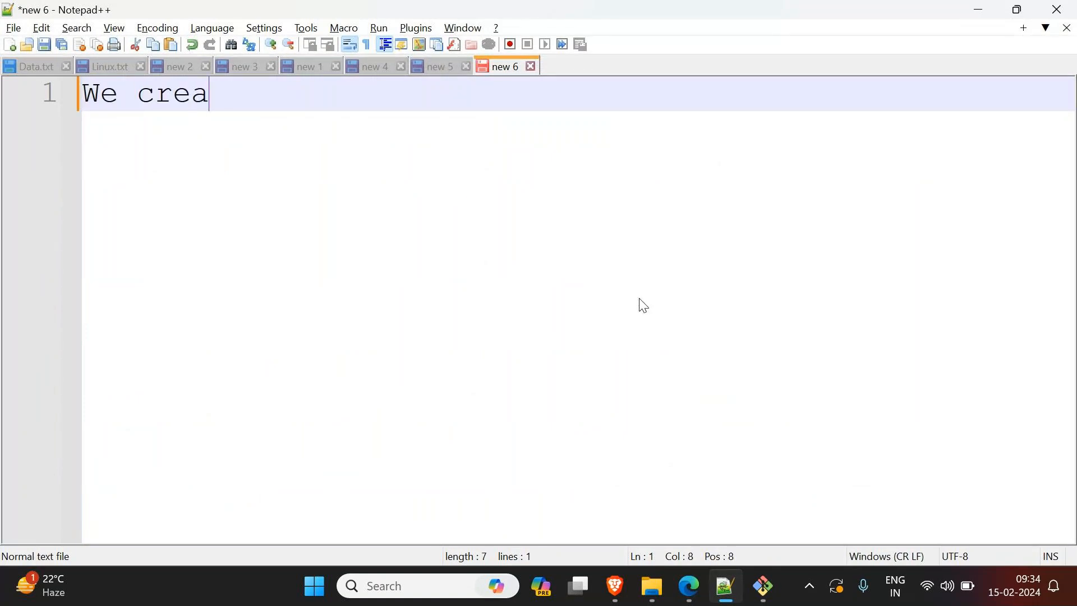
type("ted")
key("ctrl+a")
key("BackSpace")
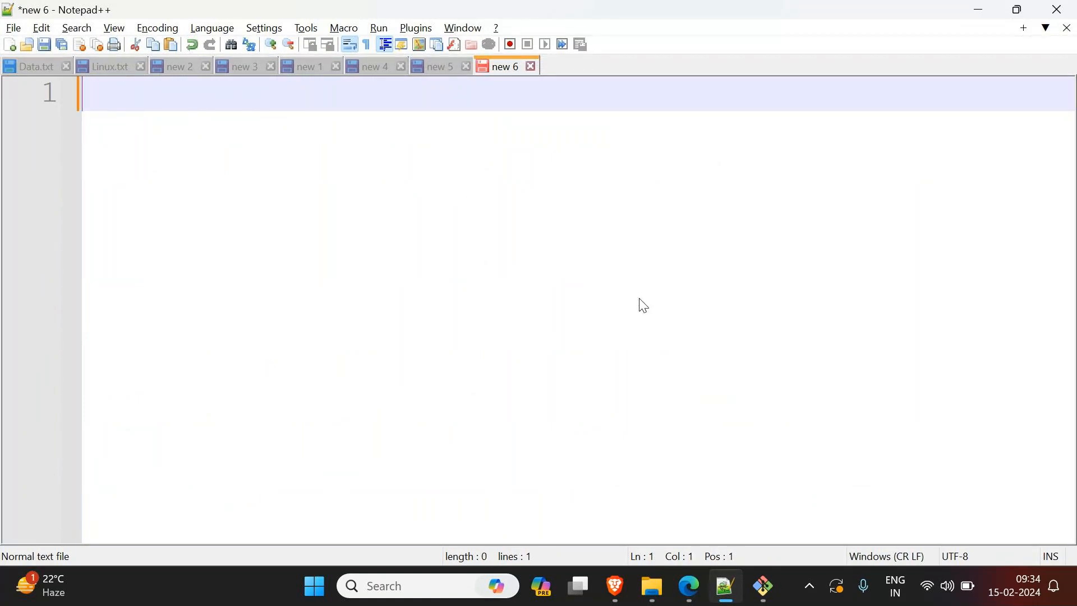
left_click(986, 13)
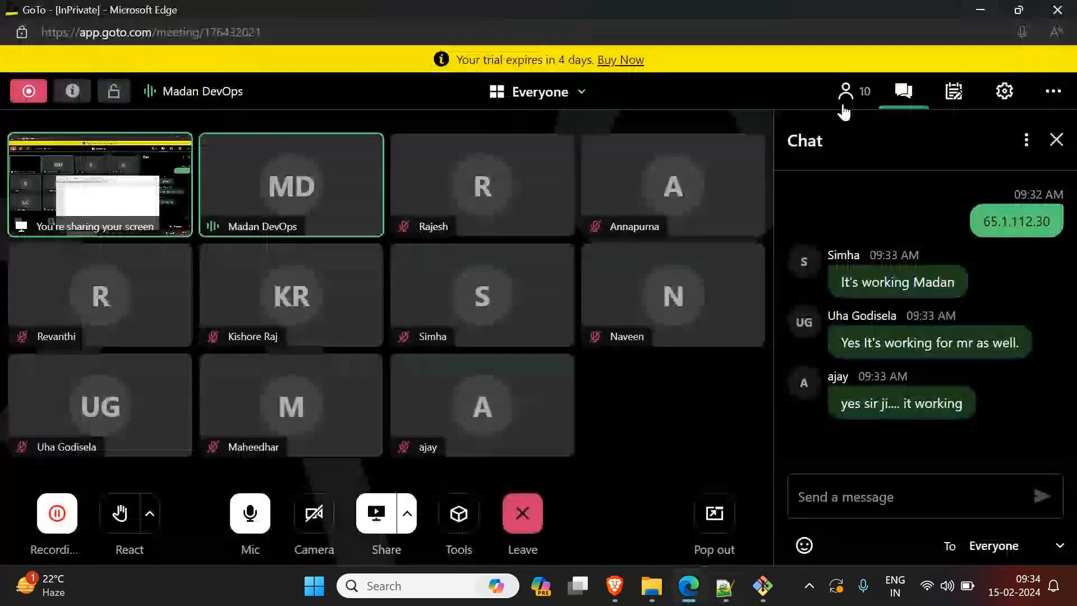
Step: Minimize the meeting window, check the owned Amazon Machine Images in the EC2 console, and return to the instances list
left_click(980, 12)
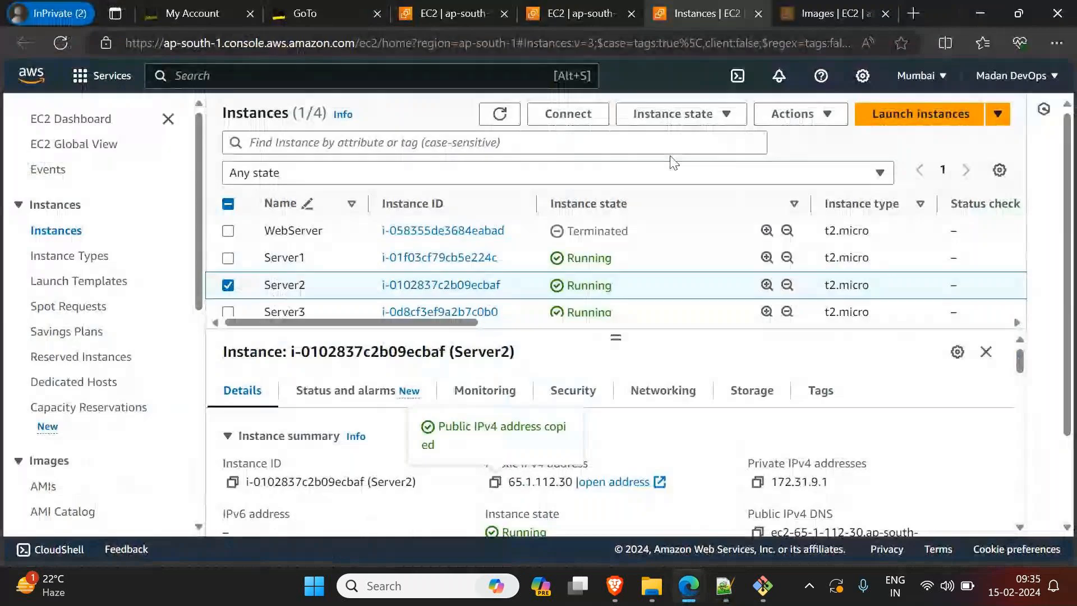
left_click(830, 13)
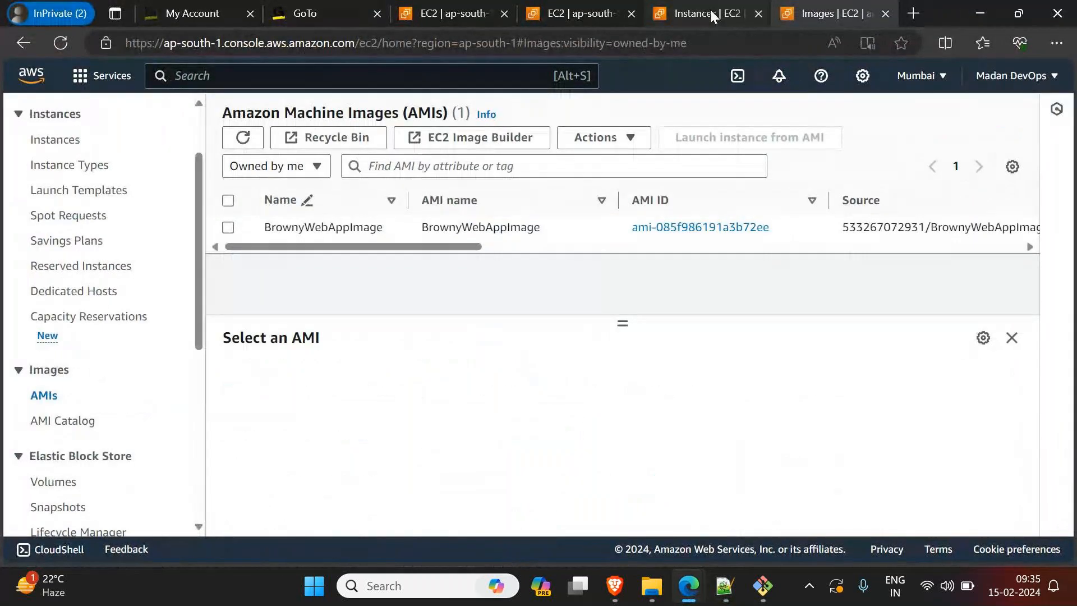
left_click(713, 17)
Step: Start launching a new instance and name it AmazonApp
left_click(898, 118)
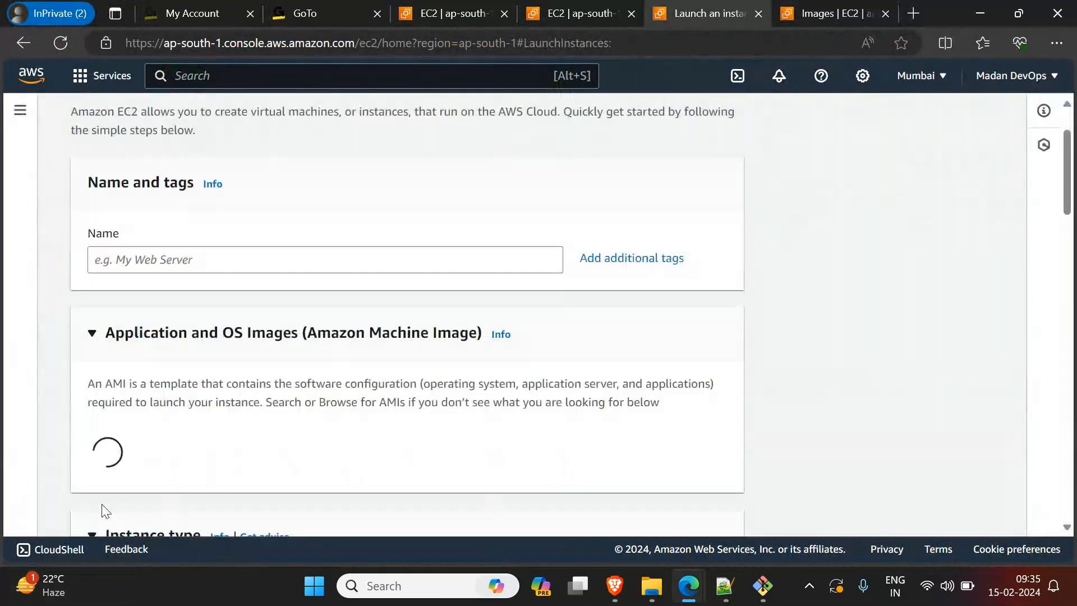
left_click(235, 350)
type("A")
key("BackSpace")
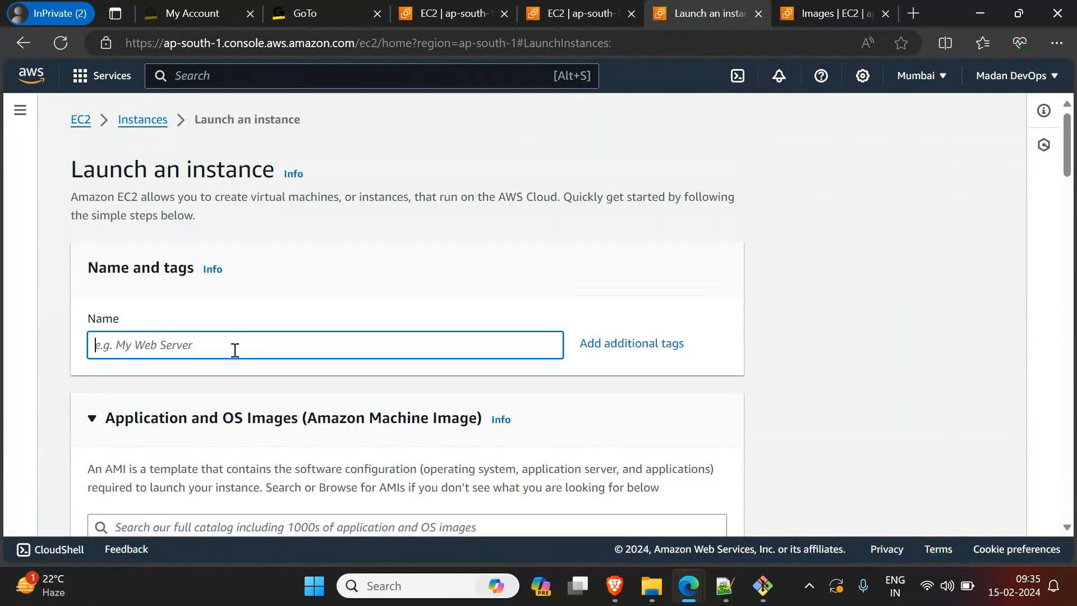
type("AmazonApp")
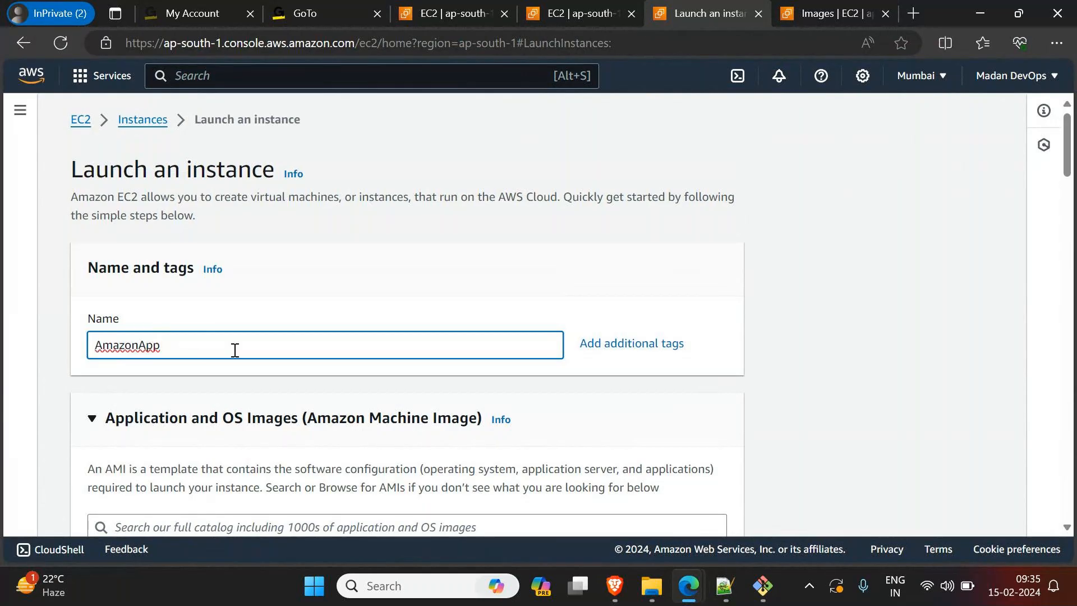
scroll(235, 350, "down", 1)
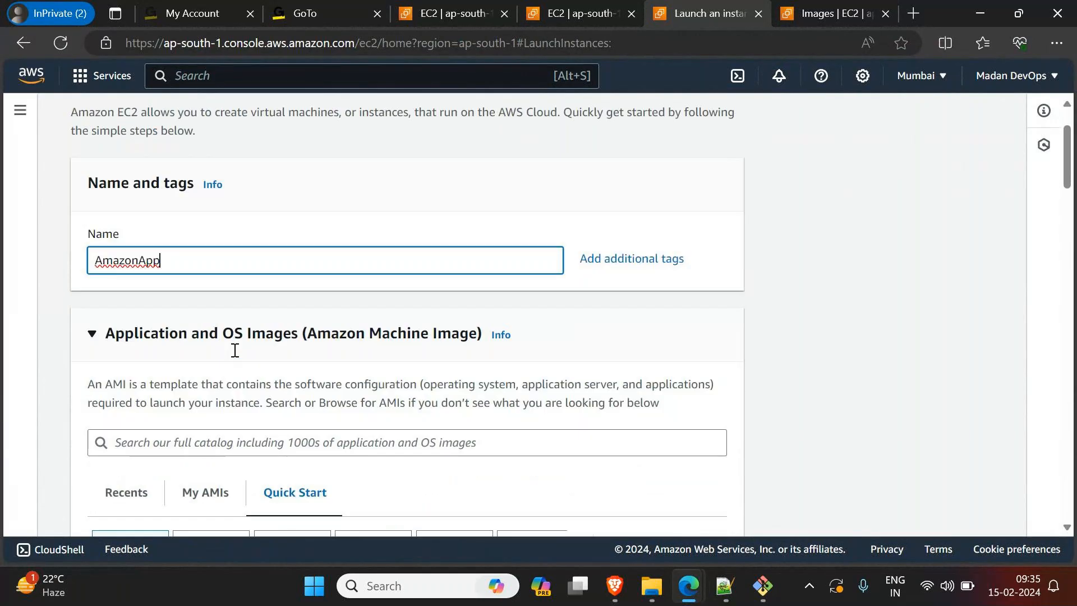
Step: Choose the Ubuntu quick-start image for the instance, Ubuntu Server 22.04 LTS (HVM), SSD Volume Type
scroll(157, 403, "down", 3)
left_click(279, 390)
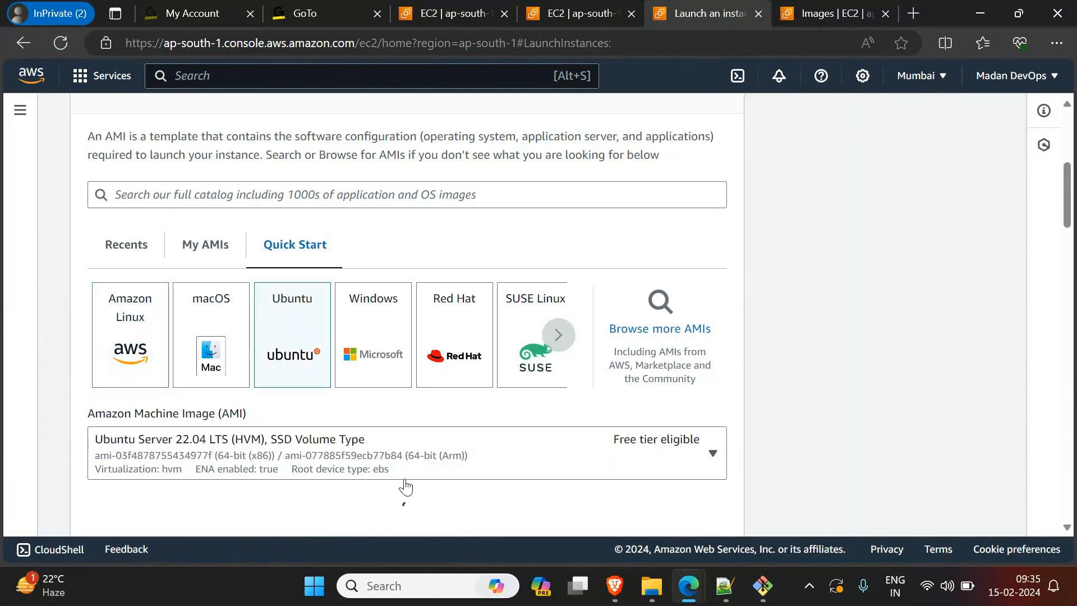
scroll(455, 452, "down", 3)
scroll(453, 434, "up", 3)
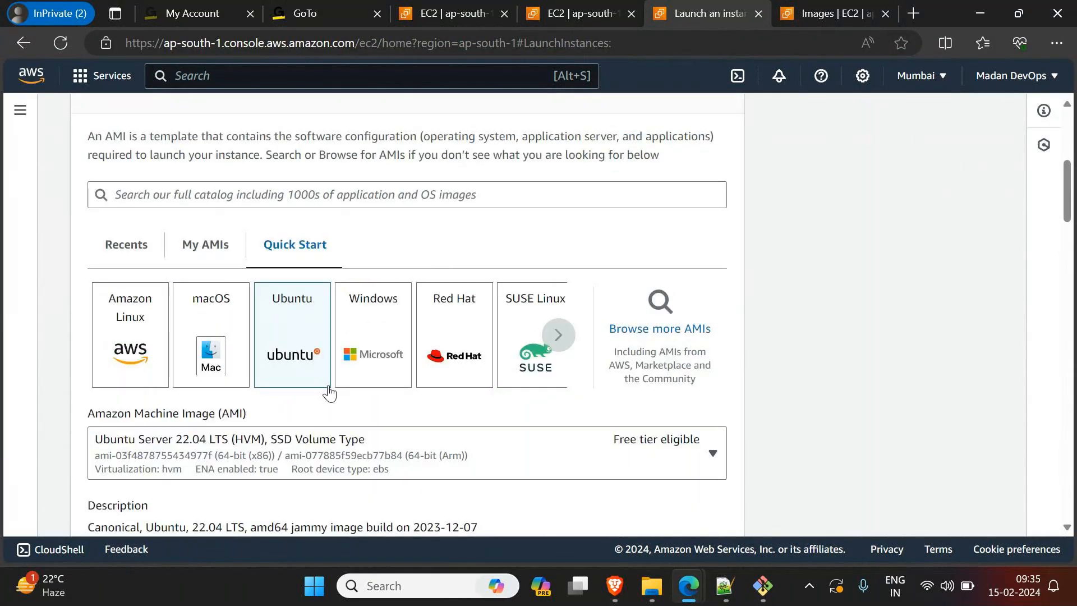
scroll(299, 326, "down", 4)
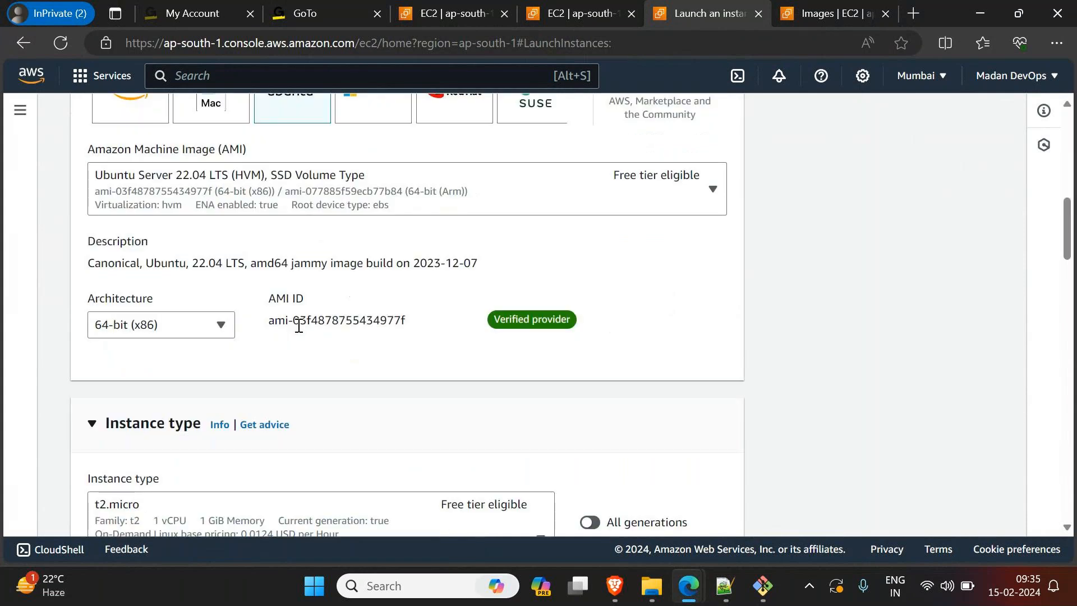
Step: Choose an existing RSA key pair for logging in to the AmazonApp instance
scroll(299, 326, "down", 8)
left_click(254, 275)
scroll(214, 377, "down", 3)
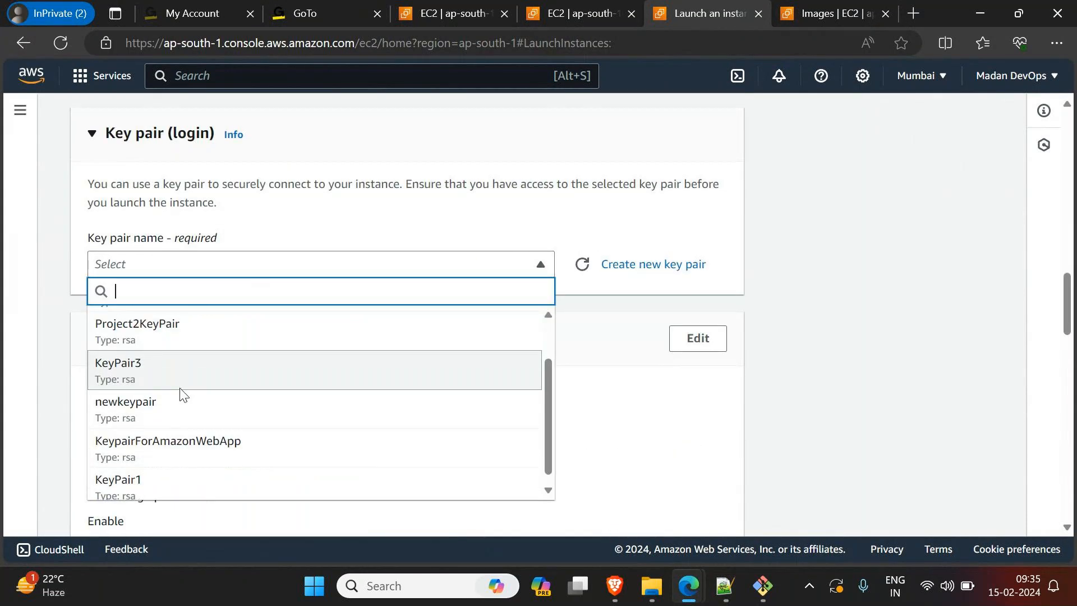
left_click(181, 387)
Step: Assign the existing security group FedExApp2-SG to the instance in the firewall settings
scroll(182, 392, "down", 4)
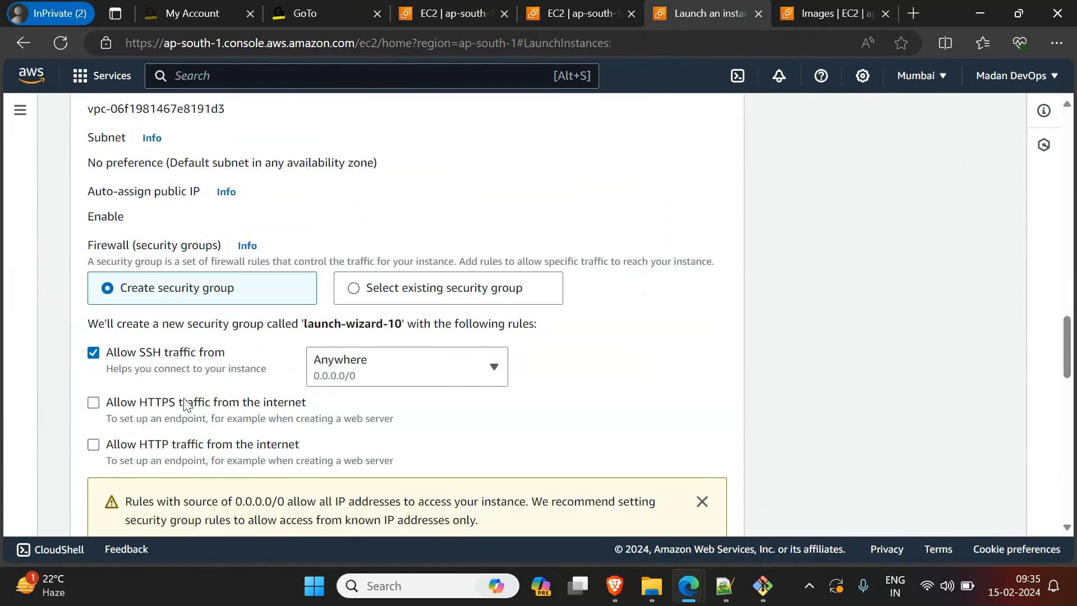
left_click(351, 331)
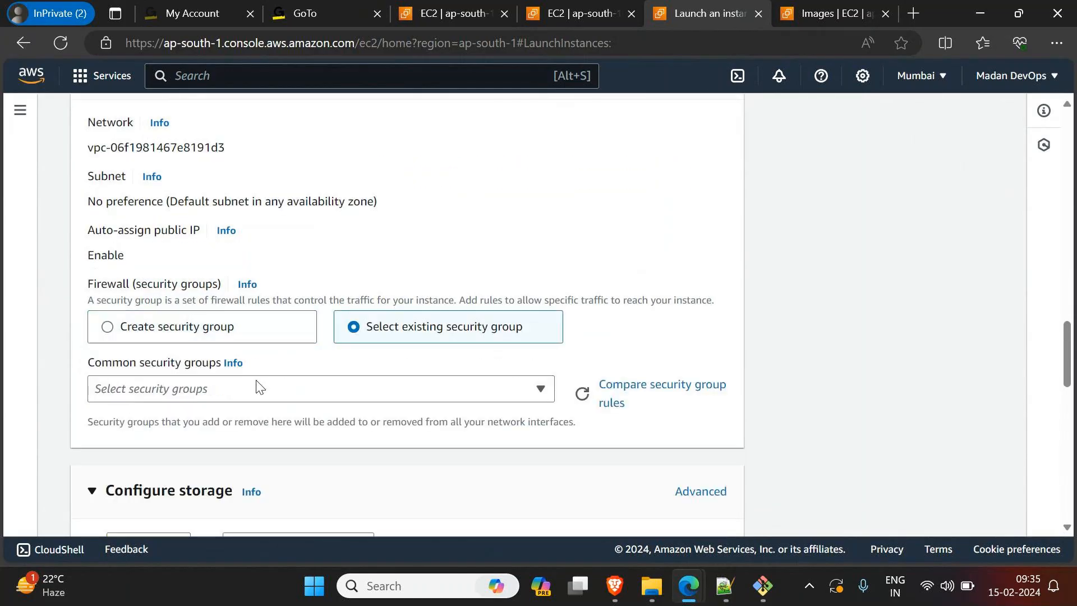
scroll(255, 376, "down", 1)
left_click(249, 331)
scroll(202, 415, "down", 3)
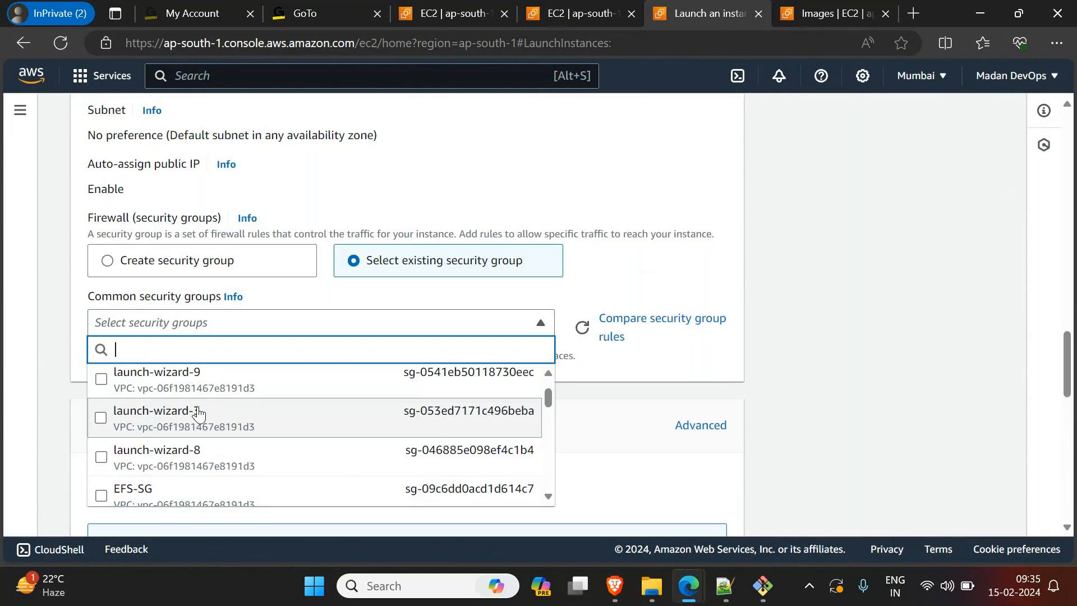
left_click(181, 443)
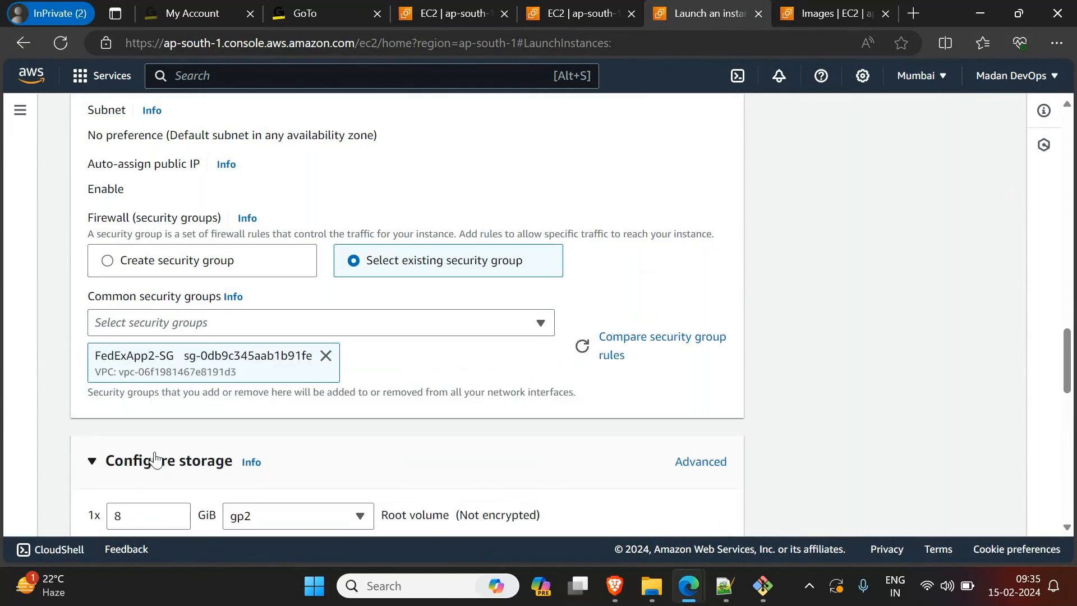
scroll(810, 405, "down", 2)
scroll(810, 405, "down", 3)
scroll(809, 405, "up", 6)
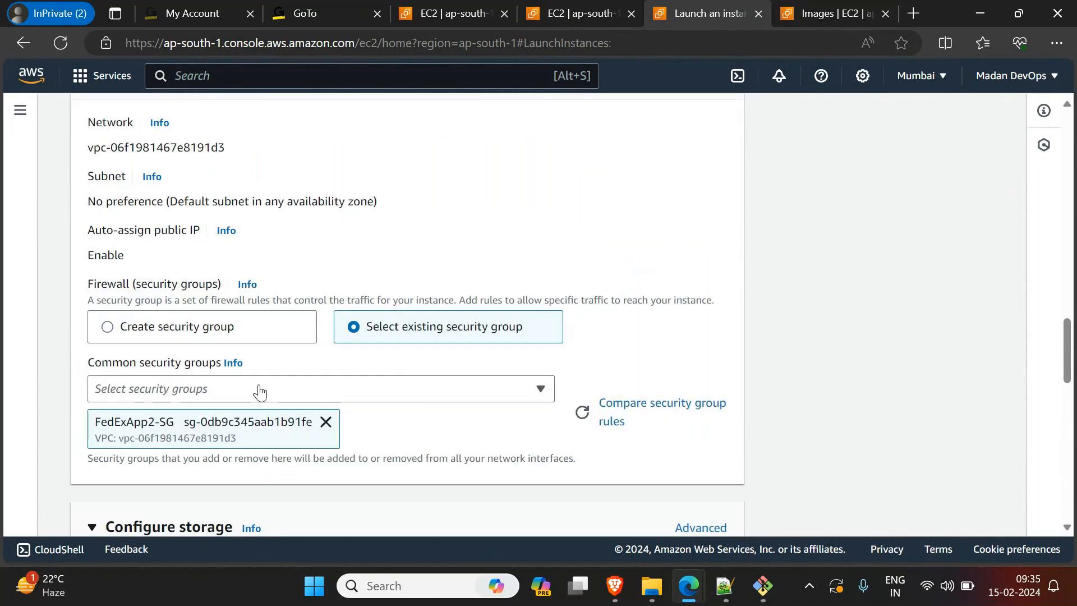
Step: Switch the firewall to creating a new security group and, with the network settings opened for editing, name it AmazonApp2-SG
left_click(236, 334)
scroll(258, 423, "down", 2)
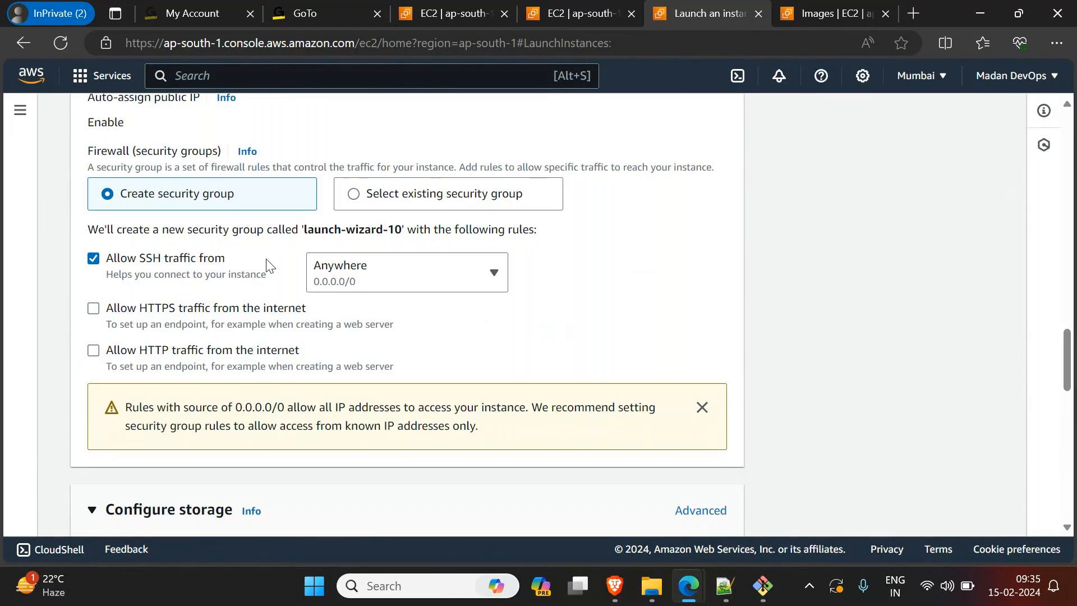
scroll(278, 388, "up", 1)
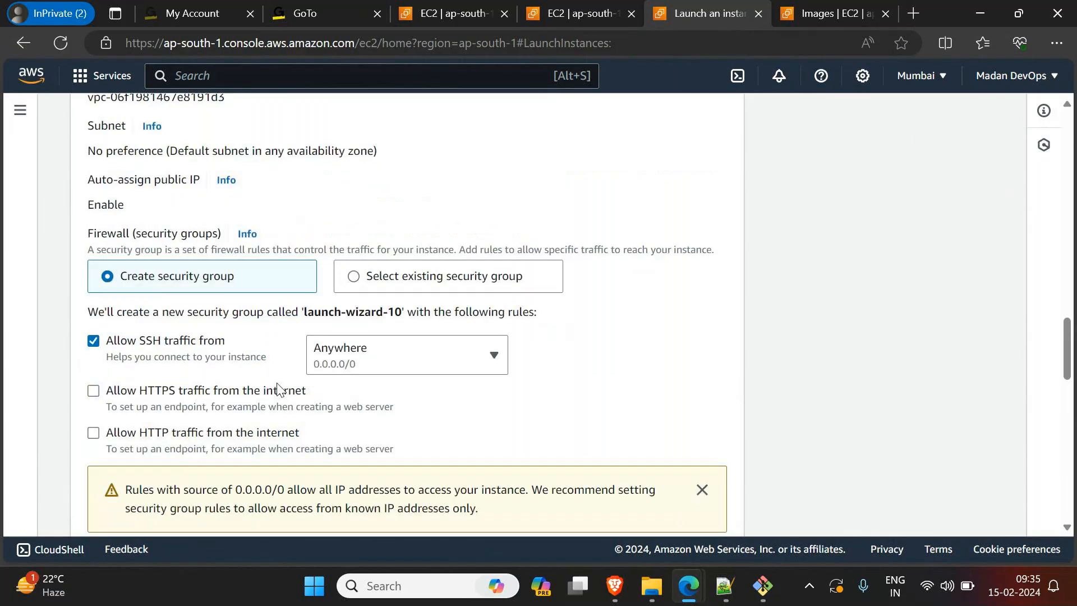
scroll(278, 388, "down", 2)
scroll(272, 386, "up", 3)
left_click(694, 137)
scroll(307, 352, "down", 3)
left_click_drag(190, 287, 3, 300)
type("Azn")
key("BackSpace")
key("BackSpace")
type("mazonApp")
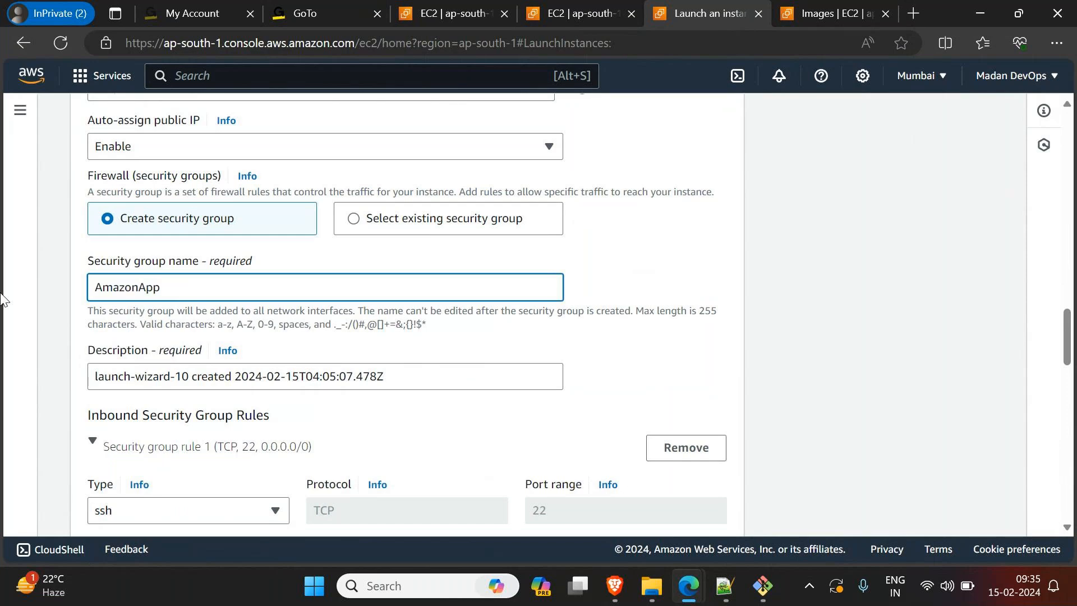
type("2-SG")
Step: Copy the security group name AmazonApp2-SG into the group's description
key("ctrl+a")
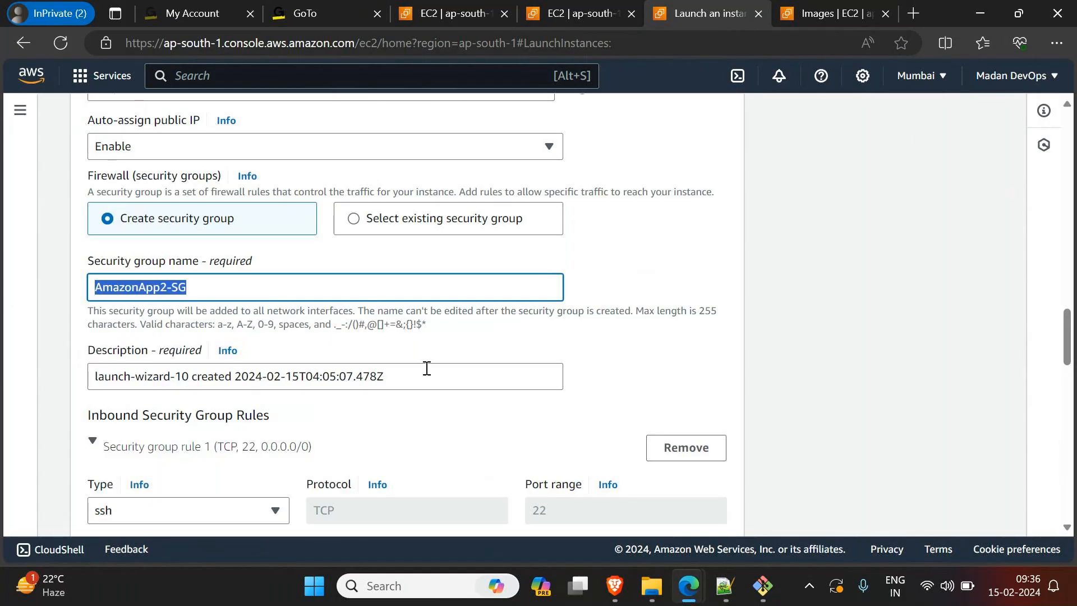
key("ctrl+c")
key("Tab")
key("Tab")
key("ctrl+v")
Step: Review the inbound SSH rule, storage and launch summary, and launch the AmazonApp instance
scroll(852, 298, "down", 5)
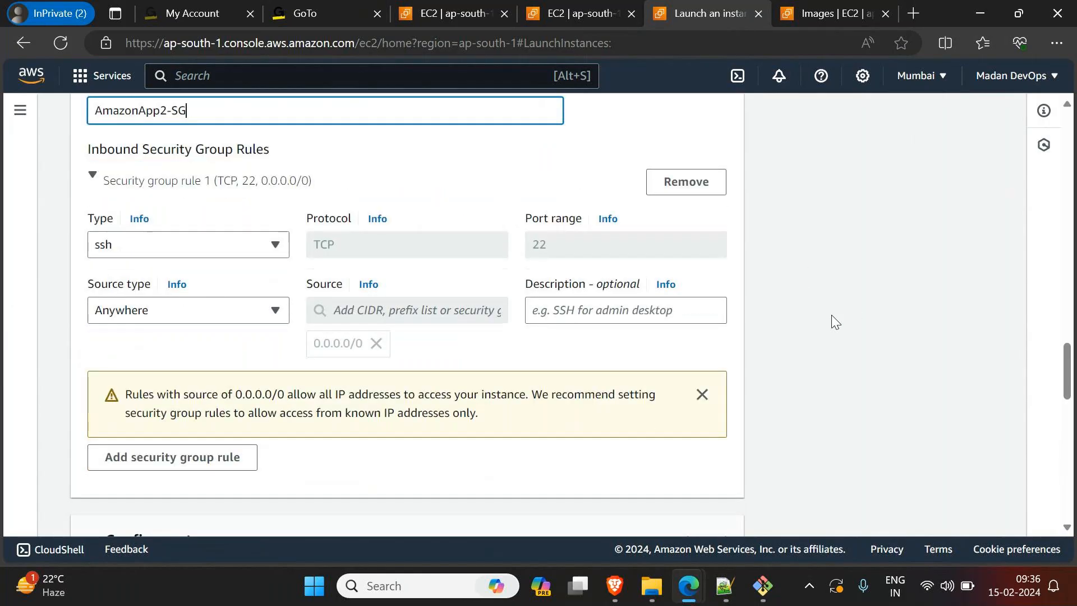
scroll(388, 398, "down", 4)
scroll(387, 400, "up", 5)
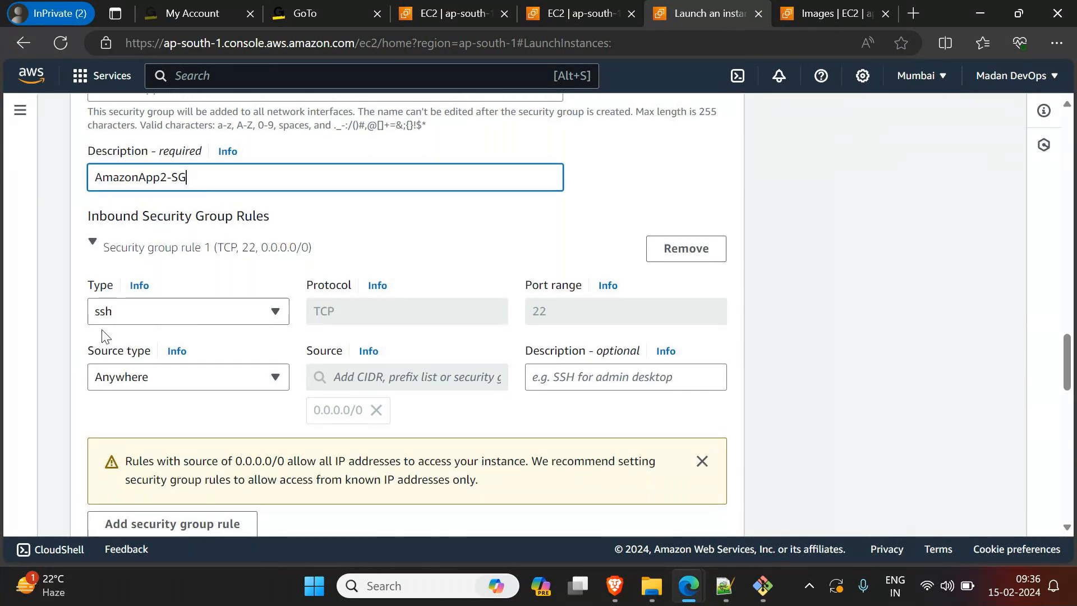
scroll(544, 340, "down", 1)
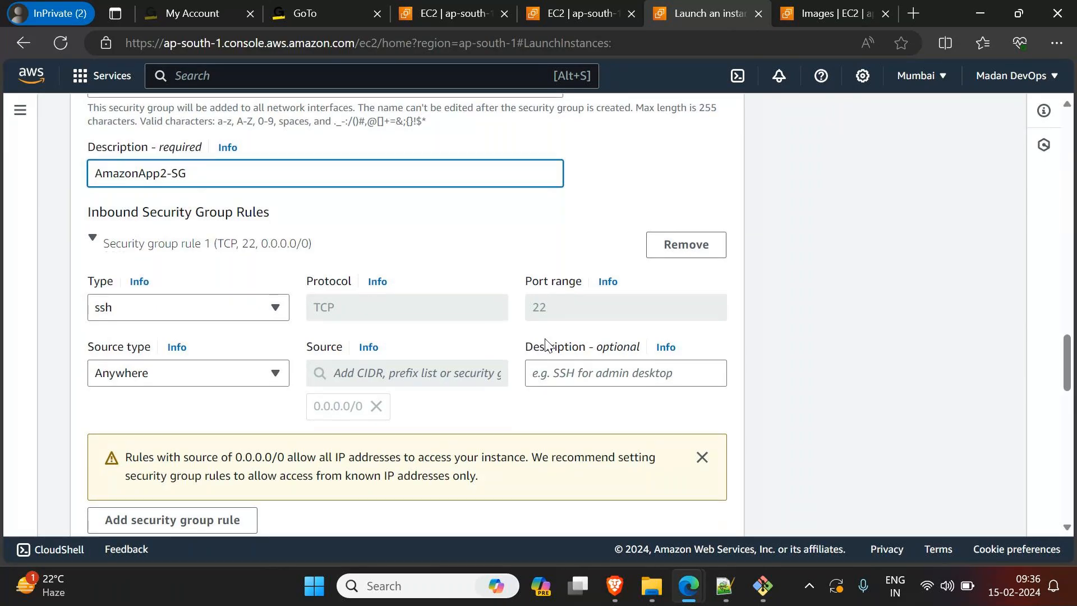
scroll(546, 340, "down", 10)
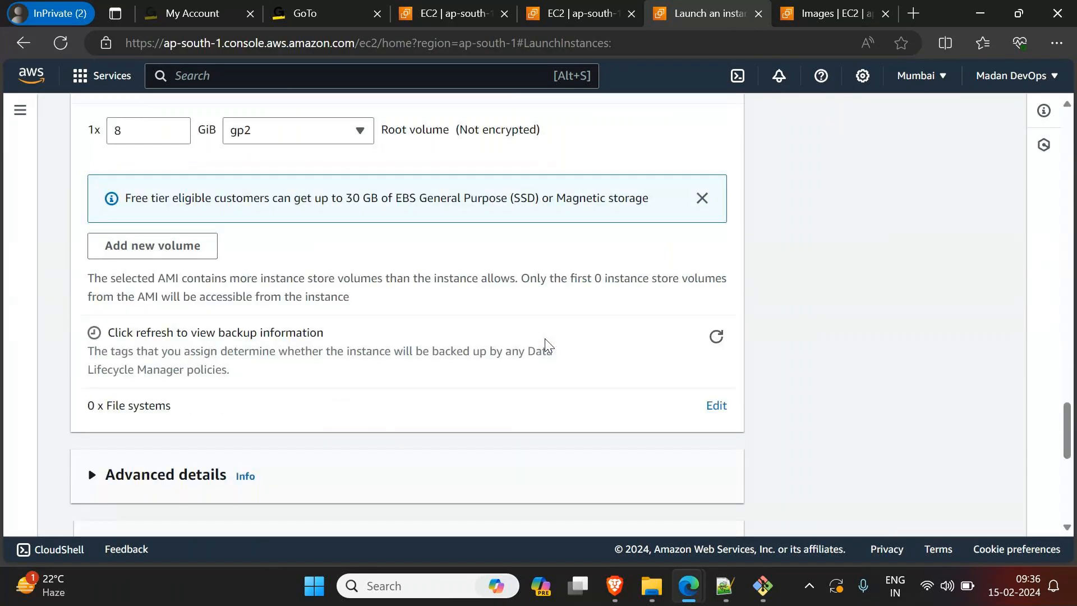
scroll(544, 339, "down", 2)
left_click(136, 424)
left_click_drag(137, 425, 7, 424)
left_click(847, 370)
scroll(846, 370, "down", 4)
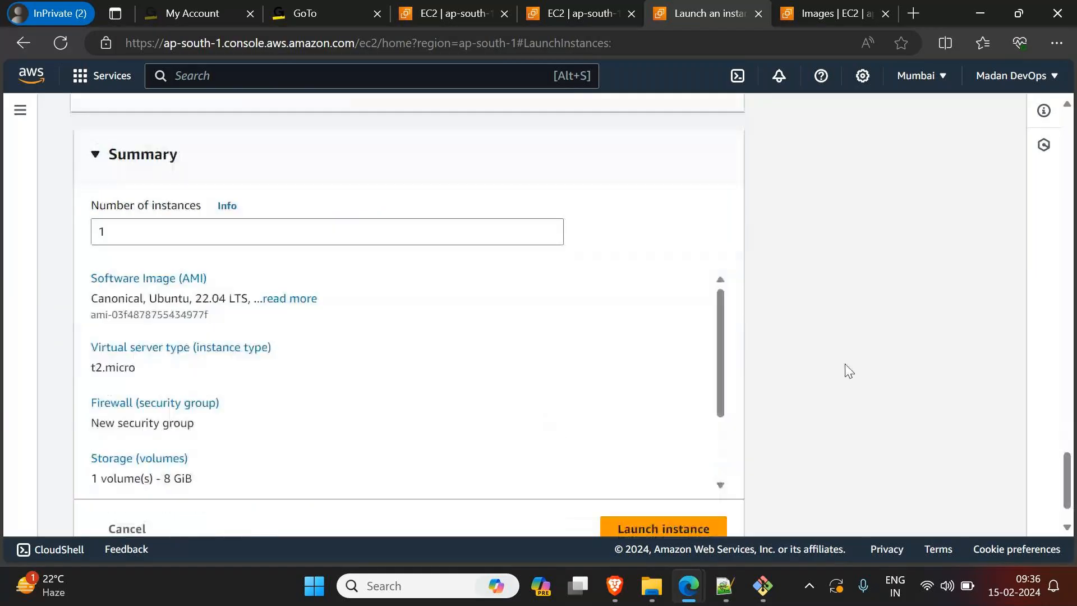
left_click_drag(92, 233, 260, 235)
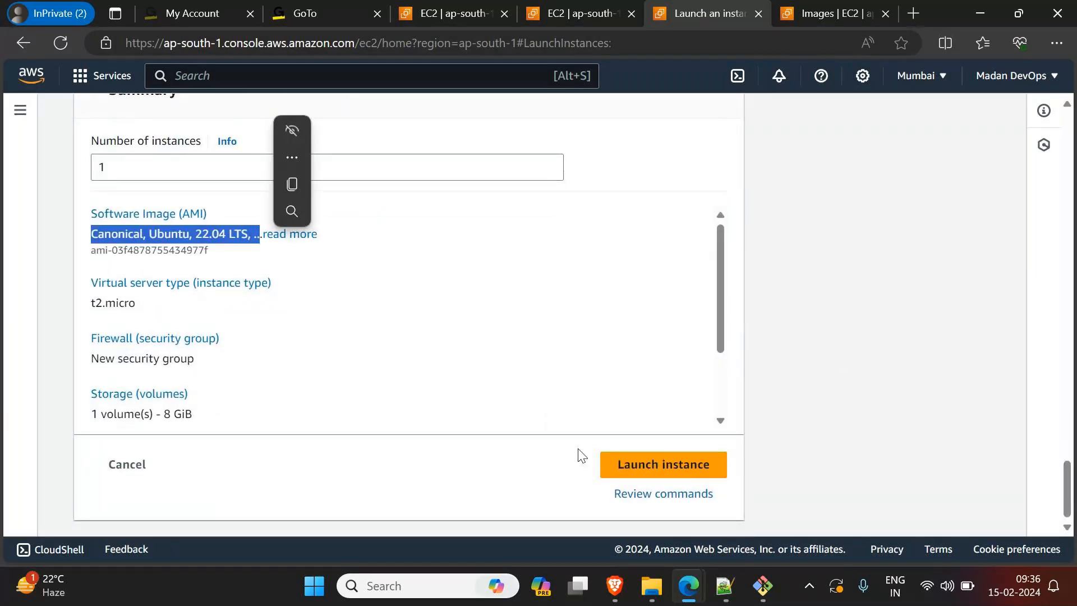
left_click(661, 469)
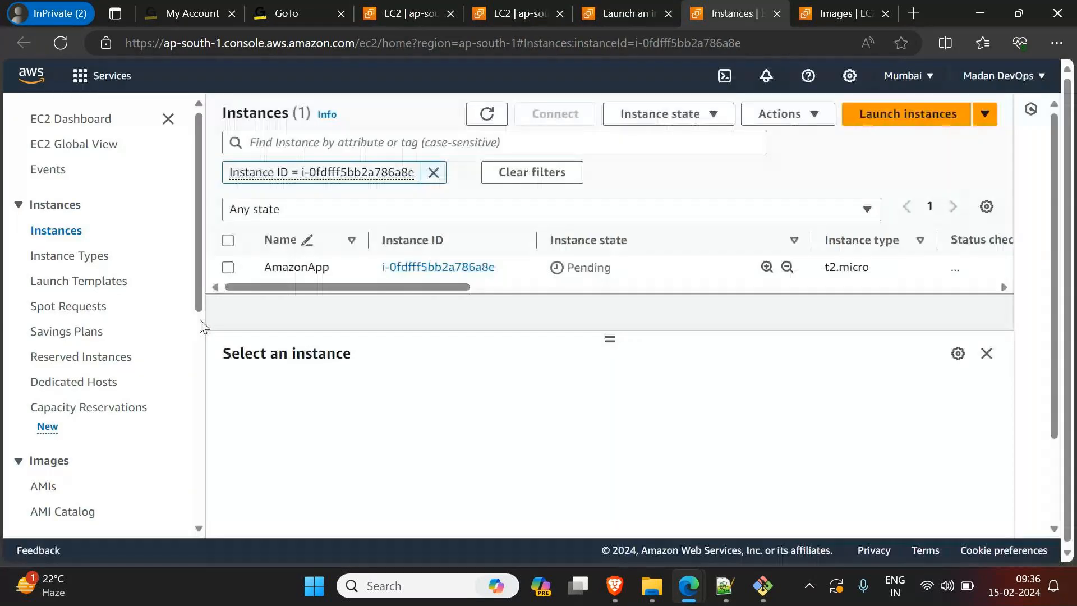
Step: Clear the instance ID filter from the instances list and refresh the list to check AmazonApp's state
left_click(432, 173)
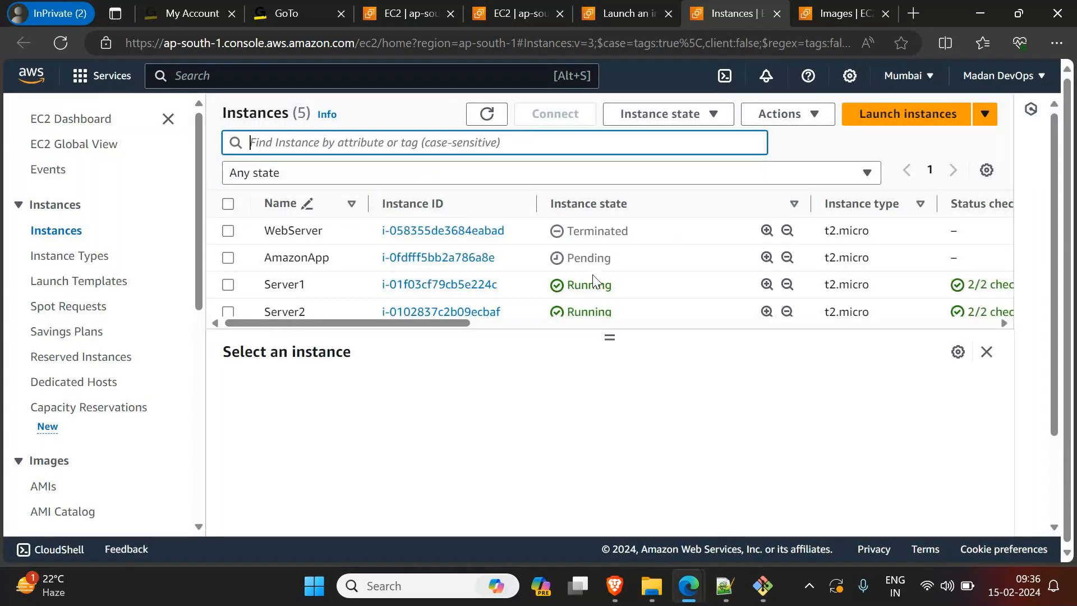
left_click(487, 114)
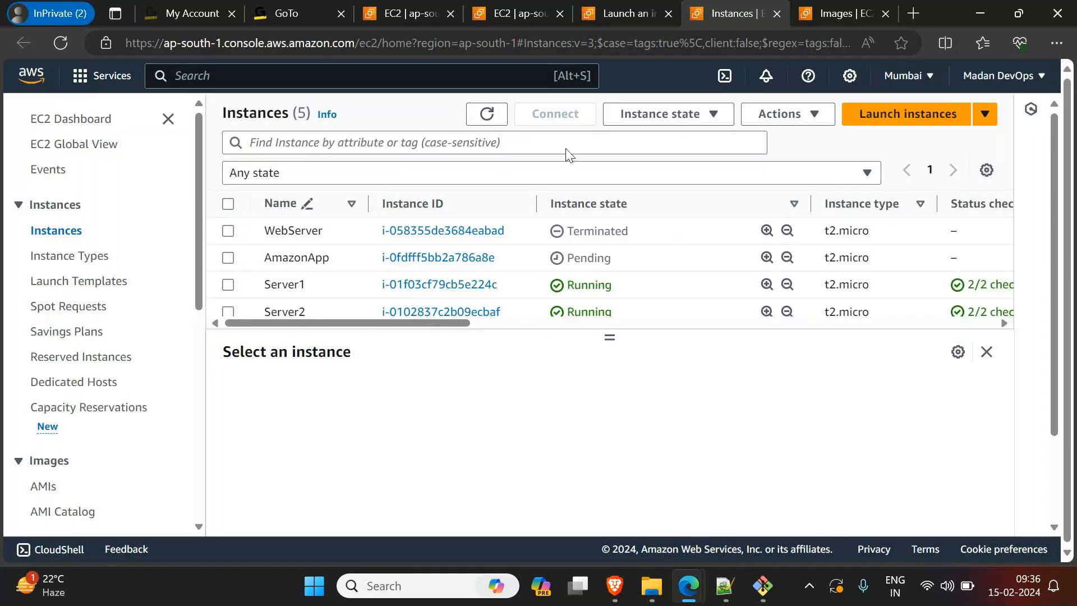
left_click(488, 114)
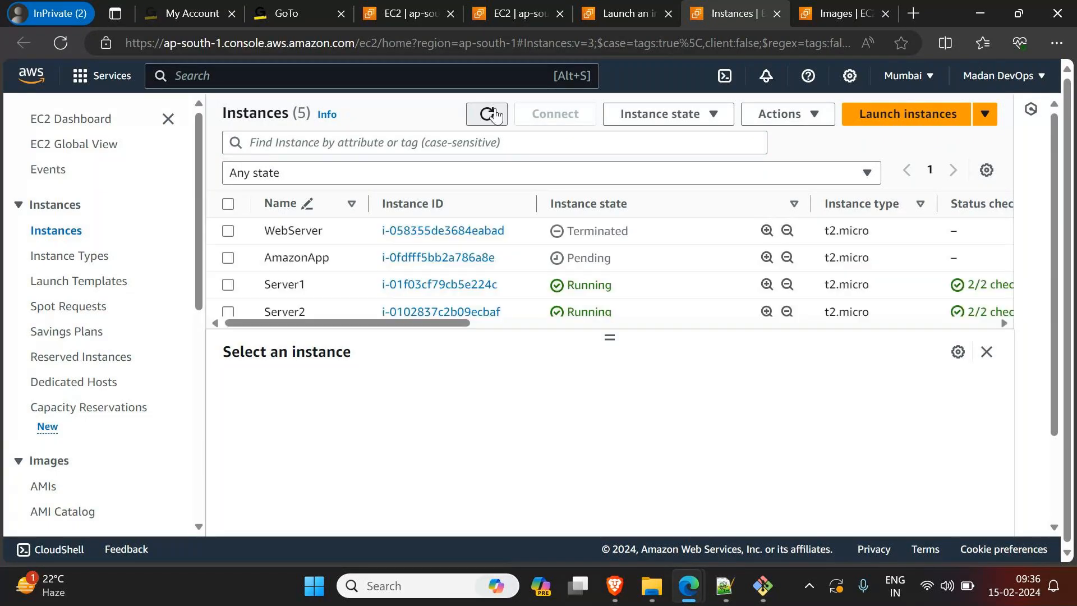
left_click(490, 115)
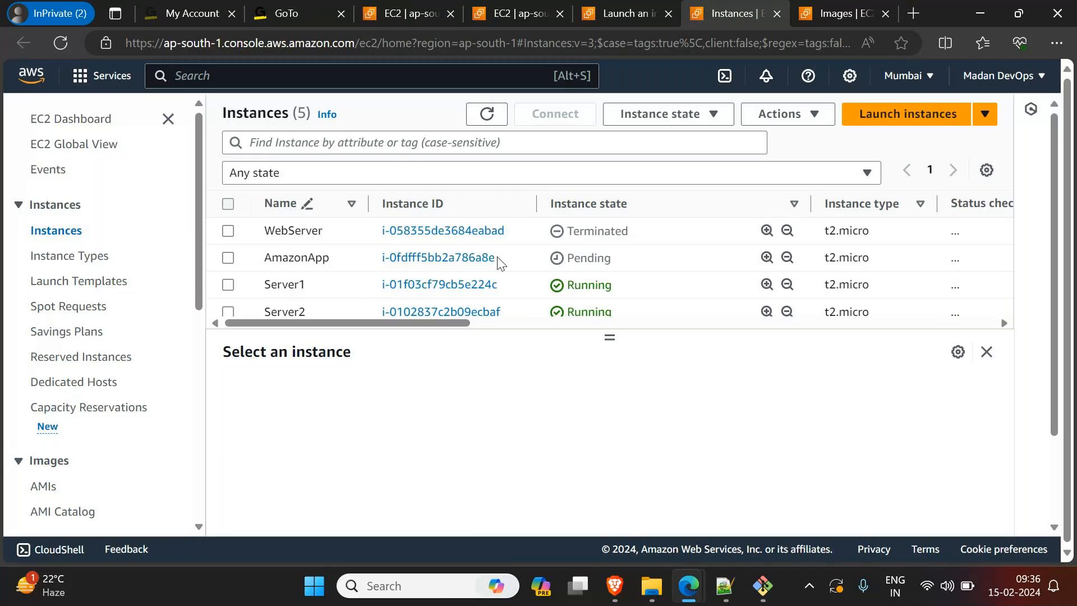
scroll(516, 286, "down", 1)
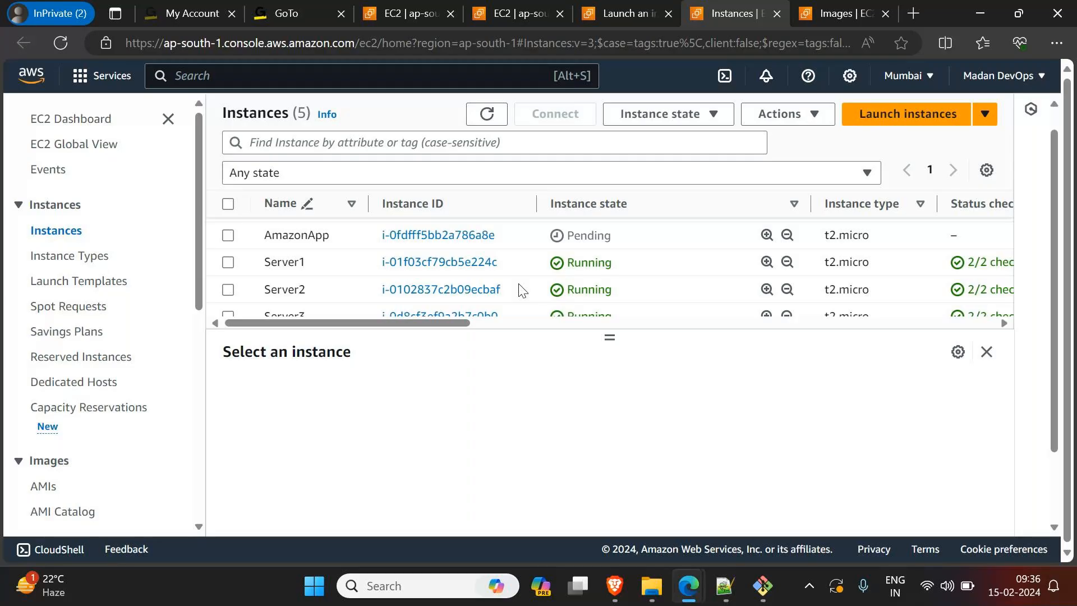
scroll(520, 289, "up", 1)
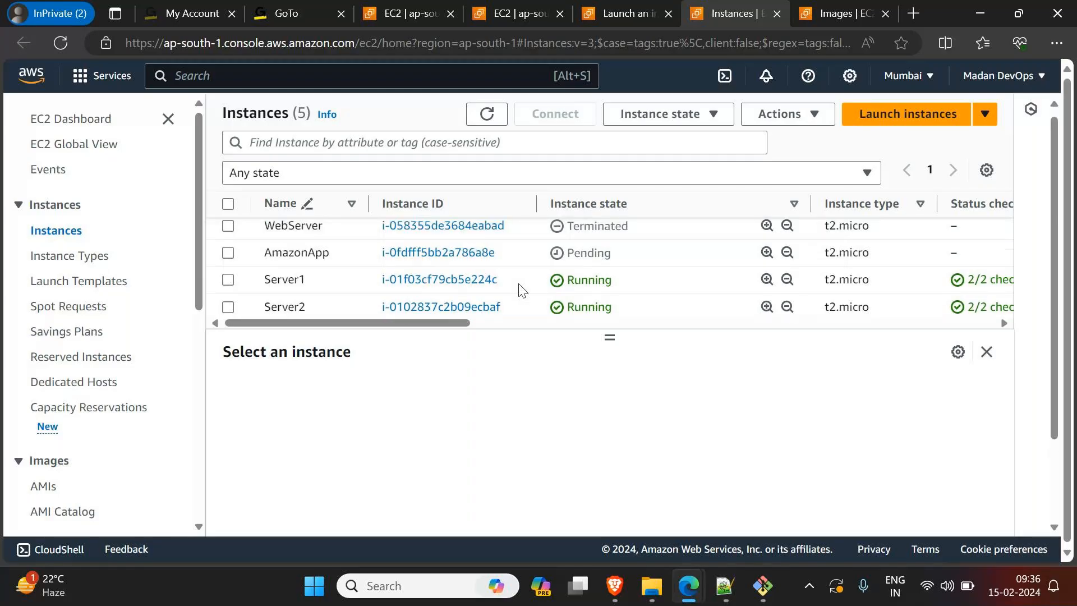
Step: Select the Server1 instance, copy its public IPv4 address and open that address in a new browser tab
left_click(228, 285)
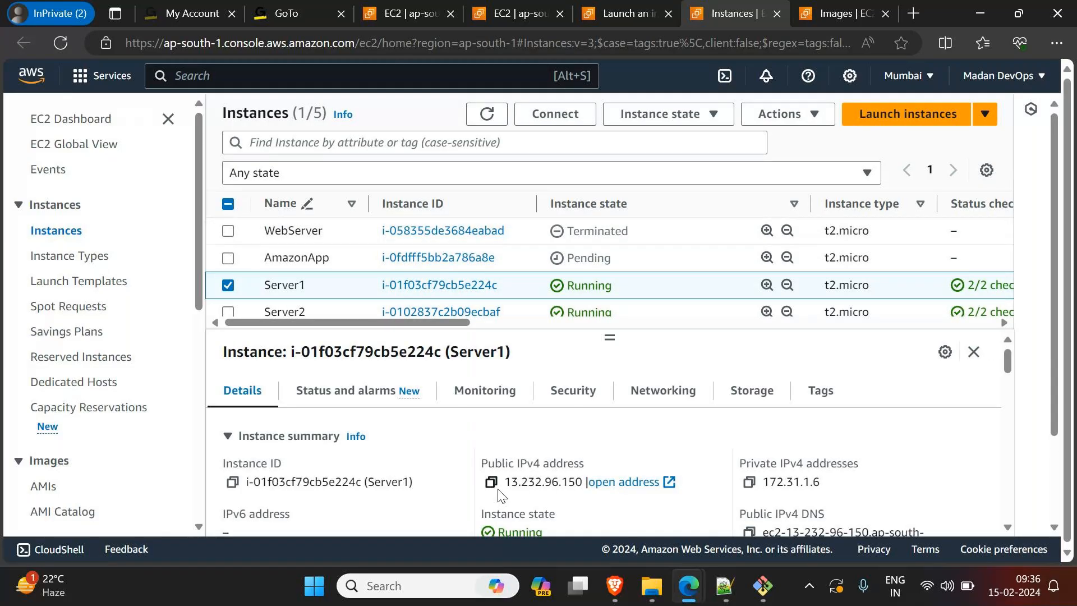
left_click(491, 482)
left_click(915, 17)
key("ctrl+v")
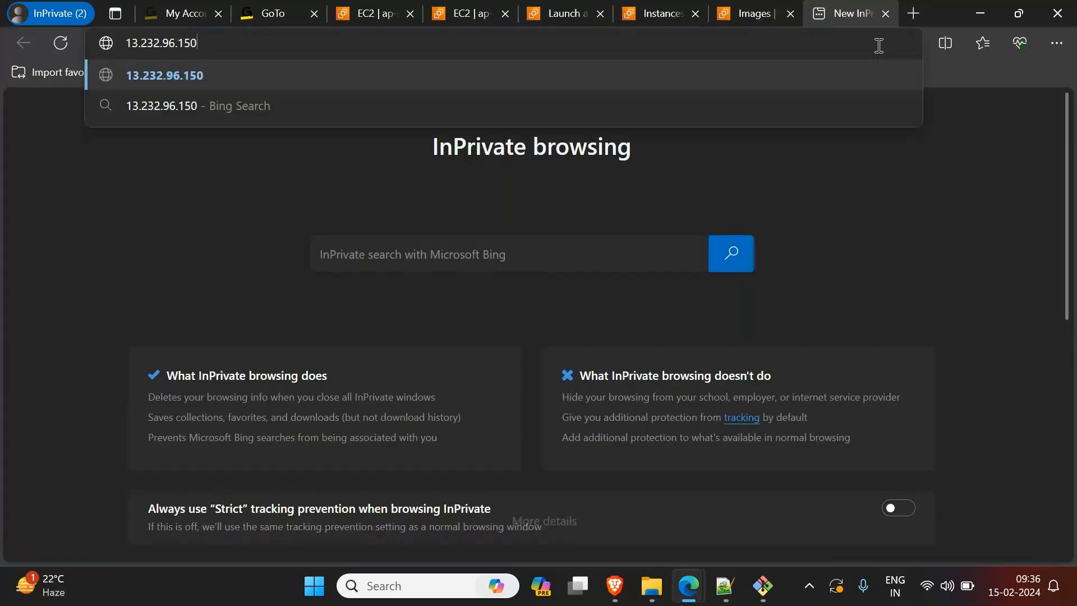
key("Return")
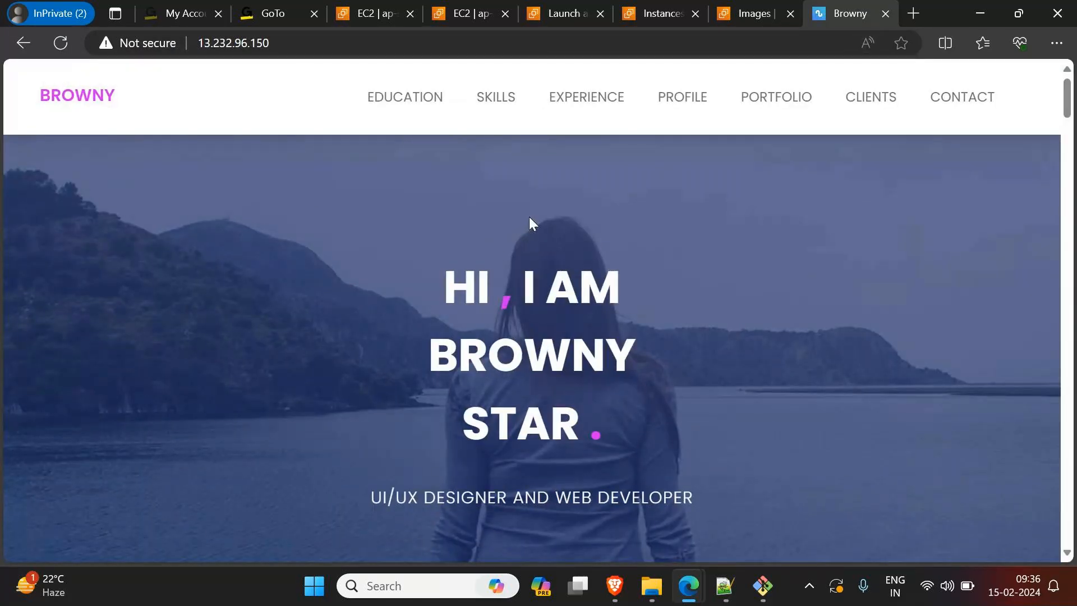
Step: Return to the instances list, deselect Server1, select Server3 and copy its public IPv4 address
left_click(661, 14)
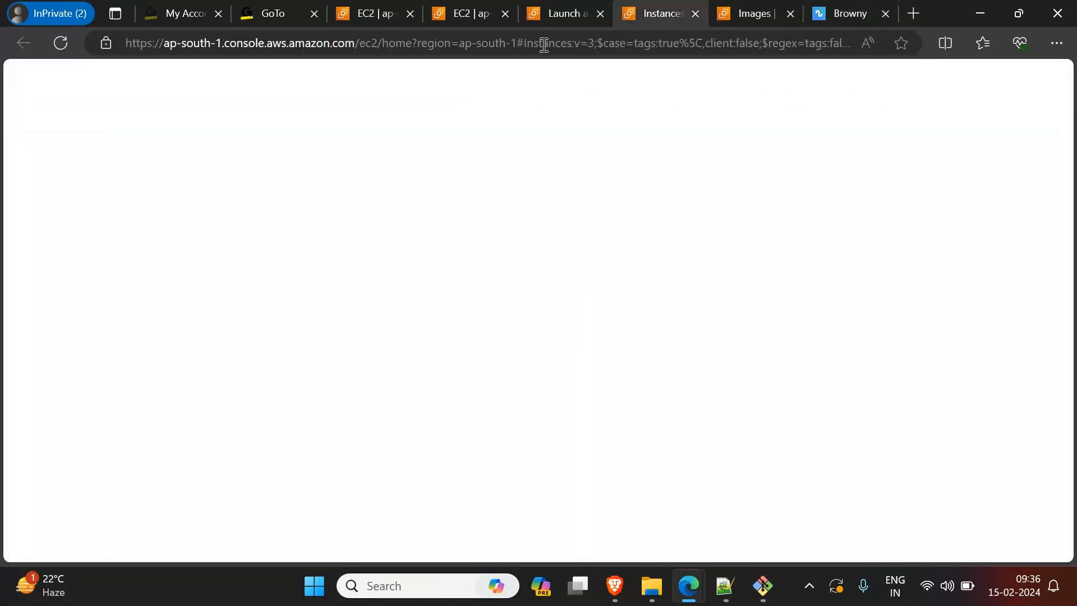
scroll(236, 275, "down", 2)
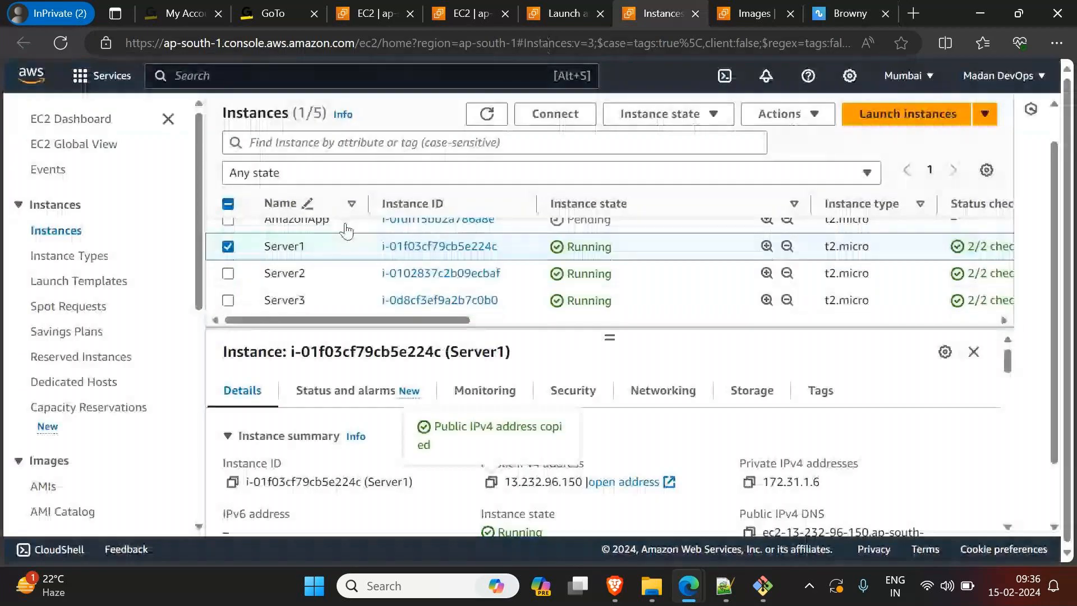
scroll(235, 274, "up", 1)
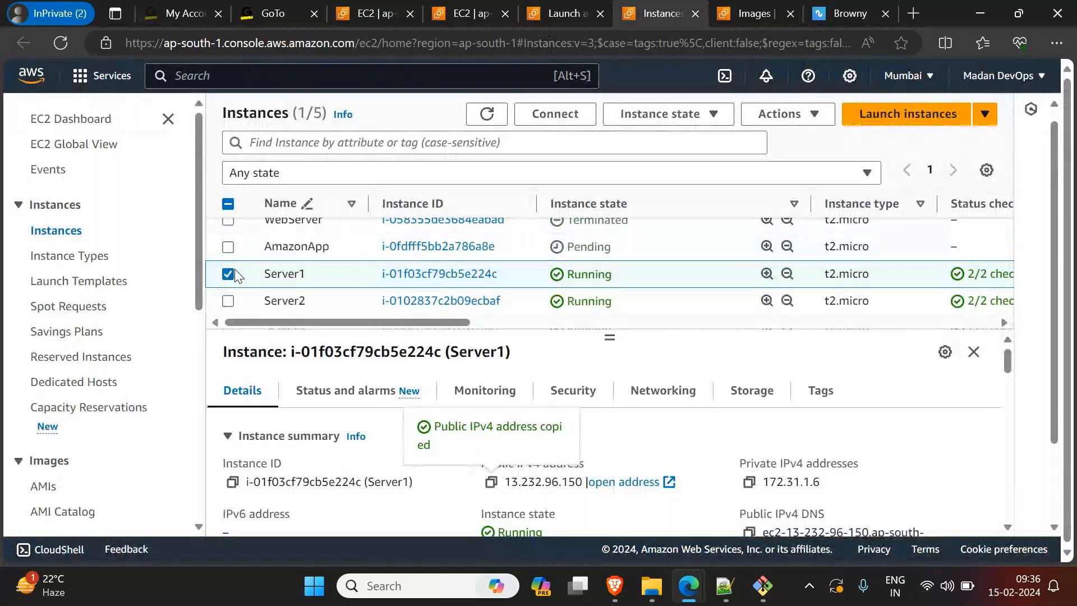
scroll(235, 275, "up", 1)
left_click(229, 284)
scroll(232, 232, "down", 2)
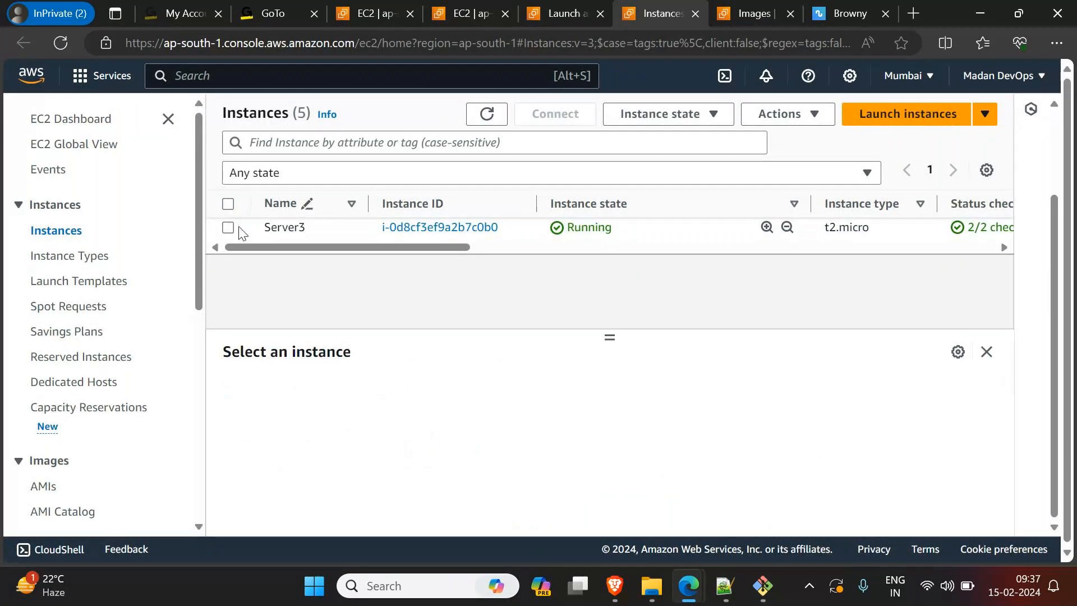
left_click(243, 235)
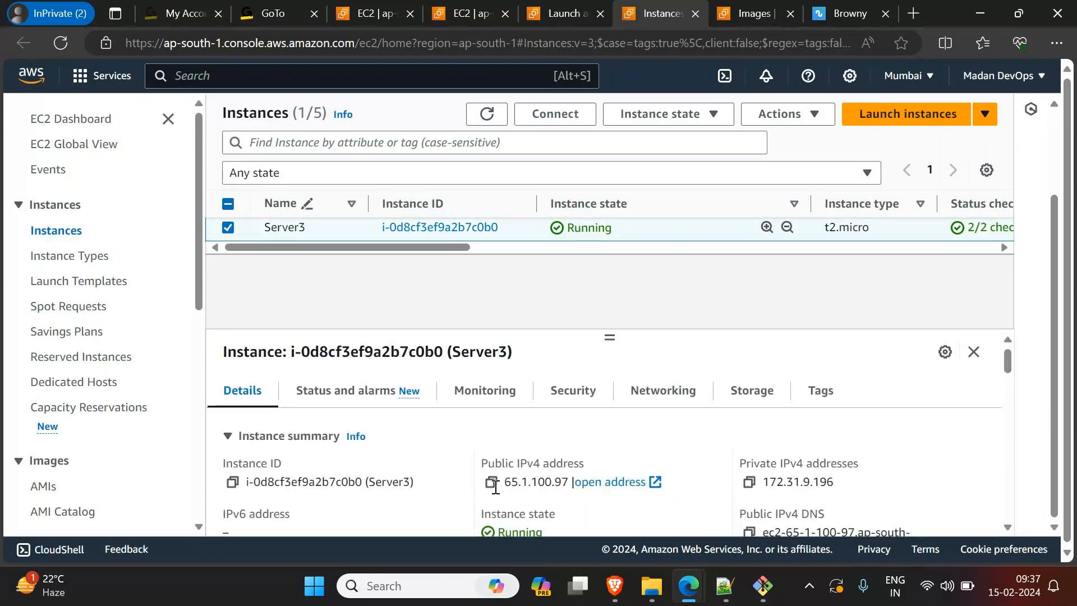
left_click(492, 483)
Step: Open Server3's copied public address in a new browser tab and compare it with the Server1 page
key("ctrl+t")
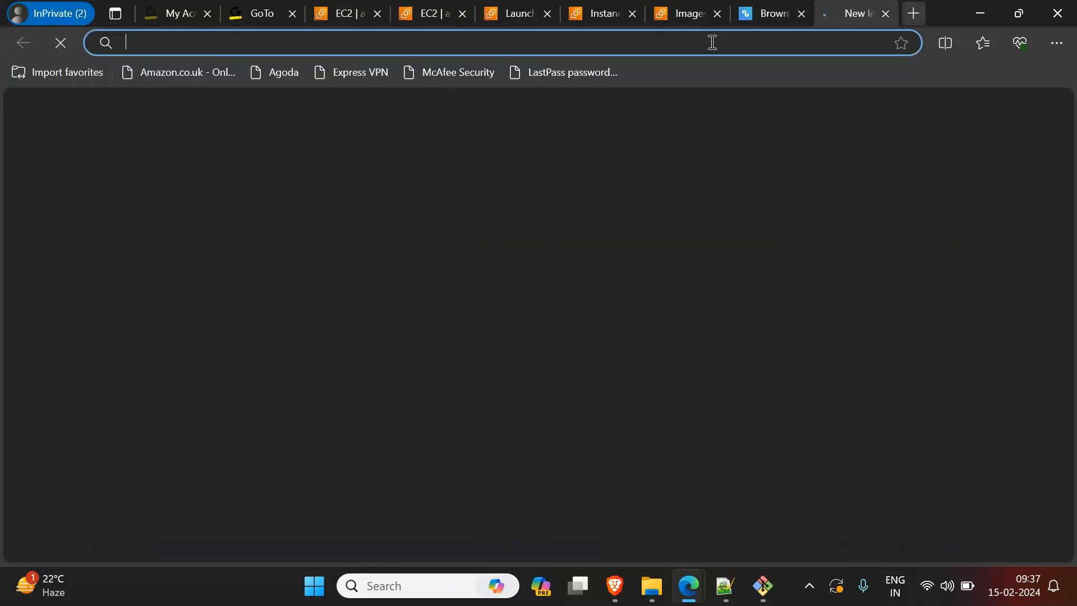
key("ctrl+v")
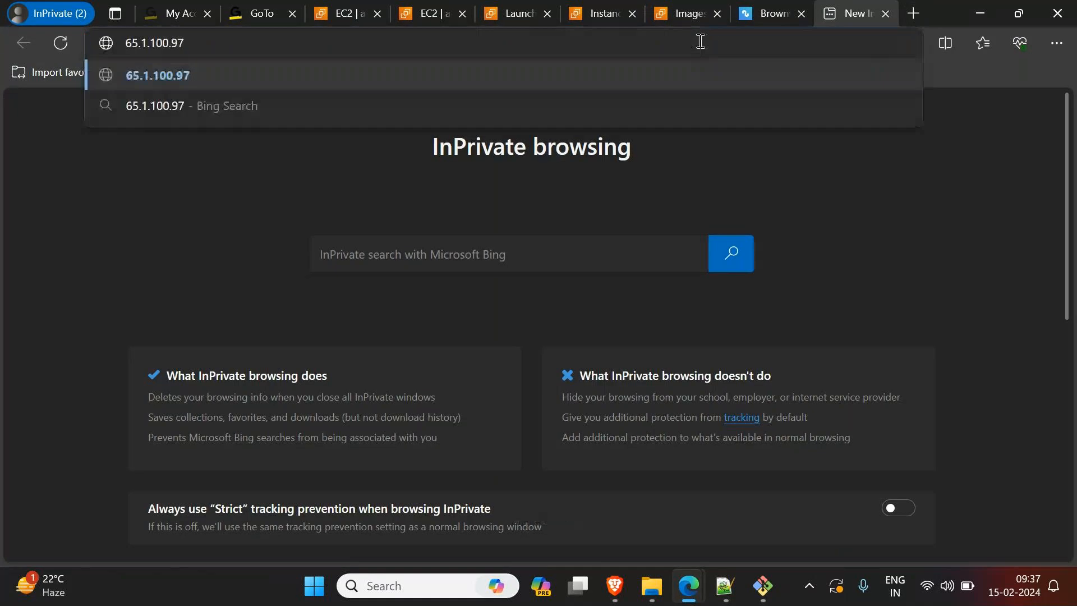
left_click(769, 6)
double_click(264, 43)
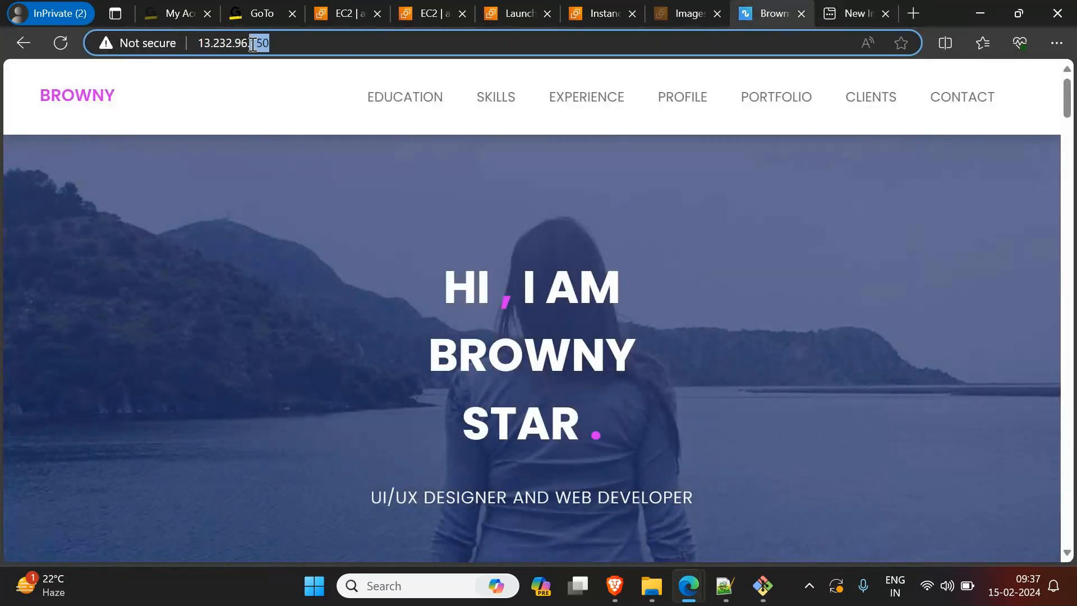
left_click(850, 13)
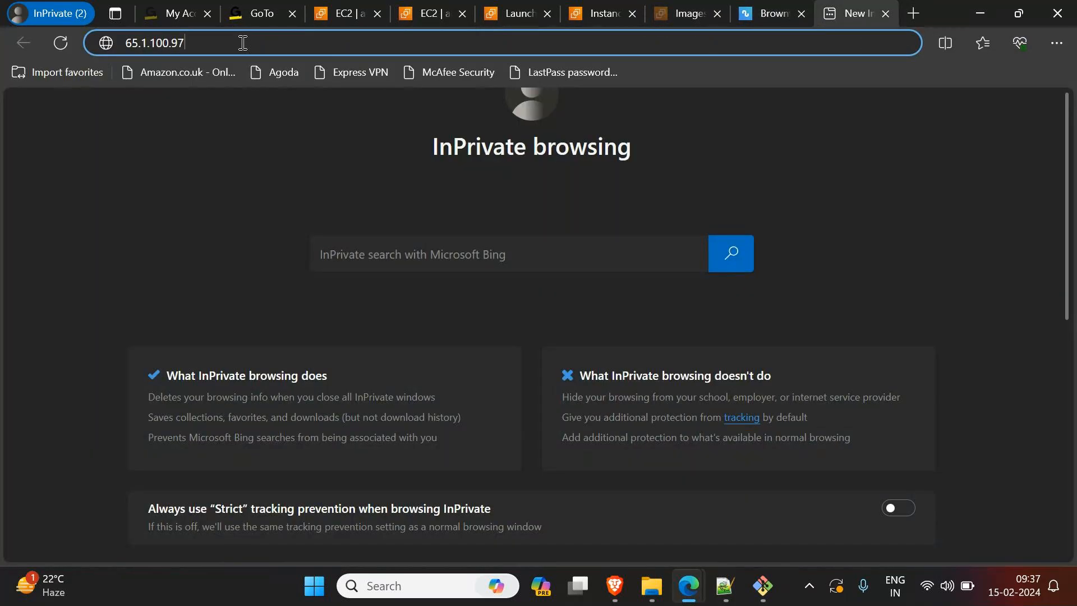
key("Return")
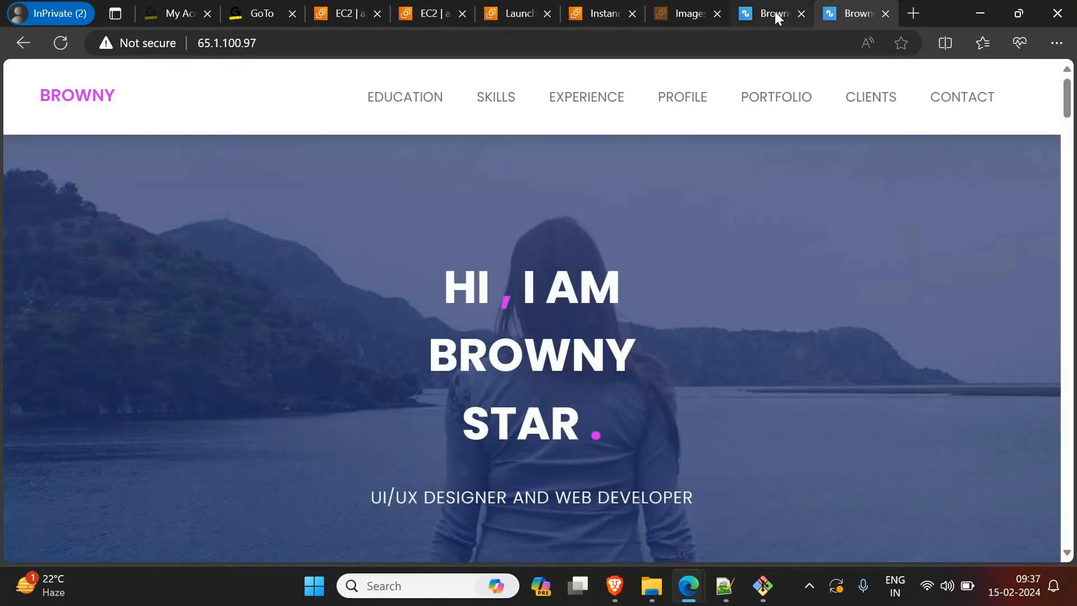
left_click(775, 12)
left_click(850, 16)
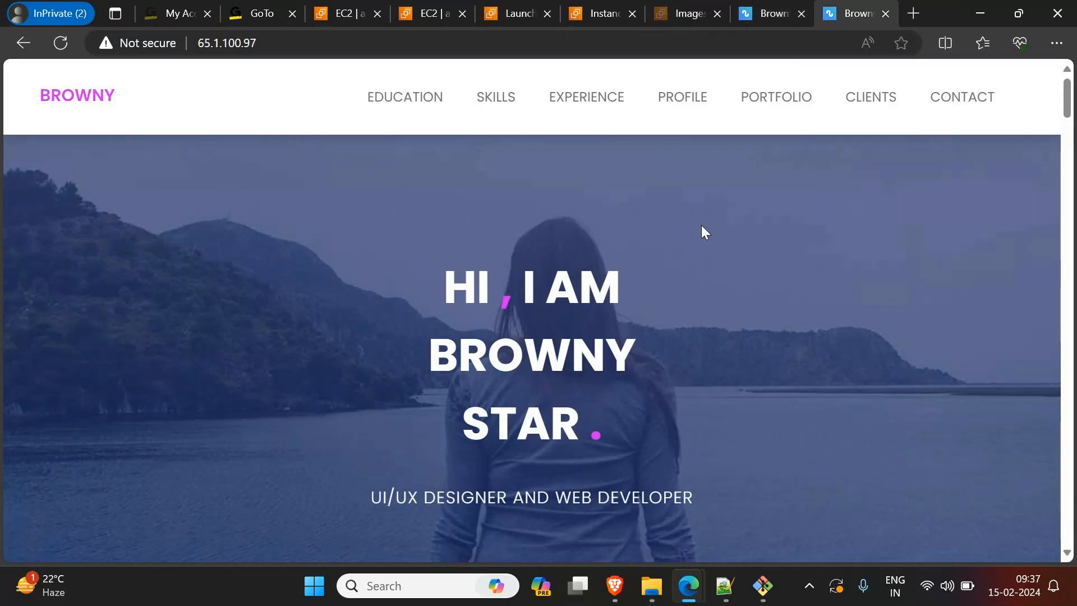
Step: Switch to Notepad++ and change the client's request in the custom image notes to 200 servers, then highlight the four setup lines
left_click(724, 586)
left_click(424, 73)
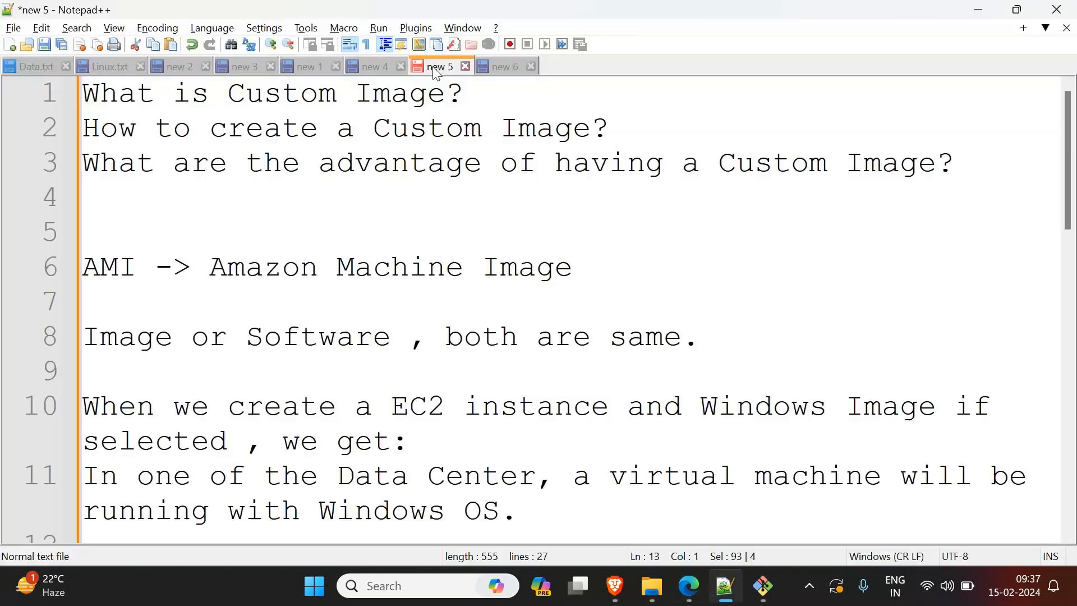
scroll(231, 392, "down", 4)
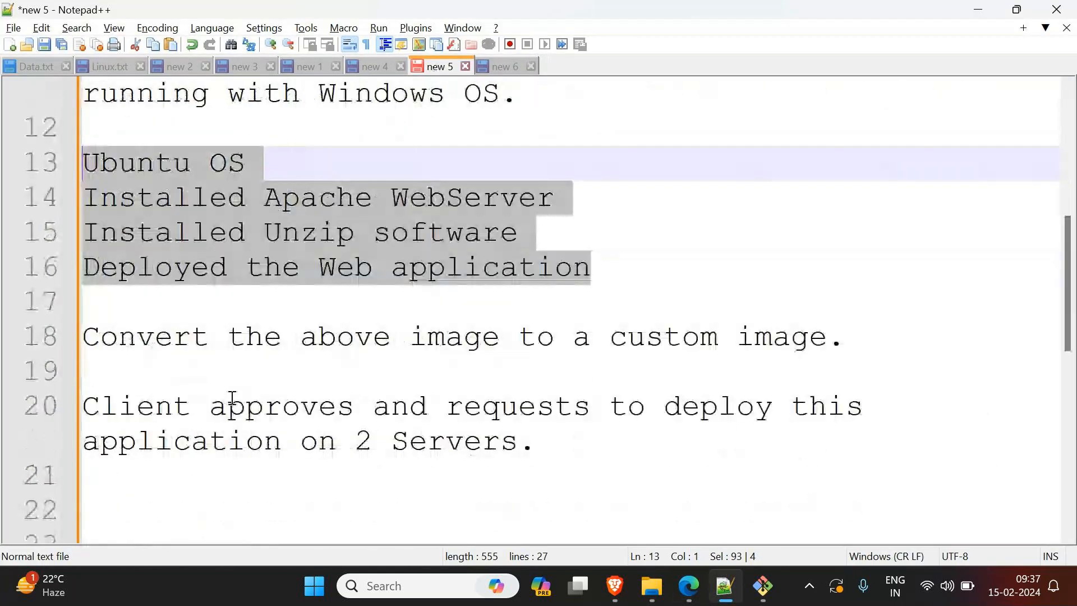
left_click_drag(615, 275, 29, 179)
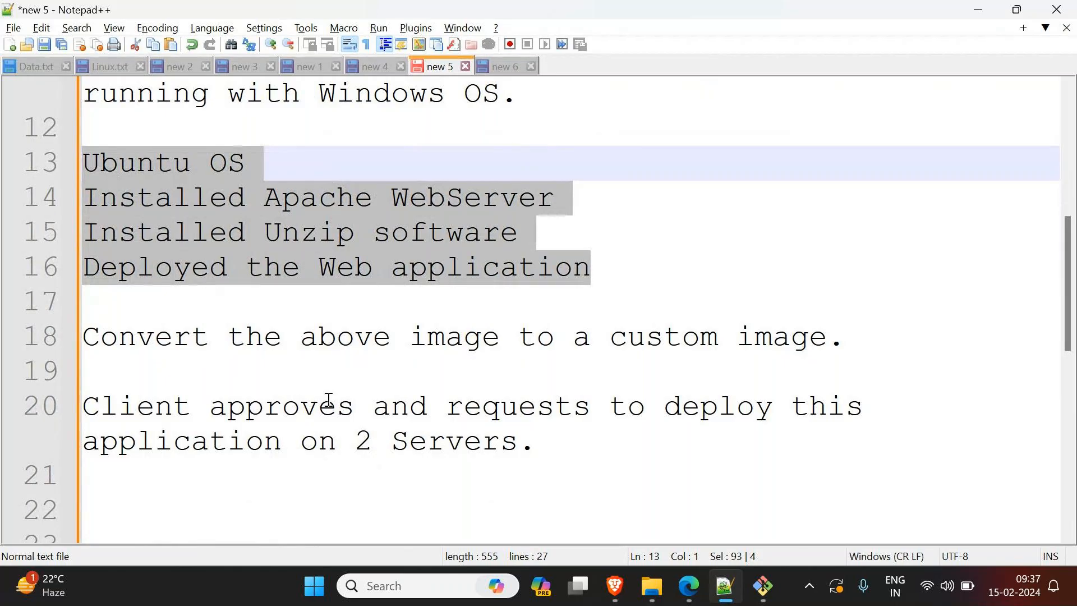
left_click(376, 441)
type("0")
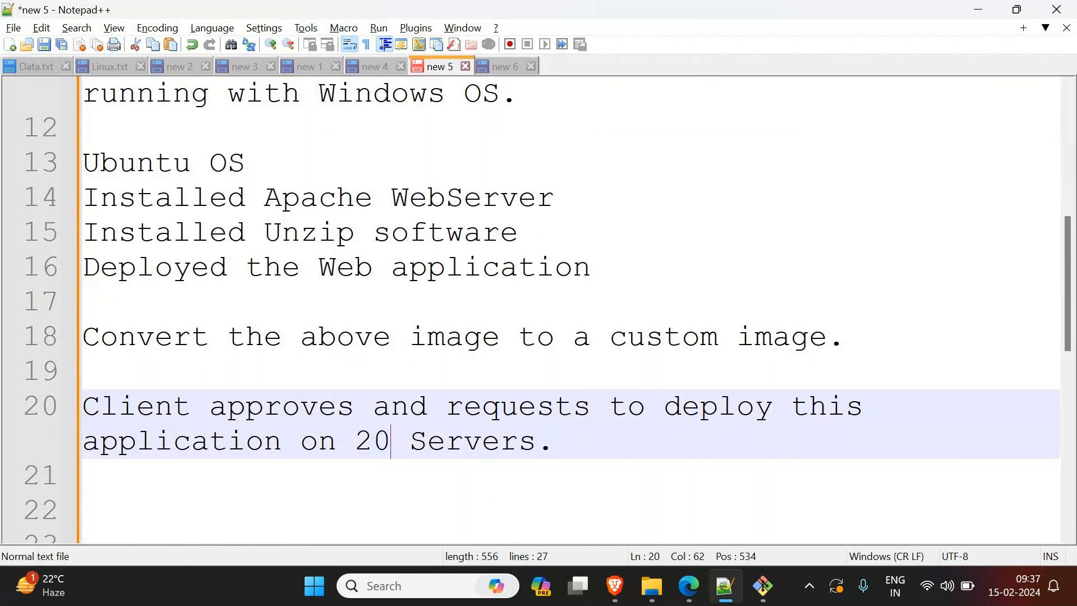
type("0")
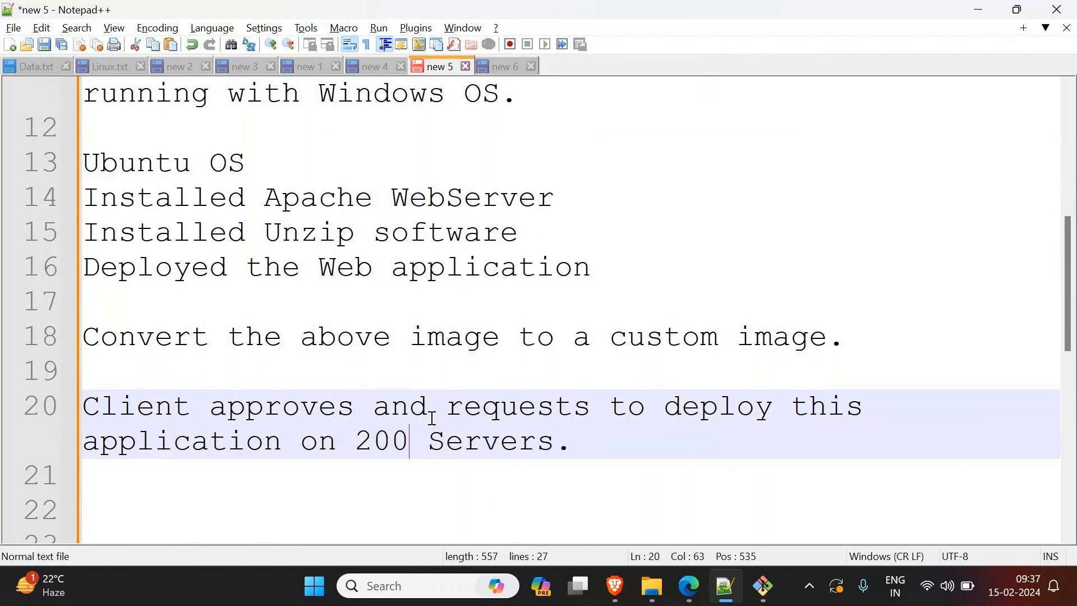
left_click_drag(592, 268, 58, 181)
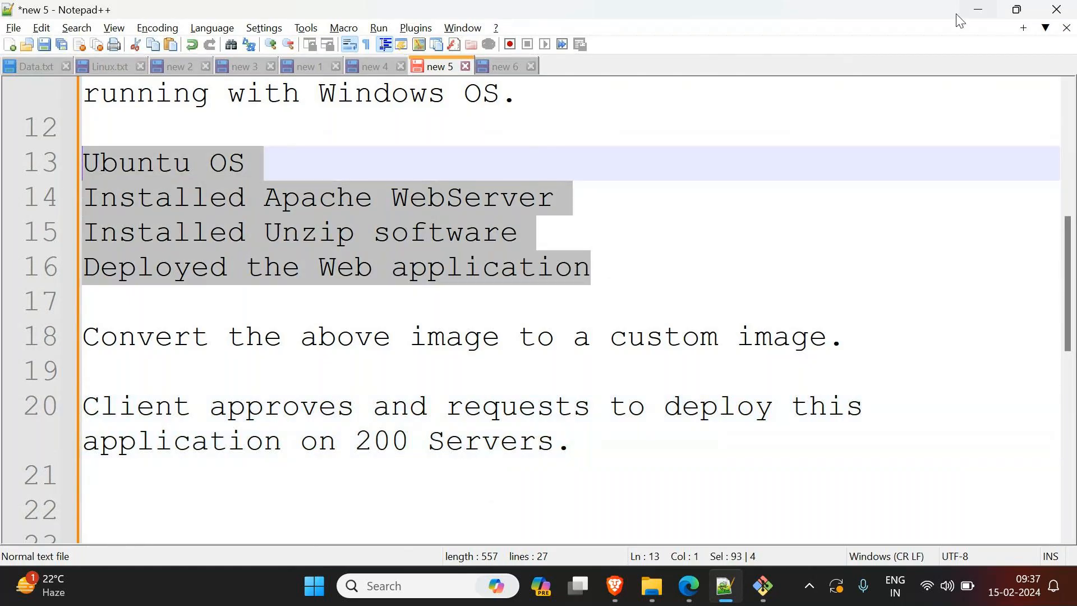
Step: Switch back to the browser and review the Server1 and Server3 pages and the list of owned AMIs
left_click(988, 12)
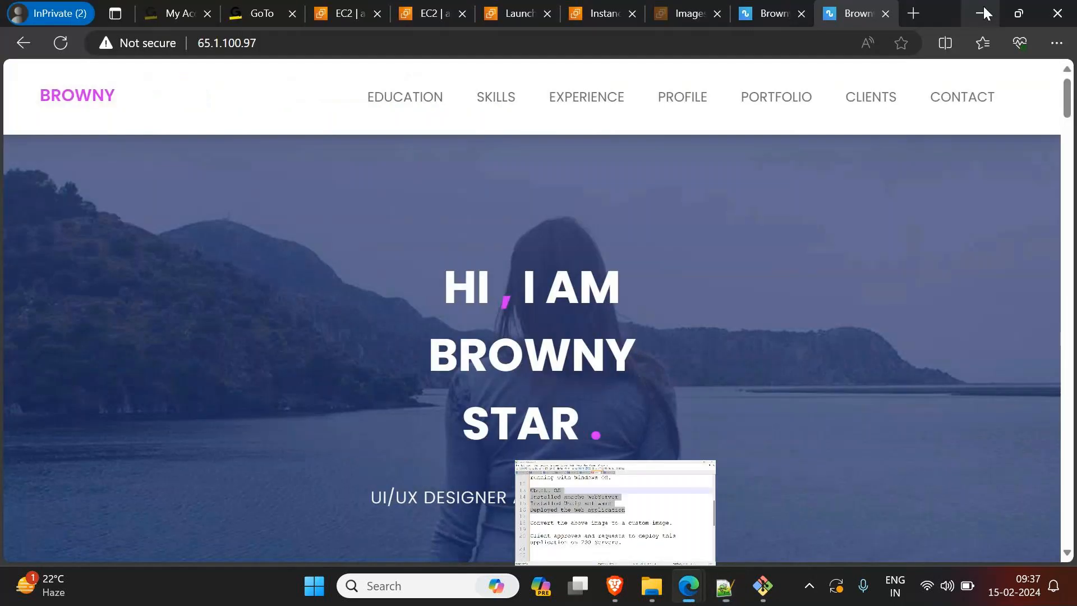
left_click(765, 12)
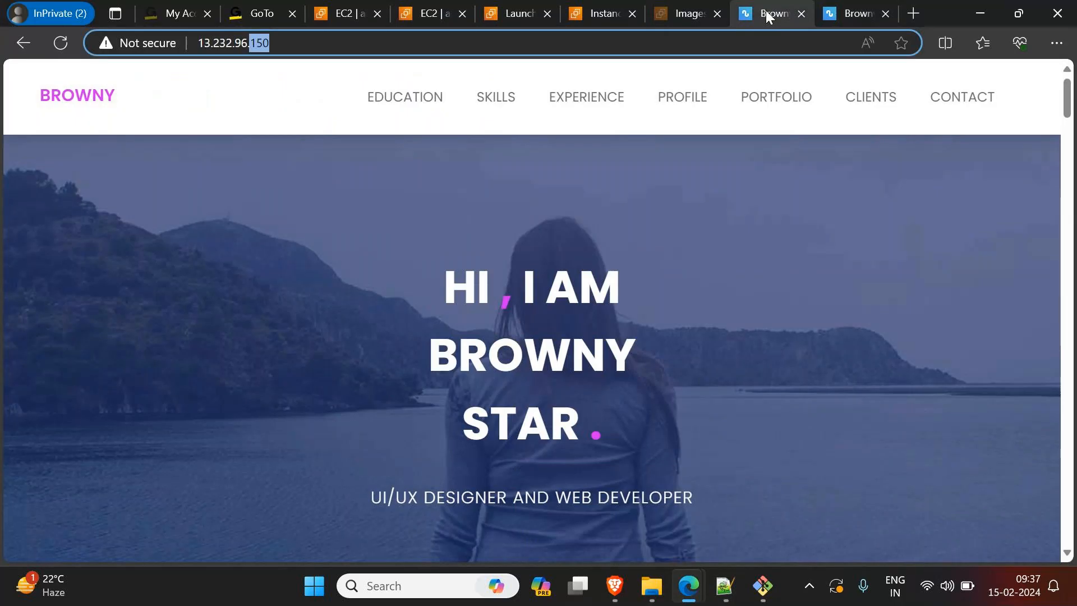
left_click(848, 12)
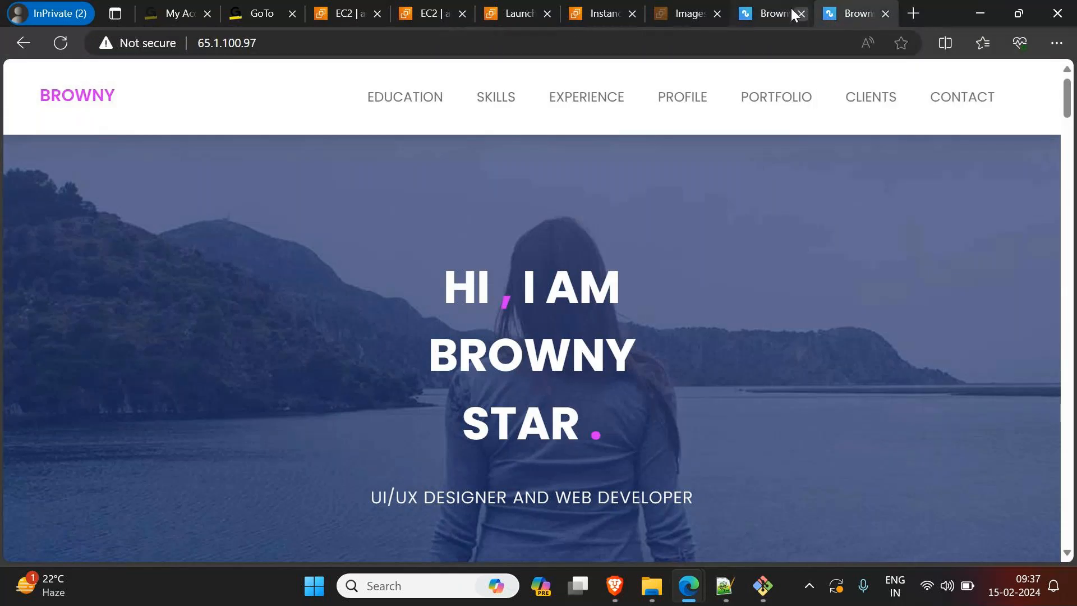
left_click(688, 18)
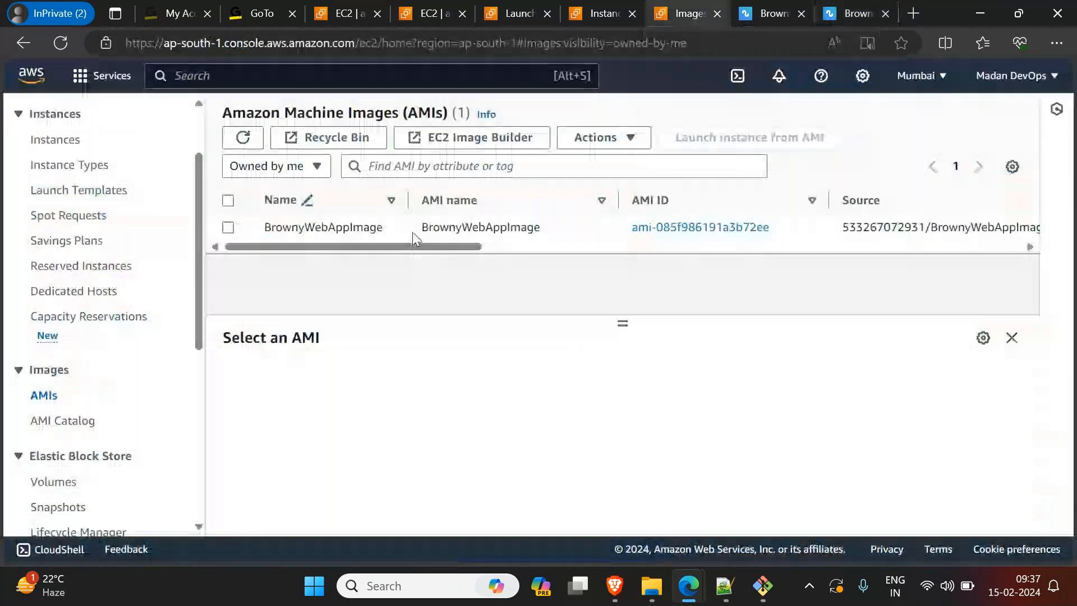
Step: Return to the instances list and refresh it to check AmazonApp's state
left_click(611, 11)
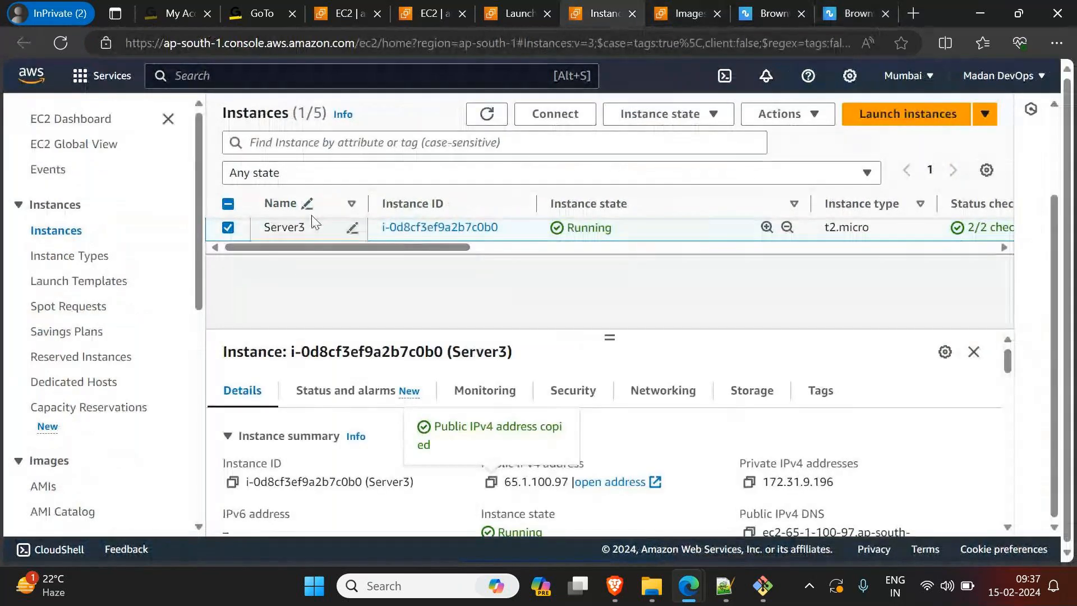
scroll(316, 223, "up", 2)
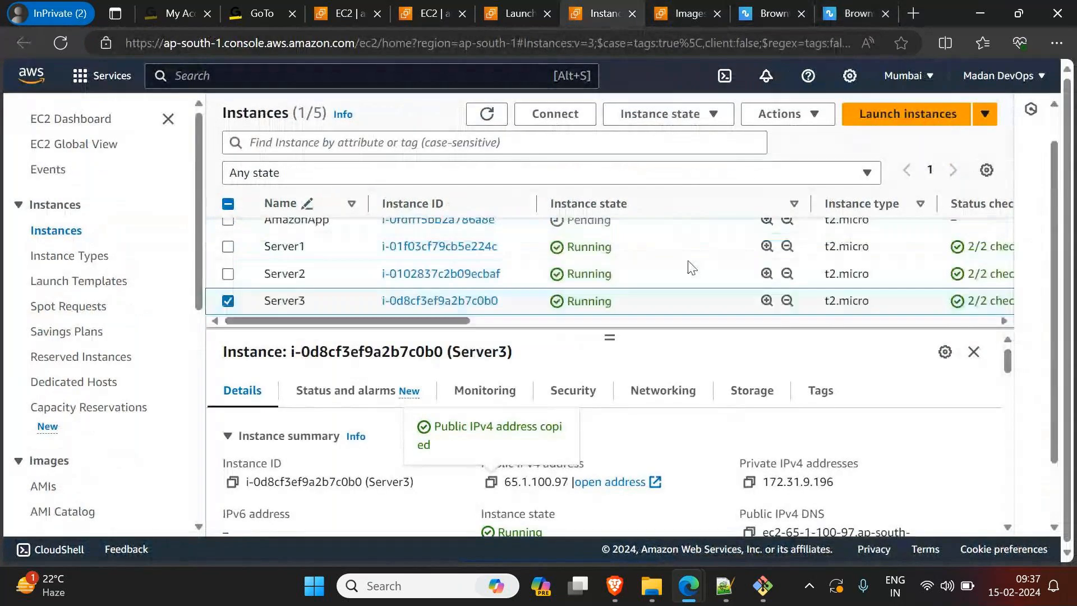
left_click(486, 116)
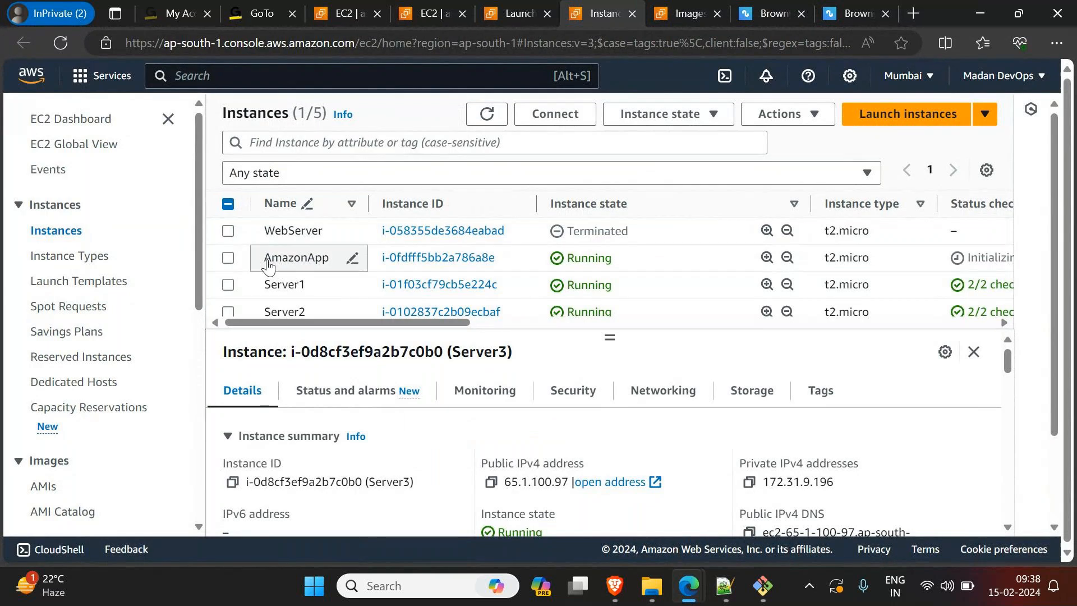
Step: Select only the AmazonApp instance, open its connection details and copy the example SSH client command
scroll(237, 231, "down", 2)
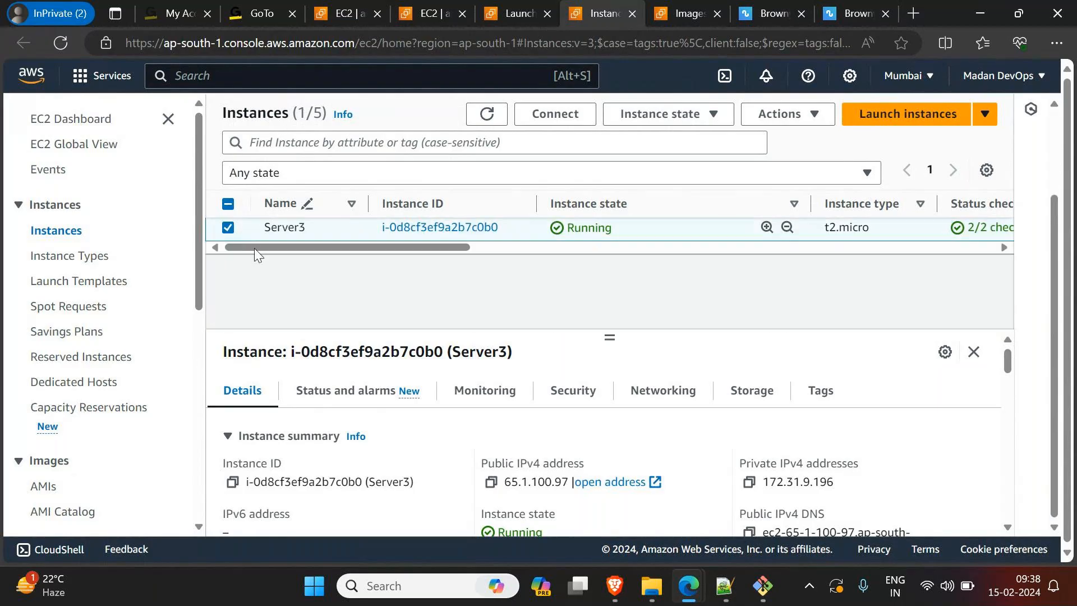
scroll(254, 248, "up", 2)
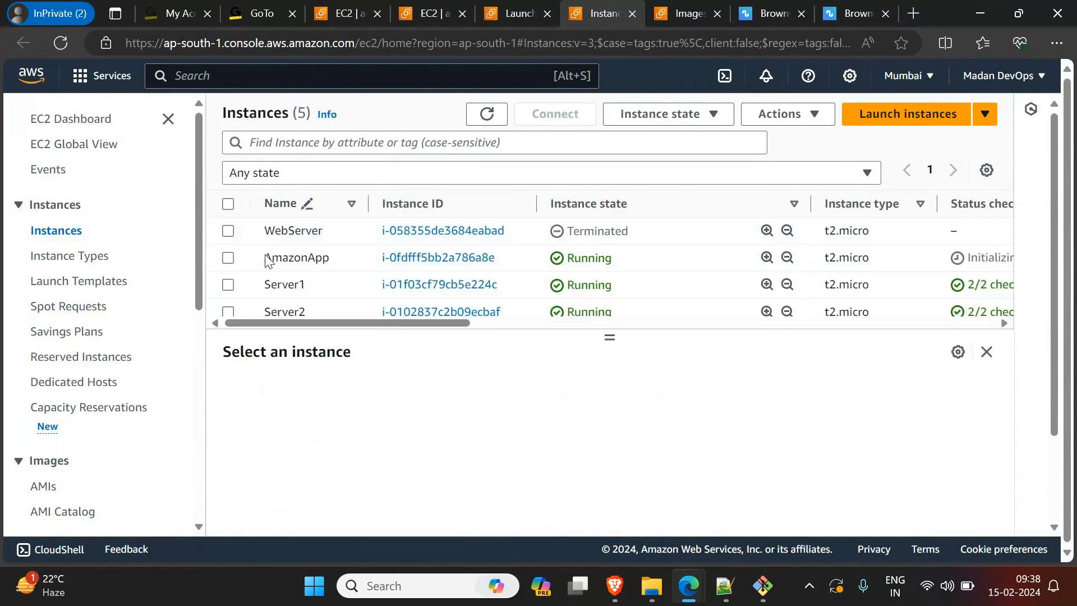
left_click(228, 258)
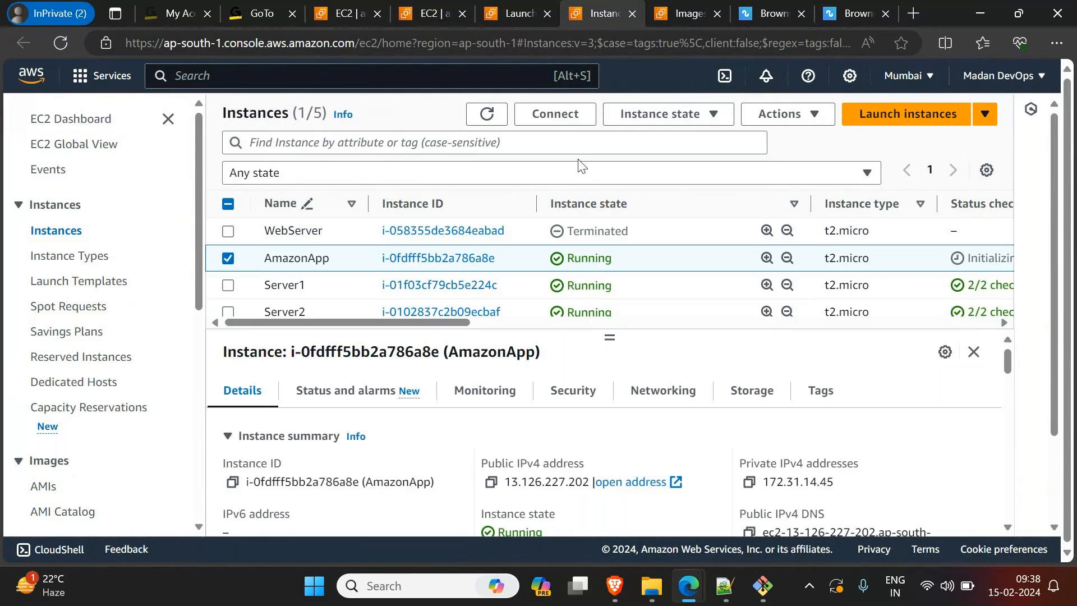
left_click(556, 114)
scroll(301, 393, "down", 2)
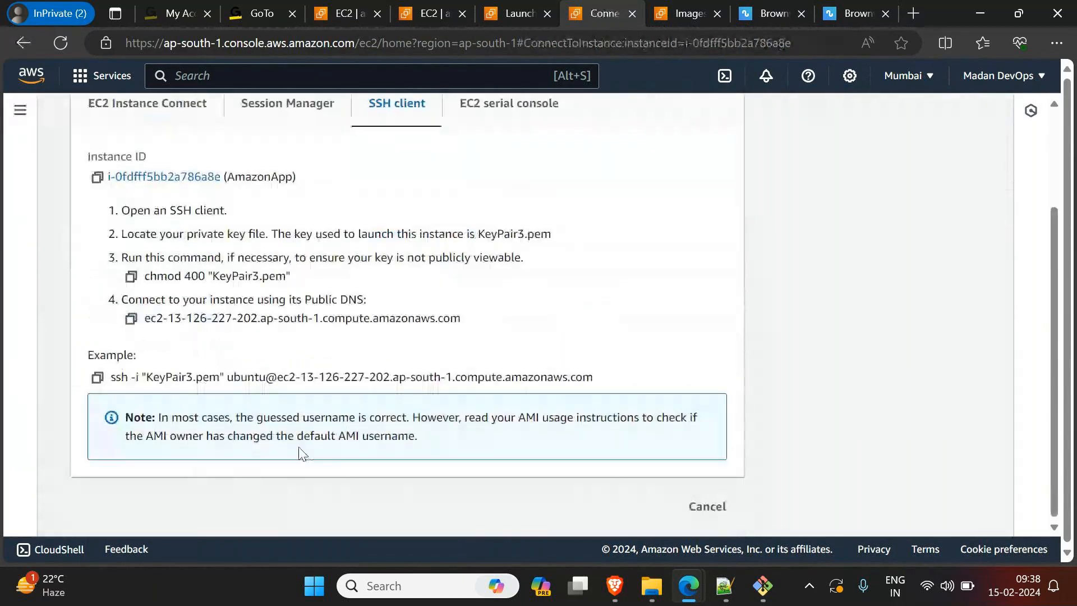
left_click(98, 379)
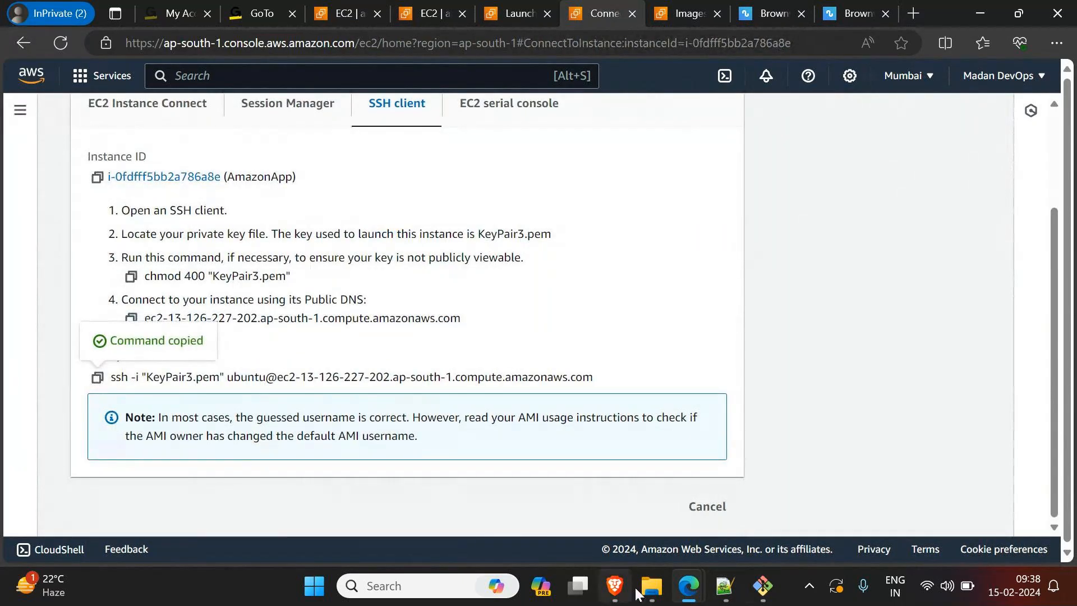
Step: Open a Git Bash terminal in the Downloads folder and maximize its window
left_click(666, 590)
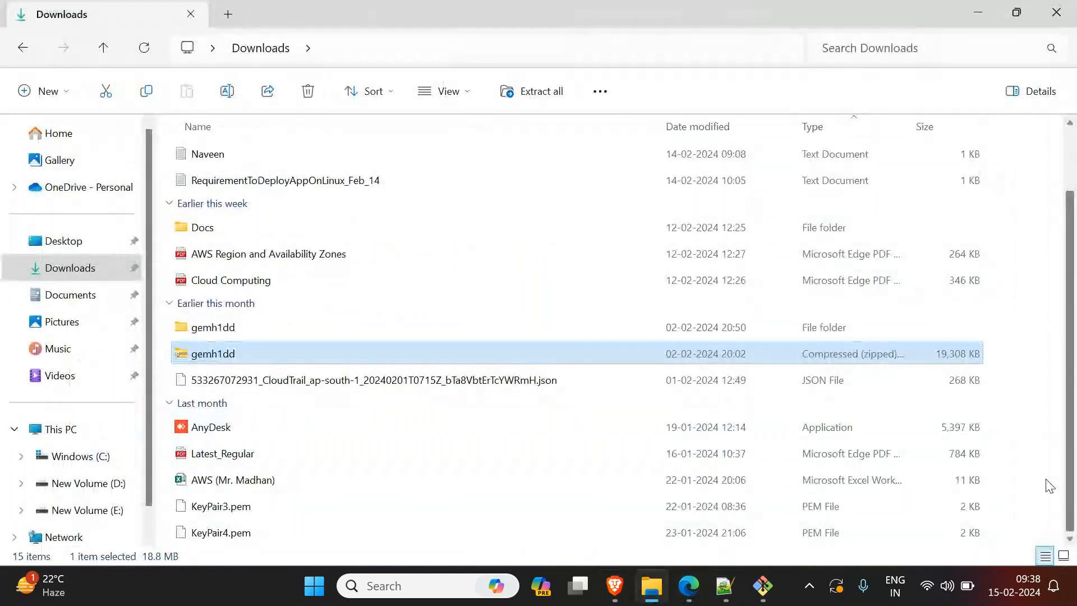
right_click(1029, 481)
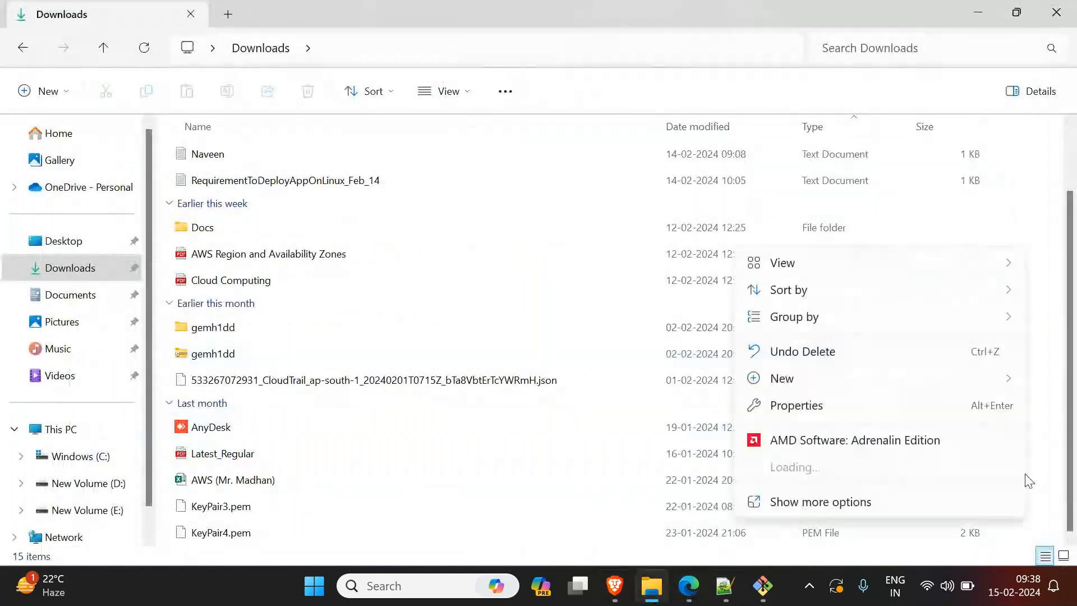
left_click(837, 503)
left_click(890, 372)
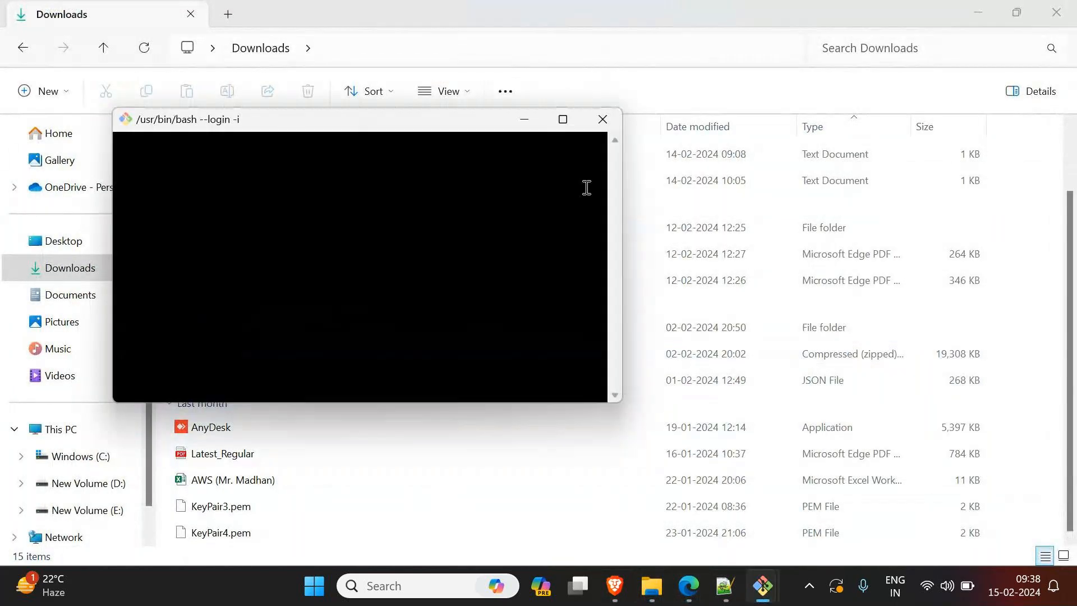
left_click(563, 119)
Step: Connect to AmazonApp by running the copied SSH command with KeyPair3.pem, and answer yes to continue connecting
right_click(436, 220)
left_click(489, 277)
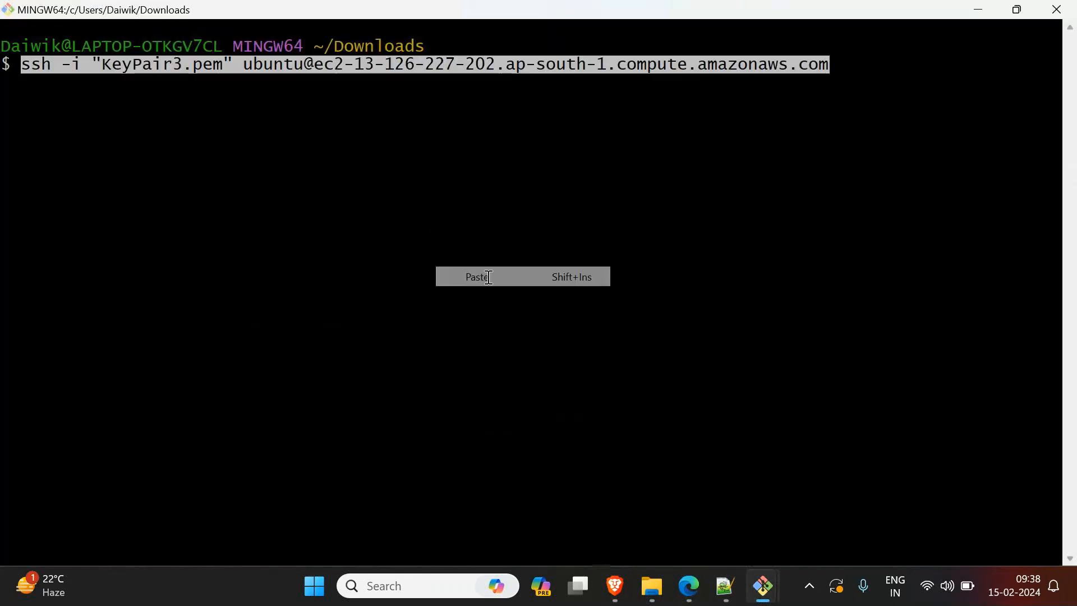
key("Return")
type("yes")
key("Return")
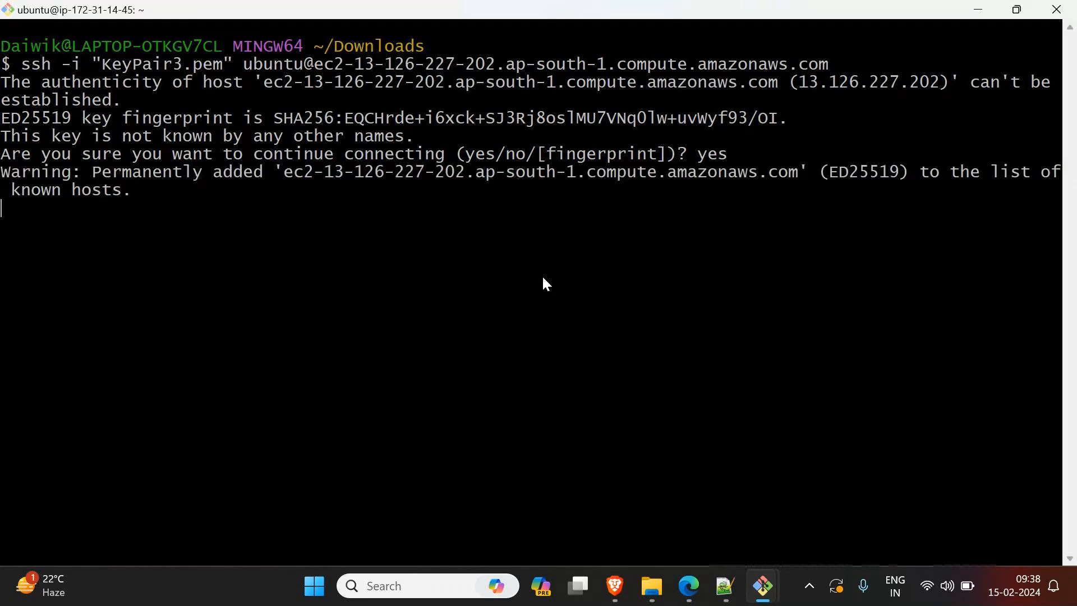
scroll(552, 276, "up", 4)
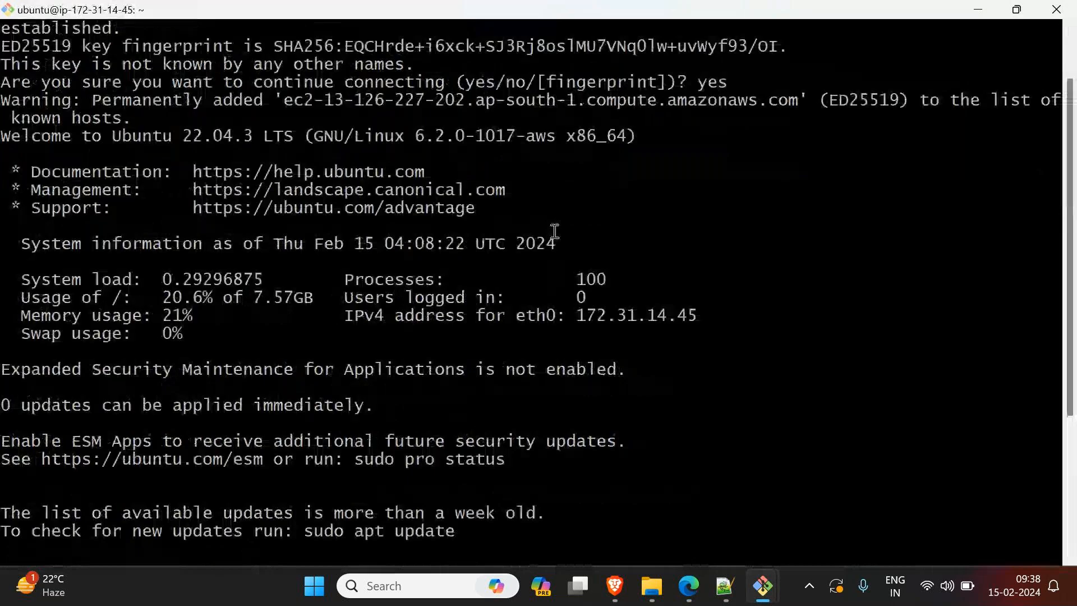
Step: Highlight the Ubuntu welcome line in the SSH session's output and clear the terminal
left_click_drag(5, 139, 216, 141)
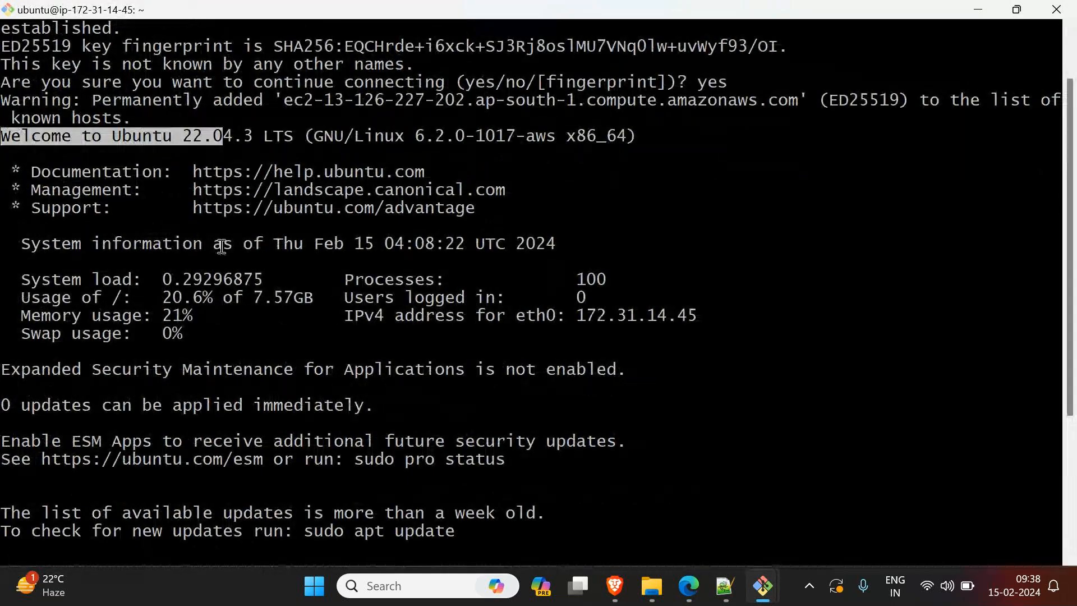
scroll(221, 247, "down", 4)
type("clear")
key("Return")
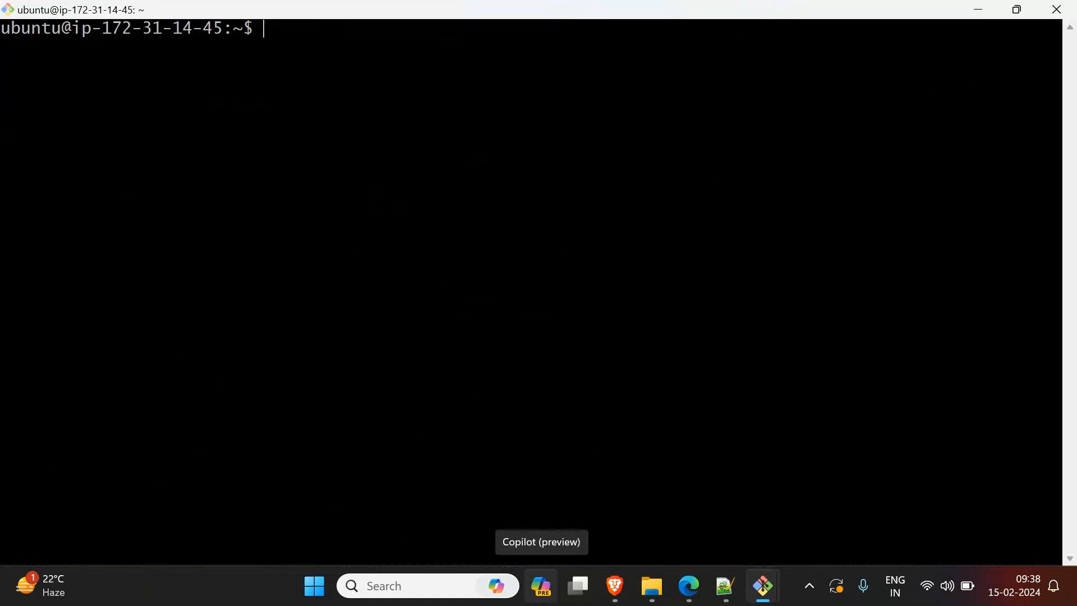
Step: Switch to the root user with sudo -i and clear the terminal
type("sudo")
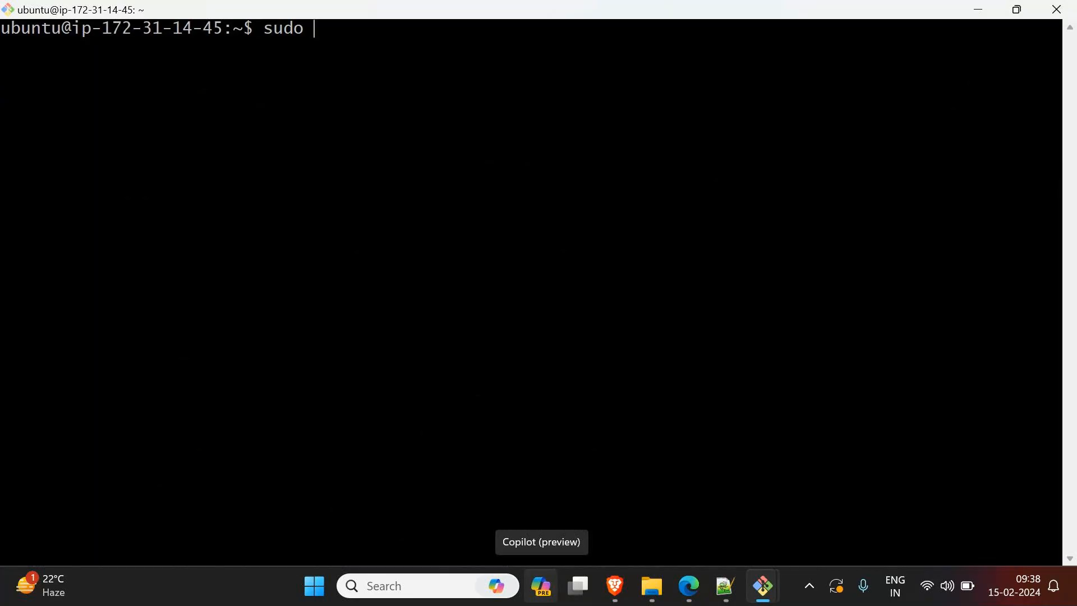
key("BackSpace")
key("BackSpace")
key("BackSpace")
key("BackSpace")
key("BackSpace")
type("sudo -i")
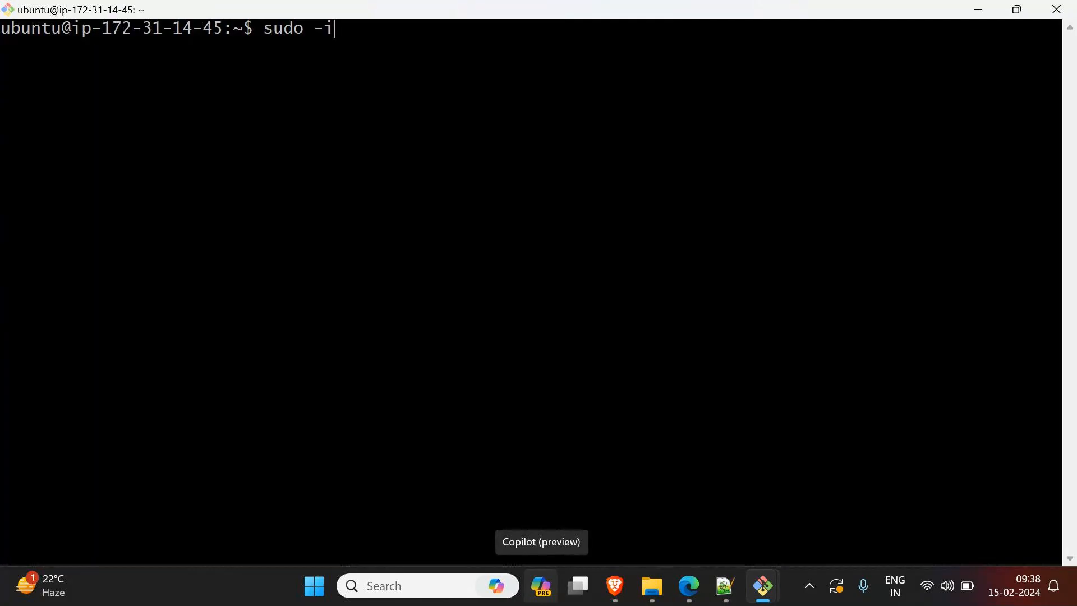
key("Return")
type("clear")
key("Return")
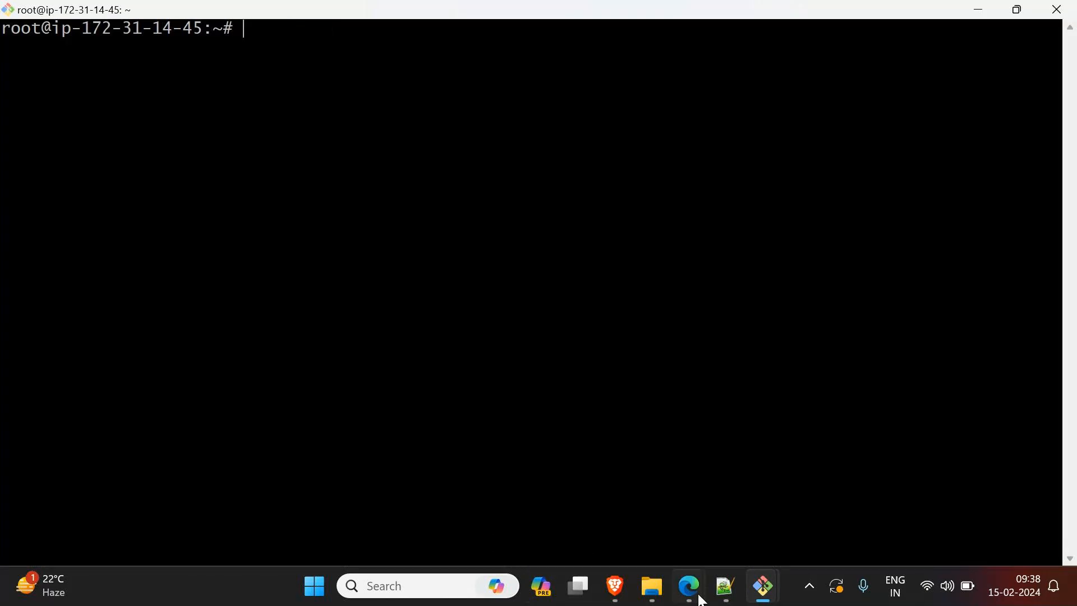
Step: Create a new Notepad++ document and write "We have deploy a application" and "for that we need web server" on two lines
left_click(730, 589)
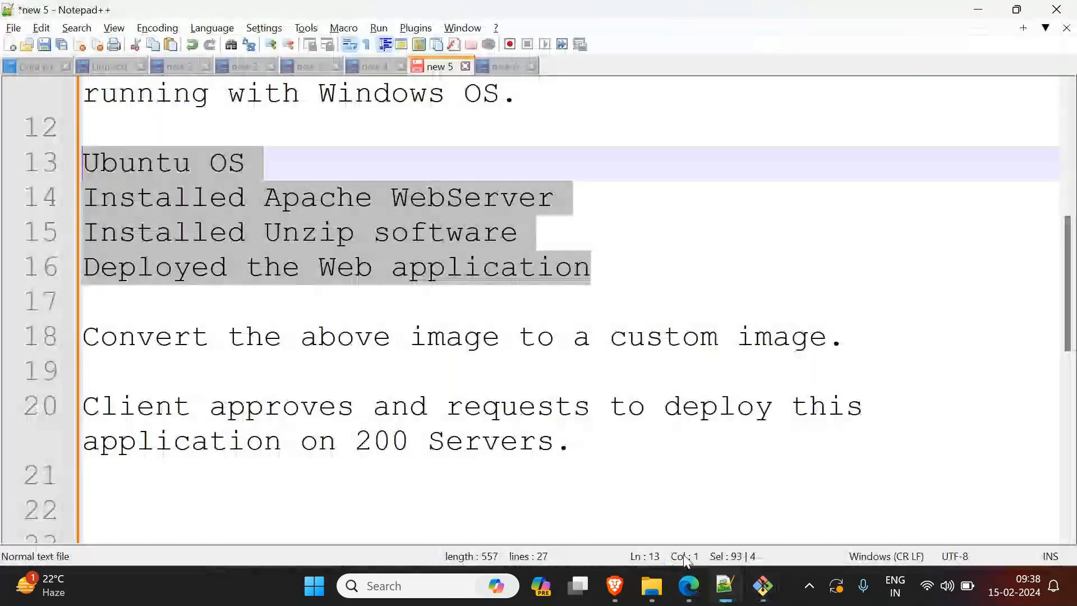
key("ctrl+n")
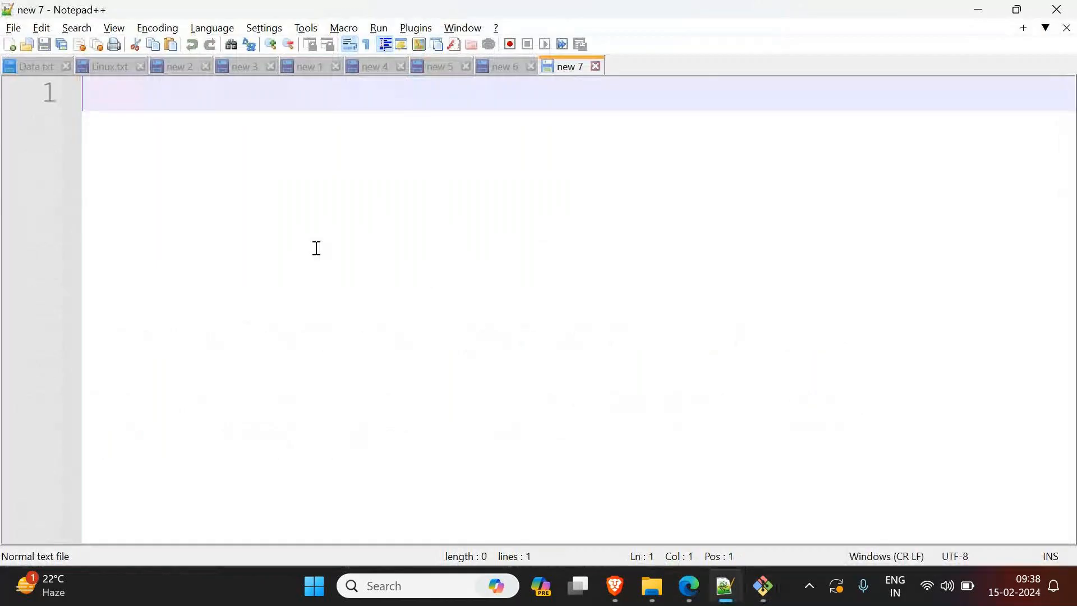
type("We h")
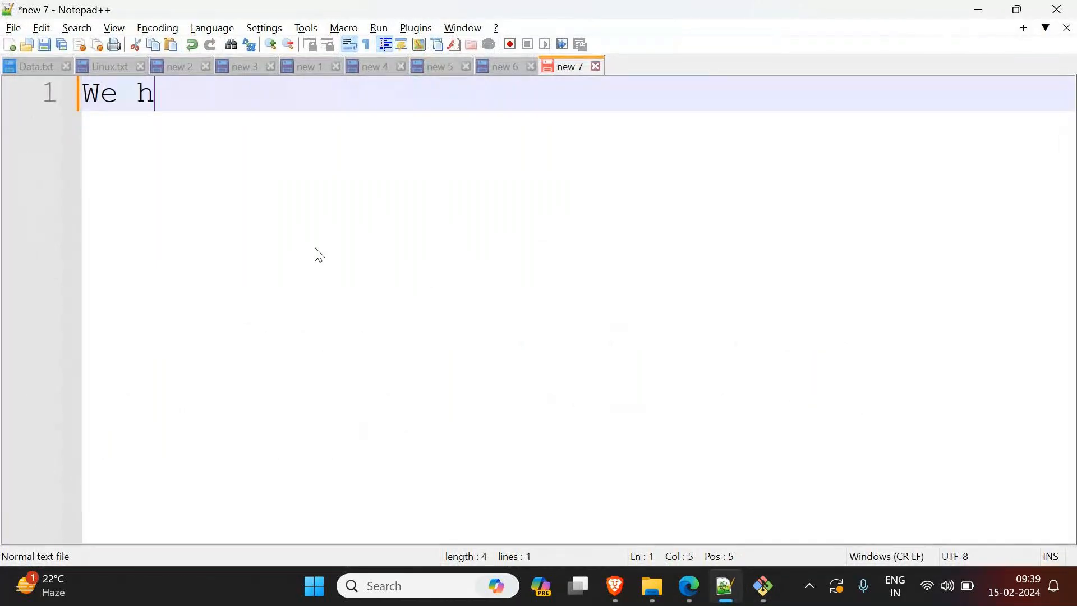
type("ave deploy a application")
key("Return")
type("for the")
key("BackSpace")
type("at we need web server")
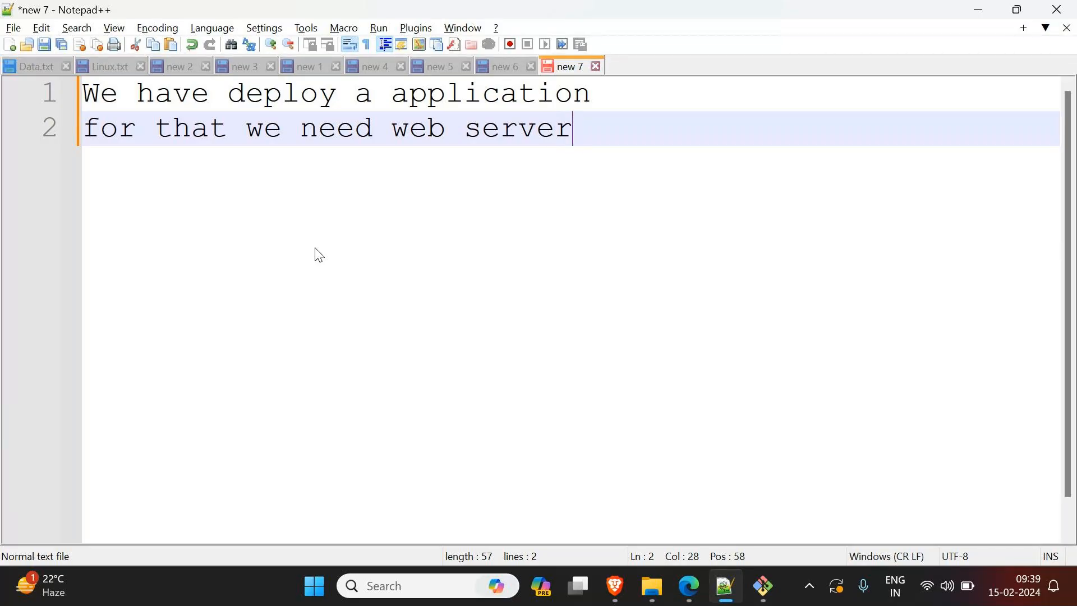
Step: Return to the Git Bash terminal and update the package lists with apt update -y
left_click(979, 12)
type("apt")
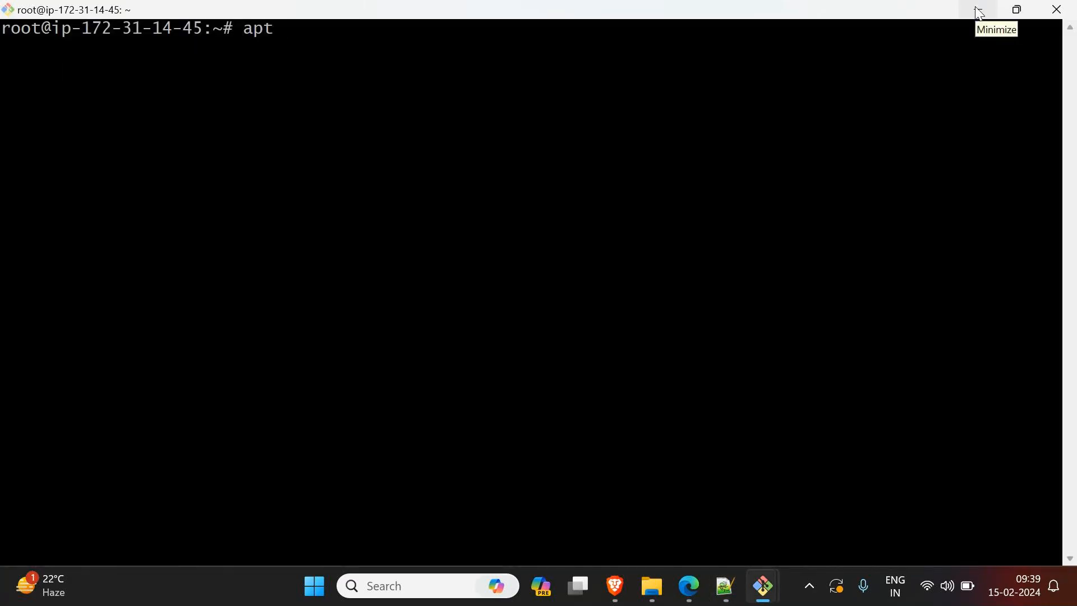
type(" update -y")
key("Return")
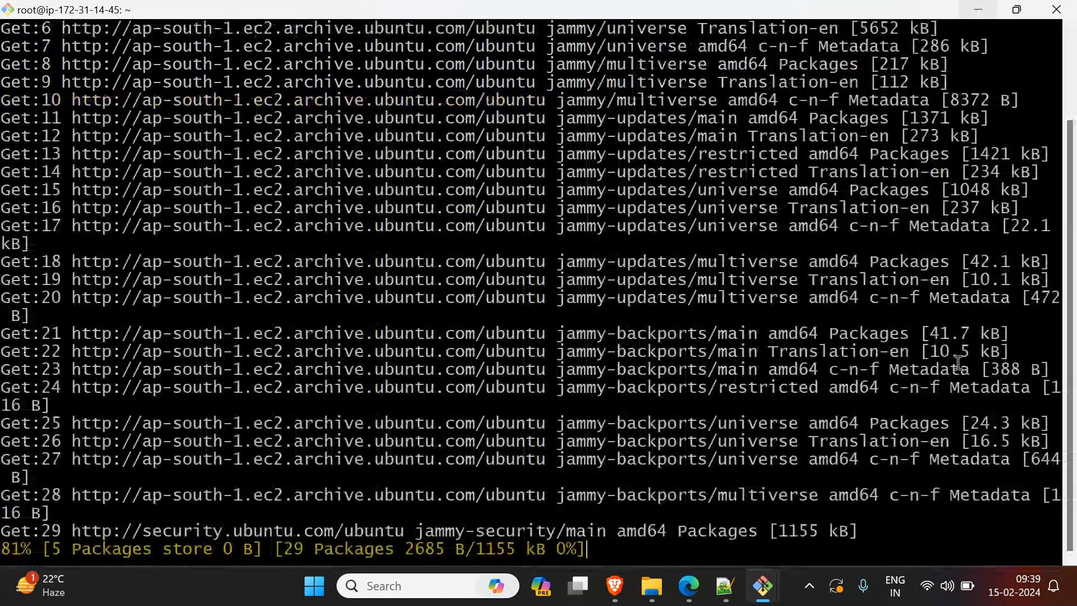
Step: Switch to Microsoft Edge and open free-css.com in a new tab
mouse_move(689, 586)
left_click(508, 494)
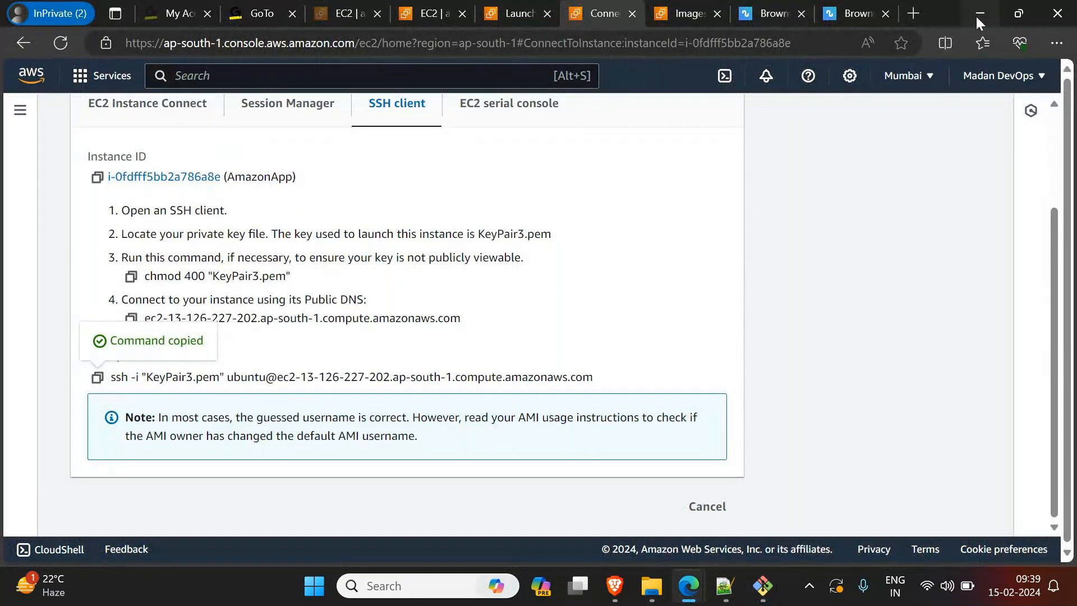
left_click(915, 14)
type("fe")
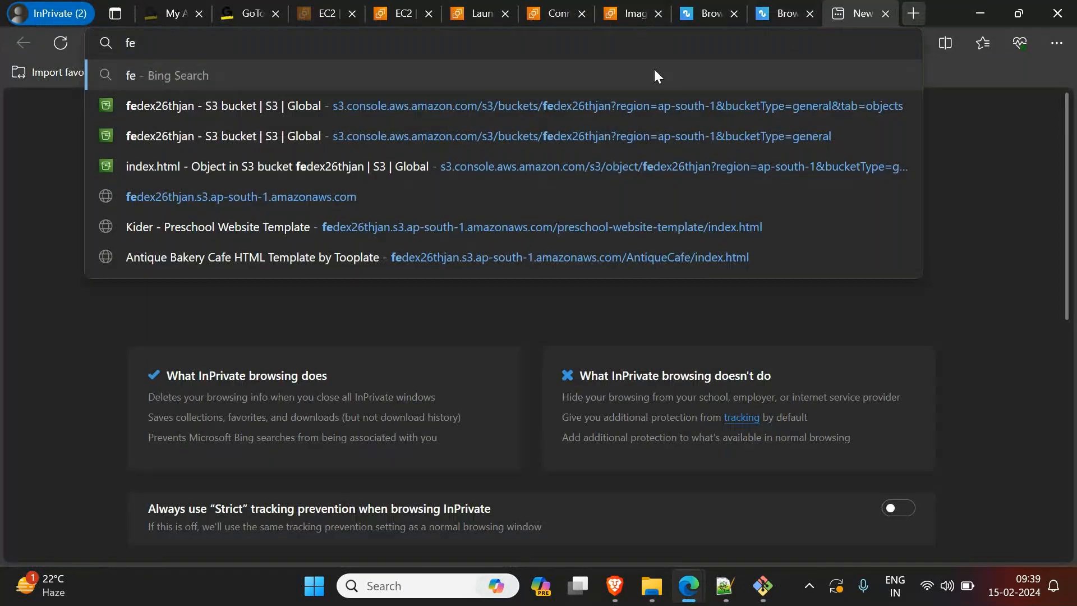
key("BackSpace")
type("re")
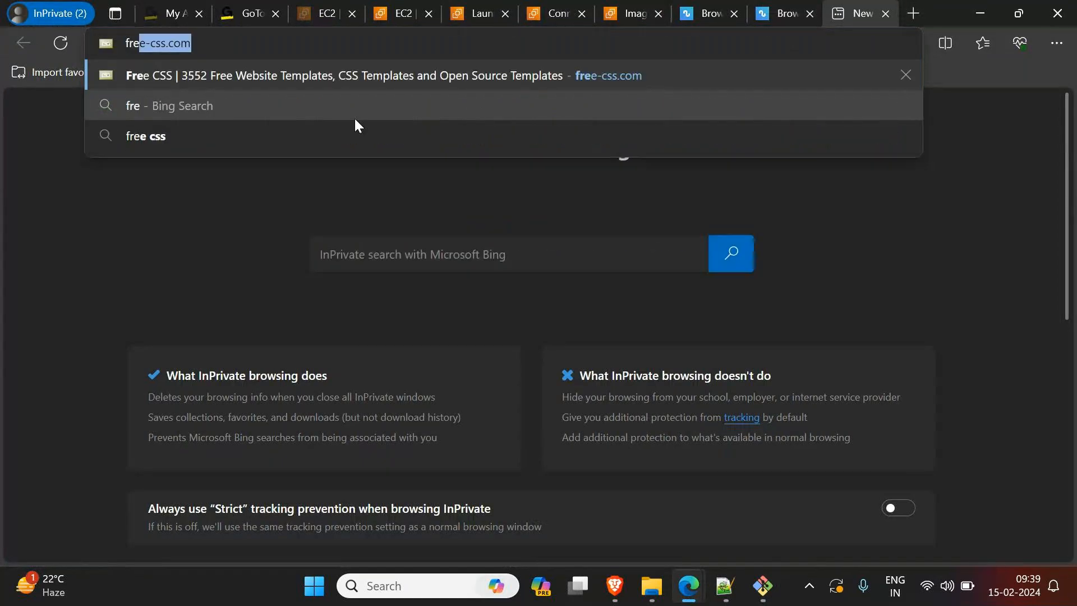
key("Return")
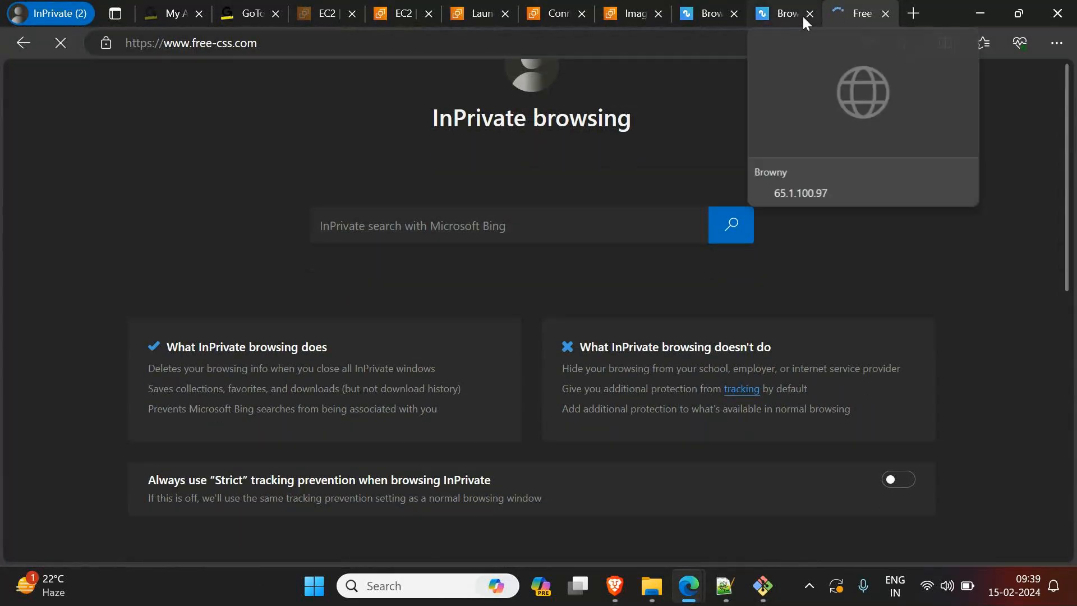
Step: Open the Carvilla template's page and copy the link of its download
scroll(669, 445, "down", 3)
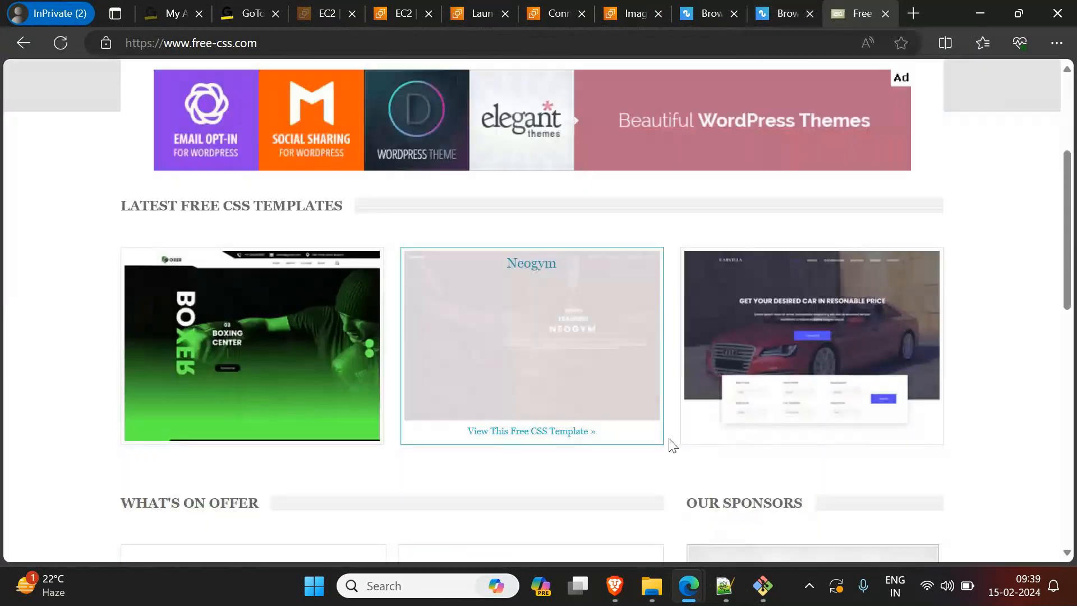
left_click(837, 321)
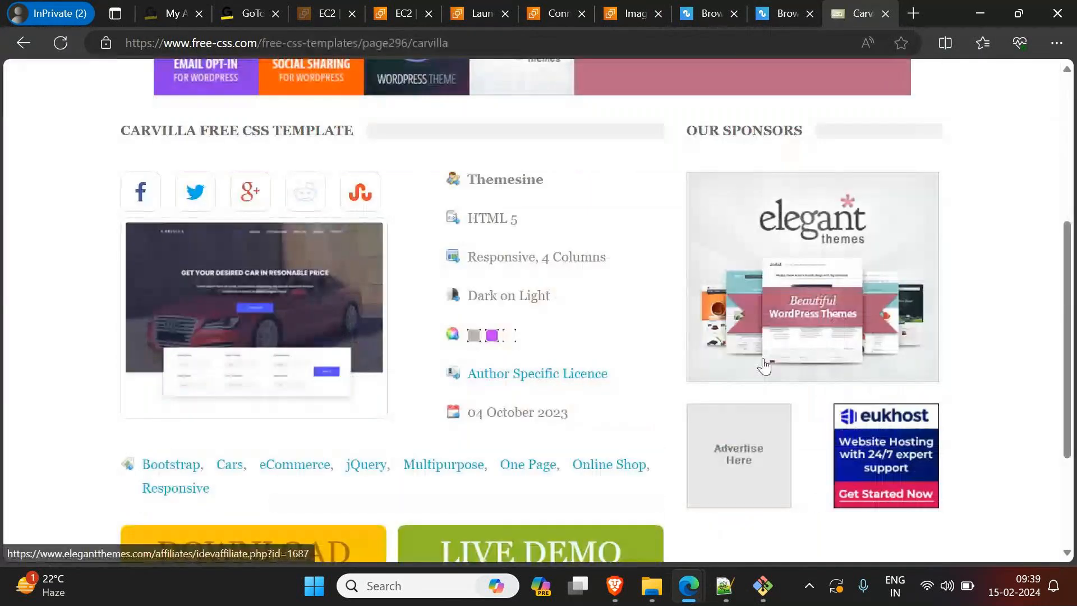
scroll(392, 471, "down", 1)
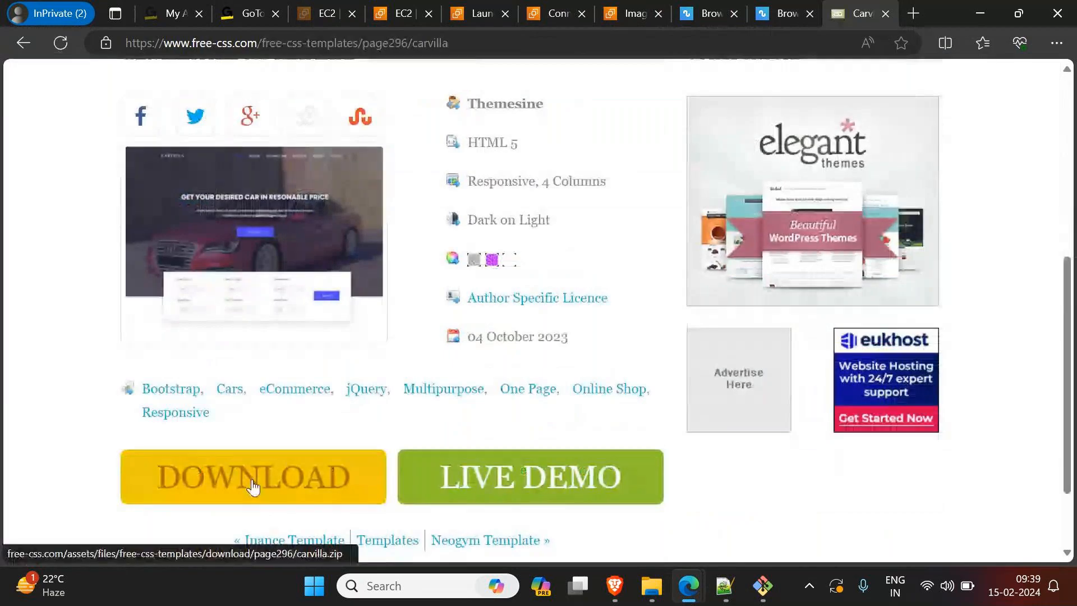
right_click(251, 479)
left_click(303, 402)
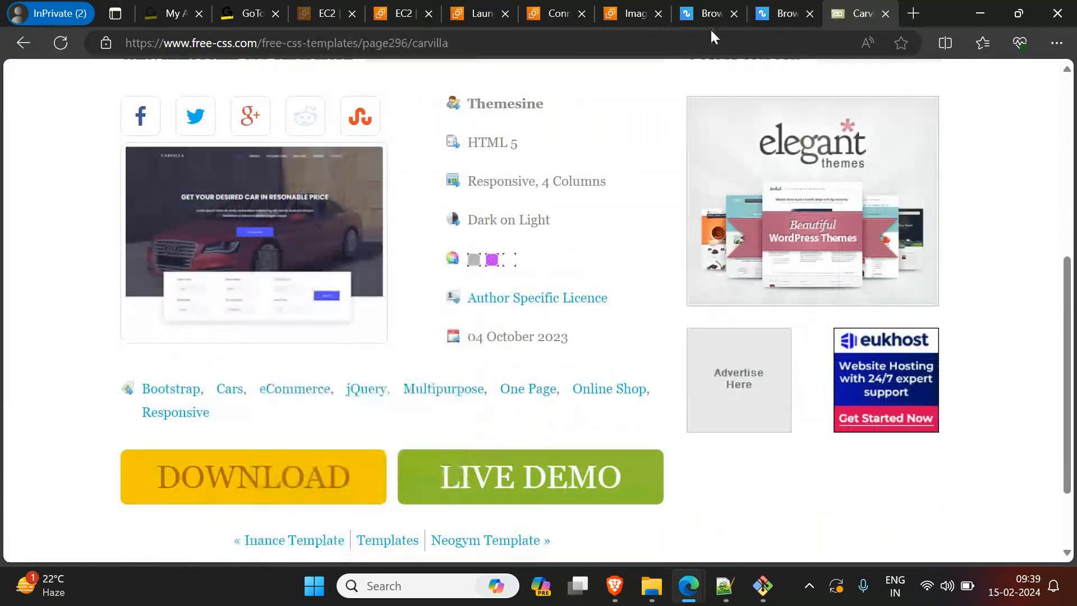
Step: Return to the Git Bash terminal, clear it, and review the web server note in Notepad++
left_click(986, 17)
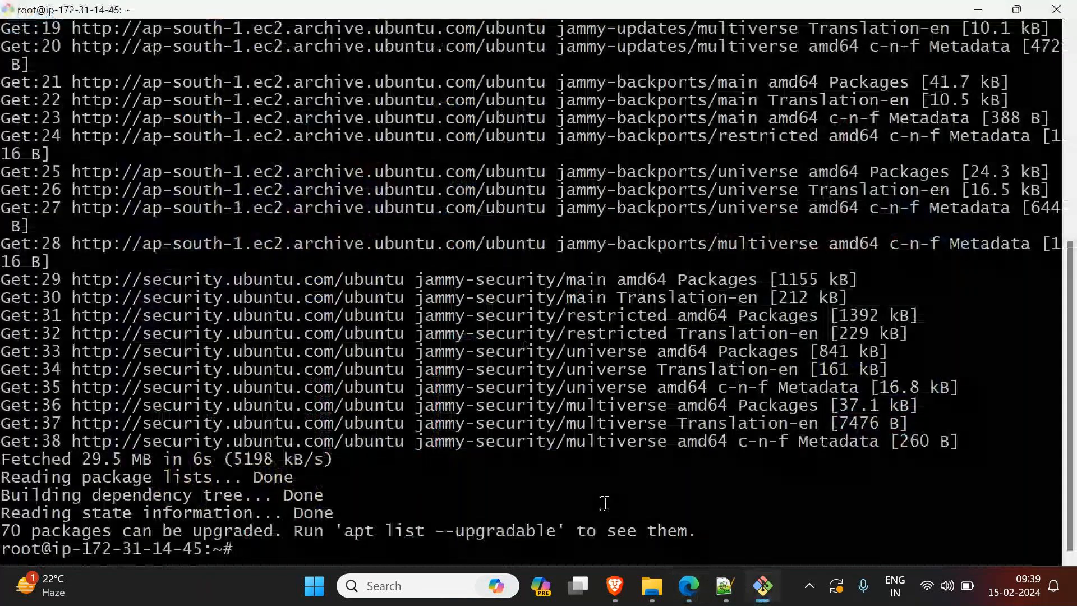
key("ctrl+l")
mouse_move(724, 585)
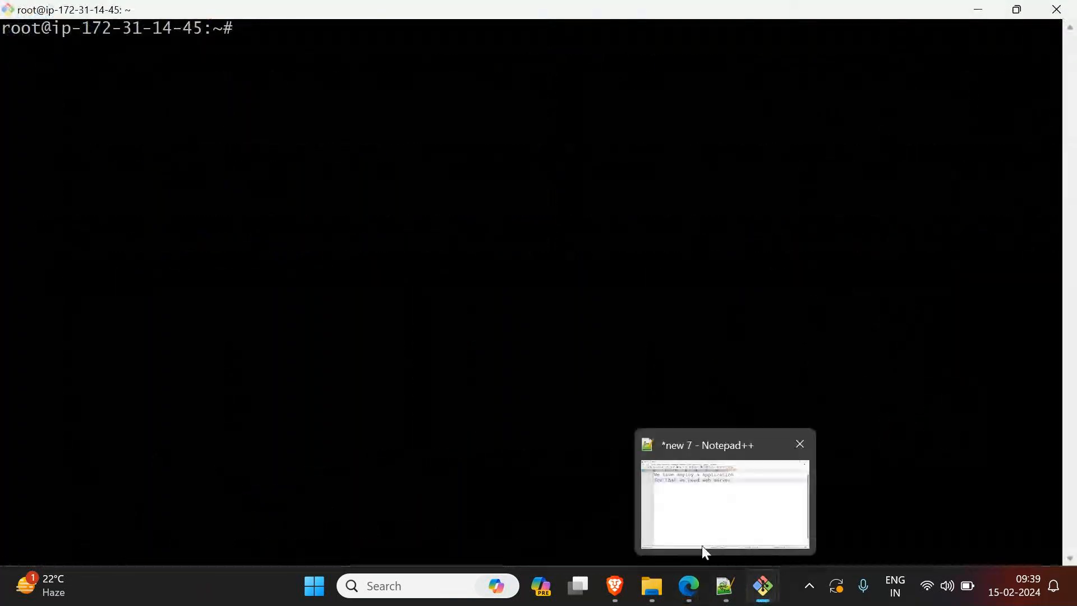
left_click(727, 532)
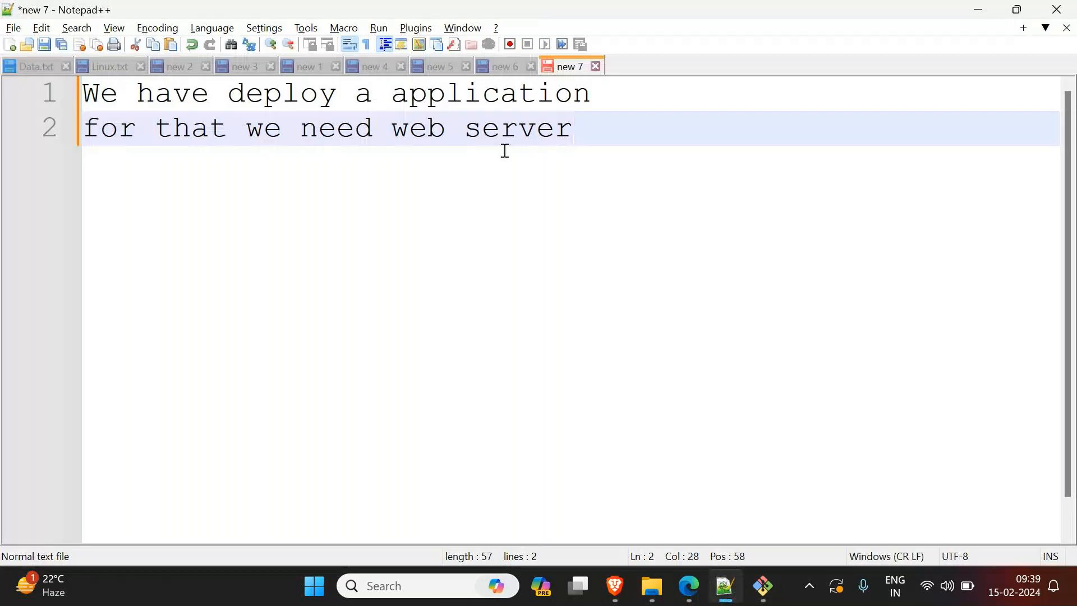
Step: Return to the terminal, install the Apache web server with apt install apache2 -y, and clear the screen
left_click(980, 11)
type("apt install apache2")
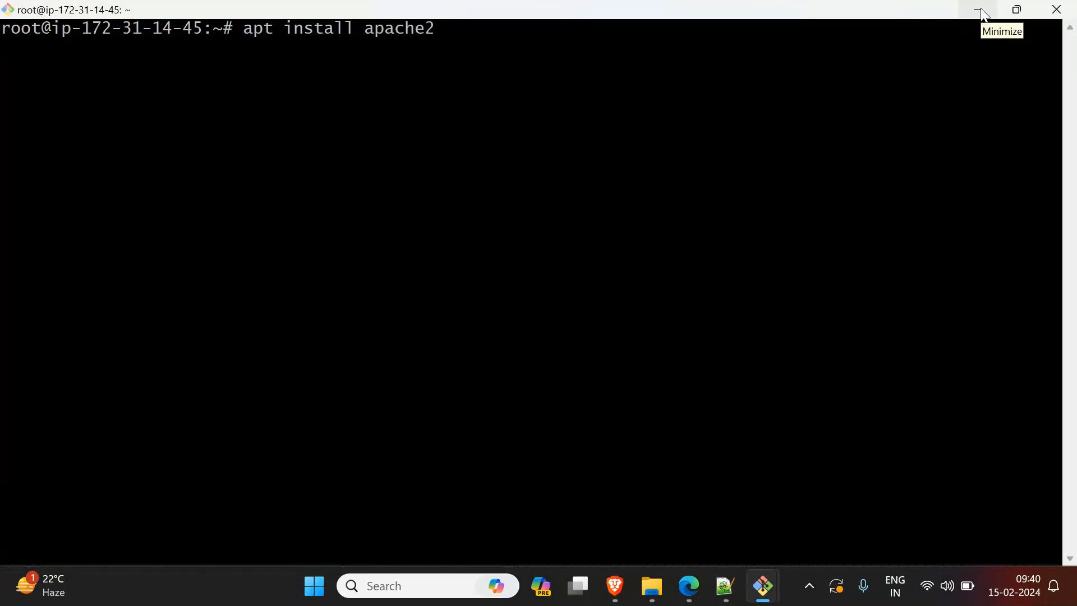
type(" -y")
key("Return")
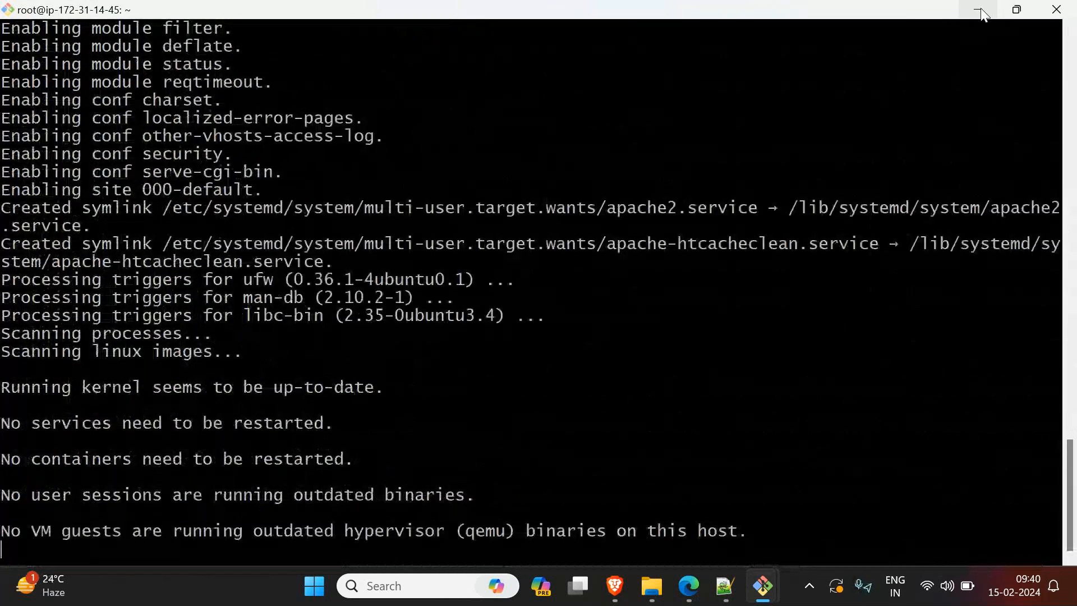
type("clear")
key("Return")
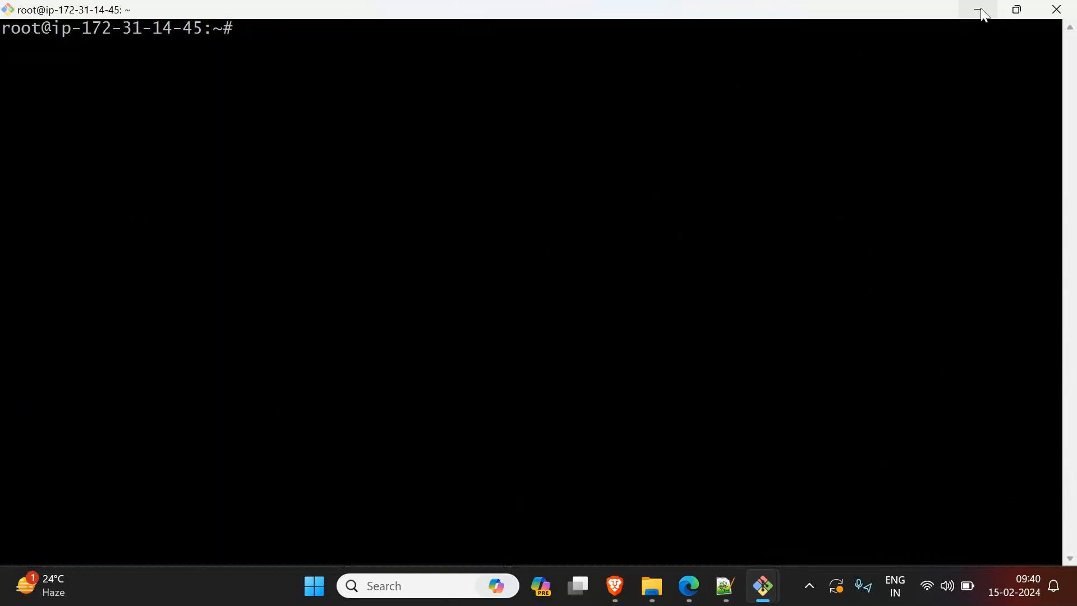
Step: Download carvilla.zip to the server by running wget with the copied template link, and list the files
type("wget")
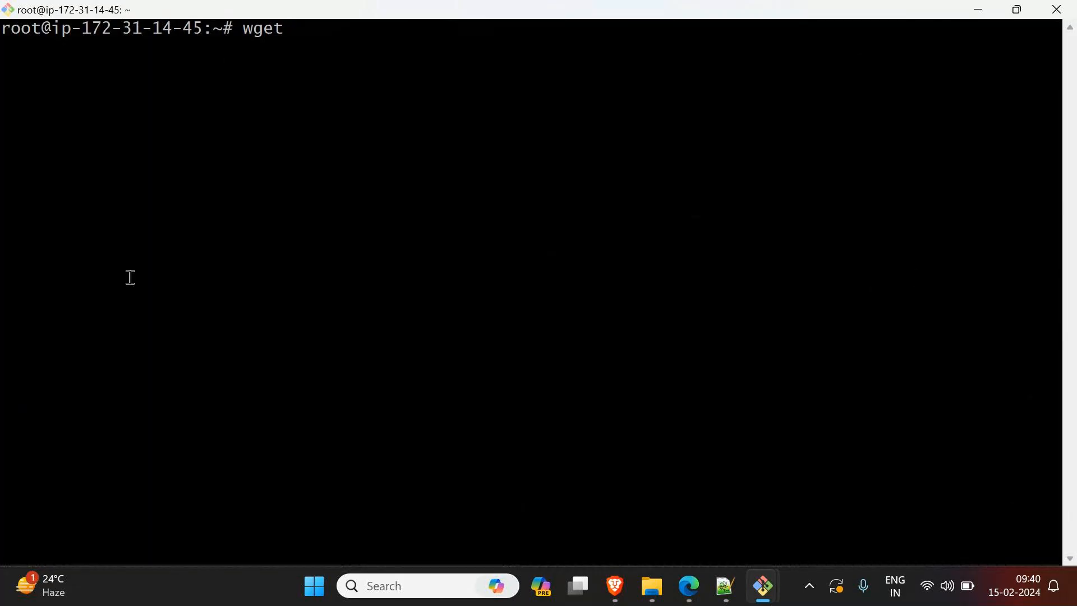
right_click(309, 277)
left_click(365, 333)
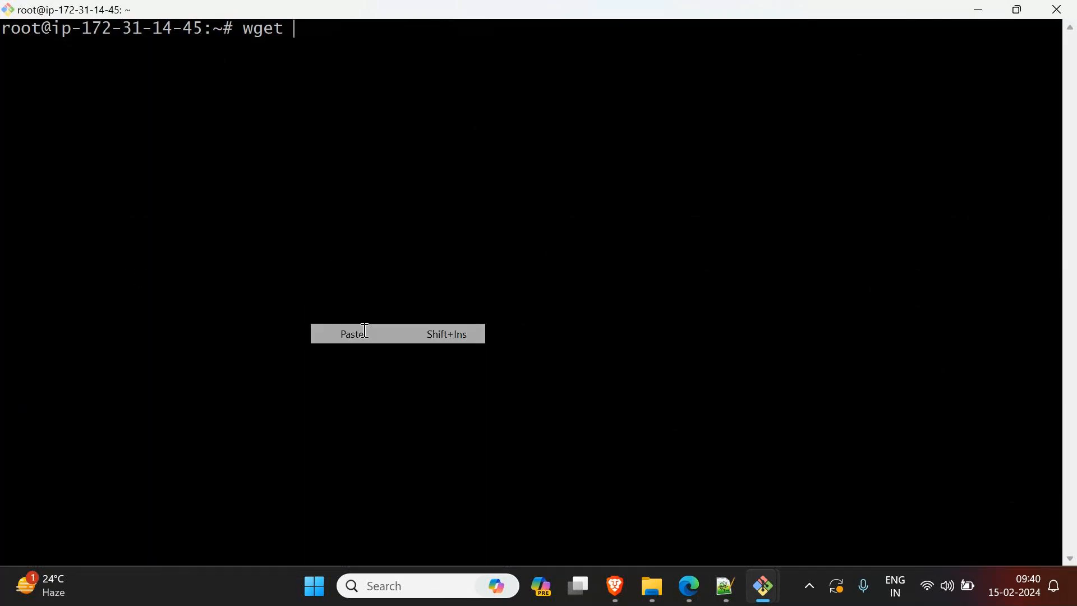
key("Return")
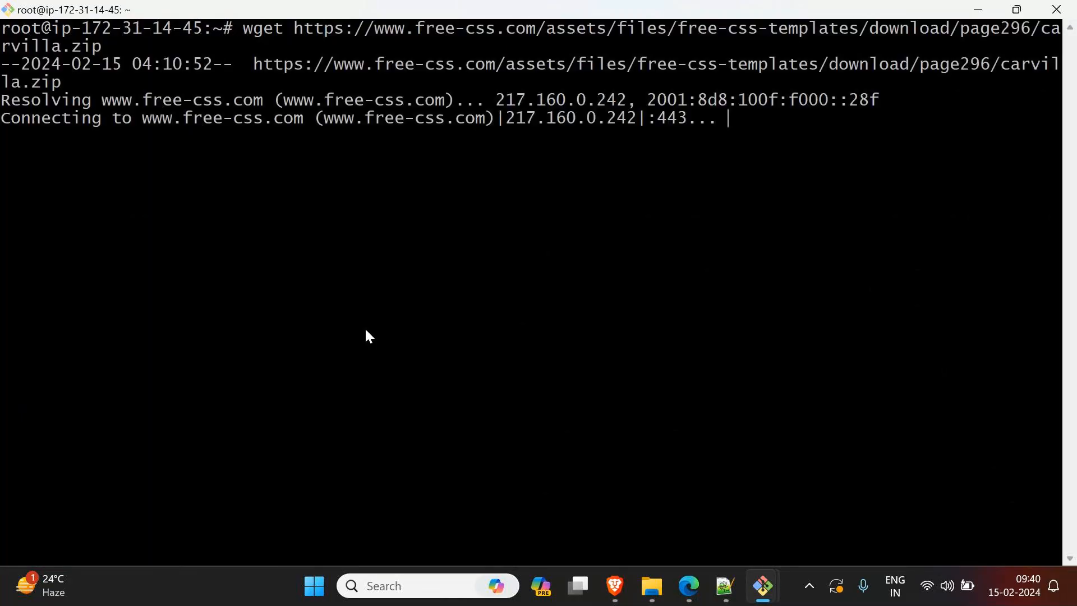
type("ls")
key("Return")
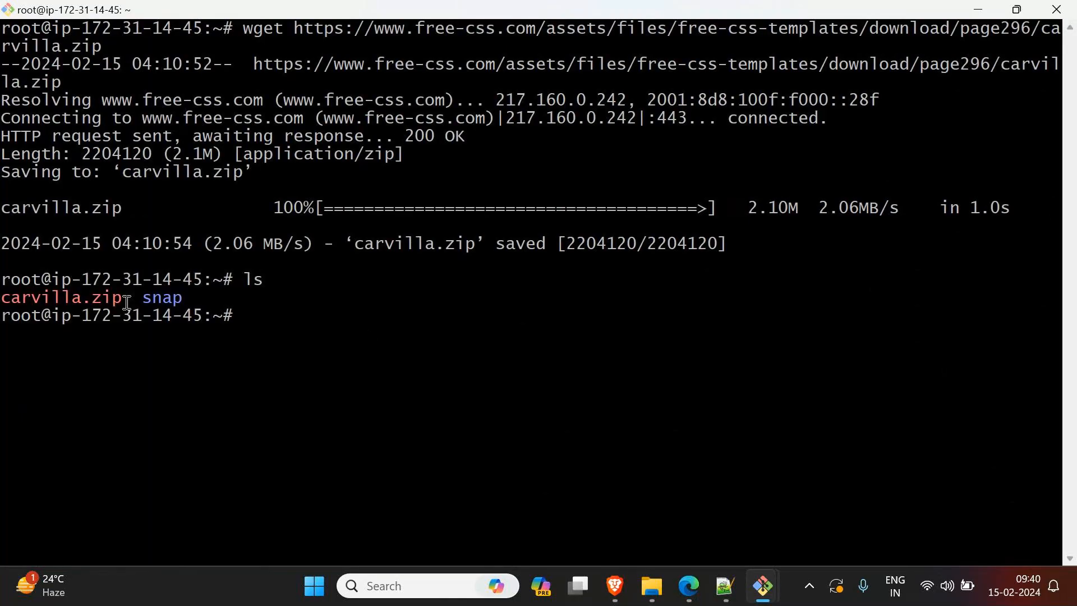
Step: Highlight carvilla.zip in the listing and install the extraction tool with apt install unzip
left_click_drag(127, 303, 2, 296)
left_click(359, 346)
type("apt install")
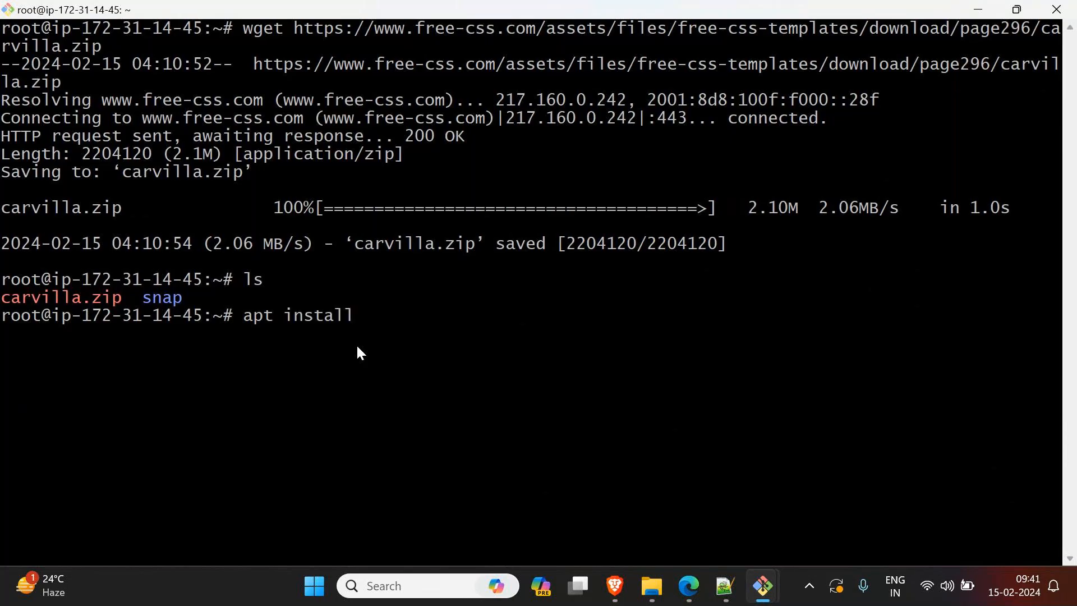
type(" unzip")
key("Return")
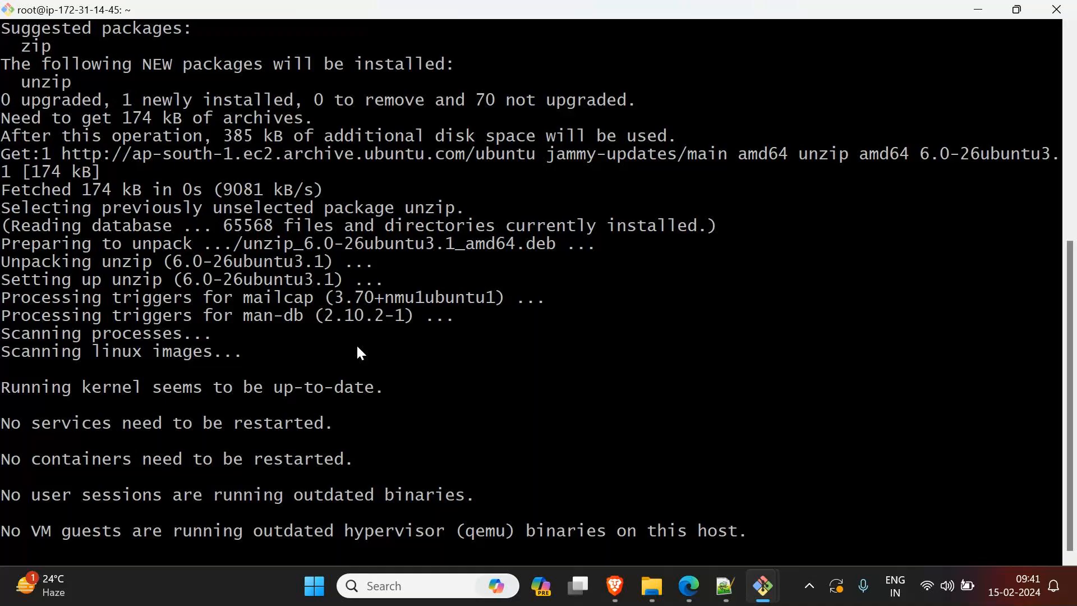
Step: Extract the archive with unzip carvilla.zip, clear the screen and list the directory's contents
key("ctrl+l")
type("ls")
key("Return")
type("unzip c")
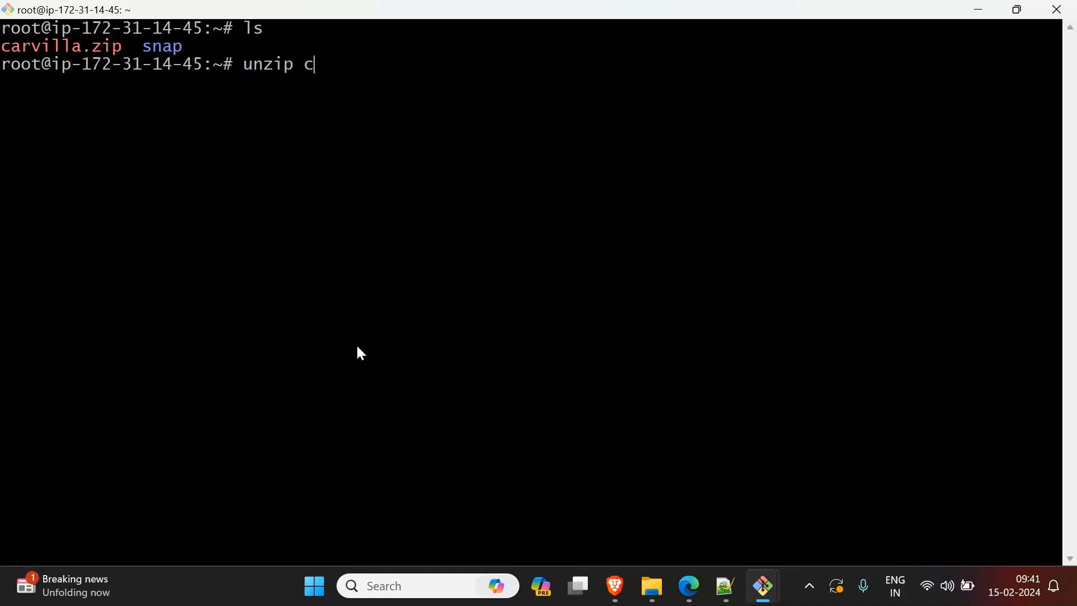
key("Tab")
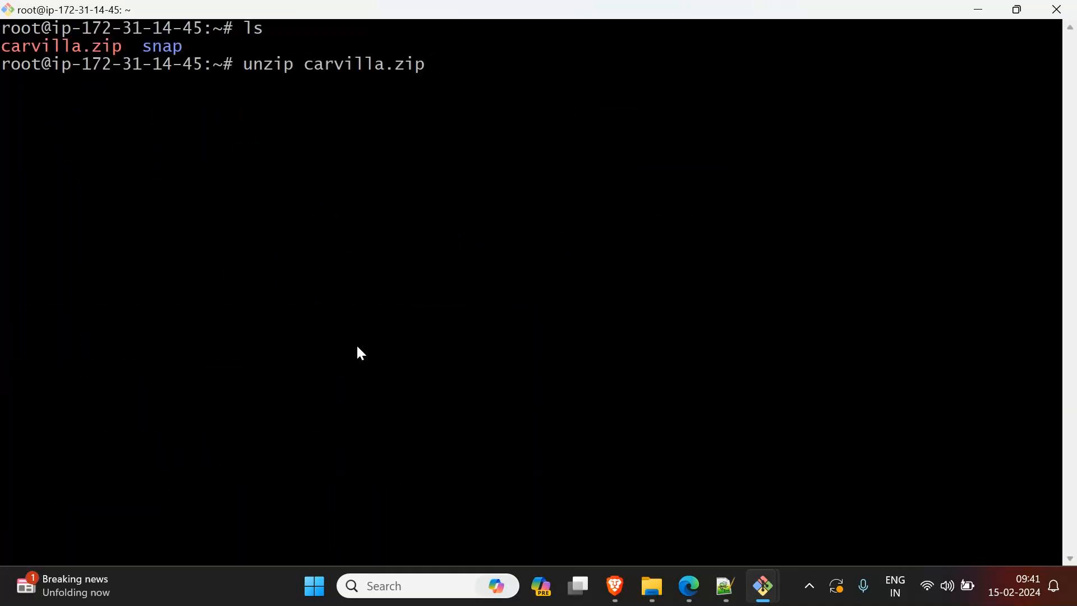
key("Return")
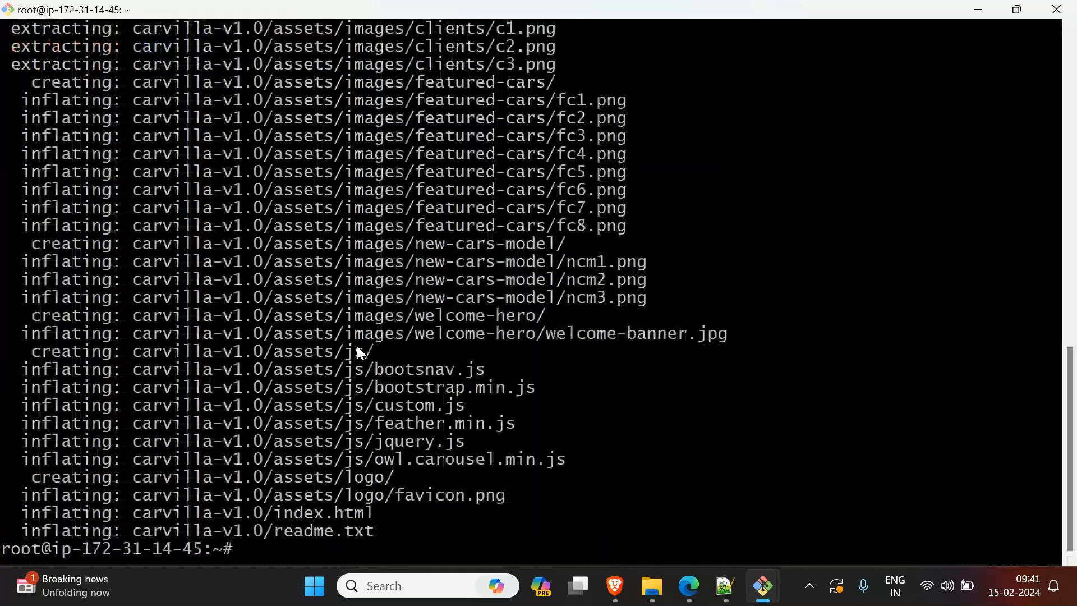
key("ctrl+l")
type("ls")
key("Return")
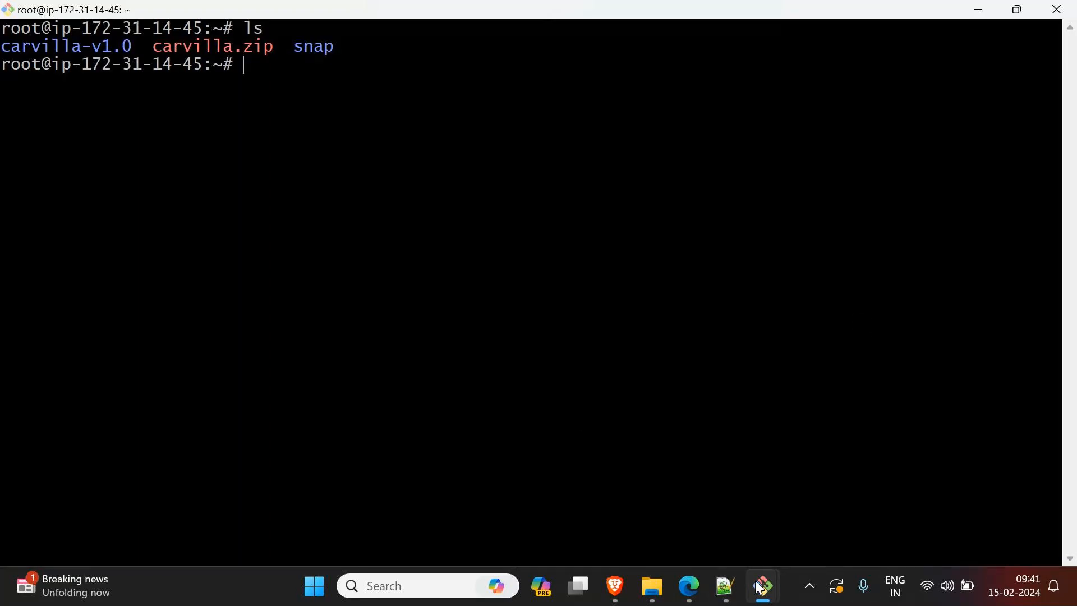
Step: Switch to Notepad++, add two blank lines below the web server note, and return to the terminal
left_click(725, 587)
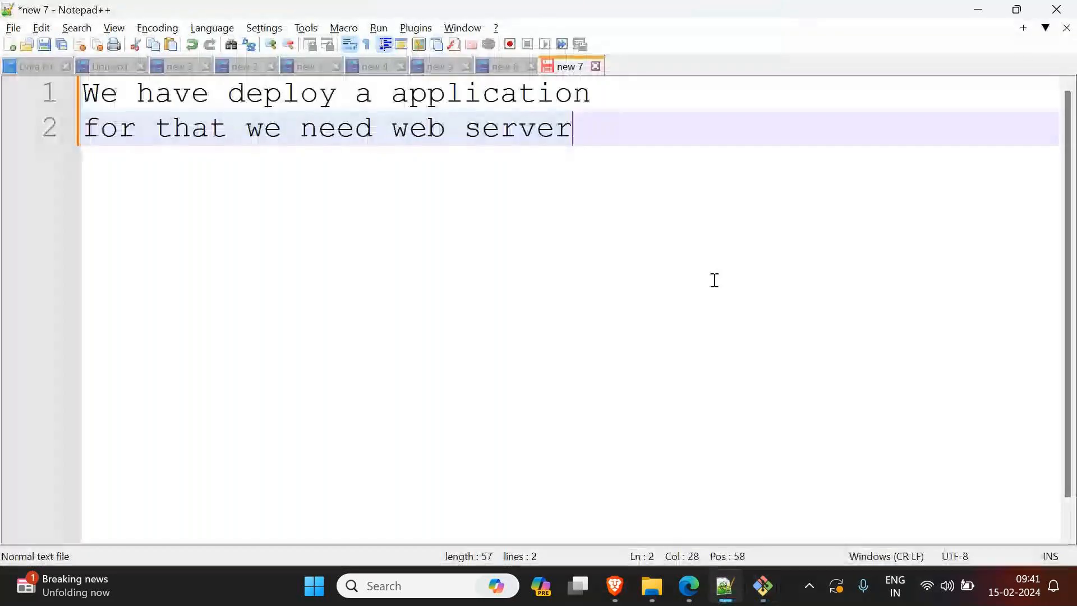
key("Return")
key("Return")
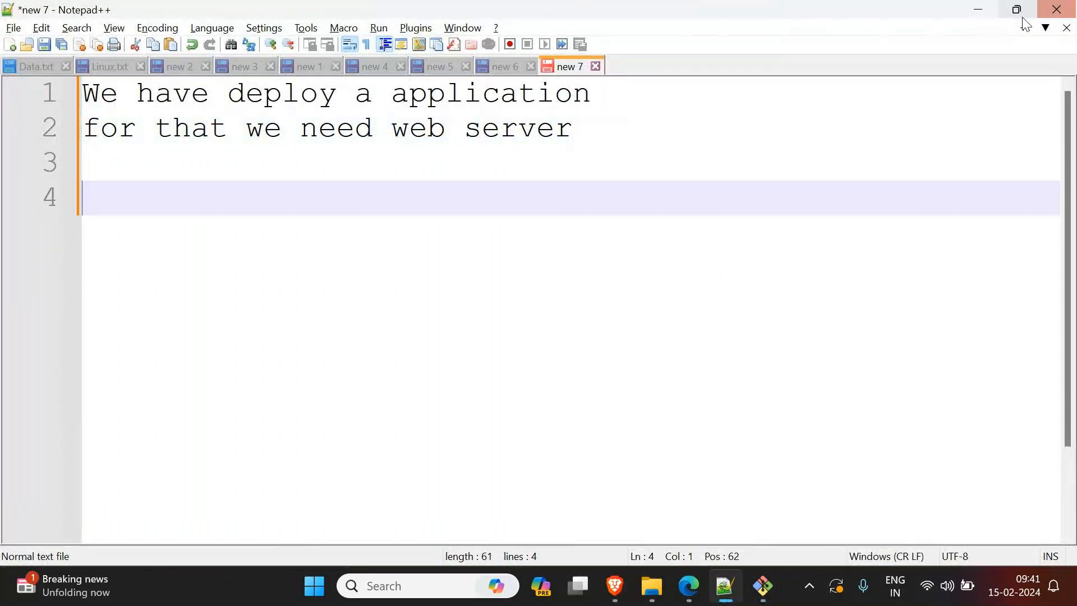
left_click(977, 10)
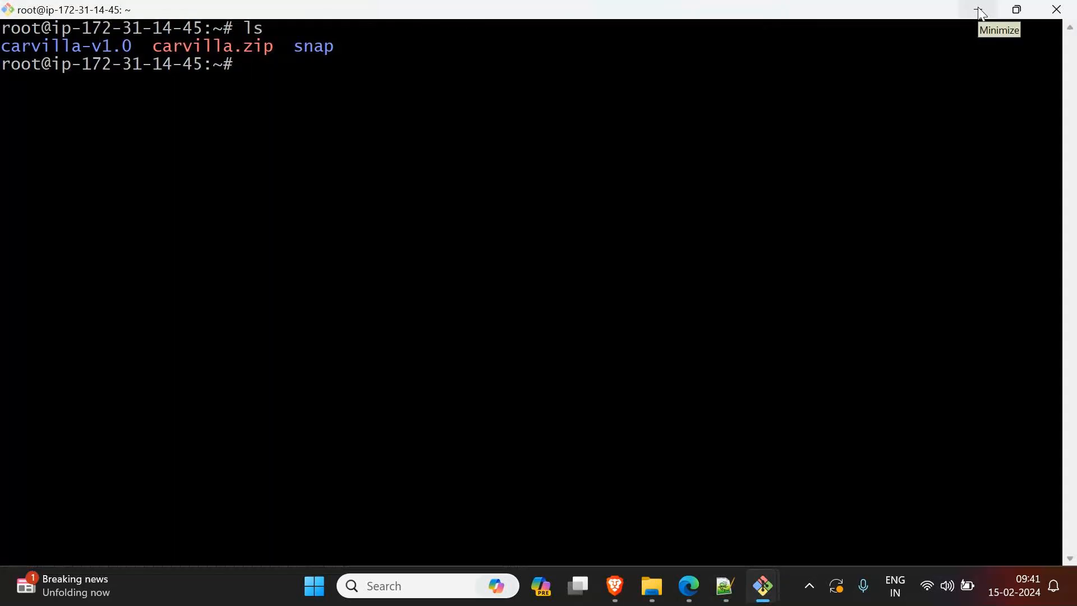
Step: Change to the /var directory, list its contents and highlight the www folder
type("cd ")
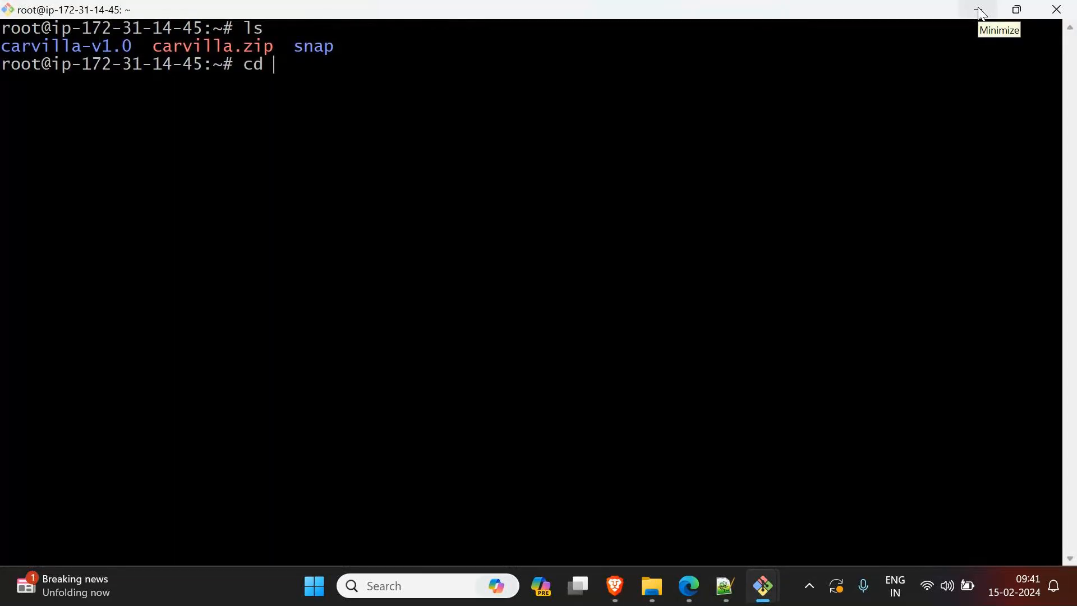
type("/var/www")
key("BackSpace")
key("BackSpace")
key("BackSpace")
key("BackSpace")
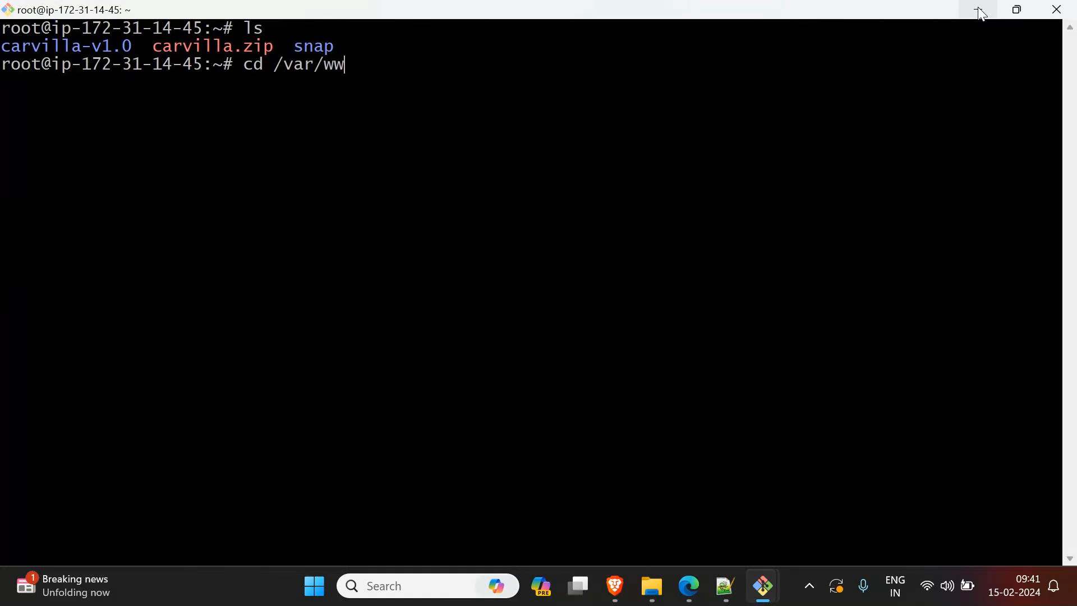
key("Return")
type("ls")
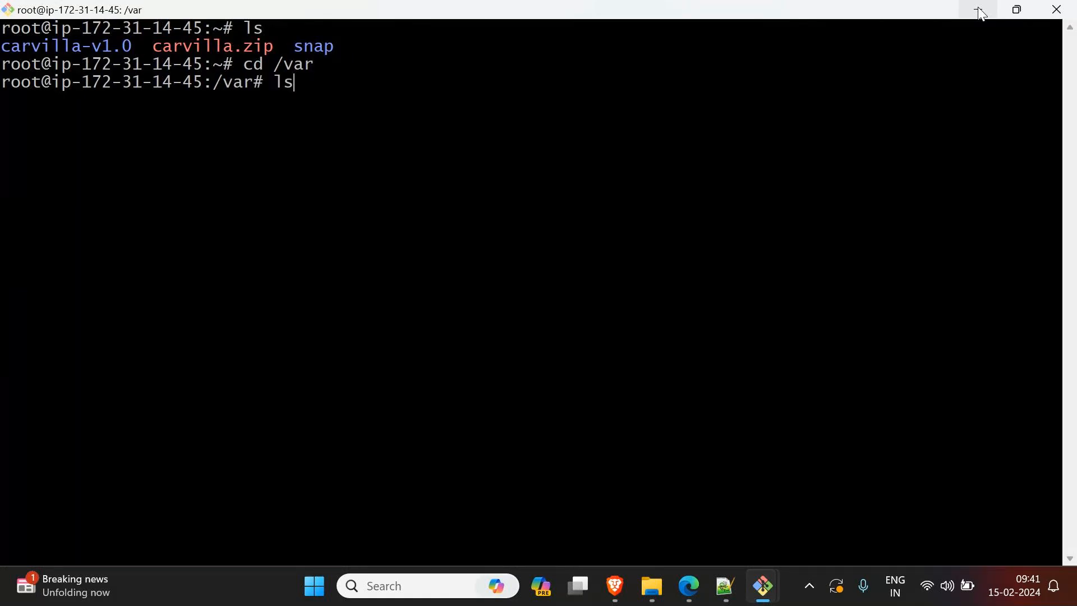
key("Return")
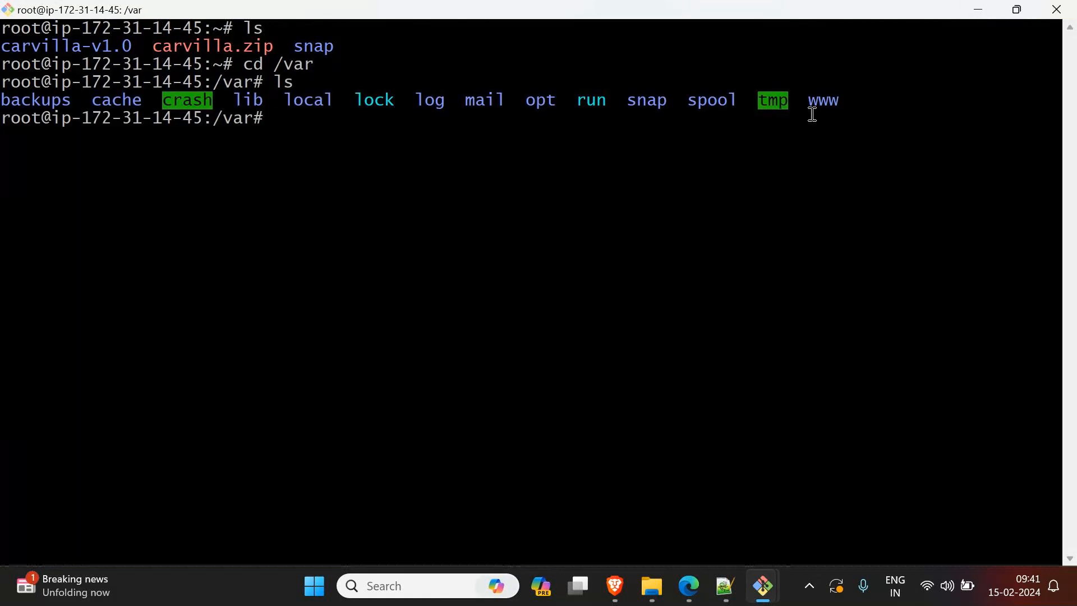
triple_click(864, 103)
left_click(819, 114)
left_click_drag(810, 103, 836, 104)
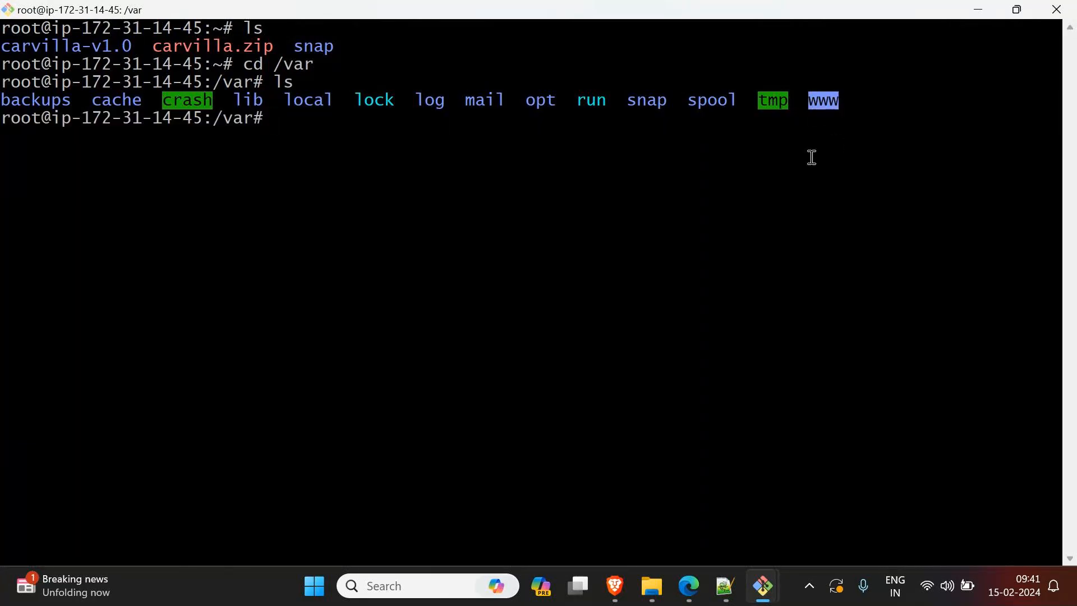
type("wwwroot")
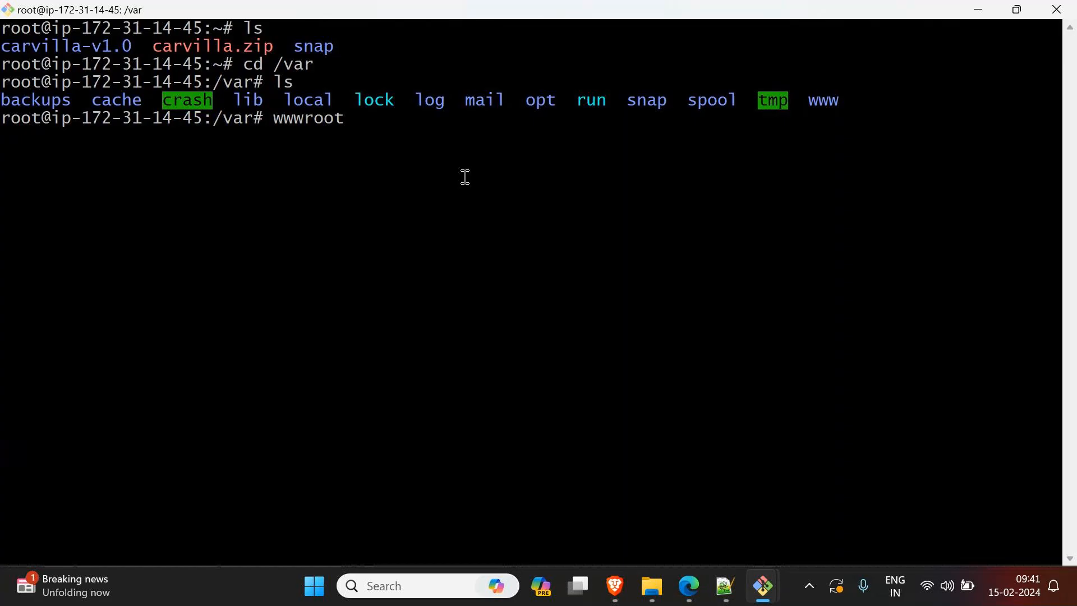
key("BackSpace")
key("BackSpace")
key("BackSpace")
key("BackSpace")
key("BackSpace")
key("BackSpace")
key("BackSpace")
Step: Change into www and its html subdirectory, listing the contents of each
type("cd www")
key("Return")
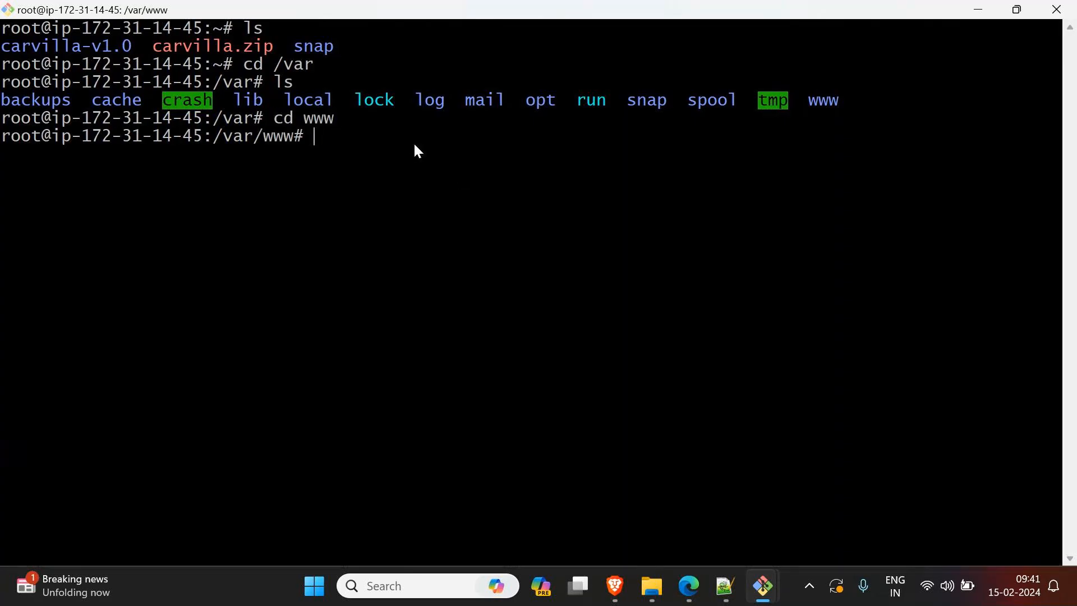
type("ls")
key("Return")
double_click(25, 159)
type("cd h")
key("Tab")
key("Return")
type("ls")
key("Return")
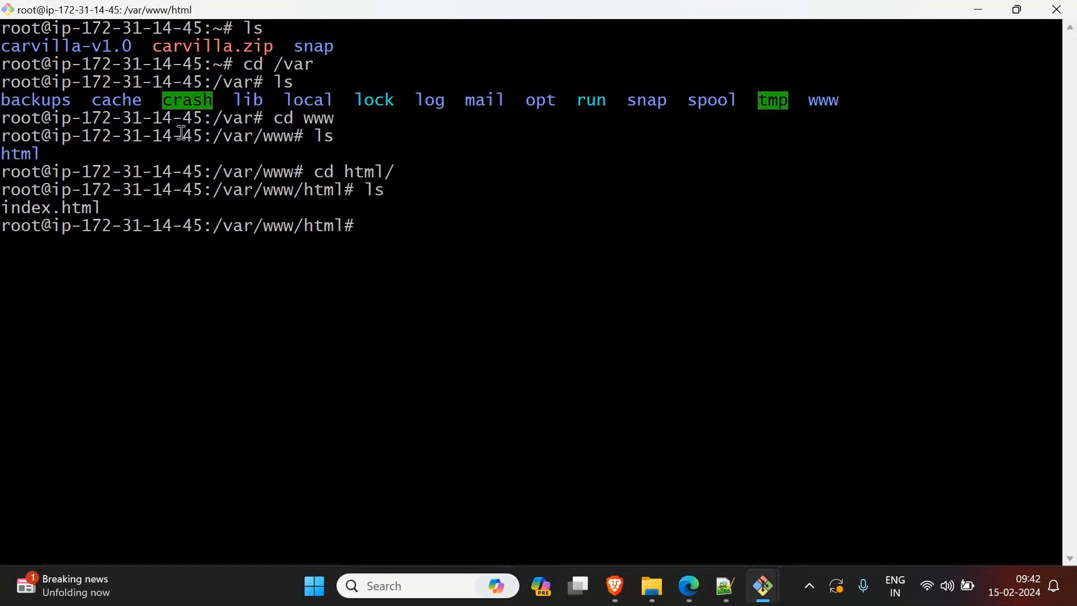
Step: Highlight the carvilla-v1.0 source folder and the html destination folder in the terminal output
left_click_drag(135, 47, 2, 50)
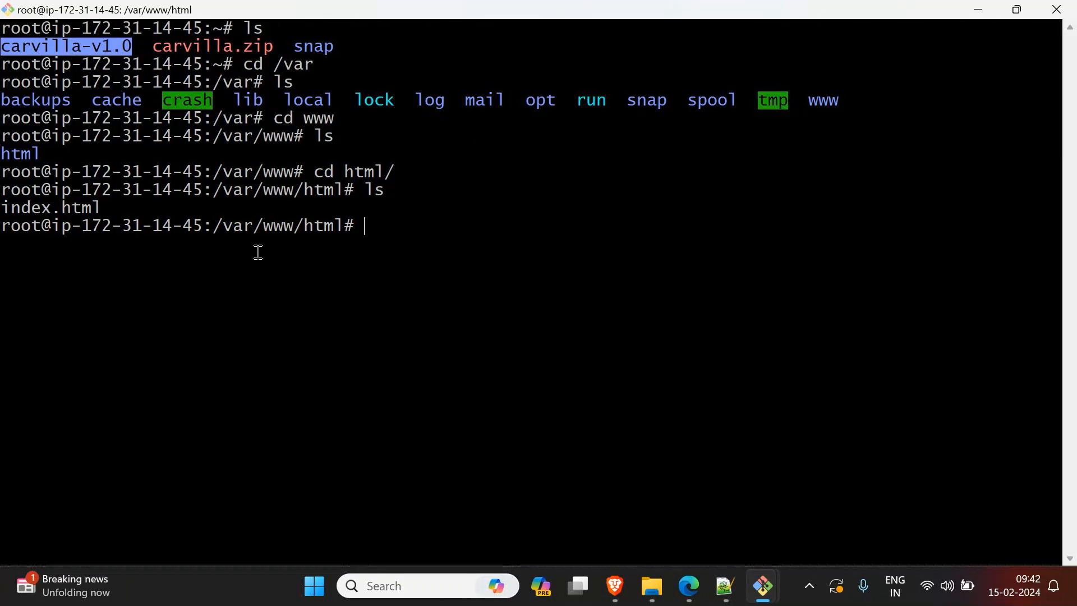
left_click_drag(305, 190, 358, 191)
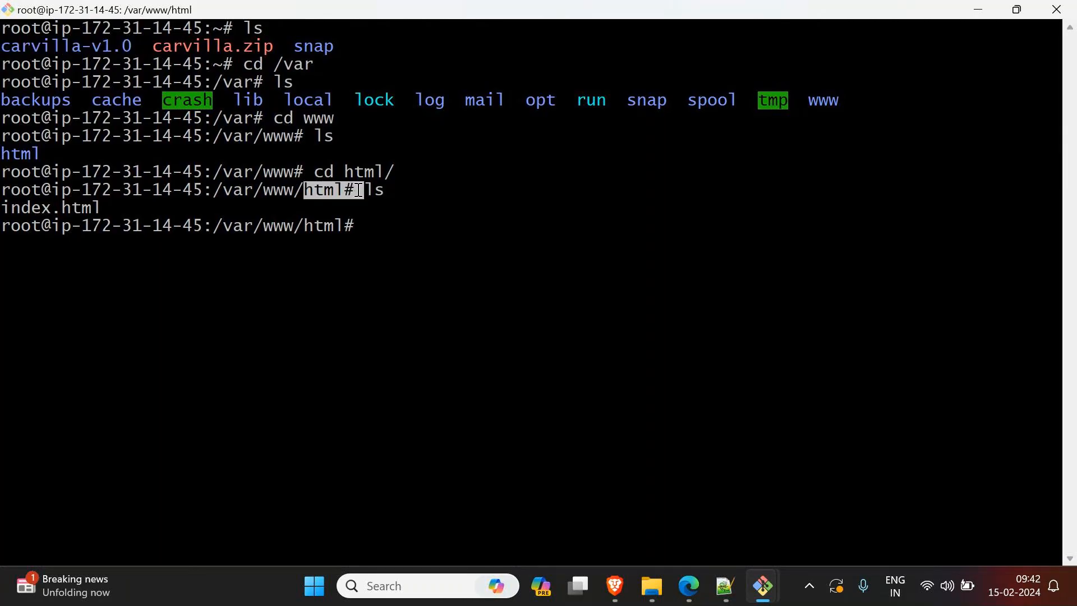
double_click(399, 222)
left_click(557, 286)
Step: Go back to the home directory with cd ~, clear the screen and list the files
type("cd ..")
key("Return")
type("cd ..")
key("Return")
type("cd /")
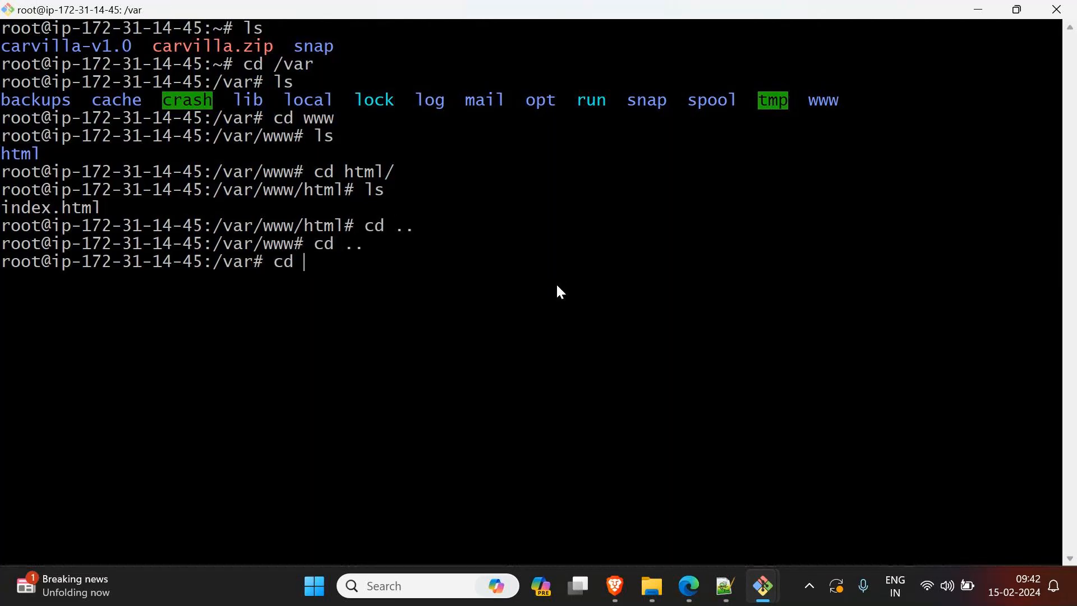
key("Return")
type("clear")
key("Return")
type("cd ~")
key("Return")
type("clear")
key("Return")
type("ls")
key("Return")
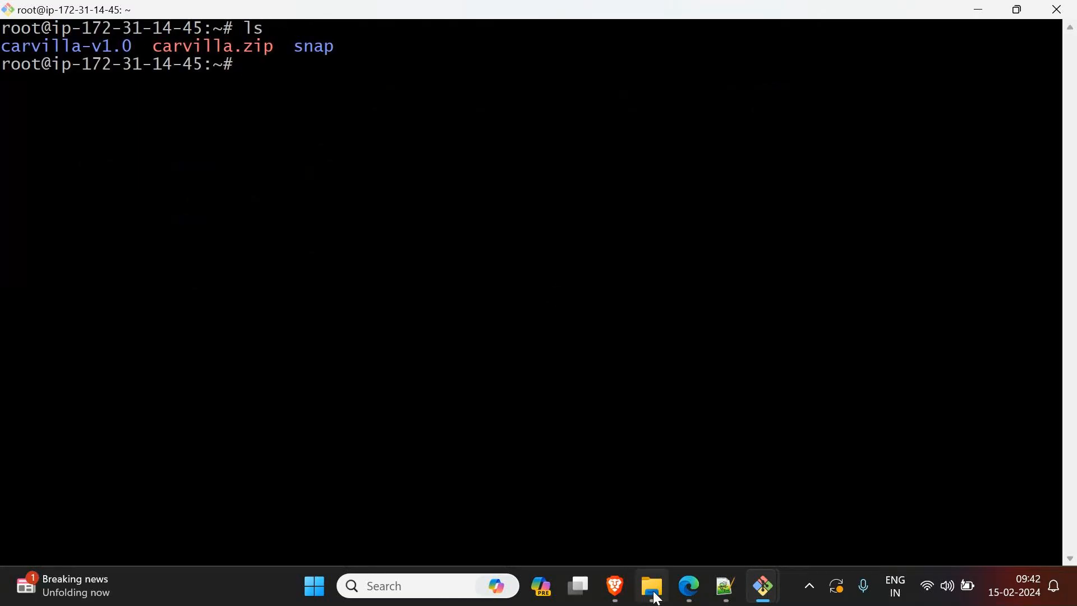
Step: Switch to Notepad++ and write the copy syntax cp <source>/* -r <destination path> on line 4
left_click(728, 587)
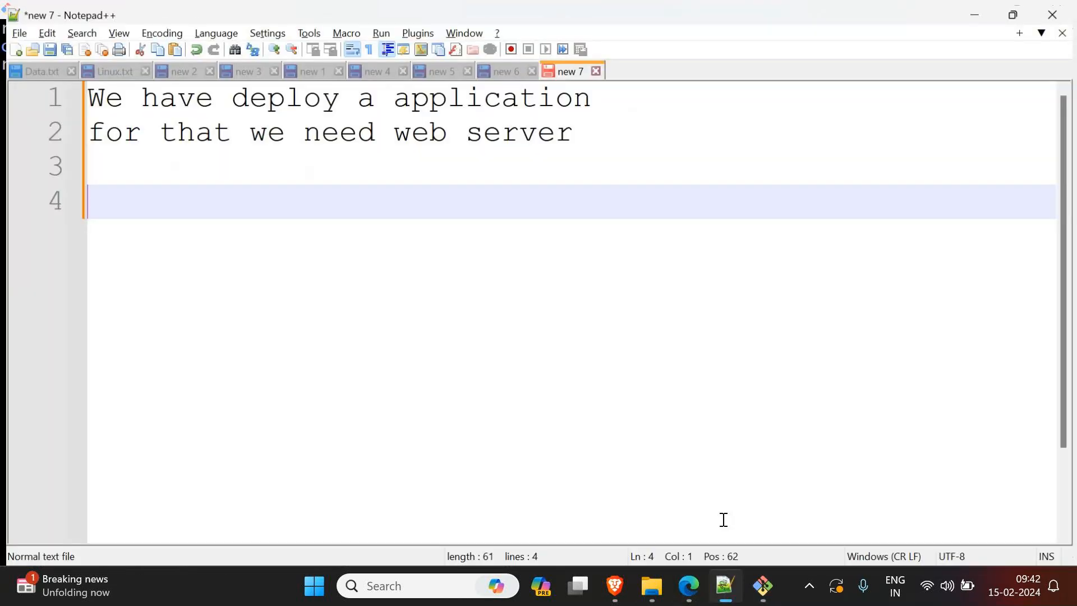
type("cp ")
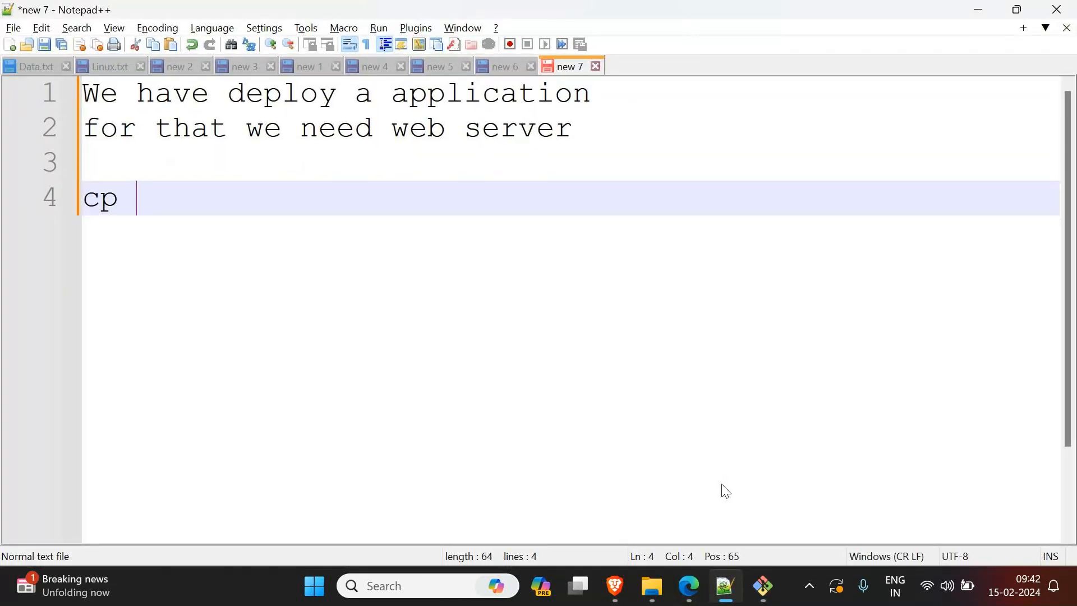
type("<source")
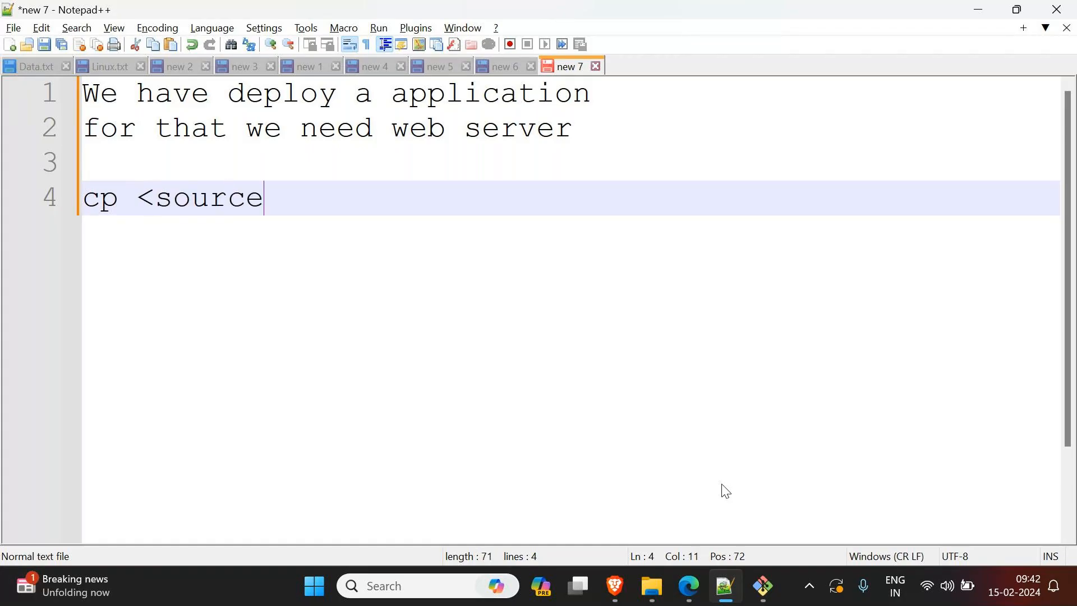
type(">")
key("BackSpace")
type("/")
type("*")
type("-r ")
type("<die")
key("BackSpace")
key("BackSpace")
type("estination path")
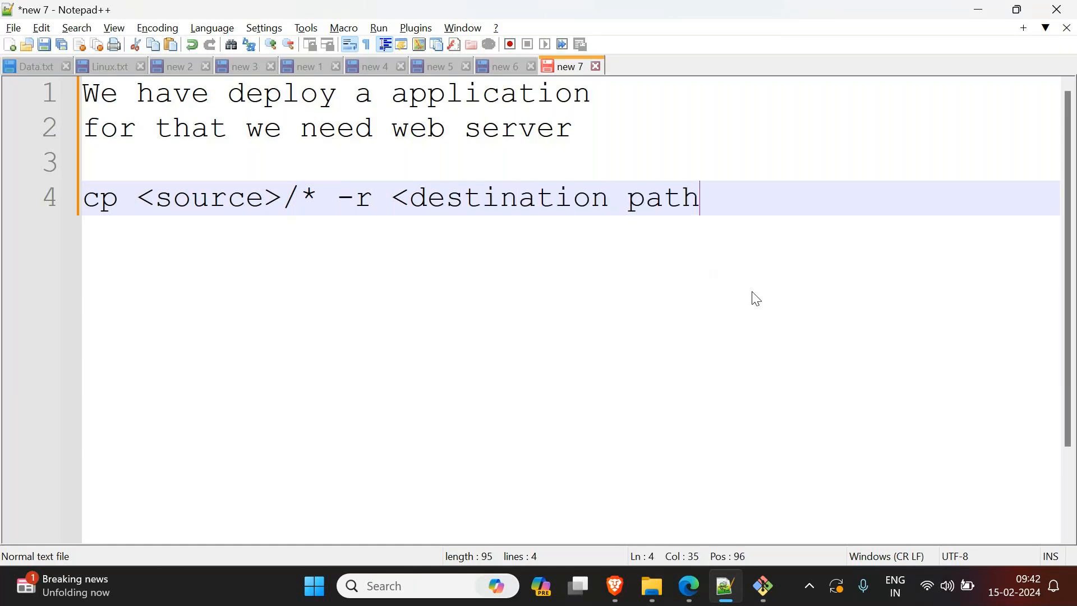
type(">")
Step: Extend the source placeholder in the copy syntax to <source path>
left_click(264, 197)
type("pathh")
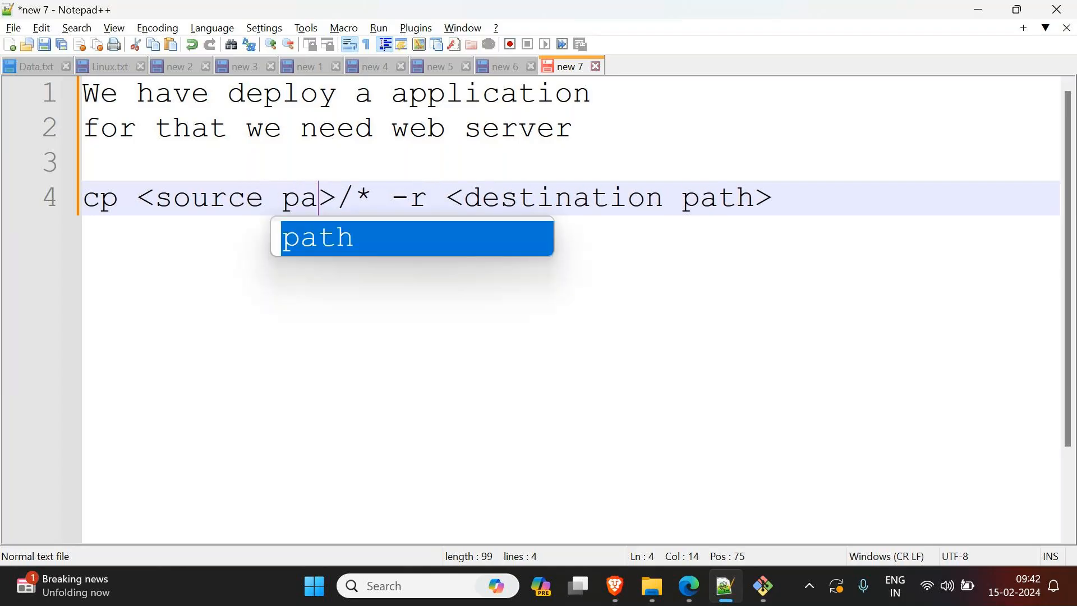
key("Left")
key("BackSpace")
key("Delete")
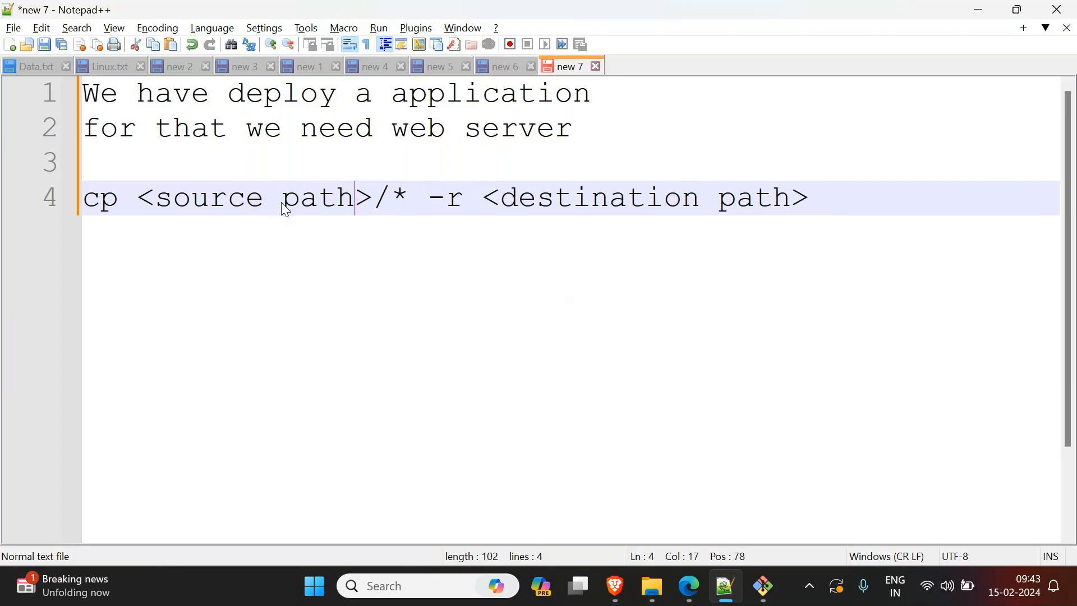
Step: Replace the <destination path> placeholder with /var/www/html/
left_click_drag(482, 197, 851, 202)
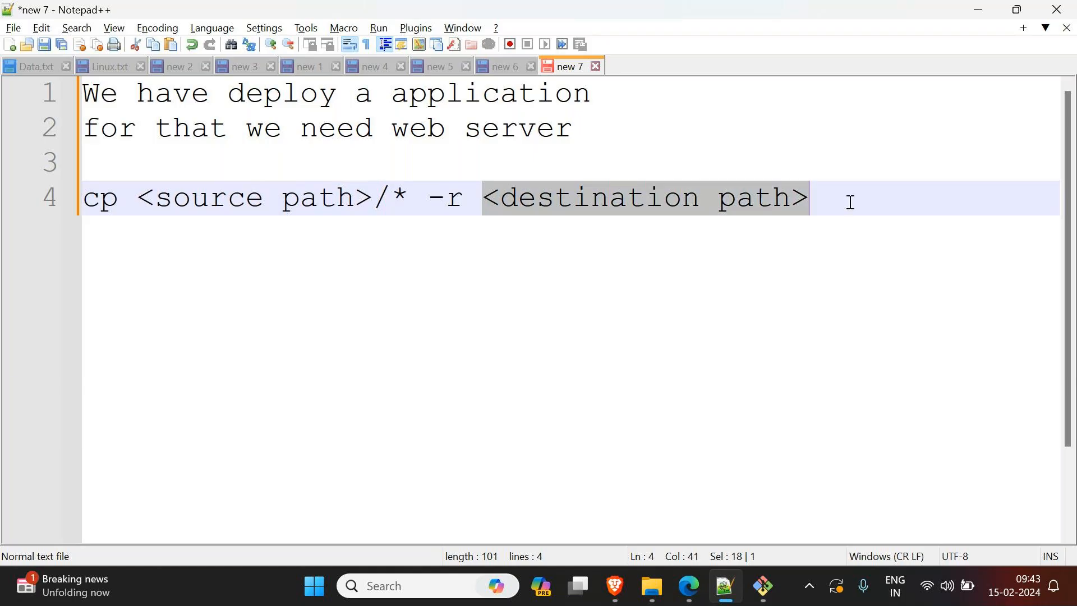
type("/var/w")
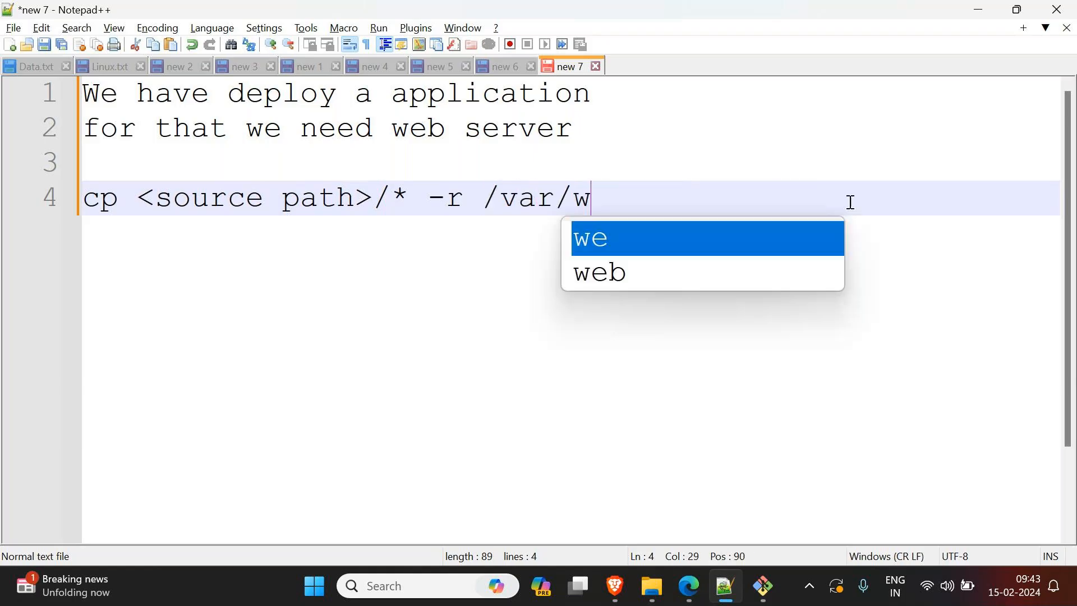
type("ww/html/")
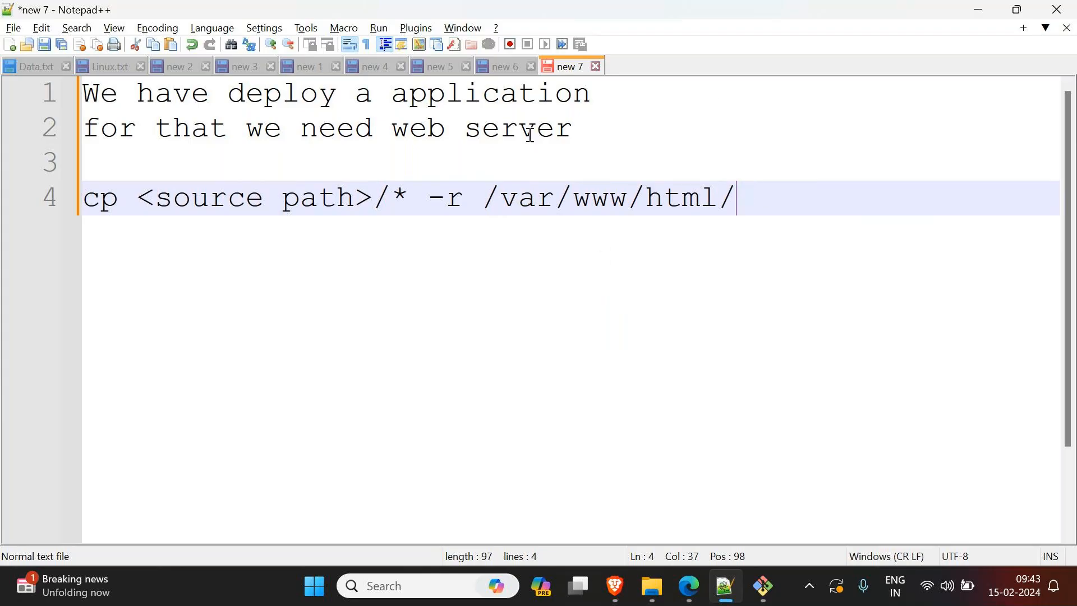
Step: Append "- apache2" to the end of the web server note on line 2
left_click(606, 130)
type("- ")
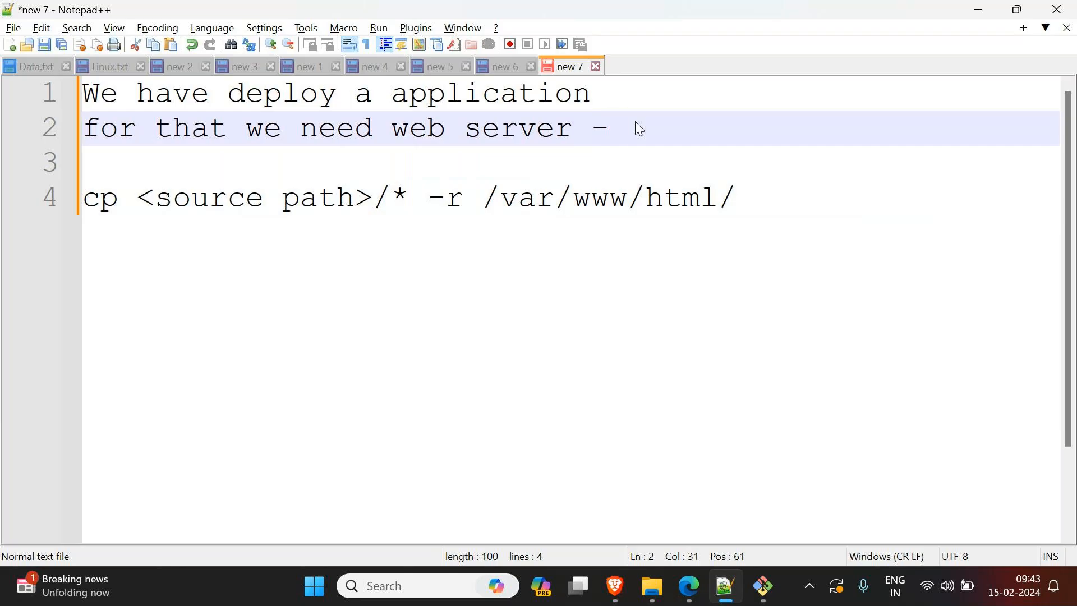
type("apache2")
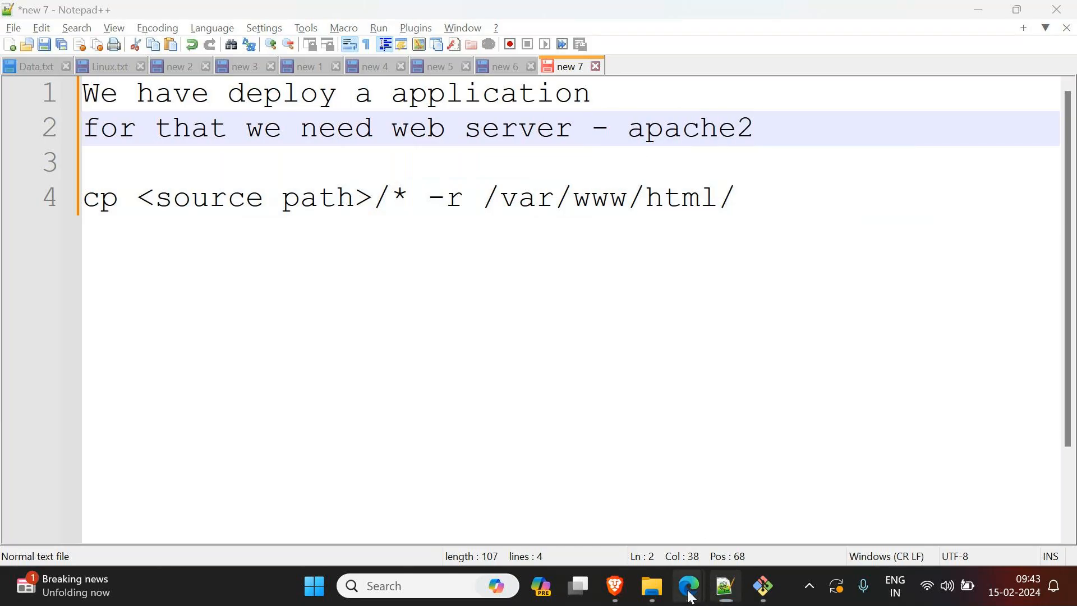
Step: Switch to Edge, close the Carvilla template tab and view the deployed Browny website
mouse_move(690, 596)
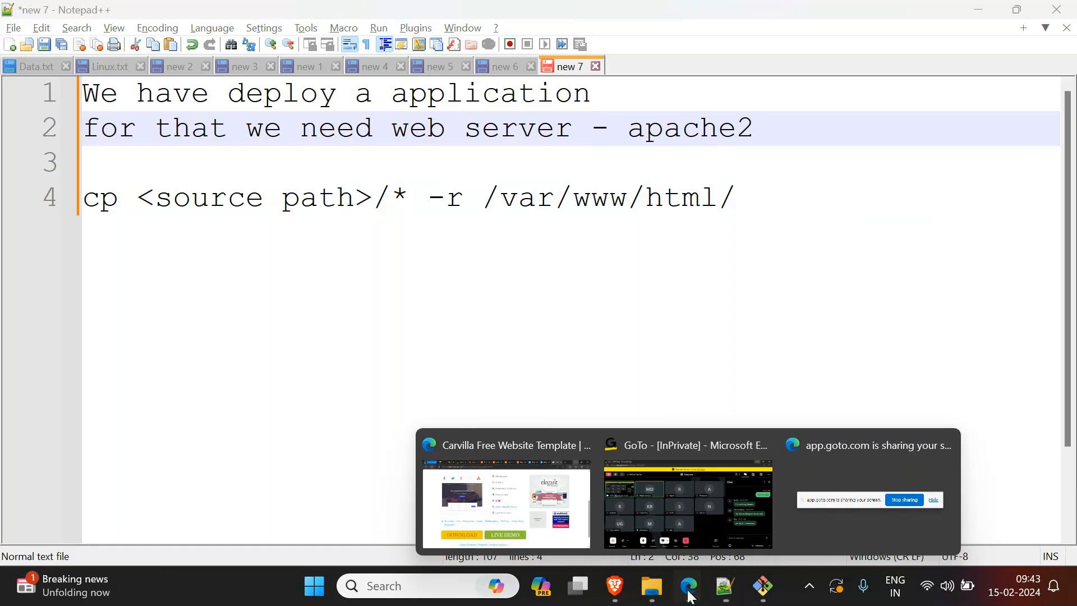
left_click(516, 519)
left_click(885, 13)
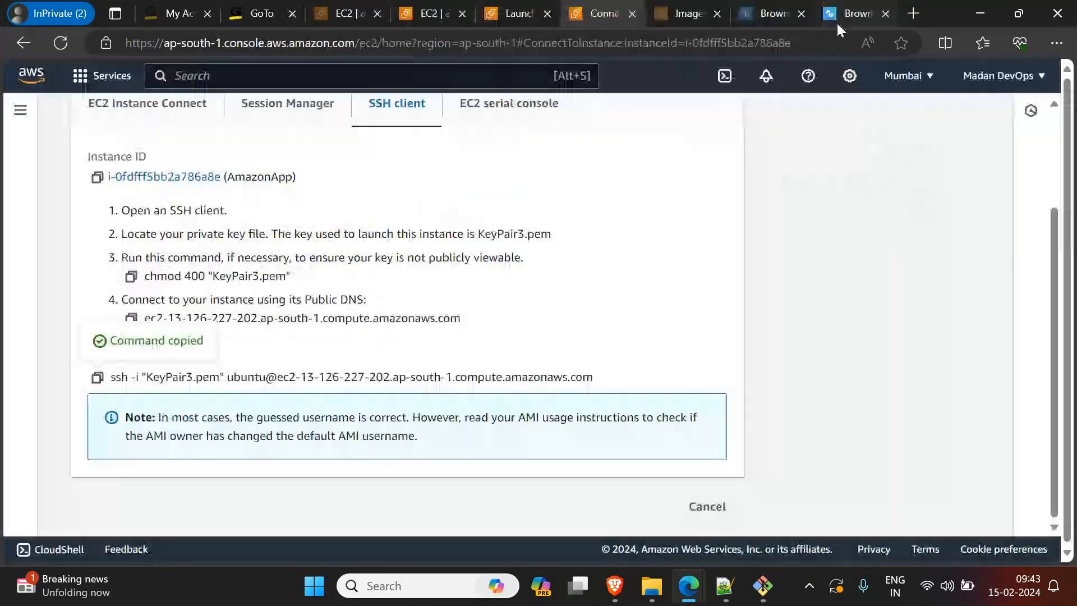
left_click(837, 21)
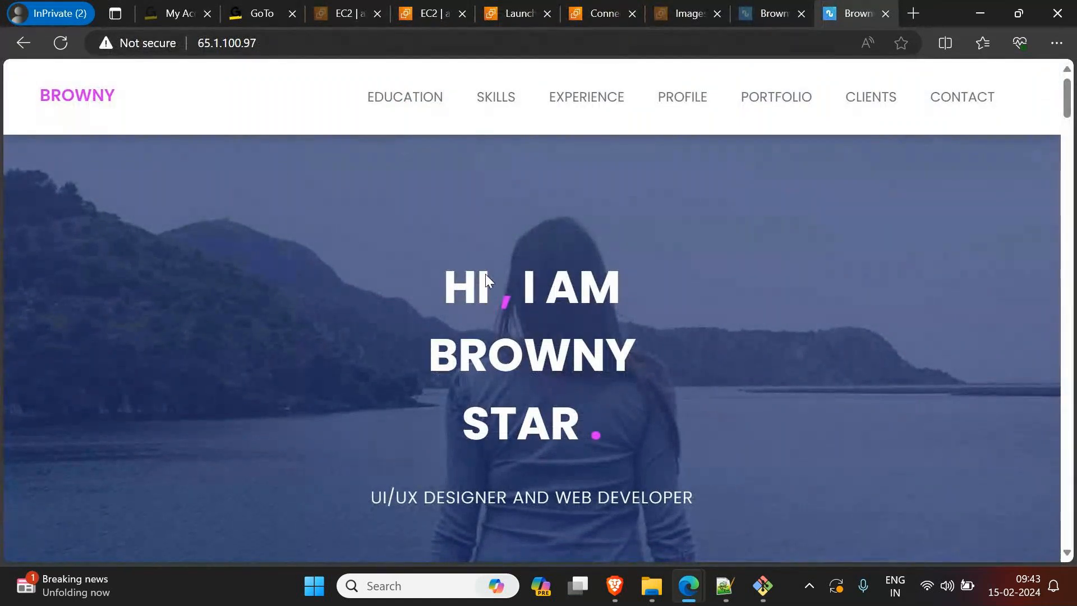
Step: Review the Apache and cp command notes in Notepad++ and return to the terminal
left_click(725, 586)
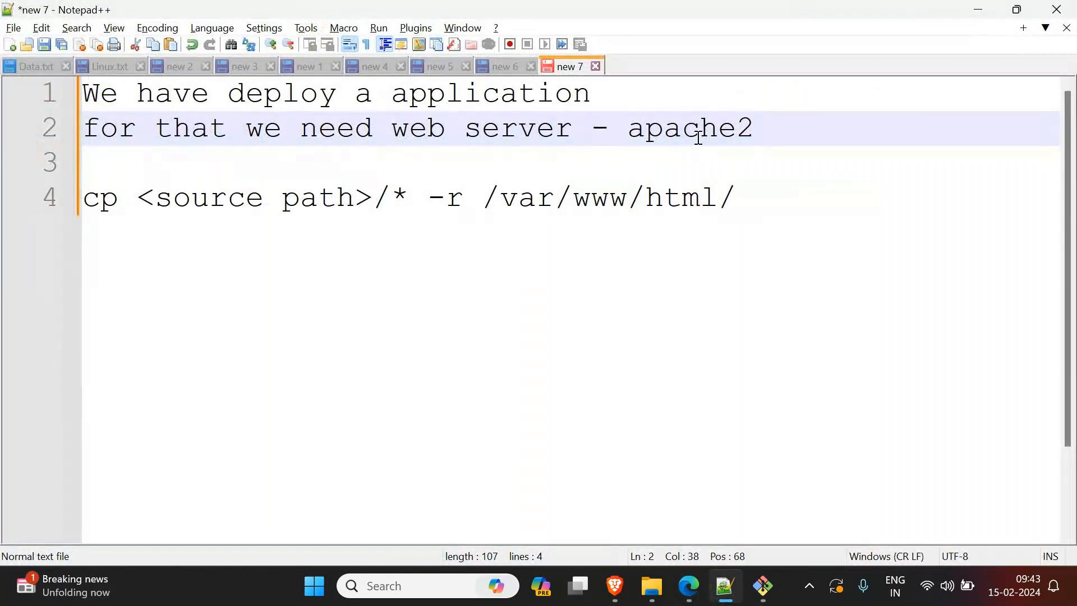
left_click(978, 10)
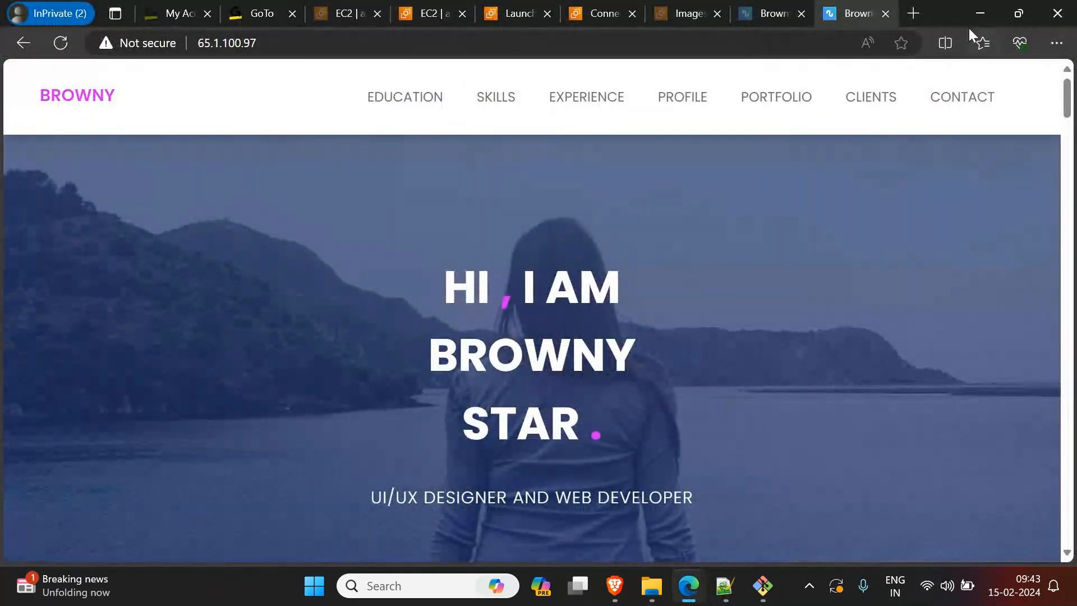
left_click(981, 13)
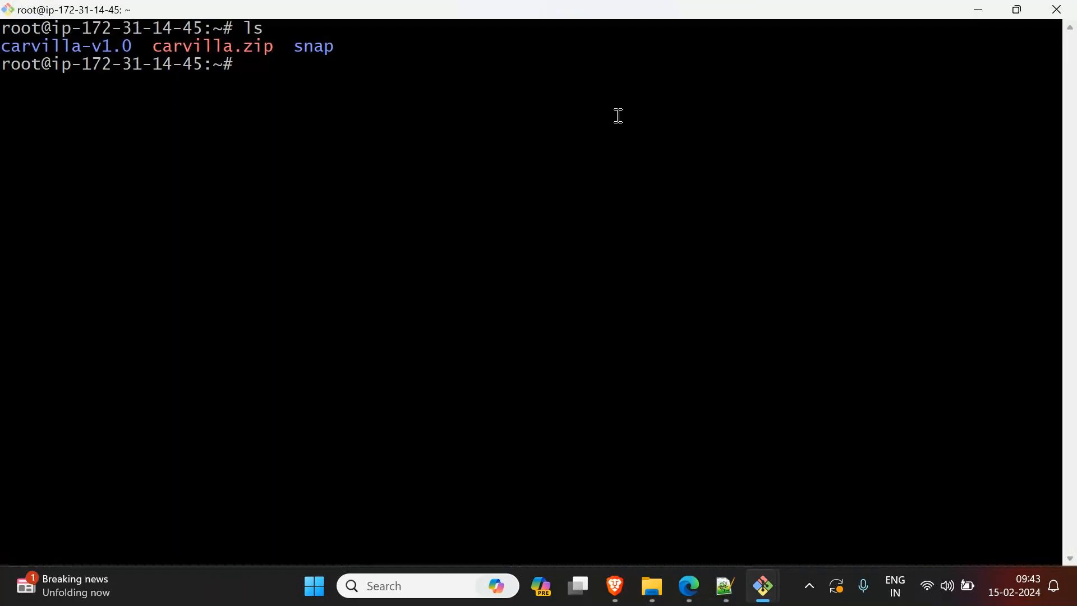
Step: Enter the copy command up to cp carvilla-v1.0/* -r /var/www/ at the root prompt without running it
type("cp c")
key("Tab")
type("-")
key("Tab")
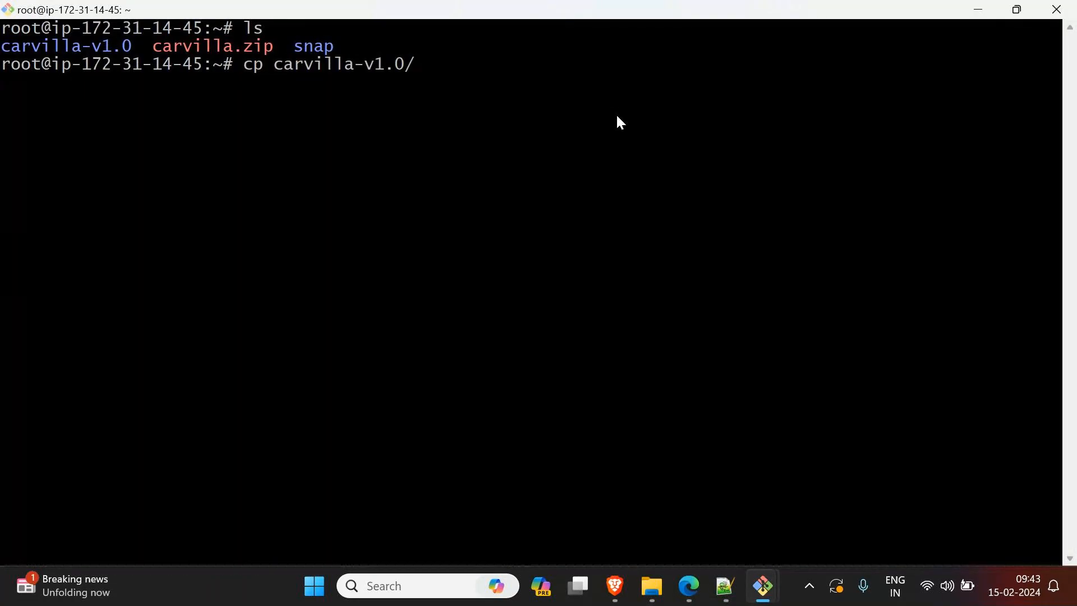
type("* -r /var/www/")
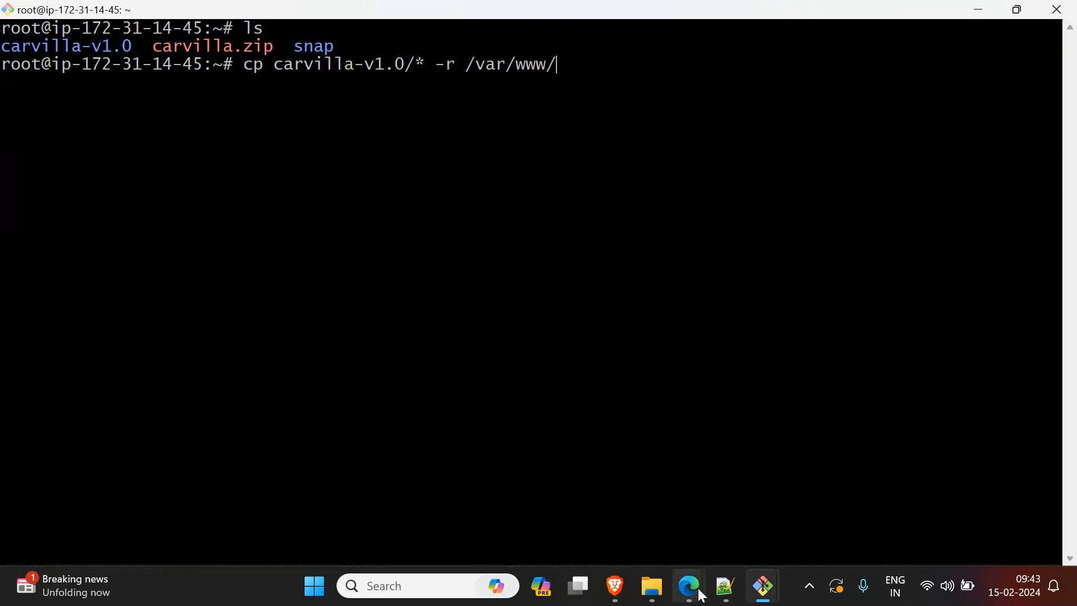
Step: Switch to Notepad++ and add the line "Web Applications are of 2 Types:" below the cp command, separated by a blank line
mouse_move(700, 594)
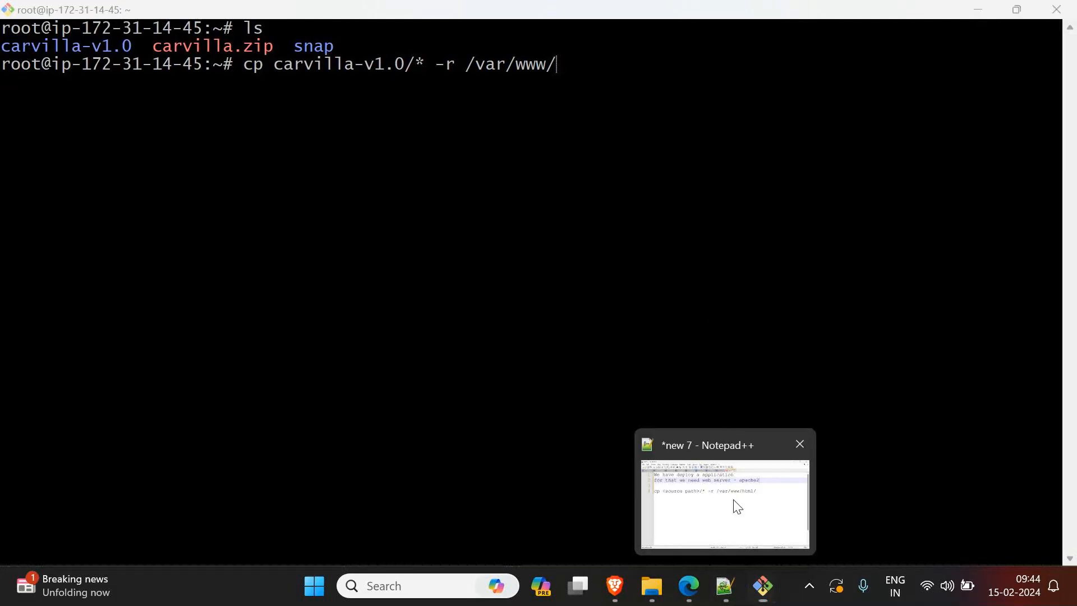
left_click(735, 505)
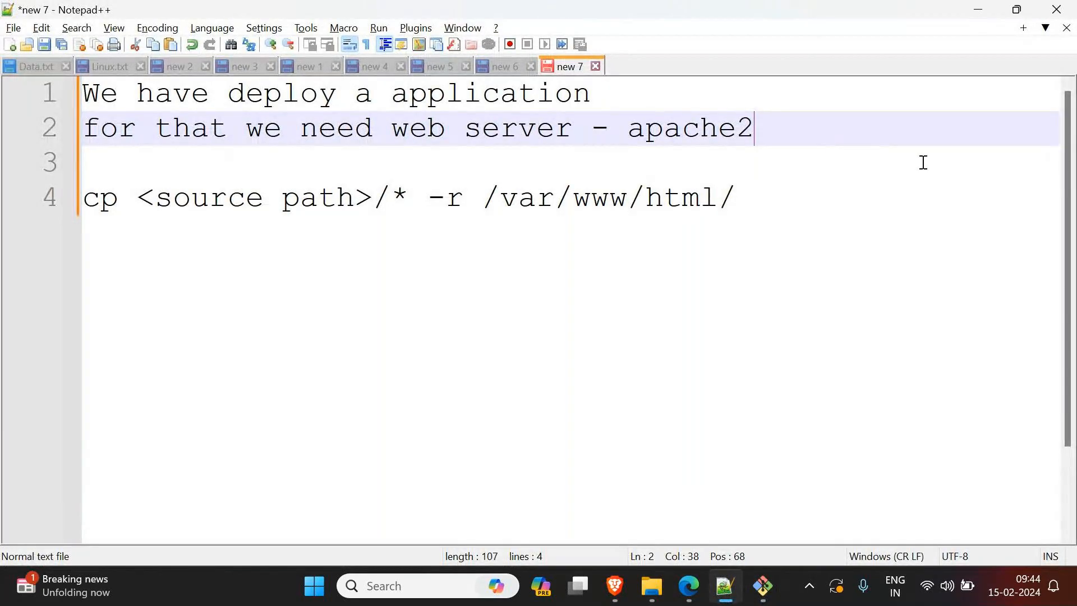
left_click(898, 217)
key("Return")
key("Return")
type("Web Aopo")
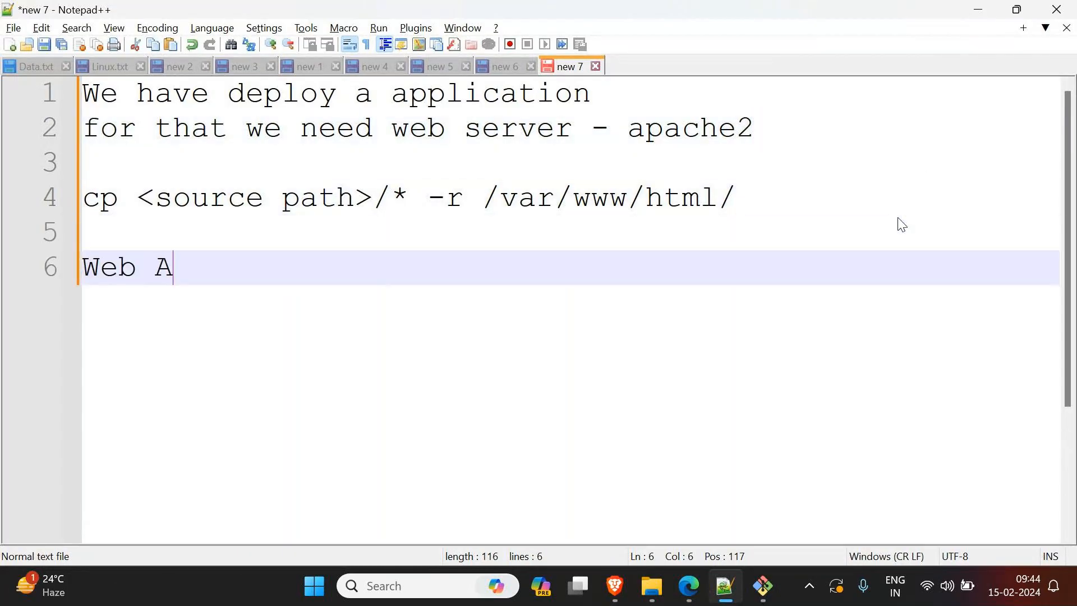
key("BackSpace")
key("BackSpace")
key("BackSpace")
type("o")
key("BackSpace")
type("pplications ")
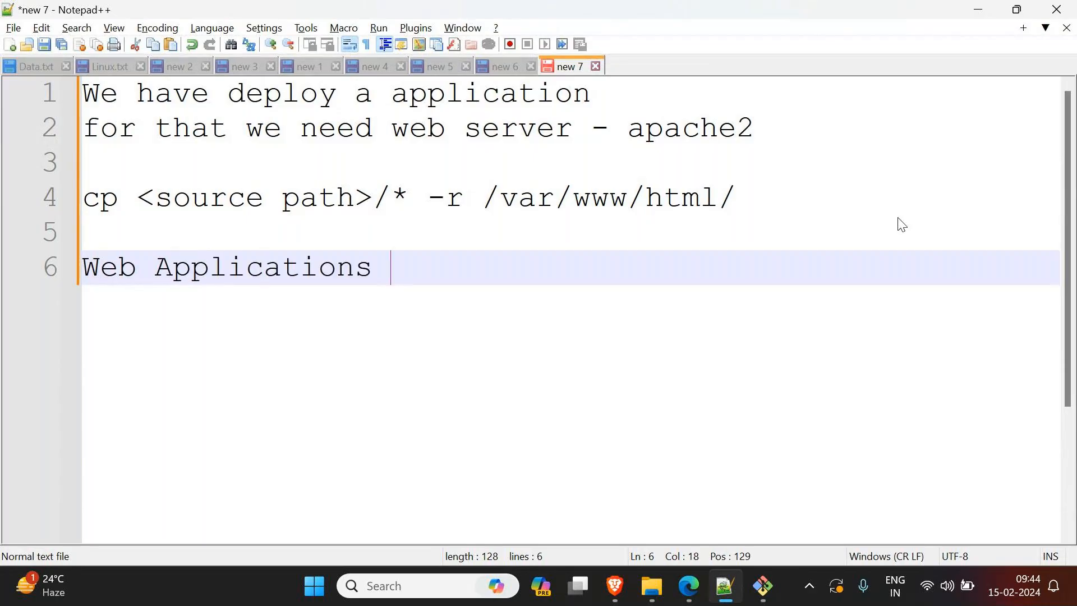
type("are of 2 T")
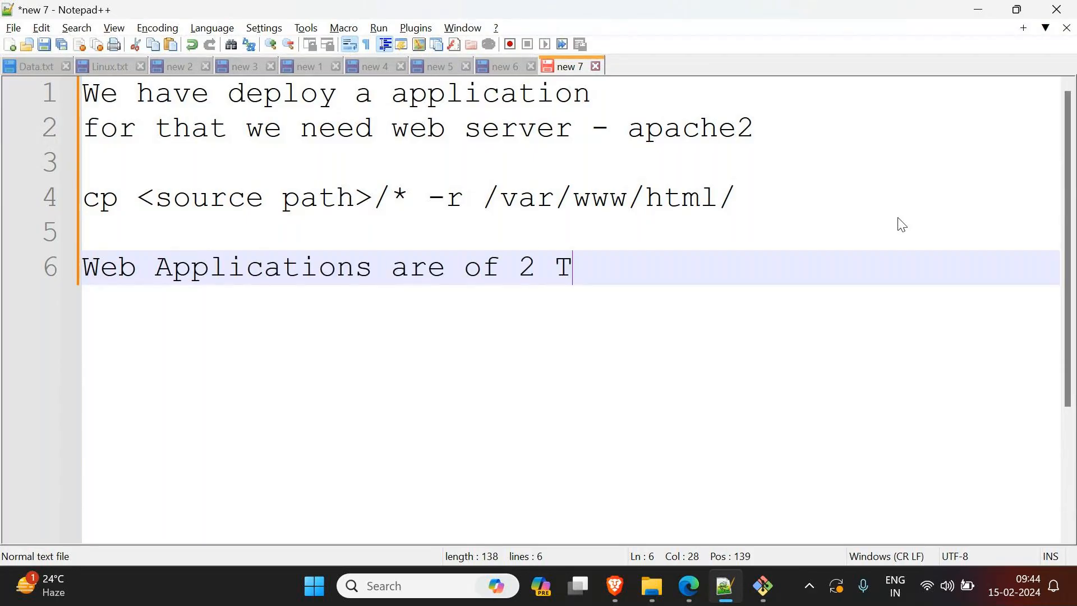
type("ypes:")
Step: List "Static Websites" as the first type under the heading and start a new line below it
key("Return")
type("Static")
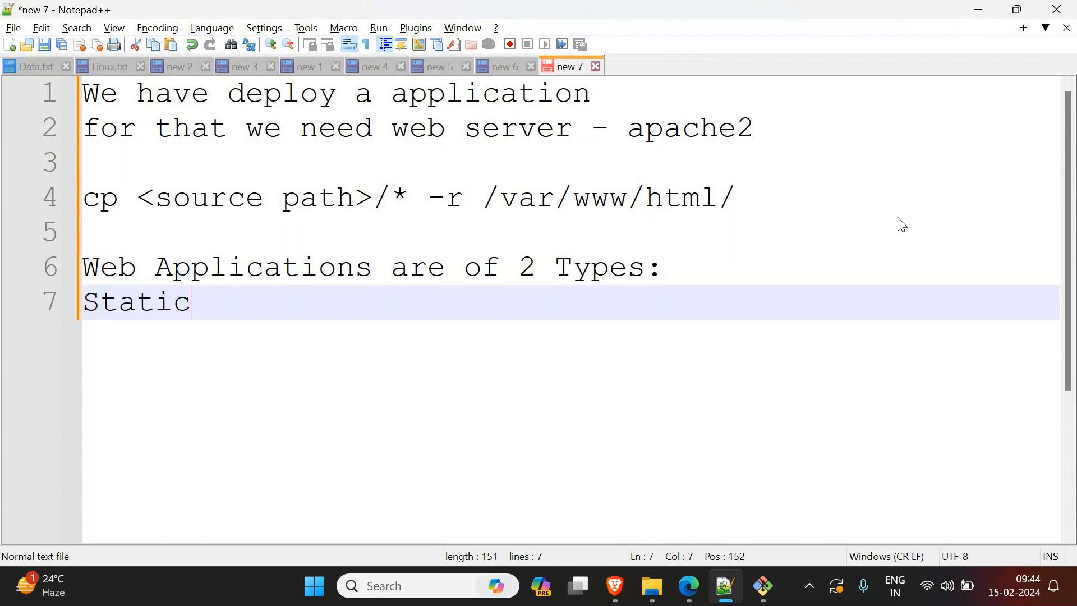
type(" Websites")
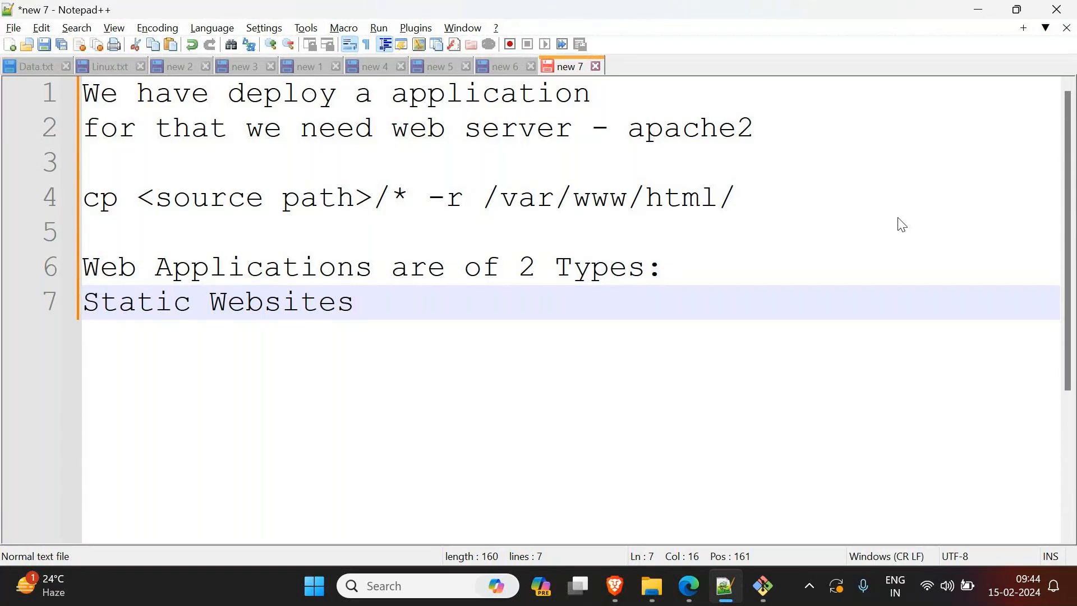
key("Return")
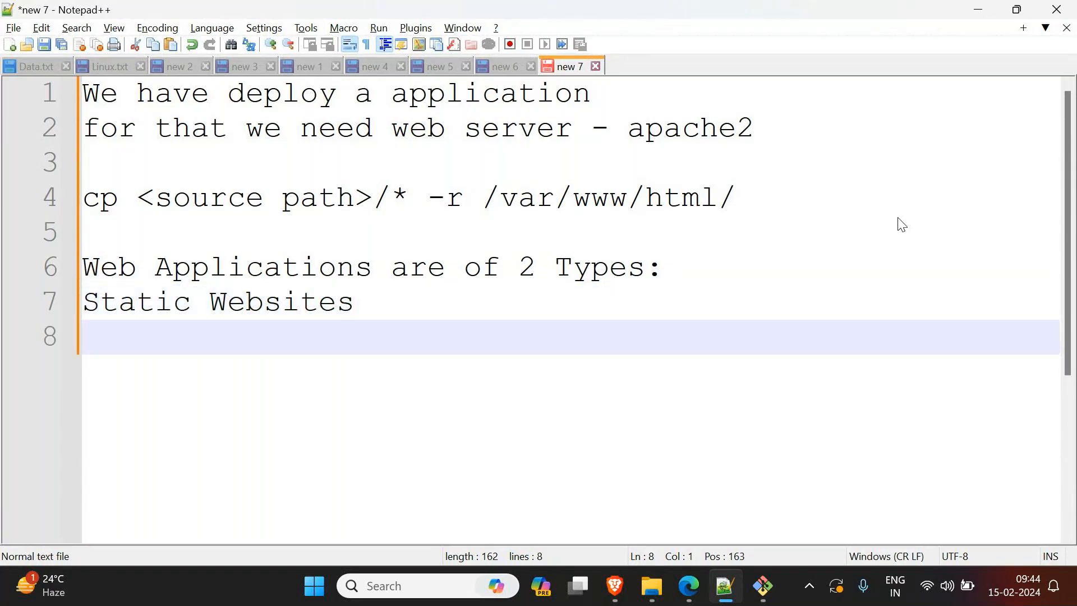
Step: Switch to the Edge window with the Browny website and look over its home page as a static site example
left_click(615, 585)
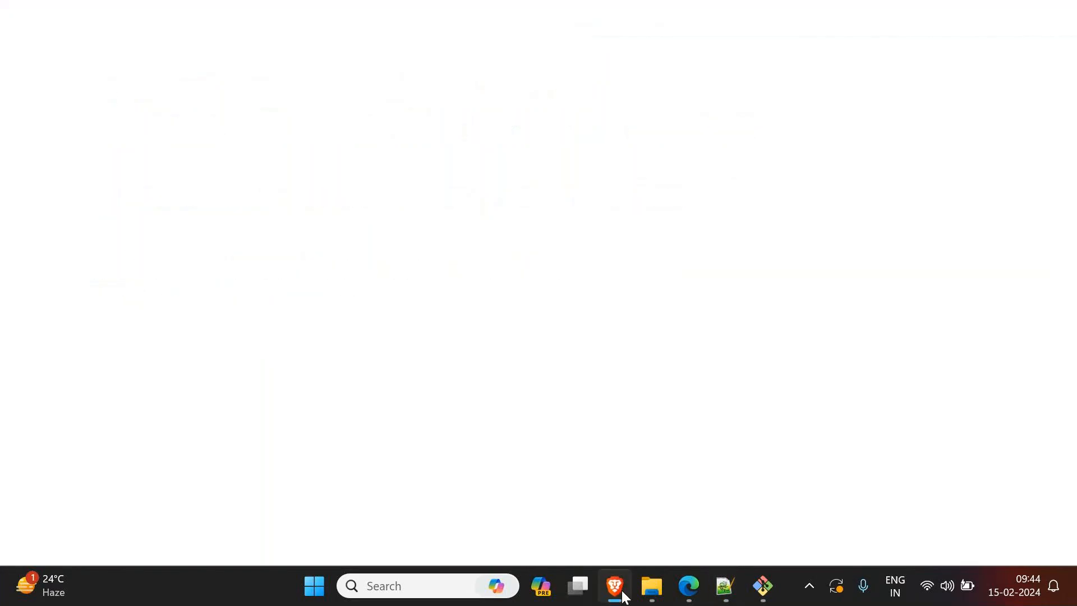
left_click(615, 586)
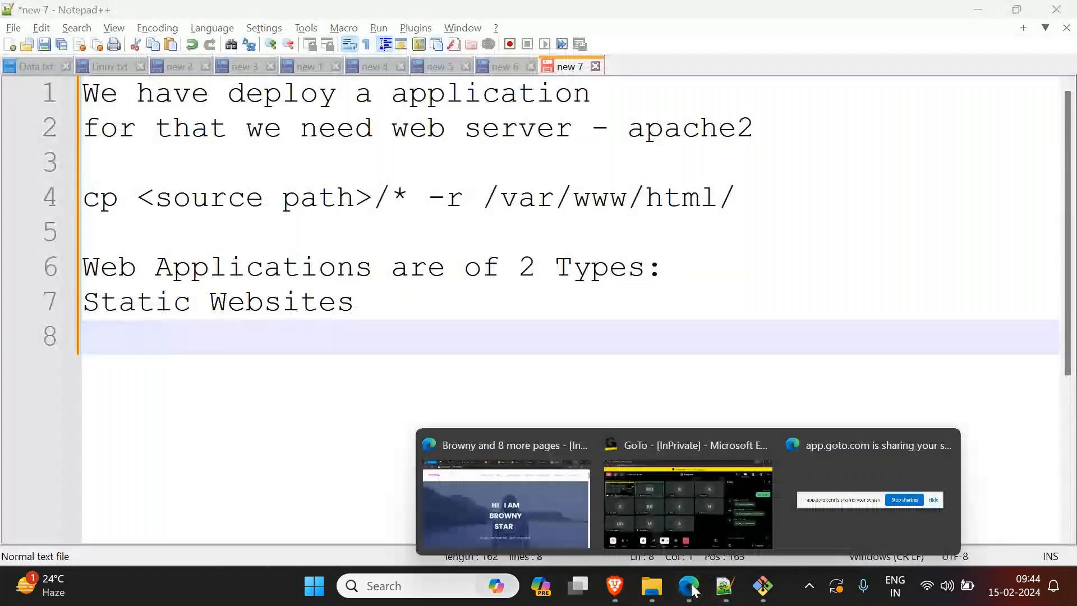
left_click(547, 499)
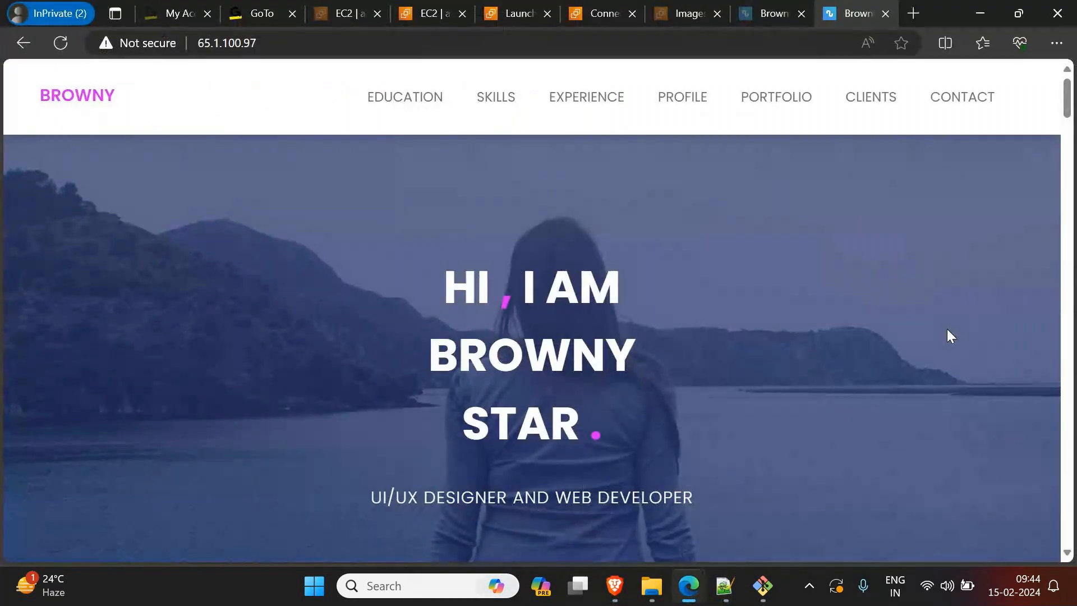
scroll(505, 387, "down", 3)
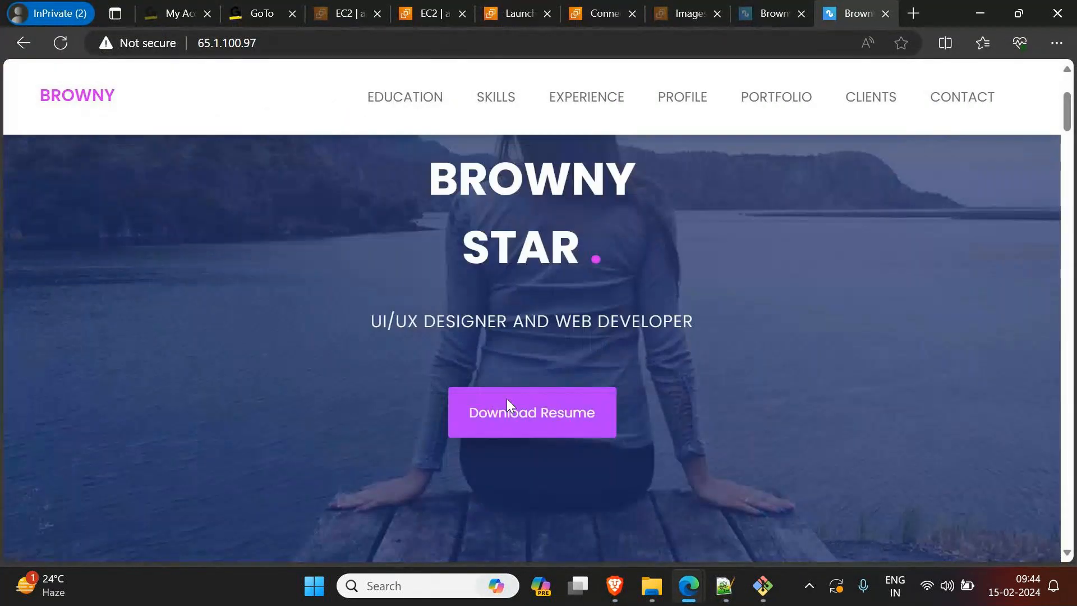
scroll(494, 446, "up", 3)
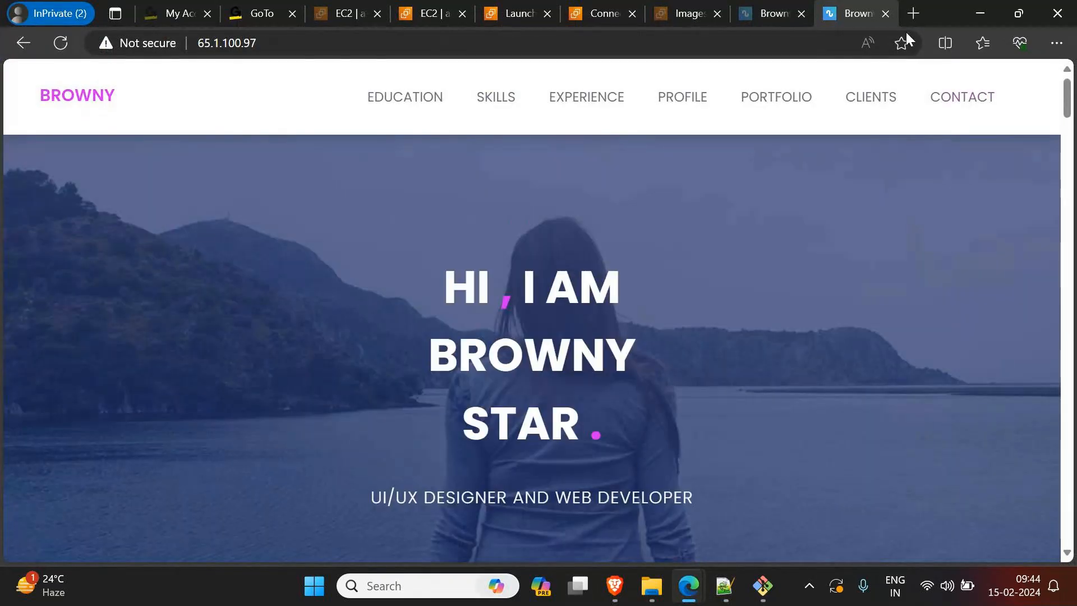
Step: Open amazon.in in a new tab and browse through its home page offers
left_click(909, 15)
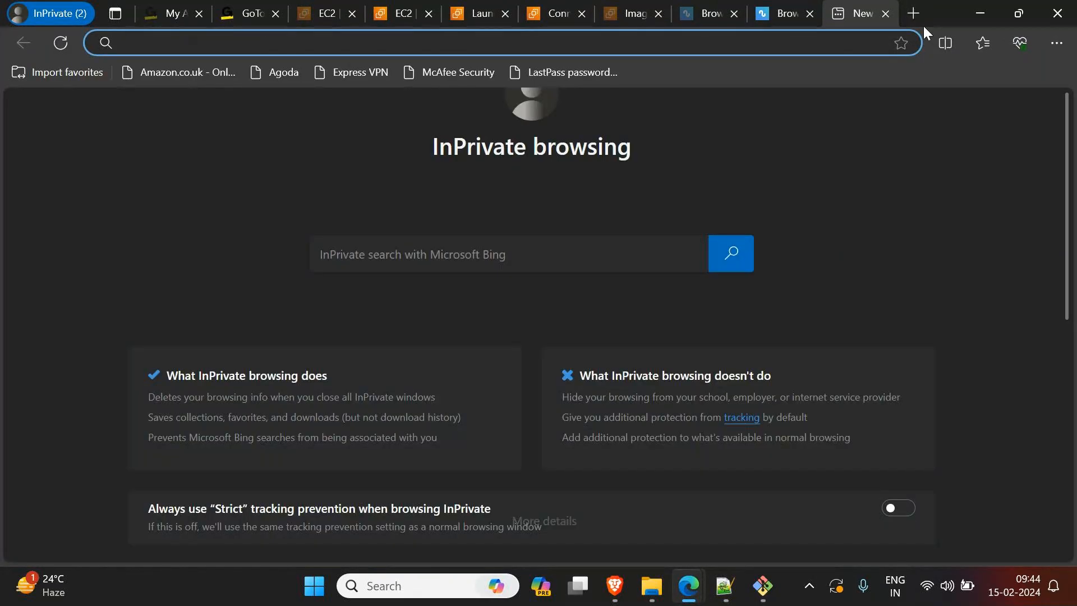
type("amao")
key("BackSpace")
type("zon.in")
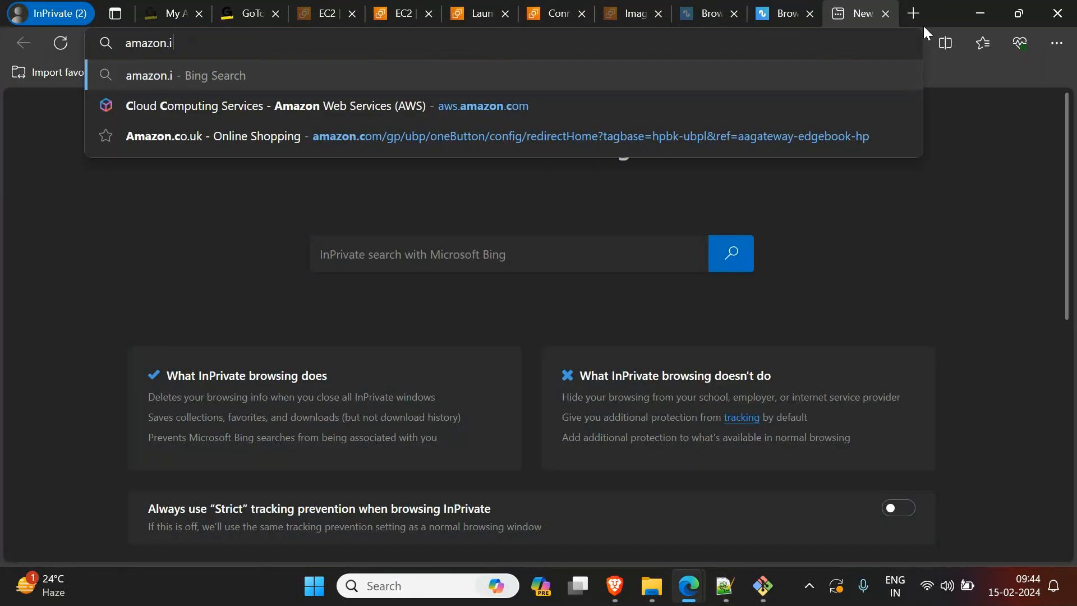
key("Return")
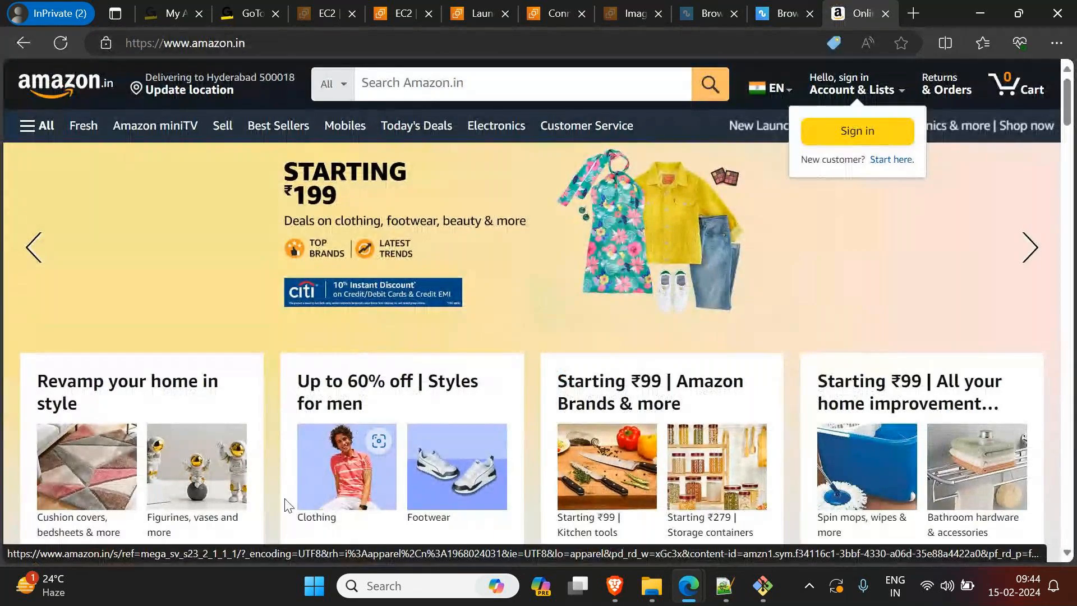
scroll(308, 505, "down", 5)
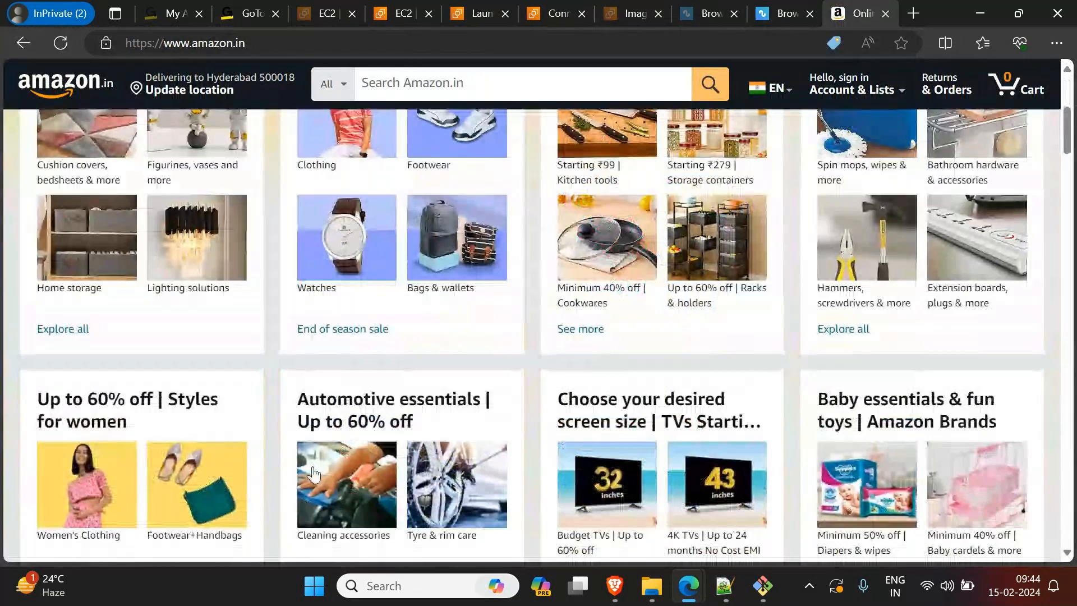
scroll(313, 470, "down", 4)
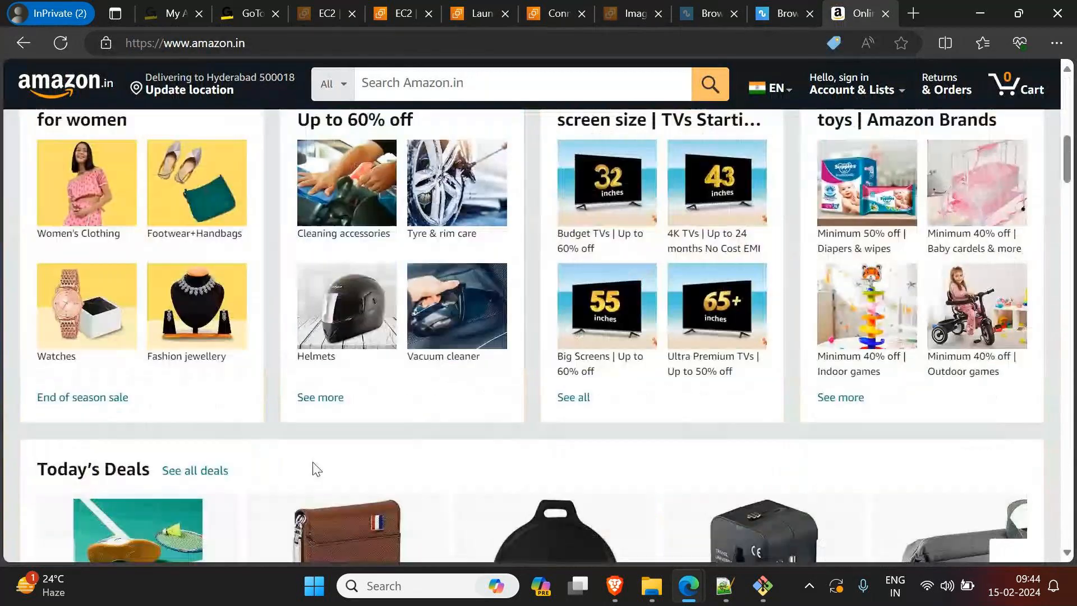
Step: Load nseindia.com in place of the Amazon page to view its market data, and return to the first Browny tab
left_click(280, 49)
type("nes")
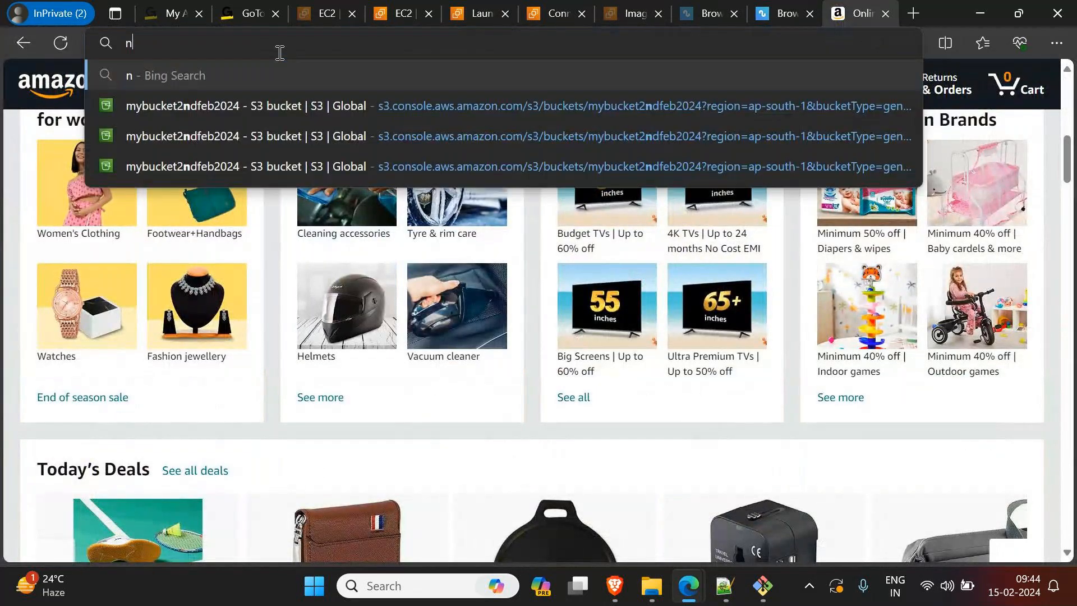
key("BackSpace")
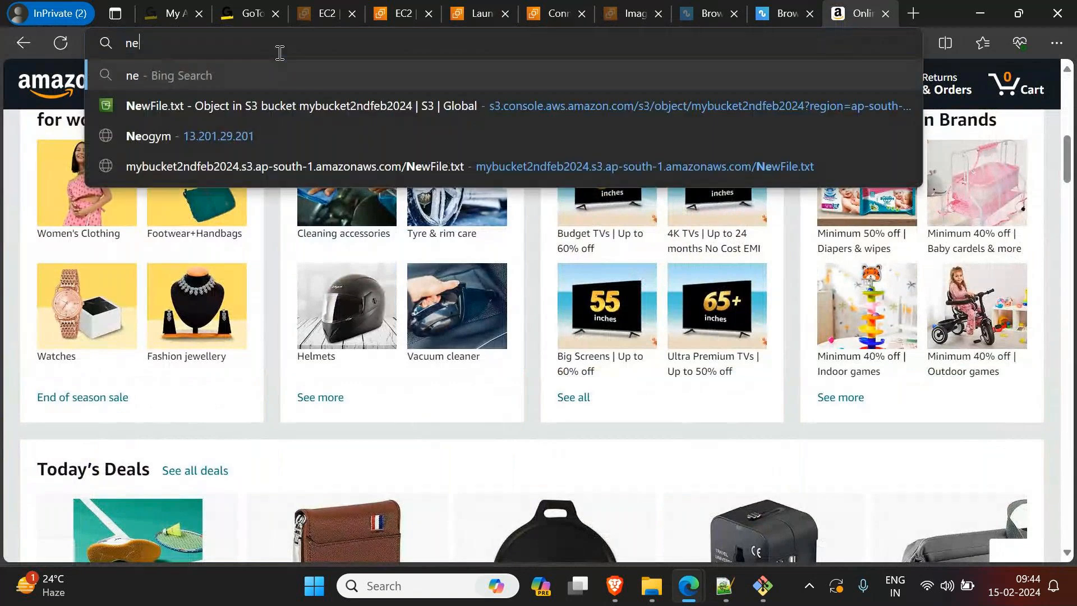
key("BackSpace")
type("seindia.com")
key("Return")
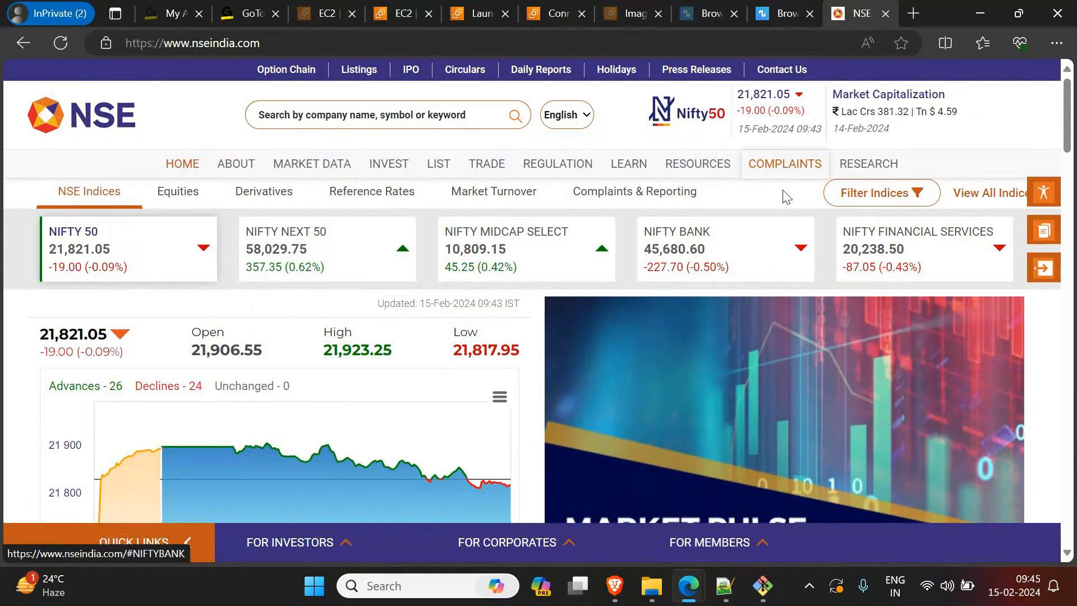
left_click(707, 15)
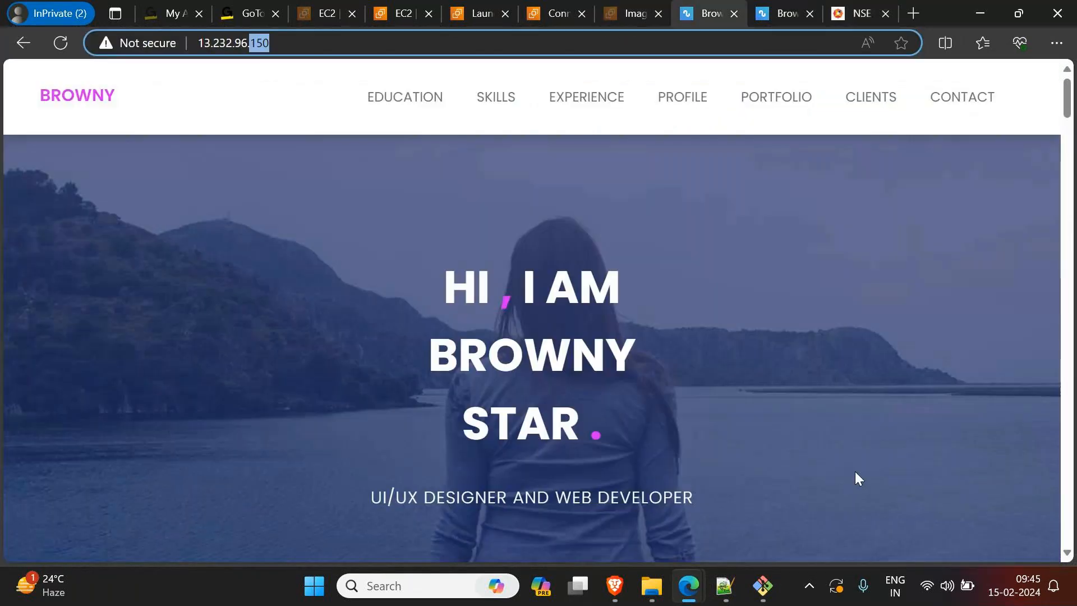
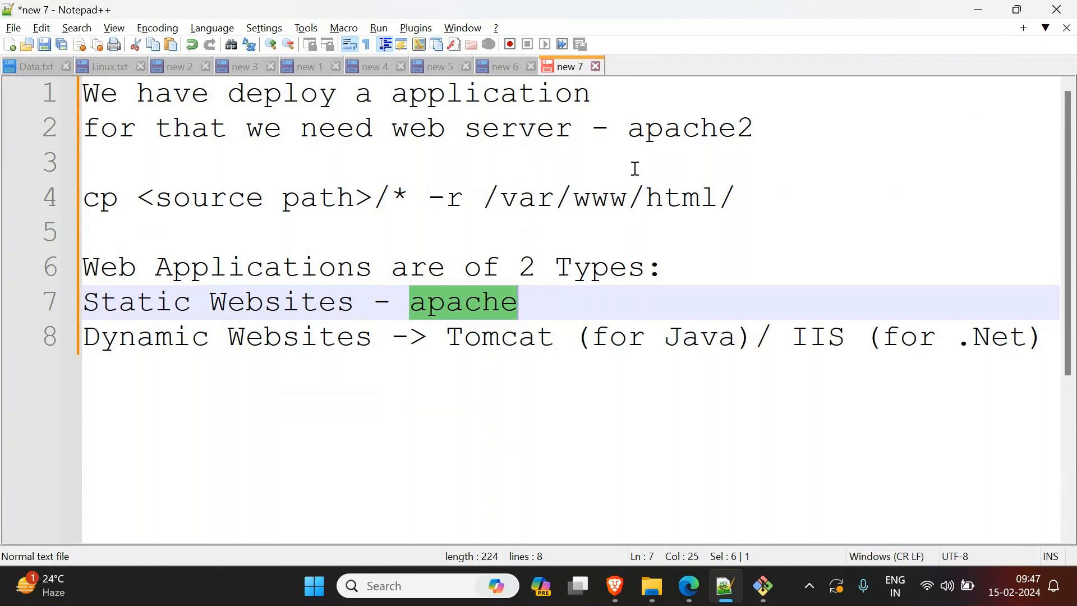
Step: Return to the server terminal and complete and run the command "cp carvilla-v1.0/* -r /var/www/html/"
left_click(978, 10)
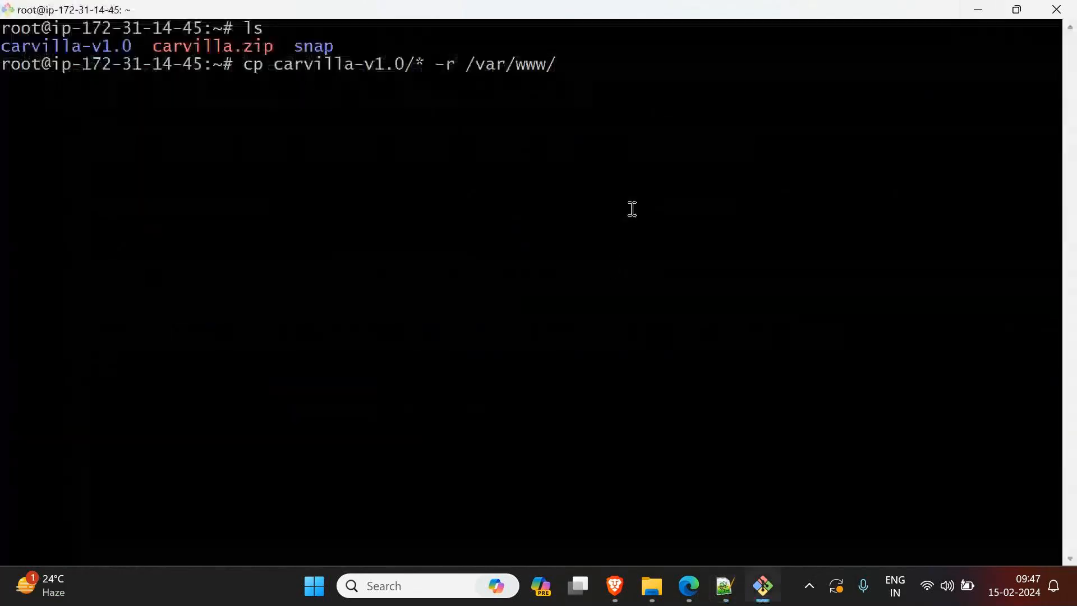
type("html/")
key("Return")
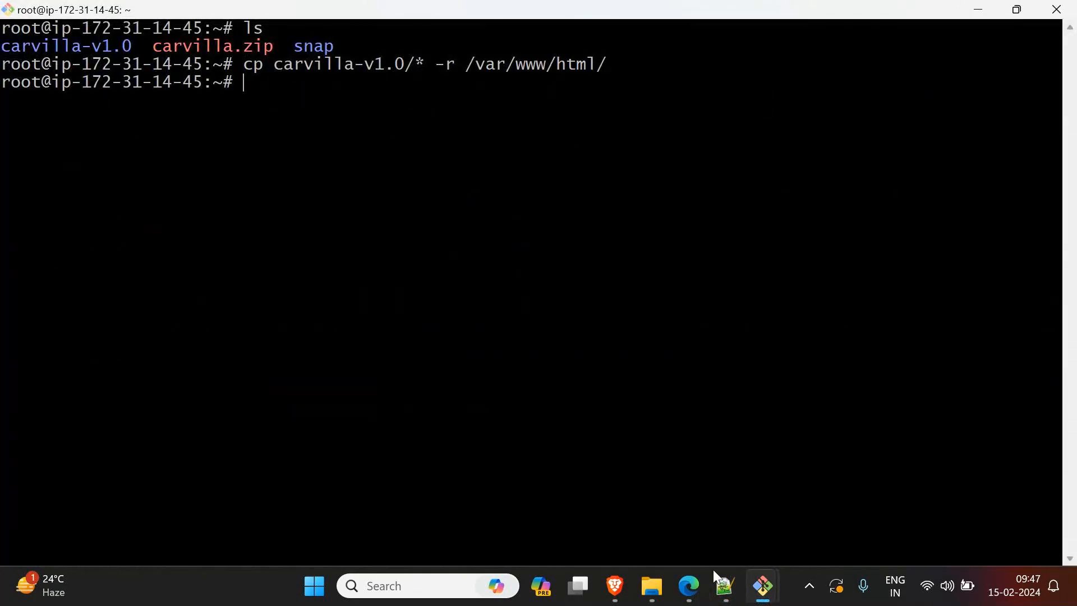
Step: Switch to the Edge window with the EC2 console, select the AmazonApp instance in the instances list and copy its public IPv4 address
mouse_move(700, 586)
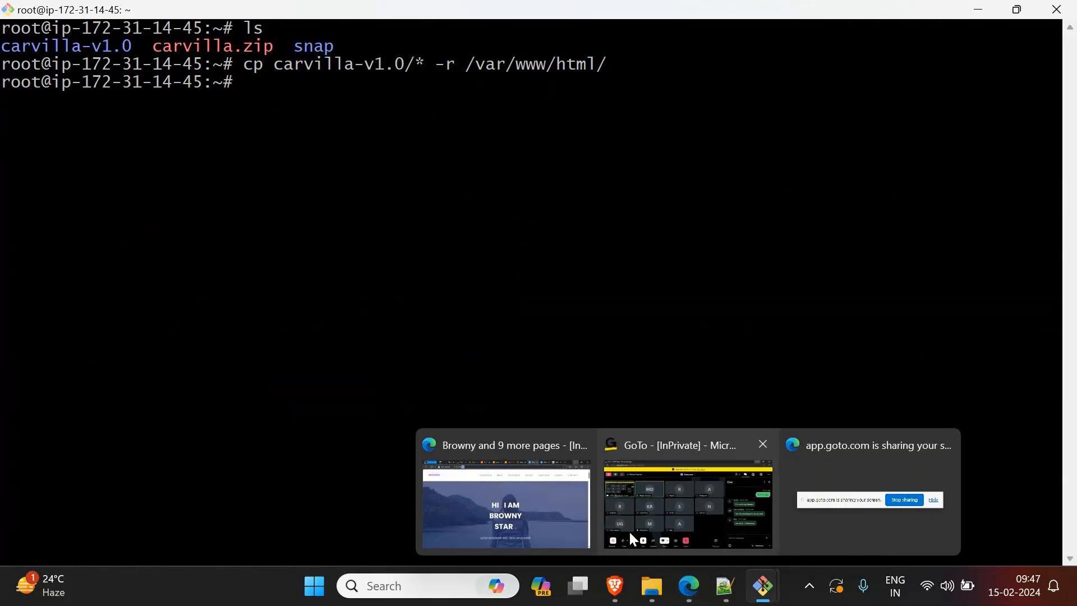
mouse_move(628, 530)
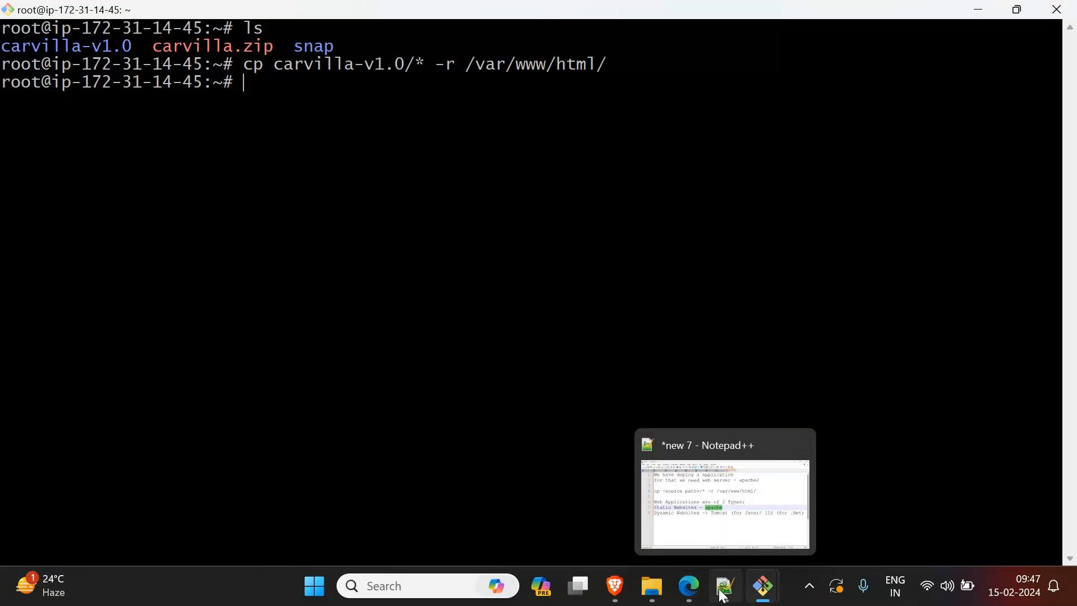
mouse_move(671, 594)
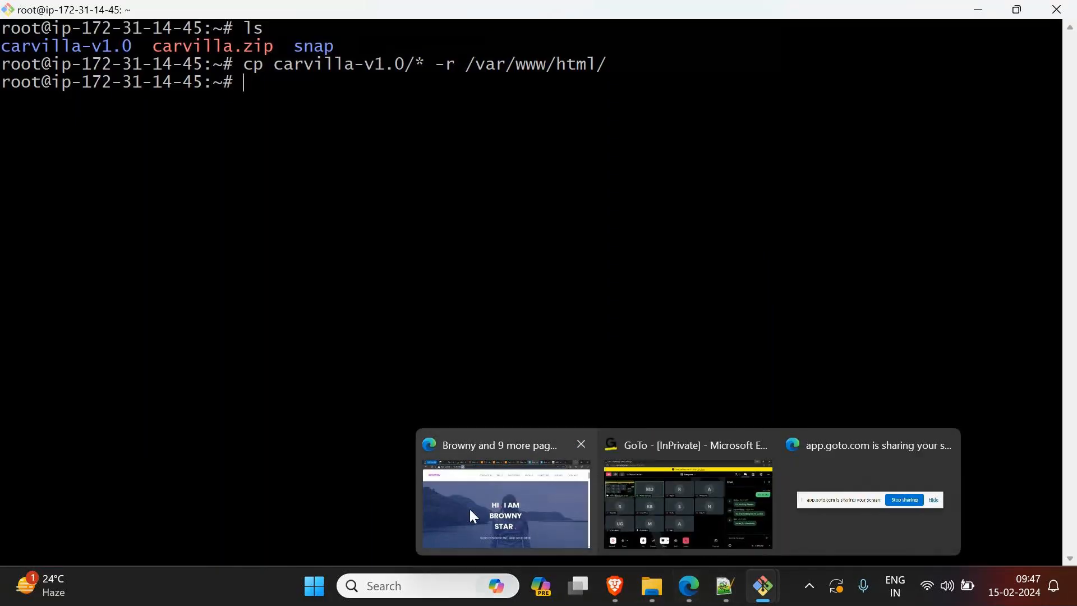
left_click(469, 508)
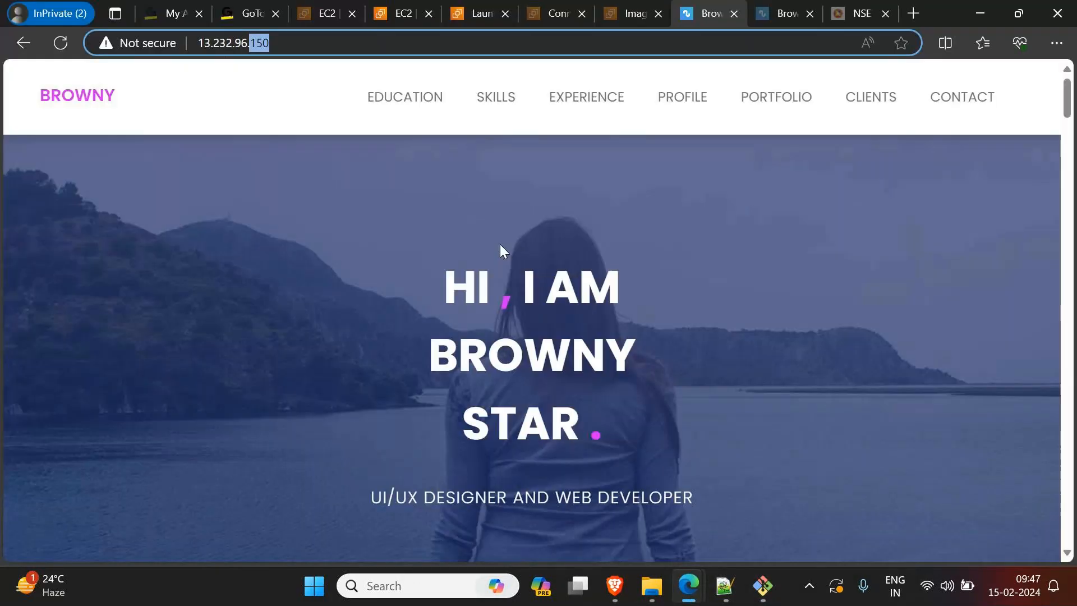
left_click(557, 14)
scroll(152, 135, "up", 2)
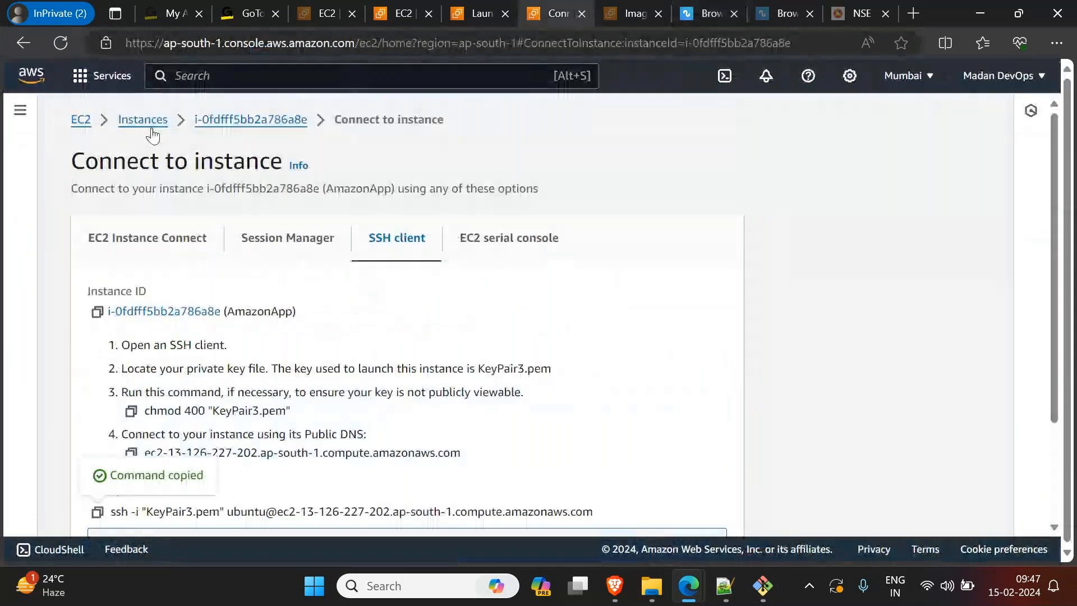
left_click(151, 130)
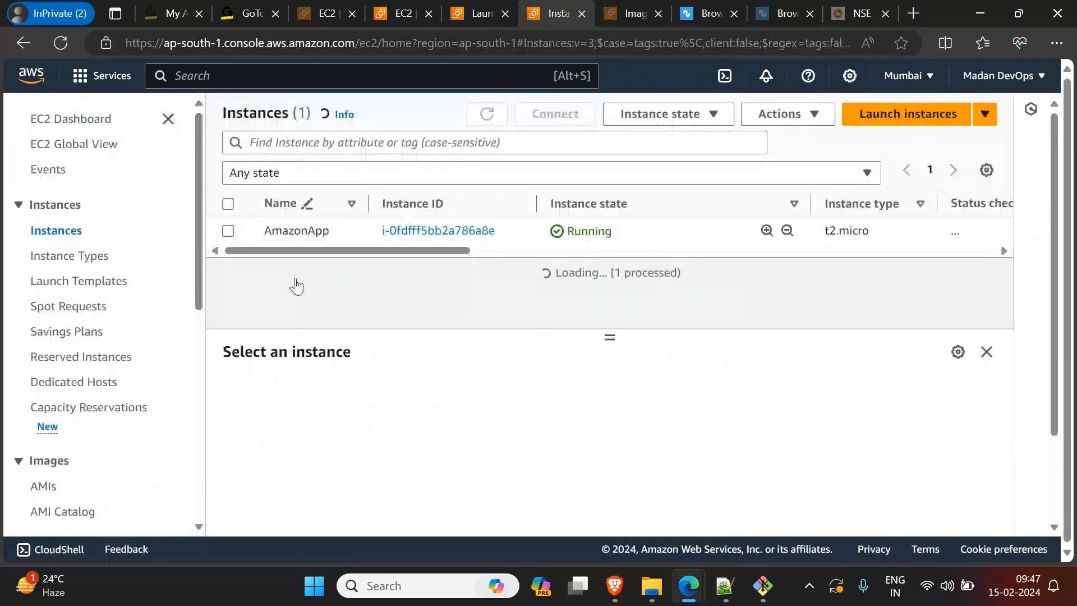
left_click(228, 231)
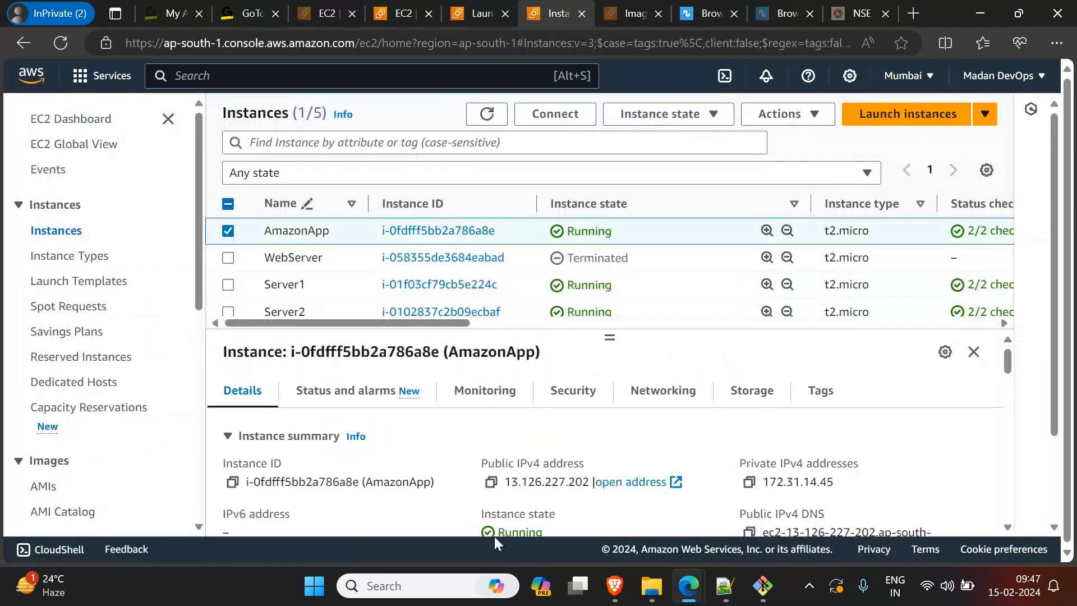
left_click(491, 482)
Step: Load the copied address 13.126.227.202 in place of the NSE page and request it a second time
left_click(858, 13)
left_click(690, 43)
key("ctrl+v")
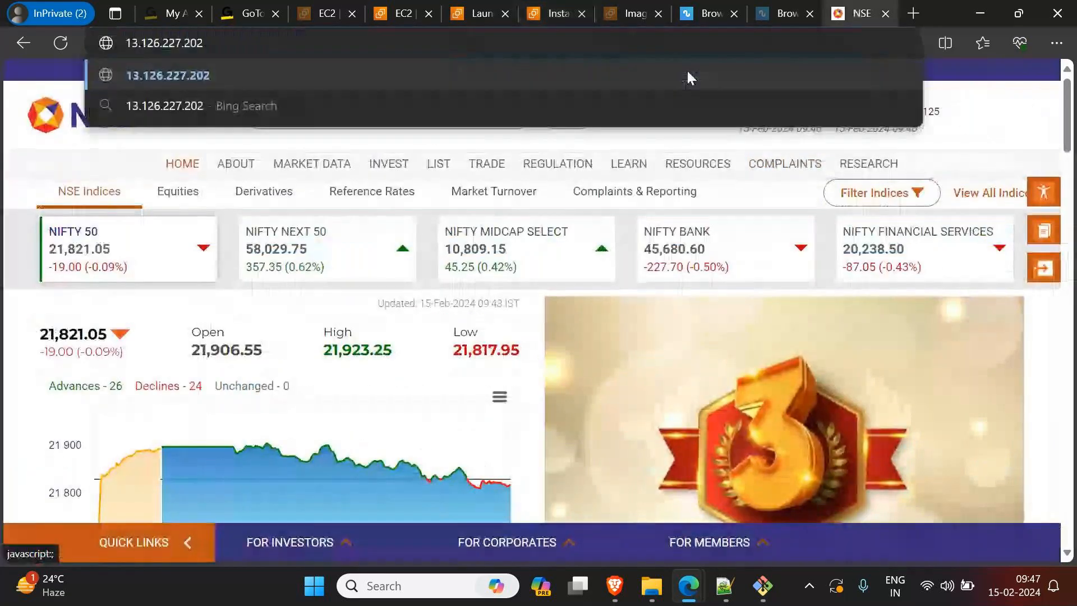
left_click(689, 78)
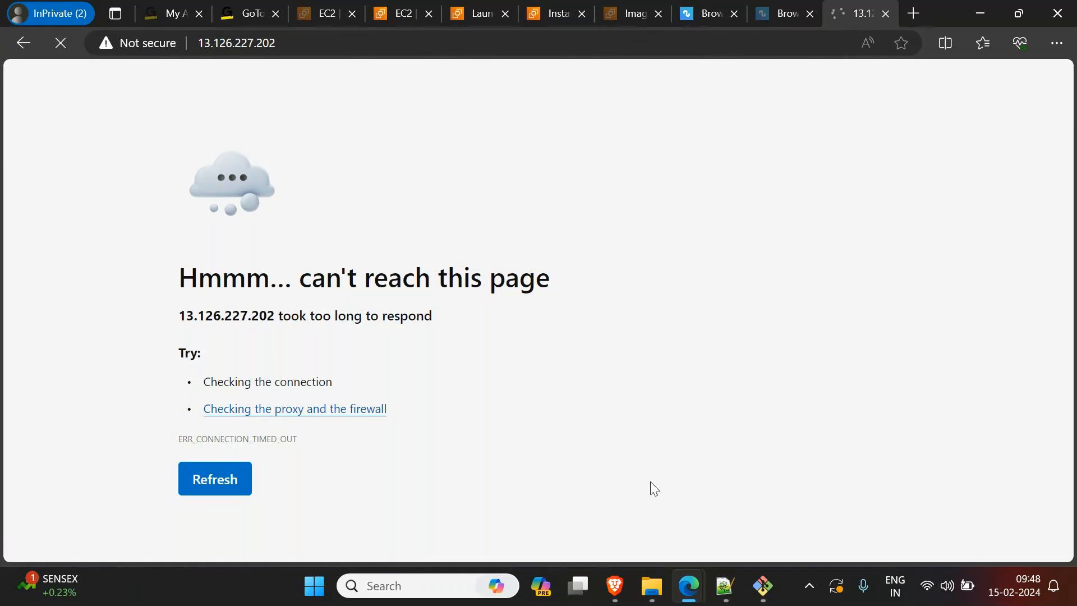
mouse_move(689, 586)
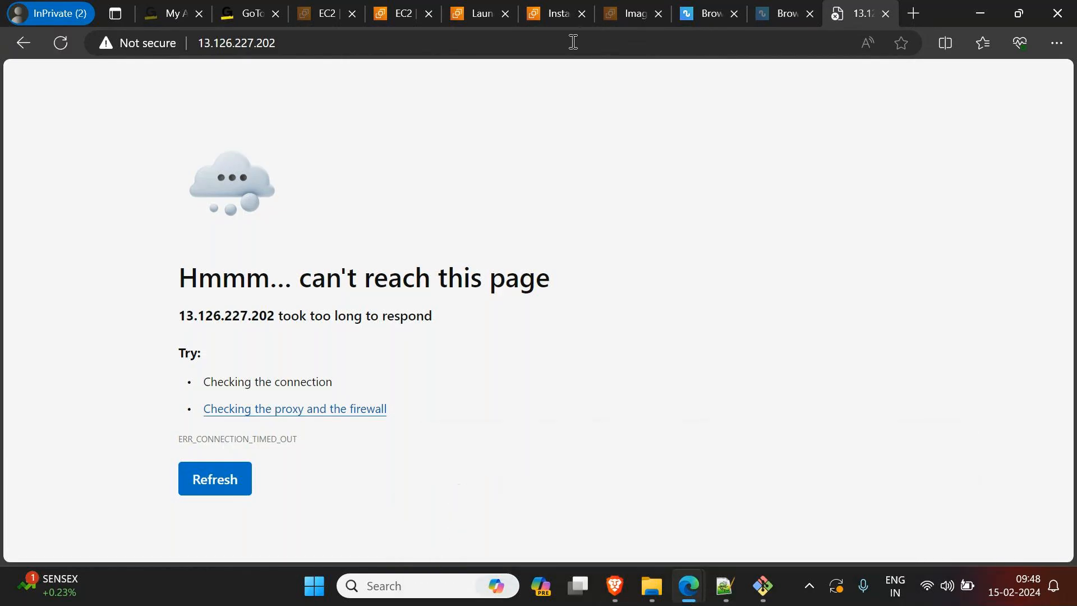
left_click(398, 41)
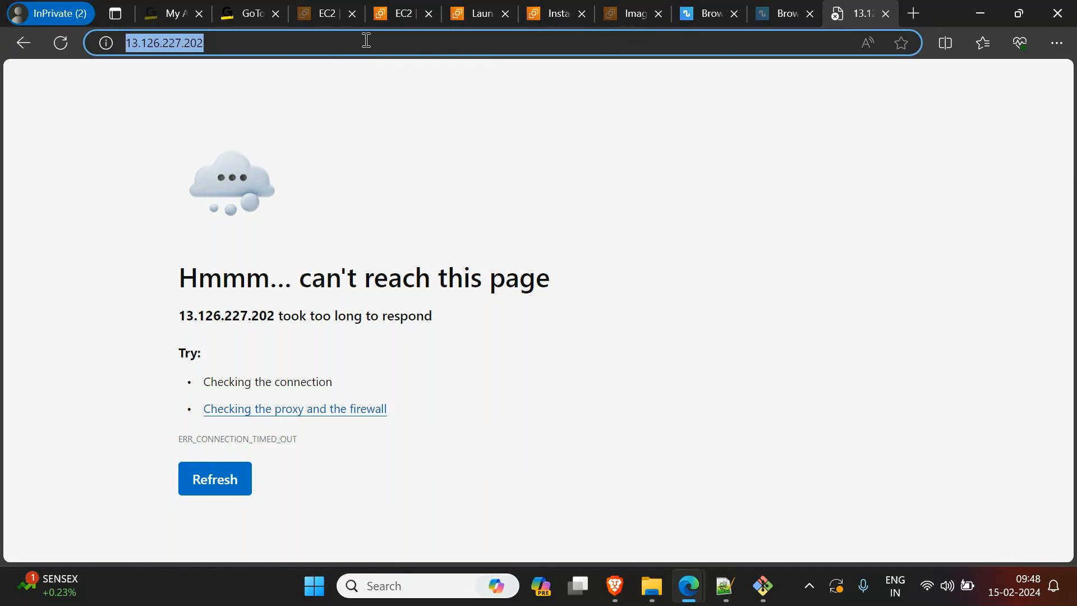
key("Return")
Step: Return to the AmazonApp instance and open its security group AmazonApp2-SG from the security details
left_click(480, 7)
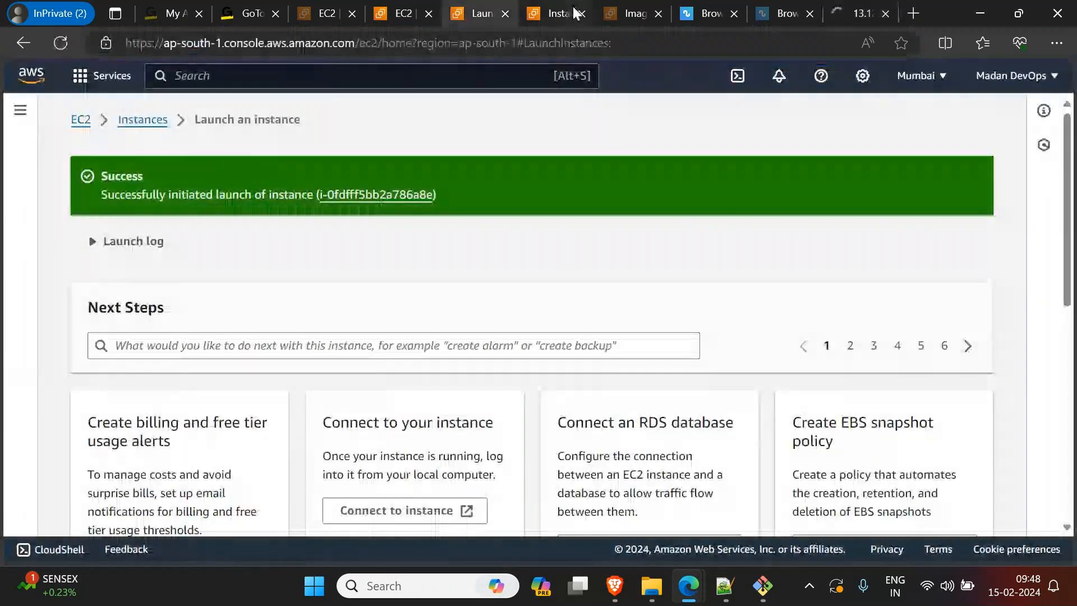
left_click(554, 15)
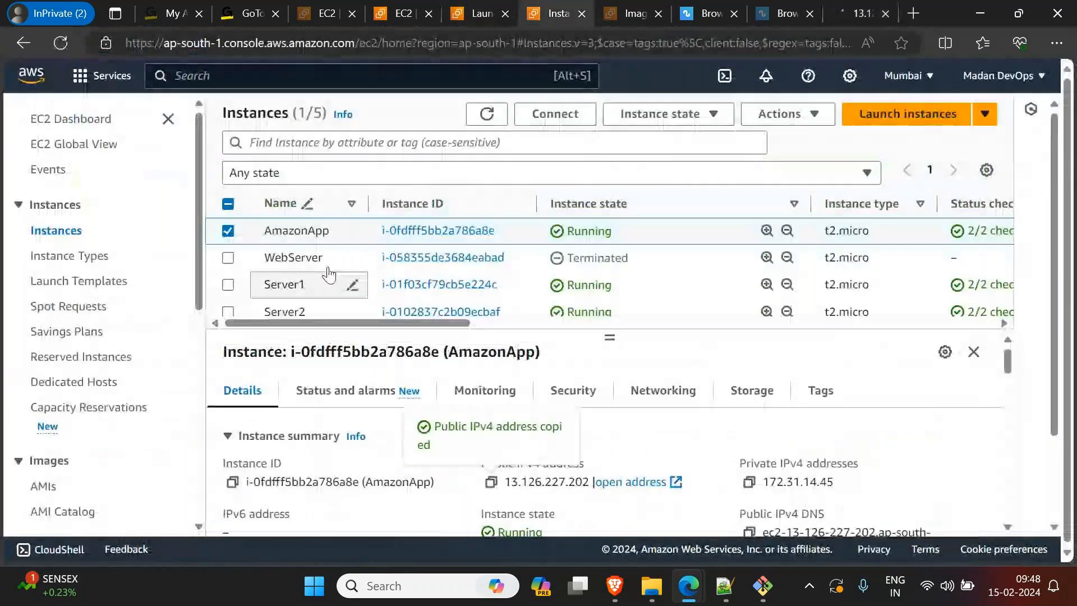
left_click(590, 393)
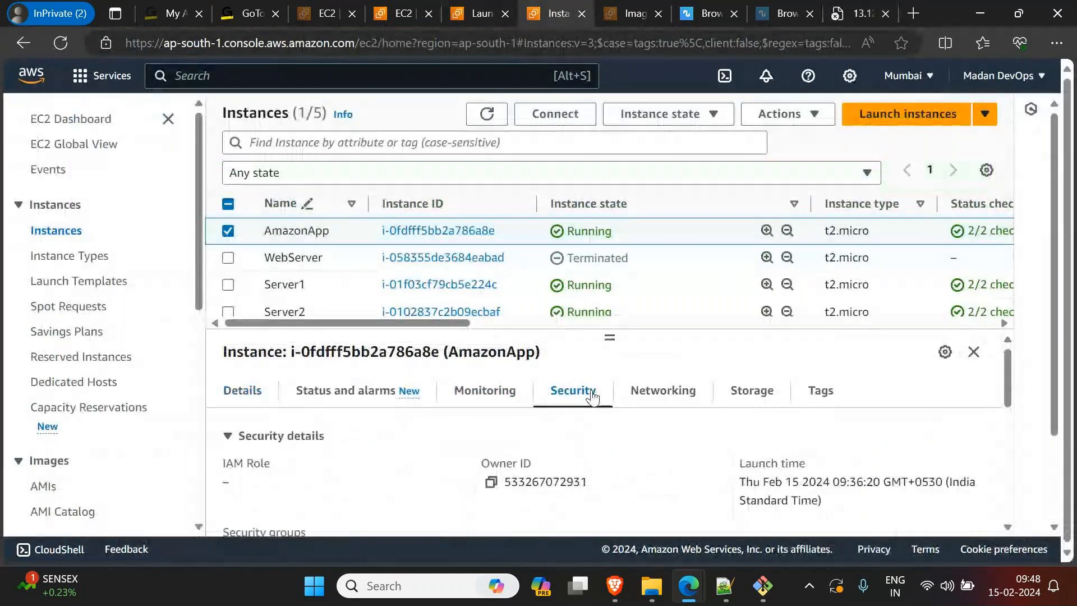
scroll(593, 397, "down", 1)
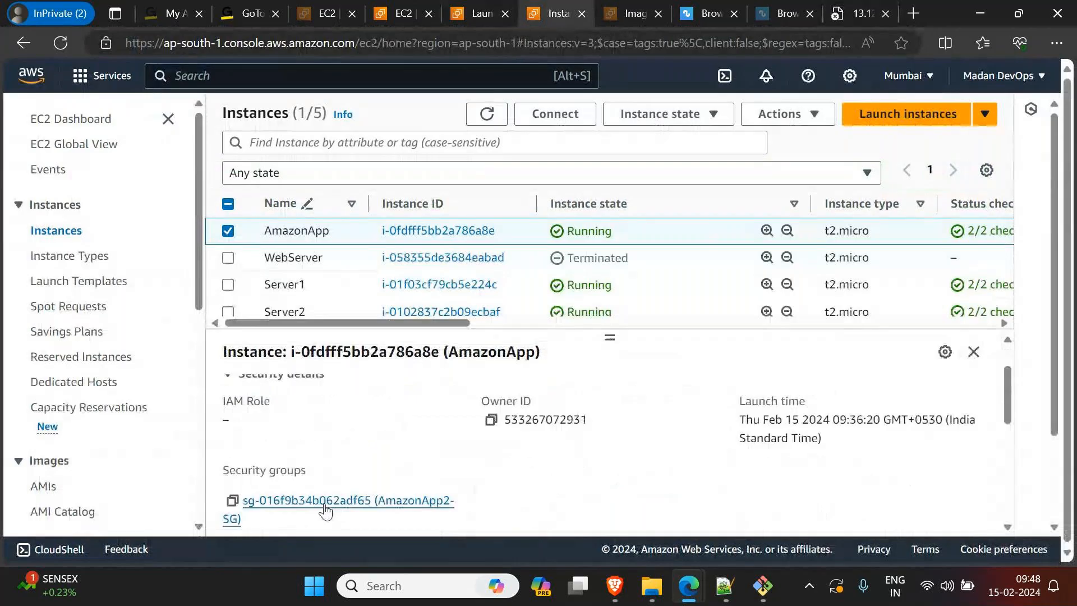
left_click(342, 505)
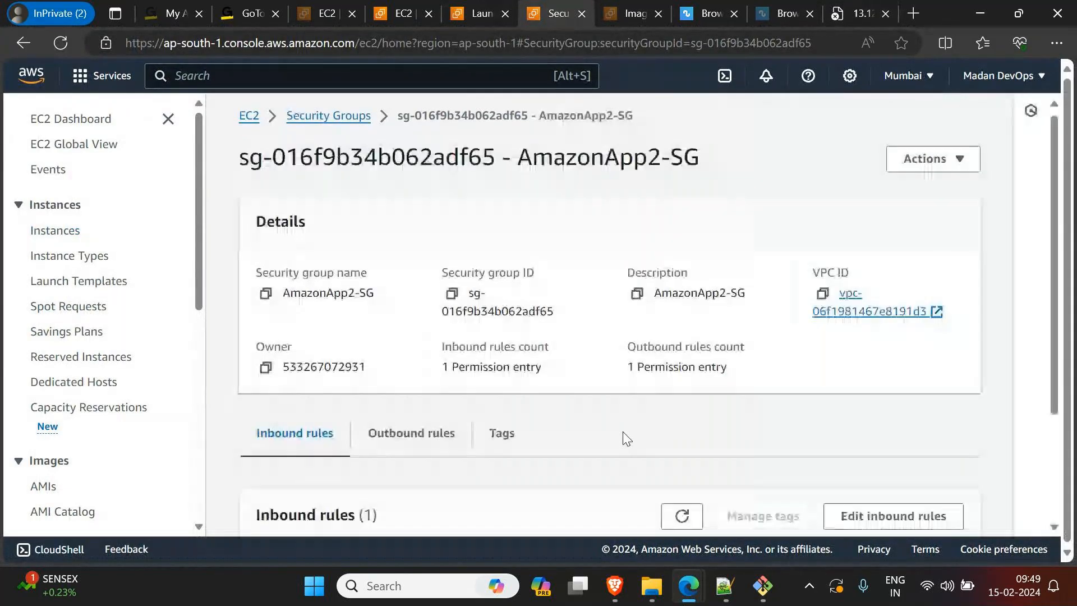
Step: Check the type, protocol and port range of the security group's inbound rules, and look briefly at the server terminal
scroll(627, 439, "down", 2)
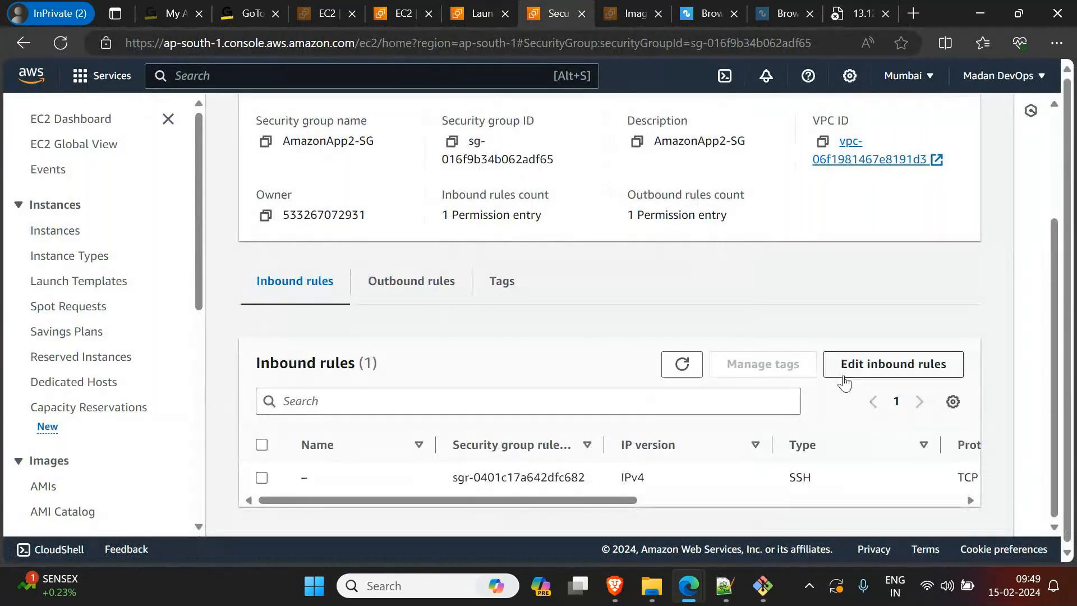
left_click_drag(631, 505, 716, 500)
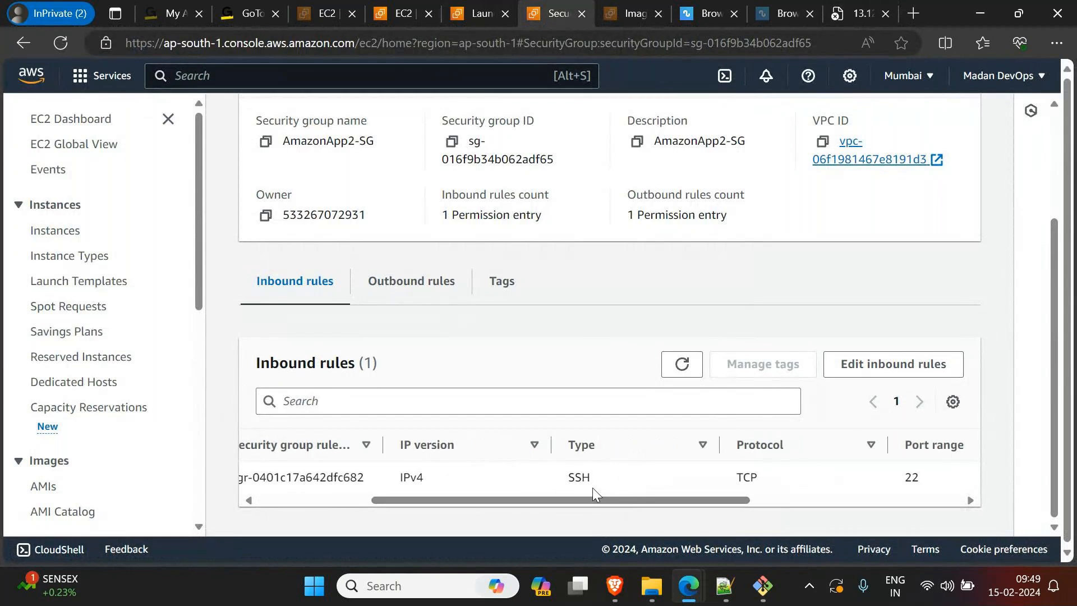
mouse_move(743, 586)
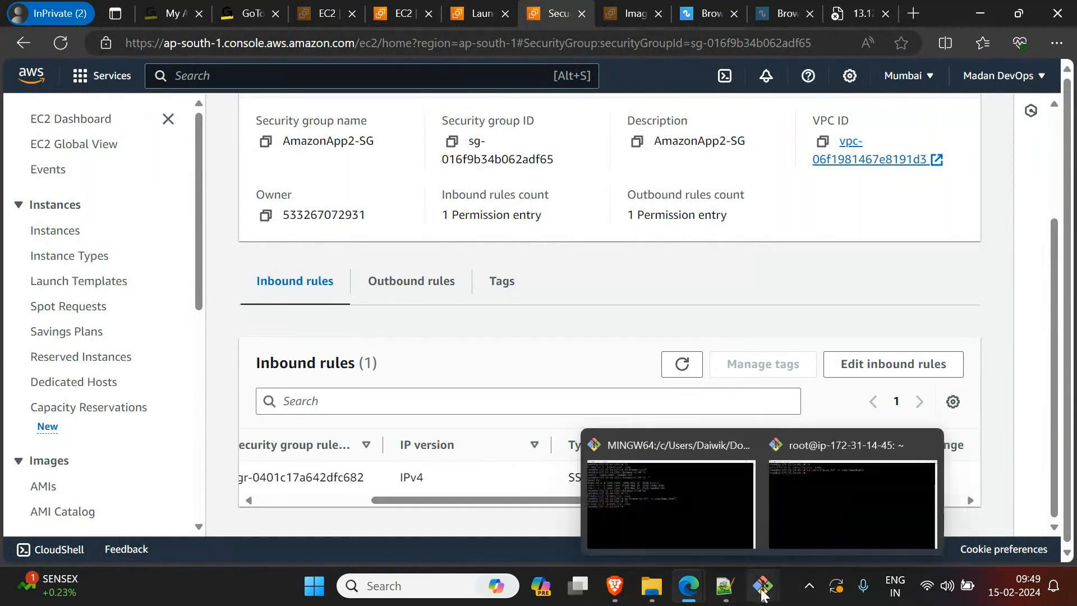
left_click(816, 499)
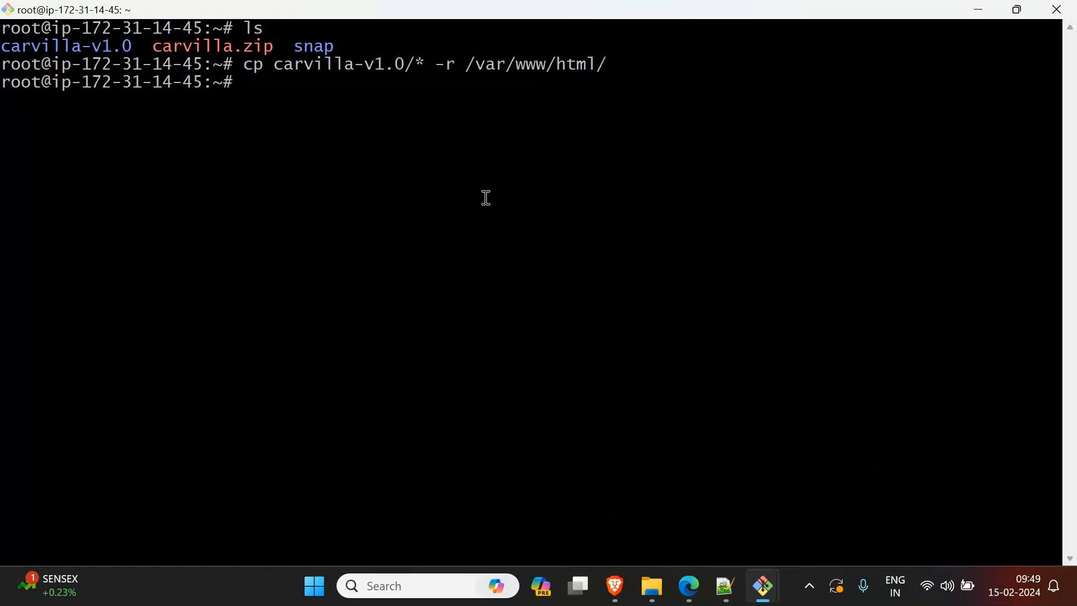
left_click(977, 14)
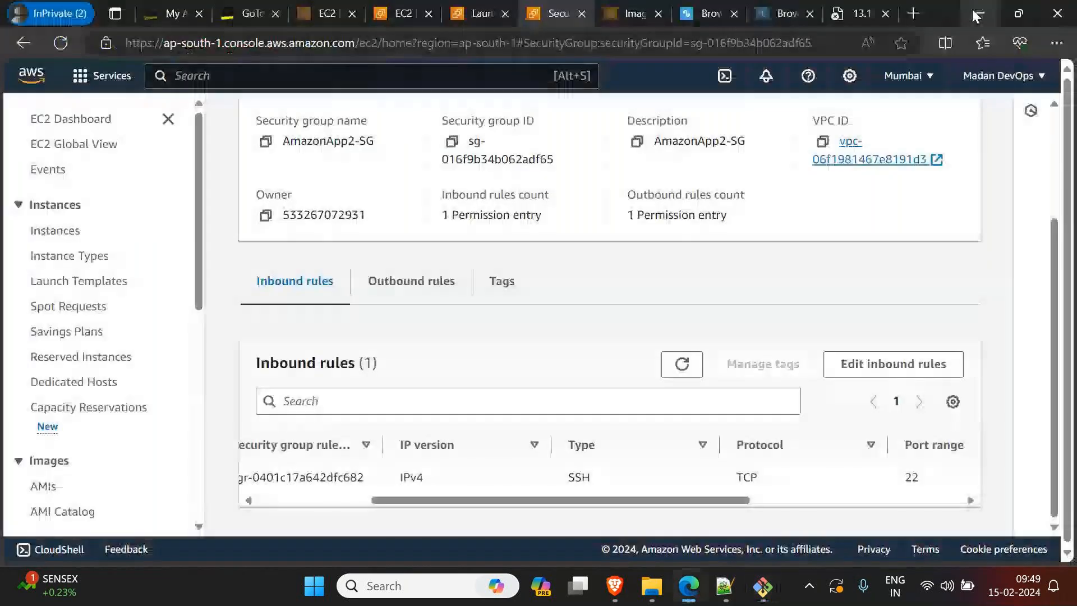
Step: Add an inbound HTTP rule on port 80 with source 0.0.0.0/0 to AmazonApp2-SG and save the rules
left_click(880, 368)
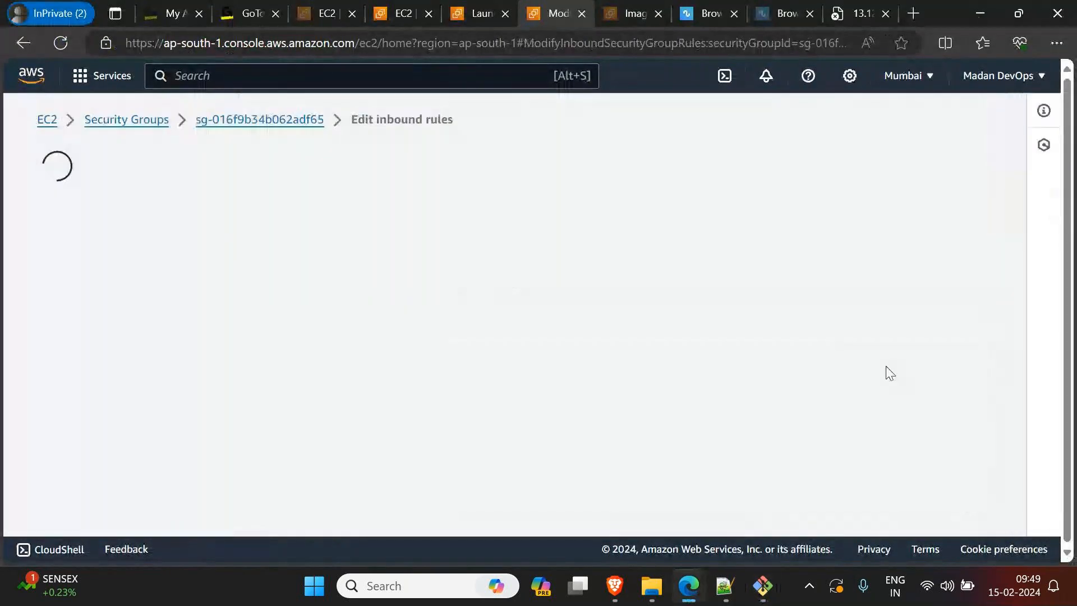
left_click(96, 436)
left_click(298, 452)
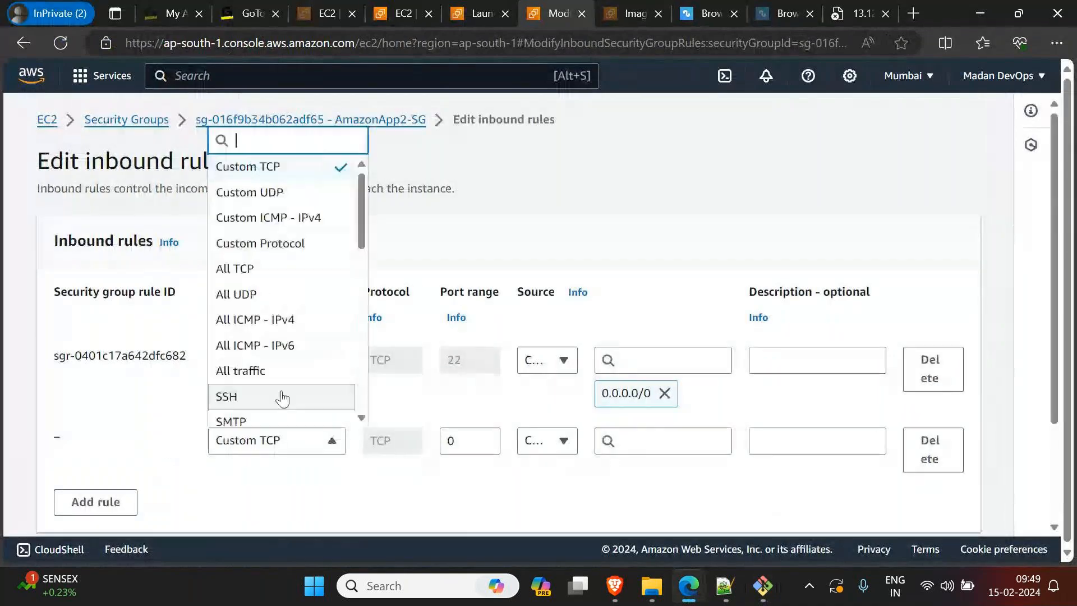
scroll(283, 396, "down", 3)
left_click(280, 396)
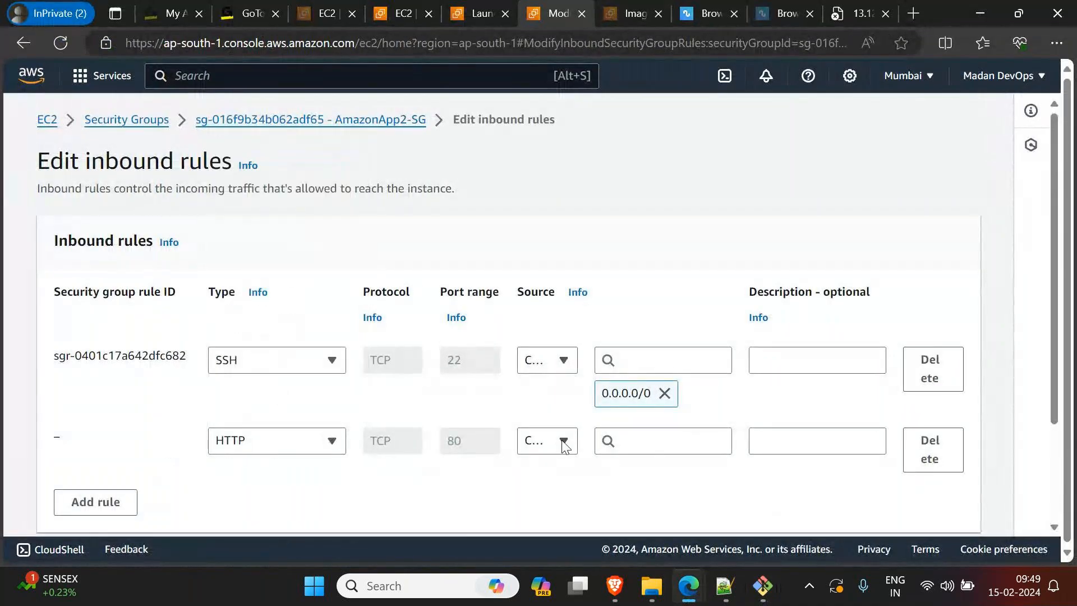
left_click(536, 446)
left_click(541, 363)
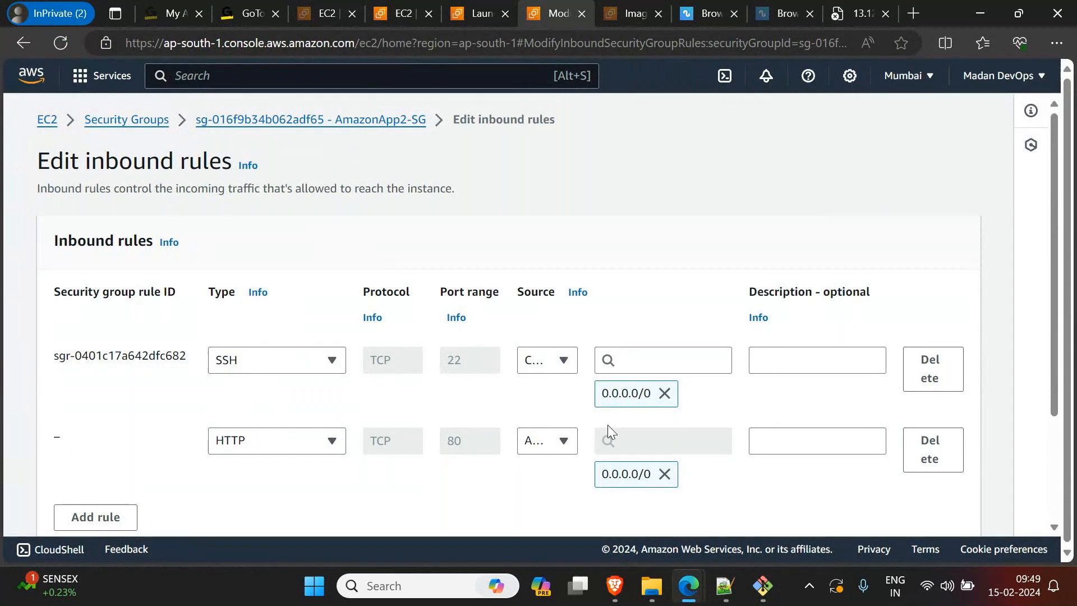
scroll(550, 413, "down", 2)
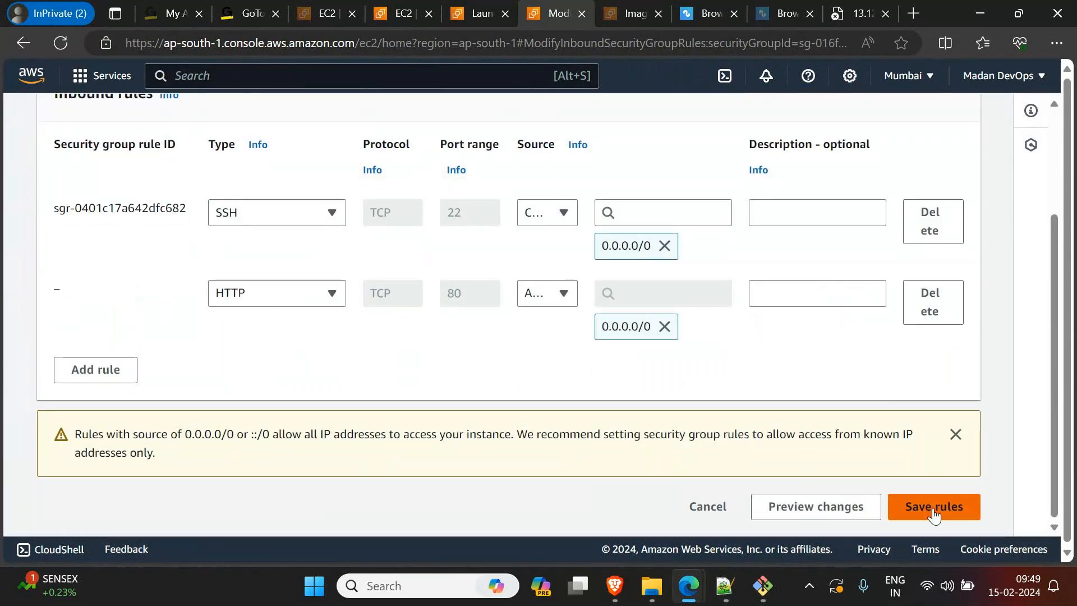
left_click(934, 506)
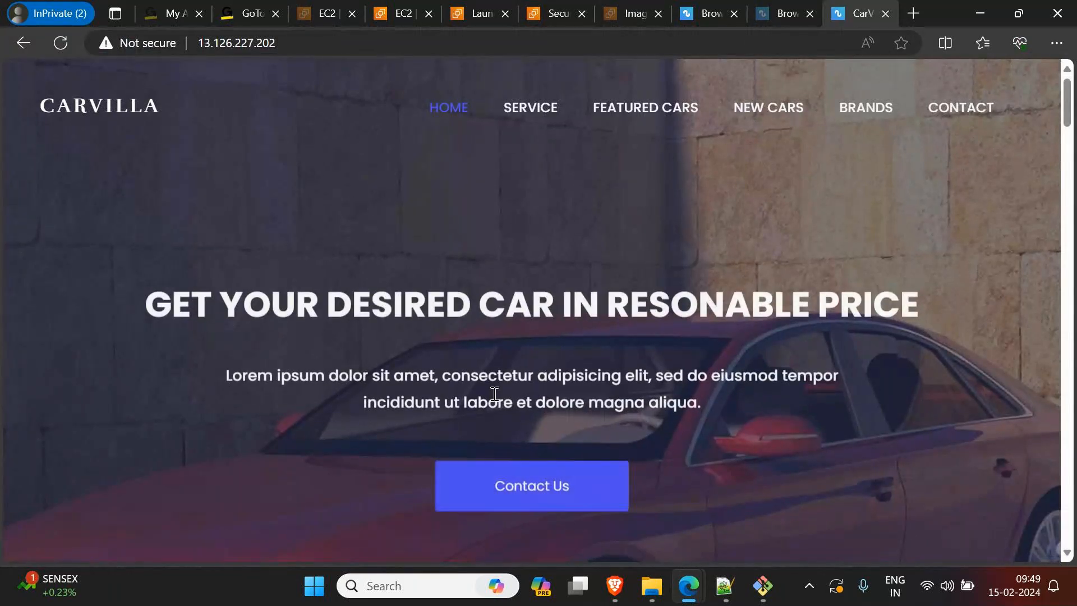
Step: Look through the Carvilla site at 13.126.227.202, consult the web application notes in Notepad++ and return to the page's upper part
scroll(752, 415, "down", 10)
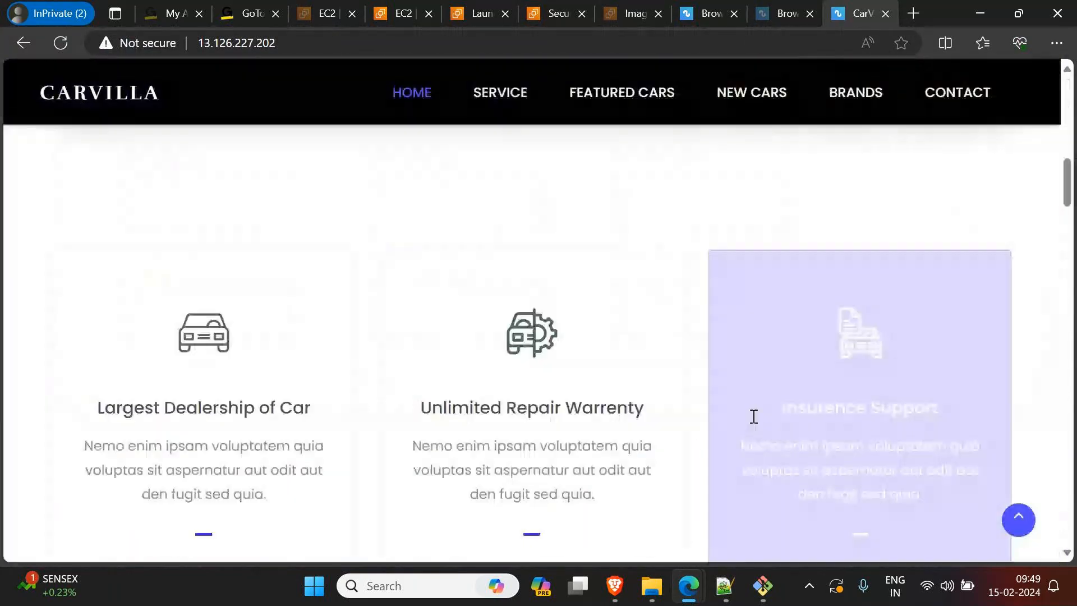
scroll(752, 416, "down", 10)
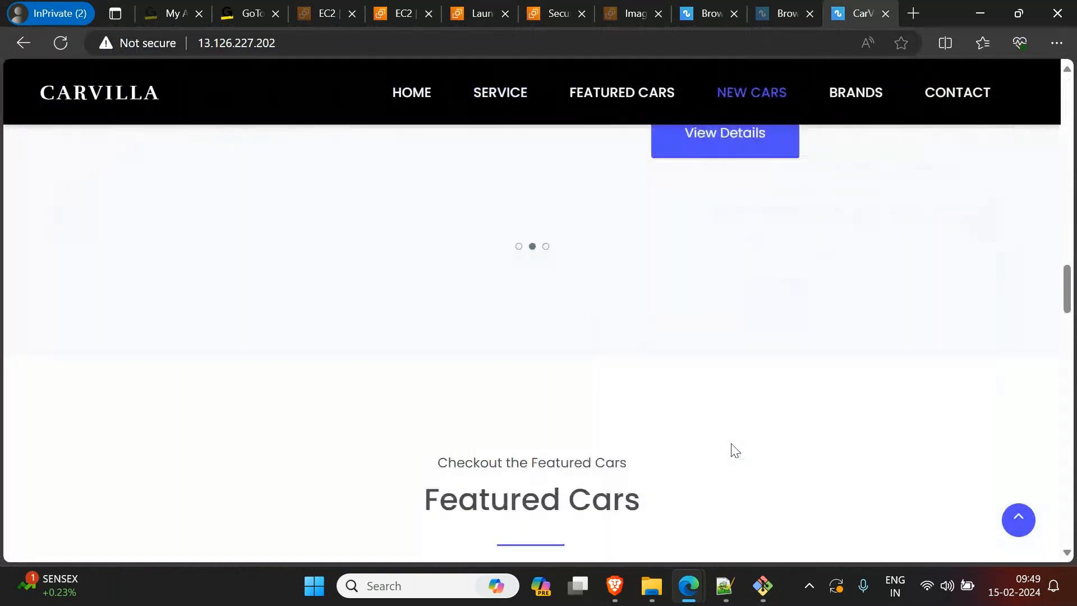
left_click(725, 586)
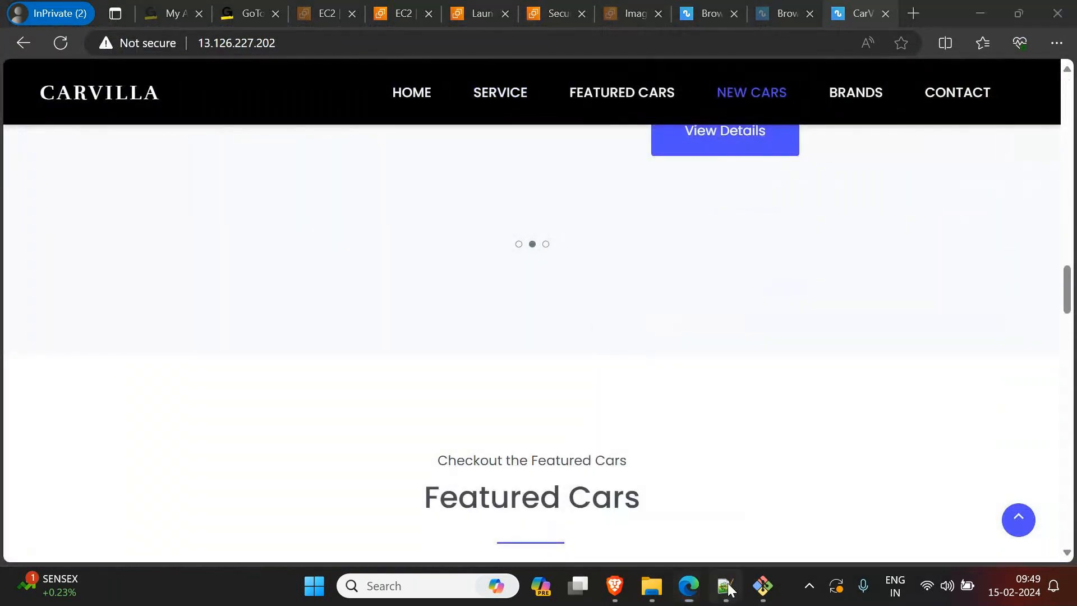
left_click(808, 418)
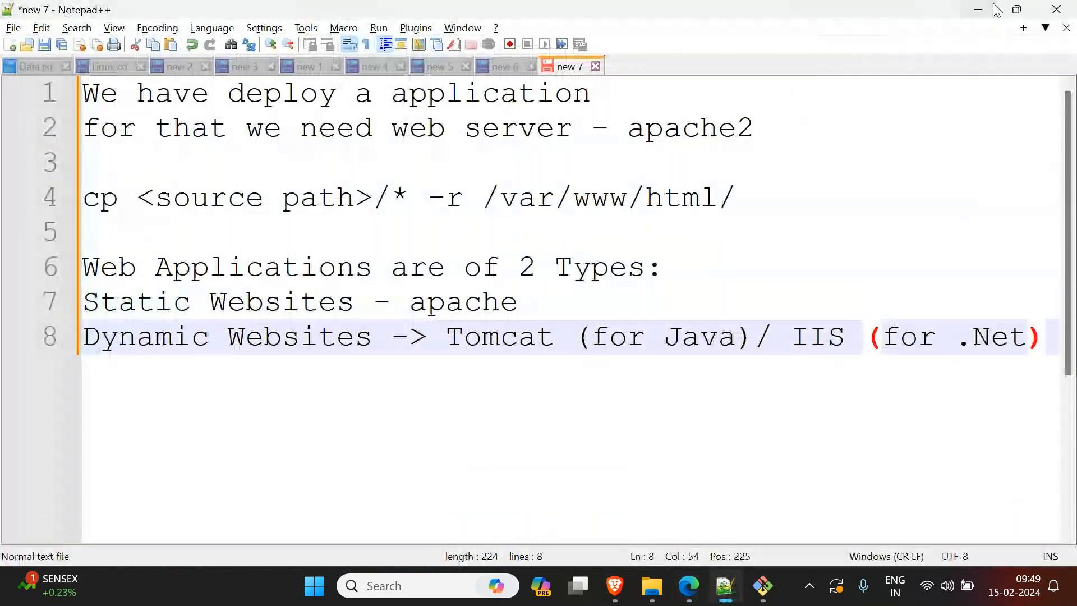
key("alt+Tab")
scroll(640, 328, "up", 10)
scroll(634, 334, "up", 8)
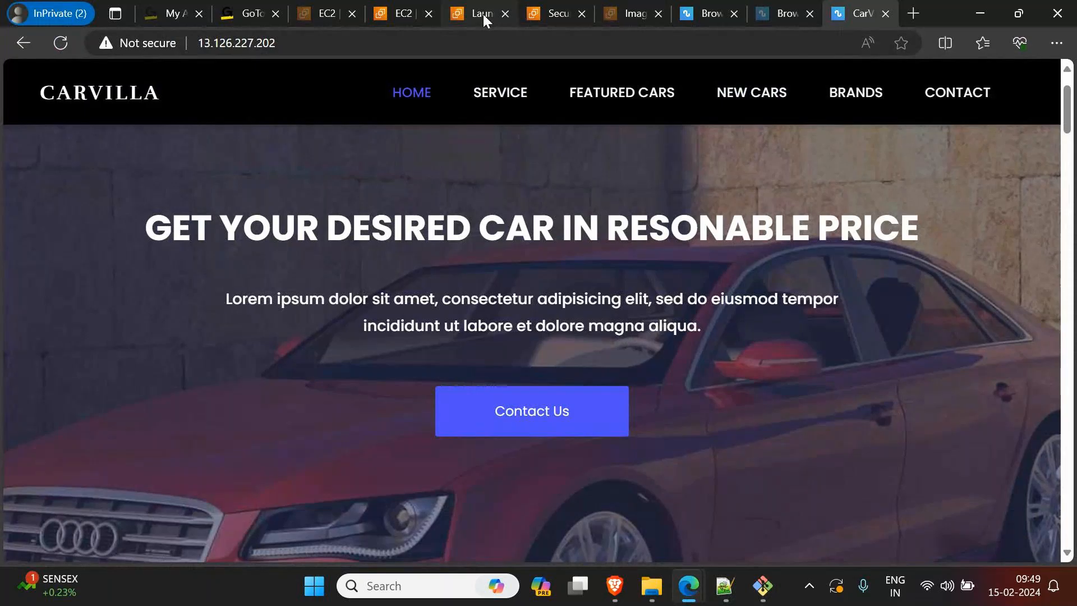
Step: Close the browser tab with the EC2 images page
left_click(618, 17)
left_click(658, 14)
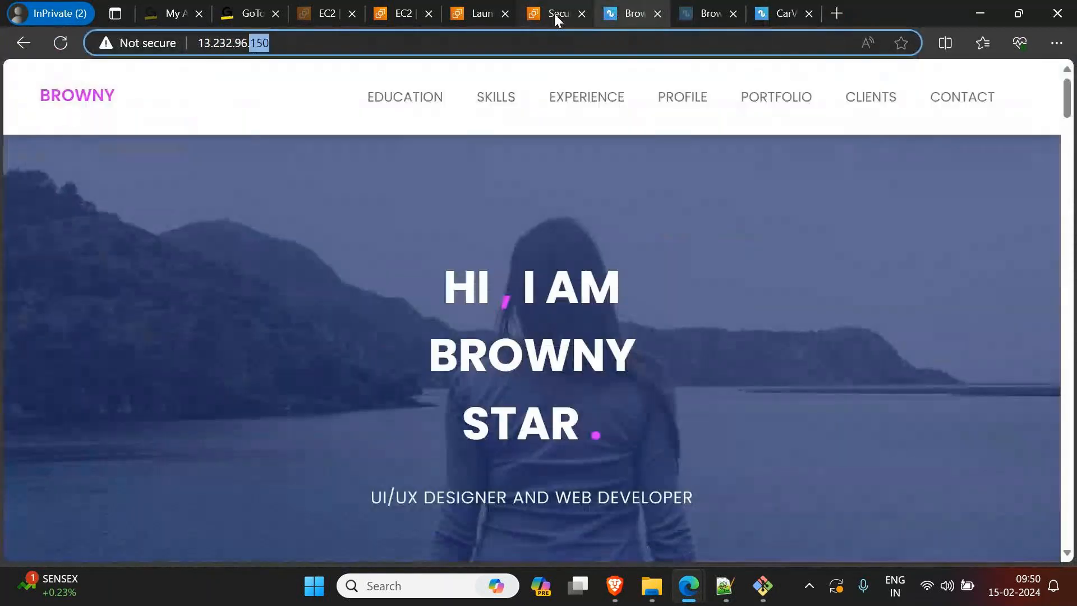
Step: Open the EC2 Instances list in the security group's tab and close the two Browny site tabs and the Carvilla tab
left_click(554, 14)
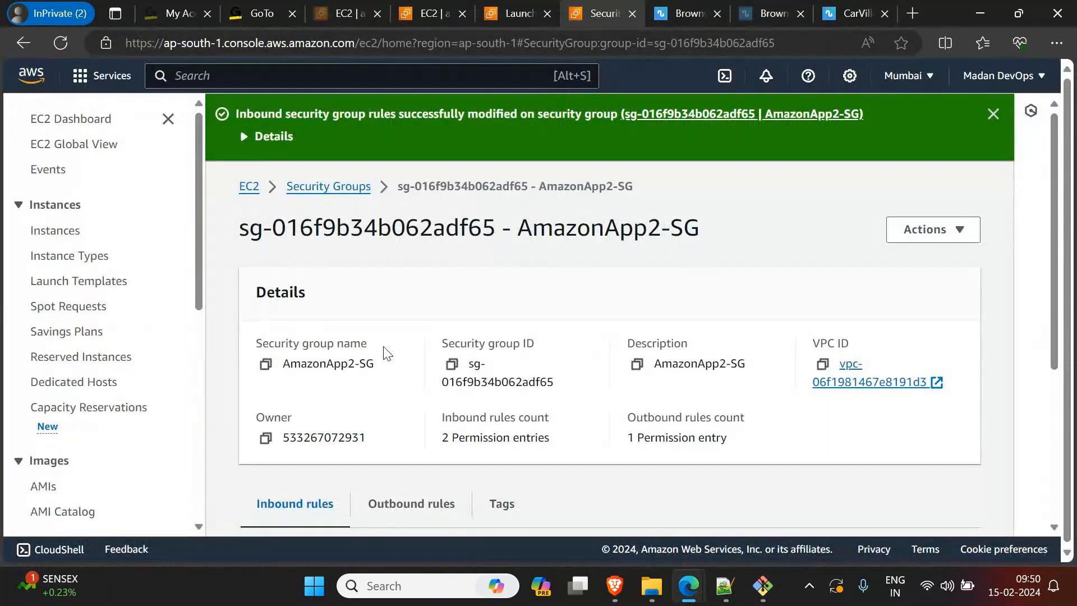
left_click(47, 240)
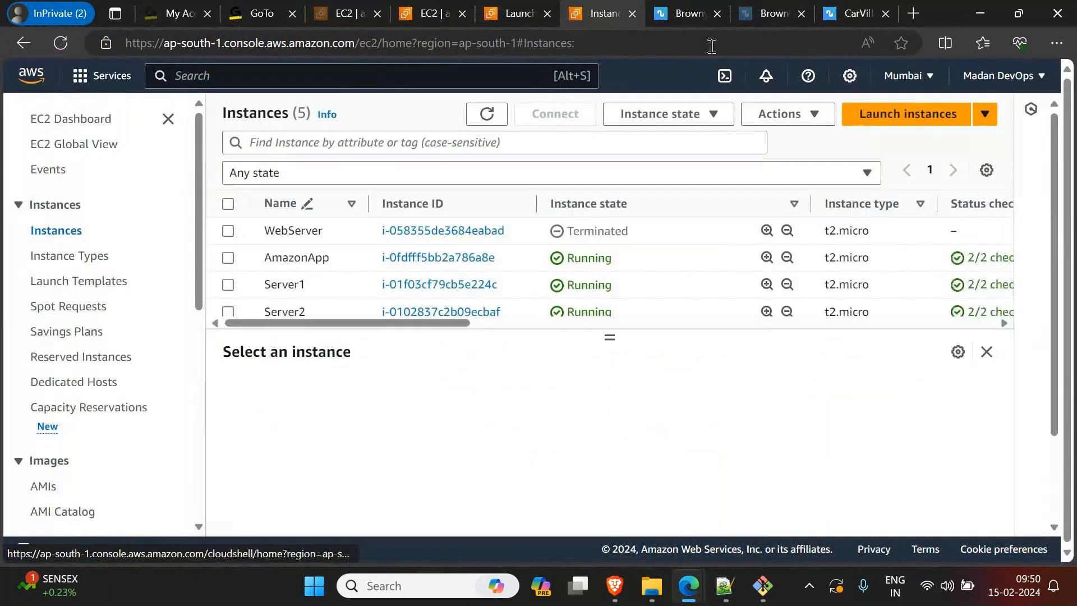
left_click(717, 13)
left_click(717, 13)
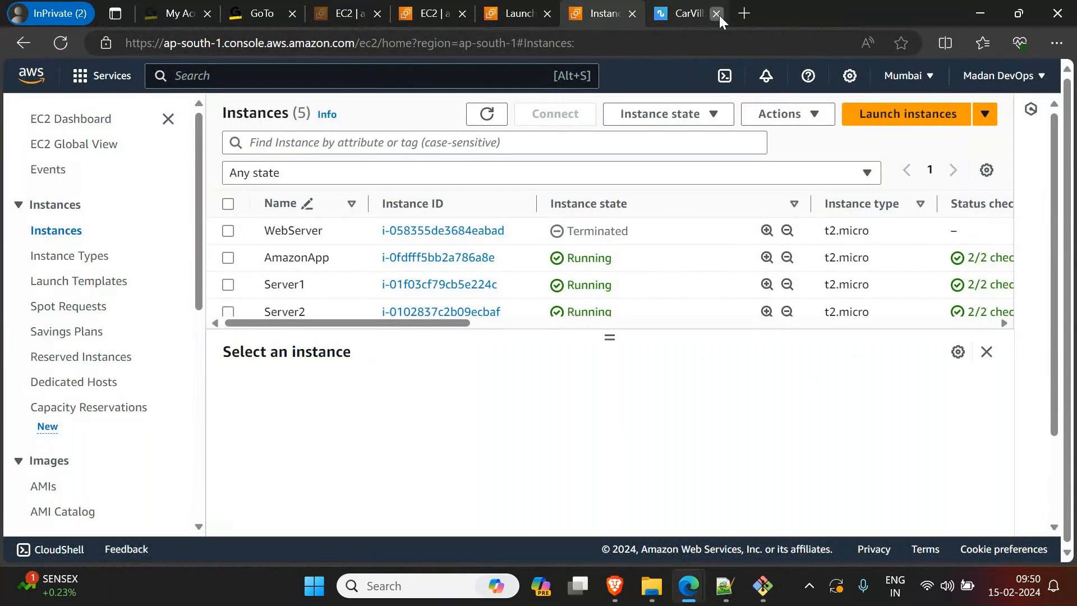
left_click(717, 13)
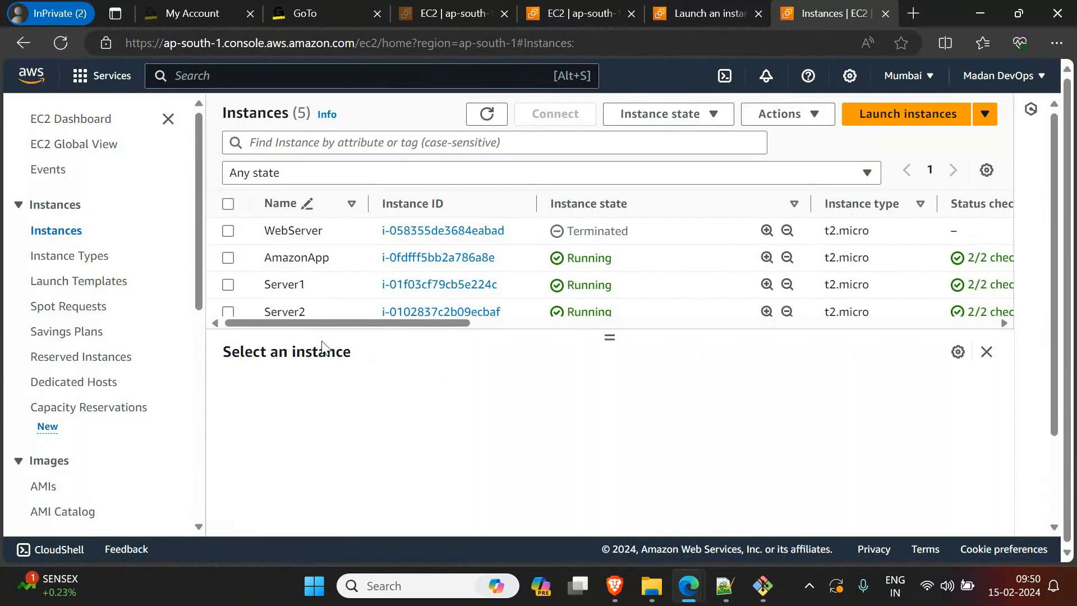
Step: Start creating an image from the AmazonApp instance and name it CarVilleAppImage
left_click(340, 259)
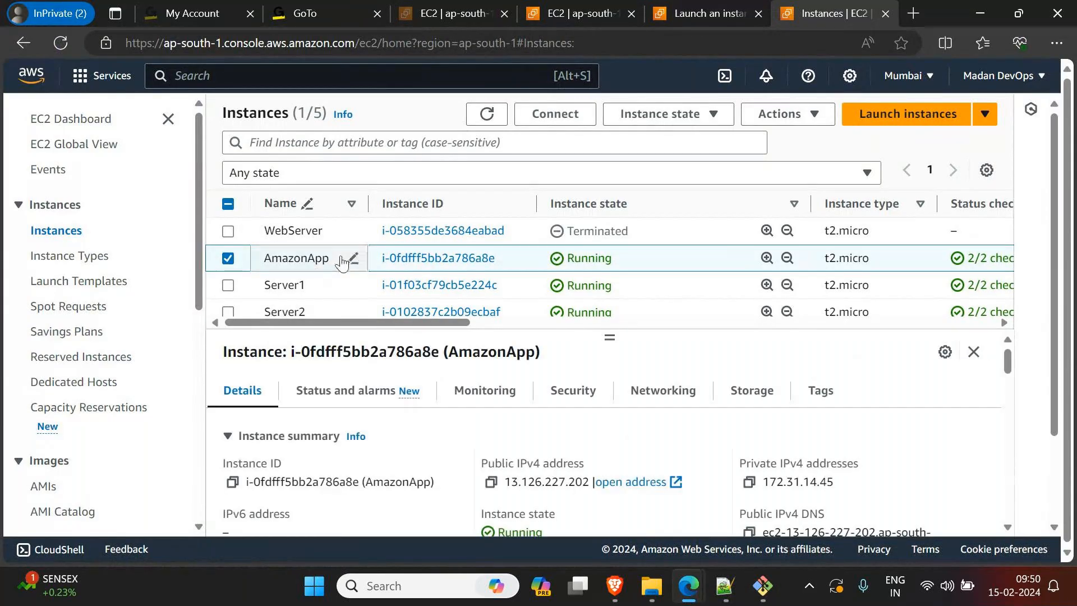
left_click(811, 115)
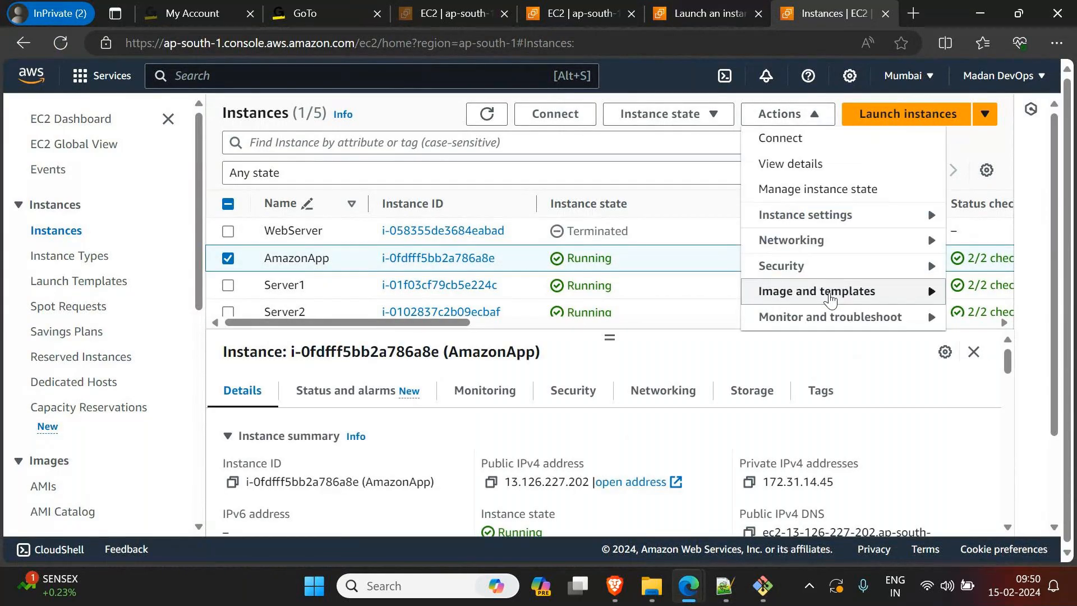
left_click(911, 295)
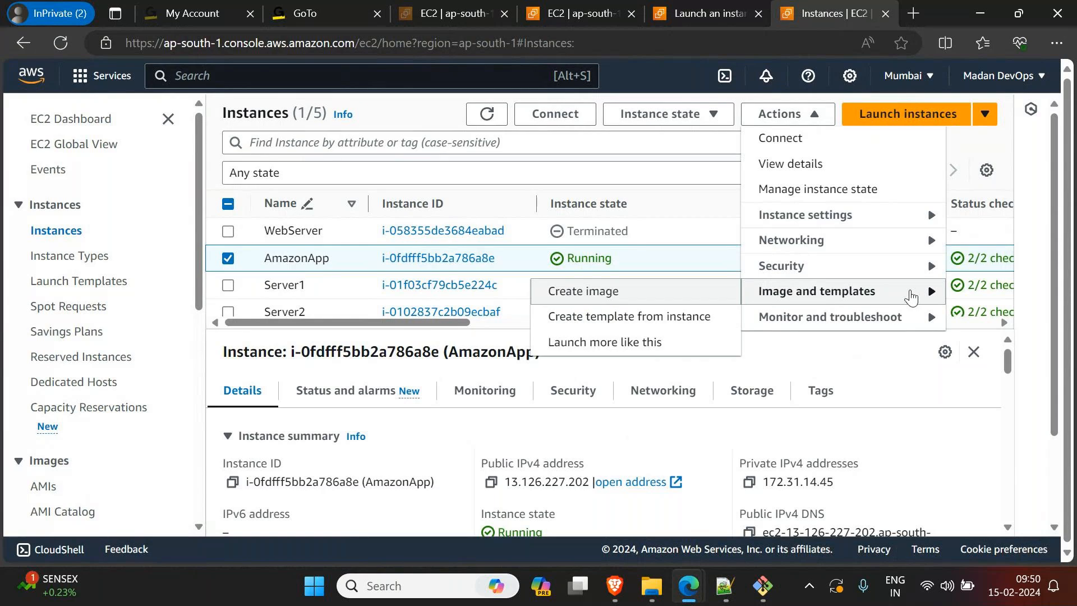
left_click(605, 297)
left_click(238, 318)
type("CarVii")
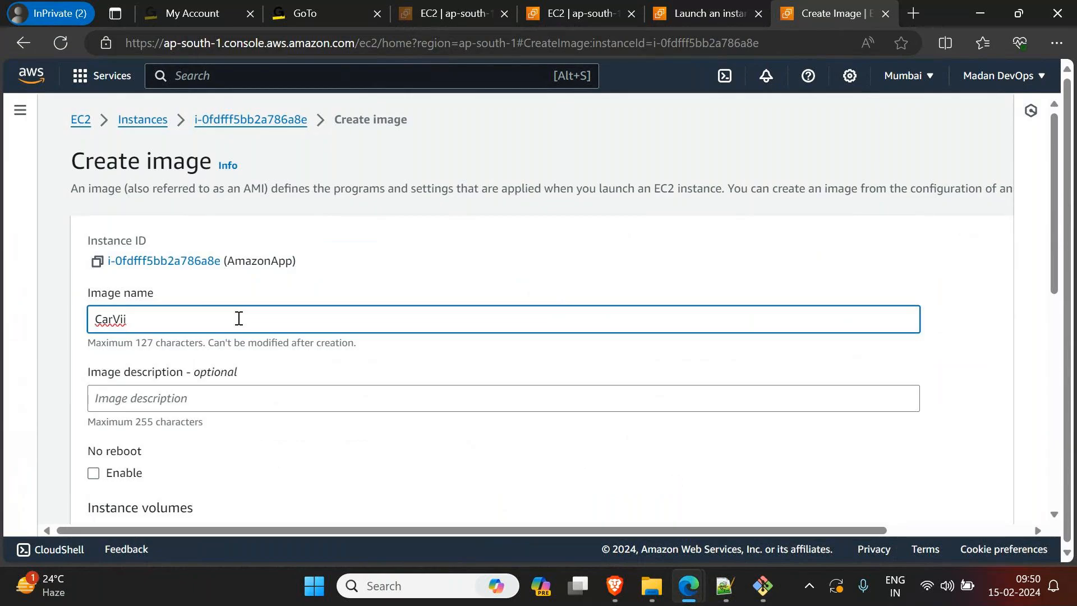
key("BackSpace")
type("lleAppImage")
Step: Copy the image name into the description, spacing it as "CarVille App Image", and review the instance volume settings
key("ctrl+a")
key("ctrl+c")
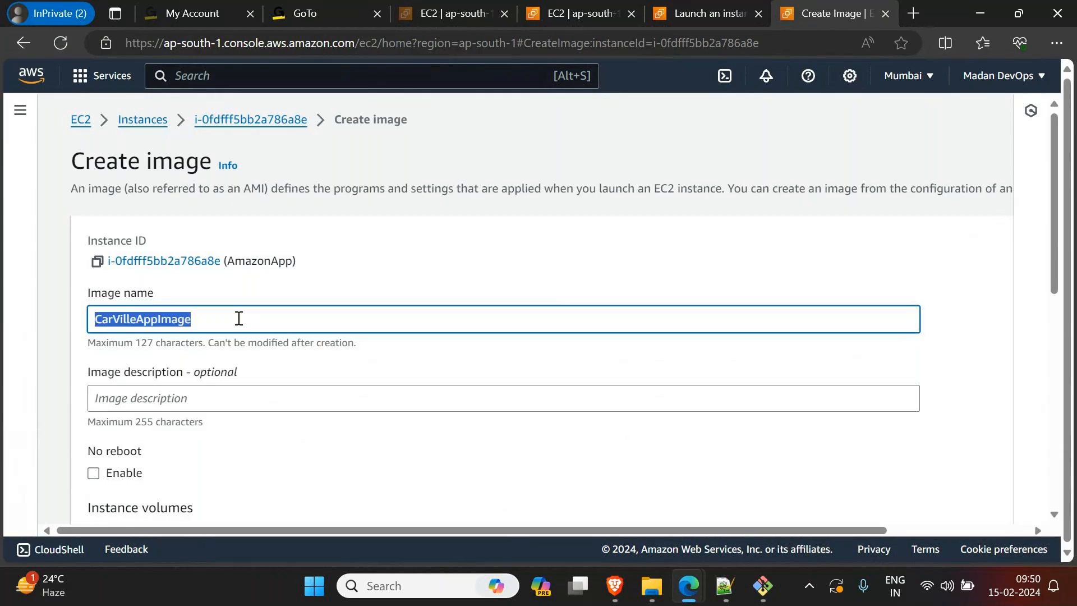
left_click(211, 405)
key("ctrl+v")
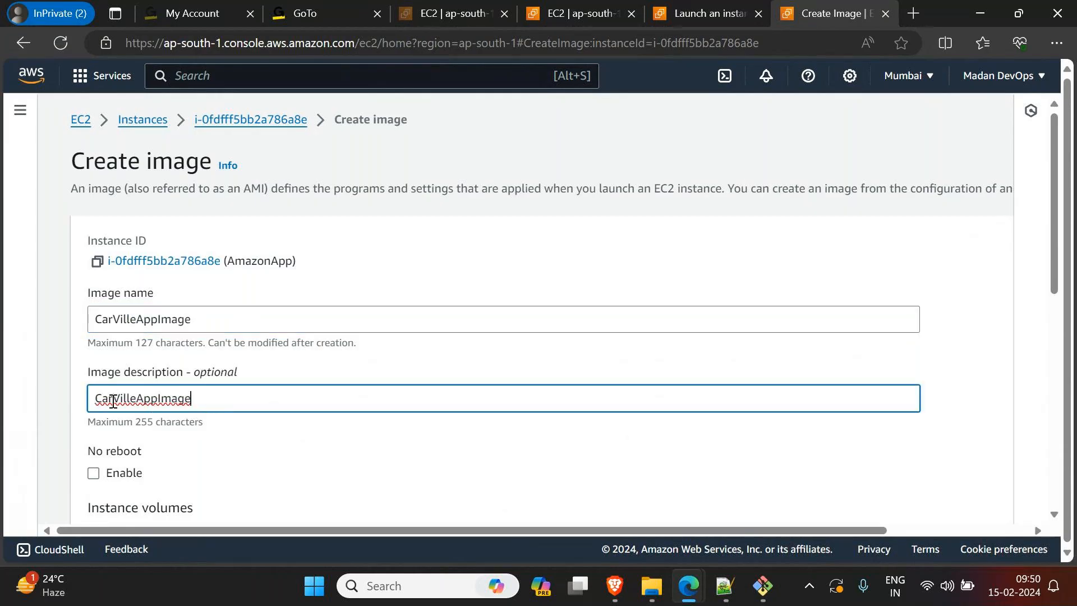
key("Left")
key("Left")
key("Left")
key("Left")
key("Left")
key("Left")
key("Left")
key("Left")
key("Right")
key("Right")
key("Right")
scroll(379, 402, "down", 3)
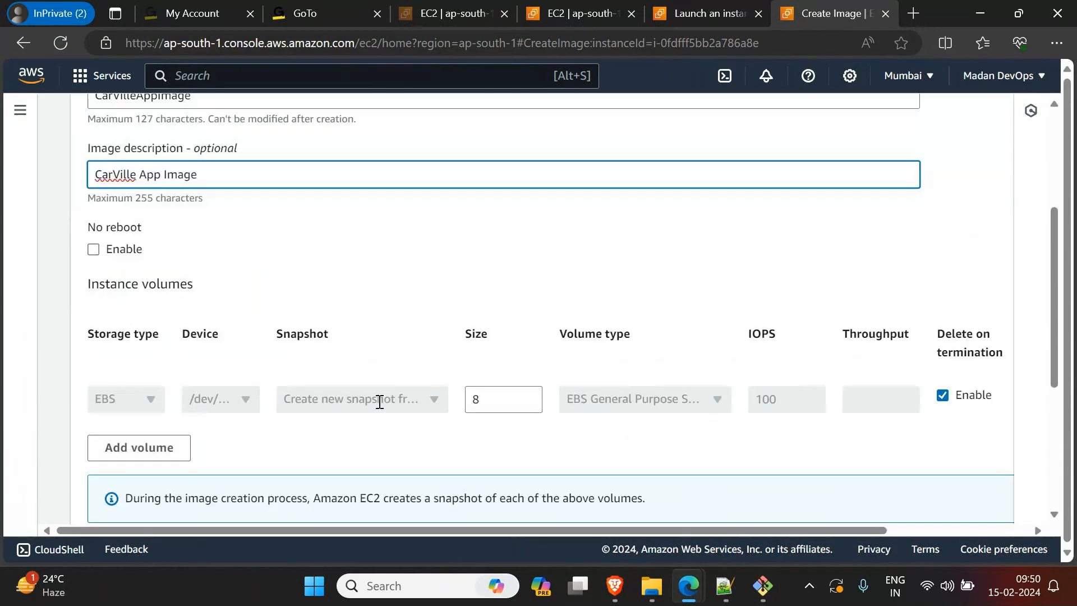
scroll(379, 402, "down", 1)
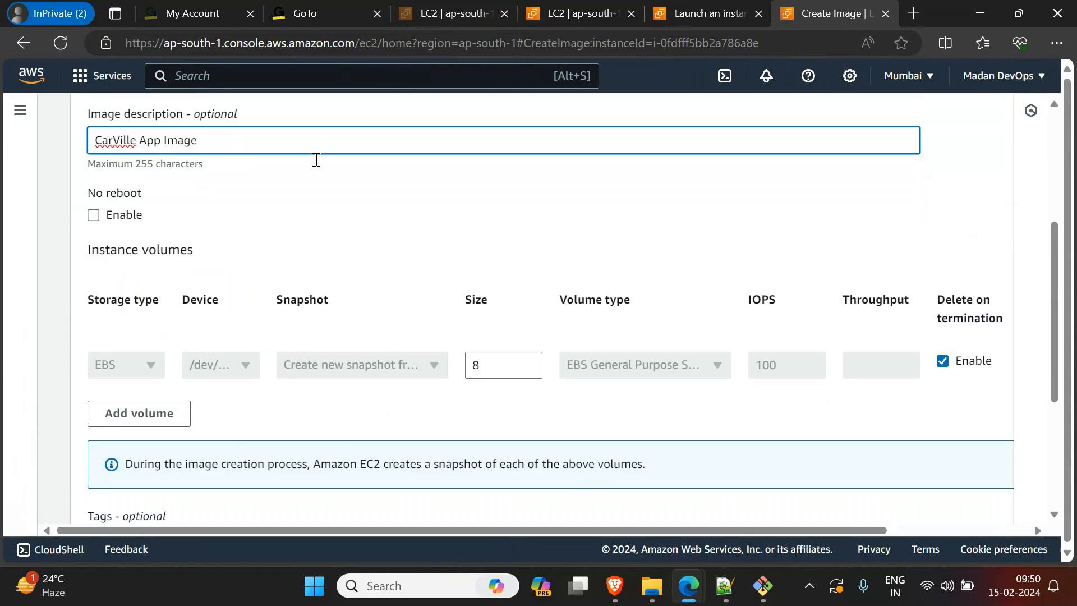
Step: Add a tag with key Name and value CarVilleAppImage, and create the image
scroll(377, 464, "down", 3)
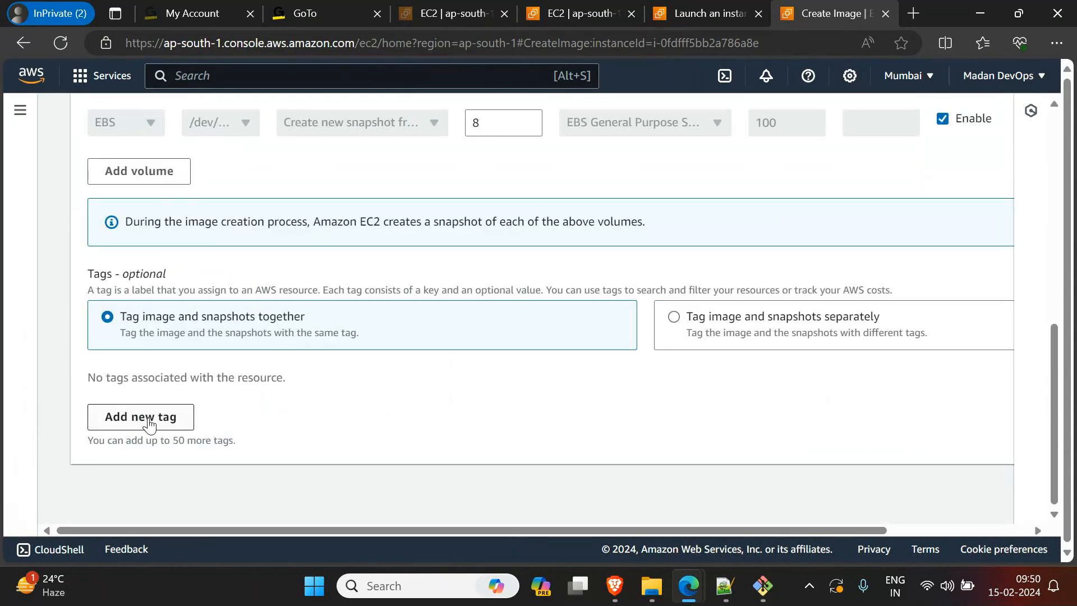
left_click(149, 426)
type("Name")
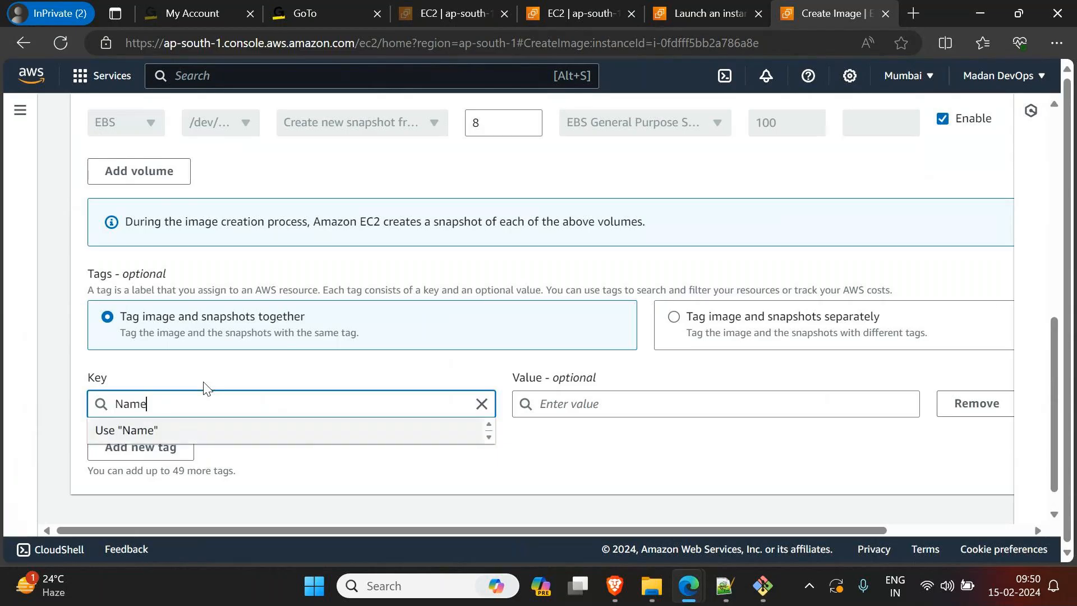
left_click(609, 404)
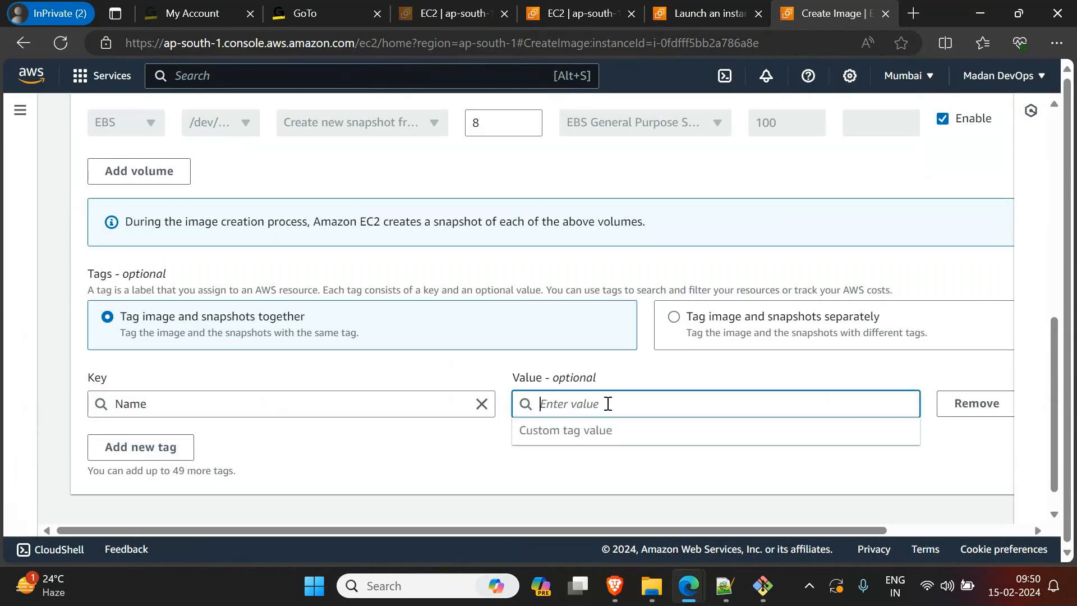
key("ctrl+v")
scroll(878, 530, "down", 1)
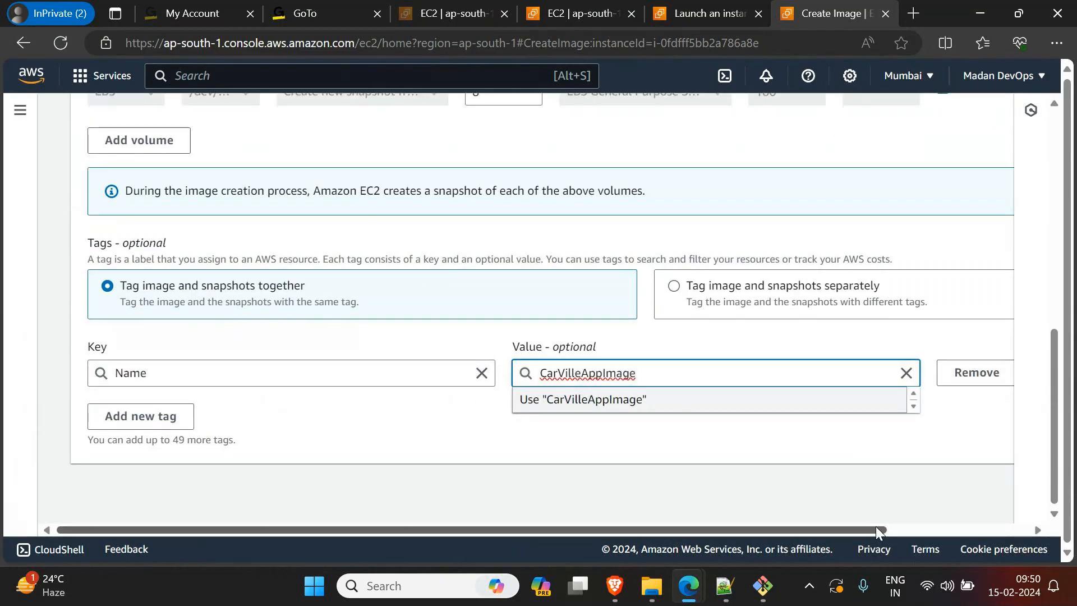
left_click_drag(870, 530, 814, 531)
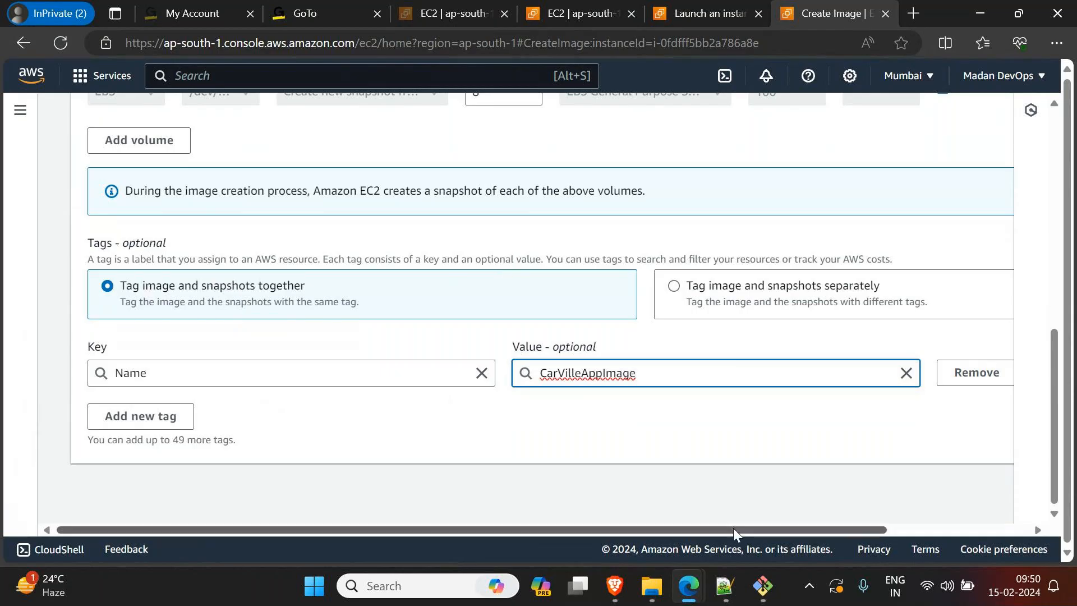
left_click_drag(733, 528, 966, 536)
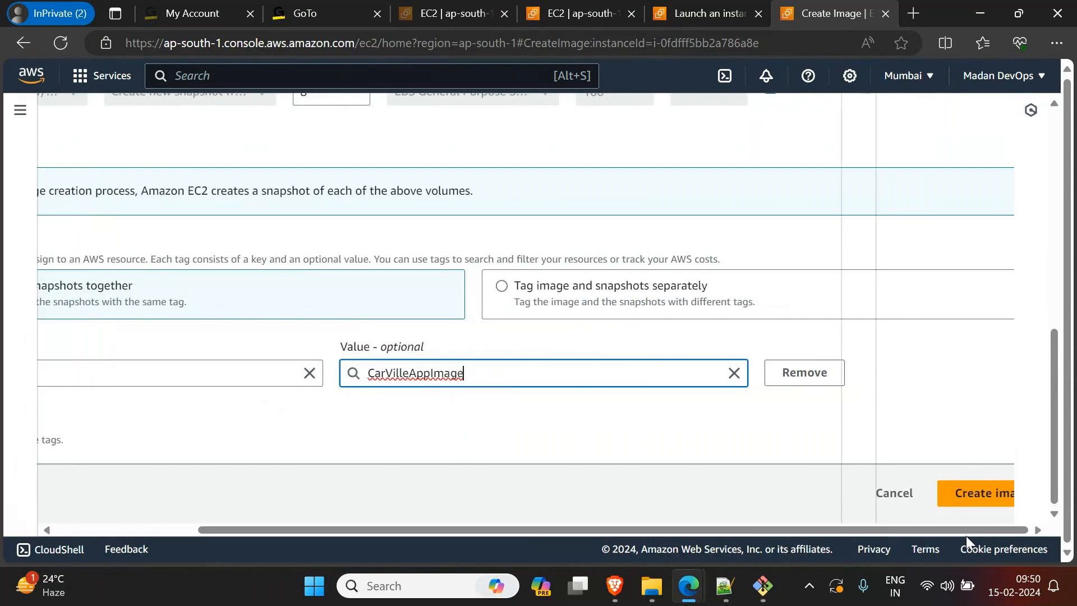
left_click(993, 498)
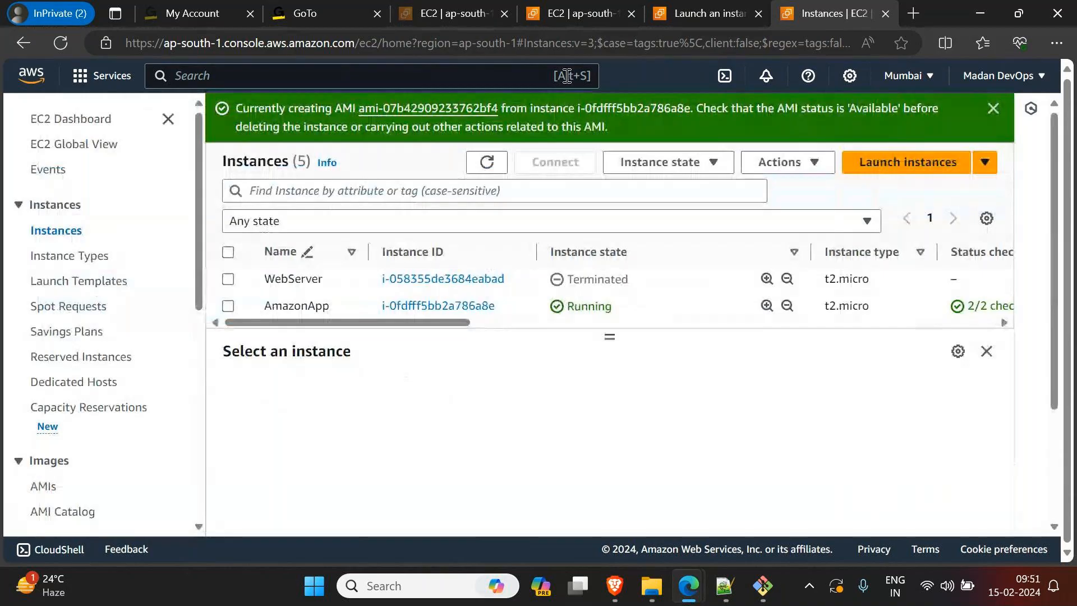
Step: Look at the AmazonApp server's root terminal and read the AMI notes in Notepad++ document new 5
scroll(79, 489, "down", 3)
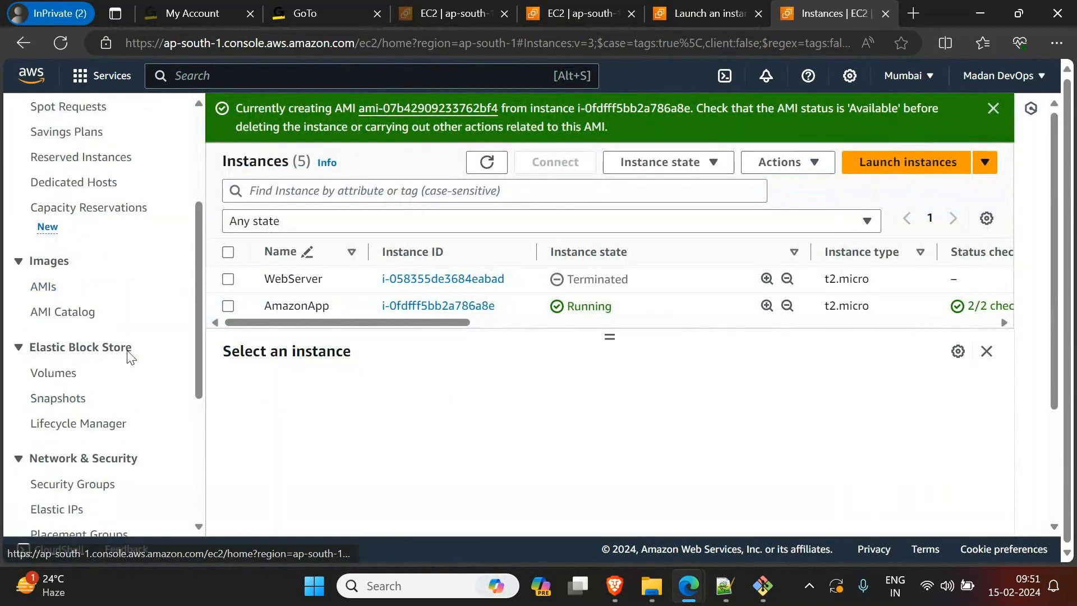
mouse_move(762, 592)
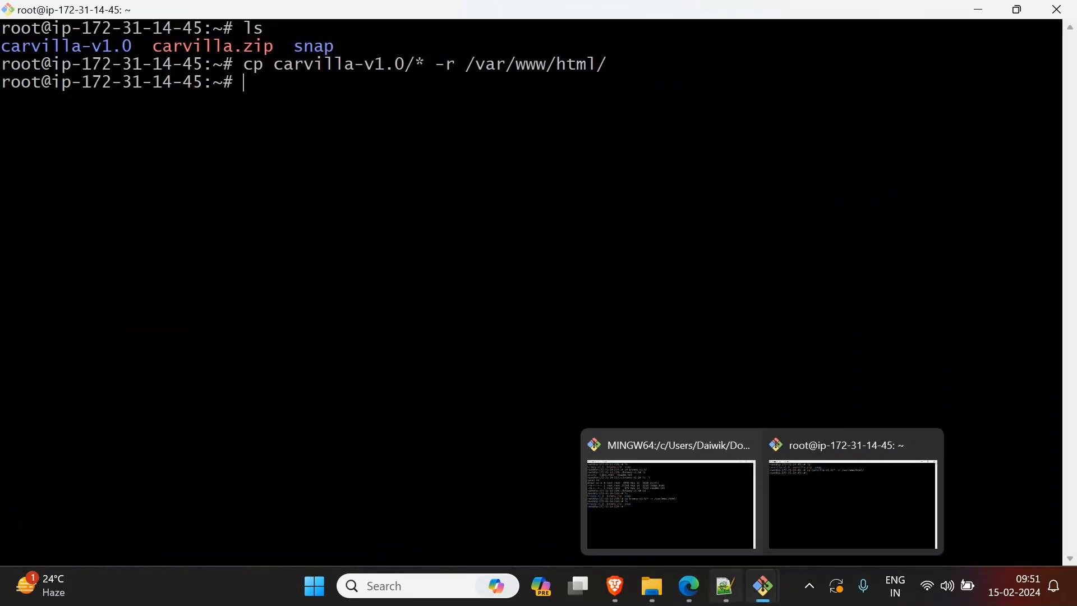
left_click(853, 494)
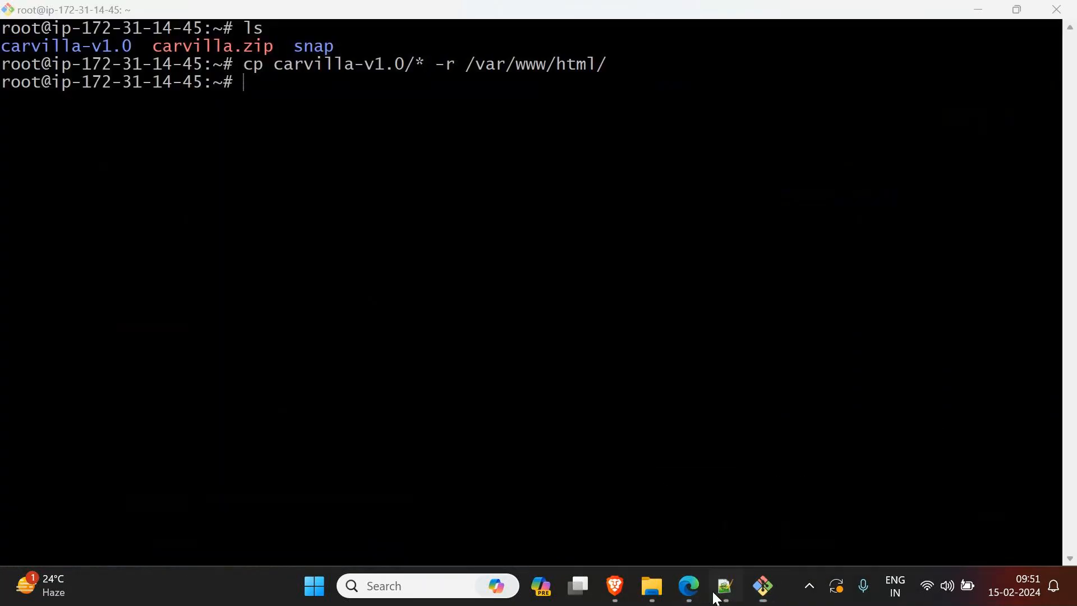
left_click(725, 586)
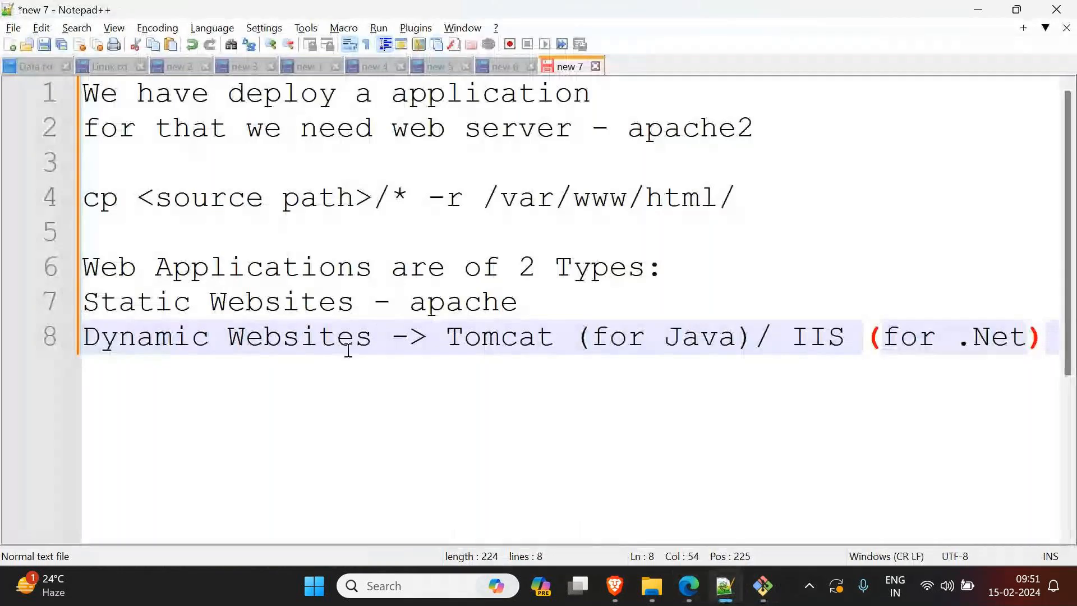
left_click(493, 67)
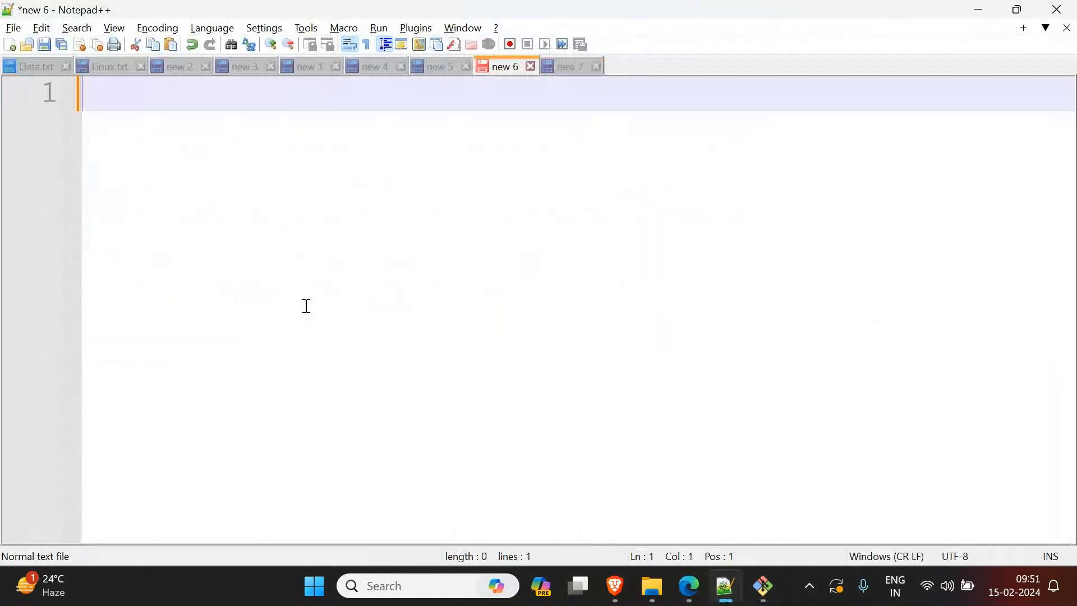
left_click(439, 66)
left_click(419, 248)
scroll(418, 264, "up", 3)
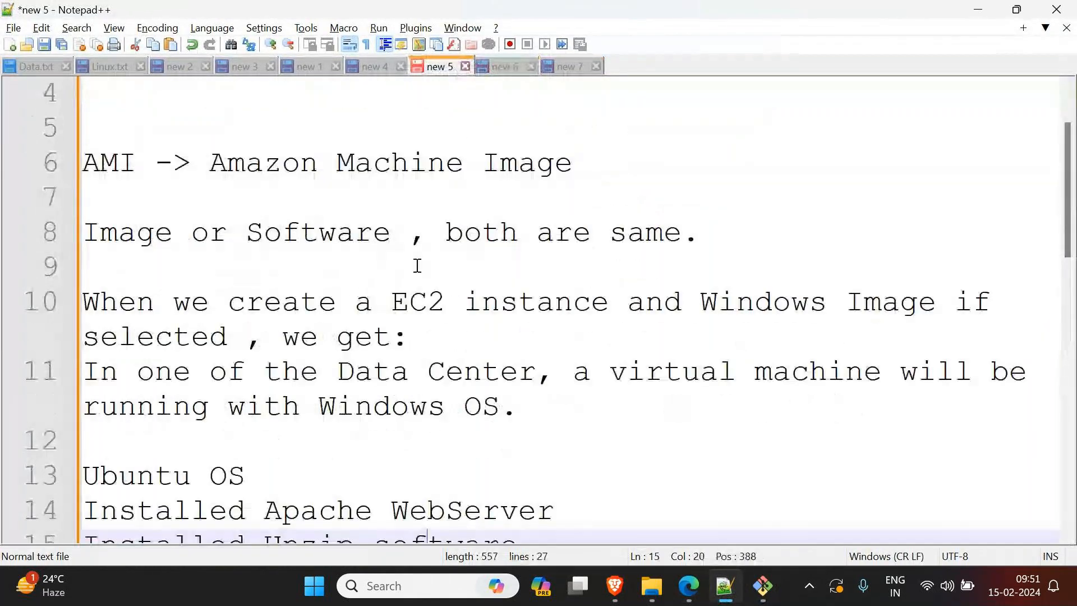
scroll(418, 266, "down", 1)
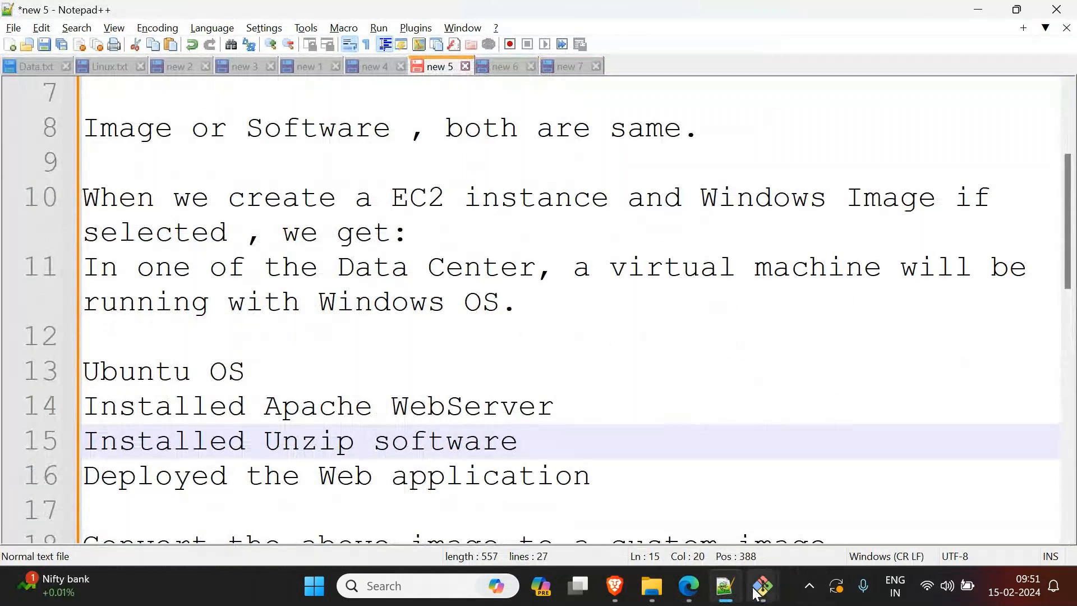
Step: Revisit the server terminal and highlight the notes' setup lines from "Ubuntu OS" to "Deployed the Web application"
mouse_move(763, 586)
left_click(801, 498)
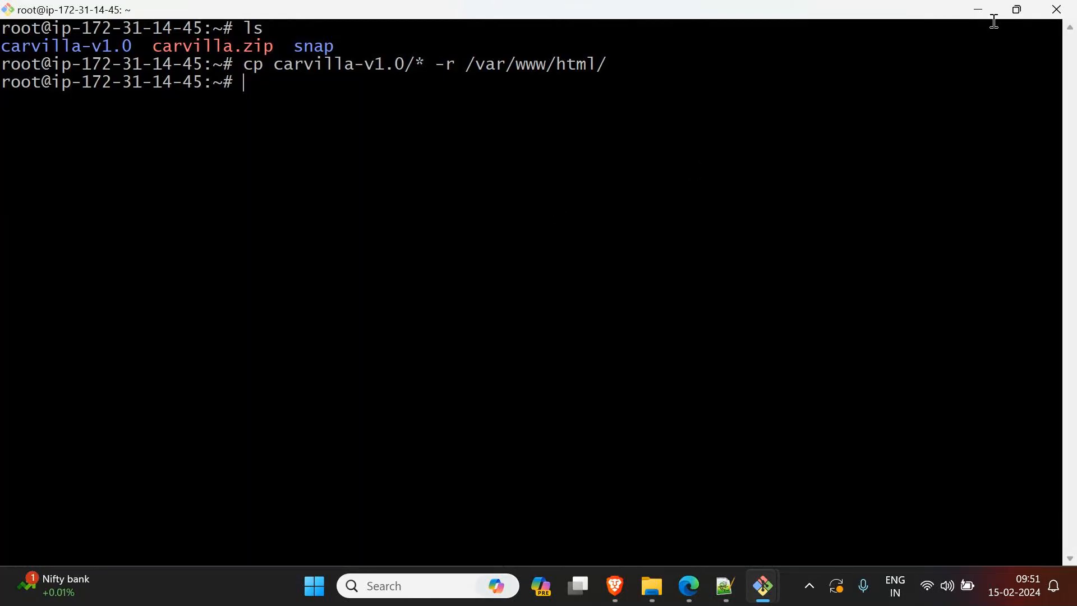
left_click(977, 13)
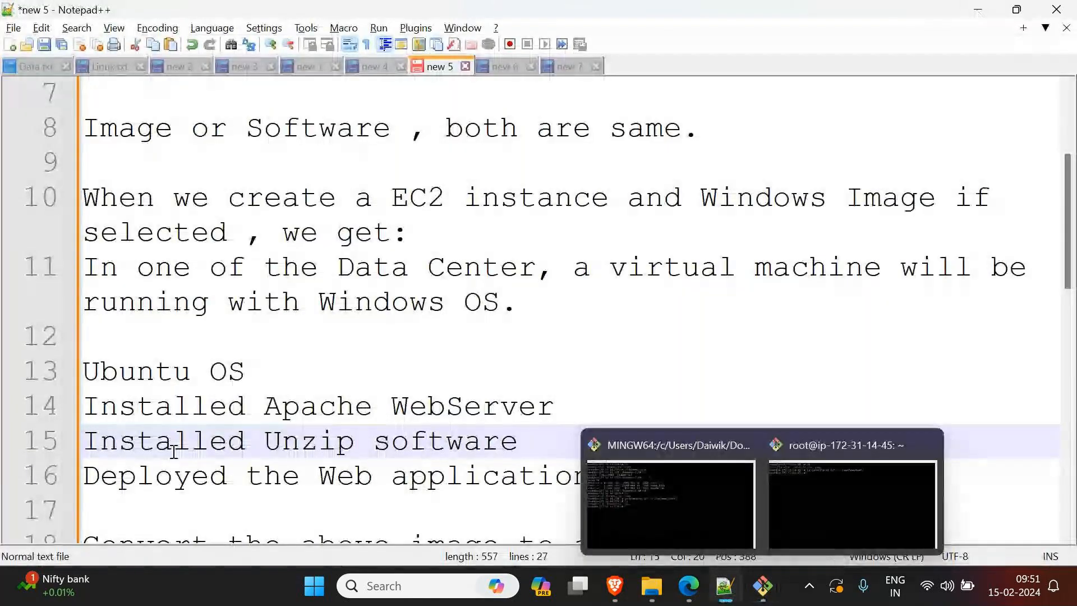
left_click_drag(84, 381, 613, 477)
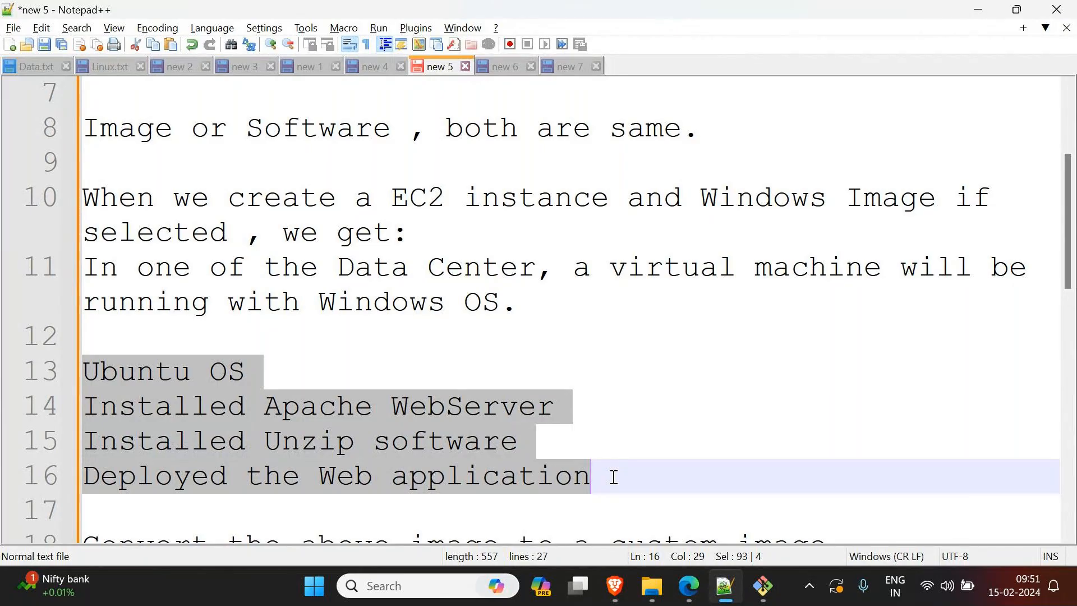
left_click(479, 408)
left_click_drag(264, 444, 418, 451)
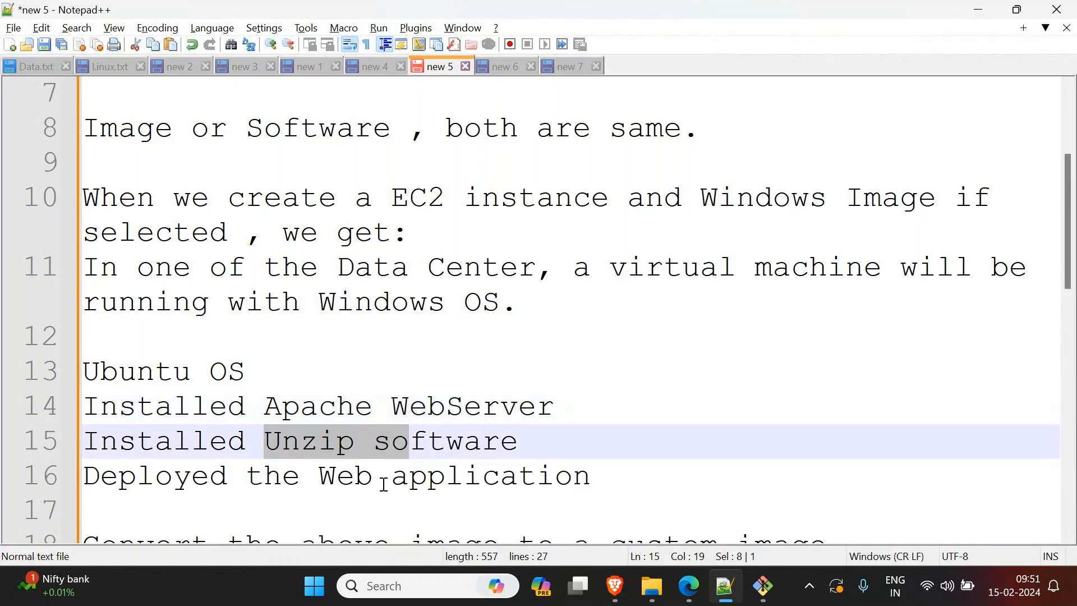
left_click_drag(318, 477, 30, 382)
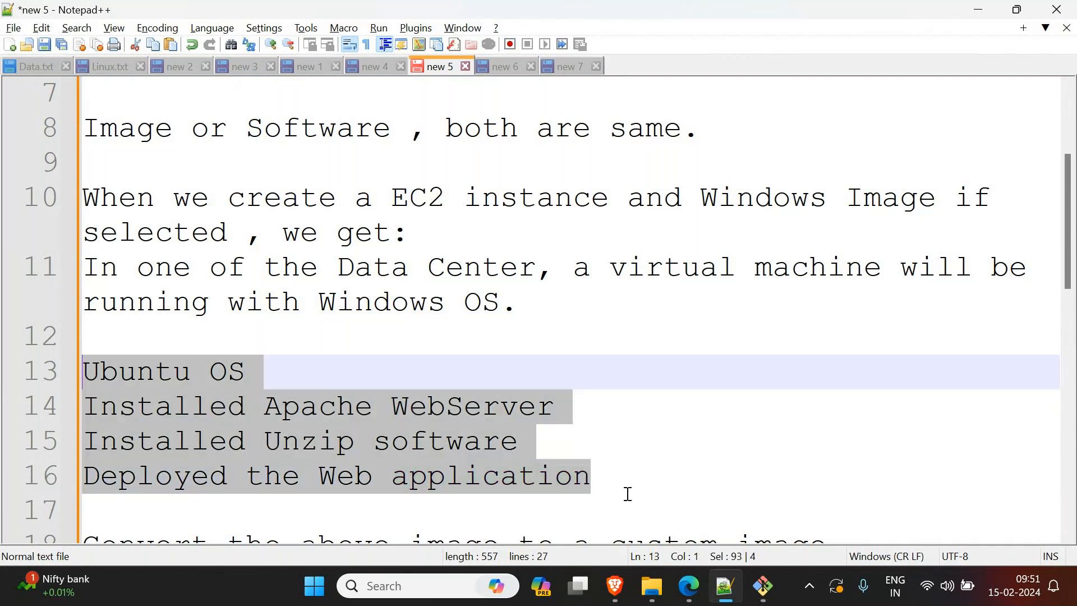
Step: Add the line "Create a new software package -> Custom Image" to the notes, one blank line below "Deployed the Web application"
left_click(717, 483)
key("Return")
key("Return")
type("C")
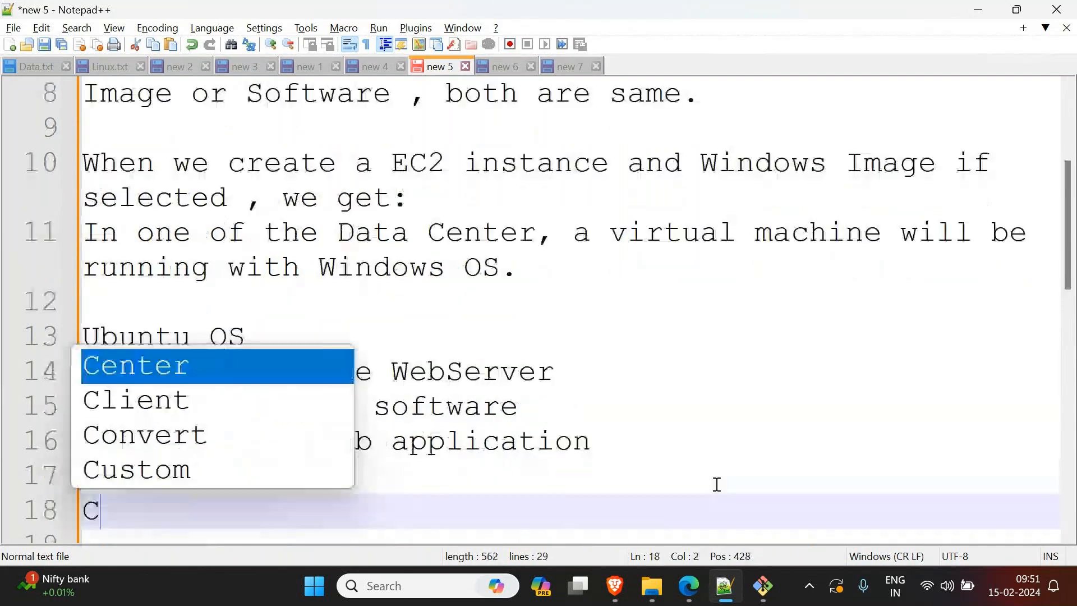
type("reate a new sof")
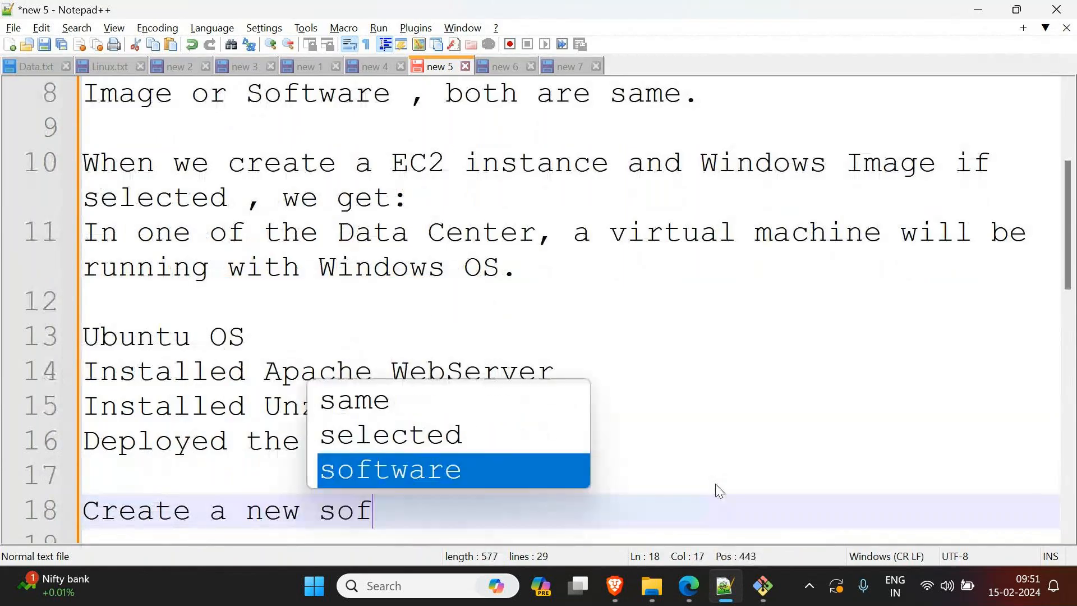
key("Return")
type("package -> Cu")
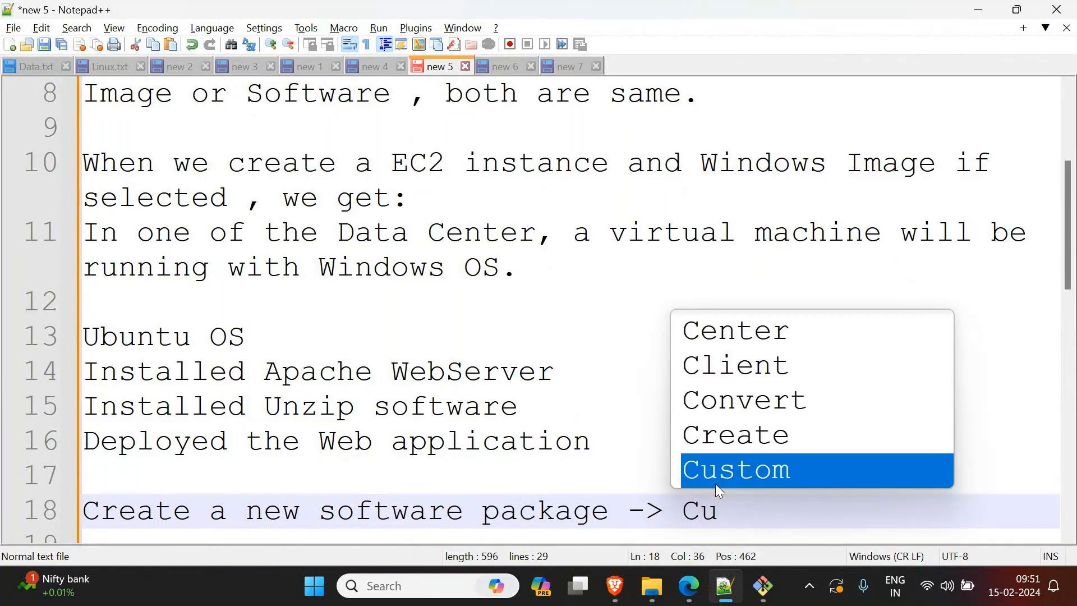
key("Return")
type("I")
key("Return")
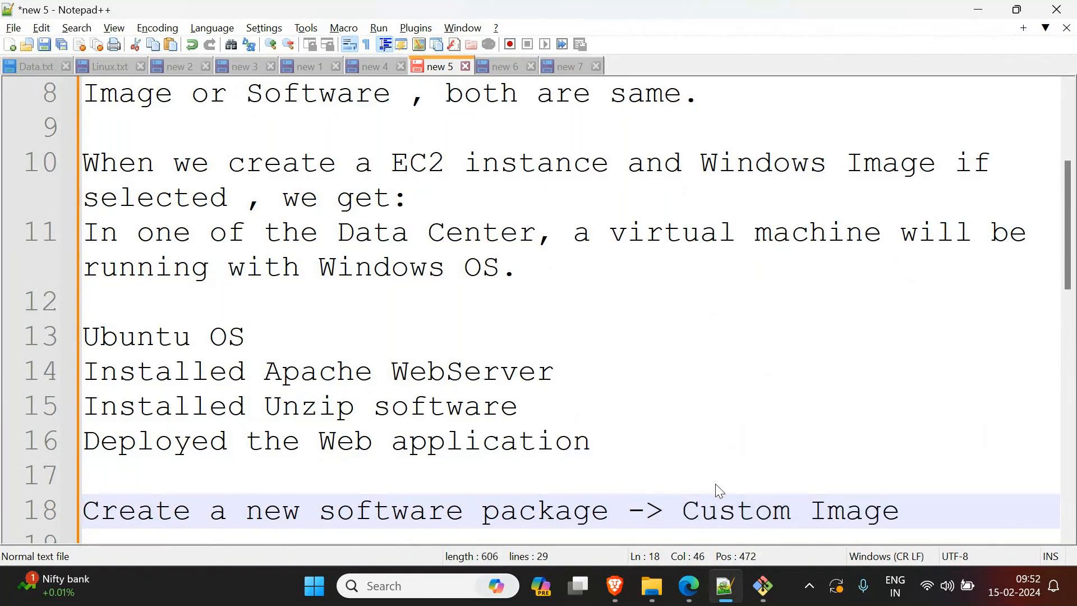
Step: Review the notes' setup lines from "Ubuntu OS" to "Deployed the Web application", highlighting them along with "software package" and "Custom Image"
scroll(716, 483, "down", 2)
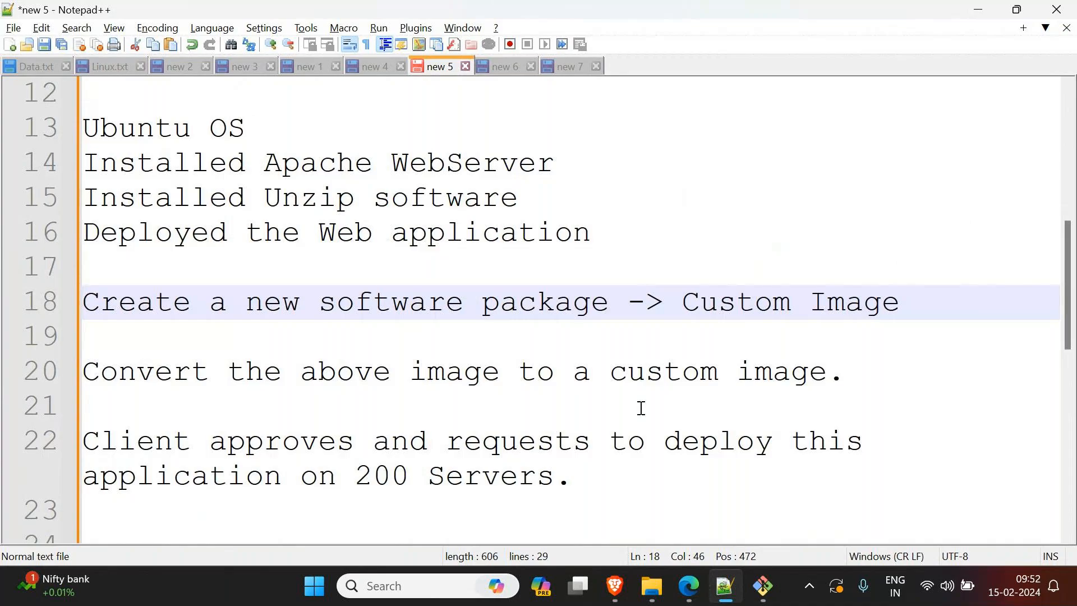
left_click_drag(593, 232, 18, 133)
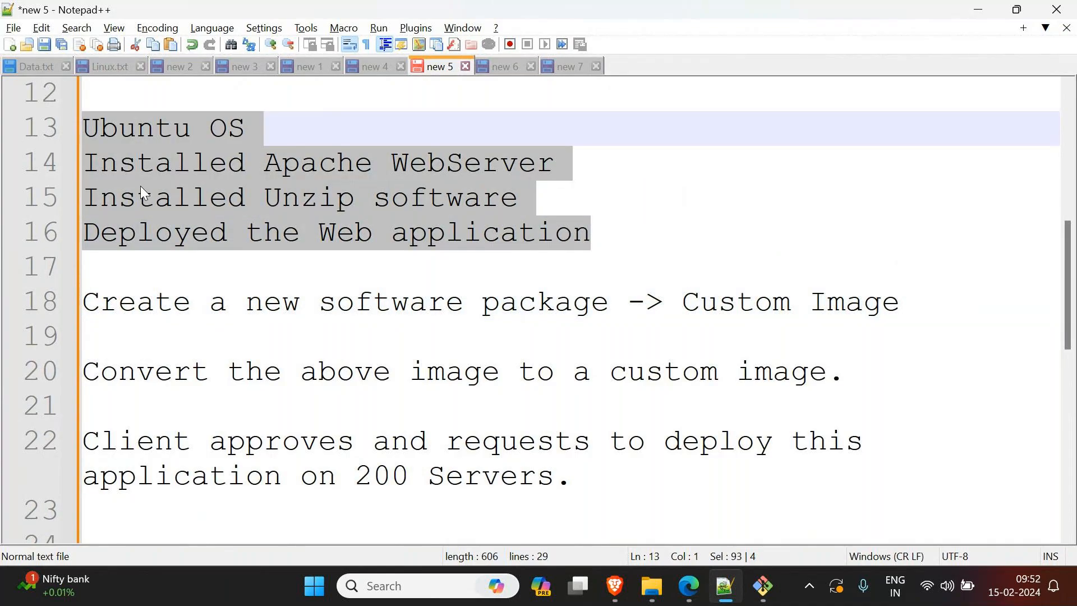
left_click(153, 209)
left_click_drag(590, 232, 11, 179)
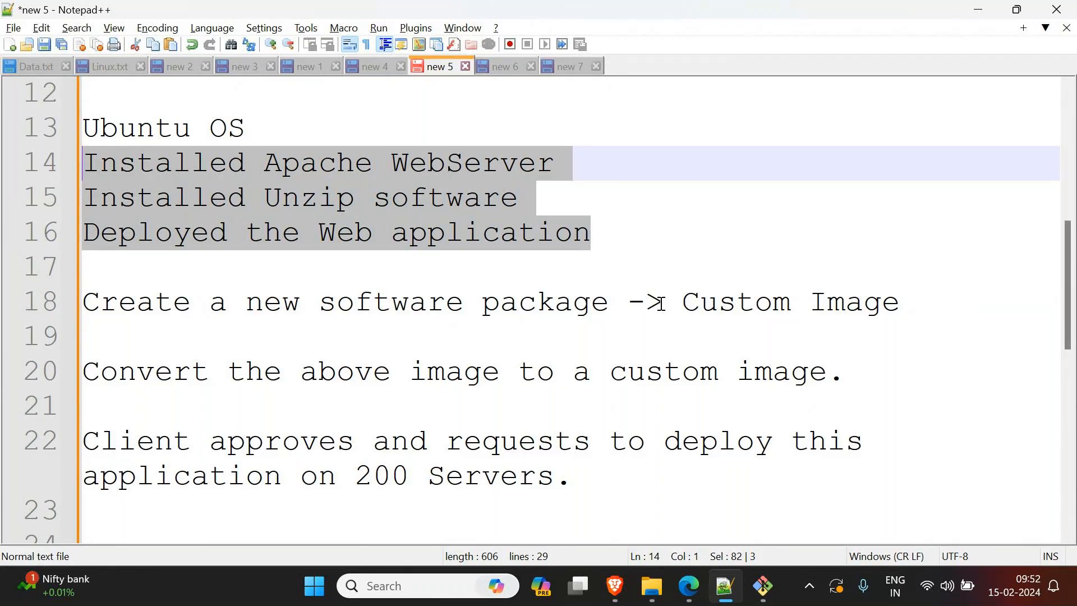
left_click(621, 237)
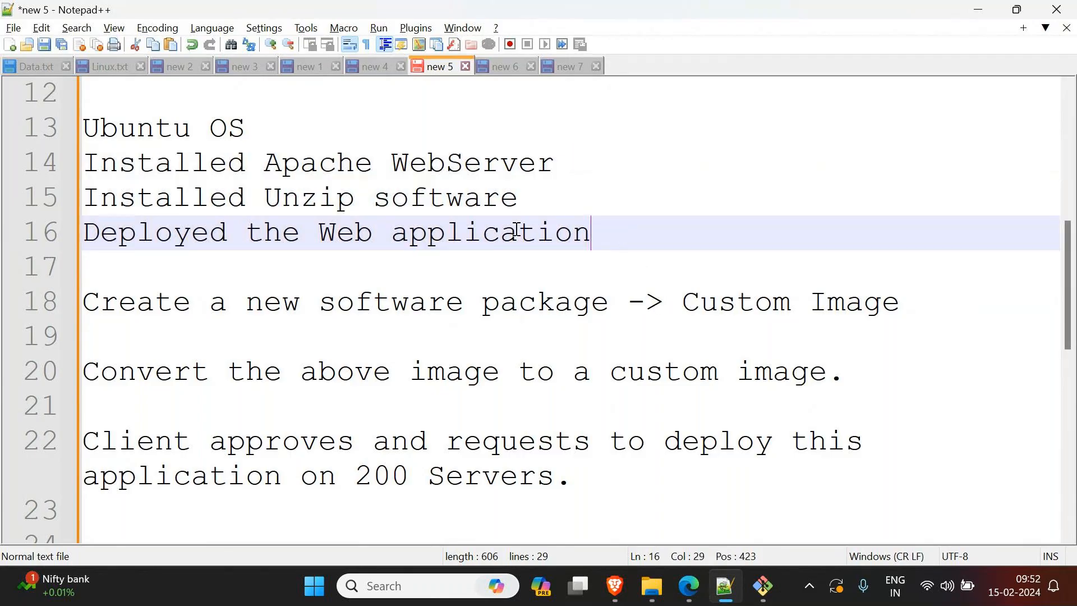
left_click_drag(600, 242, 2, 145)
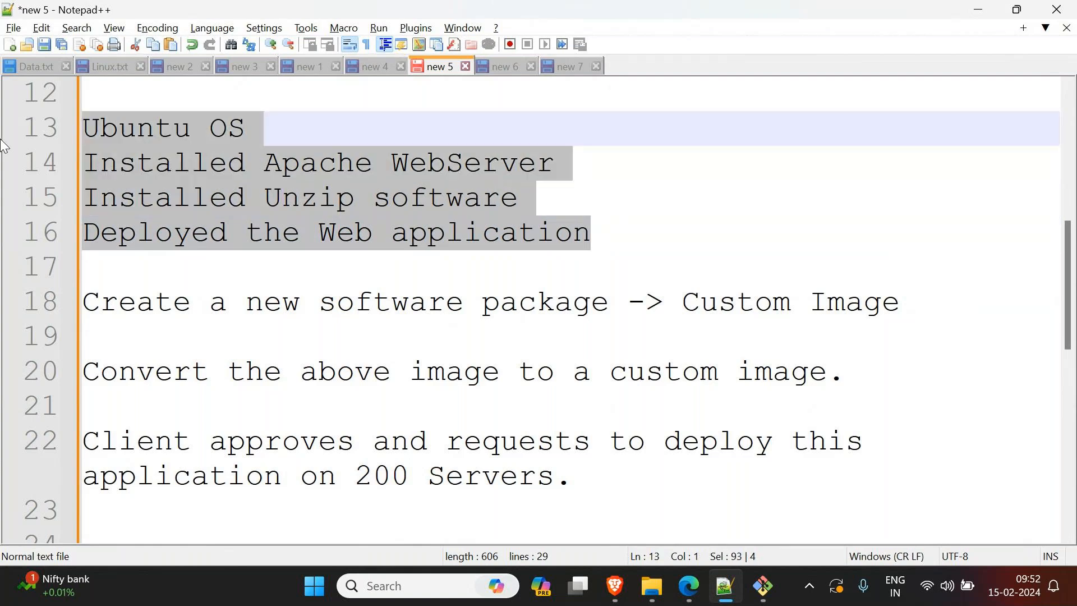
left_click_drag(317, 303, 609, 303)
left_click_drag(683, 302, 902, 319)
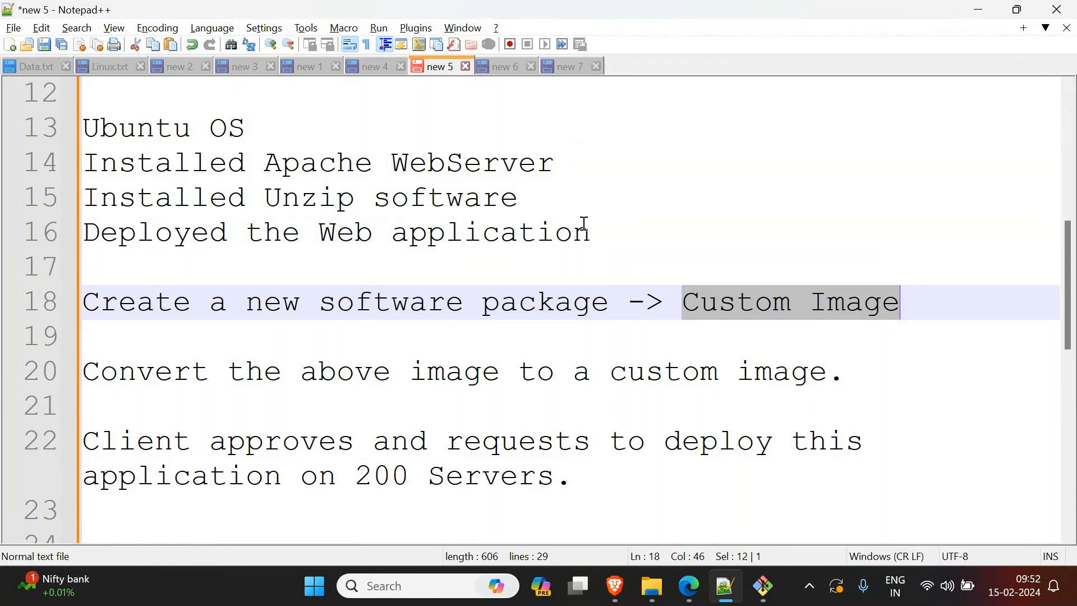
left_click_drag(494, 232, 66, 134)
left_click(247, 197)
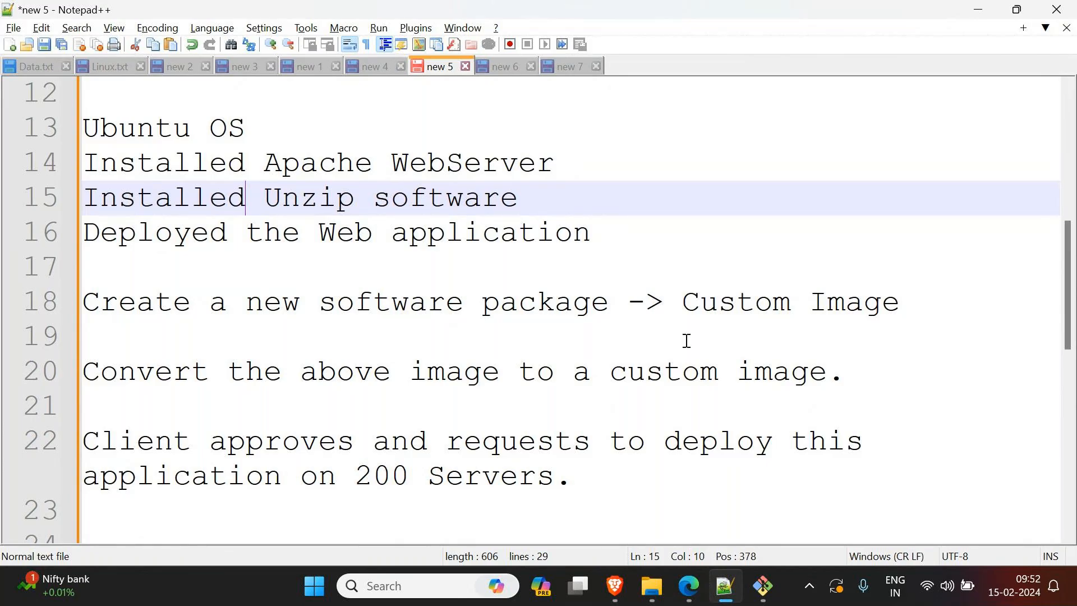
Step: Read the custom image line and the client's request to deploy on 200 servers, highlighting them together with the four setup lines
left_click_drag(683, 305, 898, 314)
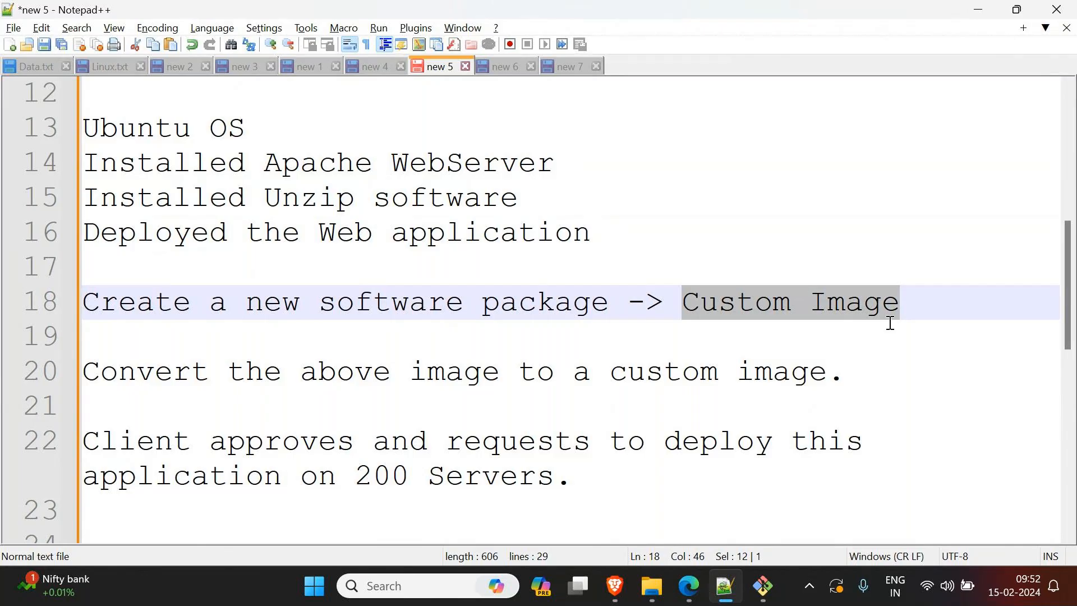
left_click(716, 311)
left_click_drag(904, 312, 689, 305)
left_click_drag(616, 240, 84, 131)
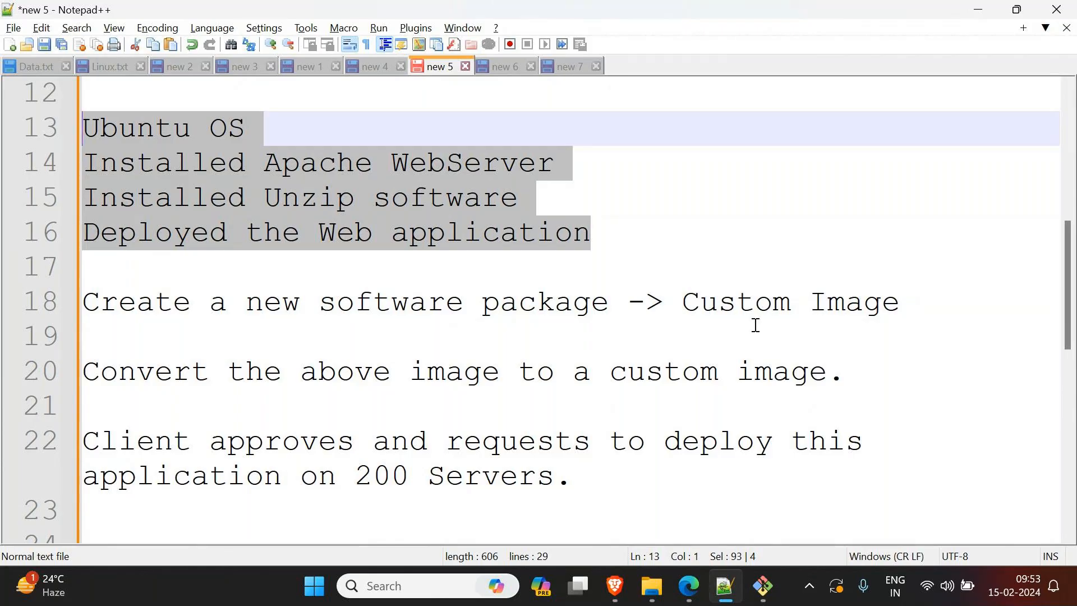
left_click_drag(575, 486, 121, 455)
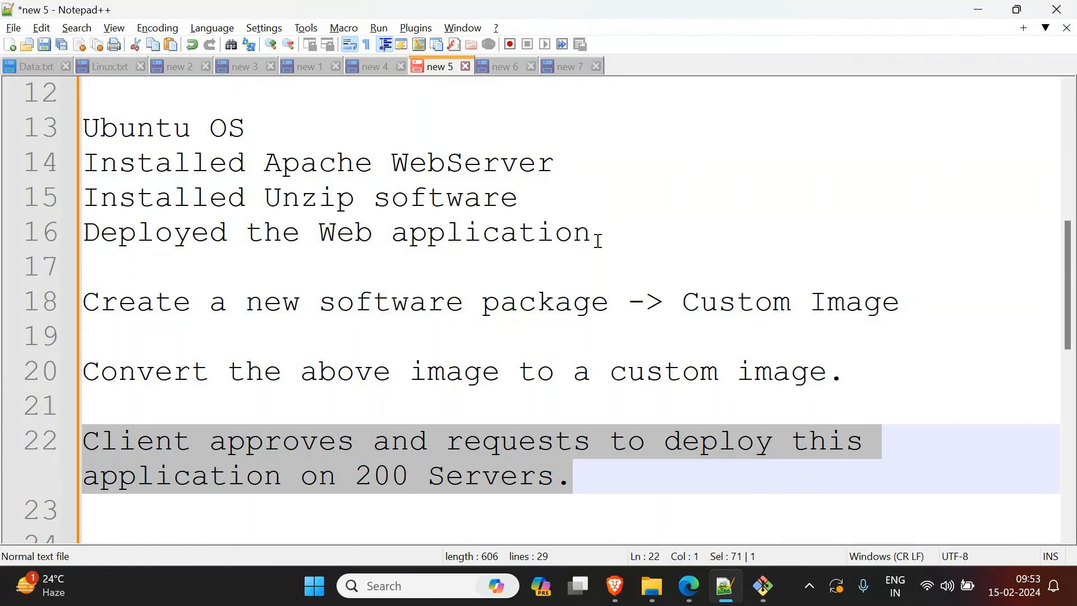
left_click_drag(598, 241, 84, 128)
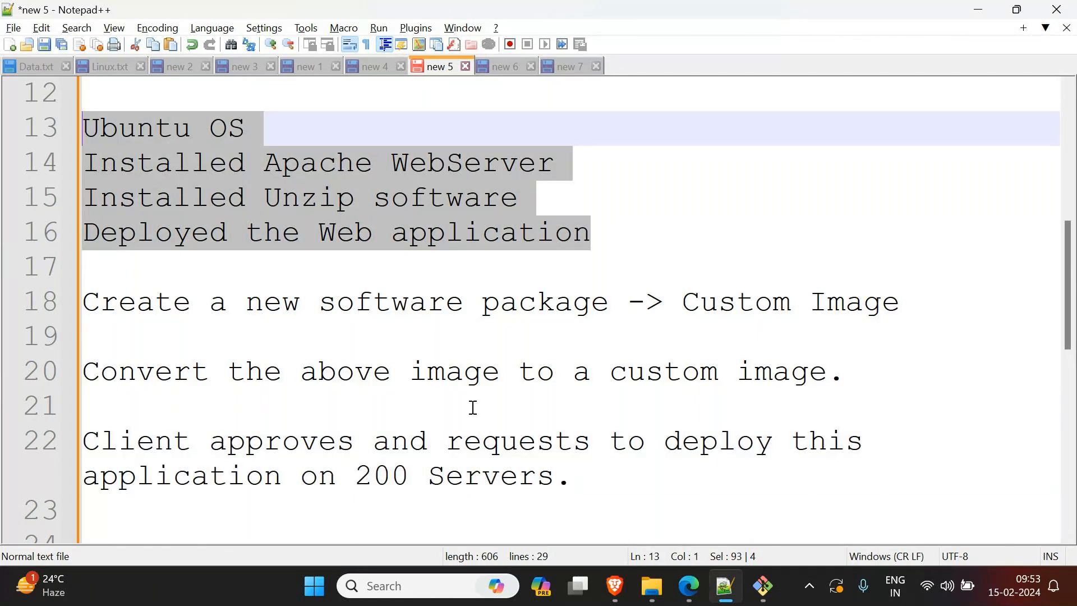
left_click_drag(632, 240, 83, 128)
Step: Switch to the AWS console in Edge and check the status of CarVilleAppImage in the list of owned AMIs
left_click(997, 11)
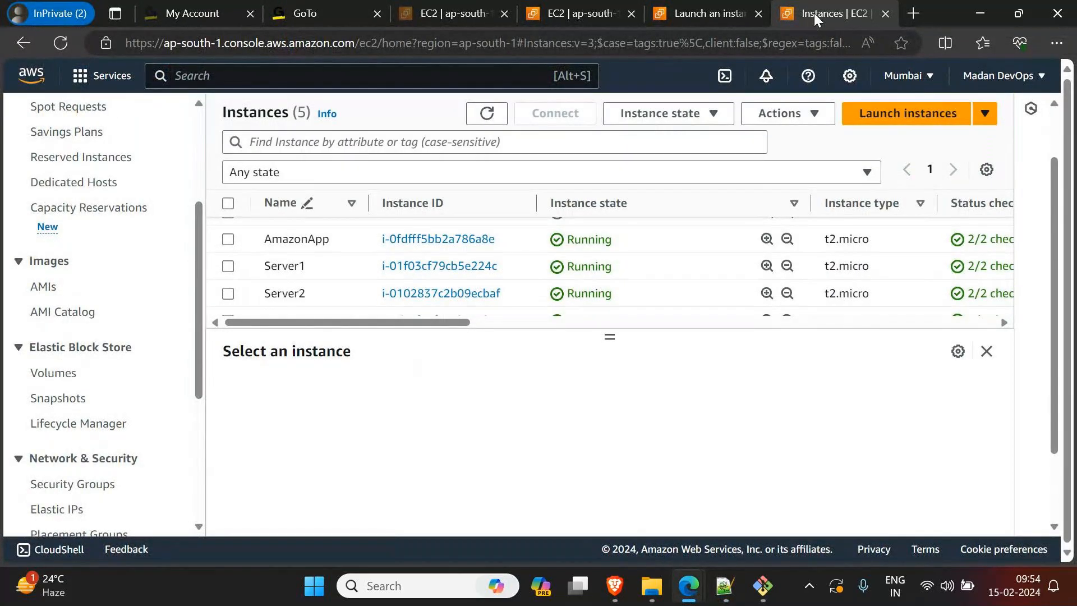
left_click(725, 8)
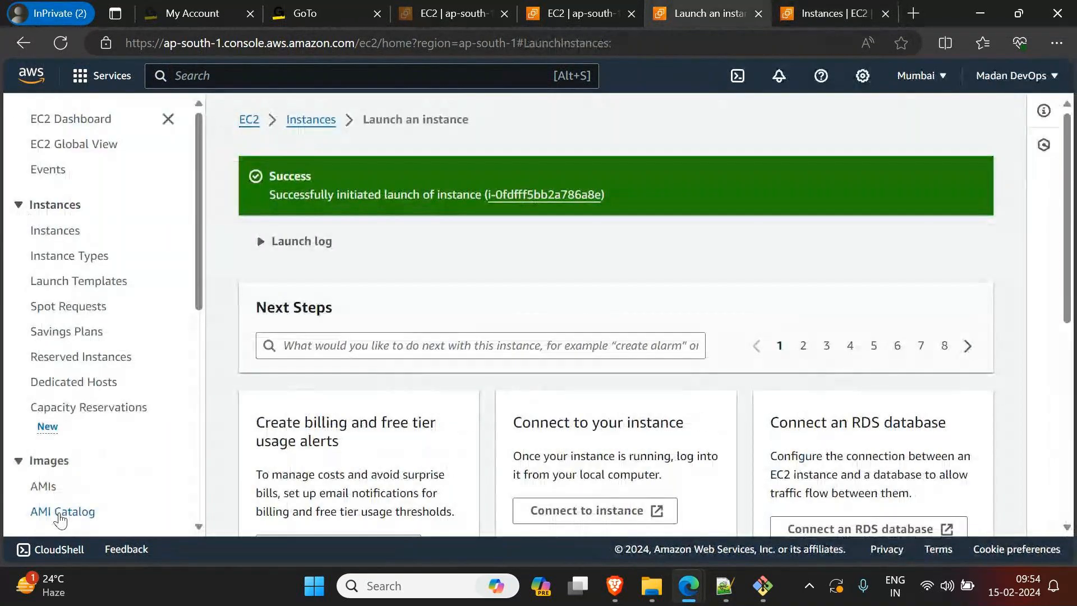
scroll(60, 521, "down", 1)
left_click(48, 425)
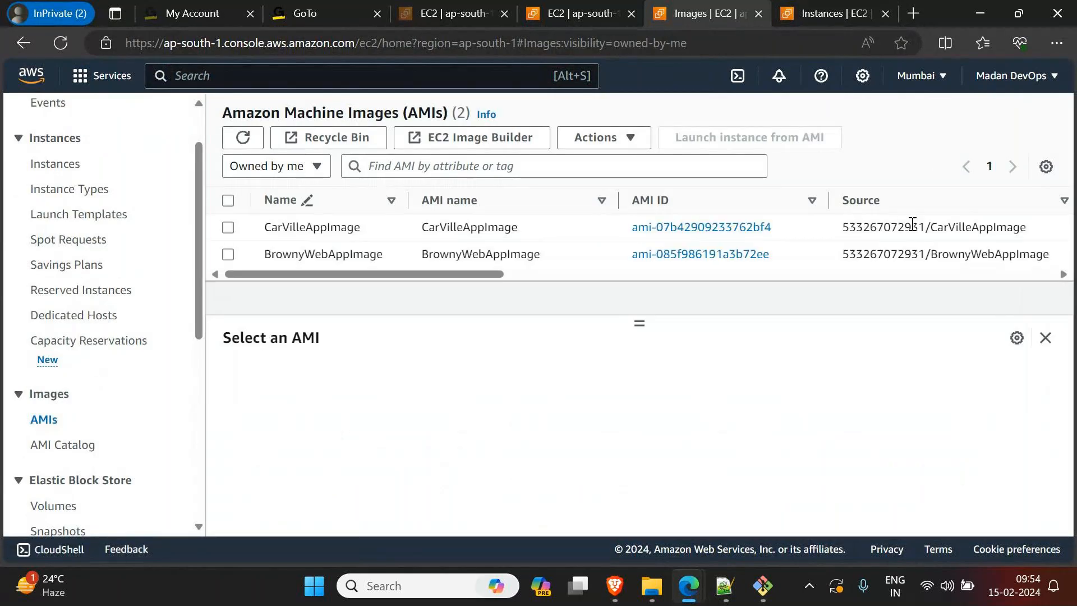
left_click_drag(476, 272, 713, 284)
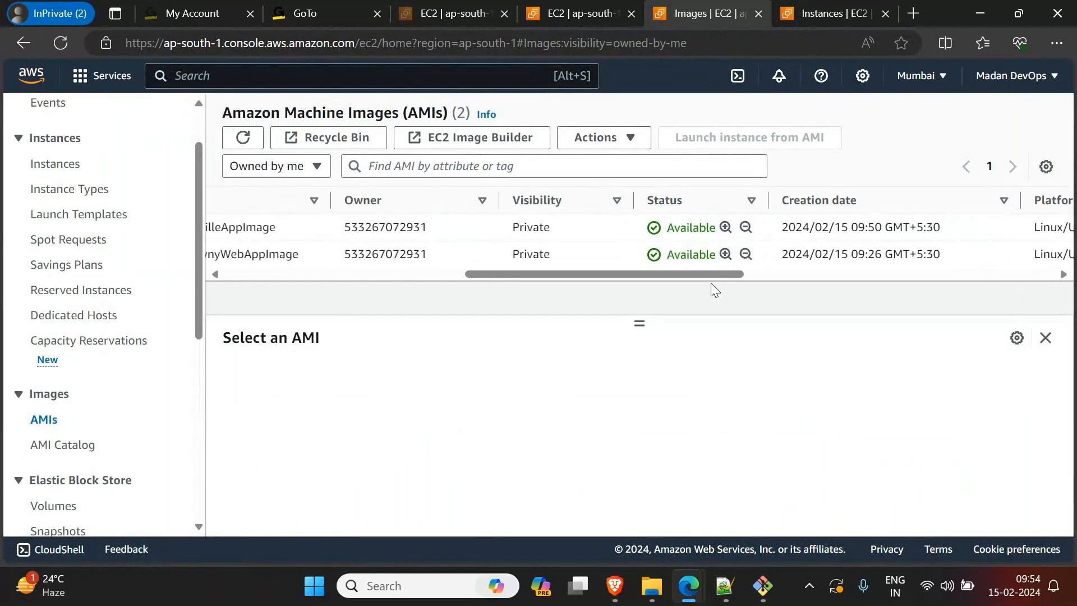
left_click(827, 13)
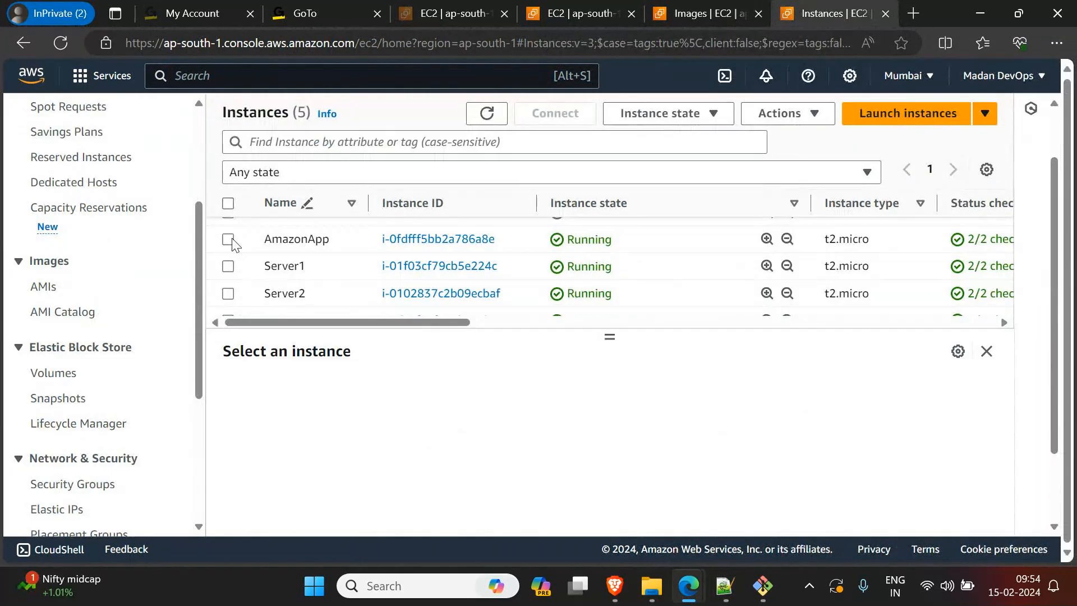
left_click(714, 22)
left_click_drag(553, 280, 308, 281)
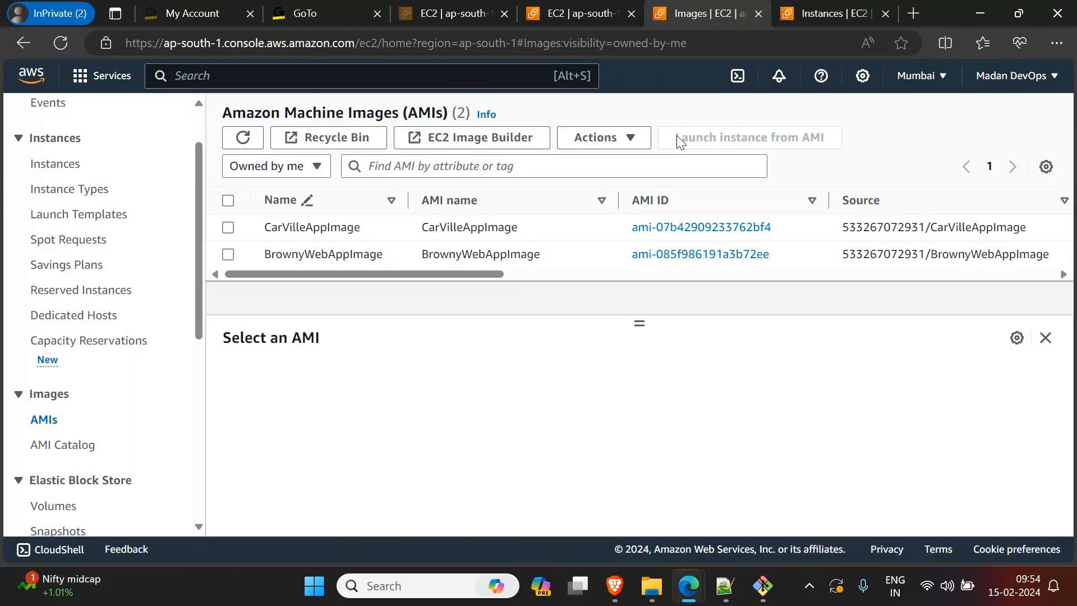
Step: Select the AmazonApp instance and terminate it, confirming the termination
left_click(808, 12)
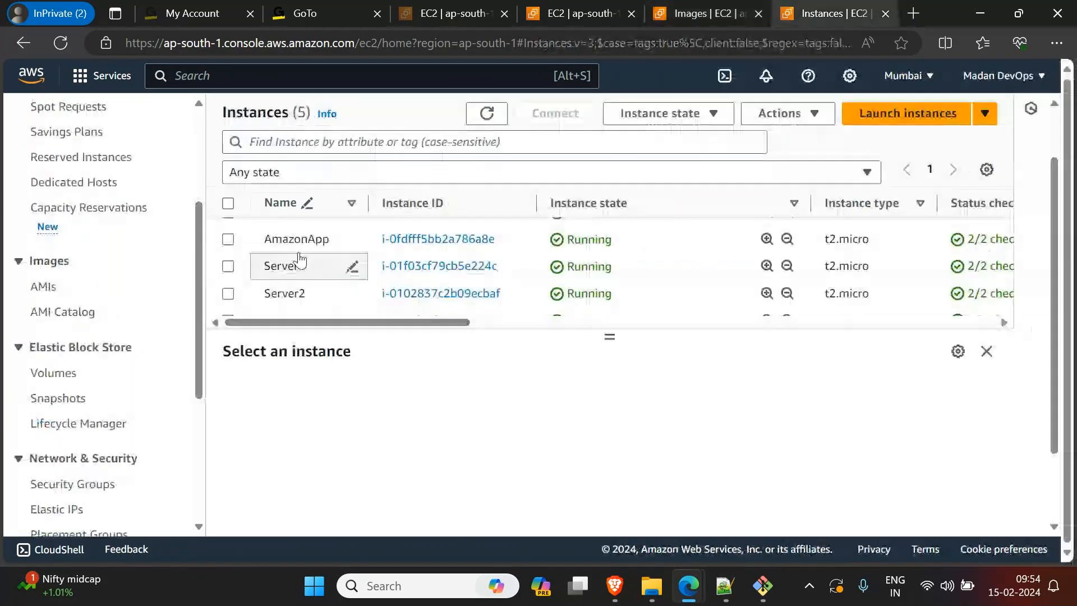
left_click(227, 242)
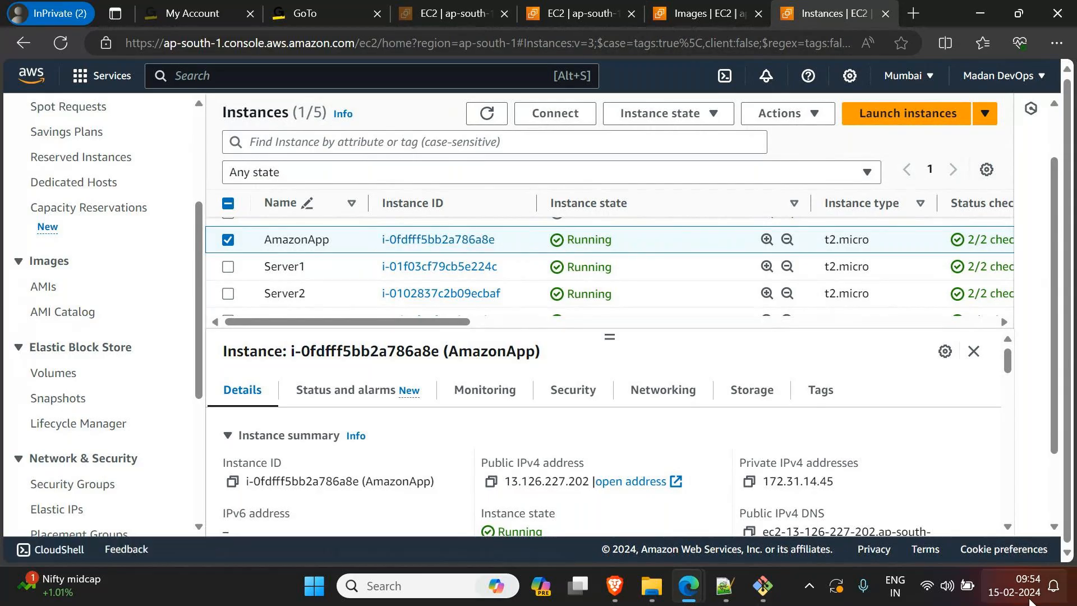
mouse_move(1020, 598)
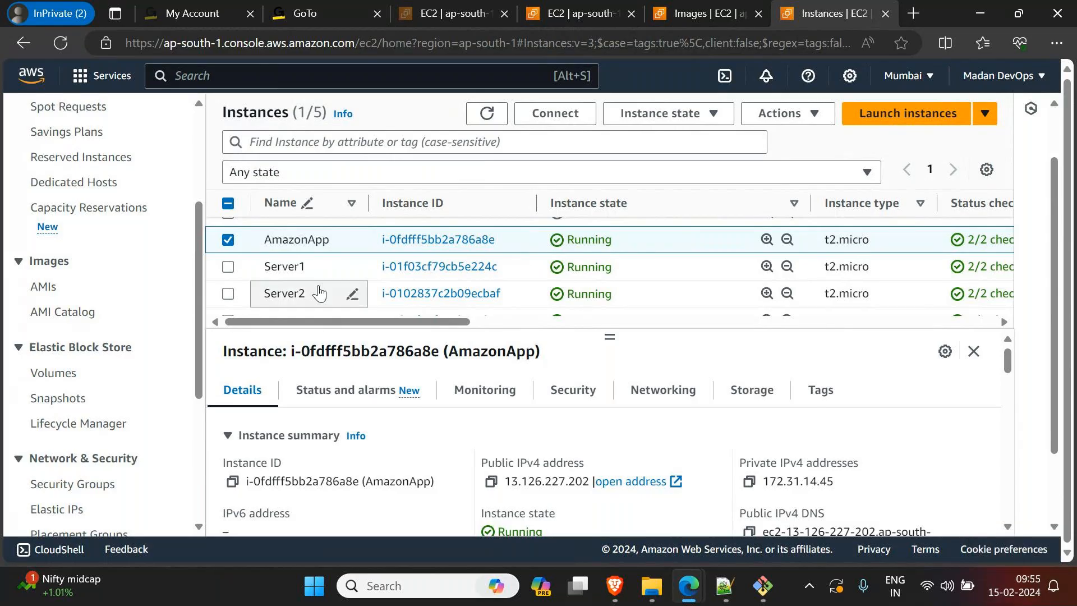
left_click(780, 118)
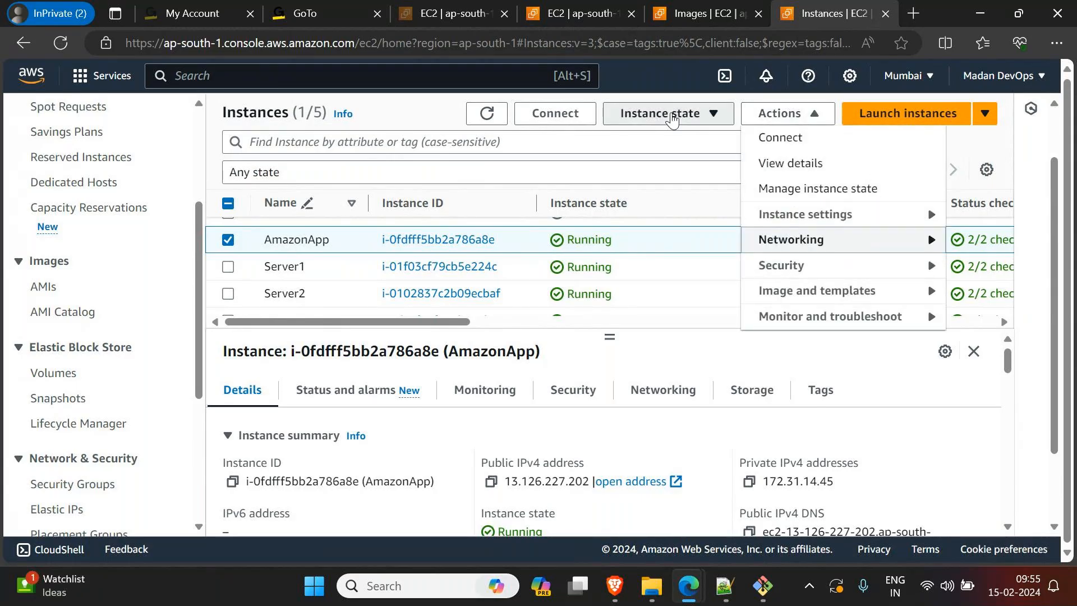
left_click(673, 119)
left_click(662, 240)
left_click(915, 441)
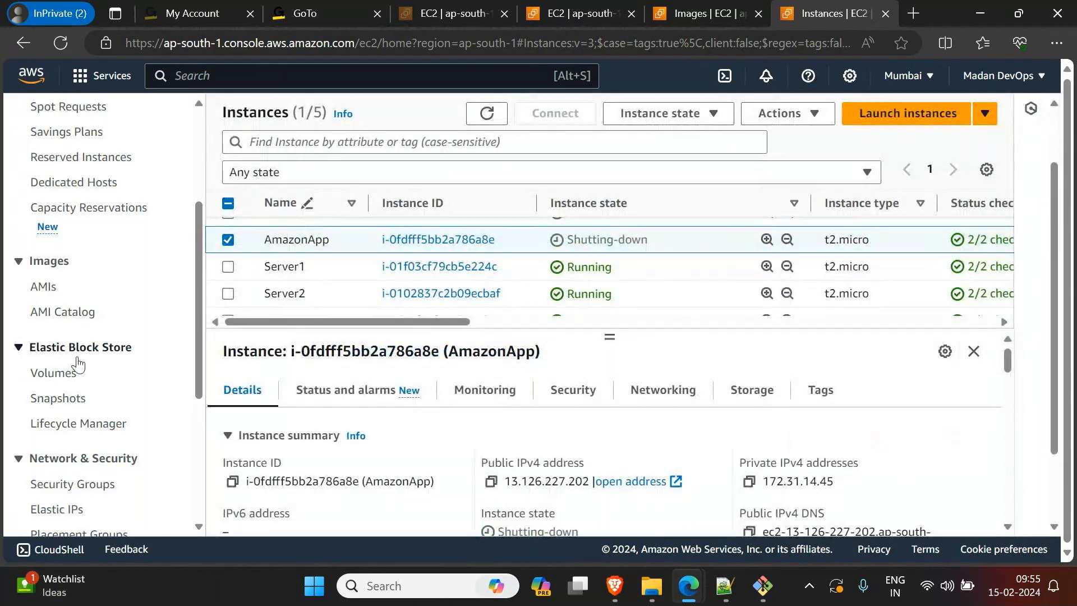
Step: Start launching a new instance and choose CarVilleAppImage from the AMIs owned by the account as its machine image
mouse_move(725, 599)
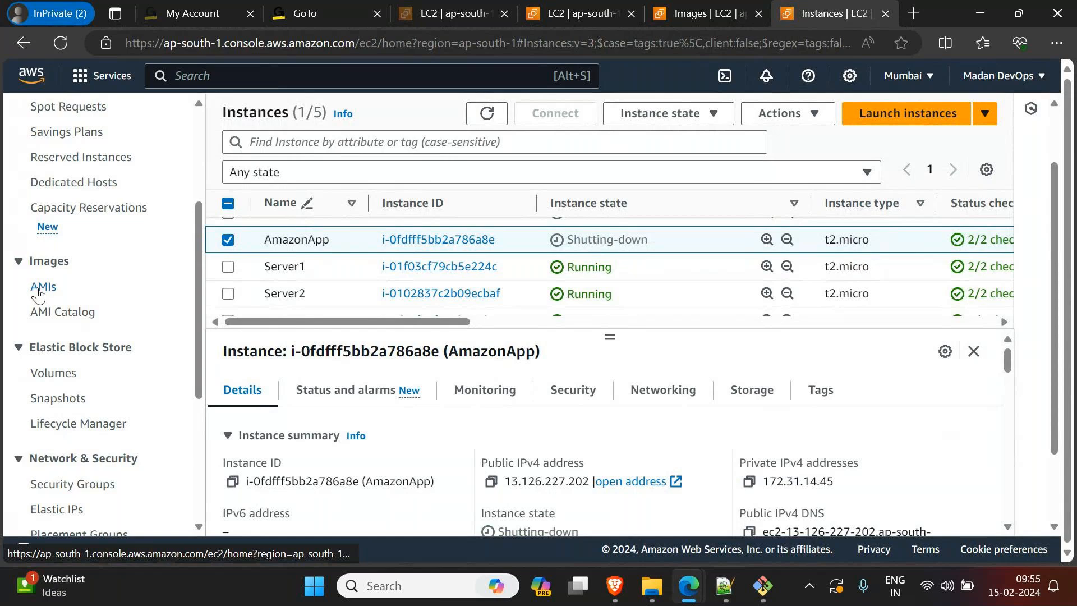
scroll(60, 318, "up", 2)
scroll(60, 318, "up", 1)
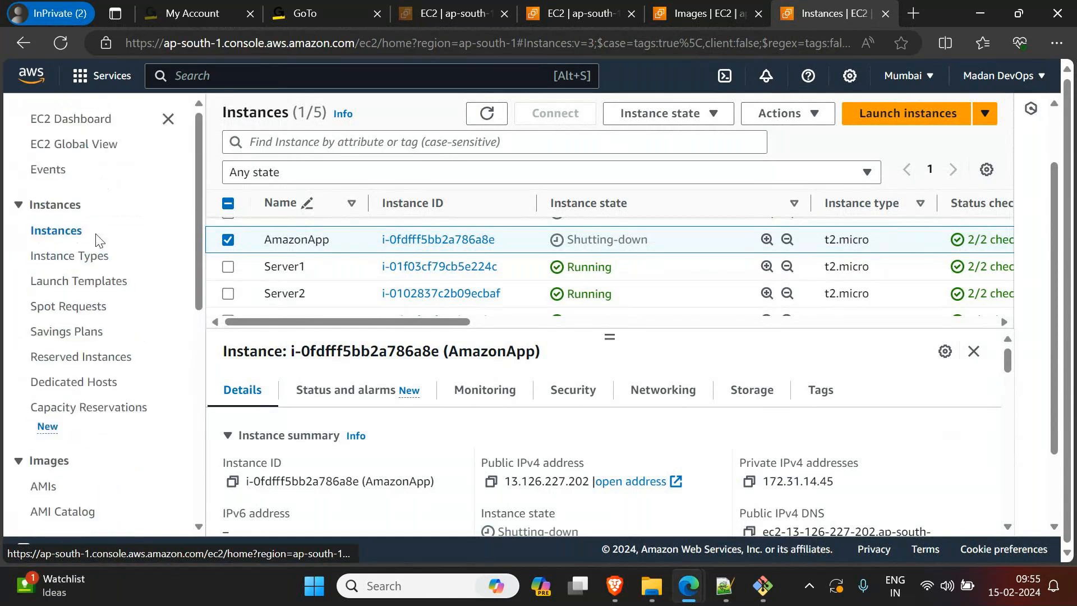
left_click(888, 106)
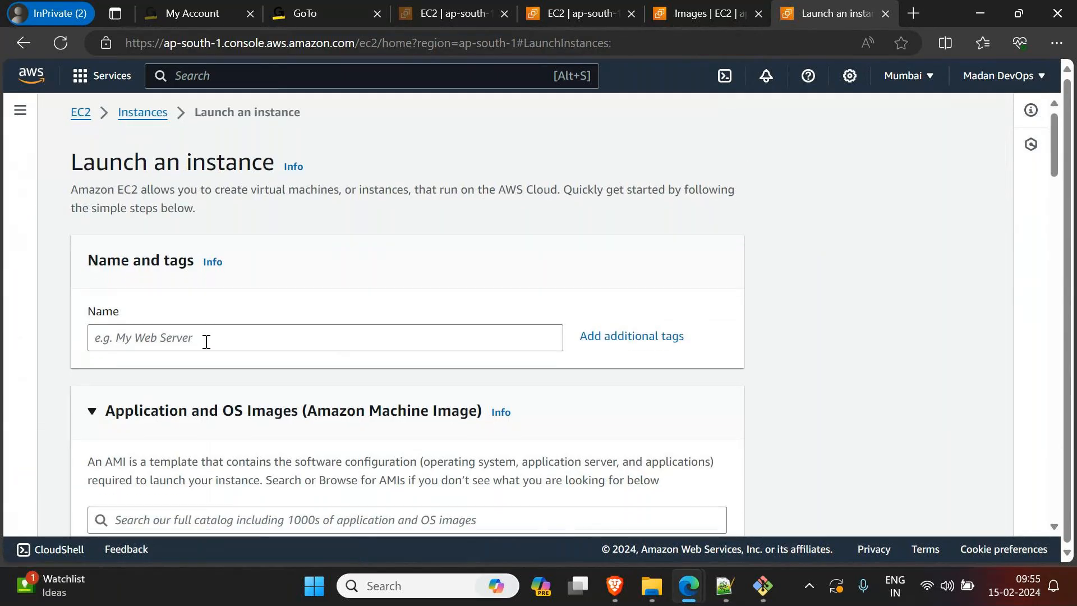
scroll(207, 339, "down", 5)
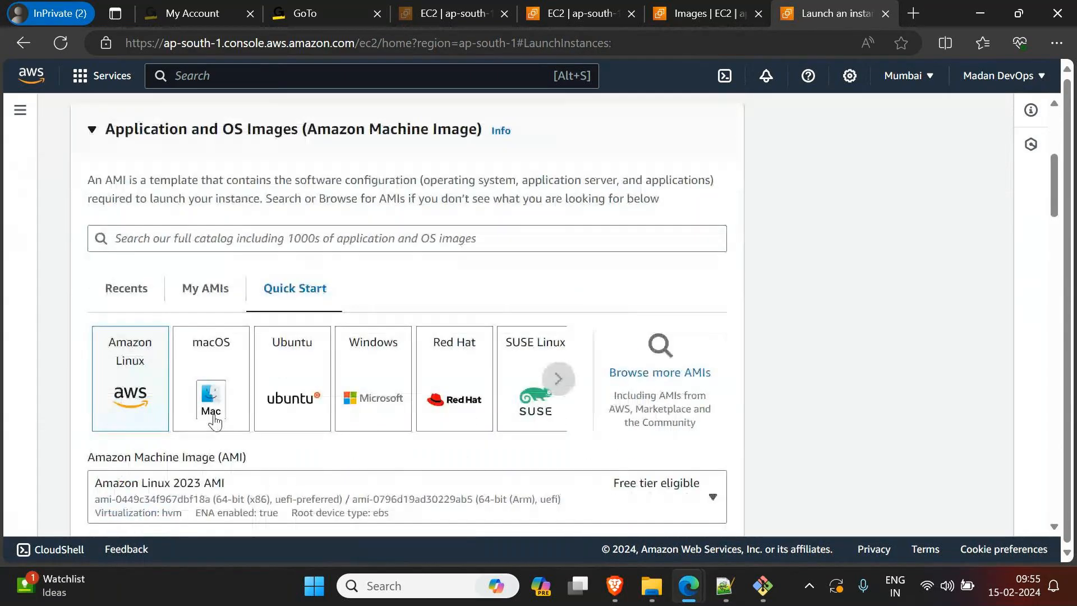
scroll(214, 421, "down", 1)
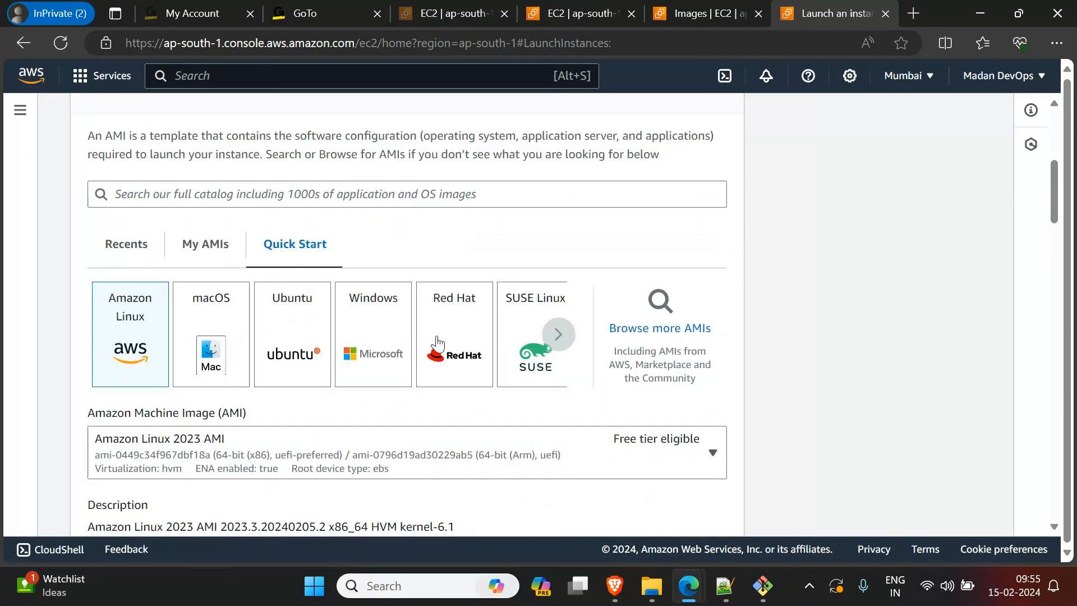
left_click(217, 256)
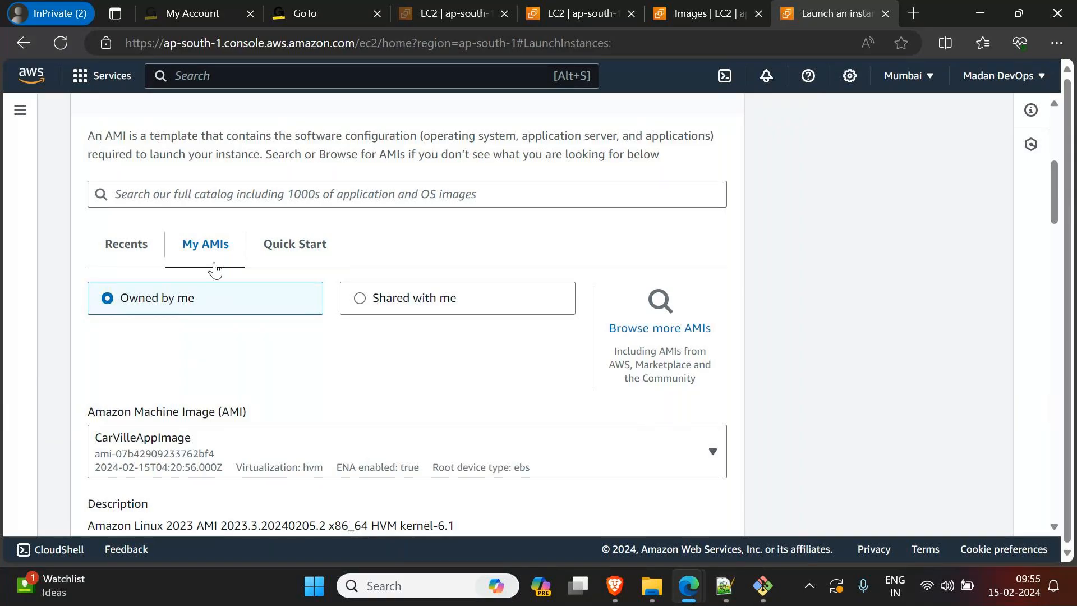
scroll(202, 320, "down", 3)
left_click(219, 317)
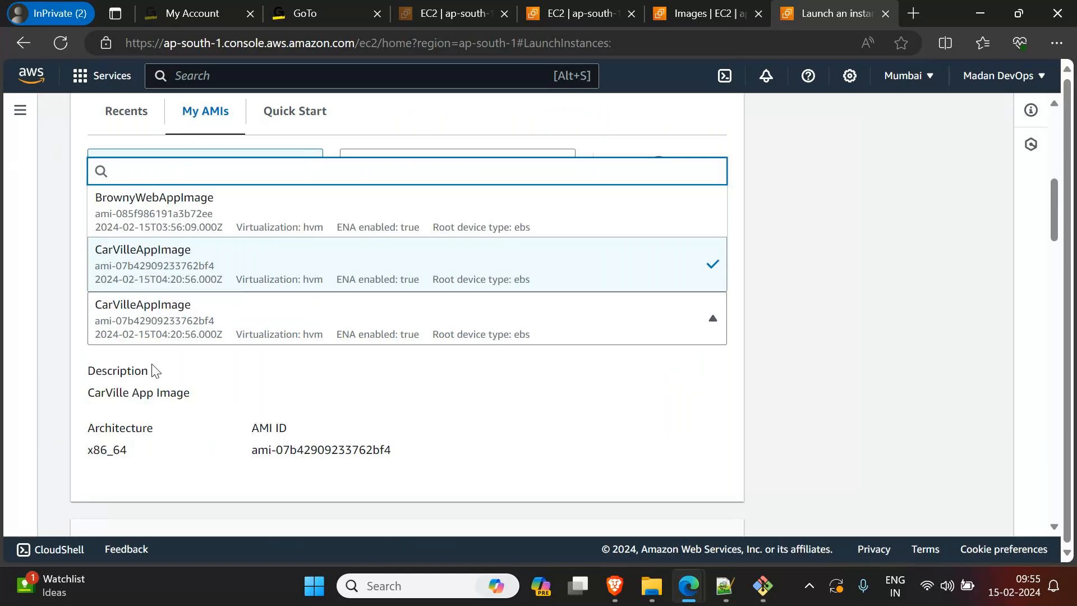
left_click(153, 274)
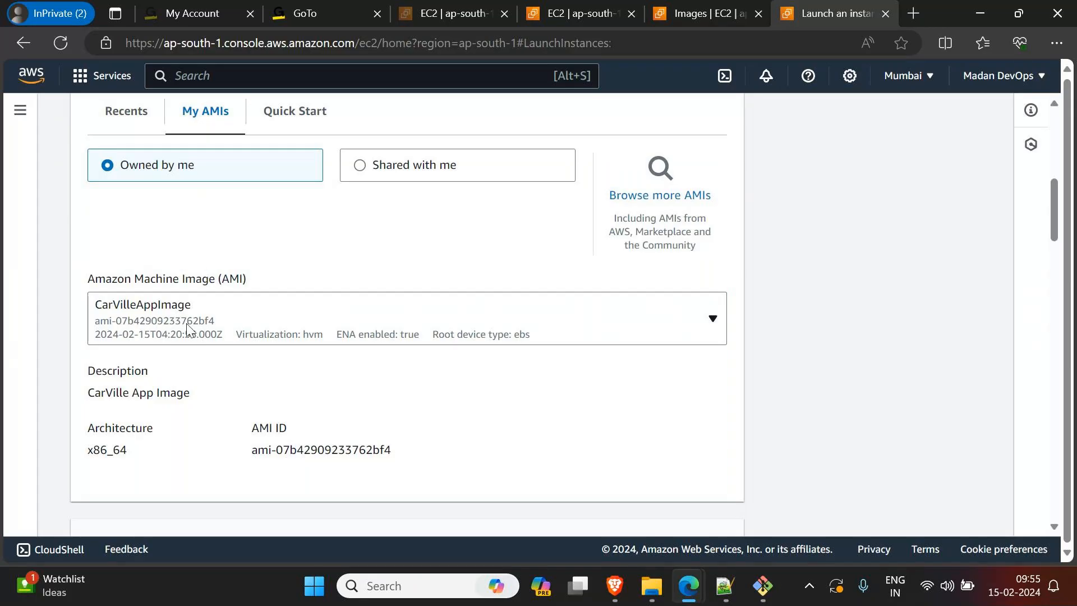
Step: Switch to Notepad++ and highlight the four setup lines that the custom image contains
left_click(724, 586)
left_click(631, 232)
left_click_drag(631, 232, 63, 139)
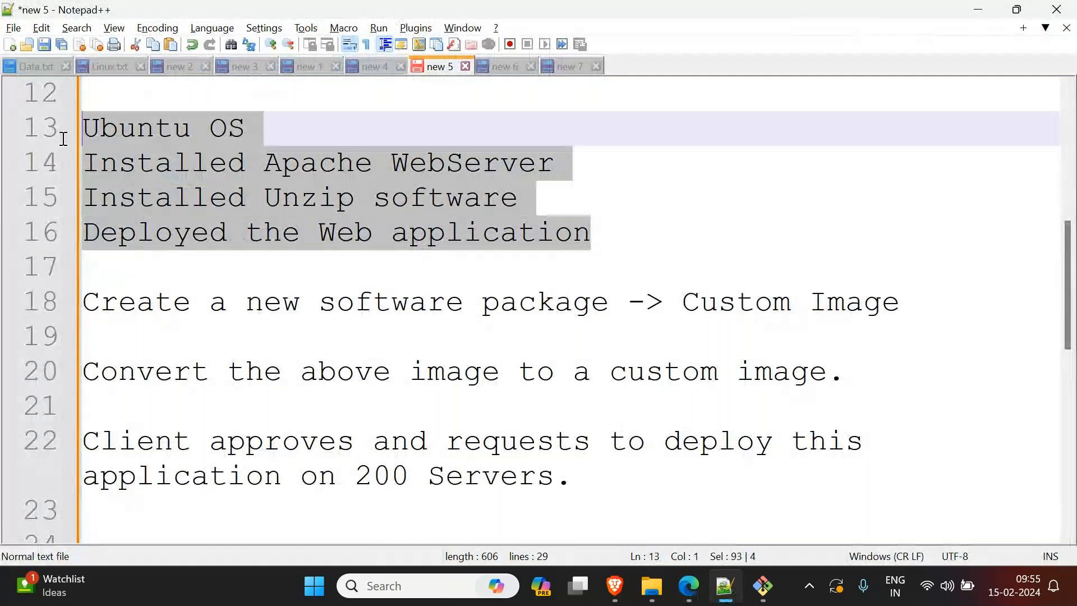
Step: Return to the launch form in Edge and compare the Quick Start images with the owned AMIs, ending on CarVilleAppImage
left_click(978, 9)
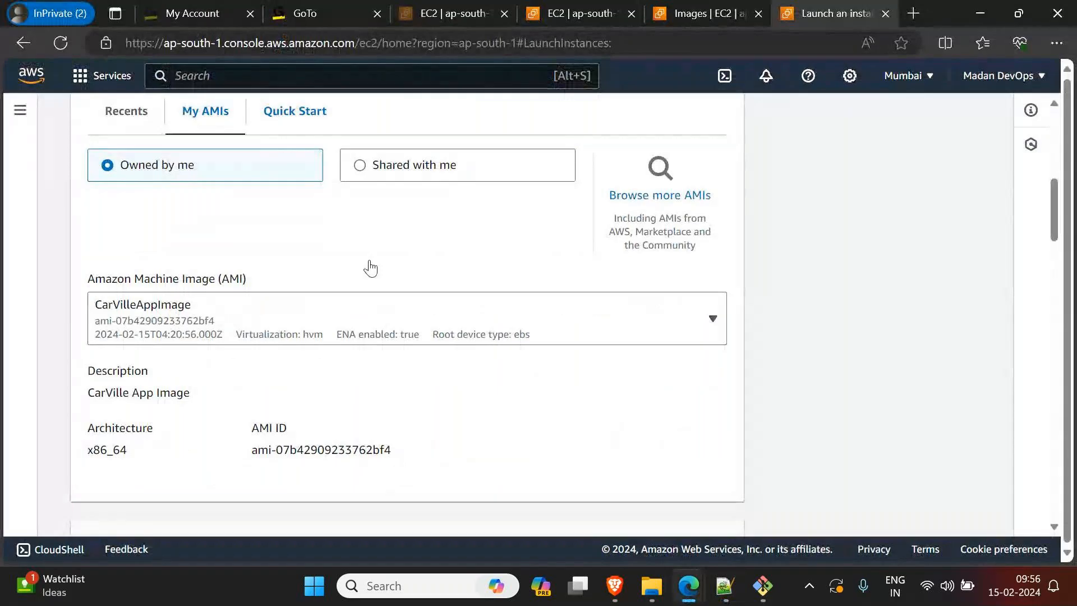
left_click(284, 124)
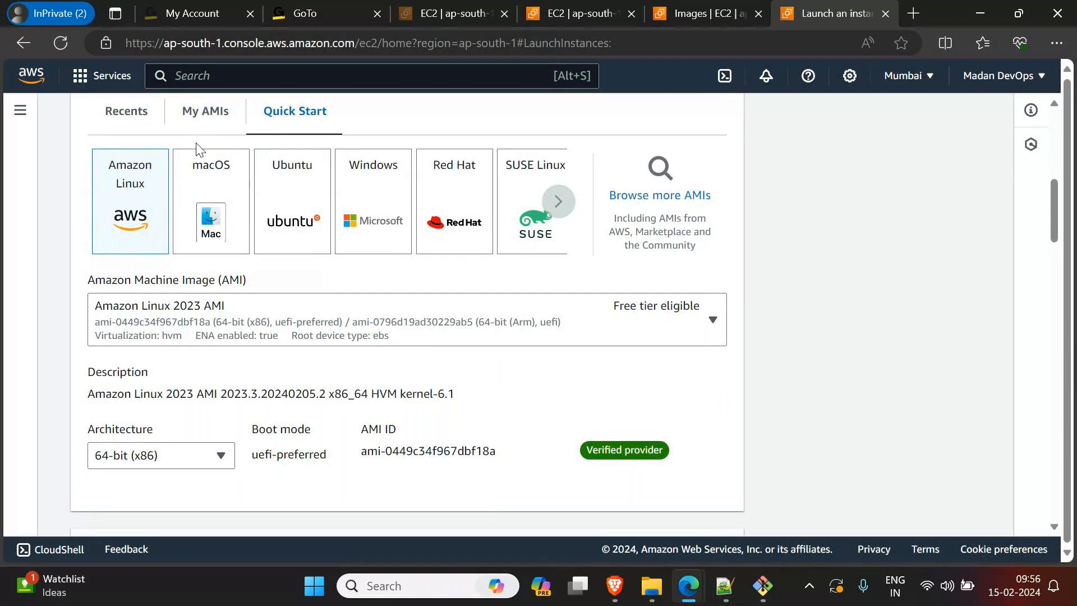
left_click(215, 123)
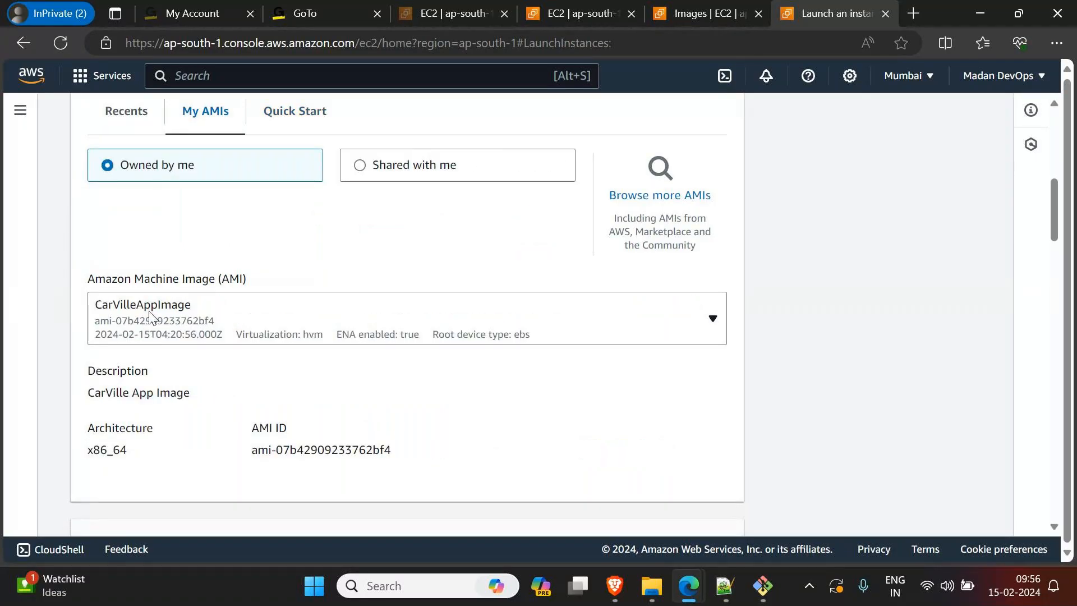
Step: Keep the t2.micro instance type and choose KeyPair3 as the key pair for login
scroll(168, 348, "down", 5)
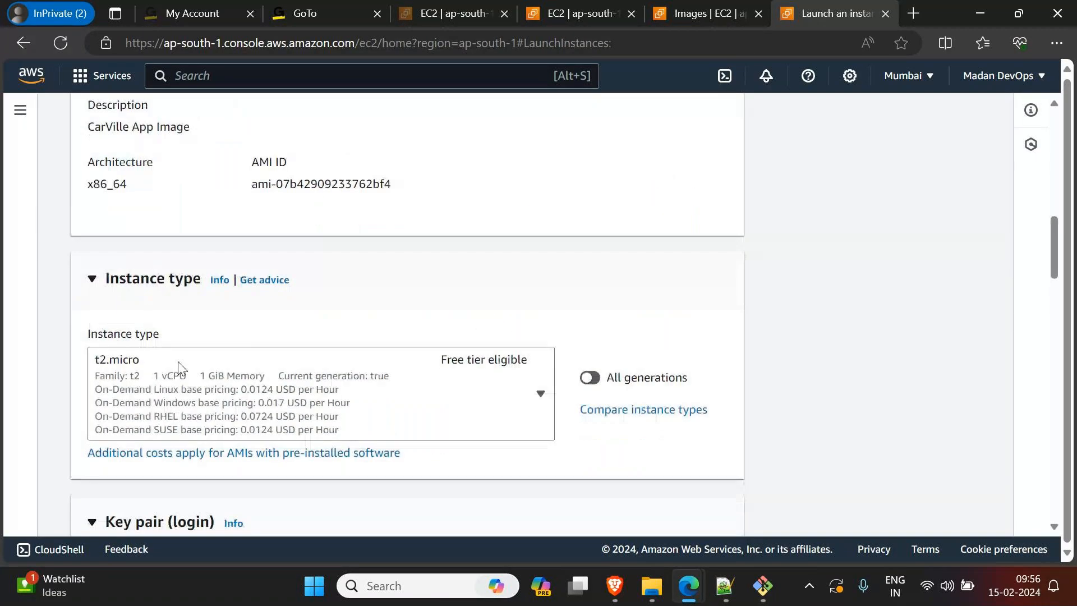
scroll(177, 361, "down", 5)
scroll(179, 367, "down", 1)
left_click(154, 386)
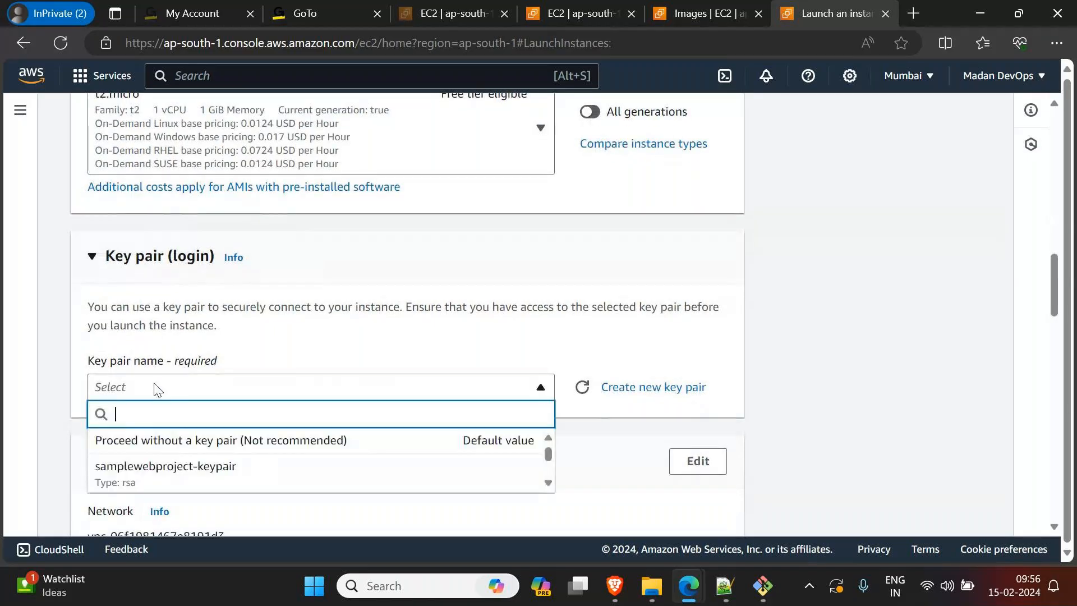
scroll(149, 388, "down", 4)
scroll(285, 279, "down", 1)
left_click(289, 274)
scroll(568, 381, "down", 1)
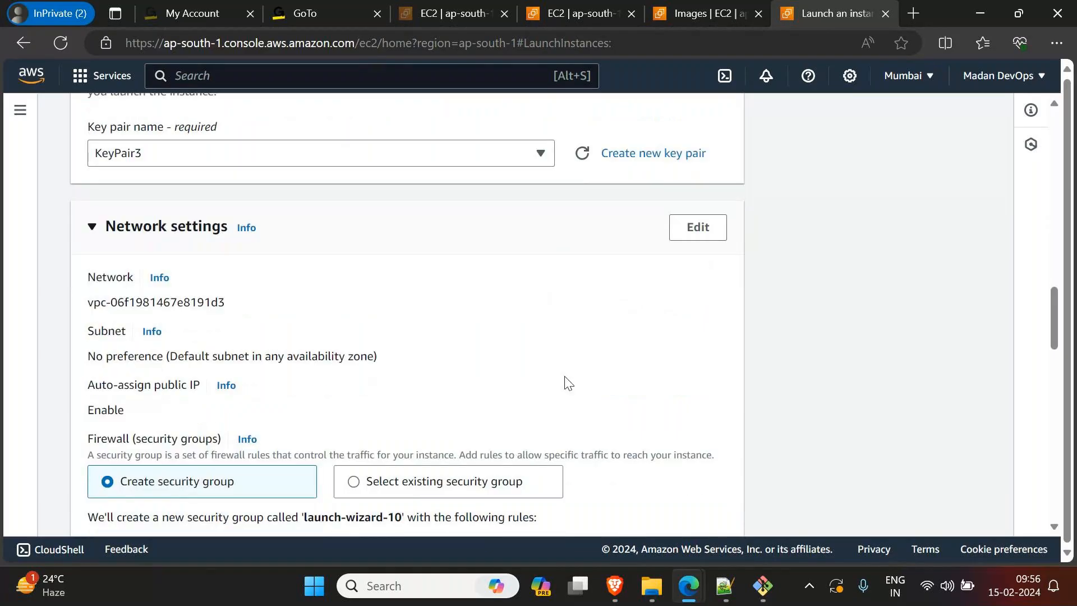
scroll(568, 382, "down", 6)
scroll(568, 383, "up", 3)
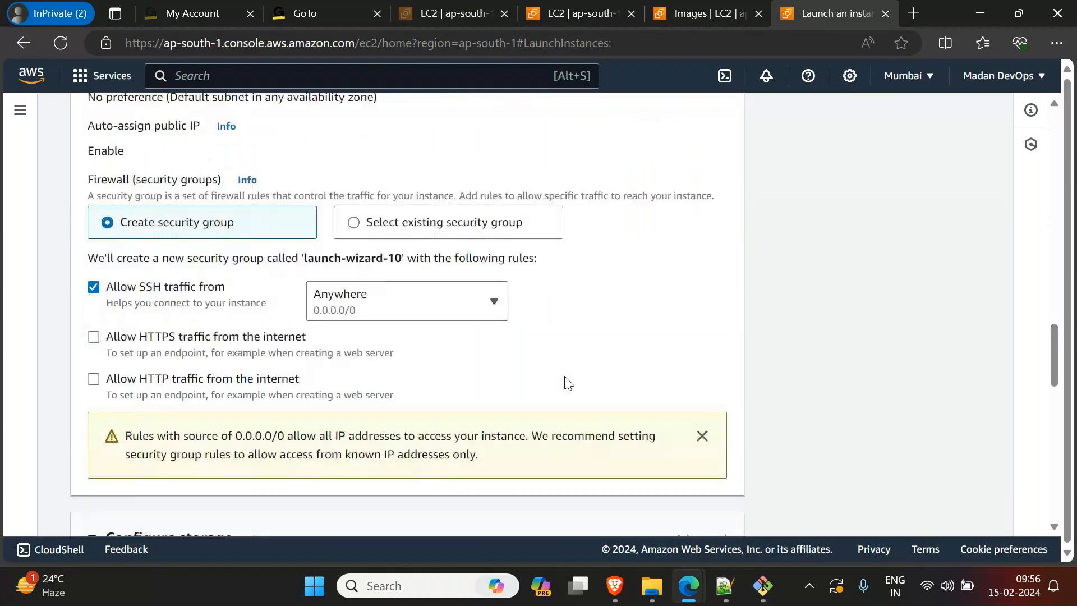
scroll(568, 383, "up", 1)
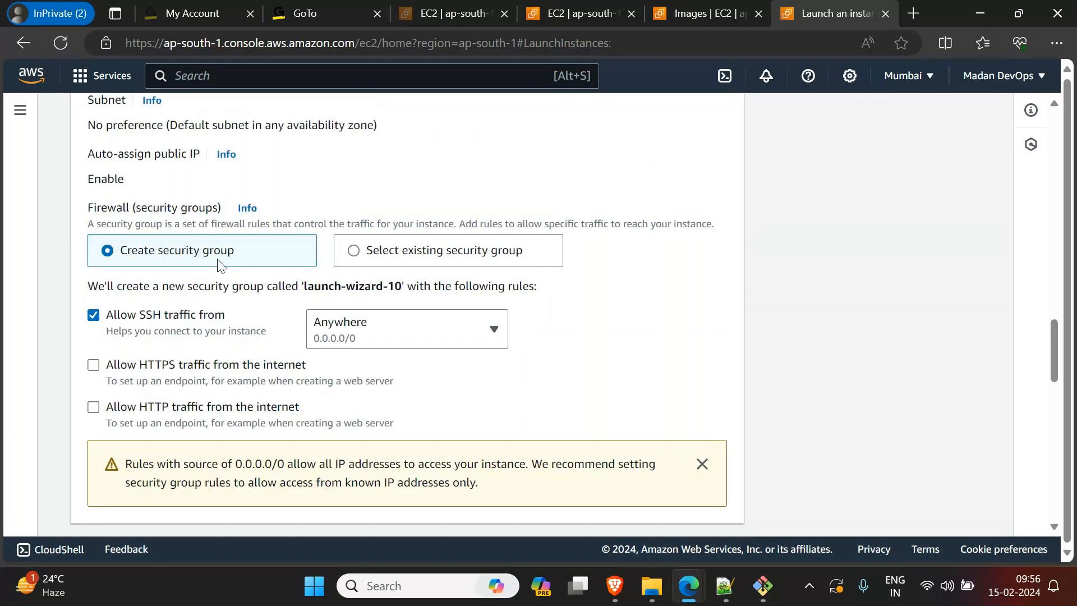
left_click(344, 257)
left_click(259, 313)
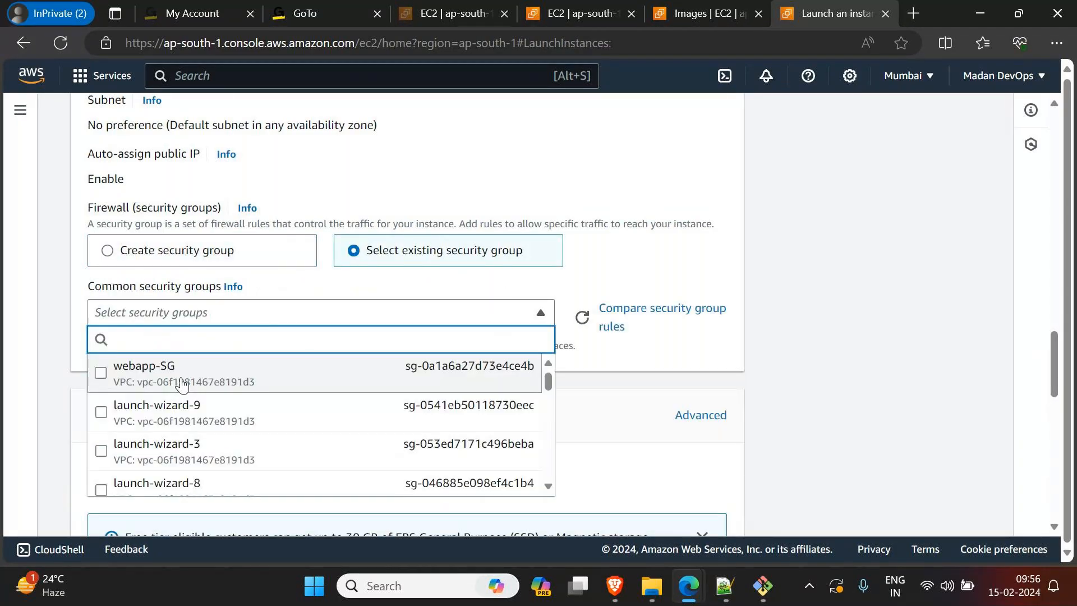
scroll(190, 449, "down", 3)
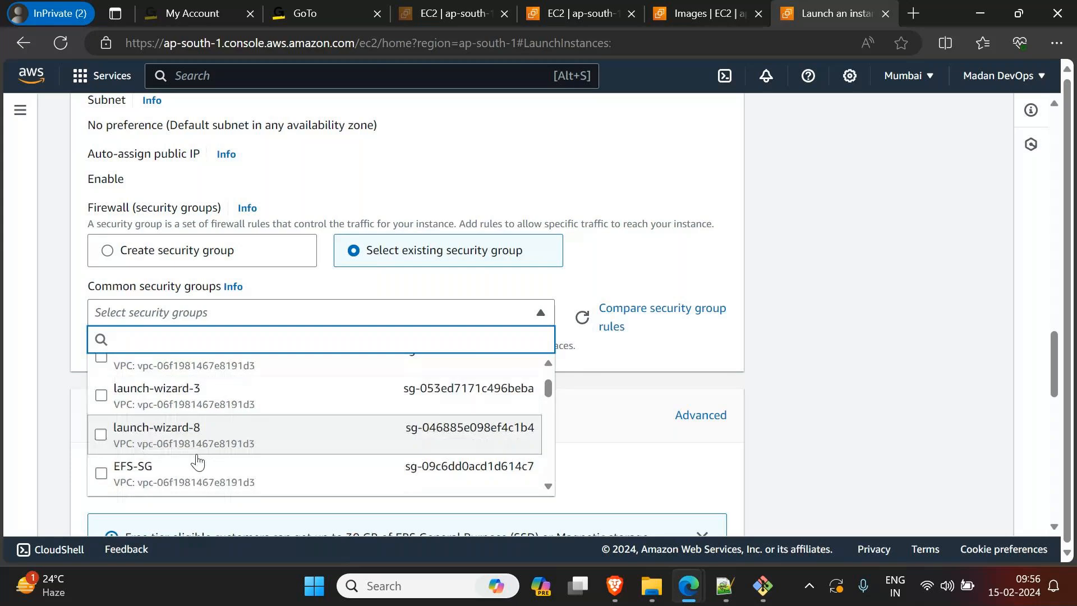
scroll(198, 461, "down", 2)
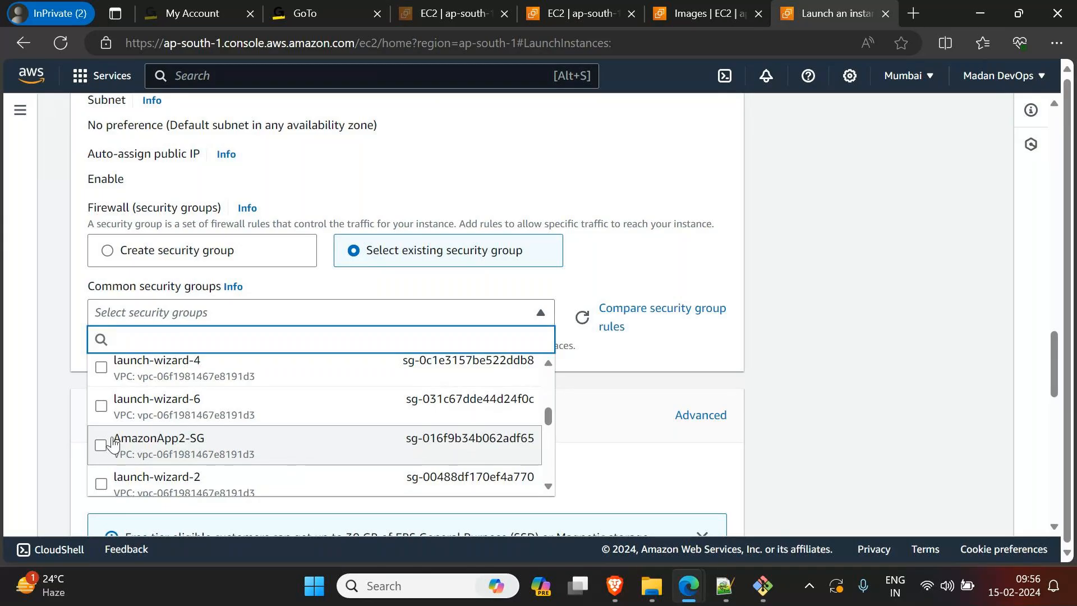
left_click(106, 252)
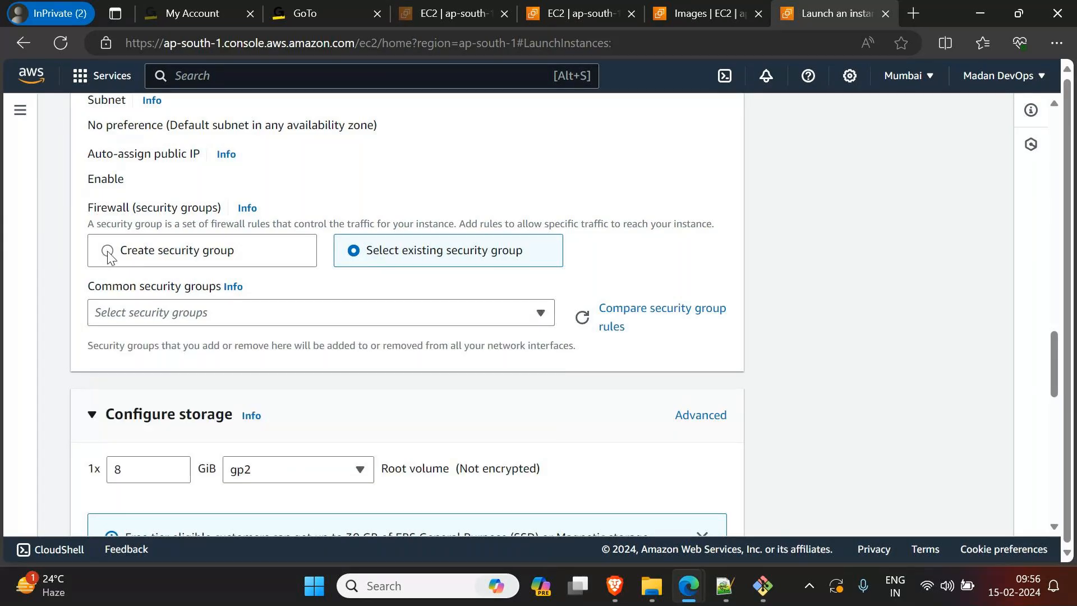
left_click(106, 251)
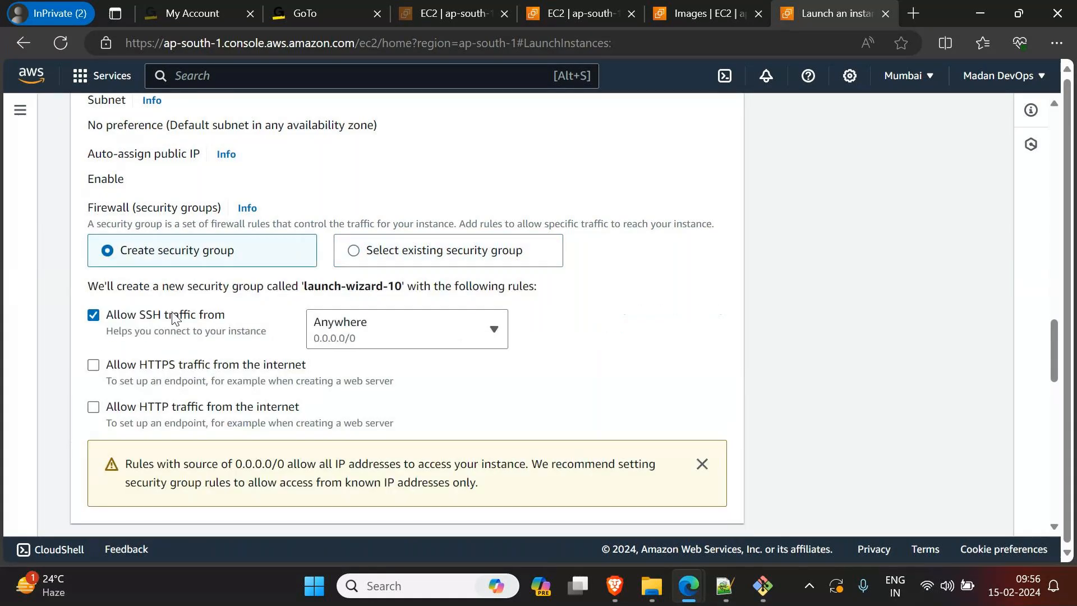
Step: Allow HTTP traffic from the internet in the new security group and set the number of instances to 2
left_click(94, 409)
scroll(187, 429, "down", 5)
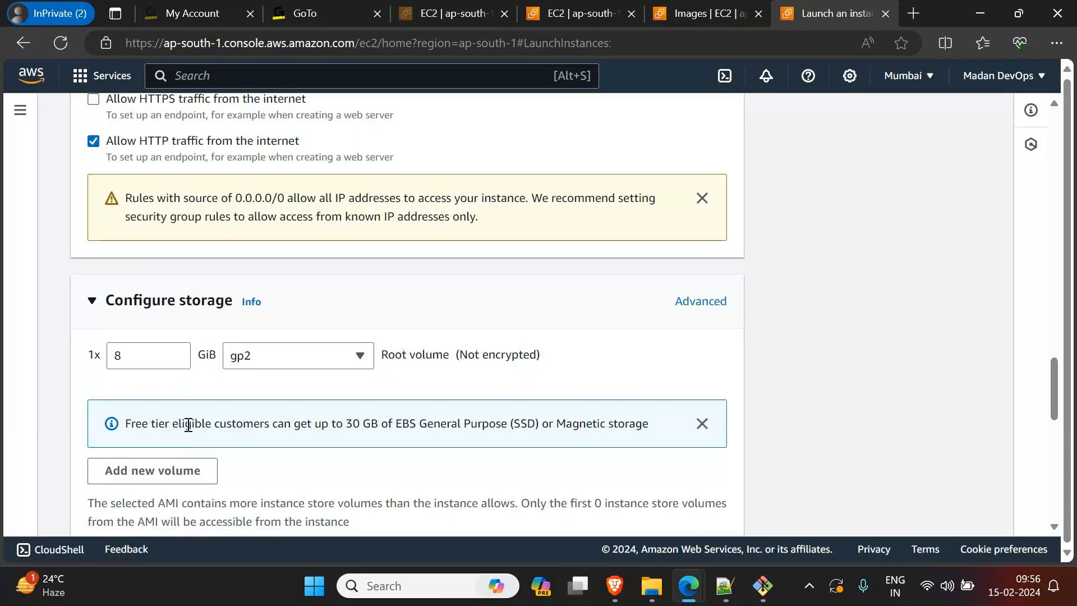
scroll(190, 430, "down", 4)
scroll(187, 431, "down", 4)
left_click_drag(119, 384, 5, 393)
type("2")
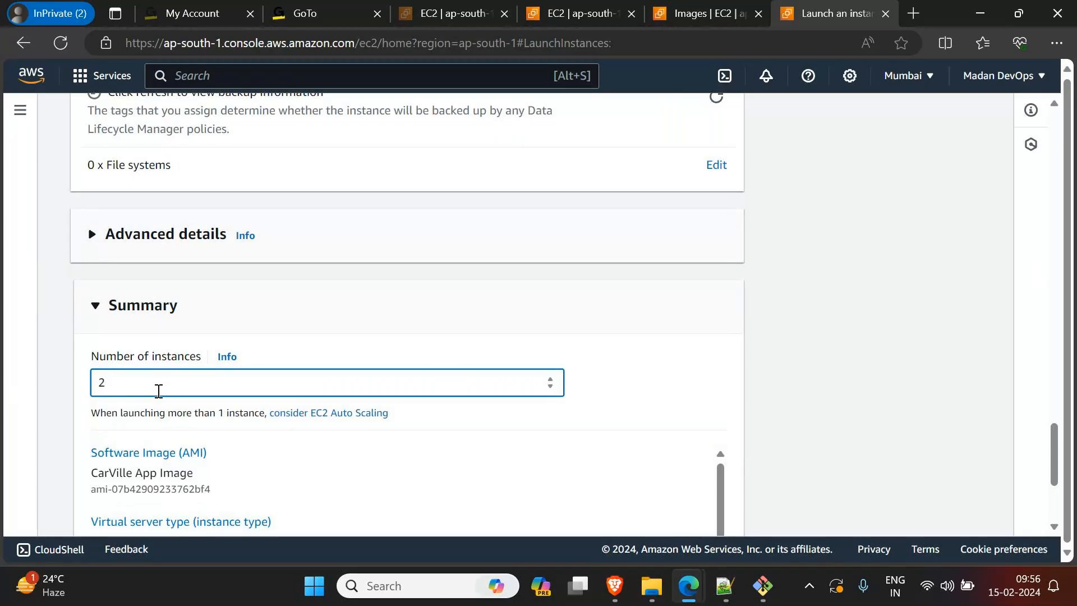
Step: Consult the setup notes in Notepad++, return to the launch form in Edge, and highlight the software image name in the summary
scroll(651, 525, "up", 2)
left_click(727, 585)
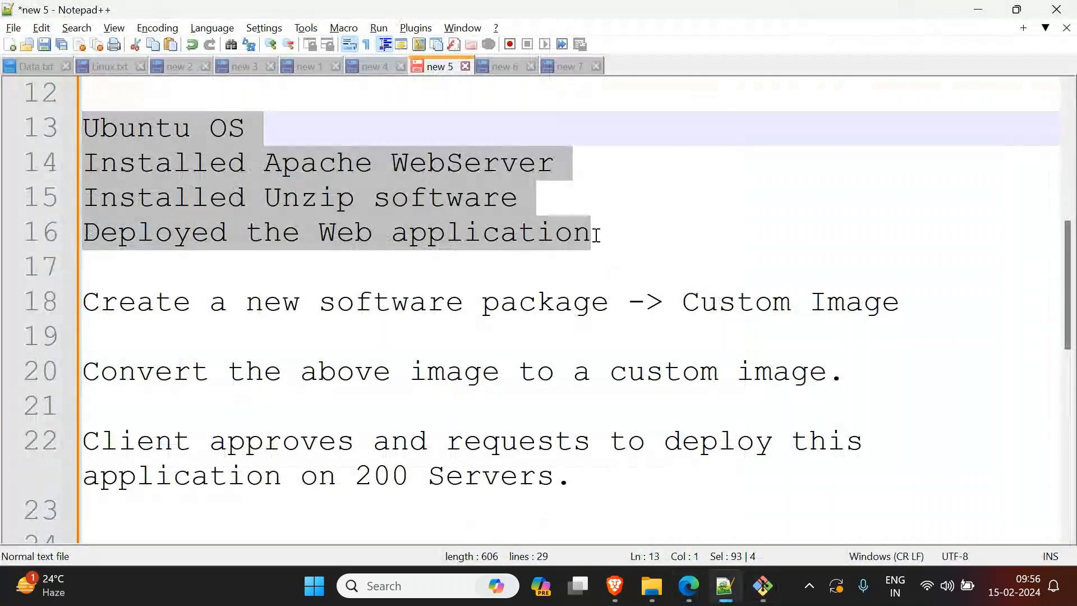
left_click(979, 10)
scroll(143, 361, "down", 3)
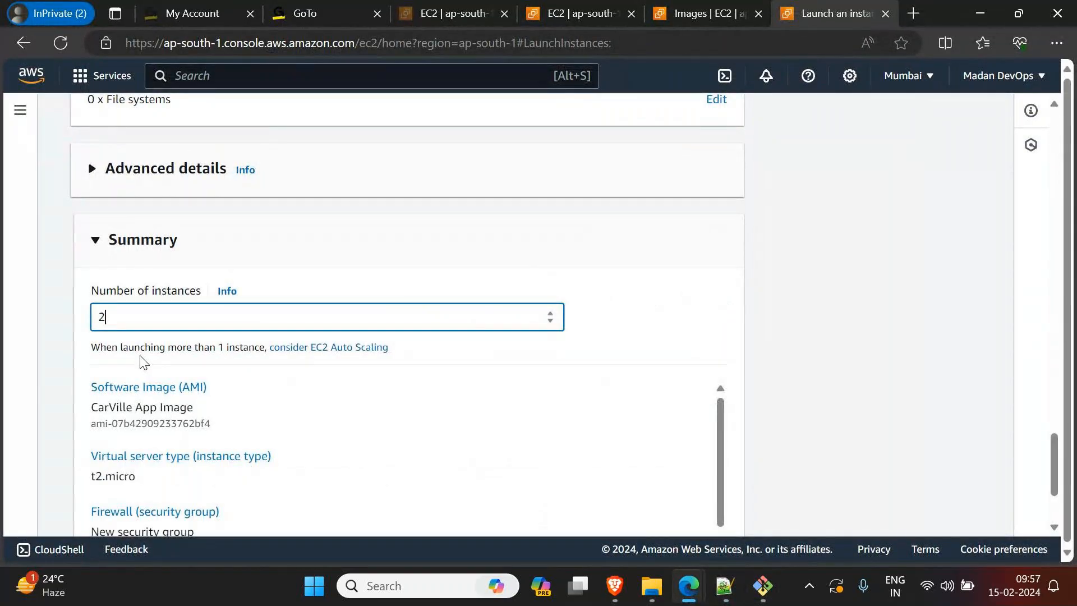
double_click(111, 408)
left_click_drag(150, 408, 213, 413)
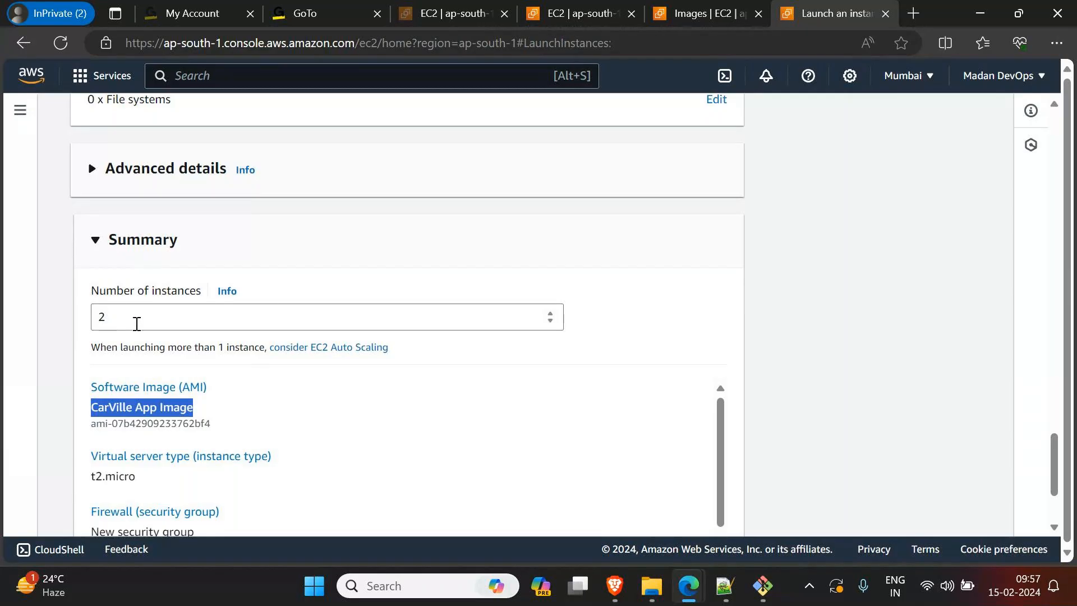
Step: Review the summary and firewall settings, and launch the two instances
scroll(567, 356, "down", 3)
scroll(578, 363, "down", 2)
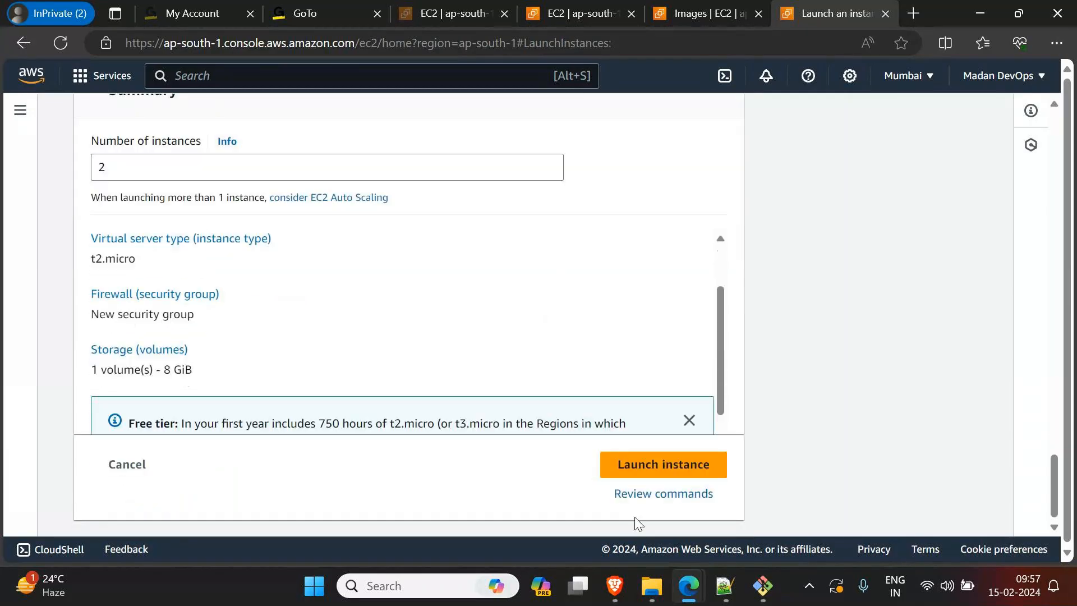
scroll(777, 392, "up", 8)
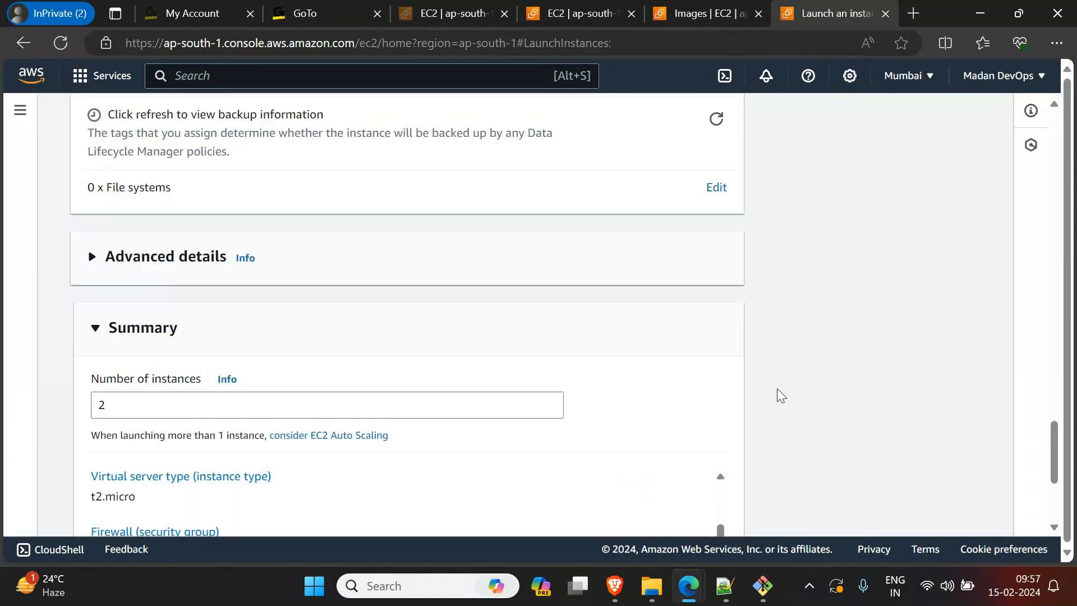
scroll(407, 315, "up", 10)
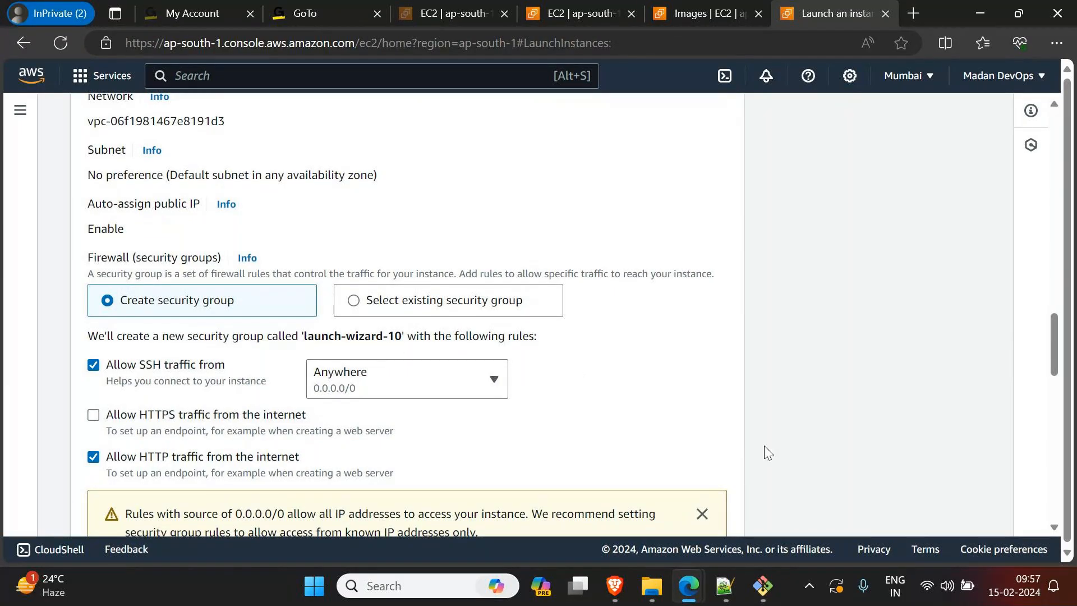
scroll(764, 449, "down", 4)
scroll(771, 468, "down", 10)
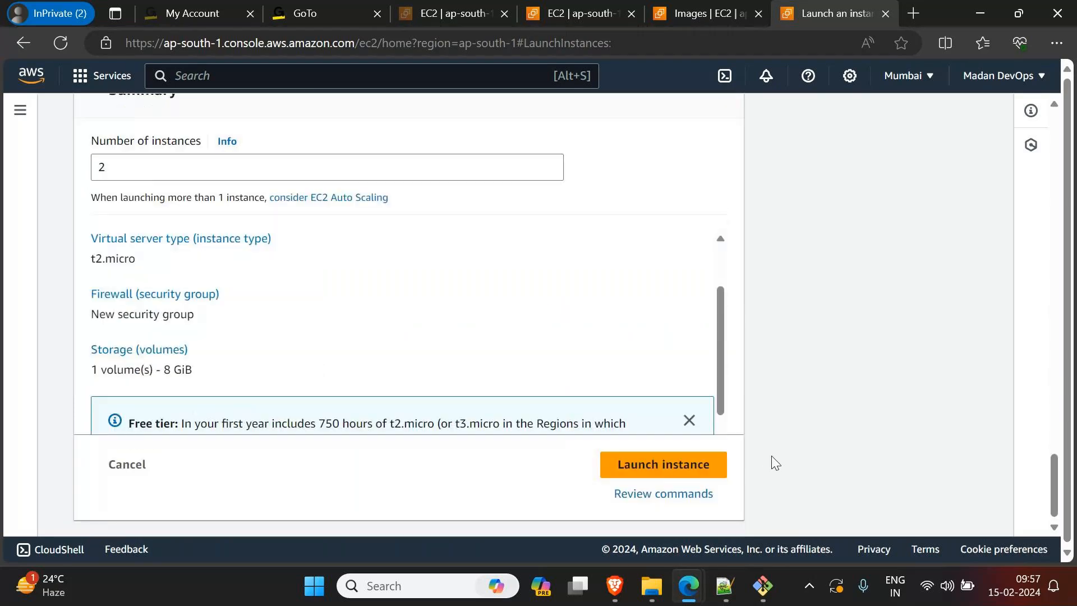
left_click(676, 471)
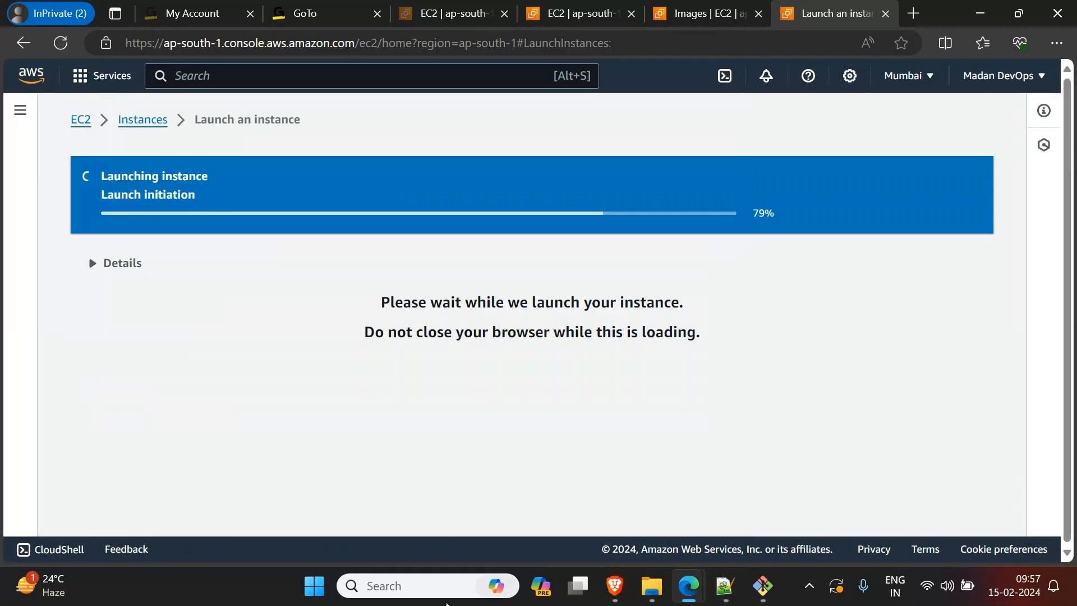
Step: Open the launched instance in the instances list, remove the instance ID filter, and name the first new instance CarVille1
left_click(382, 194)
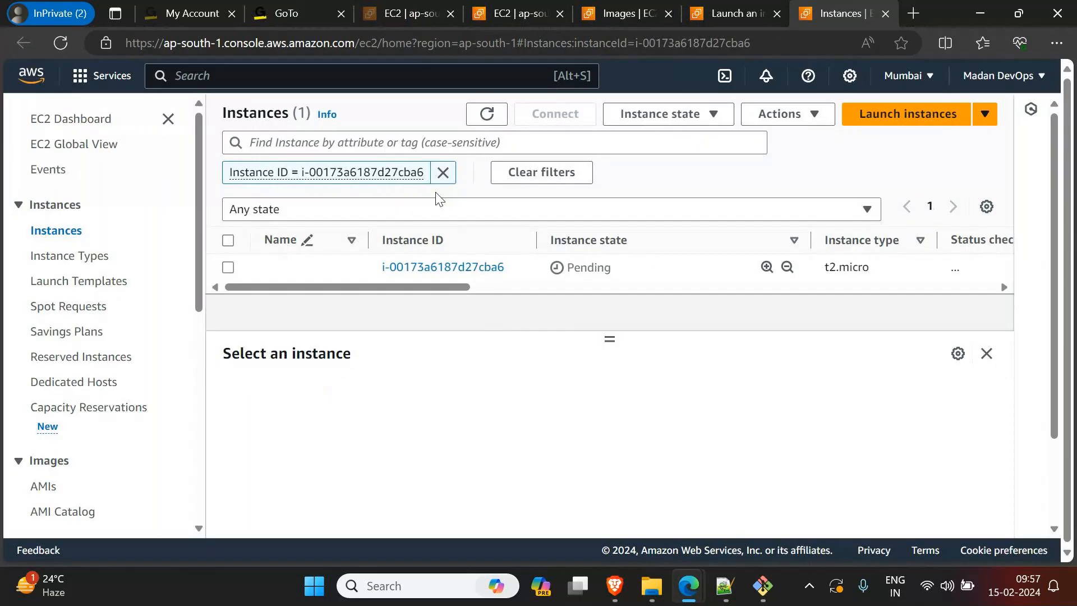
left_click(442, 173)
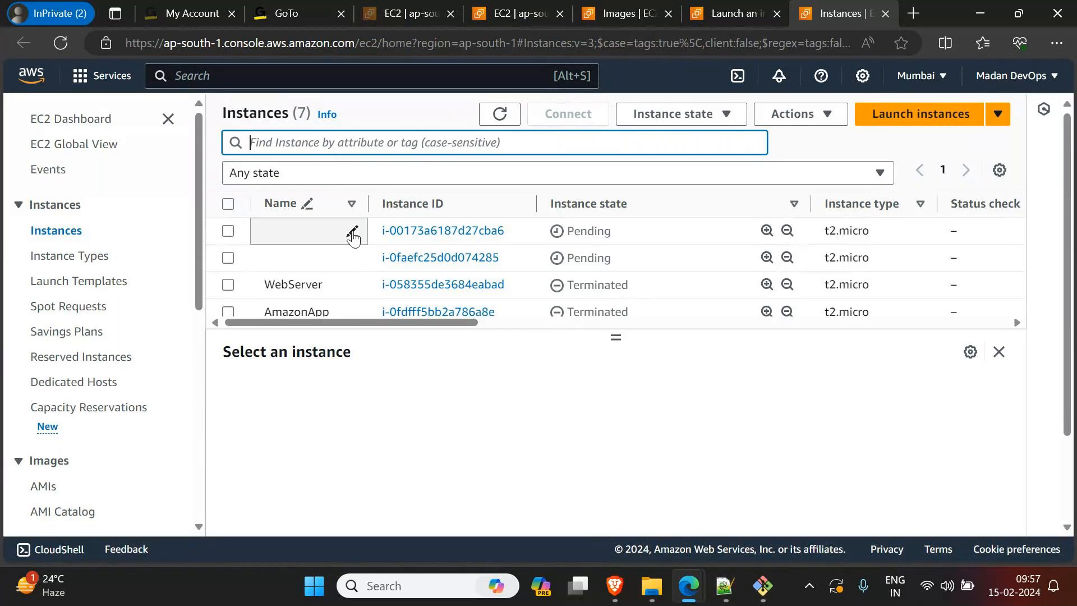
left_click(352, 232)
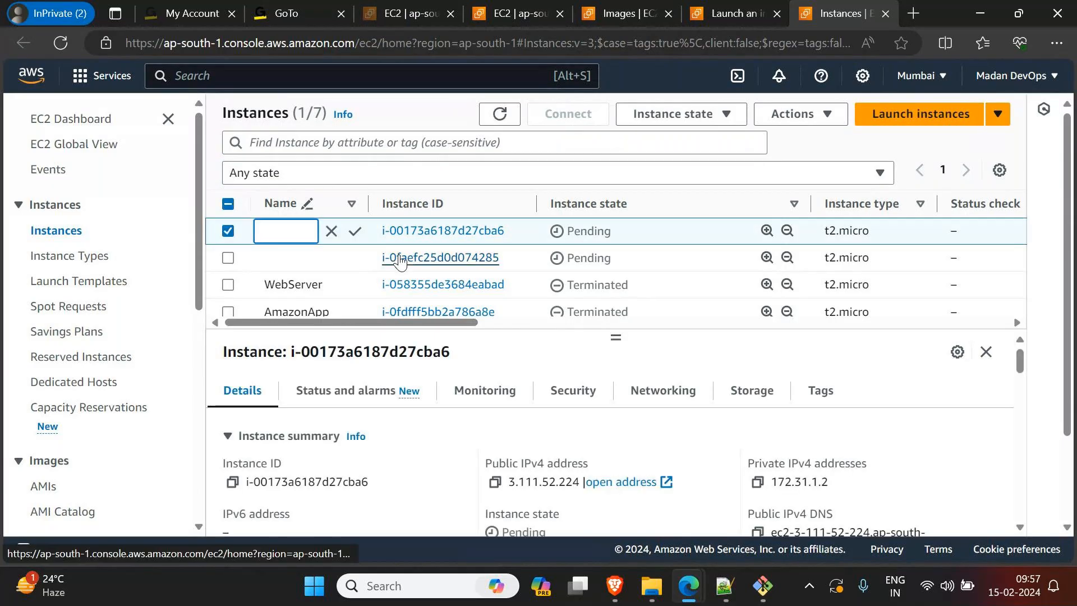
type("c")
key("BackSpace")
type("CarVille")
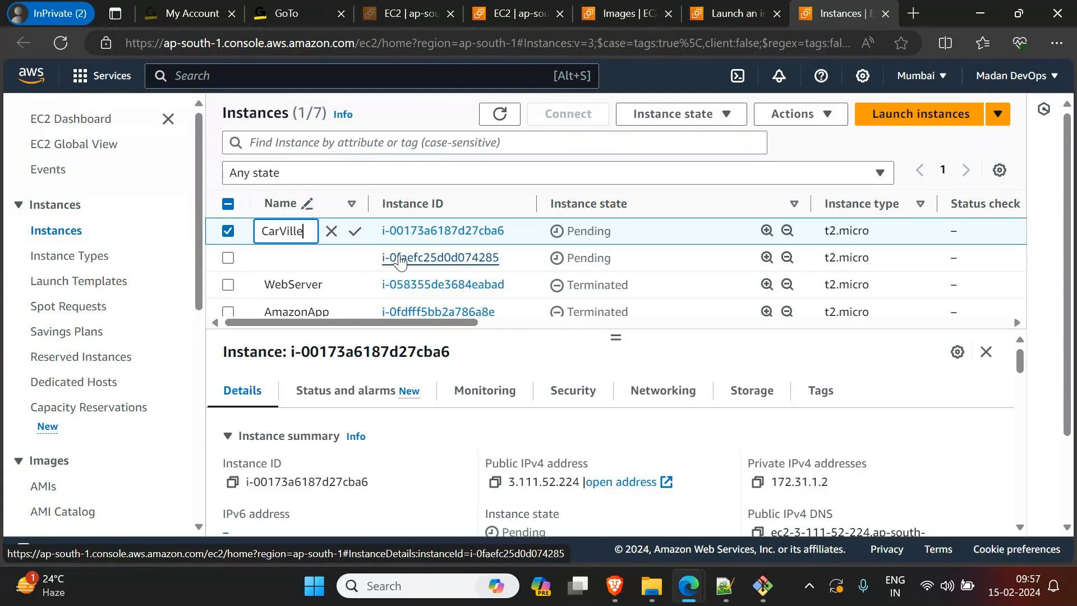
key("BackSpace")
type("e1")
key("ctrl+a")
key("ctrl+c")
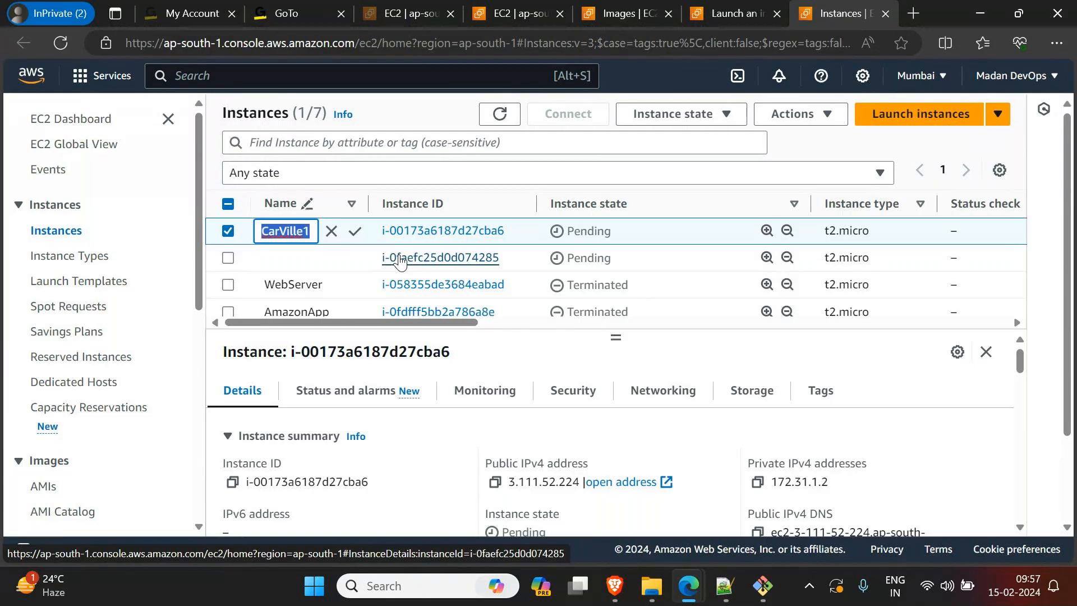
left_click(354, 230)
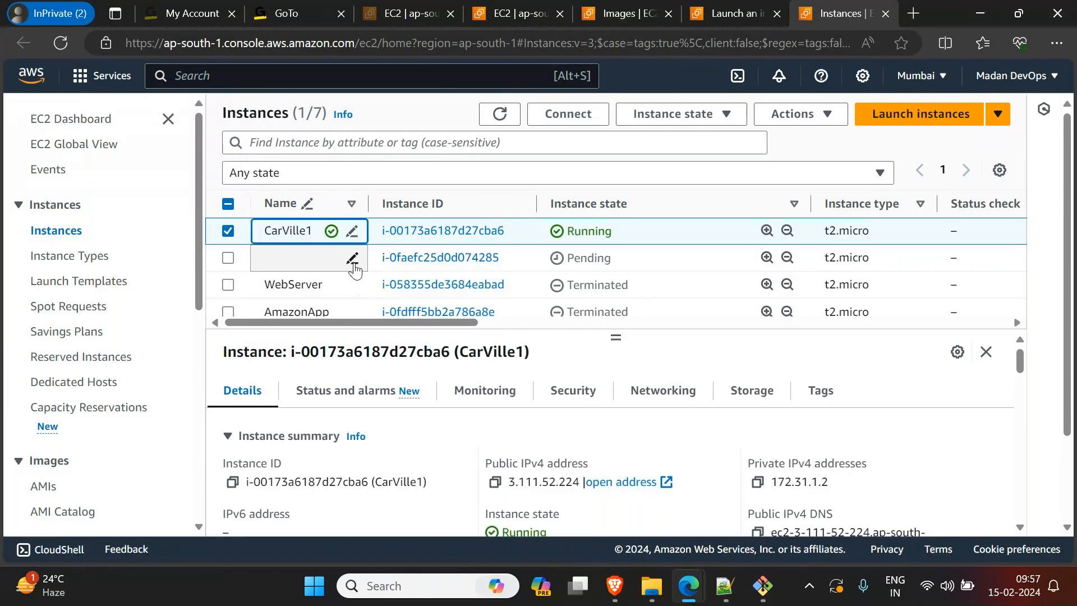
Step: Name the second new, unnamed instance CarVille2
left_click(352, 258)
key("ctrl+v")
key("BackSpace")
type("3")
key("BackSpace")
type("2")
left_click(355, 259)
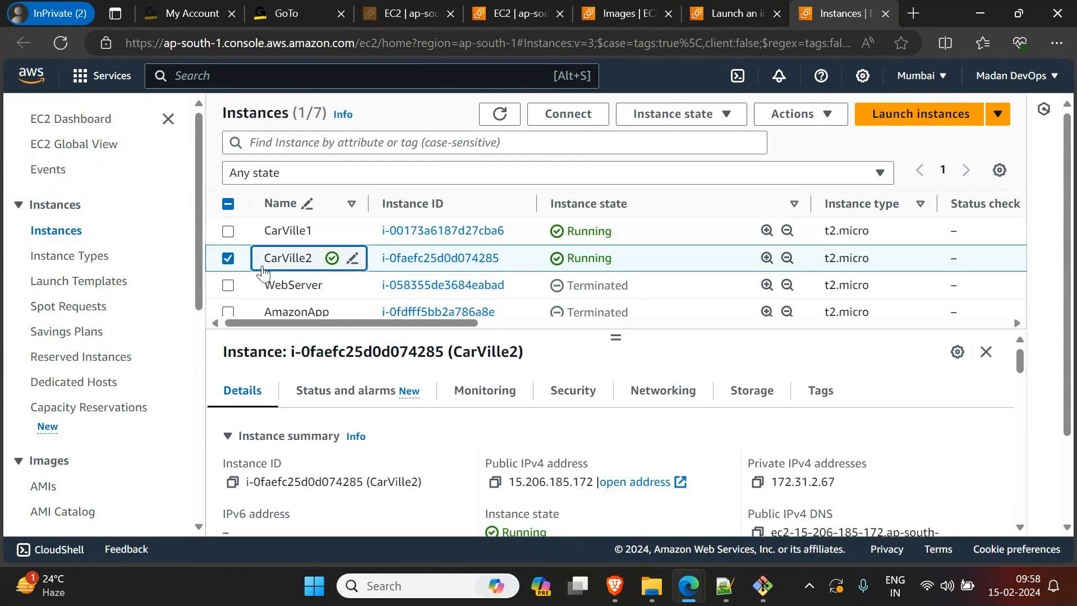
Step: Copy CarVille2's public IPv4 address and open it in a new browser tab to check the deployed website
left_click(495, 481)
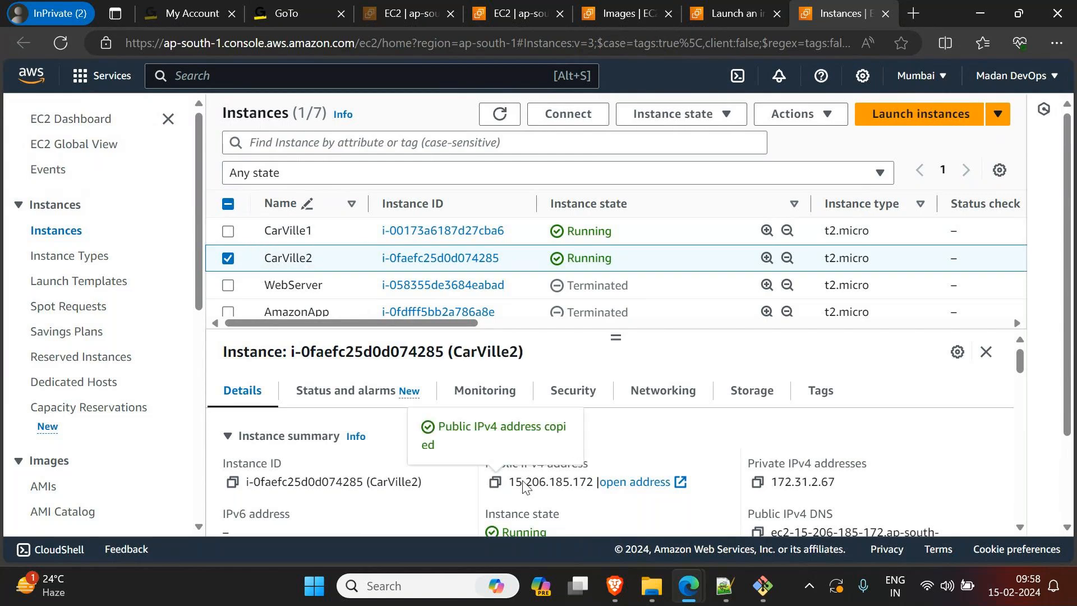
key("ctrl+t")
key("ctrl+v")
left_click(449, 75)
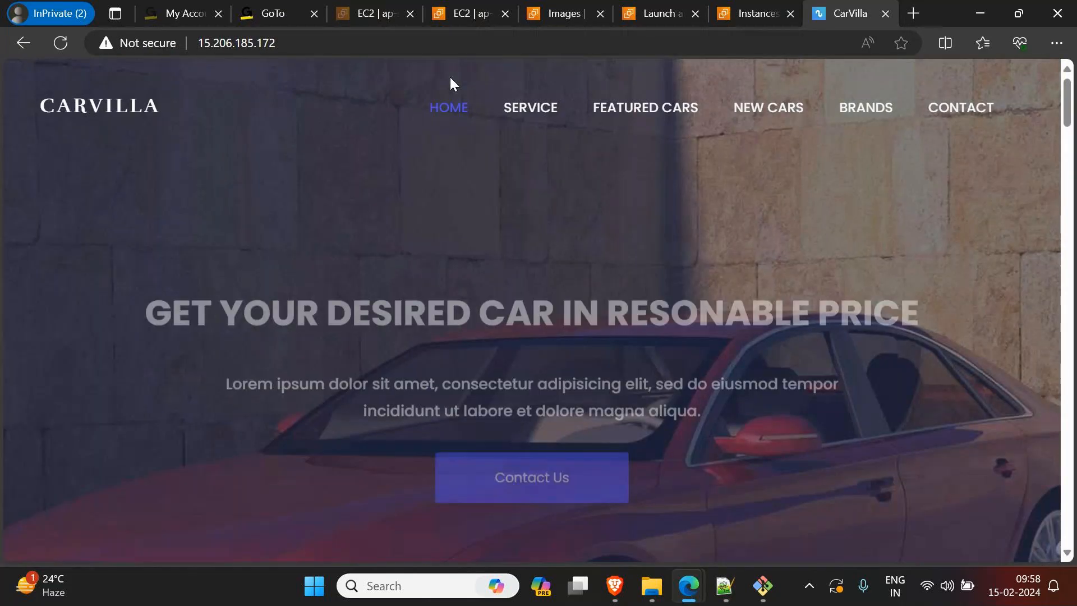
Step: Return to the instances list, copy only CarVille1's public IPv4 address, and open it in a new browser tab
left_click(759, 13)
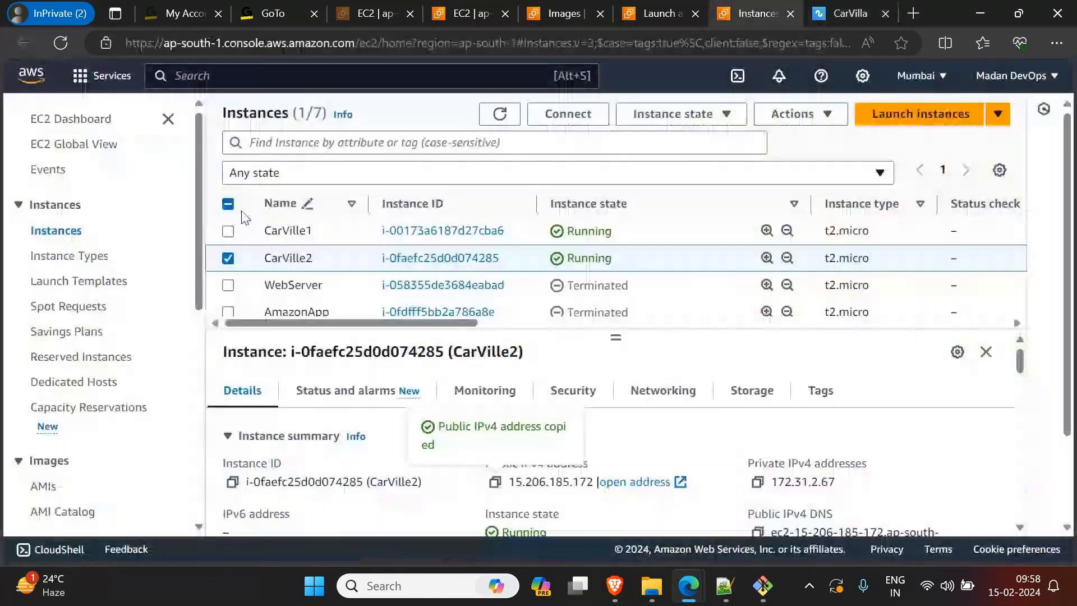
left_click(228, 258)
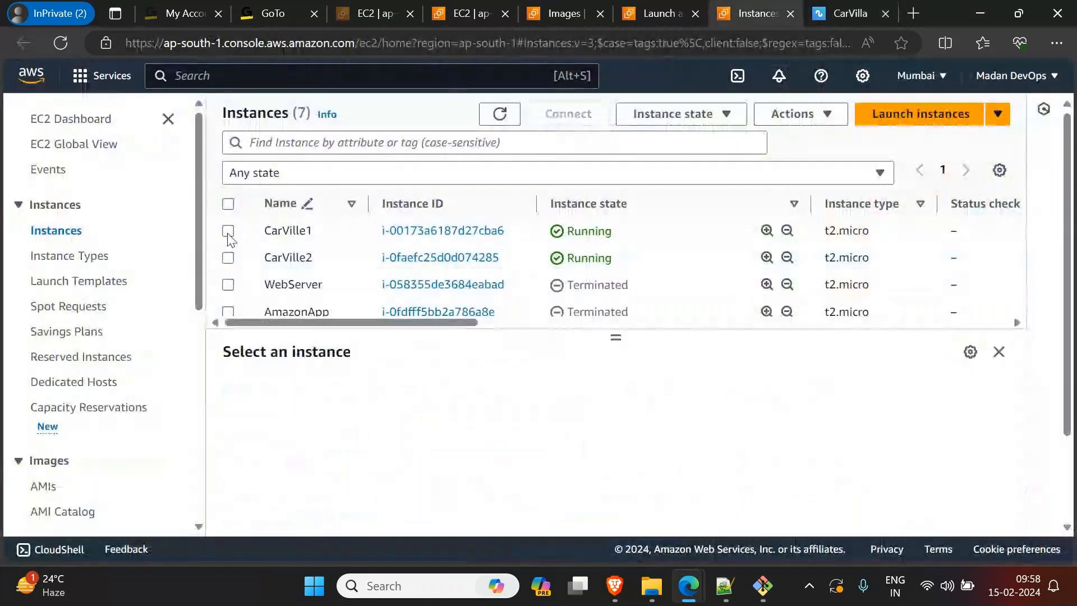
left_click(228, 230)
left_click(495, 481)
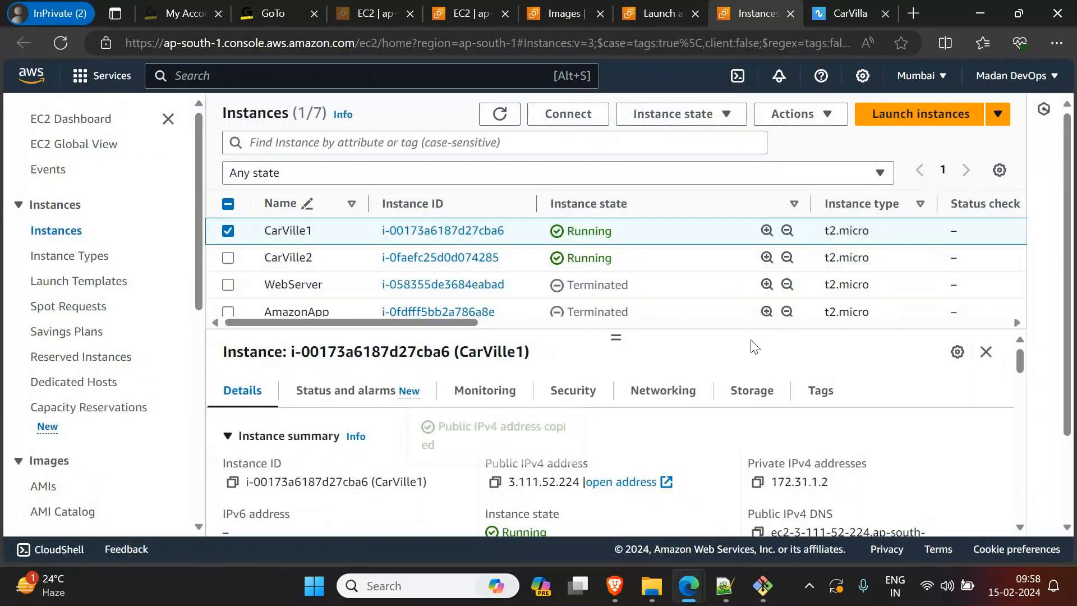
left_click(914, 12)
key("ctrl+v")
key("Return")
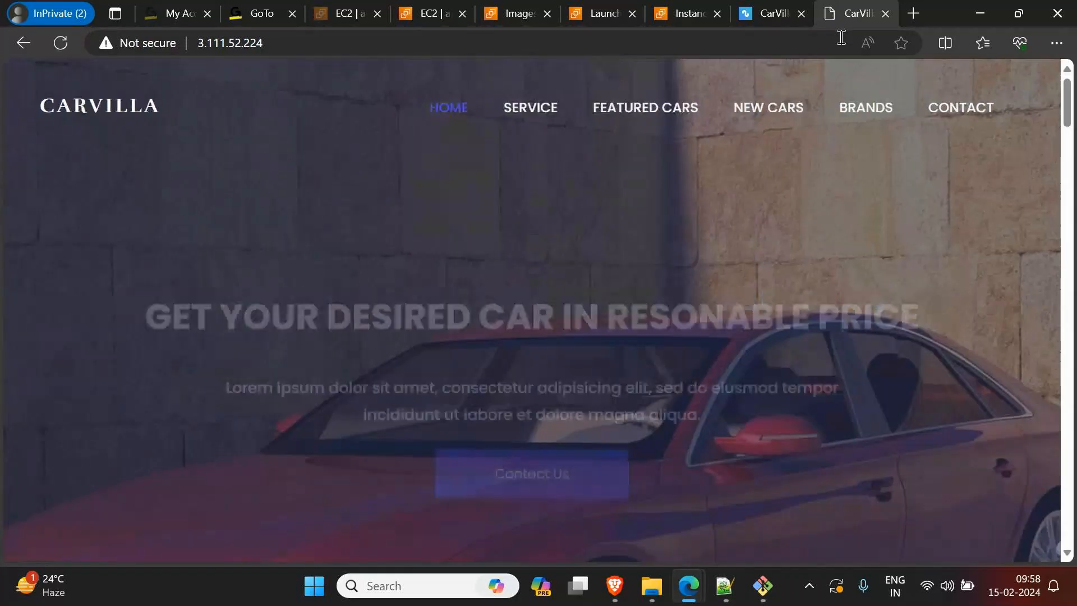
Step: Switch to Notepad++ and on to the Git Bash terminal to look at the earlier server session
key("alt+Tab")
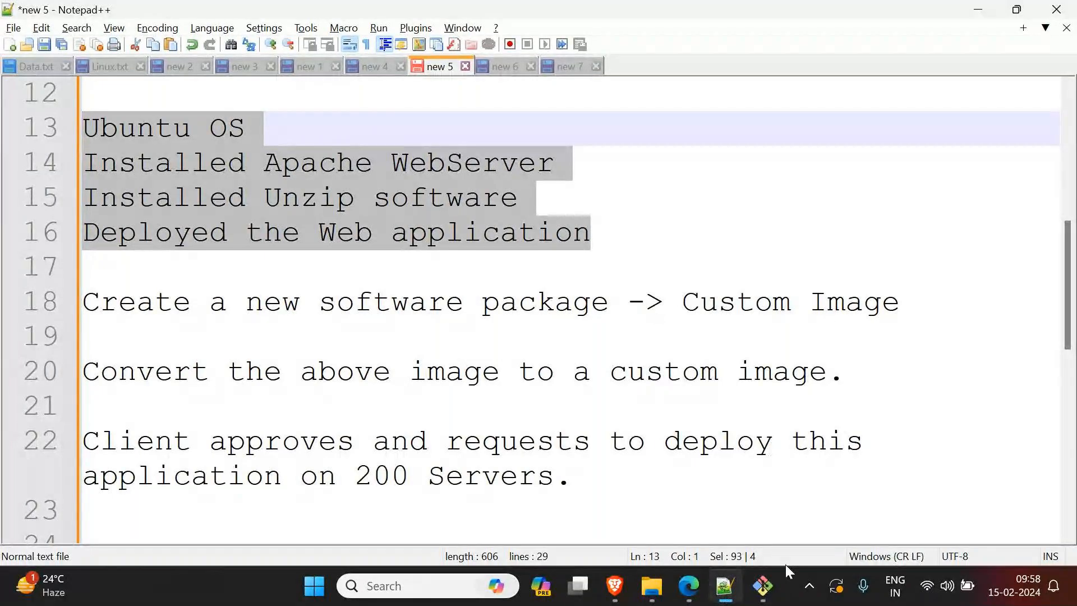
mouse_move(763, 588)
left_click(770, 481)
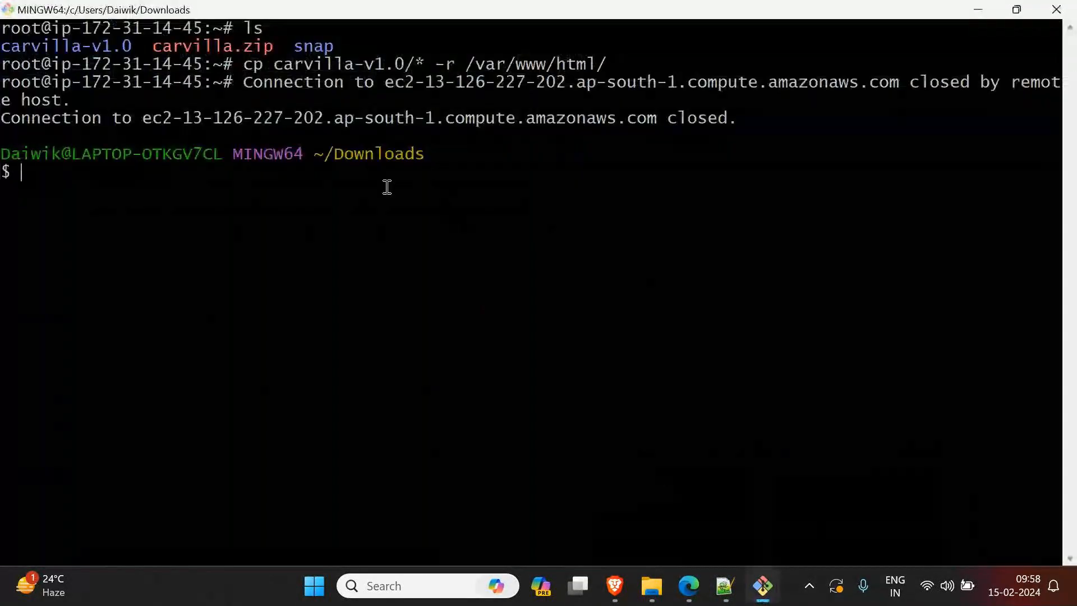
Step: Switch to Notepad++ to highlight "Custom Image" in the notes, and go back to the browser to view both CarVilla sites
left_click(979, 10)
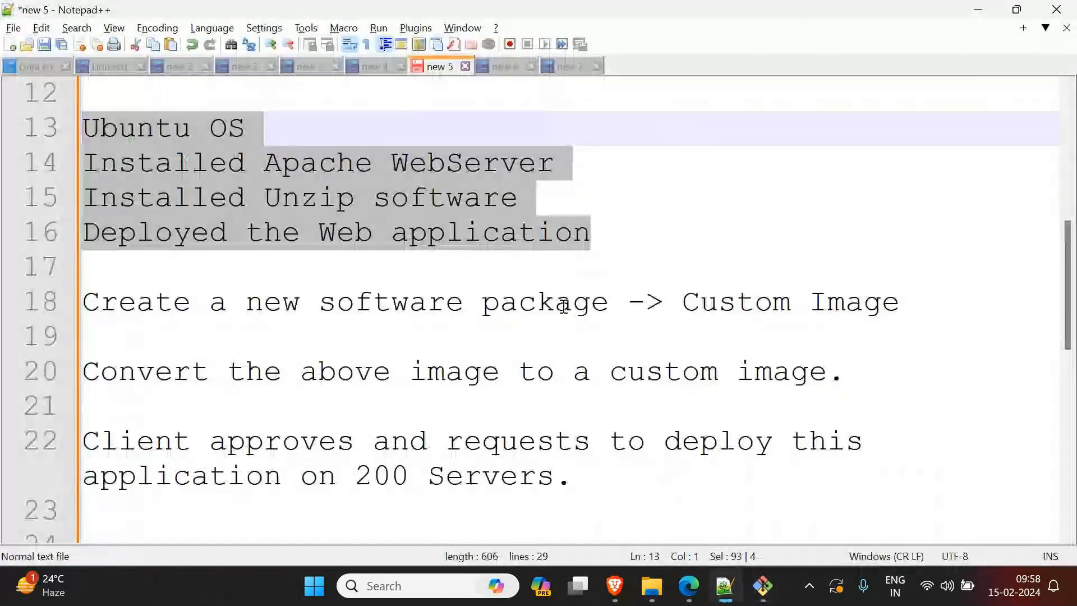
left_click_drag(683, 303, 901, 310)
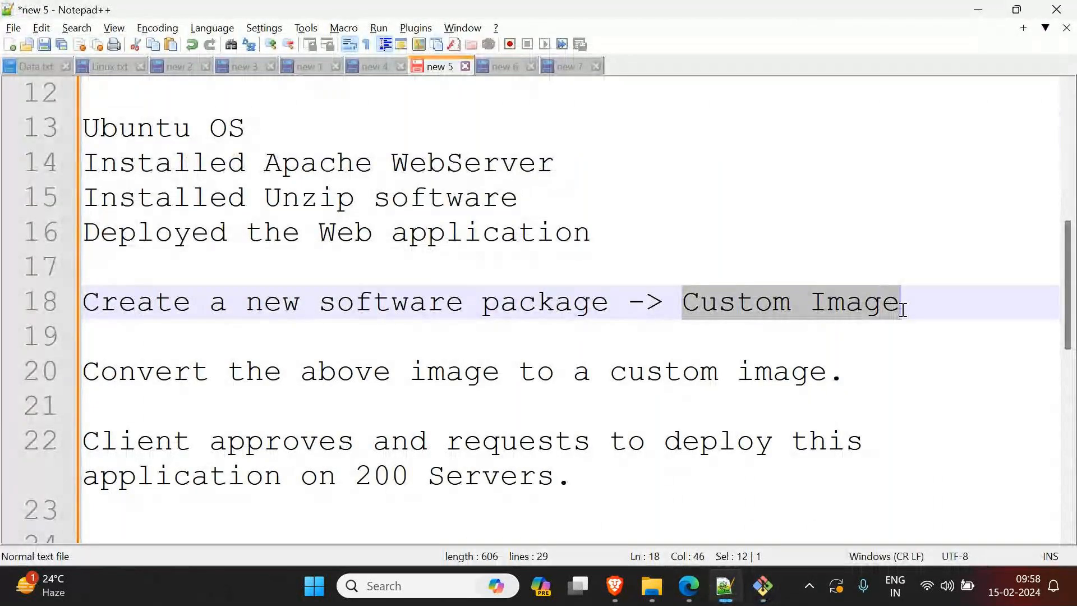
left_click(978, 10)
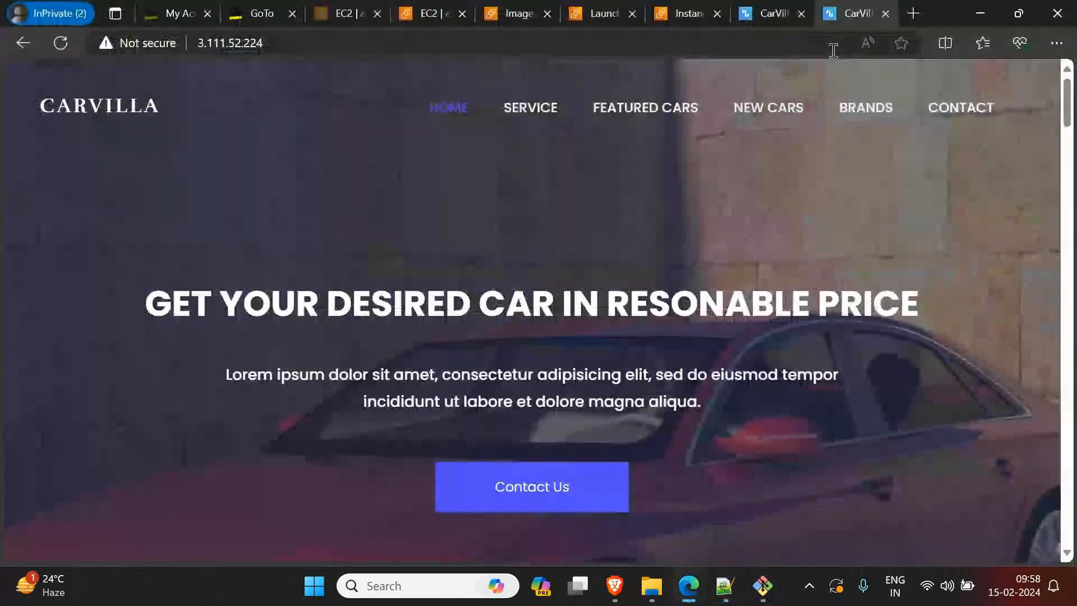
left_click(771, 2)
left_click(853, 12)
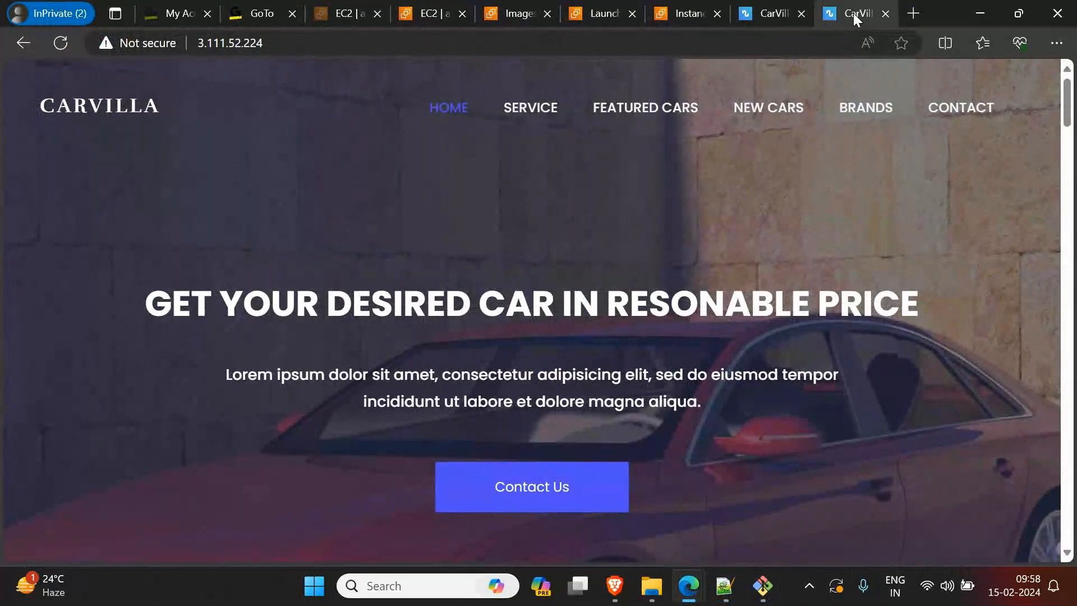
Step: Return to the EC2 instances list, leave only Server2 selected, and expand its details
left_click(604, 15)
left_click(689, 14)
scroll(270, 294, "down", 3)
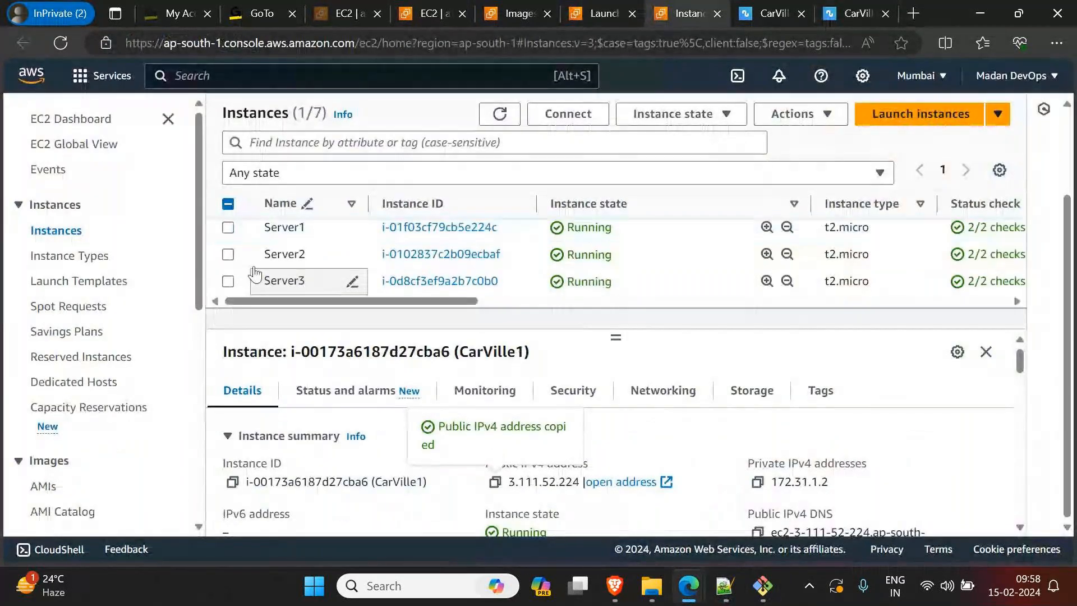
left_click(228, 256)
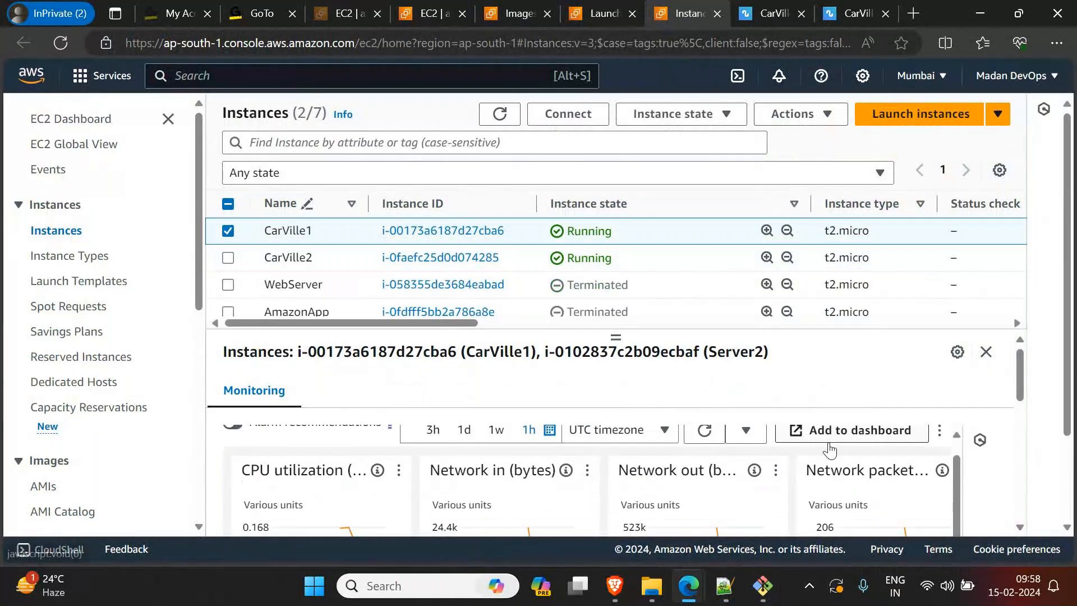
left_click(987, 352)
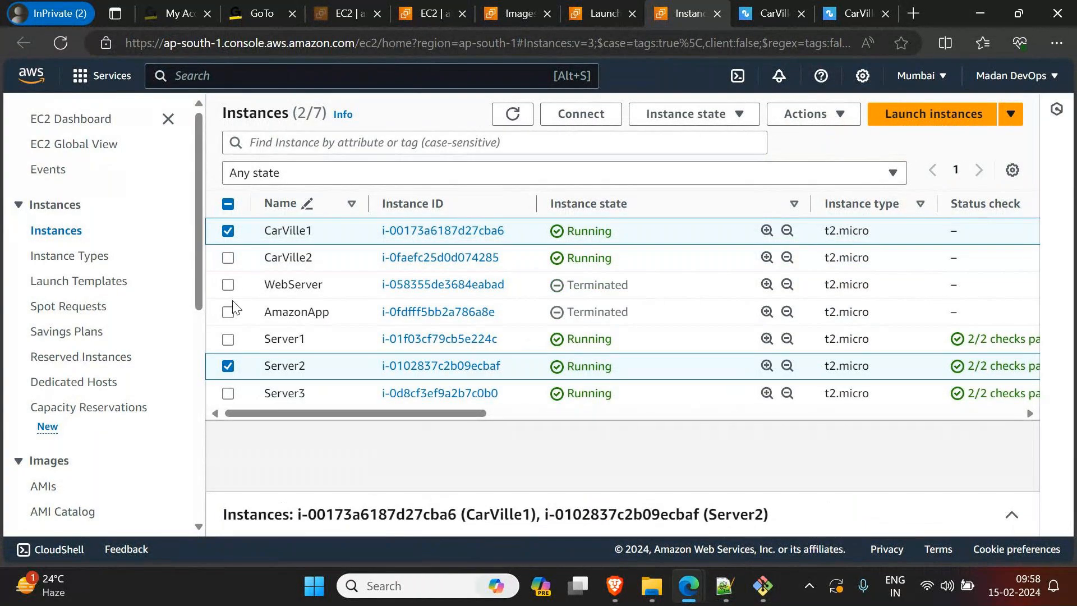
left_click(228, 231)
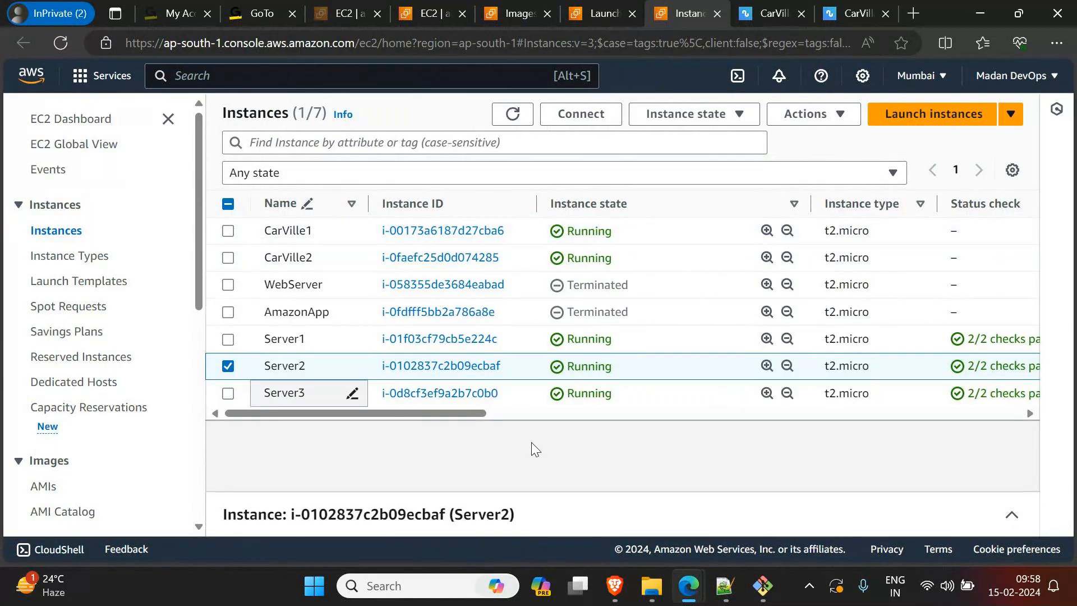
left_click(1012, 516)
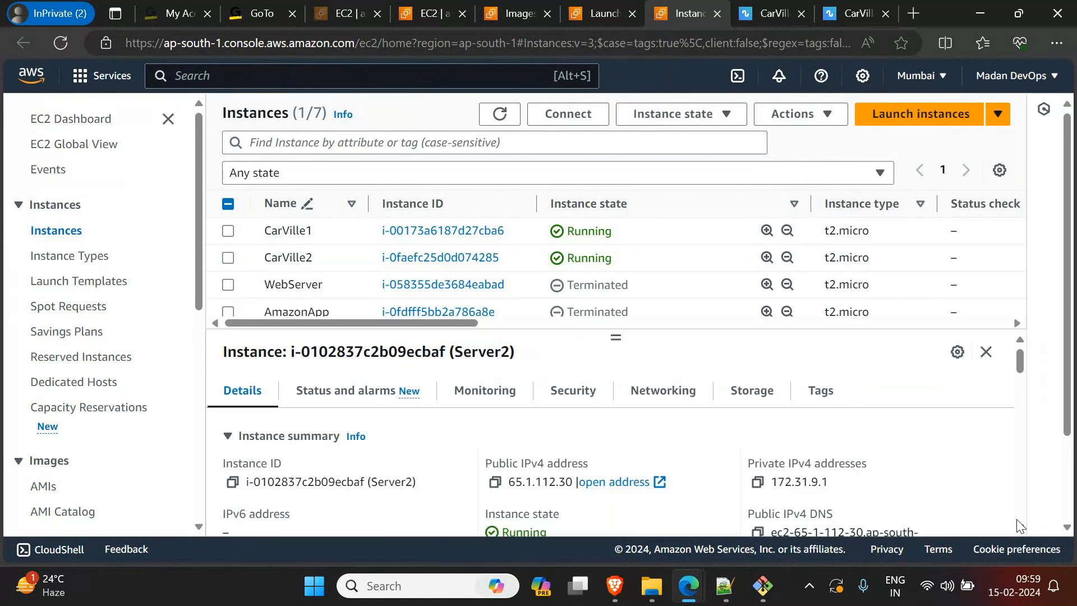
left_click(986, 351)
left_click(1013, 516)
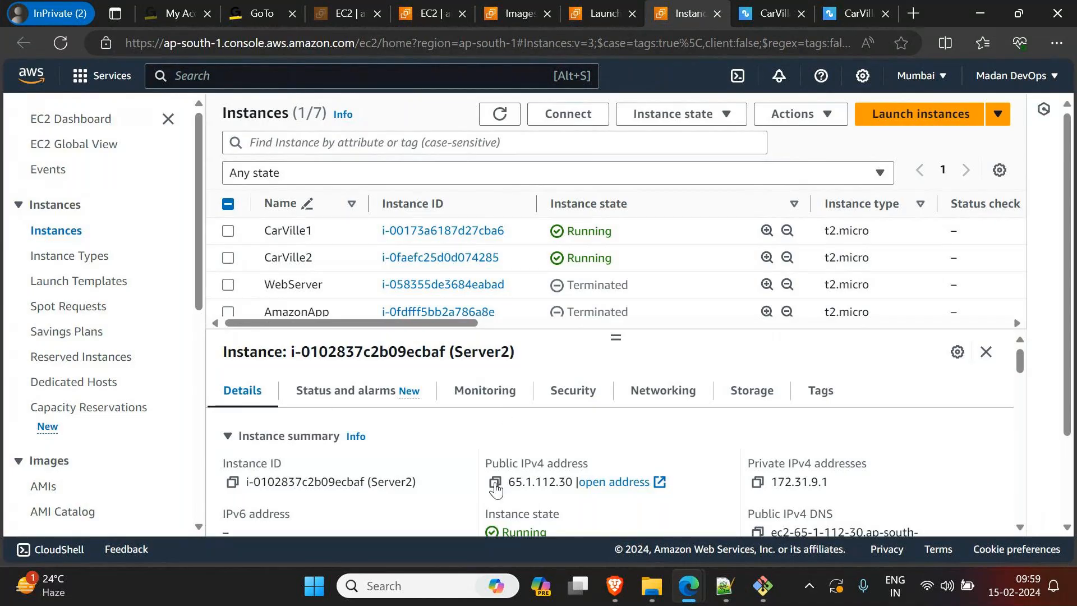
Step: Copy Server2's public IPv4 address and open it in a new browser tab
left_click(495, 482)
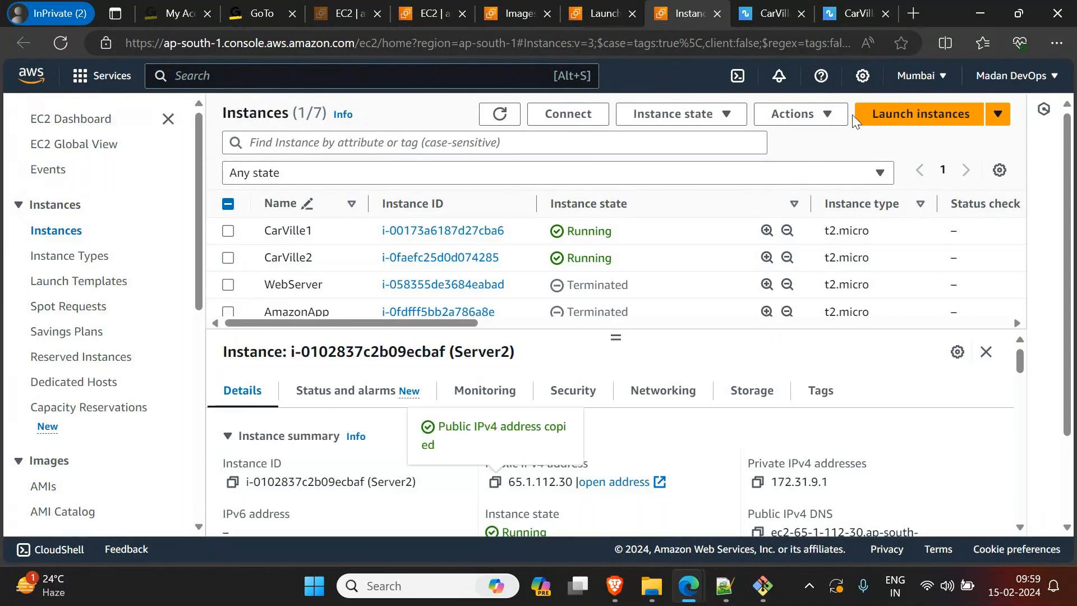
left_click(913, 13)
key("ctrl+v")
key("Return")
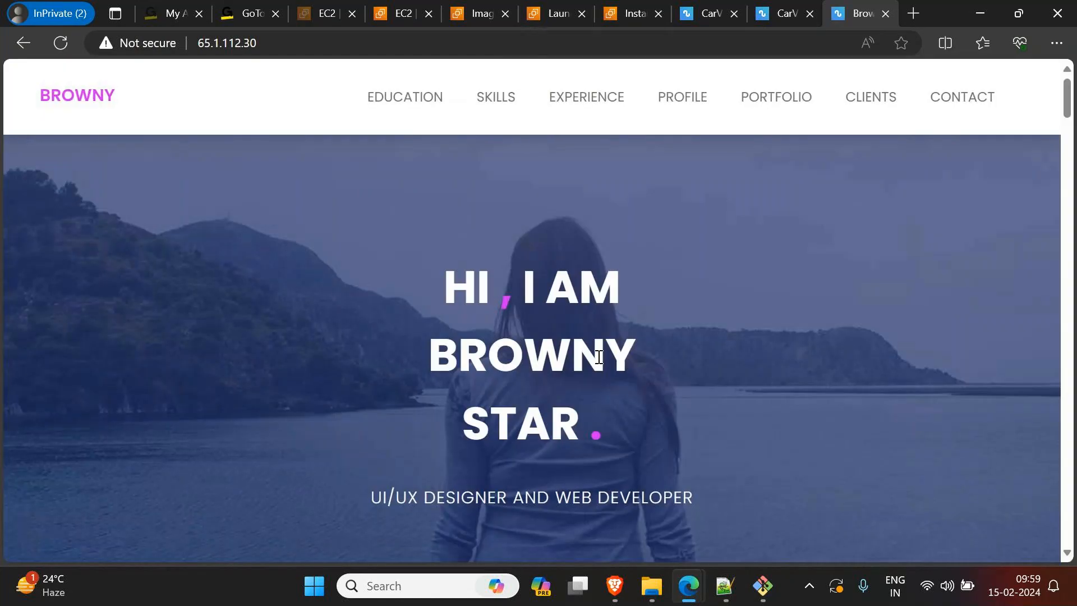
Step: Compare the CarVille1 site with the Server2 site, and switch to the GoTo meeting window
left_click(786, 17)
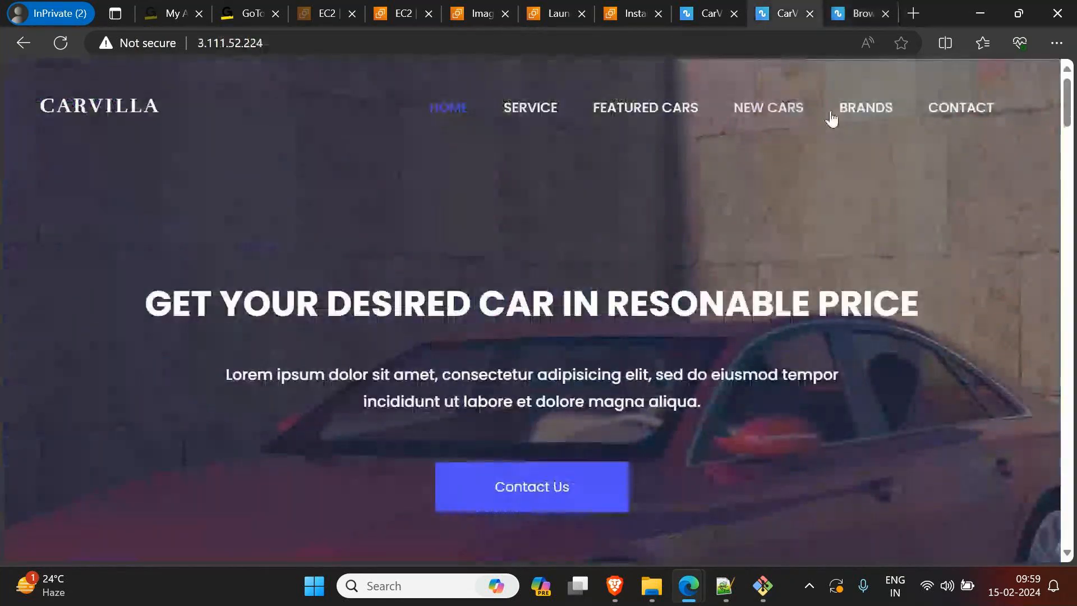
left_click(861, 14)
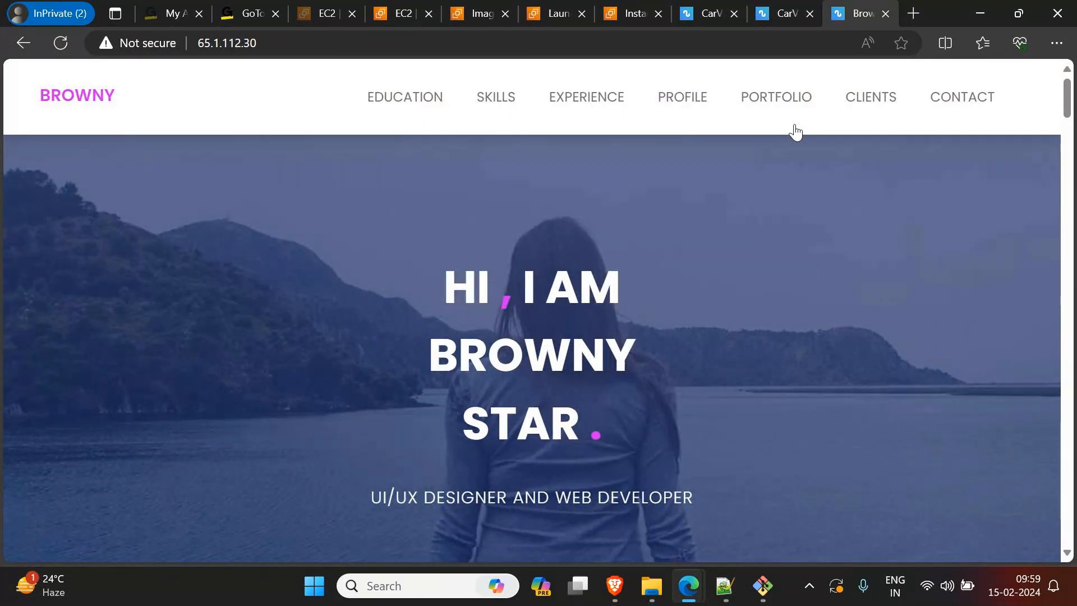
mouse_move(720, 599)
mouse_move(764, 590)
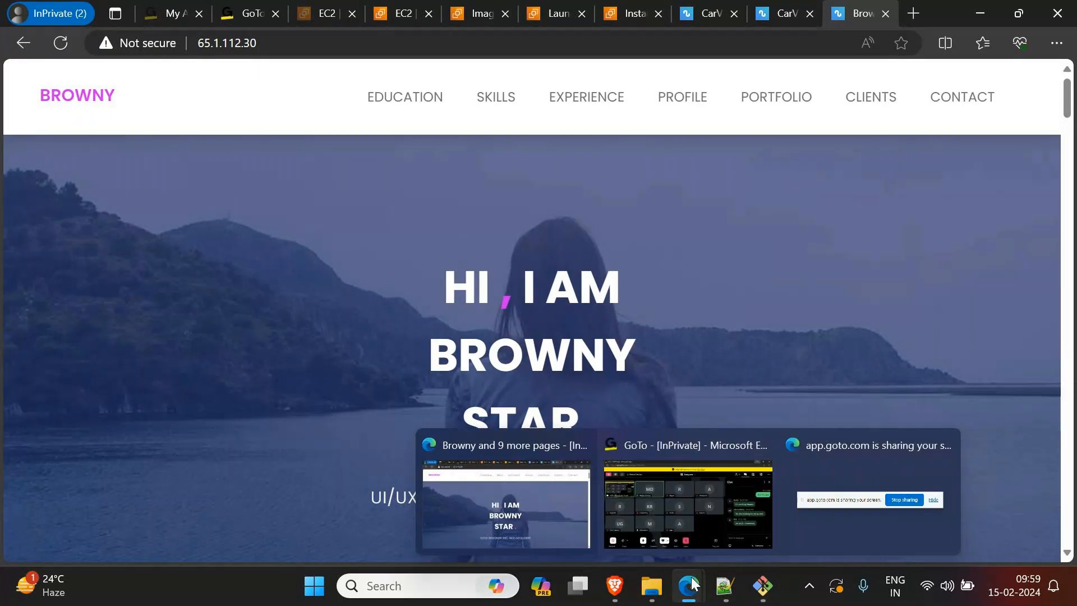
left_click(648, 446)
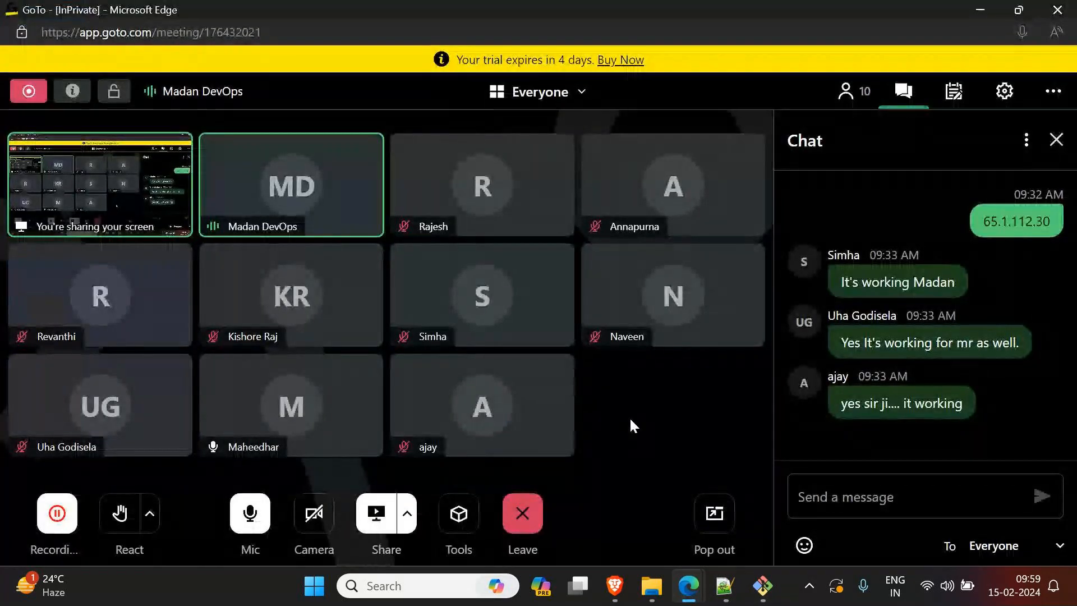